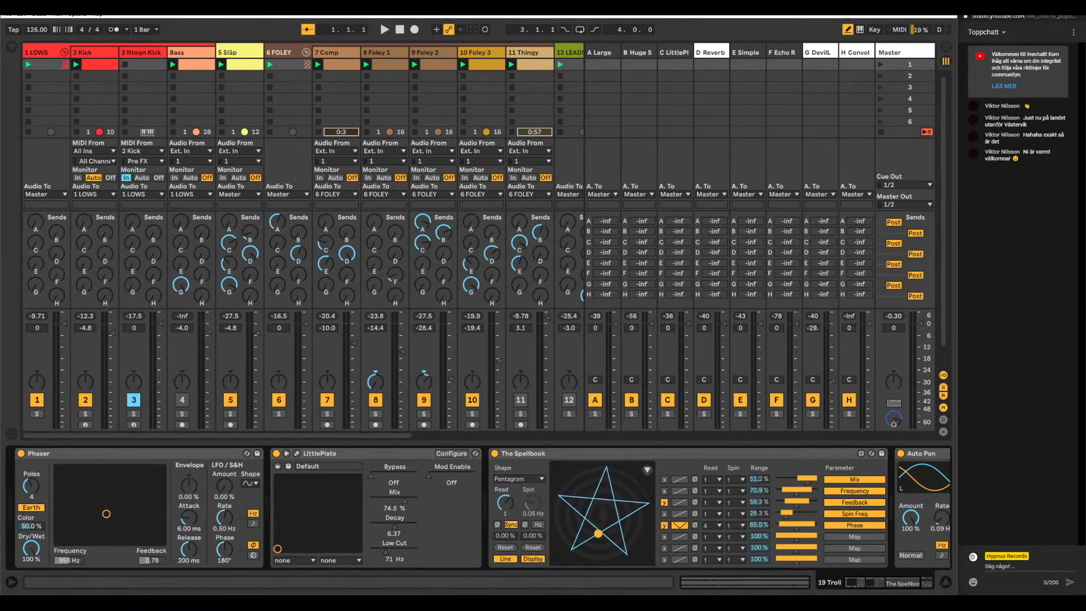
- Switch to the Hypnus Device Ideas Trello board in the browser and move its window clear of the device chain
{"action": "key", "text": "alt+Tab"}
{"action": "scroll", "coordinate": [385, 310], "scroll_direction": "right", "scroll_amount": 2}
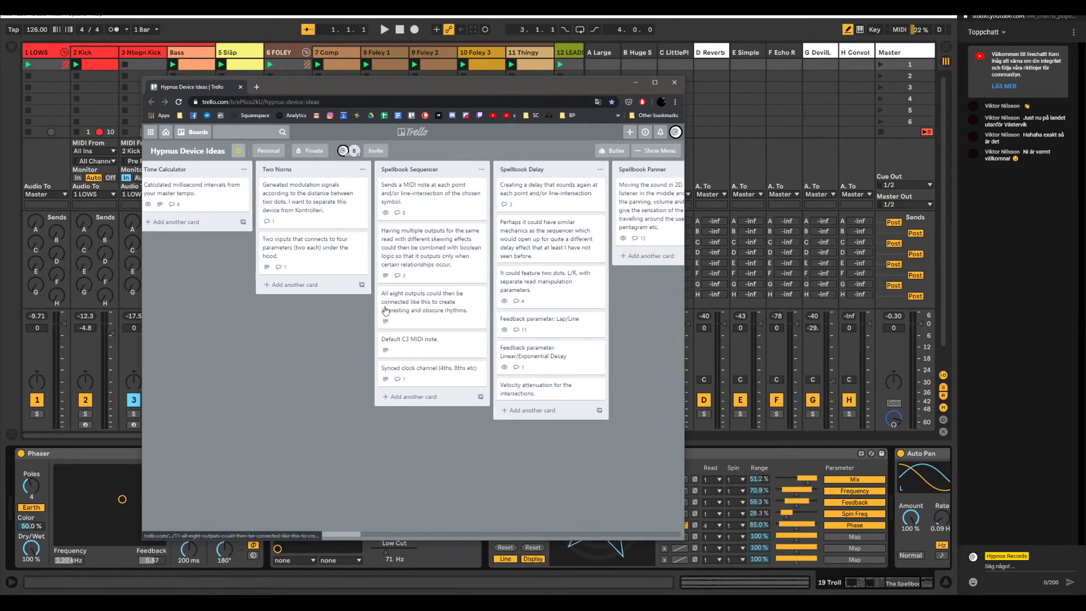
{"action": "left_click_drag", "start_coordinate": [489, 85], "coordinate": [507, 38]}
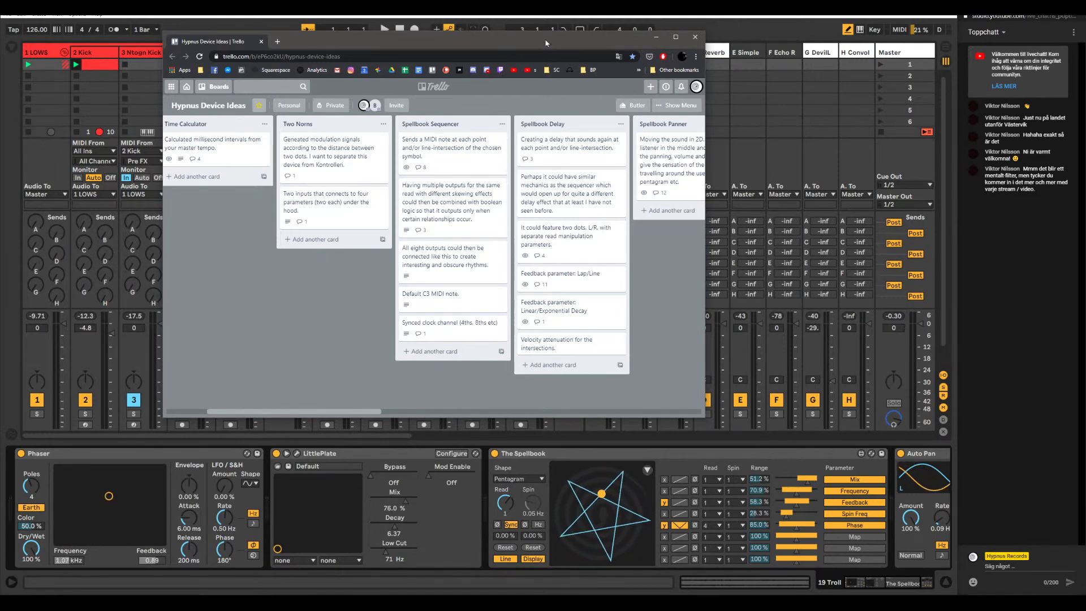
{"action": "left_click_drag", "start_coordinate": [545, 32], "coordinate": [575, 59]}
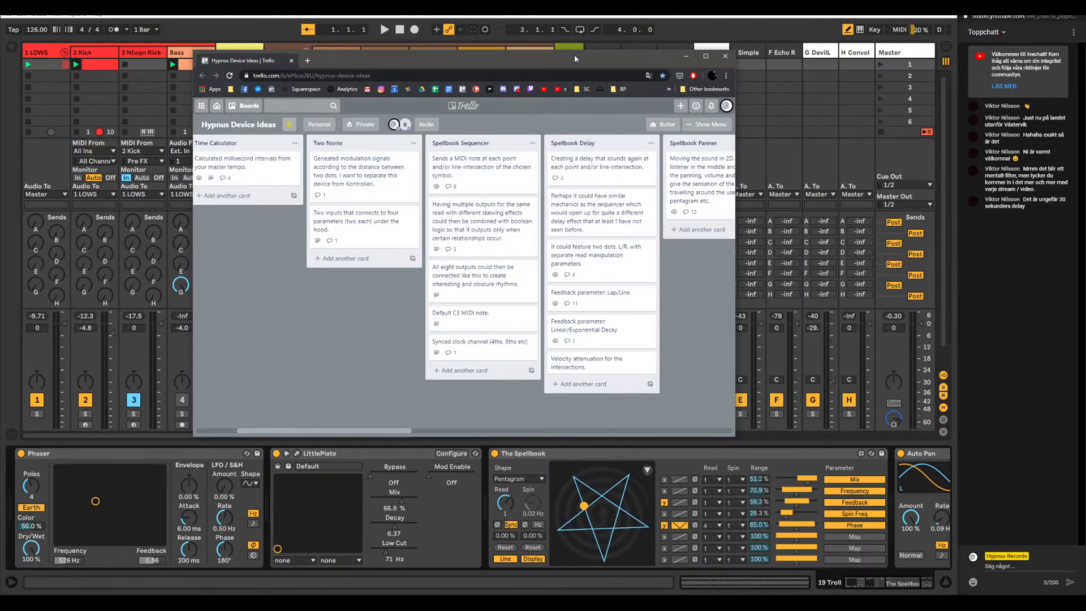
- Examine the board's idea lists from Spellbook Sequencer through Spellbook Delay and Spellbook Panner to Sample & Hold Module
{"action": "scroll", "coordinate": [597, 232], "scroll_direction": "right", "scroll_amount": 3}
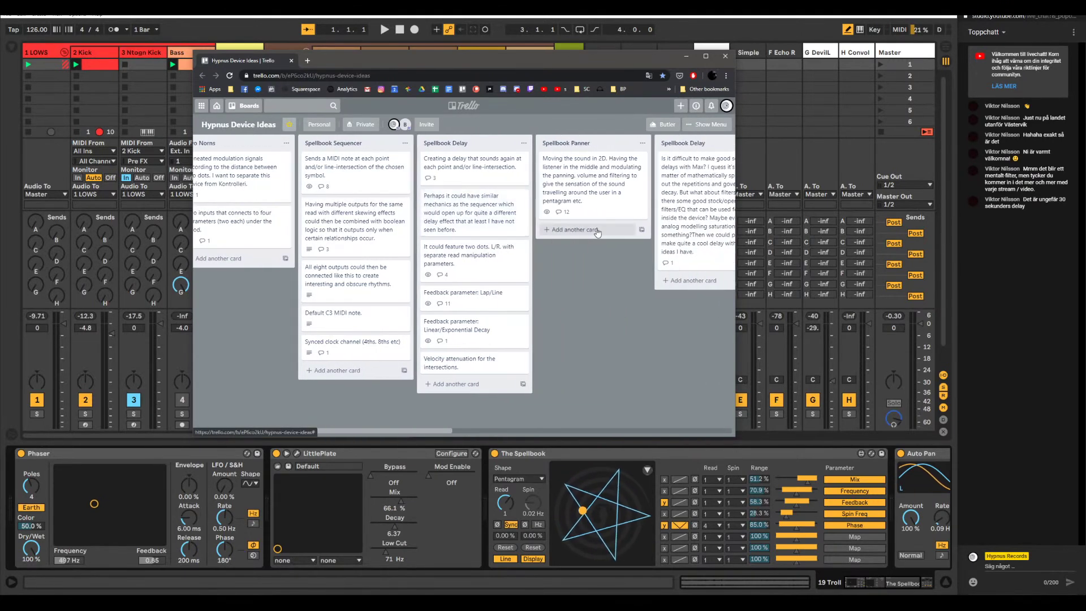
{"action": "scroll", "coordinate": [597, 232], "scroll_direction": "right", "scroll_amount": 1}
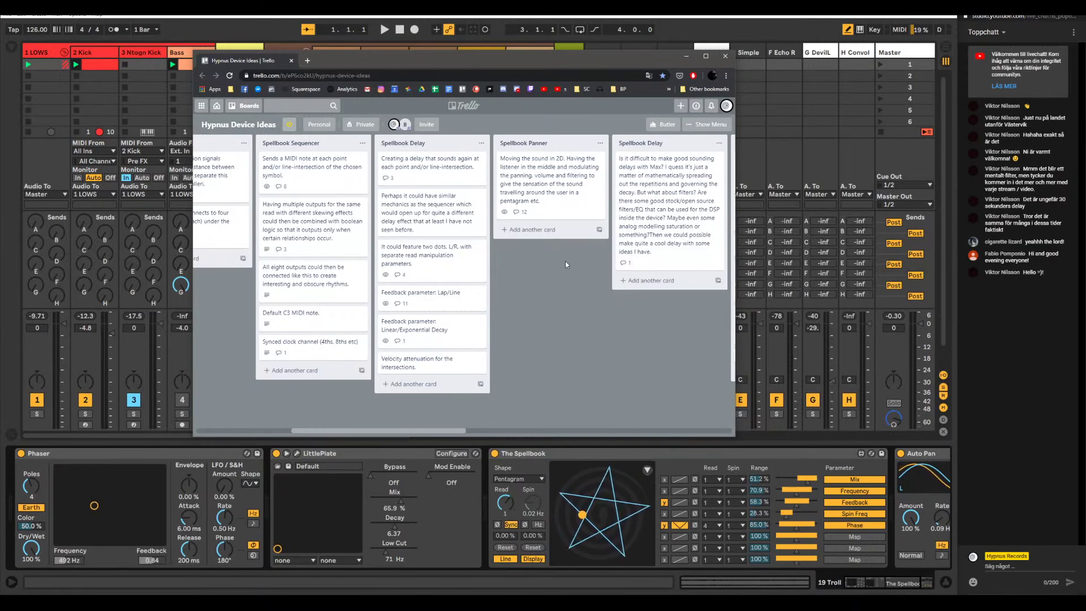
{"action": "scroll", "coordinate": [561, 268], "scroll_direction": "right", "scroll_amount": 2}
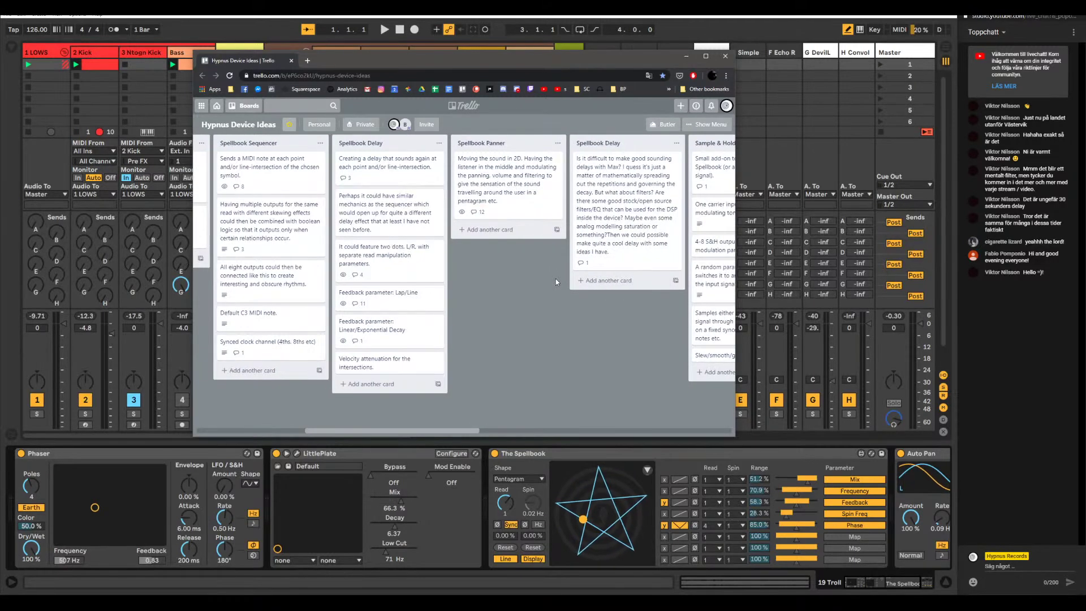
{"action": "scroll", "coordinate": [555, 279], "scroll_direction": "right", "scroll_amount": 1}
{"action": "scroll", "coordinate": [515, 297], "scroll_direction": "right", "scroll_amount": 1}
{"action": "scroll", "coordinate": [514, 299], "scroll_direction": "right", "scroll_amount": 2}
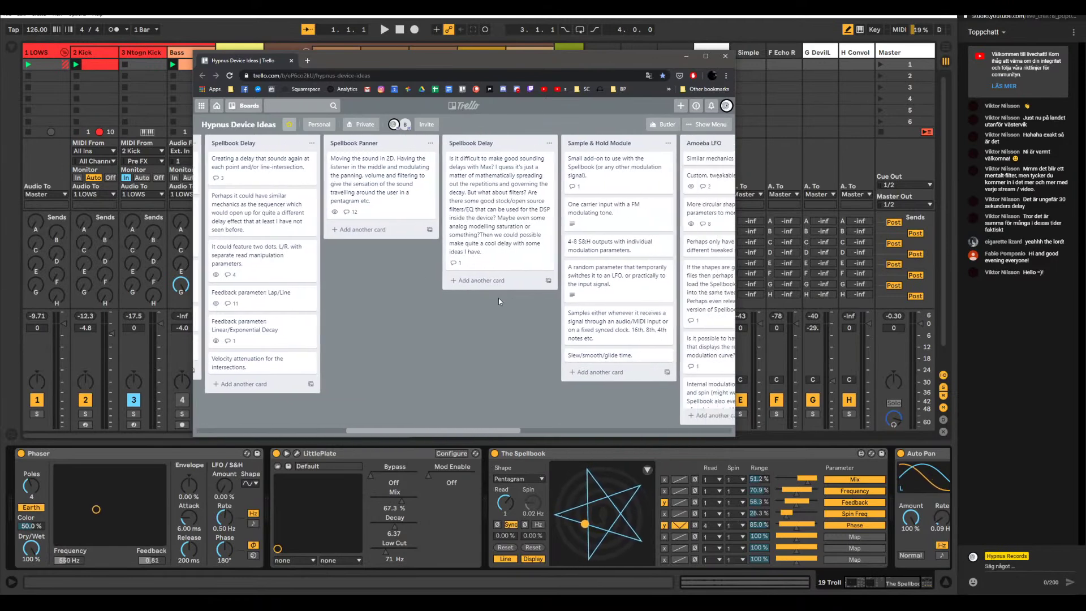
{"action": "scroll", "coordinate": [398, 309], "scroll_direction": "right", "scroll_amount": 2}
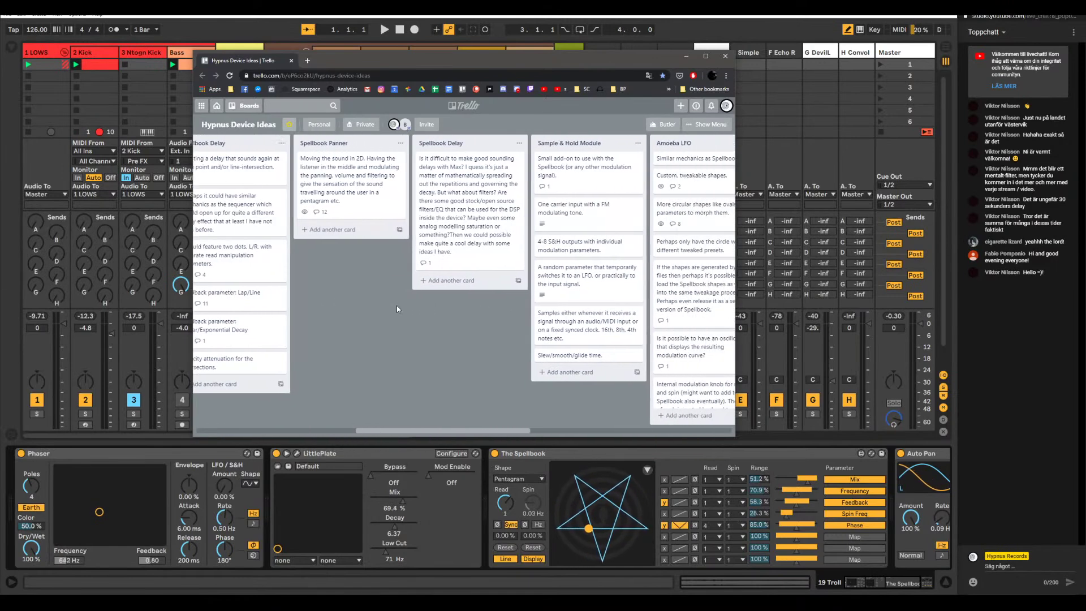
{"action": "scroll", "coordinate": [396, 310], "scroll_direction": "right", "scroll_amount": 3}
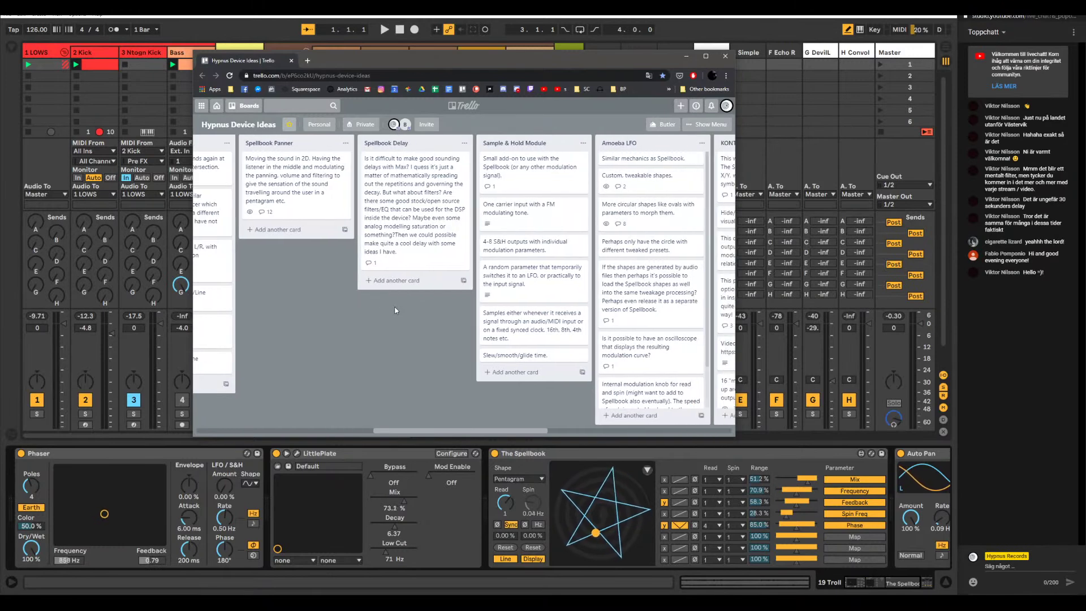
{"action": "scroll", "coordinate": [304, 335], "scroll_direction": "right", "scroll_amount": 2}
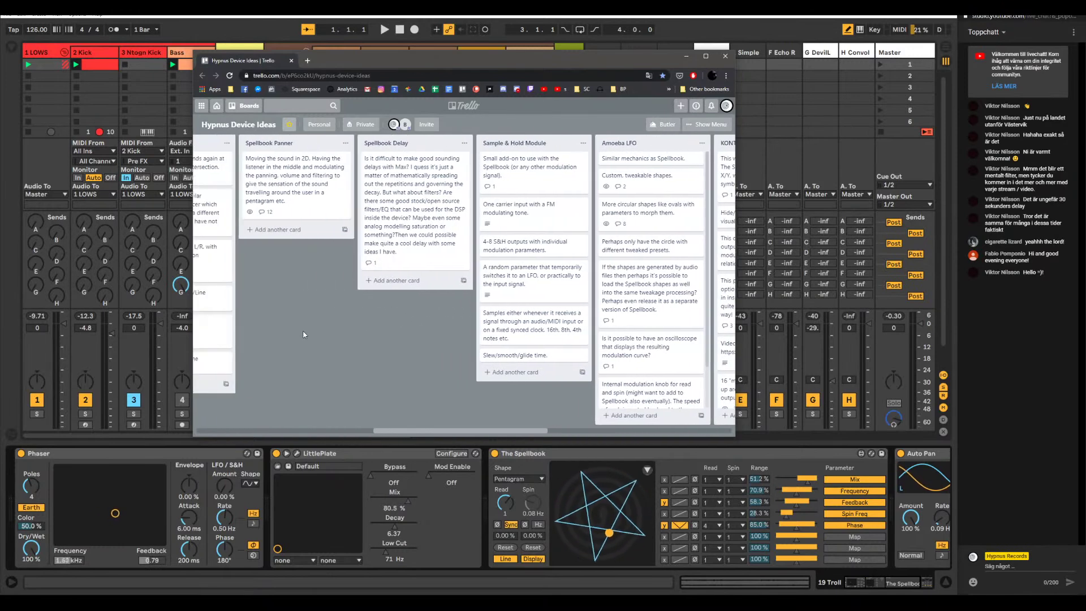
- Examine the remaining idea lists from Amoeba LFO and KONTROLLERI through Spellbook Oscillator and Quantizer Module to Modular System
{"action": "scroll", "coordinate": [304, 334], "scroll_direction": "right", "scroll_amount": 4}
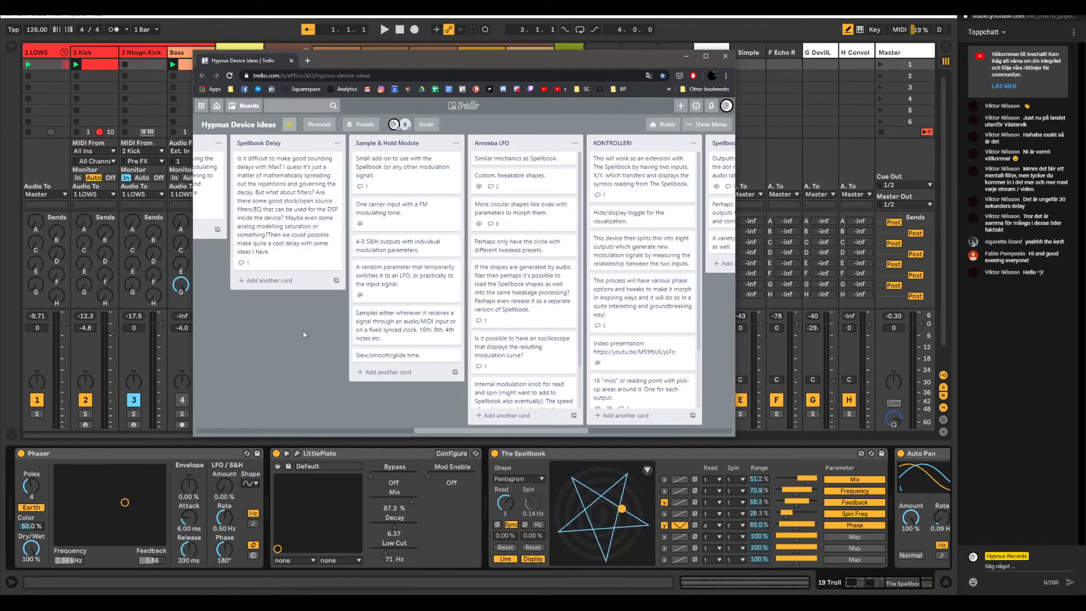
{"action": "scroll", "coordinate": [304, 334], "scroll_direction": "right", "scroll_amount": 2}
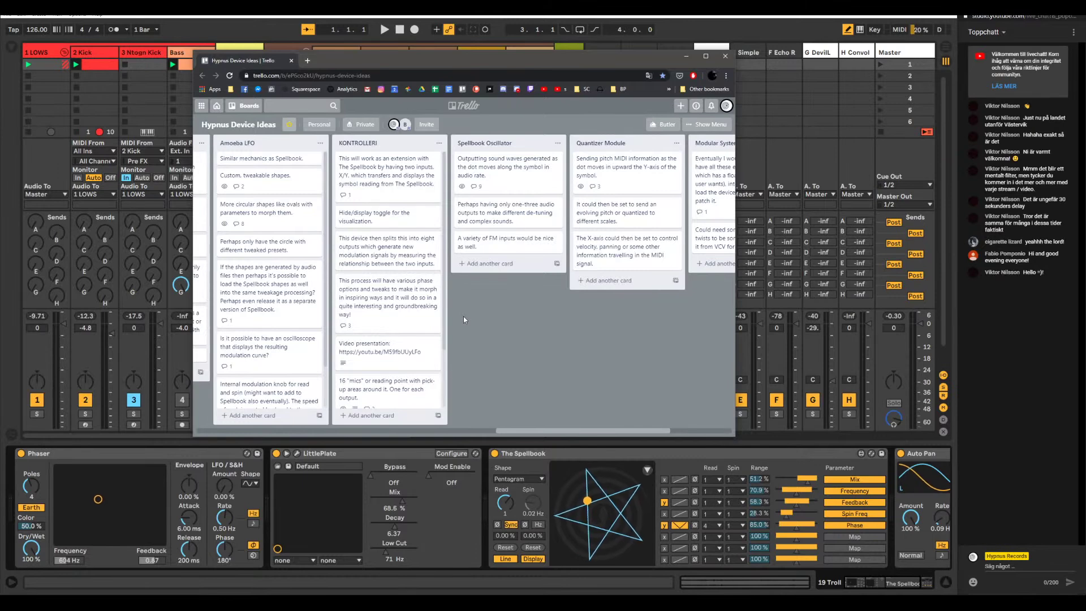
{"action": "scroll", "coordinate": [463, 318], "scroll_direction": "right", "scroll_amount": 1}
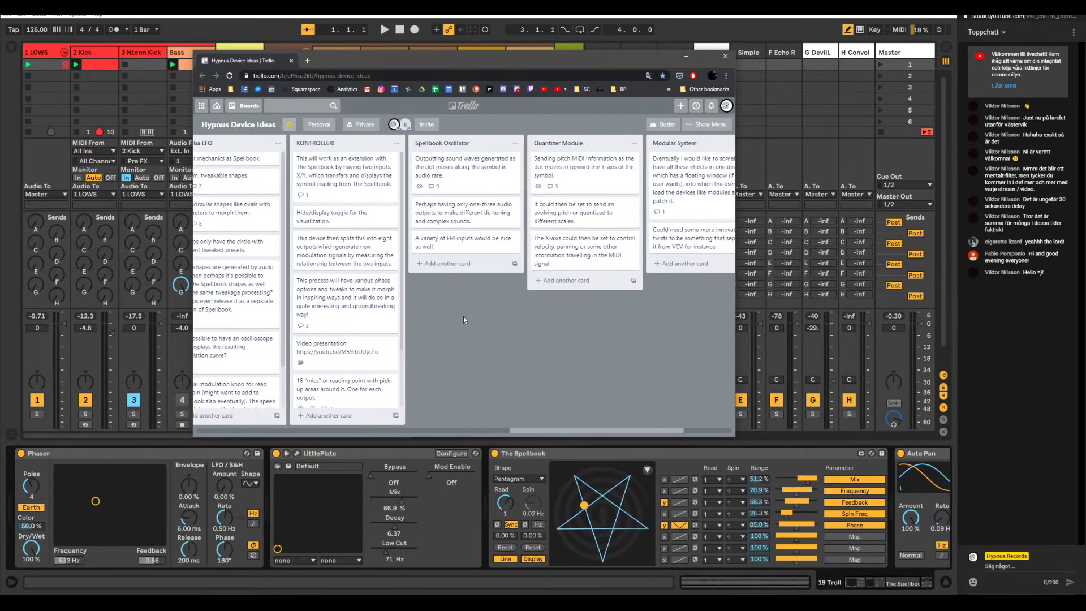
{"action": "scroll", "coordinate": [463, 318], "scroll_direction": "left", "scroll_amount": 1}
{"action": "scroll", "coordinate": [463, 319], "scroll_direction": "right", "scroll_amount": 1}
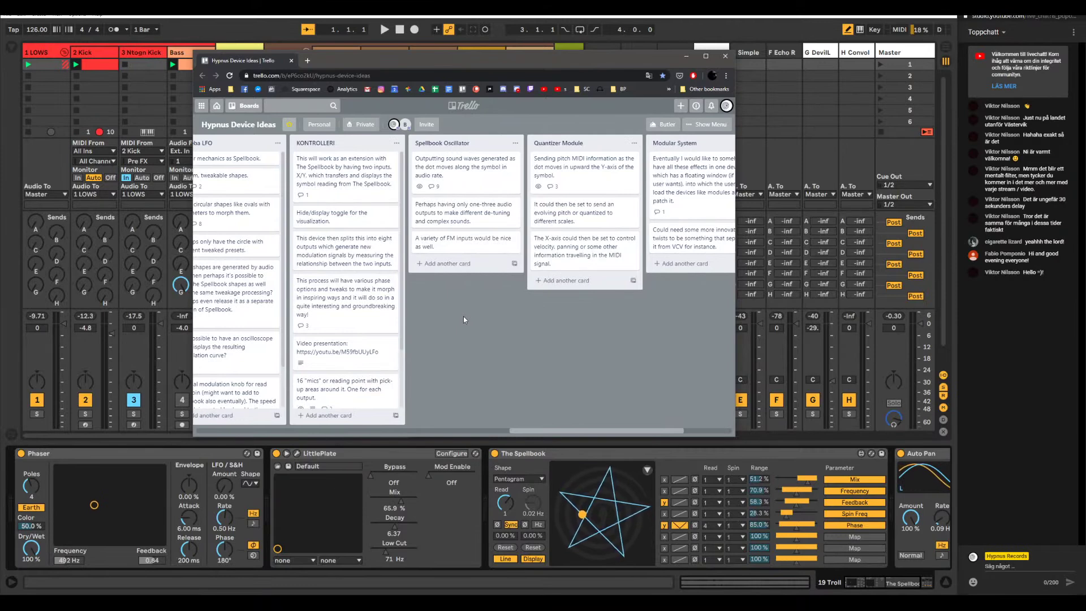
{"action": "scroll", "coordinate": [463, 318], "scroll_direction": "right", "scroll_amount": 1}
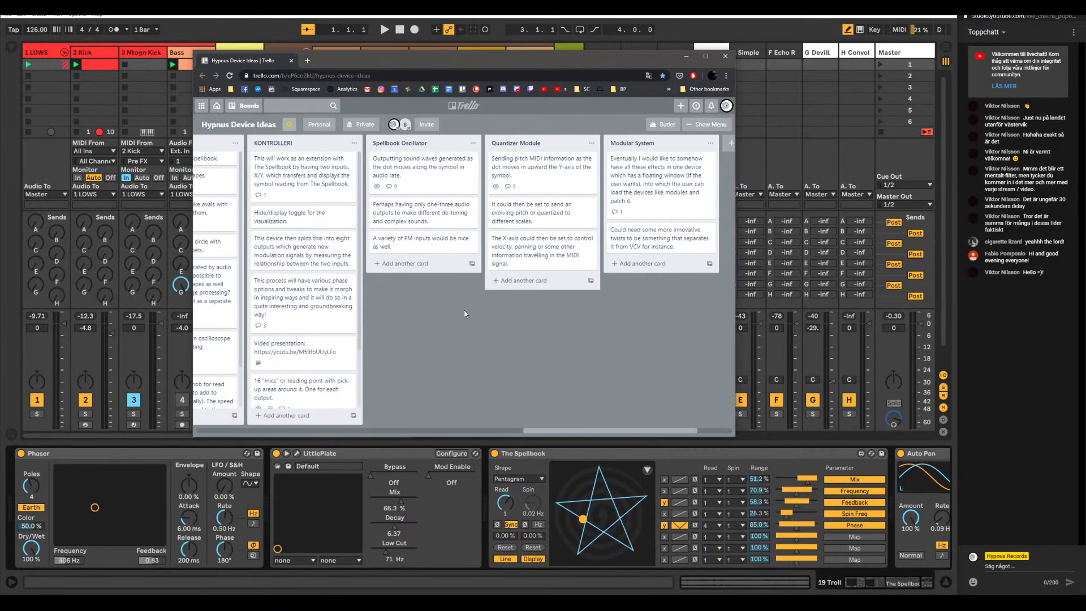
{"action": "scroll", "coordinate": [465, 314], "scroll_direction": "right", "scroll_amount": 2}
{"action": "scroll", "coordinate": [465, 314], "scroll_direction": "left", "scroll_amount": 1}
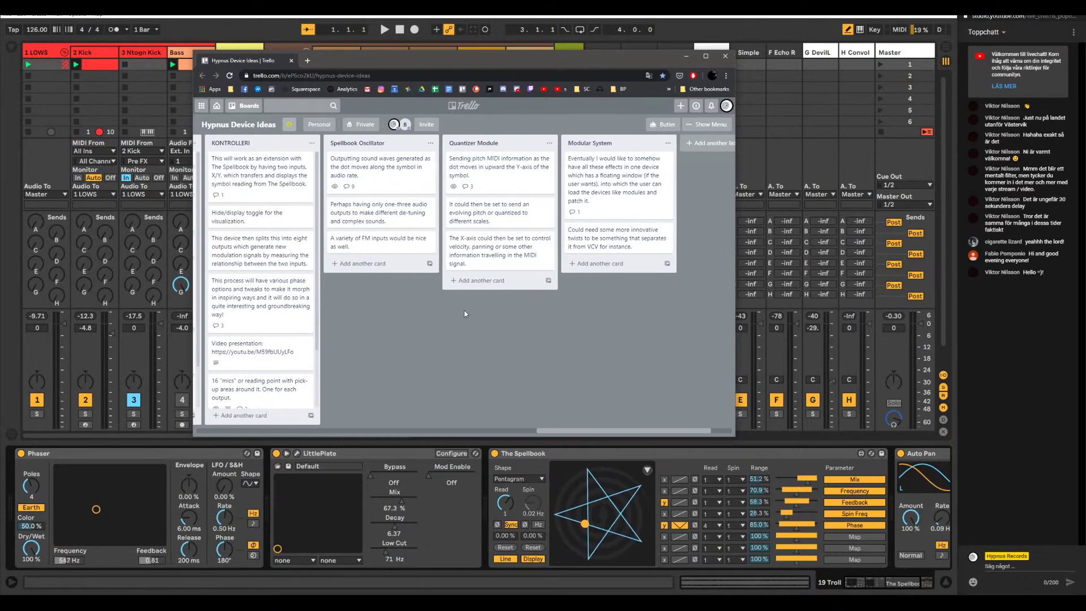
{"action": "scroll", "coordinate": [465, 314], "scroll_direction": "right", "scroll_amount": 1}
{"action": "scroll", "coordinate": [465, 314], "scroll_direction": "right", "scroll_amount": 1}
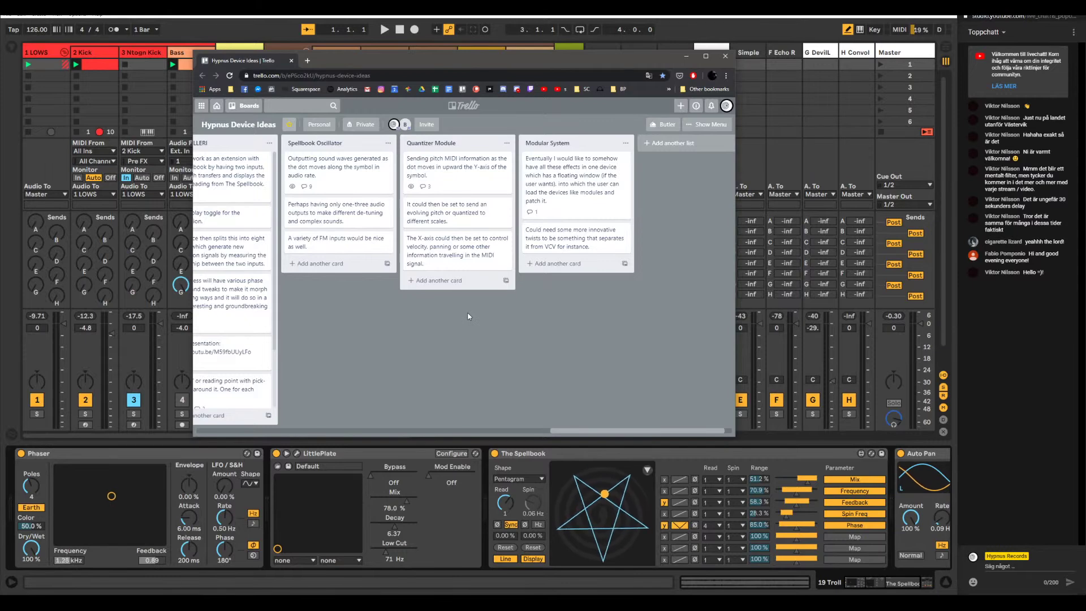
- Review the idea lists in reverse, from Modular System back to the Spellbook Panner and Spellbook Delay lists
{"action": "scroll", "coordinate": [468, 316], "scroll_direction": "left", "scroll_amount": 2}
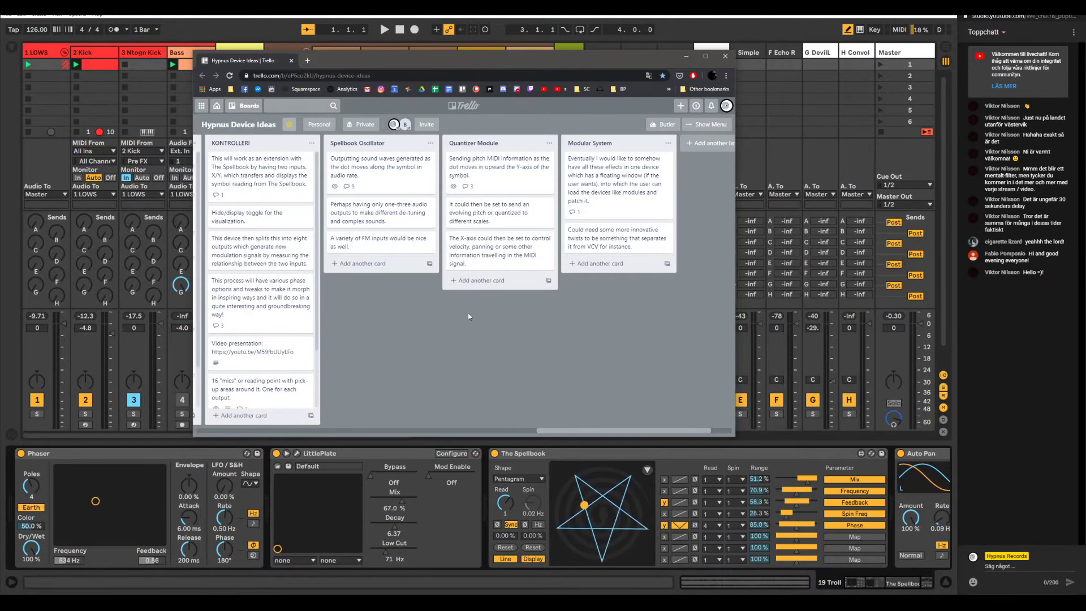
{"action": "scroll", "coordinate": [467, 312], "scroll_direction": "left", "scroll_amount": 8}
{"action": "scroll", "coordinate": [557, 314], "scroll_direction": "right", "scroll_amount": 5}
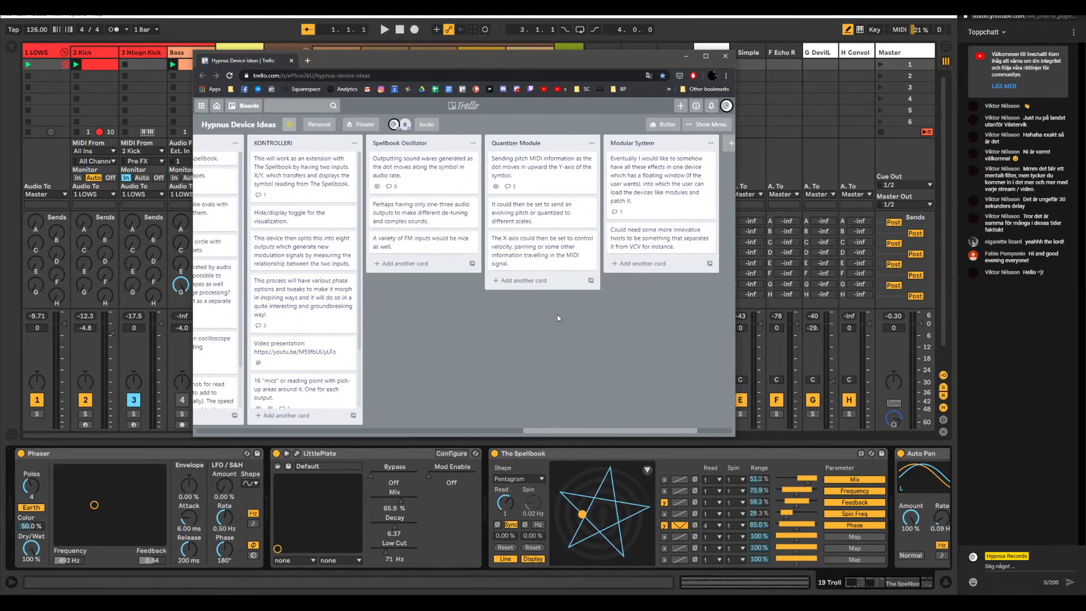
{"action": "scroll", "coordinate": [558, 315], "scroll_direction": "left", "scroll_amount": 12}
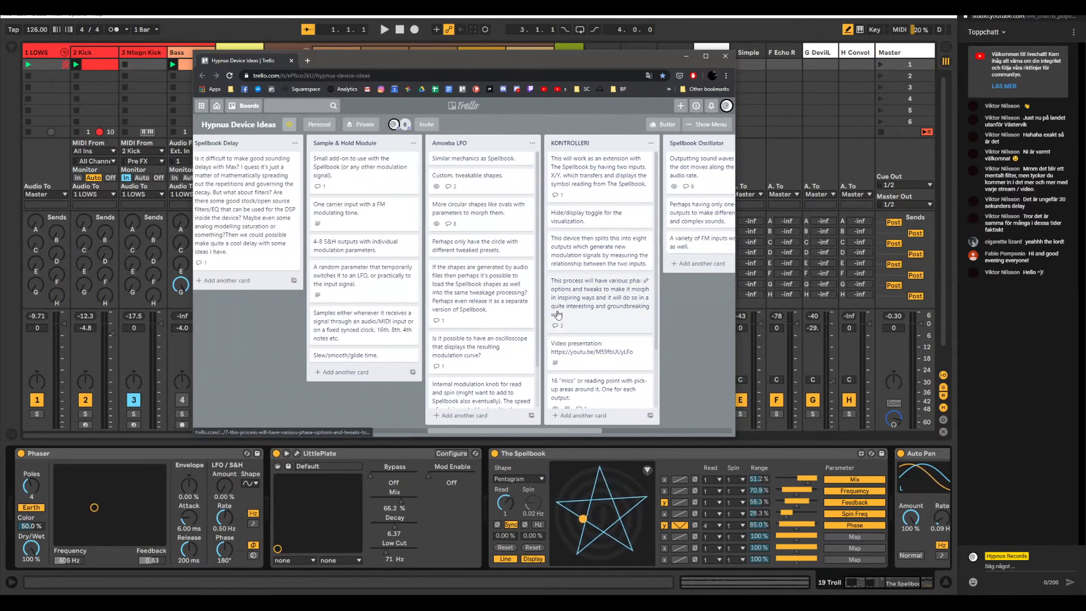
{"action": "scroll", "coordinate": [532, 316], "scroll_direction": "left", "scroll_amount": 5}
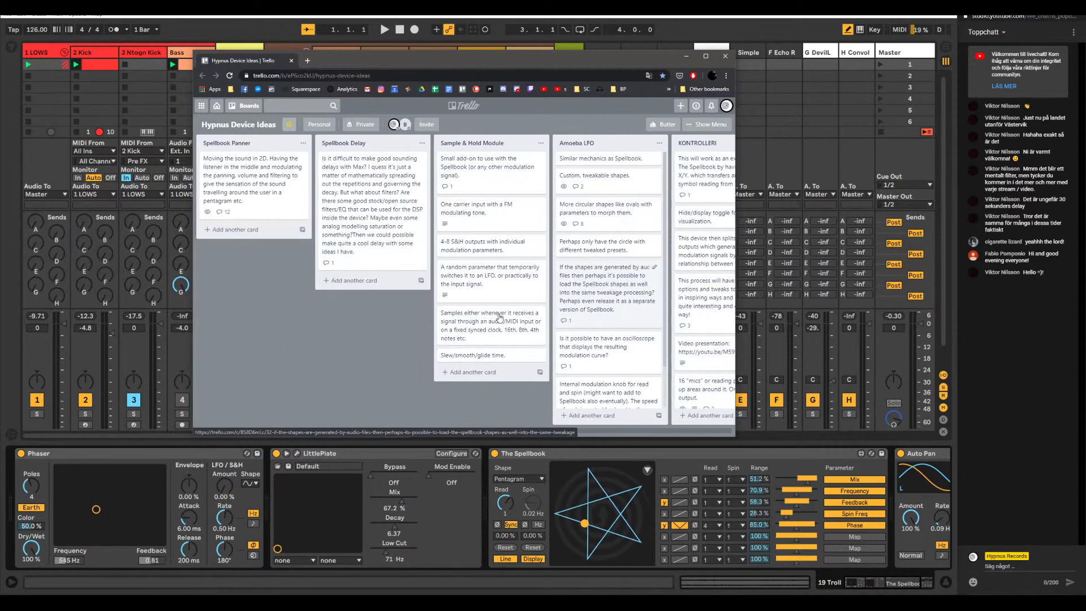
{"action": "scroll", "coordinate": [371, 330], "scroll_direction": "left", "scroll_amount": 4}
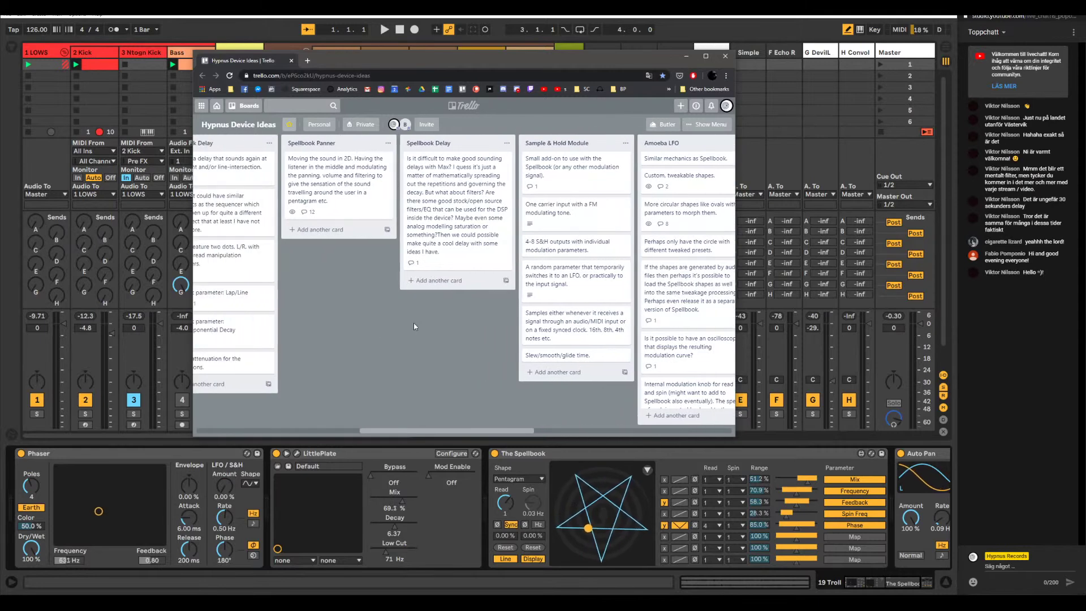
{"action": "scroll", "coordinate": [416, 326], "scroll_direction": "left", "scroll_amount": 2}
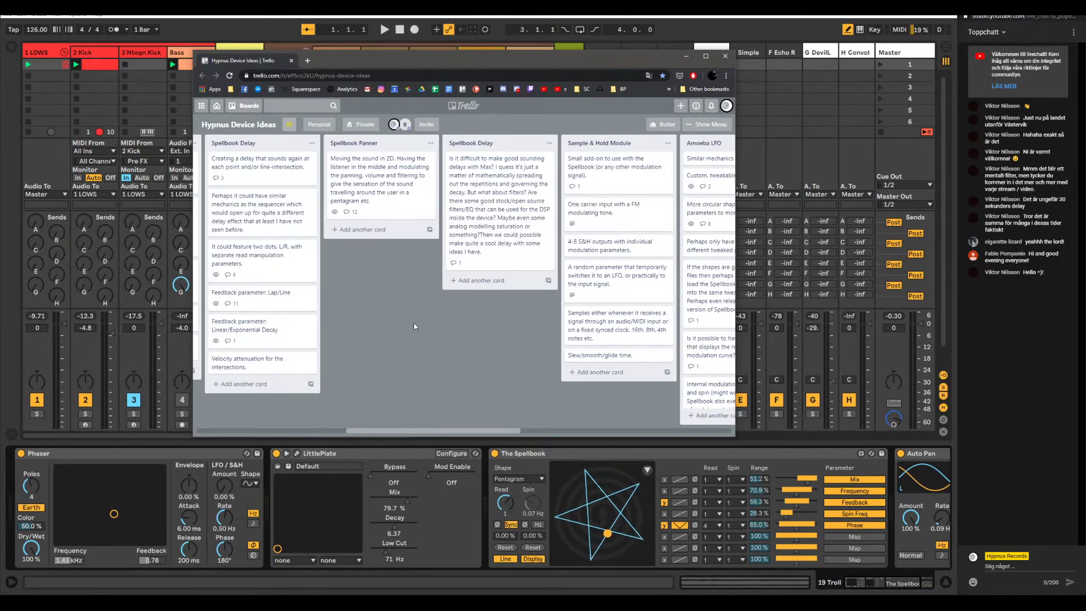
{"action": "scroll", "coordinate": [414, 327], "scroll_direction": "left", "scroll_amount": 2}
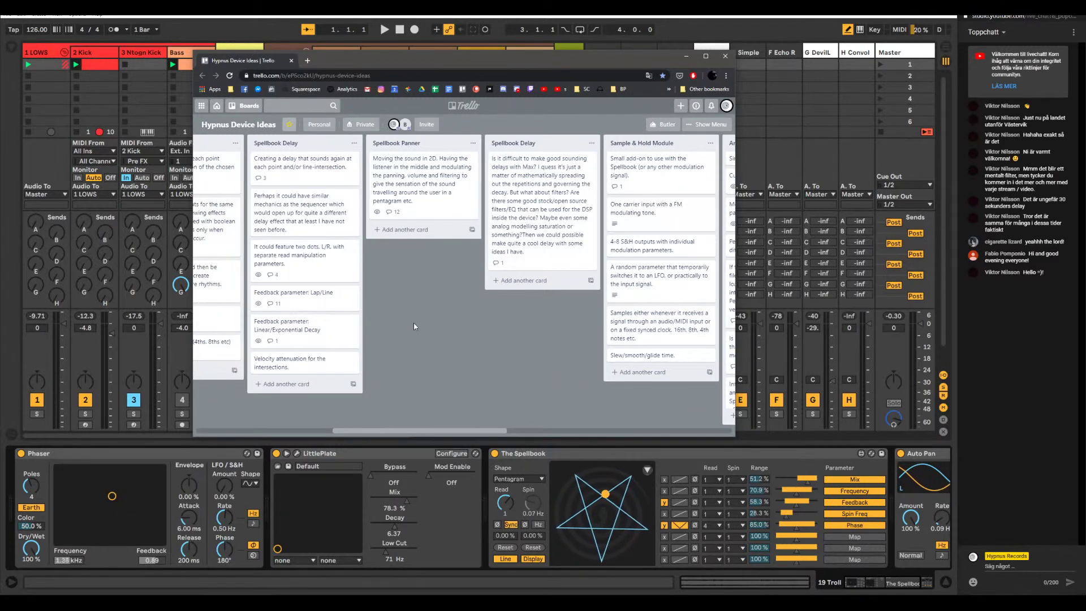
{"action": "scroll", "coordinate": [414, 326], "scroll_direction": "left", "scroll_amount": 2}
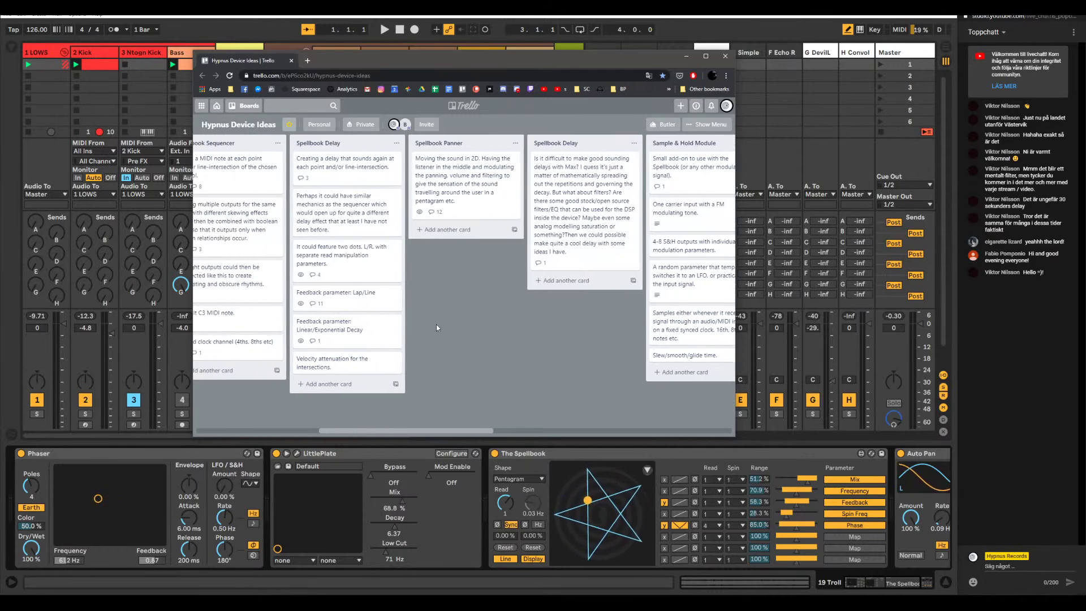
- Check the participants list of the stream's live chat and return to the chat messages
{"action": "left_click", "coordinate": [1073, 32]}
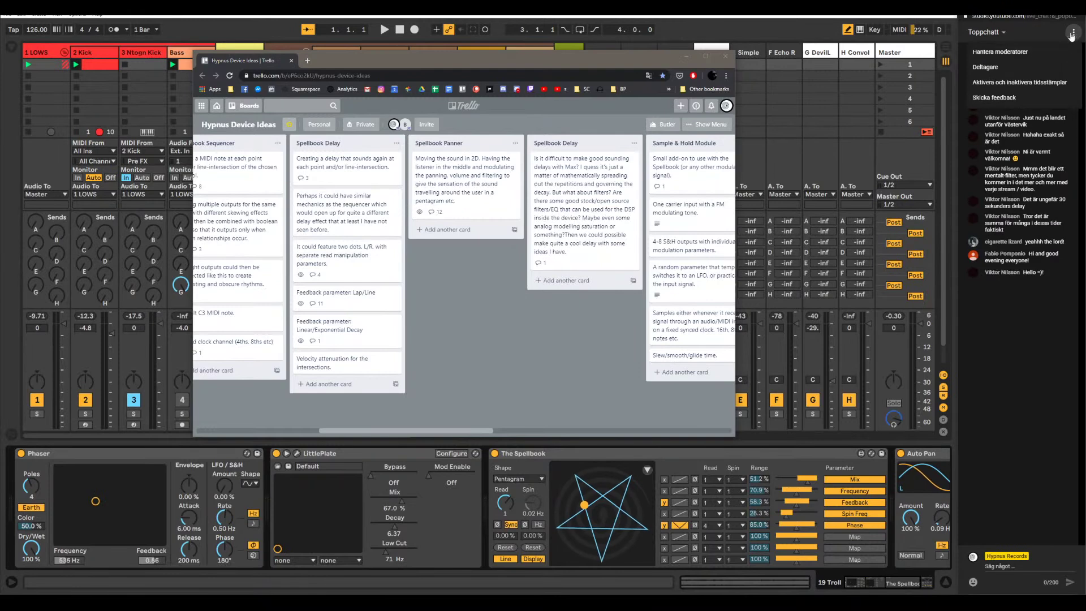
{"action": "left_click", "coordinate": [1010, 68]}
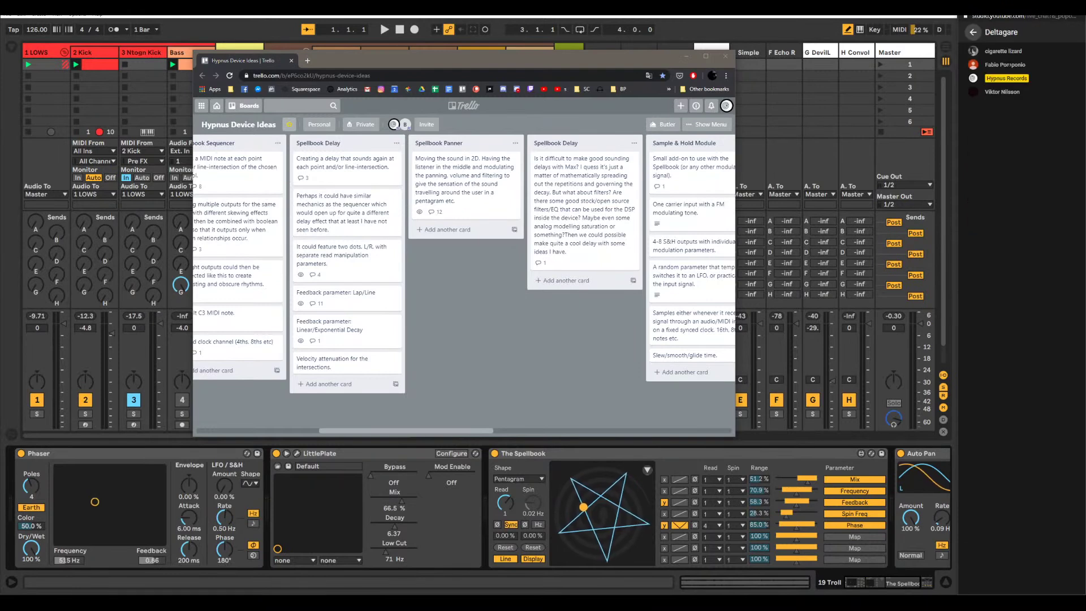
{"action": "left_click", "coordinate": [972, 34]}
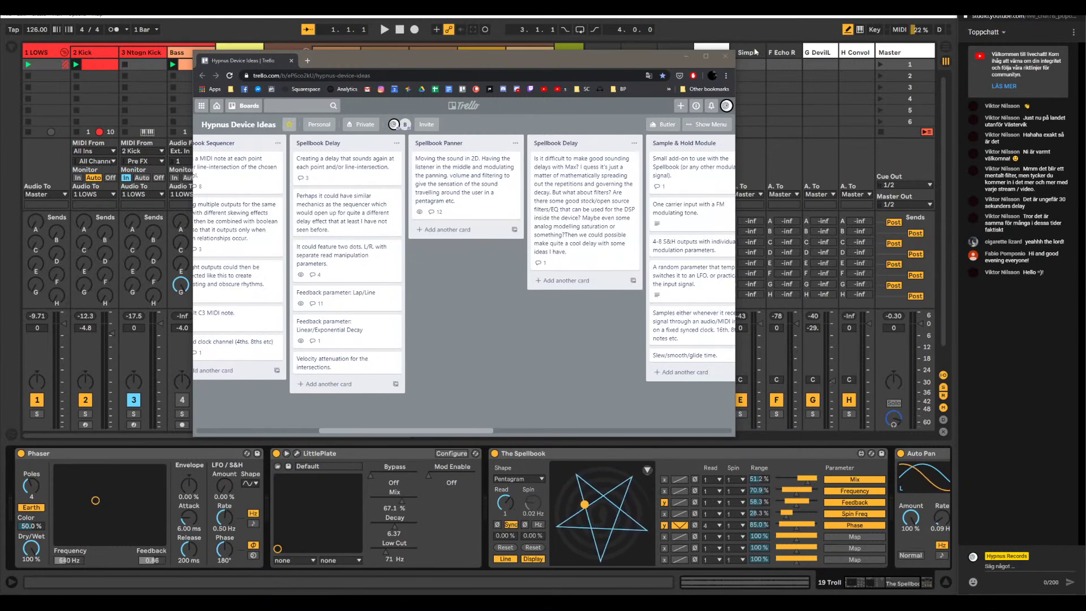
- Minimize the Trello board, switch to the Patreon creator page in the browser and move its window fully into view
{"action": "left_click", "coordinate": [687, 56]}
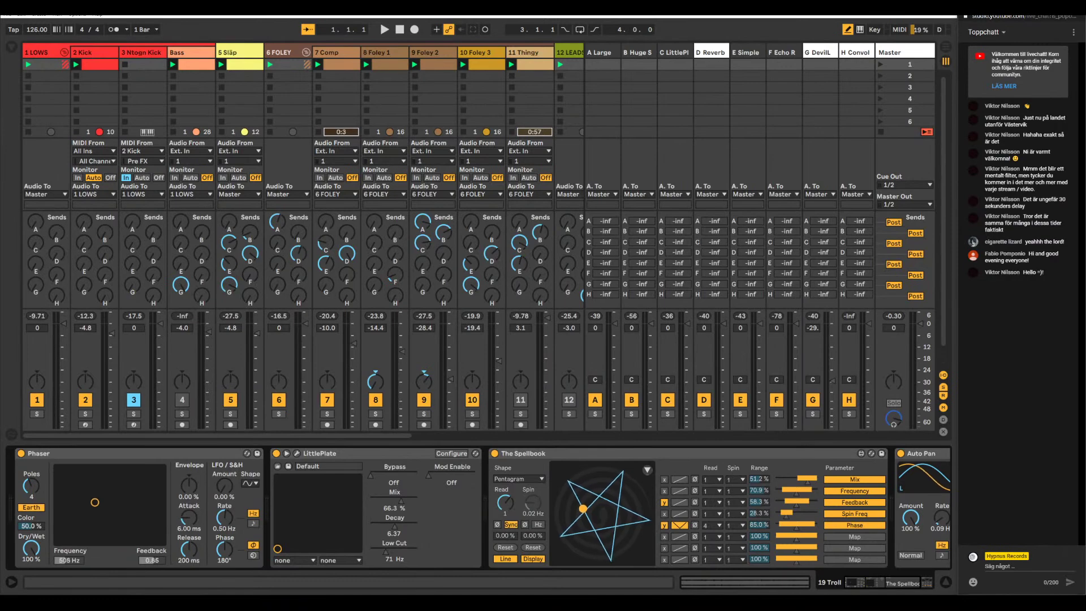
{"action": "key", "text": "alt+Tab"}
{"action": "left_click_drag", "start_coordinate": [448, 5], "coordinate": [494, 46]}
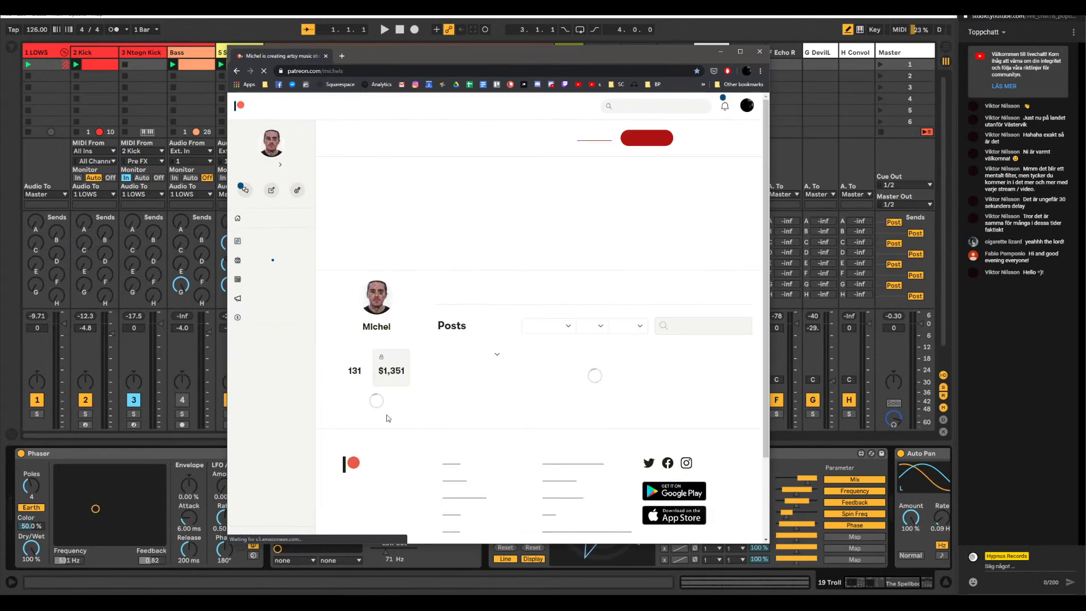
- Look through the creator page's posts, from the Max for Live Devices live stream to the Best Hypnus Record of 2014 poll
{"action": "scroll", "coordinate": [584, 233], "scroll_direction": "down", "scroll_amount": 2}
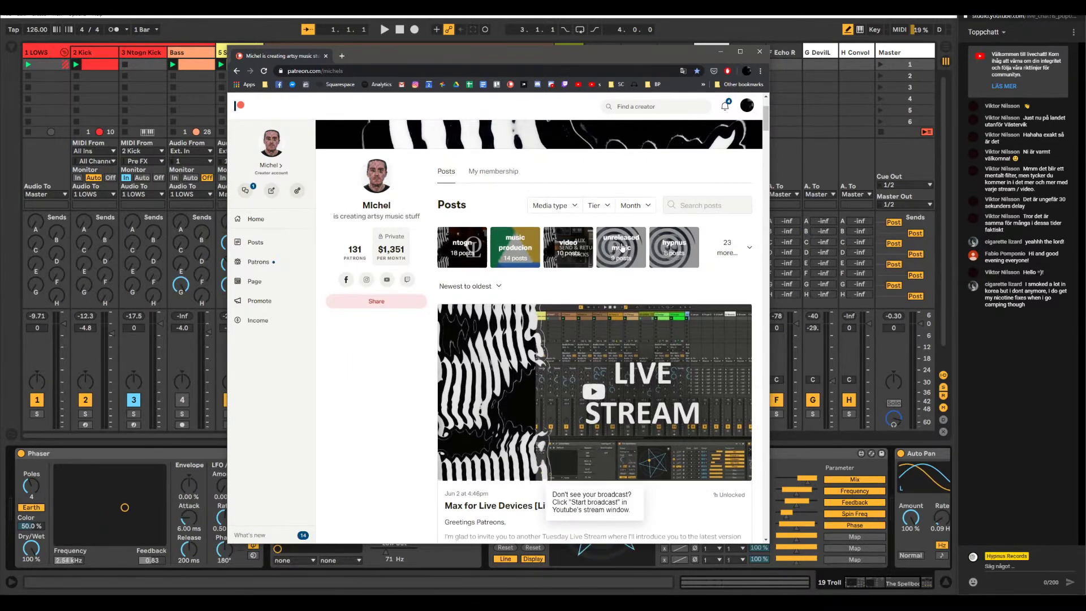
{"action": "scroll", "coordinate": [621, 248], "scroll_direction": "down", "scroll_amount": 3}
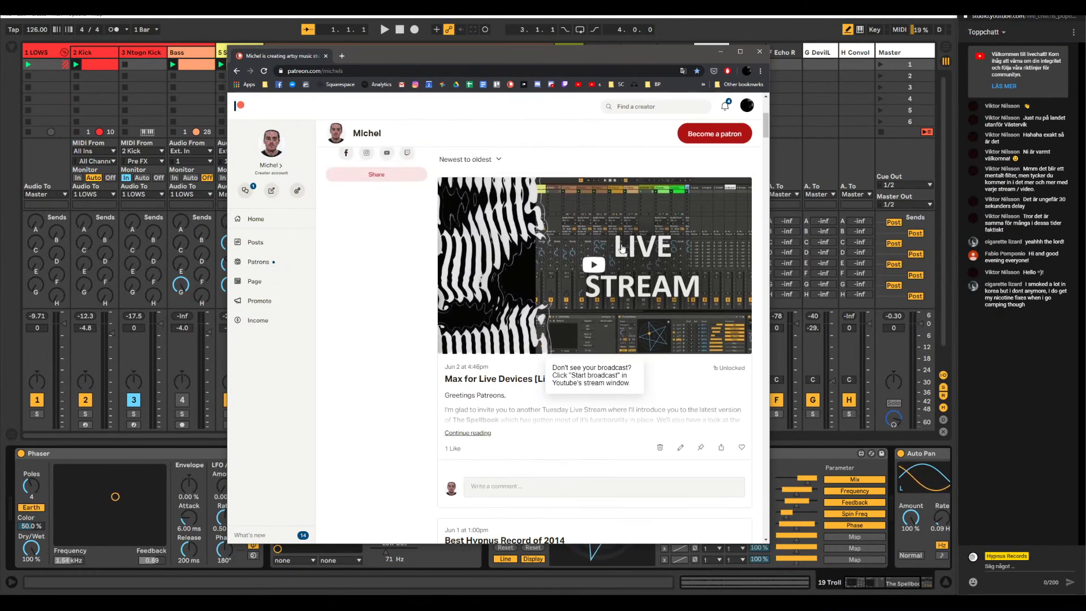
{"action": "scroll", "coordinate": [594, 280], "scroll_direction": "down", "scroll_amount": 5}
{"action": "scroll", "coordinate": [566, 314], "scroll_direction": "down", "scroll_amount": 2}
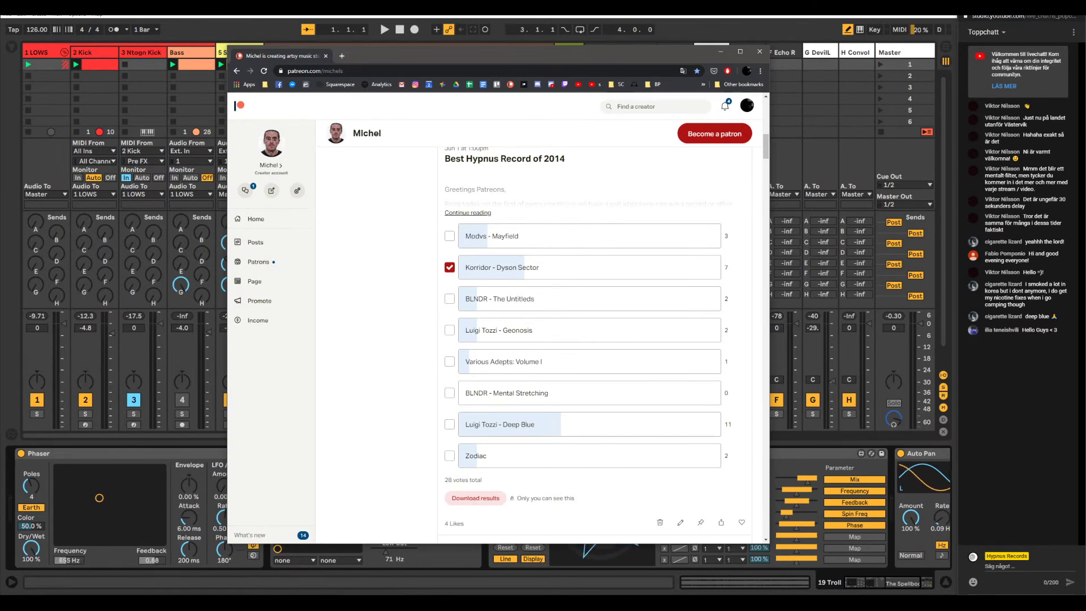
{"action": "scroll", "coordinate": [507, 287], "scroll_direction": "down", "scroll_amount": 1}
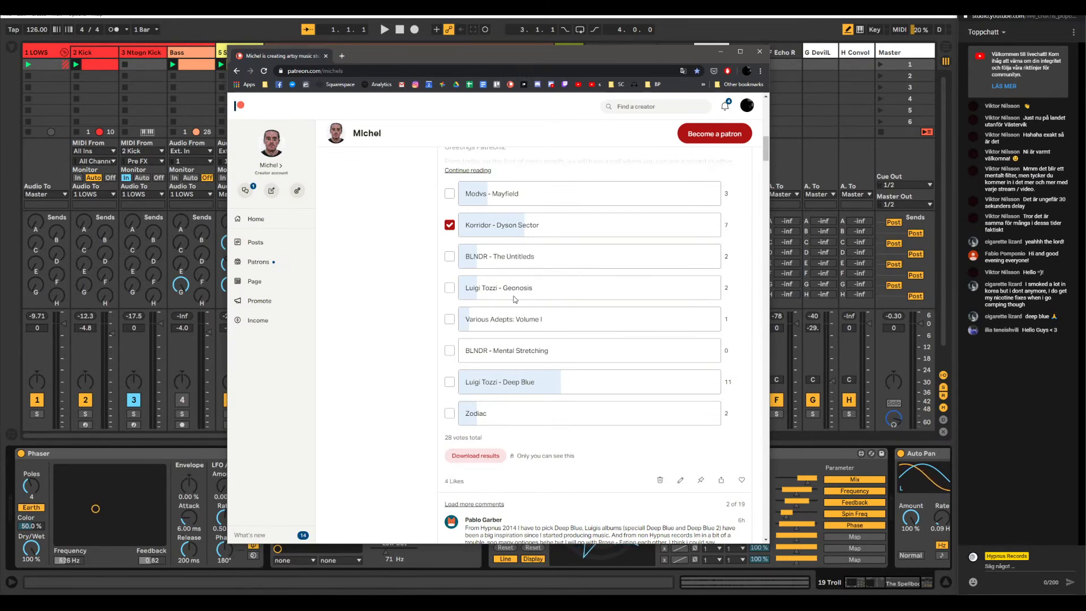
{"action": "scroll", "coordinate": [514, 300], "scroll_direction": "down", "scroll_amount": 5}
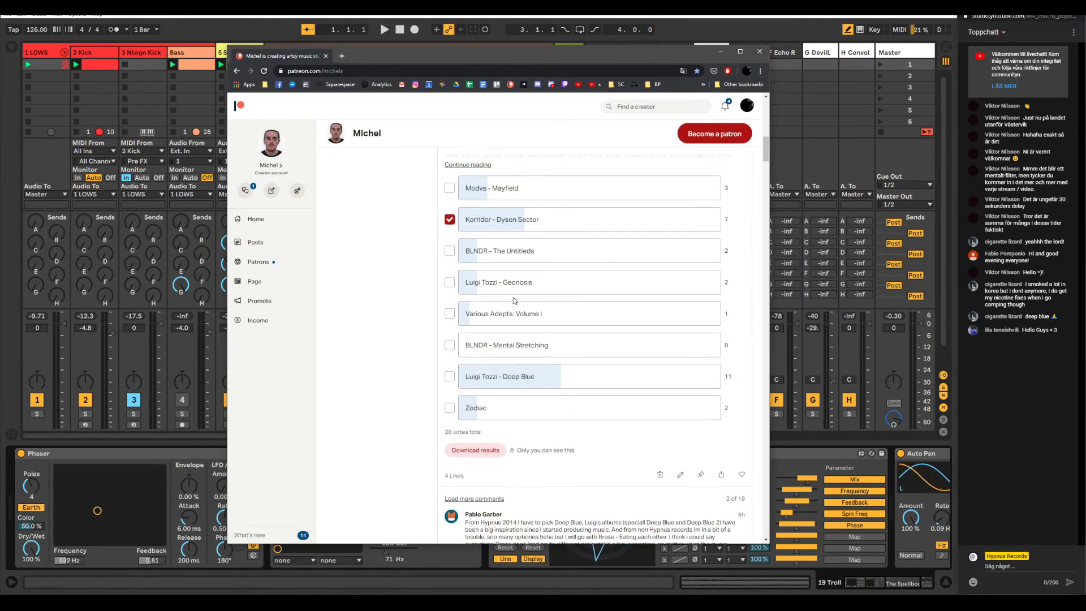
- Review the record options and votes in the Best Hypnus Record of 2014 poll
{"action": "scroll", "coordinate": [514, 300], "scroll_direction": "up", "scroll_amount": 6}
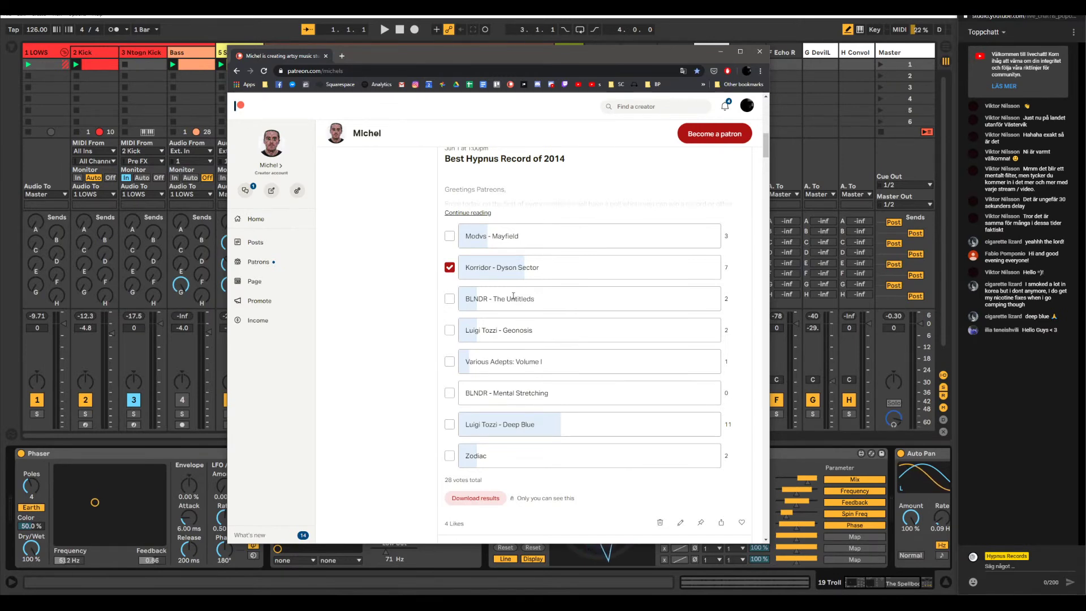
{"action": "scroll", "coordinate": [601, 275], "scroll_direction": "down", "scroll_amount": 1}
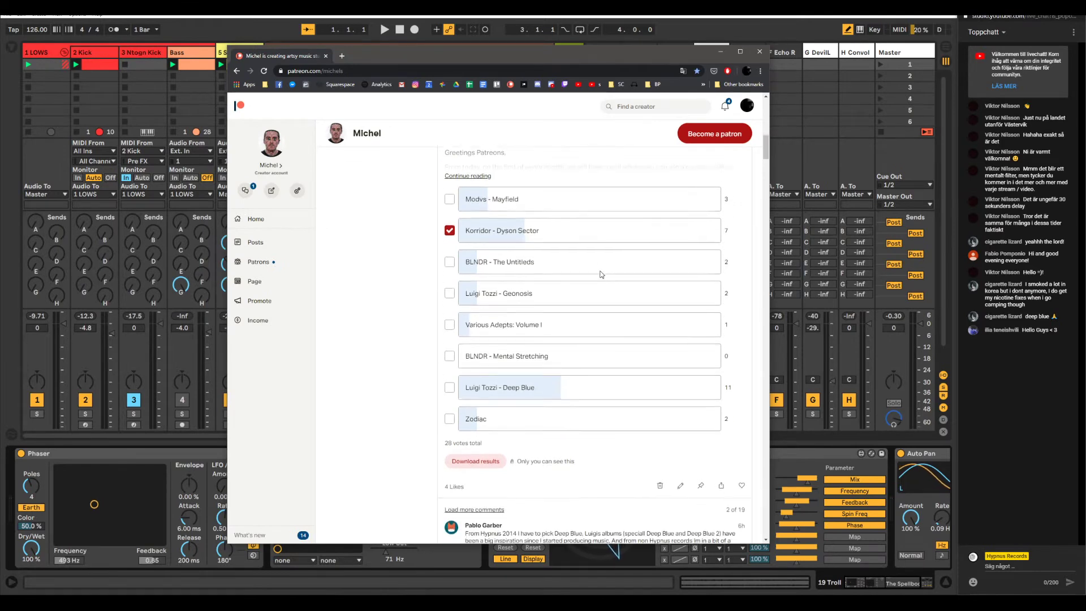
{"action": "scroll", "coordinate": [601, 274], "scroll_direction": "up", "scroll_amount": 1}
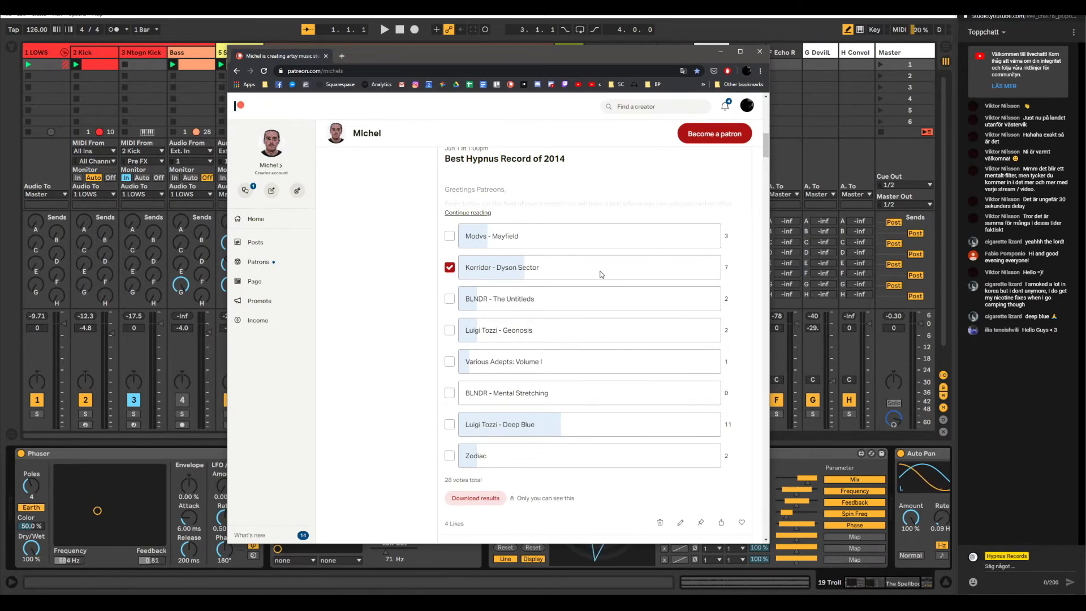
{"action": "right_click", "coordinate": [858, 591]}
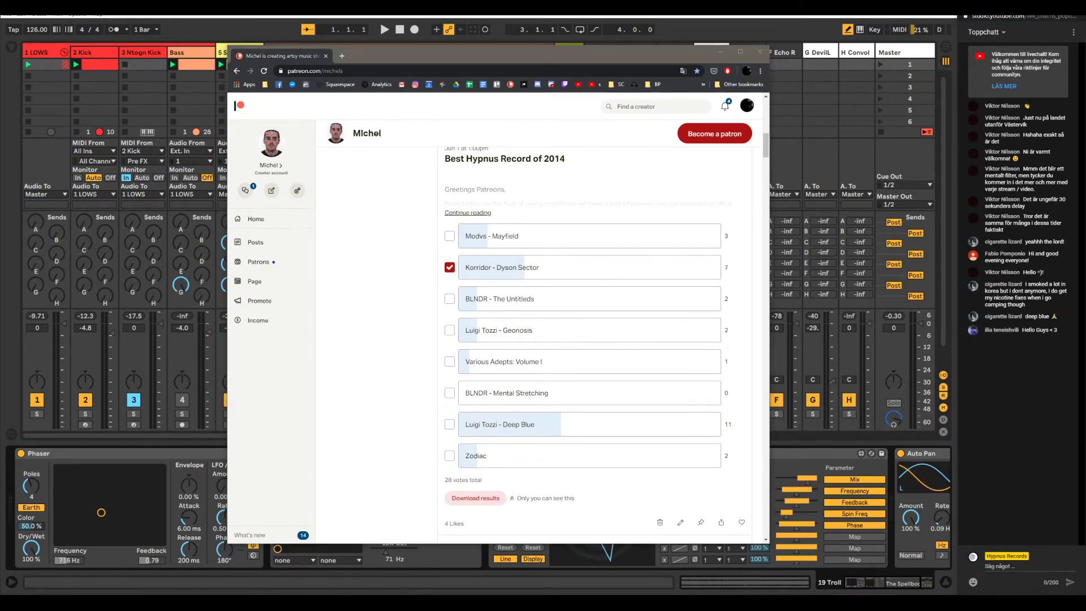
{"action": "left_click", "coordinate": [857, 585]}
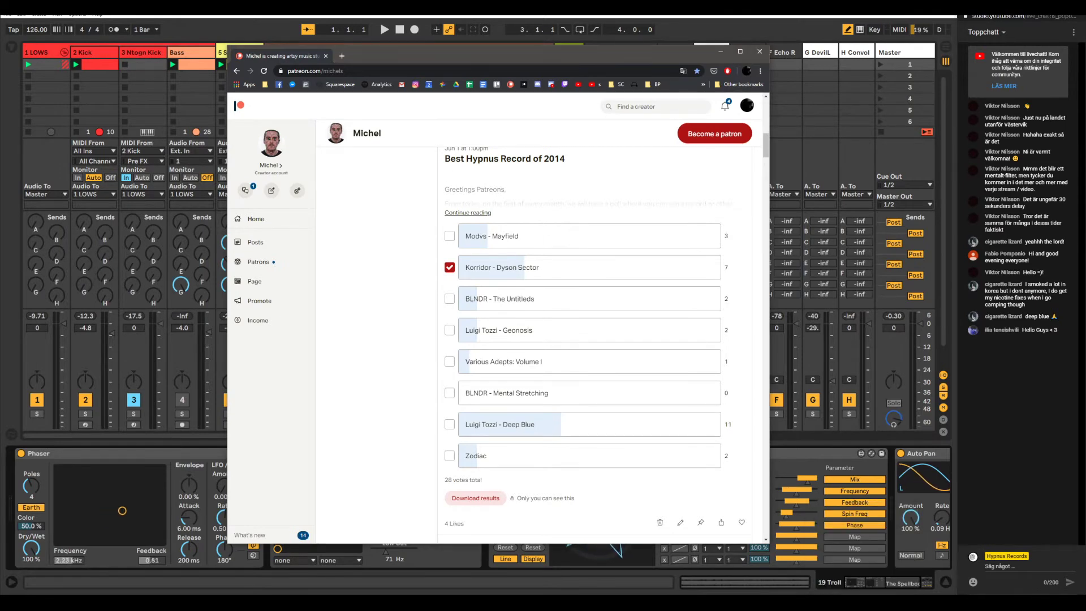
{"action": "mouse_move", "coordinate": [859, 583]}
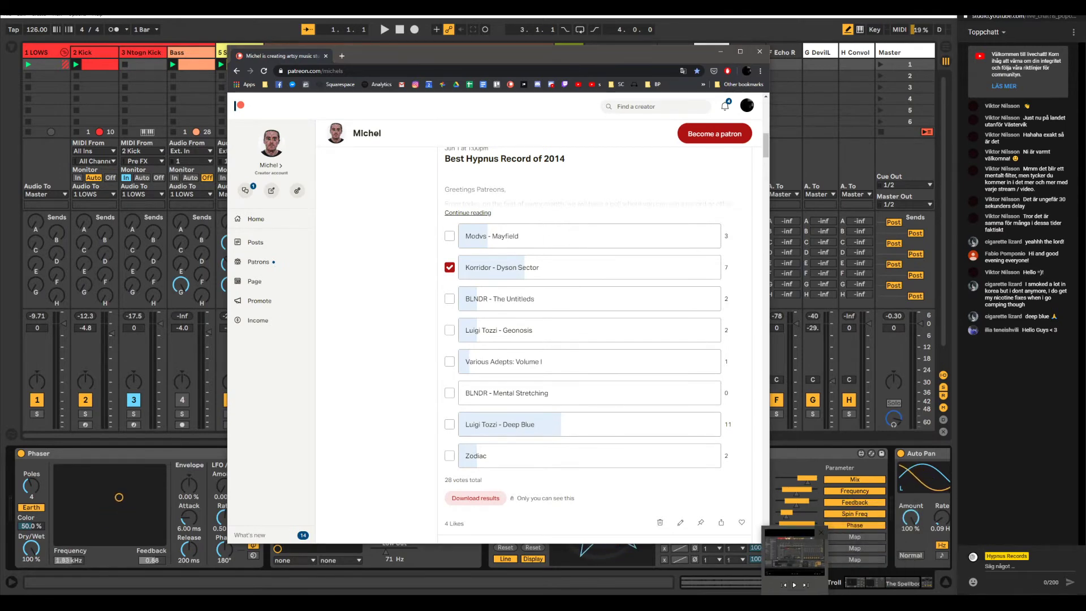
{"action": "right_click", "coordinate": [795, 591]}
{"action": "left_click", "coordinate": [773, 587]}
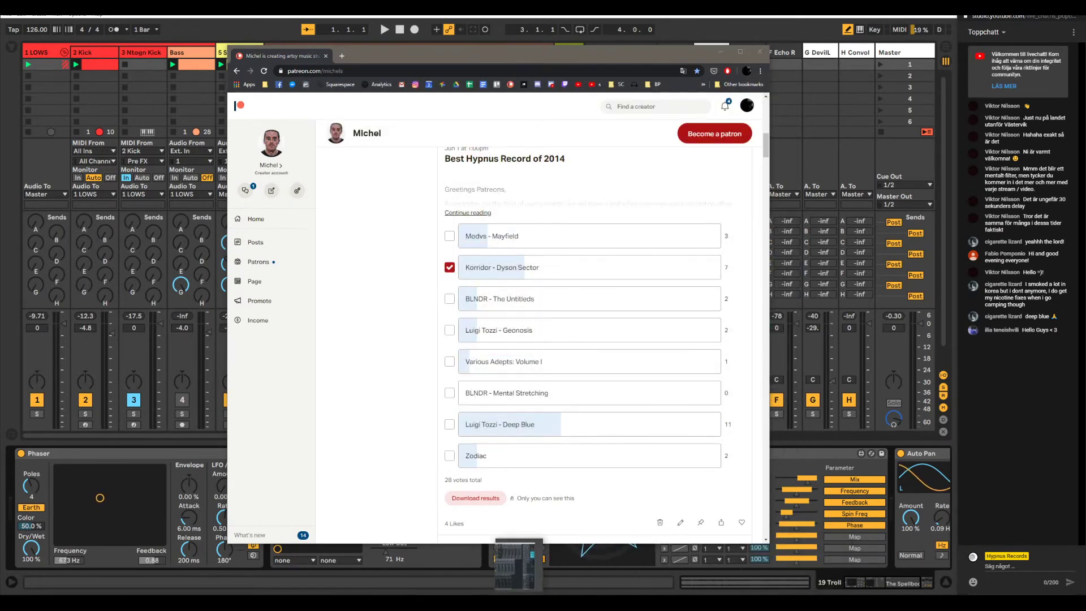
{"action": "mouse_move", "coordinate": [267, 601]}
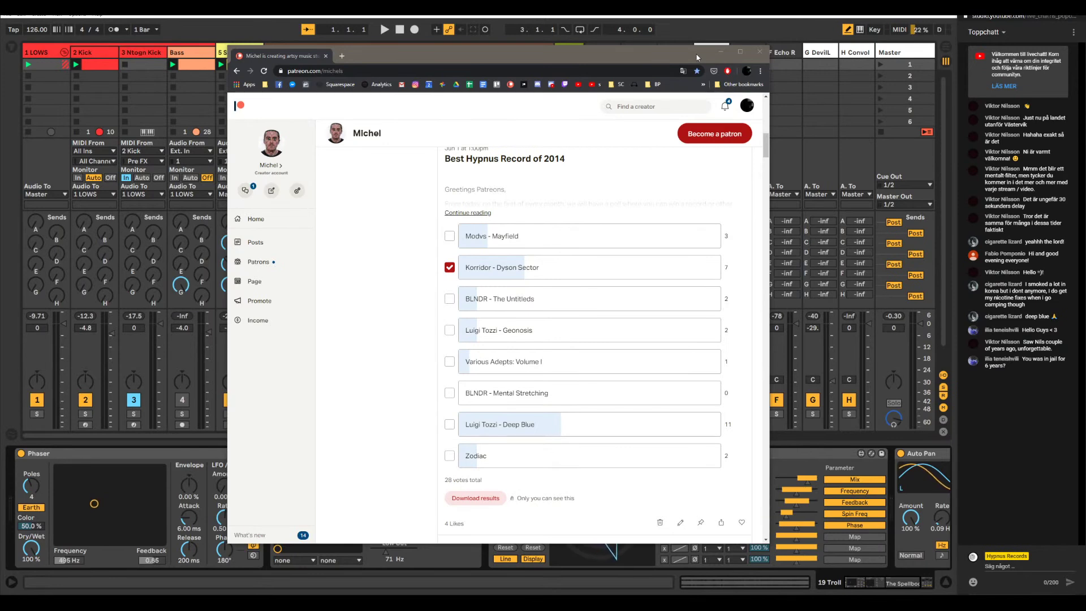
- Check the live chat's participants list twice, returning to the chat messages each time
{"action": "left_click", "coordinate": [1073, 34]}
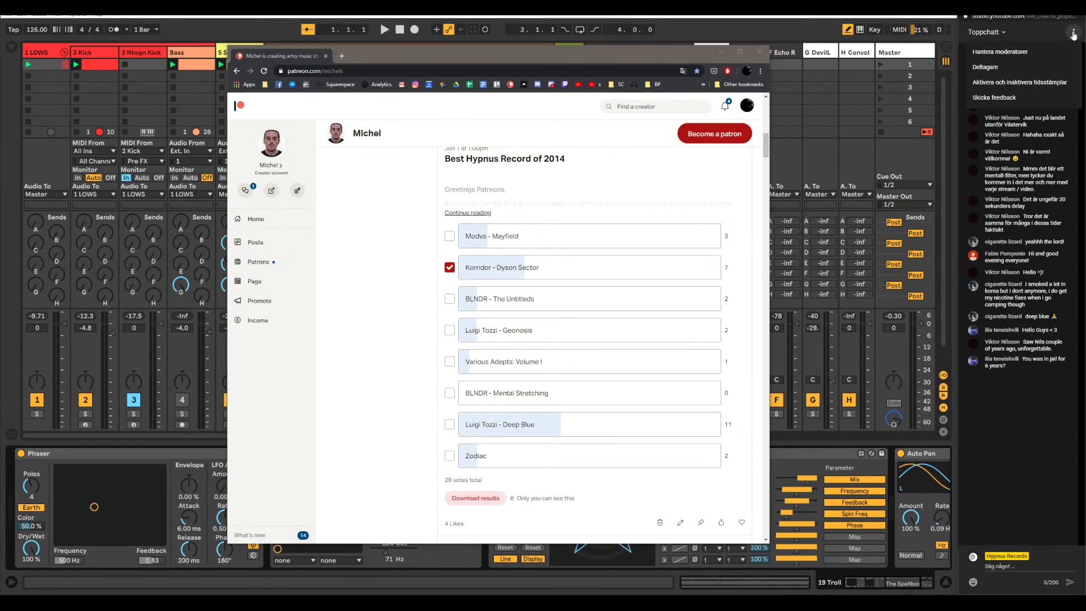
{"action": "left_click", "coordinate": [1043, 65]}
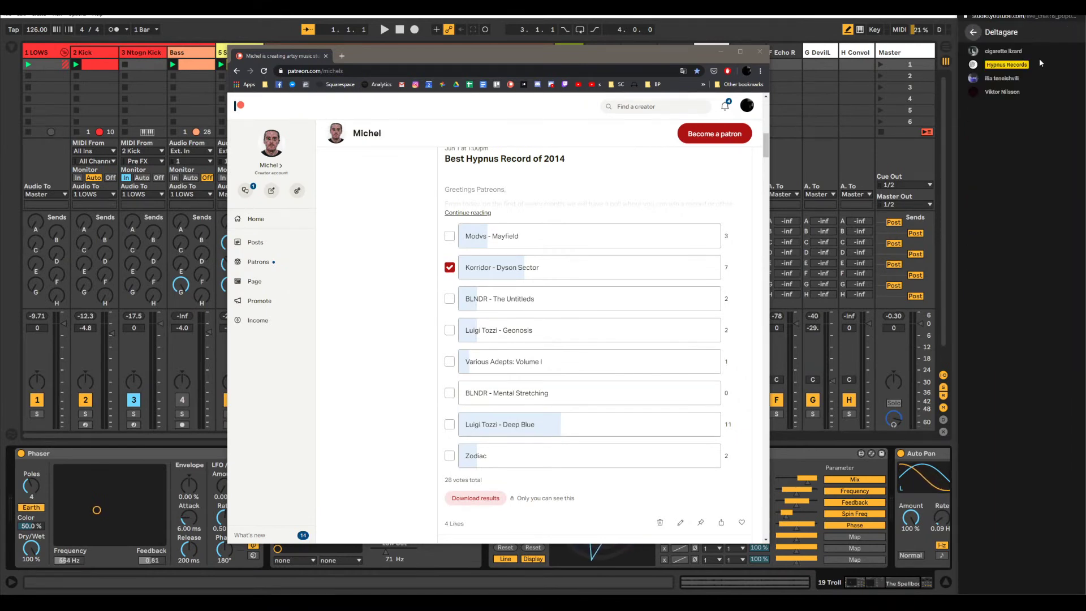
{"action": "left_click", "coordinate": [973, 34]}
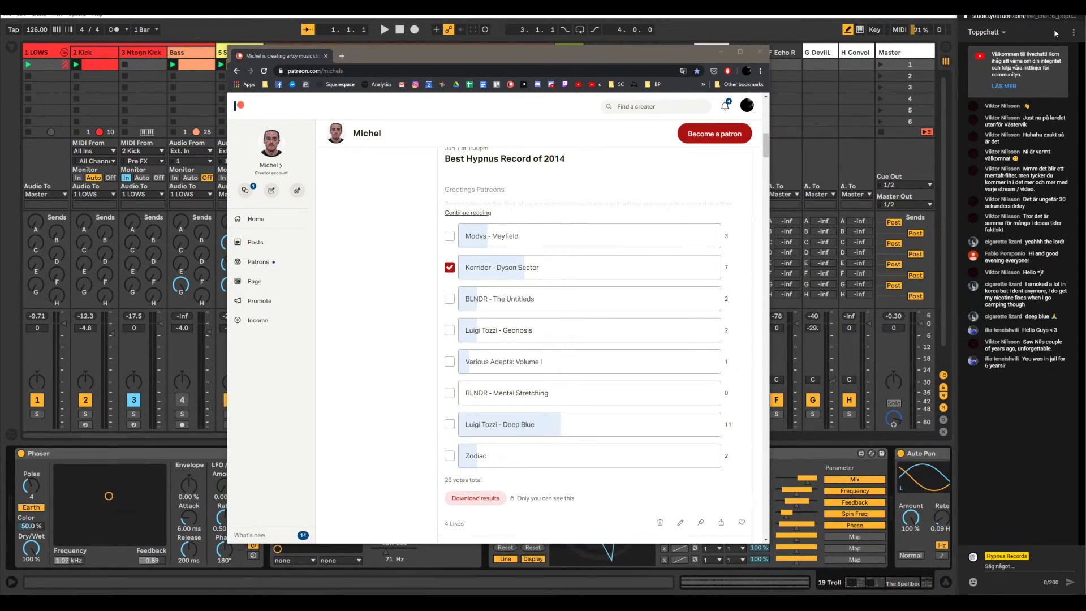
{"action": "left_click", "coordinate": [1073, 32]}
{"action": "left_click", "coordinate": [1011, 66]}
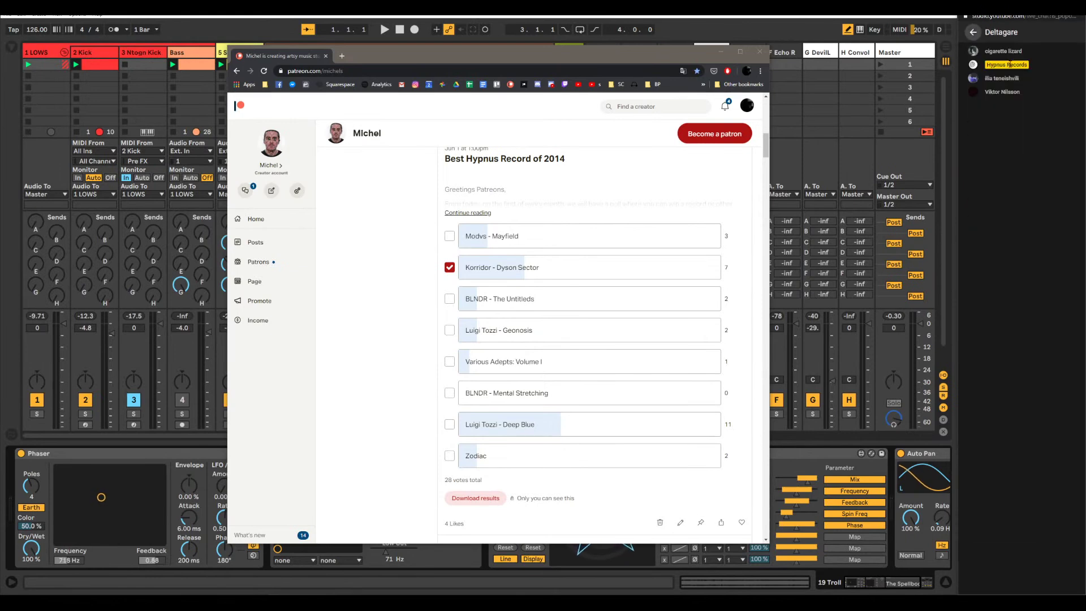
{"action": "left_click", "coordinate": [974, 33]}
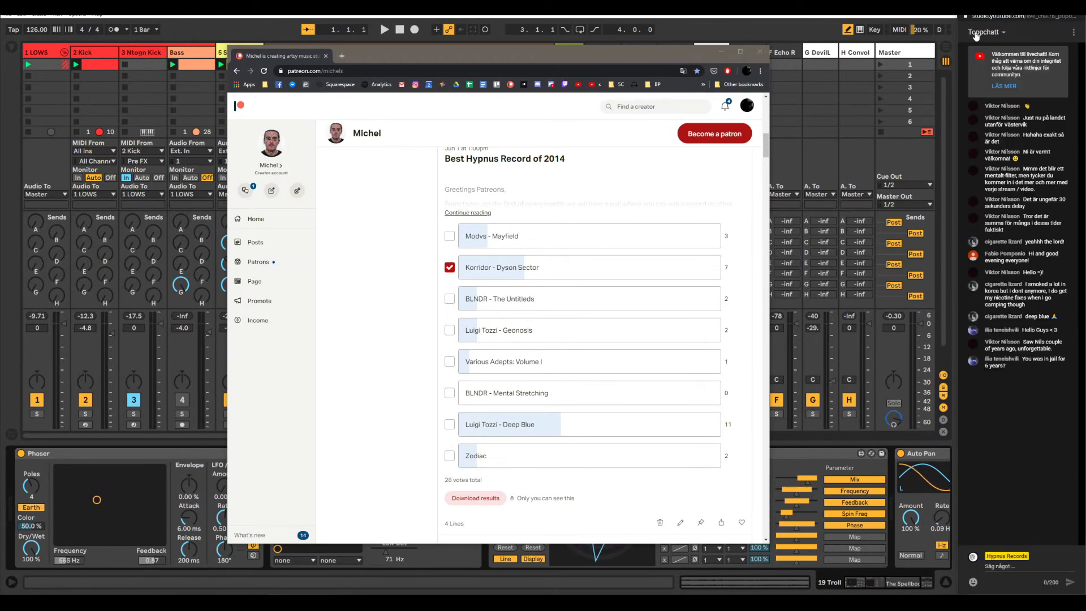
- Close the Patreon window, bring up the Trello board at its first lists, and minimize it to return to Ableton Live
{"action": "left_click", "coordinate": [760, 52]}
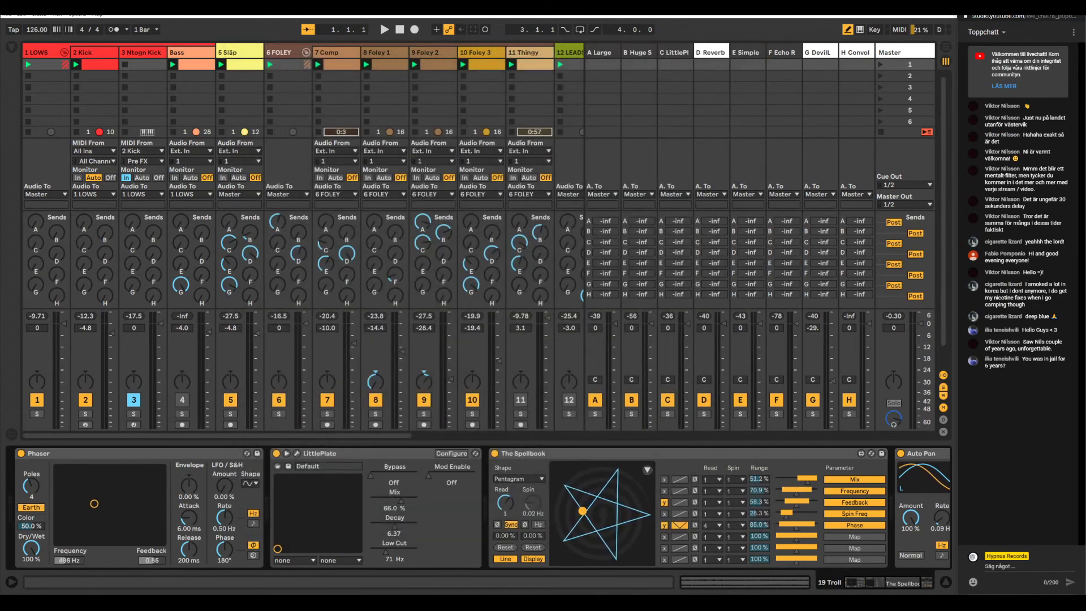
{"action": "key", "text": "alt+Tab"}
{"action": "scroll", "coordinate": [435, 298], "scroll_direction": "left", "scroll_amount": 10}
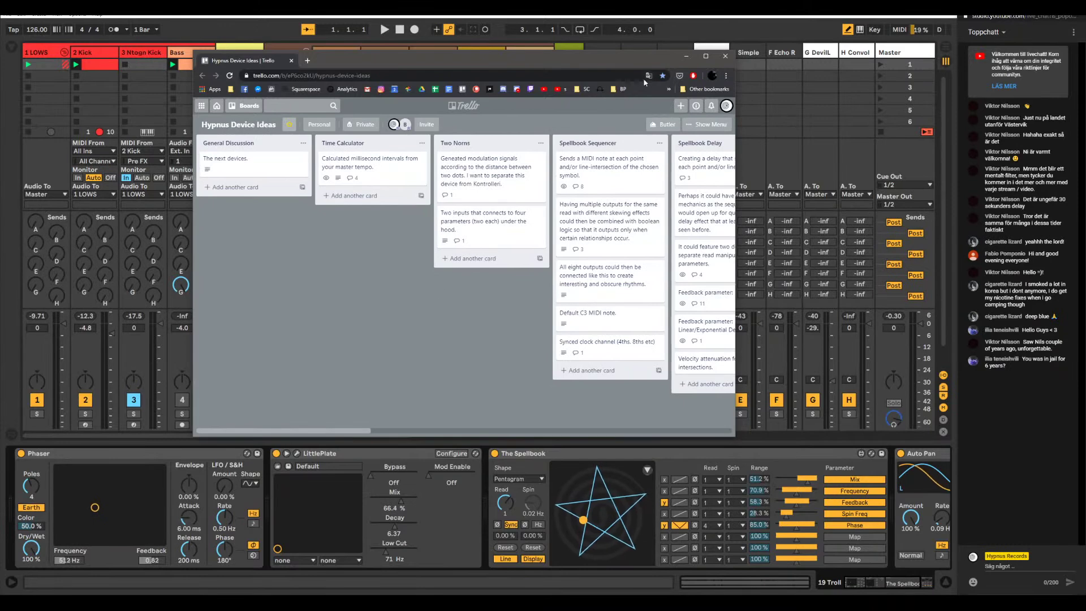
{"action": "left_click", "coordinate": [686, 58]}
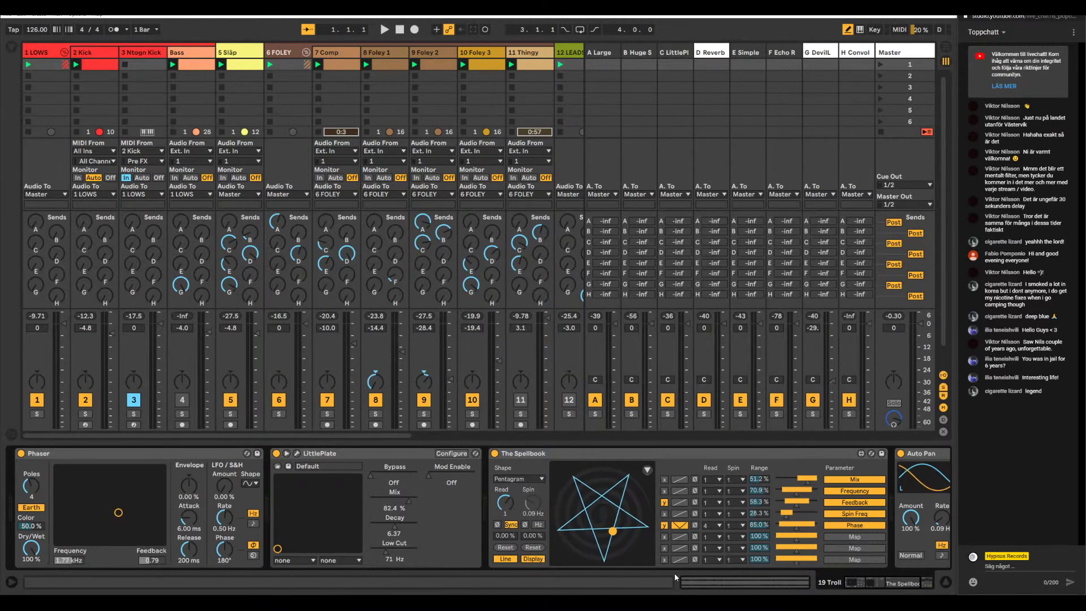
{"action": "mouse_move", "coordinate": [82, 602]}
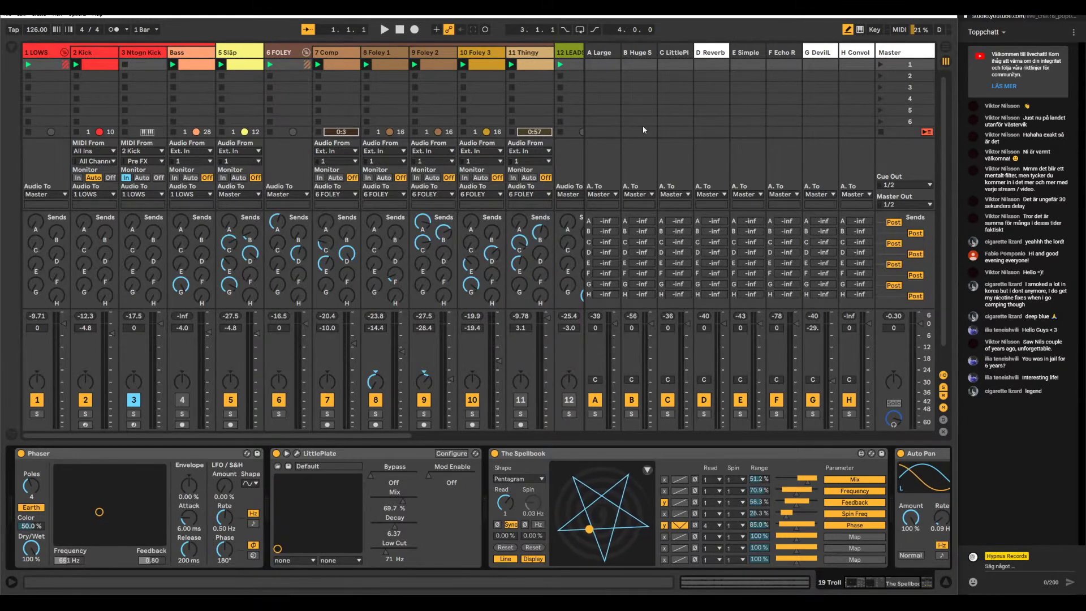
- Look through the Live Set's tracks up to 19 Troll and return to the first track
{"action": "scroll", "coordinate": [416, 283], "scroll_direction": "right", "scroll_amount": 2}
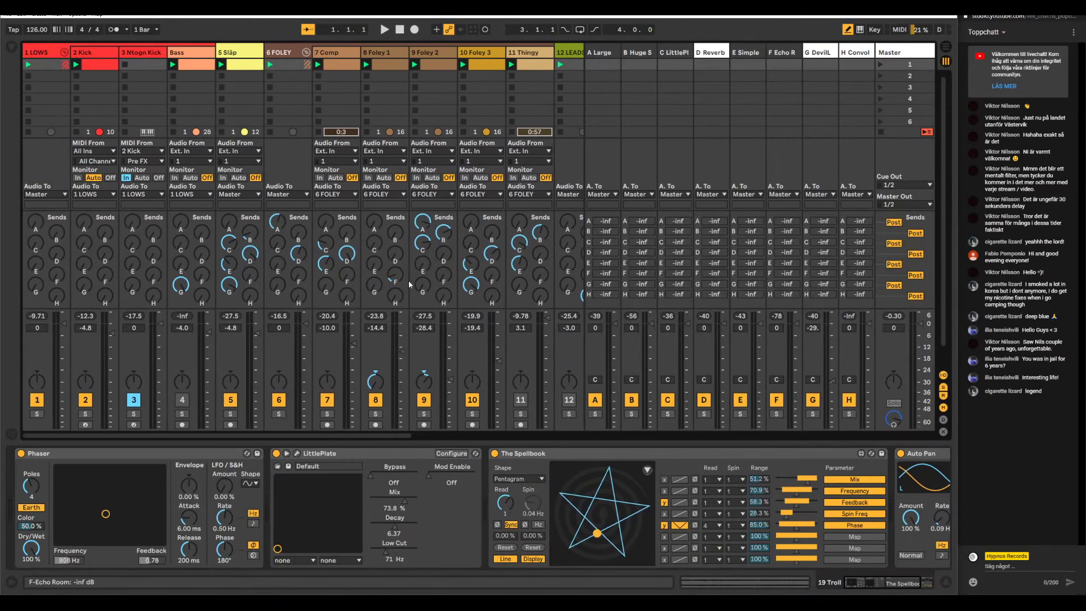
{"action": "scroll", "coordinate": [409, 285], "scroll_direction": "right", "scroll_amount": 6}
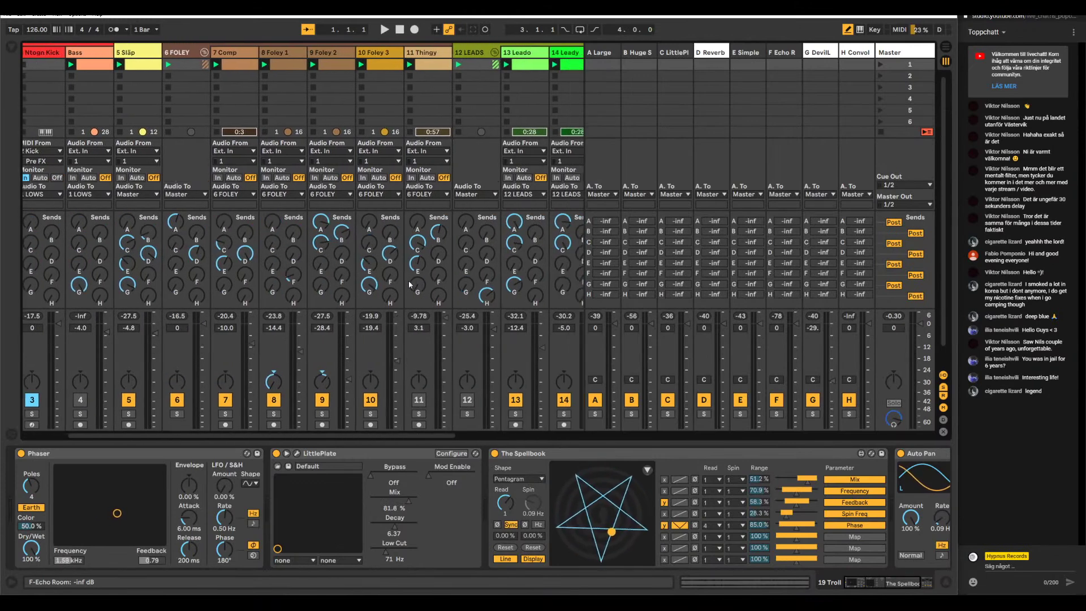
{"action": "scroll", "coordinate": [409, 284], "scroll_direction": "right", "scroll_amount": 2}
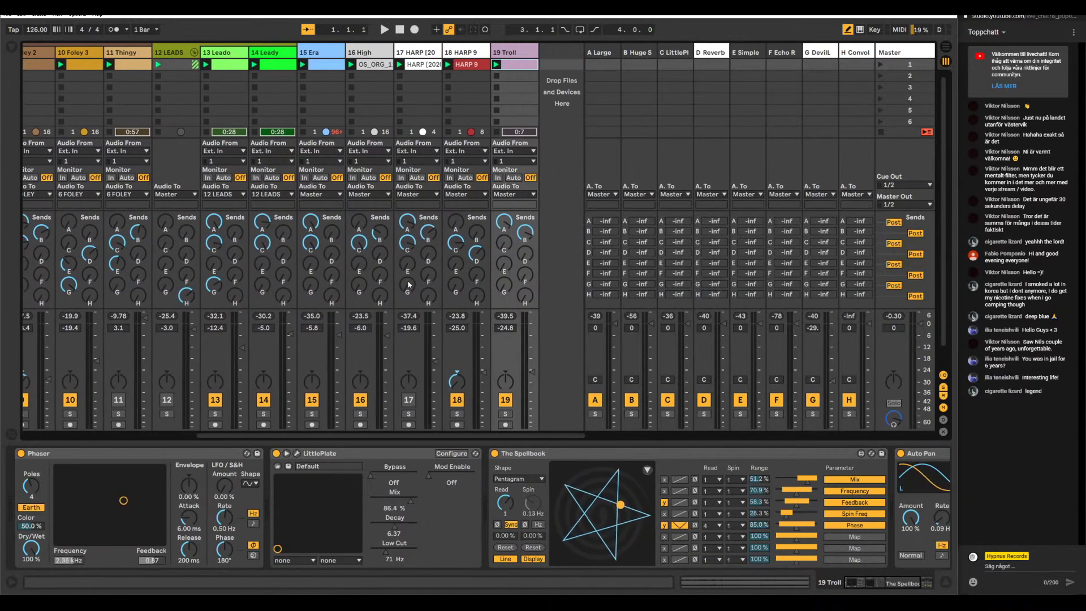
{"action": "scroll", "coordinate": [409, 285], "scroll_direction": "left", "scroll_amount": 3}
{"action": "scroll", "coordinate": [409, 284], "scroll_direction": "left", "scroll_amount": 6}
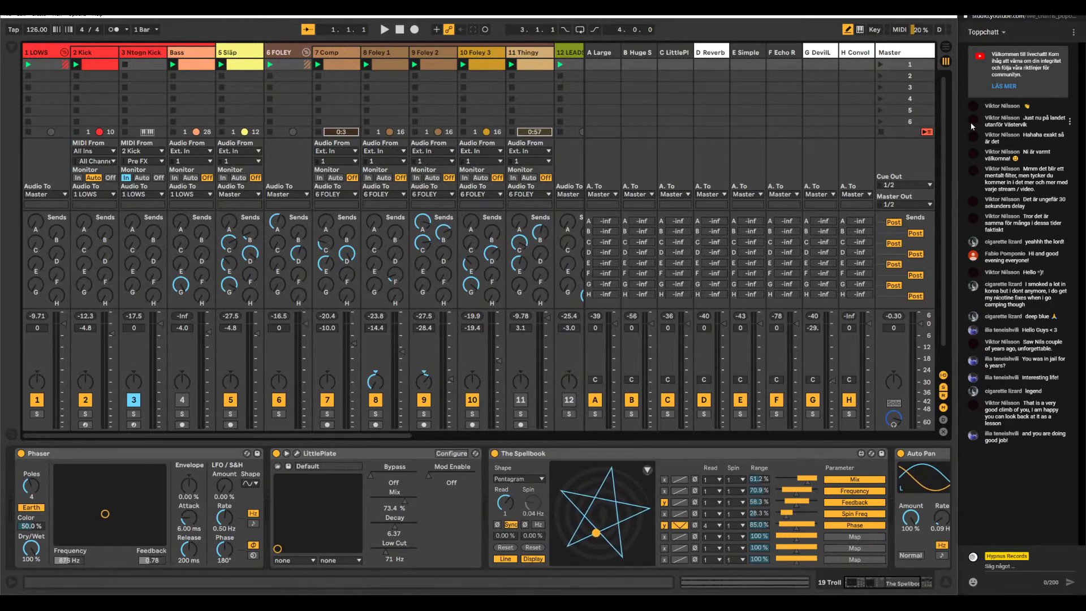
- Check who is in the stream's live chat and go back to the messages
{"action": "left_click", "coordinate": [1073, 32]}
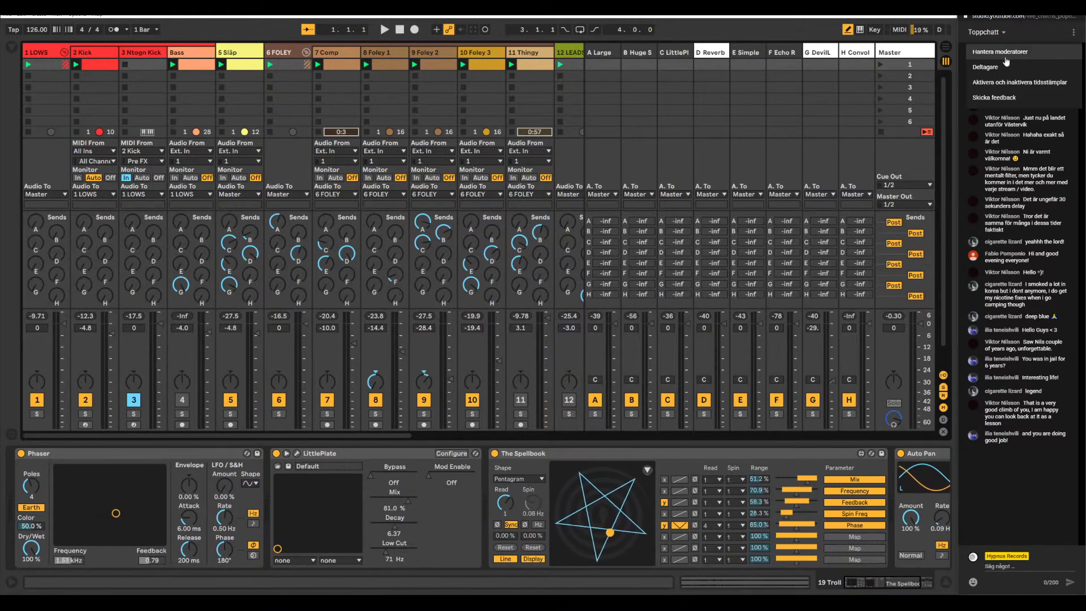
{"action": "left_click", "coordinate": [986, 67]}
{"action": "left_click", "coordinate": [974, 32]}
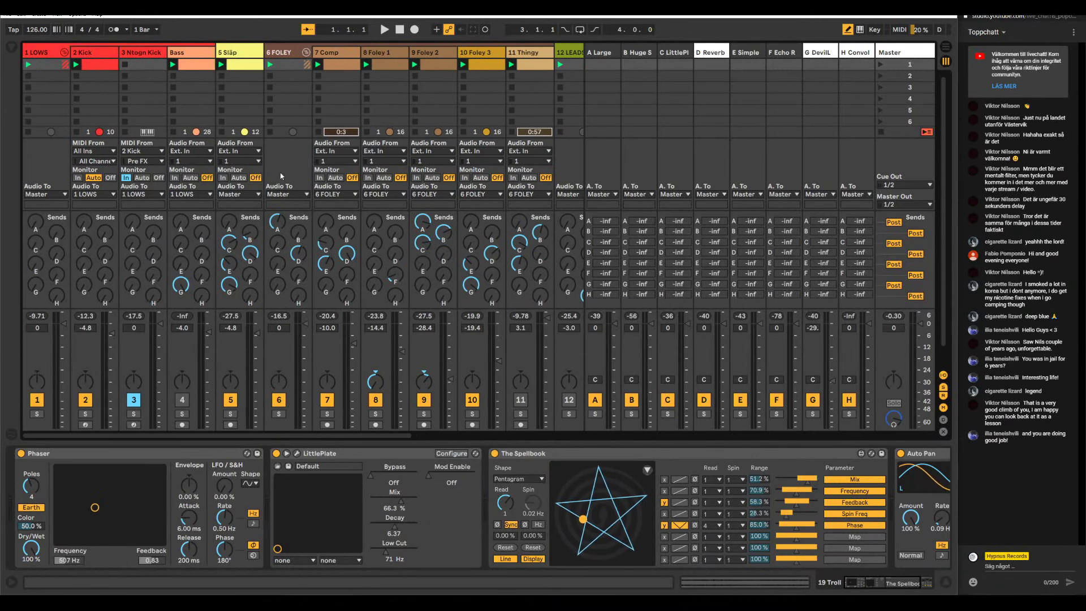
- Create a new Live Set and list the installed Packs in a browser widened enough to show their full names
{"action": "left_click", "coordinate": [8, 15]}
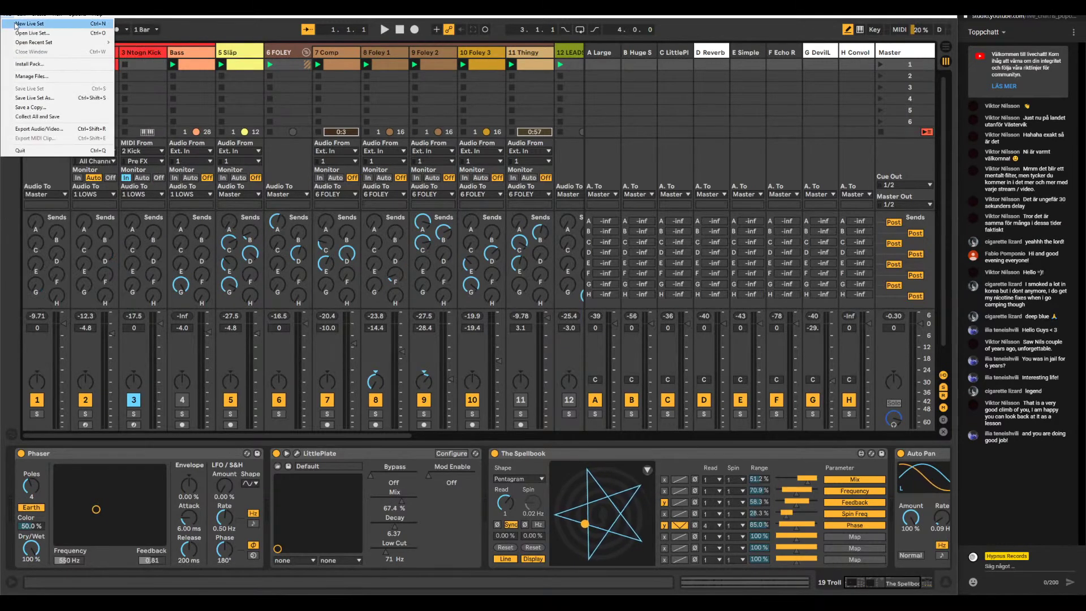
{"action": "left_click", "coordinate": [16, 25]}
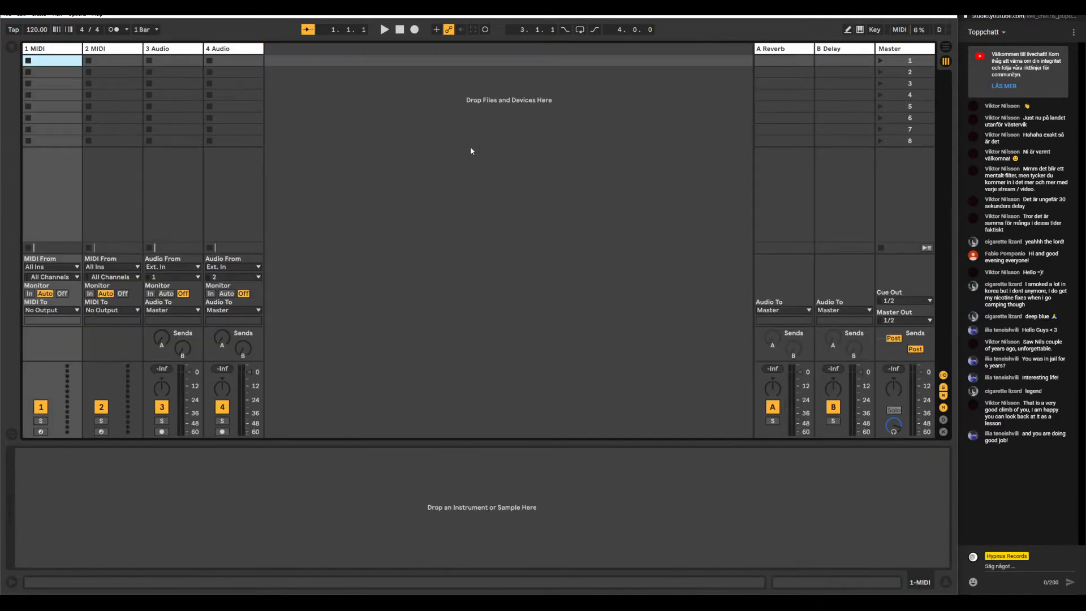
{"action": "left_click", "coordinate": [11, 47]}
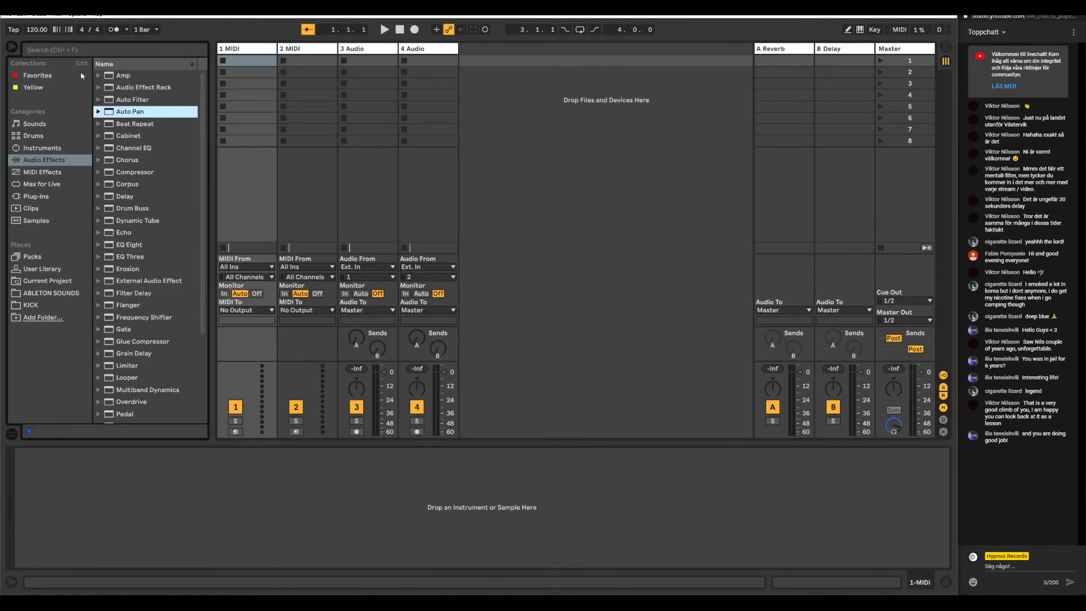
{"action": "left_click", "coordinate": [40, 259]}
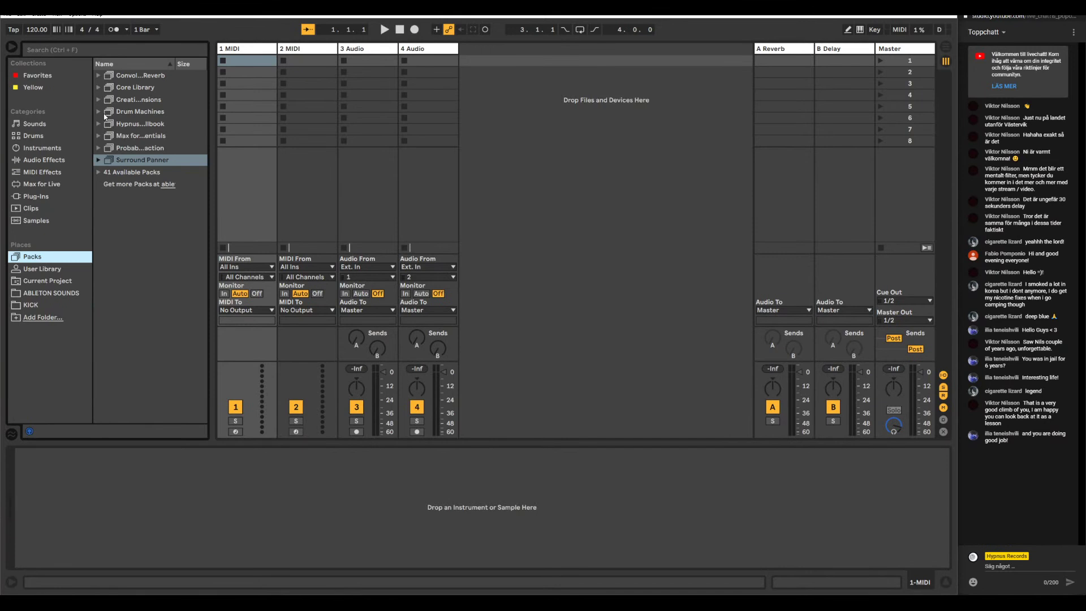
{"action": "left_click_drag", "start_coordinate": [213, 110], "coordinate": [268, 111]}
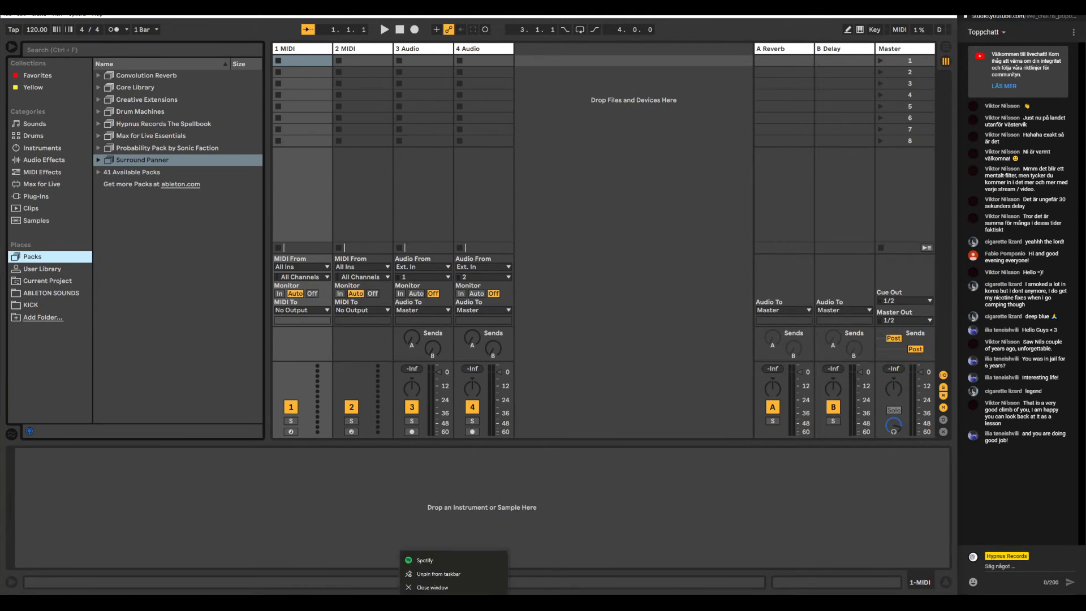
{"action": "left_click", "coordinate": [466, 595]}
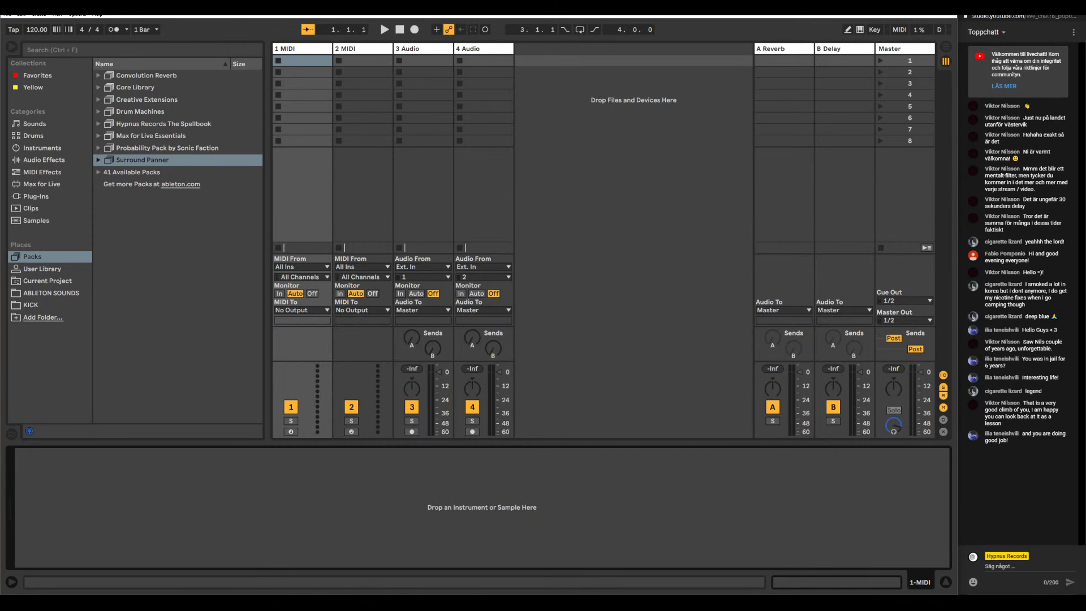
{"action": "mouse_move", "coordinate": [454, 600]}
- Load The Spellbook.amxd from the Hypnus Records The Spellbook pack onto the 1 MIDI track
{"action": "left_click", "coordinate": [146, 137]}
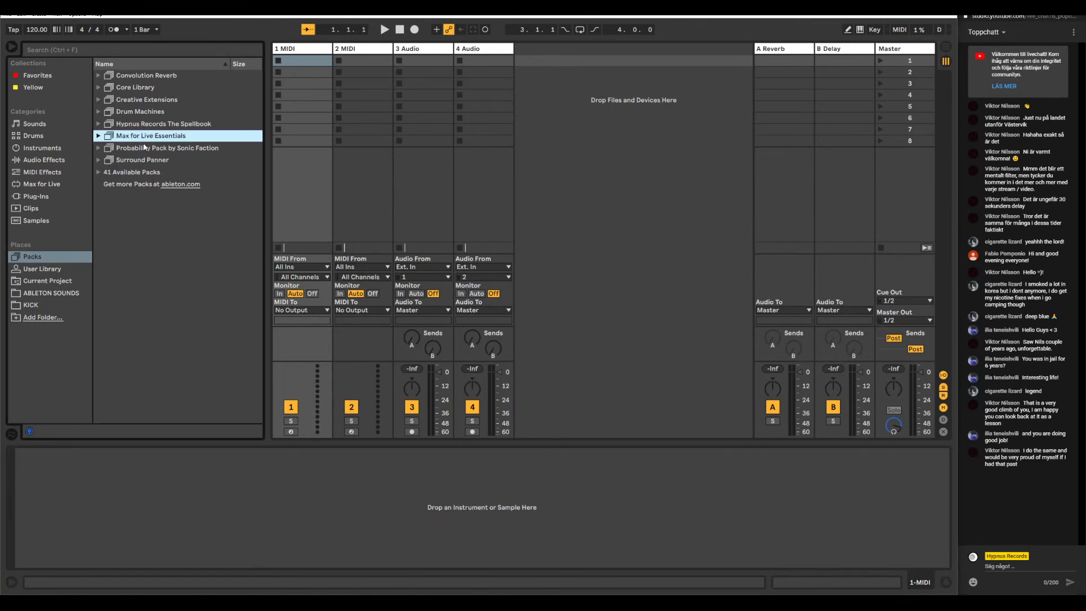
{"action": "left_click", "coordinate": [99, 124]}
{"action": "left_click_drag", "start_coordinate": [159, 140], "coordinate": [275, 498]}
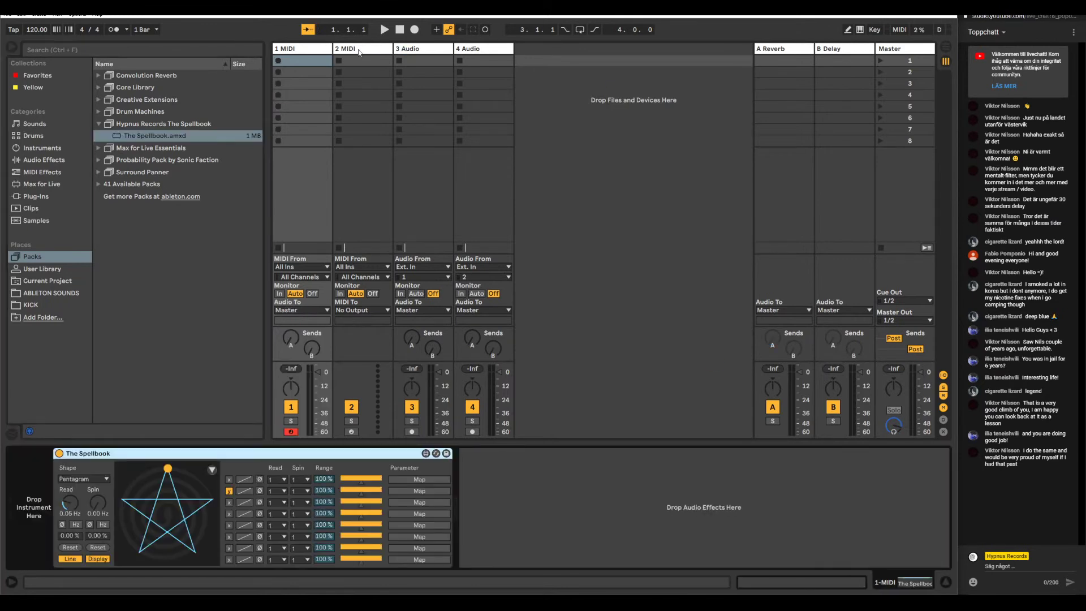
- Delete the 2 MIDI, 3 Audio and 4 Audio tracks together
{"action": "left_click", "coordinate": [361, 49]}
{"action": "left_click", "coordinate": [484, 48], "text": "shift"}
{"action": "right_click", "coordinate": [485, 50]}
{"action": "left_click", "coordinate": [503, 84]}
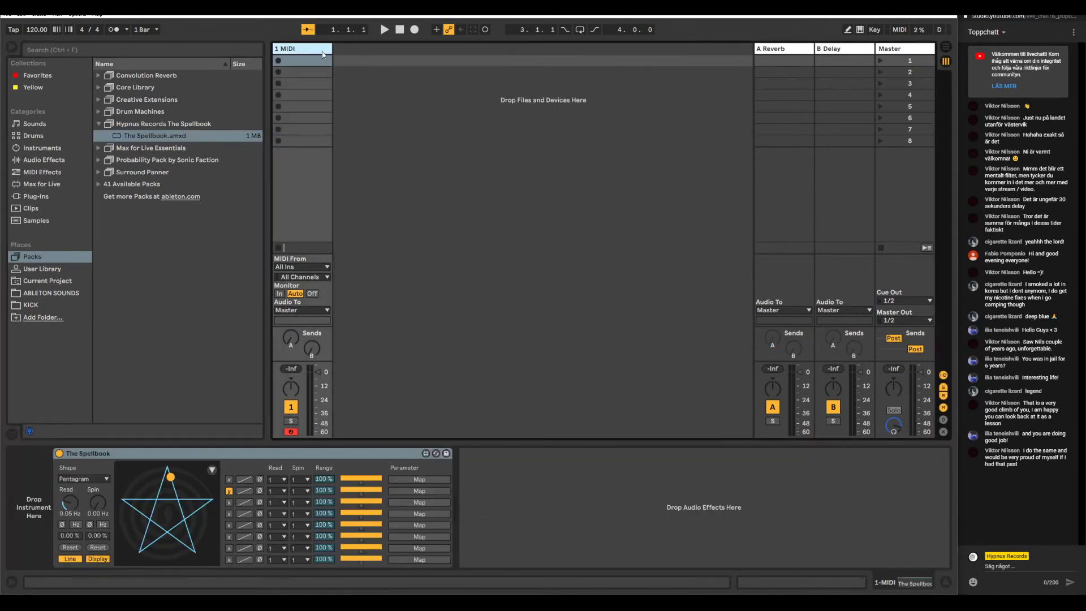
- Browse to the 2003 subfolder of JEW HARP within the RECORDED folder of ABLETON SOUNDS
{"action": "left_click", "coordinate": [37, 292]}
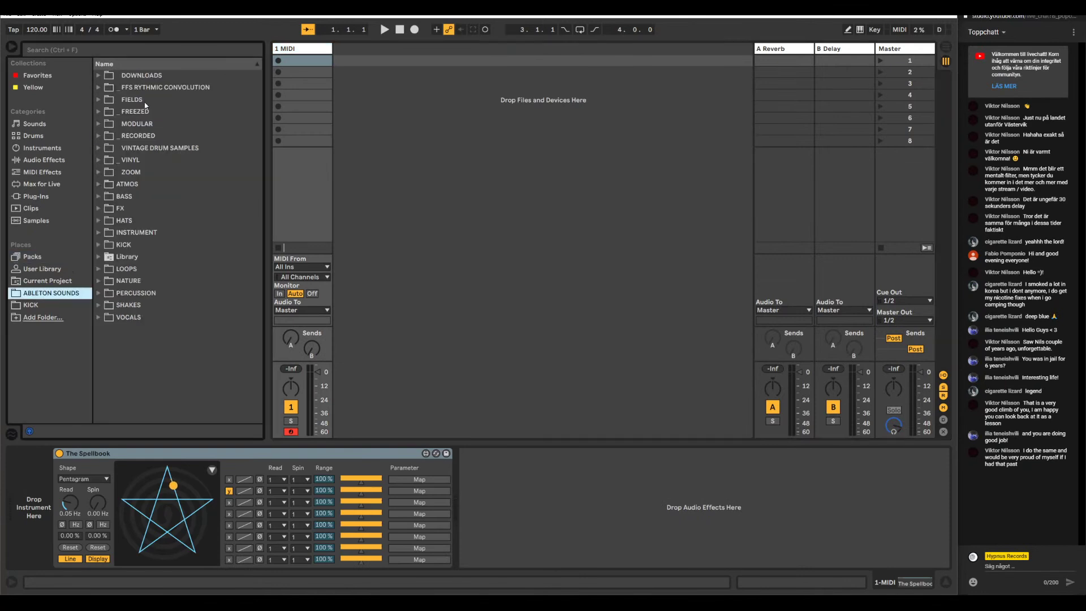
{"action": "left_click", "coordinate": [100, 136]}
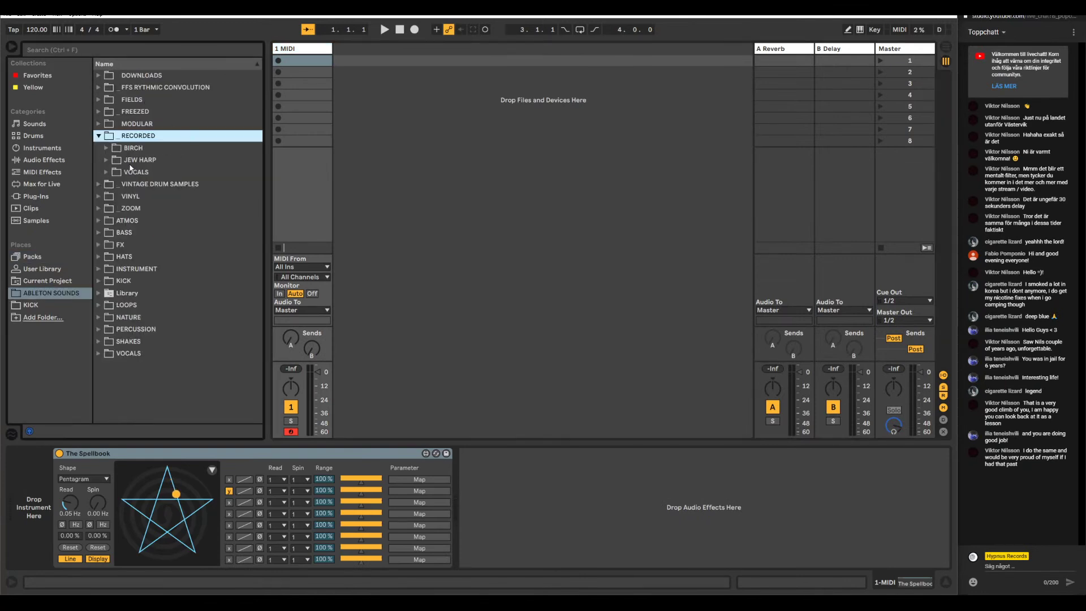
{"action": "left_click", "coordinate": [105, 161]}
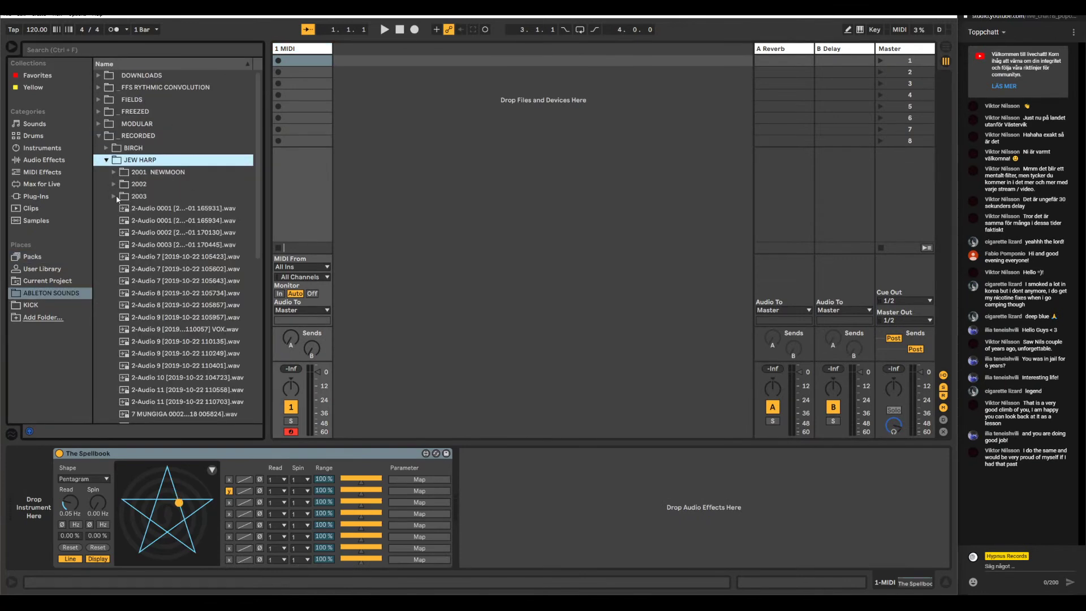
{"action": "left_click", "coordinate": [115, 196]}
{"action": "left_click", "coordinate": [171, 220]}
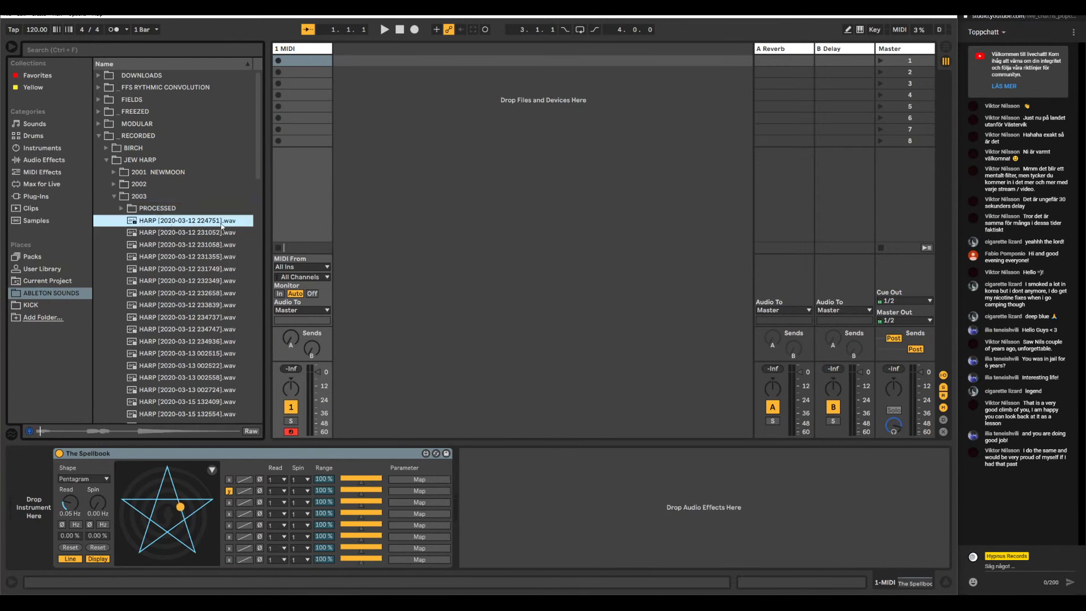
{"action": "left_click", "coordinate": [180, 234]}
{"action": "left_click", "coordinate": [177, 247]}
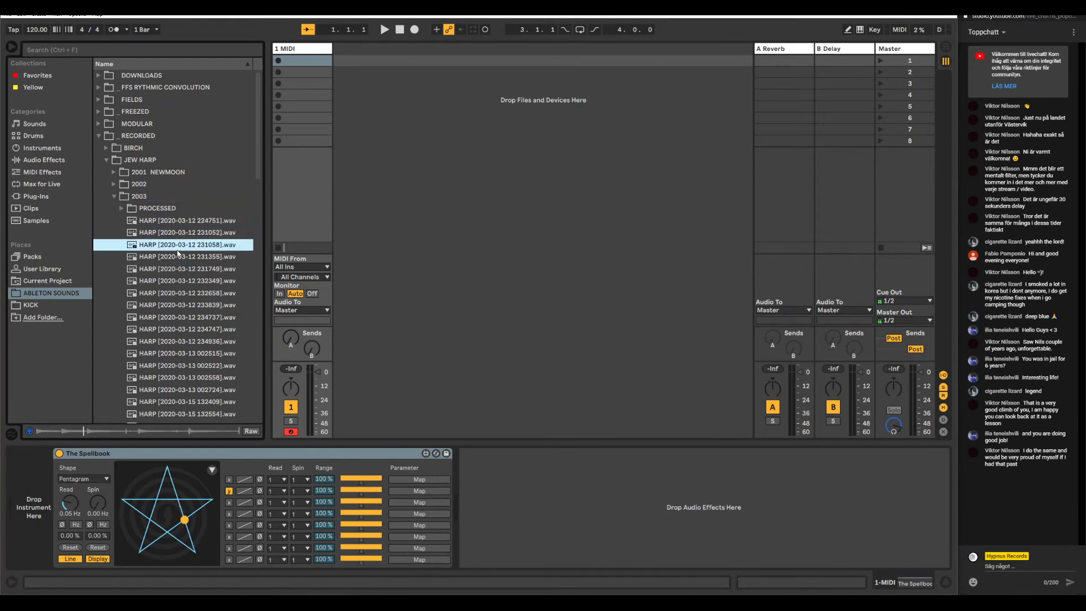
{"action": "left_click", "coordinate": [187, 258]}
{"action": "left_click", "coordinate": [190, 271]}
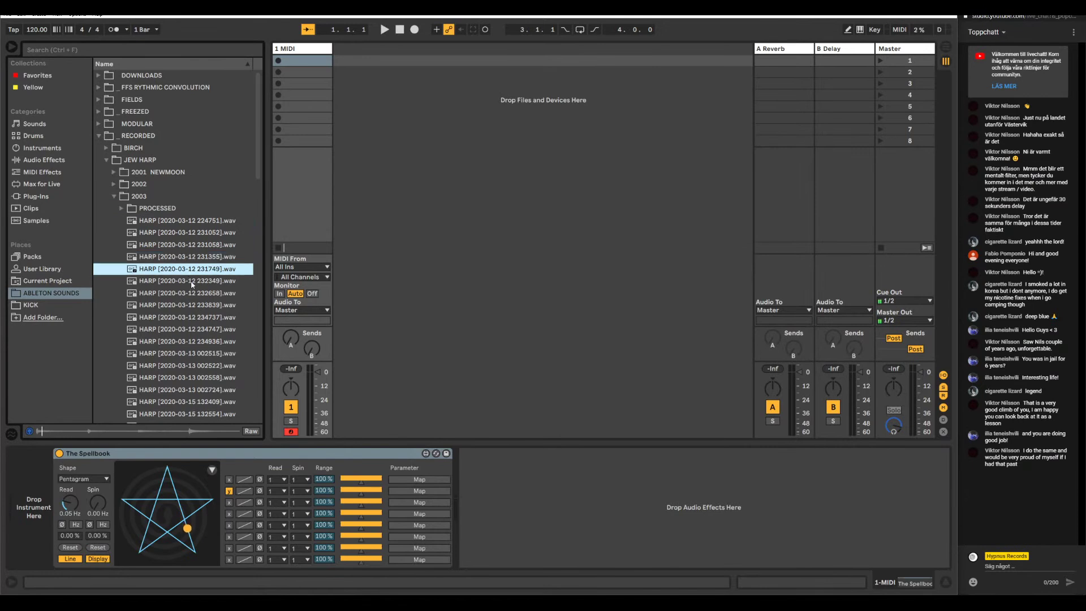
{"action": "left_click", "coordinate": [191, 282]}
{"action": "left_click", "coordinate": [192, 294]}
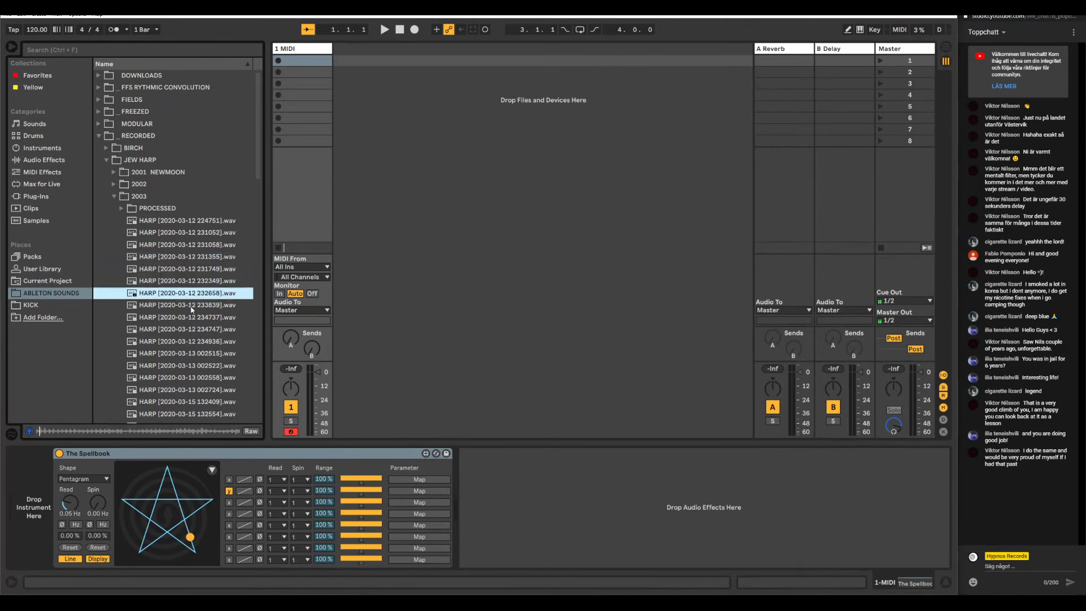
{"action": "left_click", "coordinate": [190, 306]}
{"action": "left_click", "coordinate": [192, 319]}
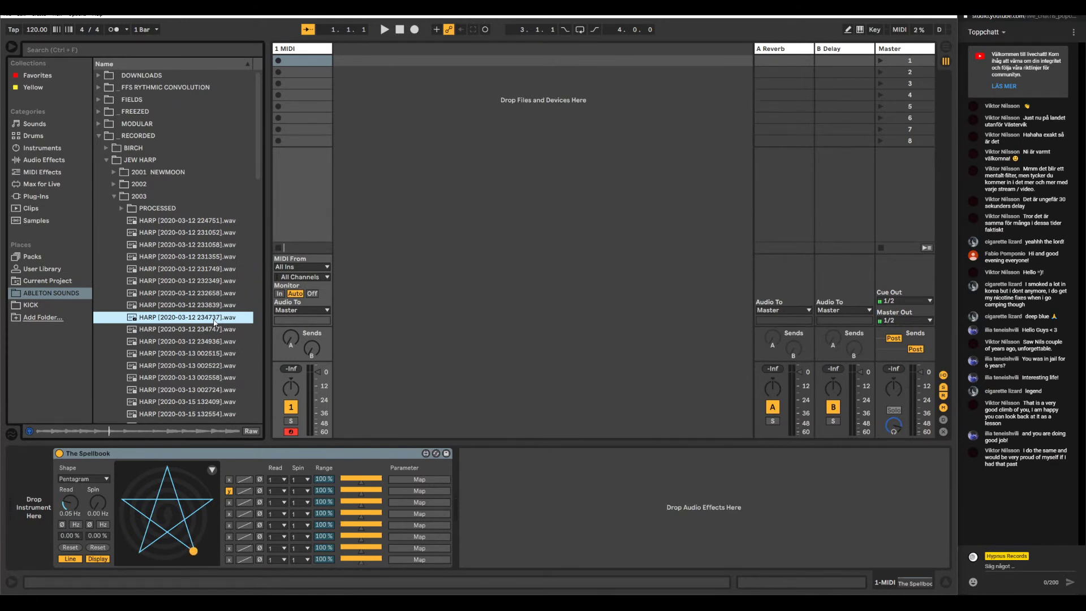
{"action": "left_click", "coordinate": [207, 329]}
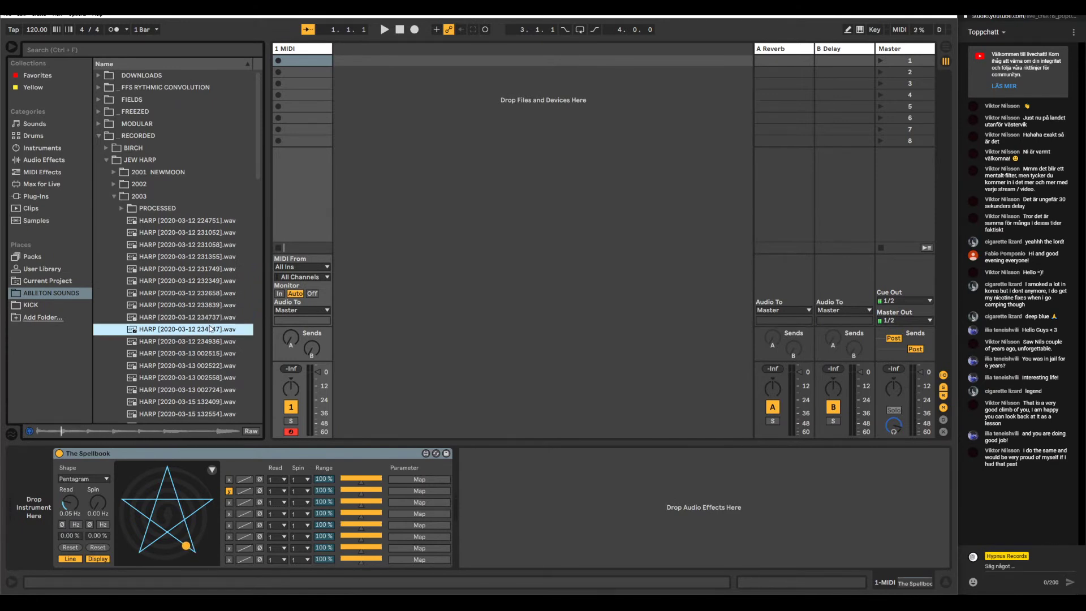
{"action": "left_click", "coordinate": [200, 341]}
{"action": "key", "text": "Down"}
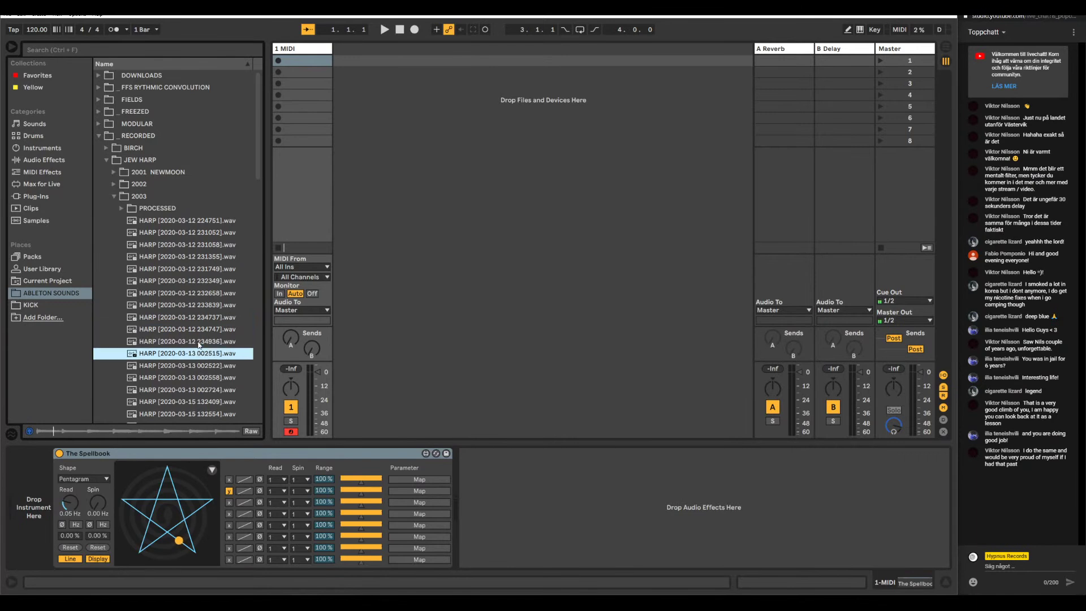
{"action": "key", "text": "Down"}
{"action": "key", "text": "Down"}
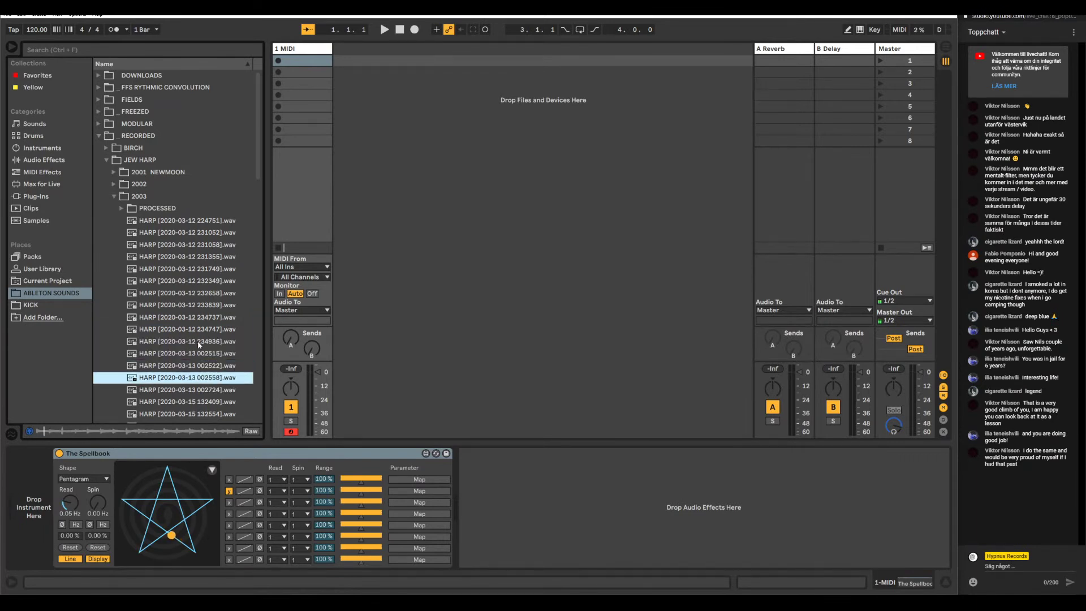
{"action": "key", "text": "Down"}
{"action": "key", "text": "Down"}
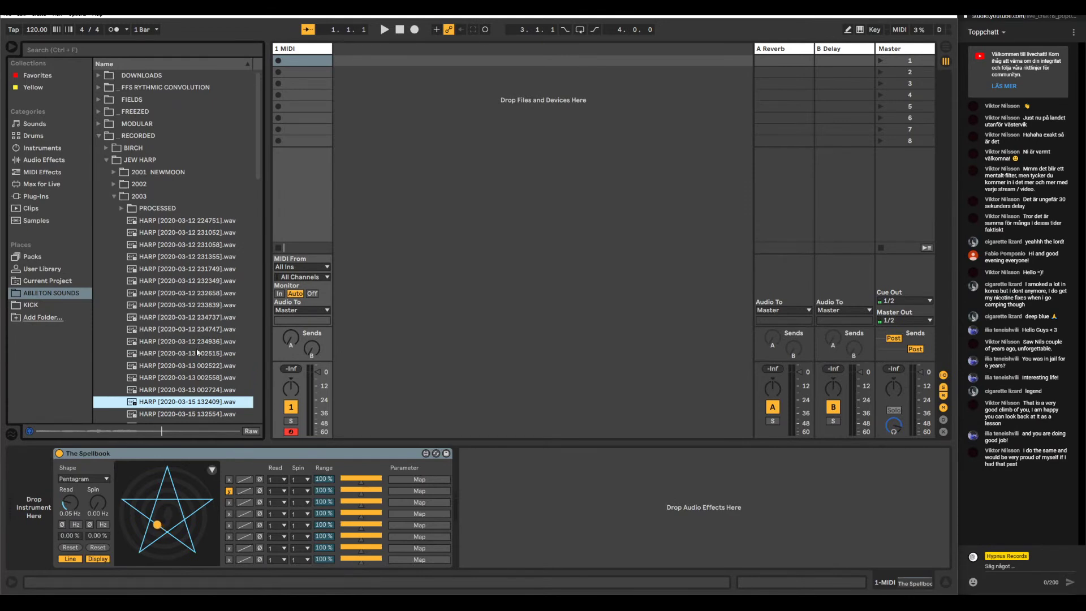
{"action": "left_click", "coordinate": [277, 60]}
{"action": "left_click_drag", "start_coordinate": [349, 68], "coordinate": [345, 63]}
{"action": "left_click", "coordinate": [307, 49]}
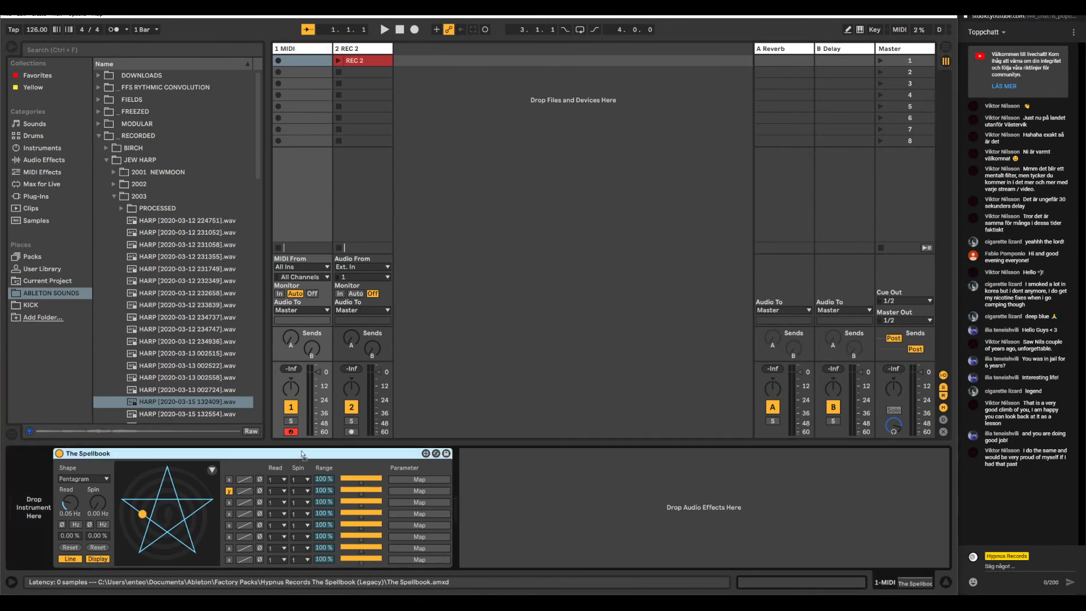
{"action": "left_click_drag", "start_coordinate": [51, 453], "coordinate": [362, 54]}
- Delete the emptied 1 MIDI track
{"action": "left_click", "coordinate": [299, 50]}
{"action": "right_click", "coordinate": [298, 49]}
{"action": "left_click", "coordinate": [317, 83]}
- Rename the harp recording's track to "# GIGA" and color both the track and its clip green
{"action": "right_click", "coordinate": [298, 49]}
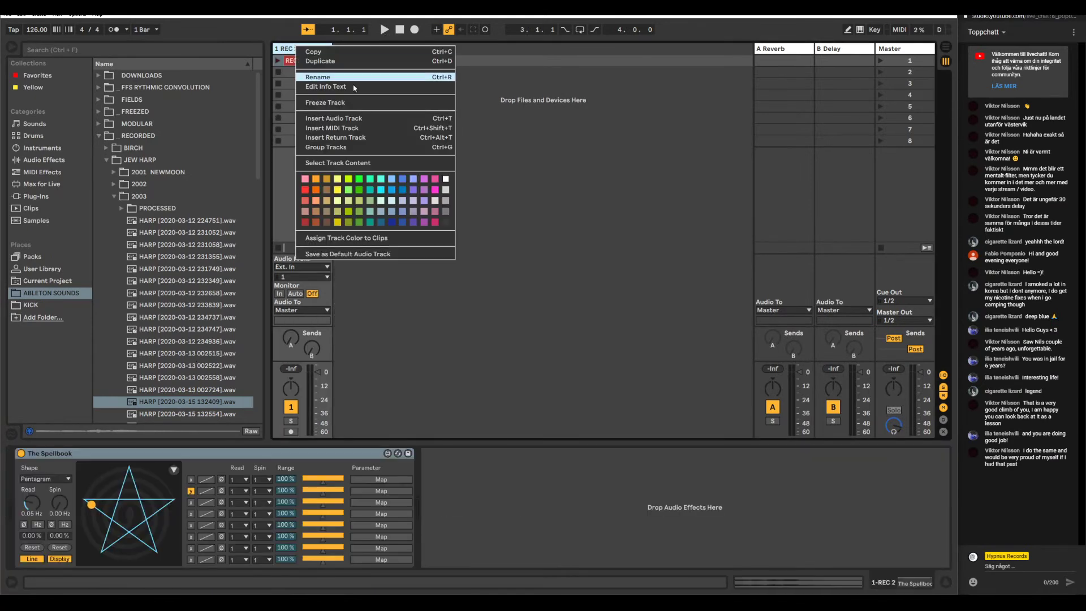
{"action": "left_click", "coordinate": [362, 180]}
{"action": "key", "text": "ctrl+r"}
{"action": "key", "text": "BackSpace"}
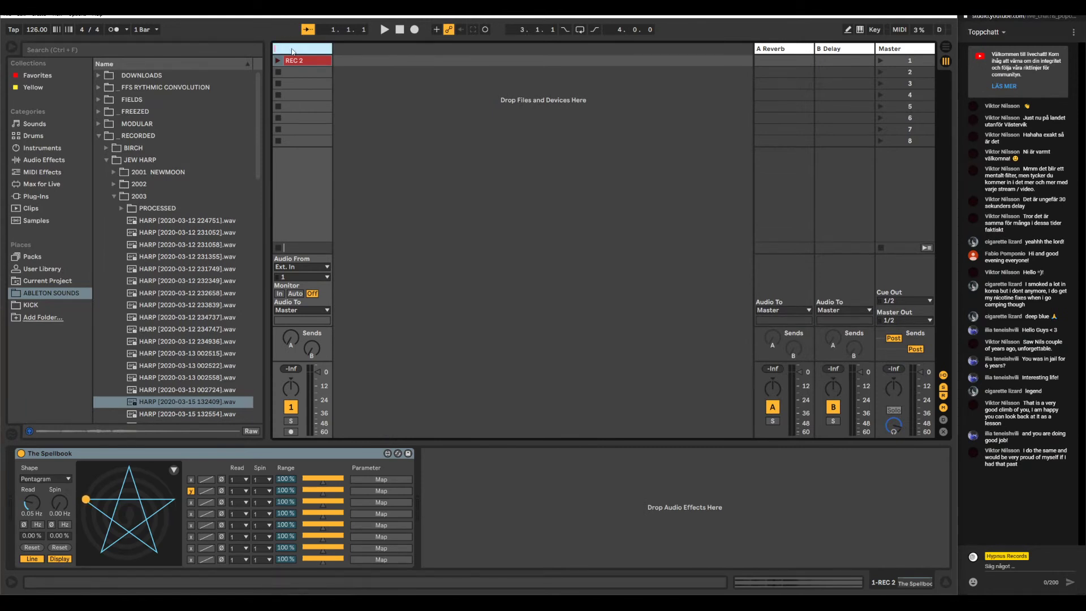
{"action": "type", "text": "# GIGA"}
{"action": "key", "text": "Return"}
{"action": "right_click", "coordinate": [292, 51]}
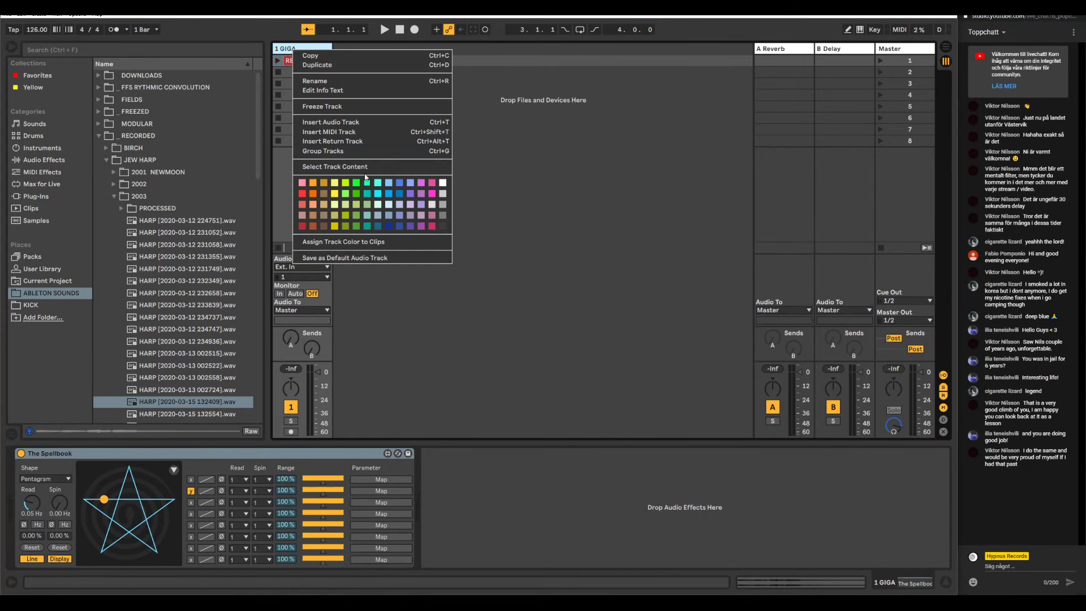
{"action": "left_click", "coordinate": [391, 244]}
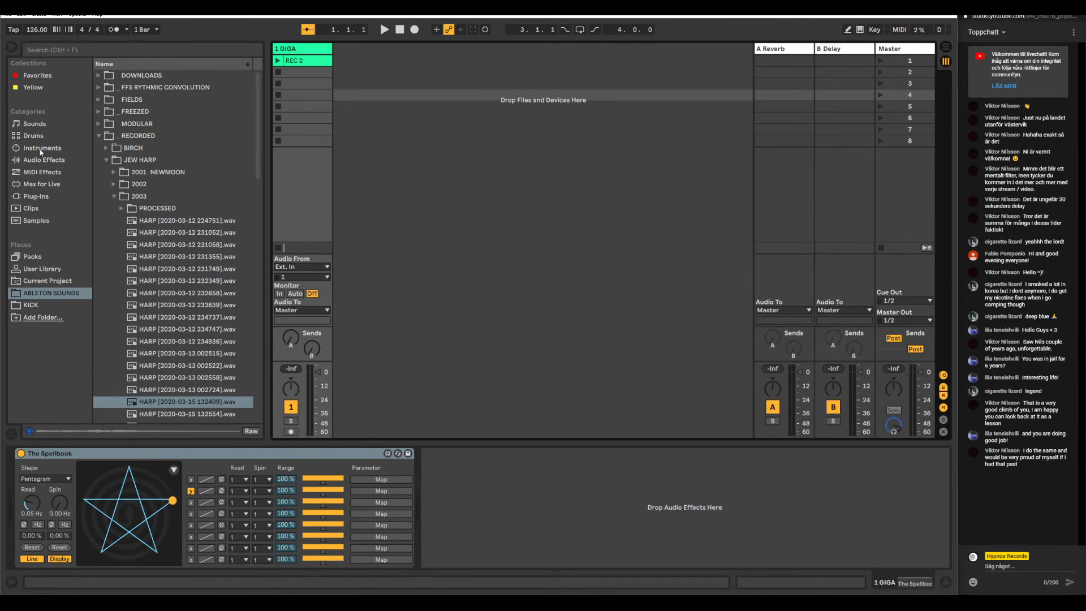
- Add a Phaser audio effect in front of The Spellbook on the GIGA track
{"action": "left_click", "coordinate": [44, 160]}
{"action": "scroll", "coordinate": [167, 362], "scroll_direction": "down", "scroll_amount": 4}
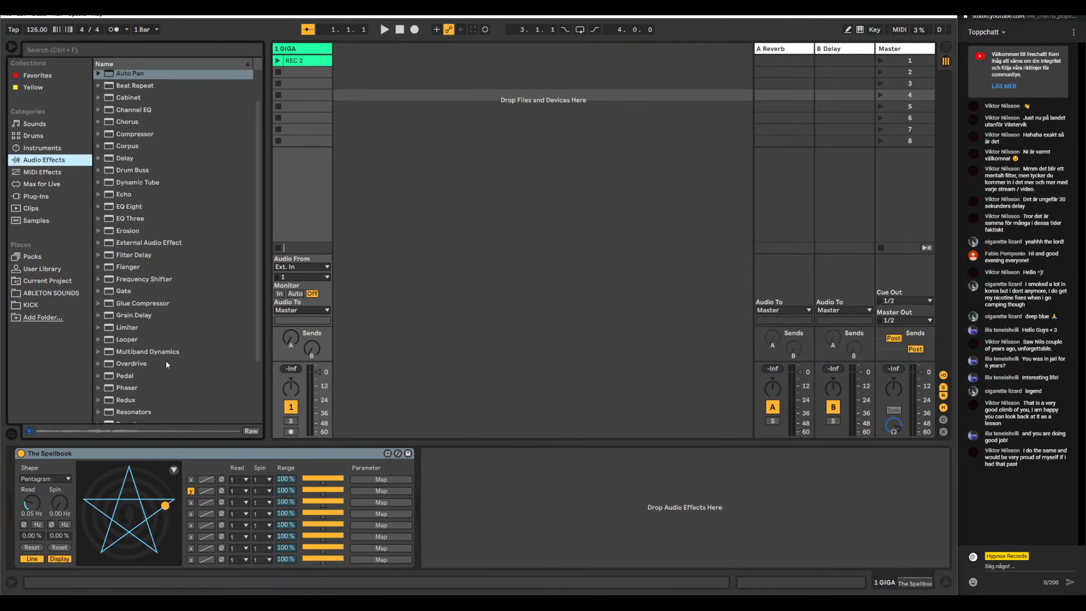
{"action": "left_click", "coordinate": [138, 376]}
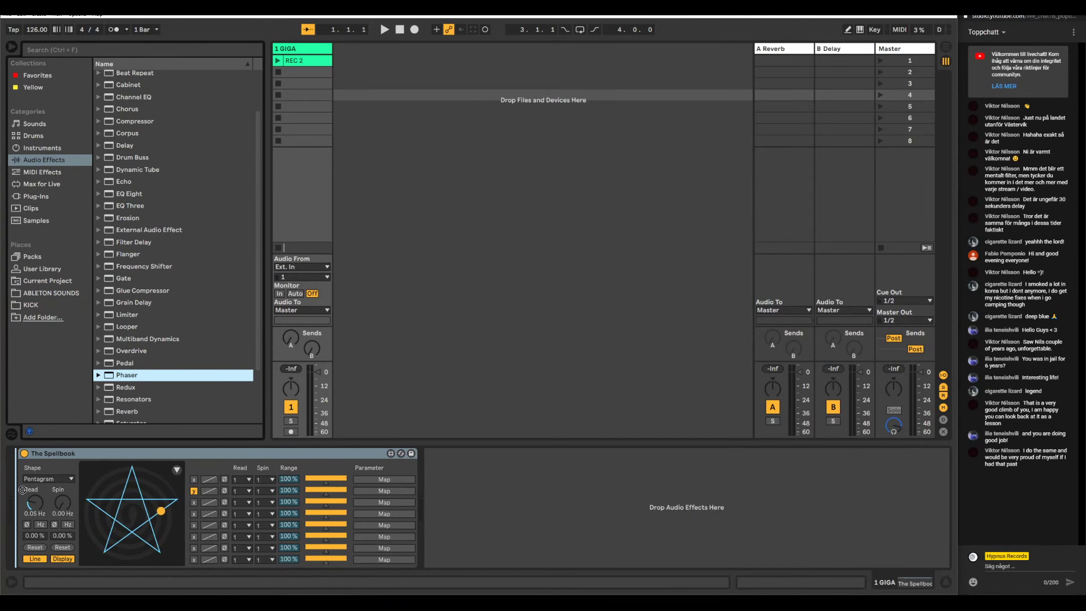
{"action": "left_click", "coordinate": [54, 454]}
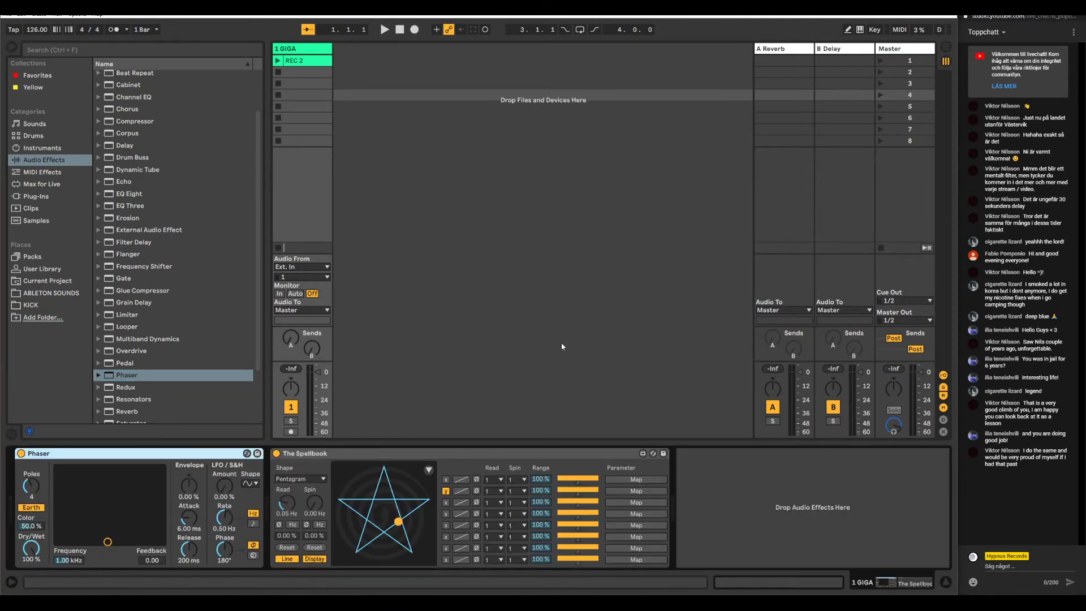
- Show the 2004_REDESIGNSLIM.jpg mock-up in a browser window above the loaded Spellbook to compare both layouts, and minimize the window
{"action": "mouse_move", "coordinate": [456, 590]}
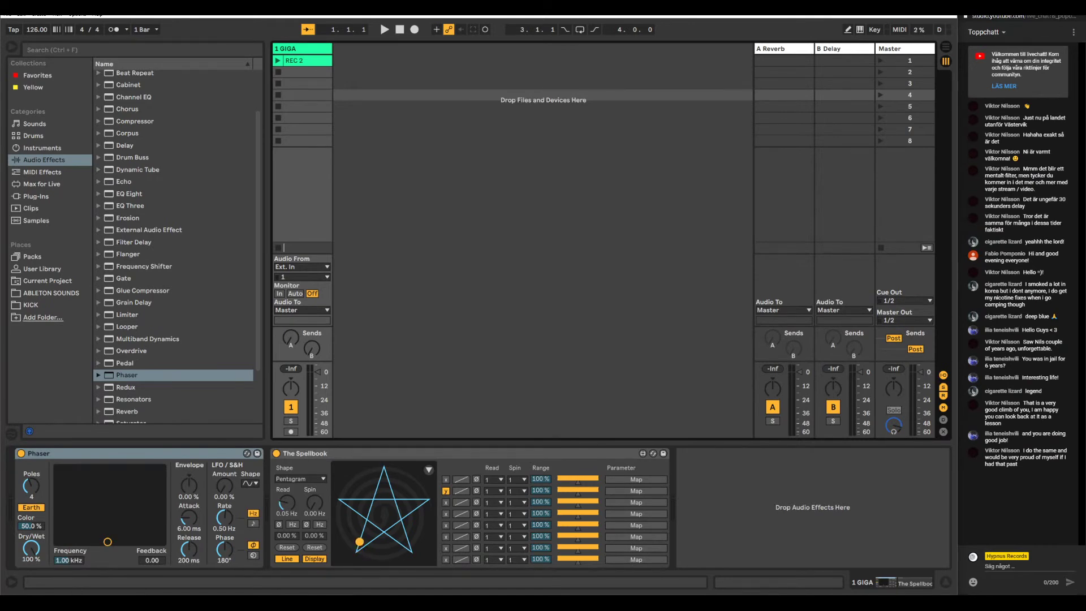
{"action": "key", "text": "super+e"}
{"action": "key", "text": "super+Down"}
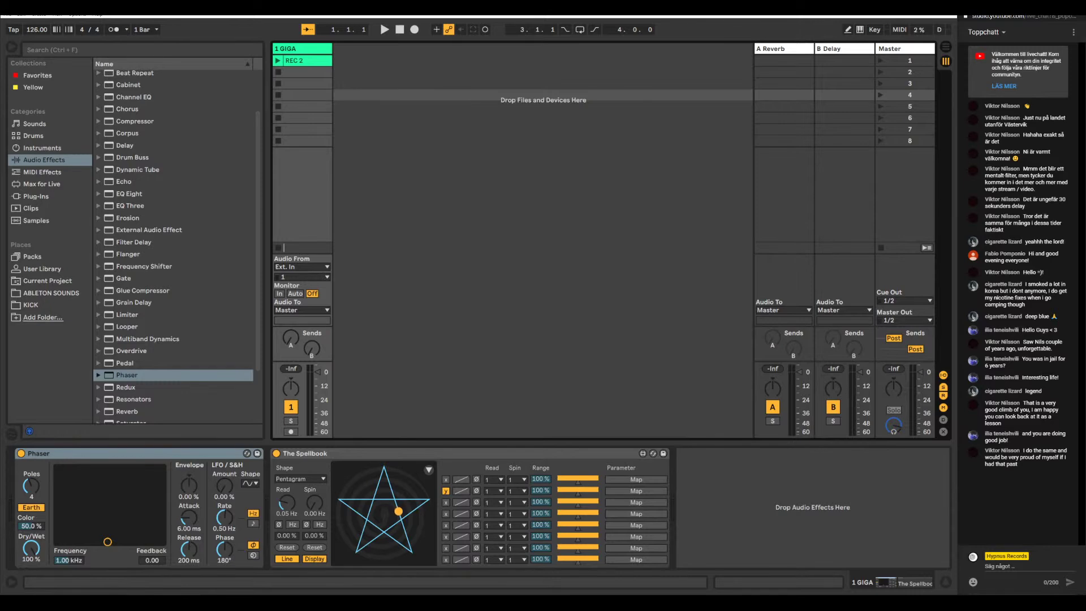
{"action": "key", "text": "alt+Tab"}
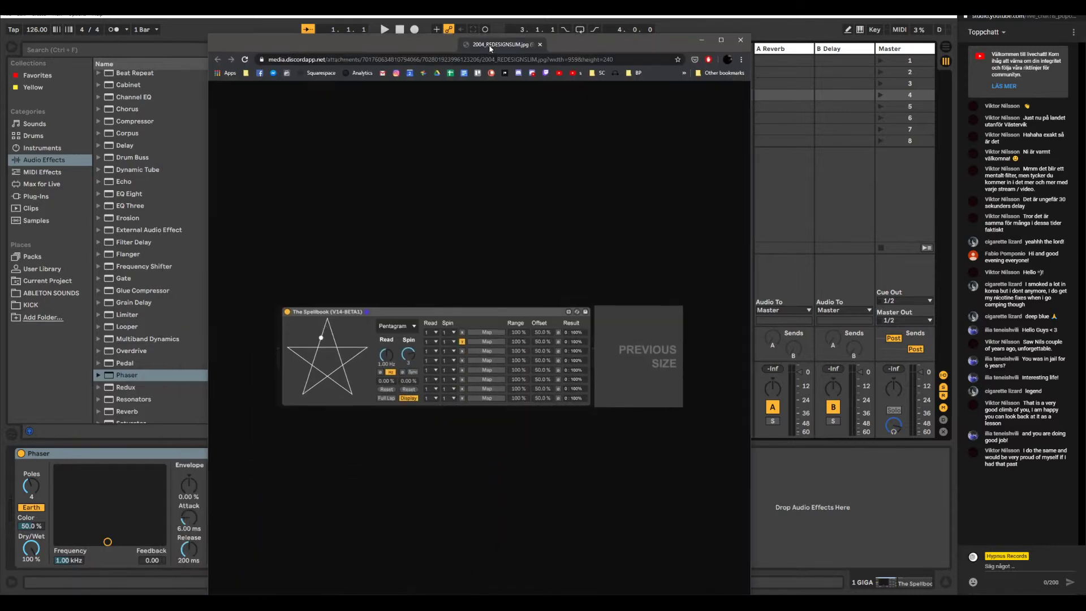
{"action": "left_click_drag", "start_coordinate": [490, 125], "coordinate": [520, 93]}
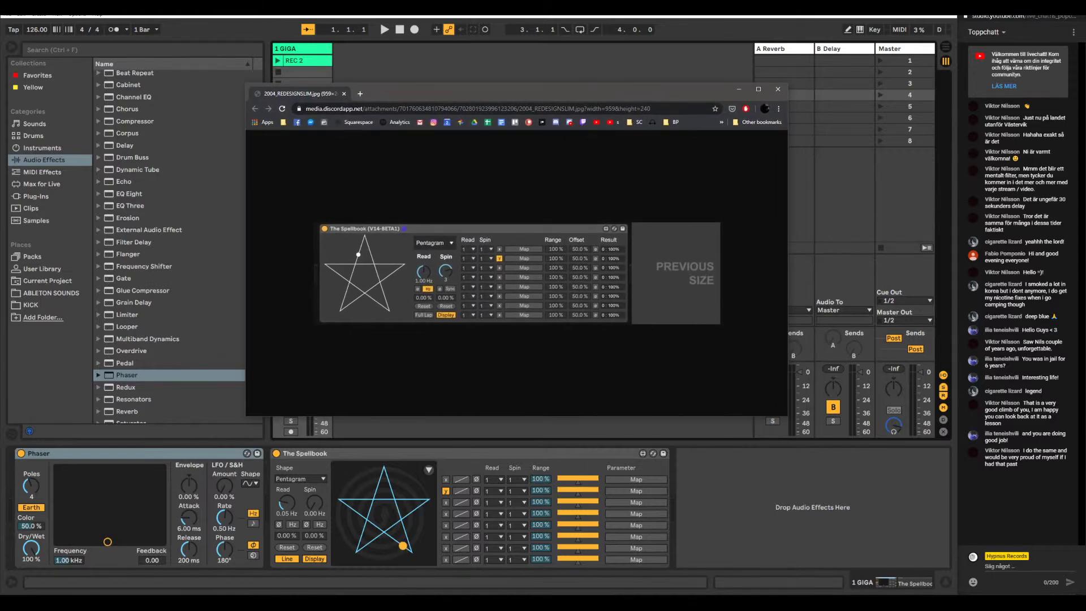
{"action": "left_click", "coordinate": [574, 585]}
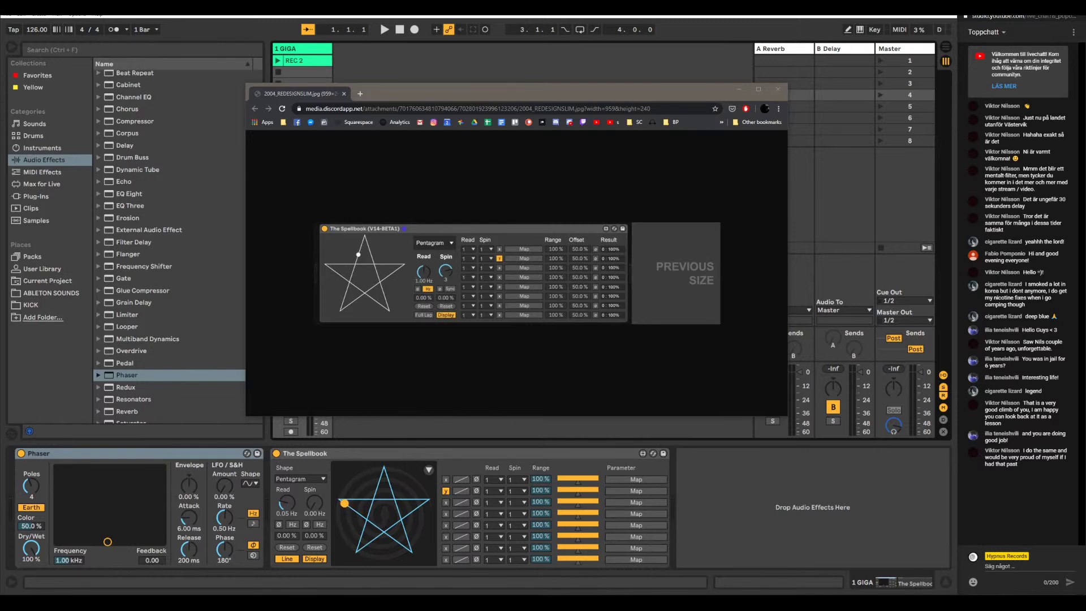
{"action": "mouse_move", "coordinate": [579, 91]}
{"action": "left_mouse_down"}
{"action": "mouse_move", "coordinate": [605, 123]}
{"action": "mouse_move", "coordinate": [583, 106]}
{"action": "left_mouse_up"}
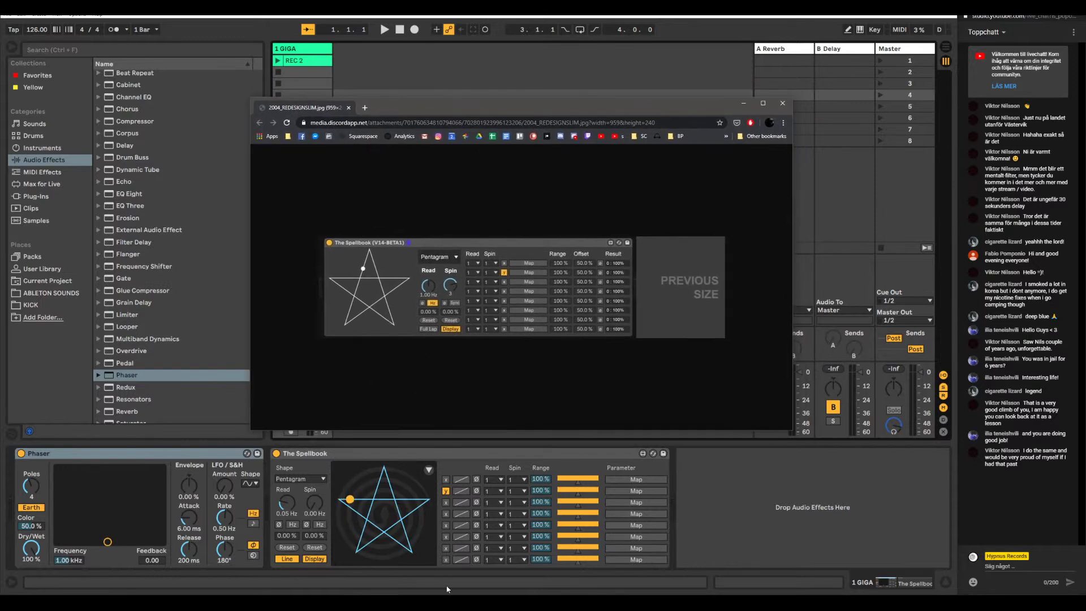
{"action": "left_click", "coordinate": [743, 103]}
- Open the Look/Feel preferences and move their window over the empty area of the Session View
{"action": "left_click", "coordinate": [79, 15]}
{"action": "left_click", "coordinate": [167, 244]}
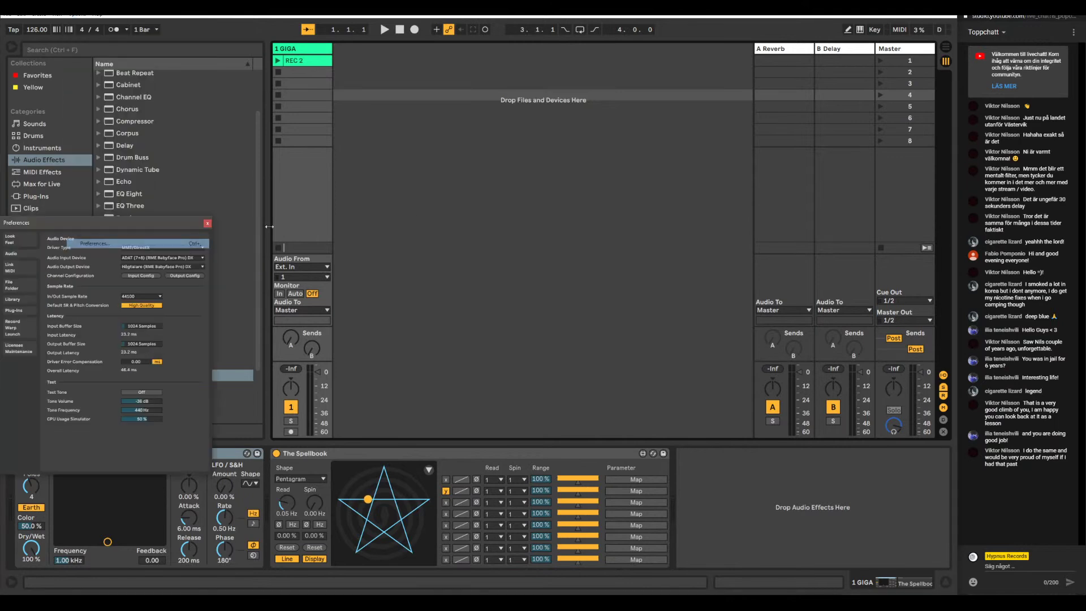
{"action": "left_click_drag", "start_coordinate": [125, 228], "coordinate": [529, 124]}
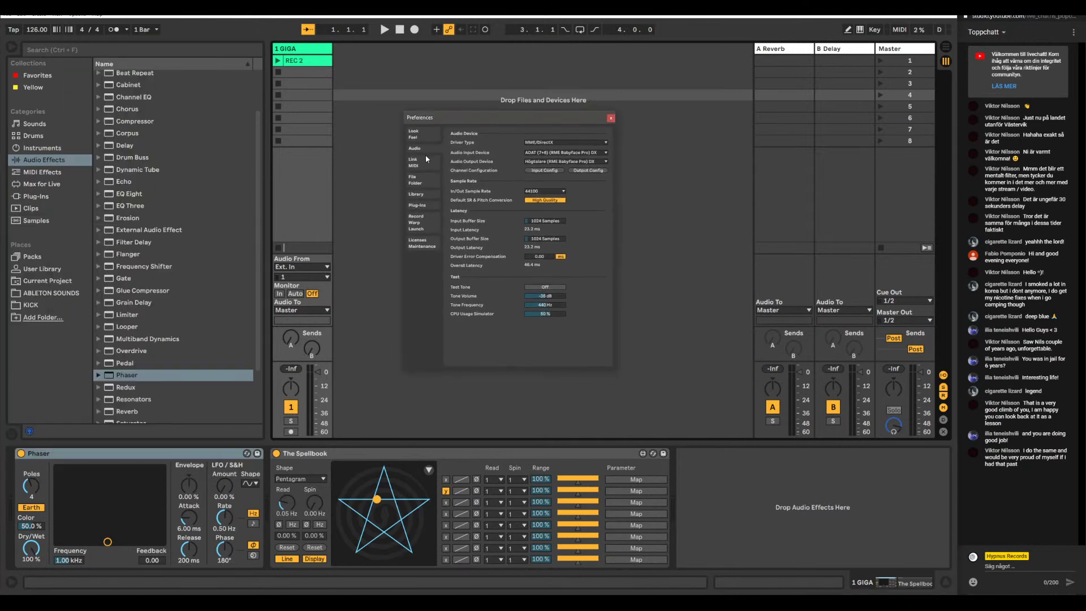
{"action": "left_click", "coordinate": [427, 134]}
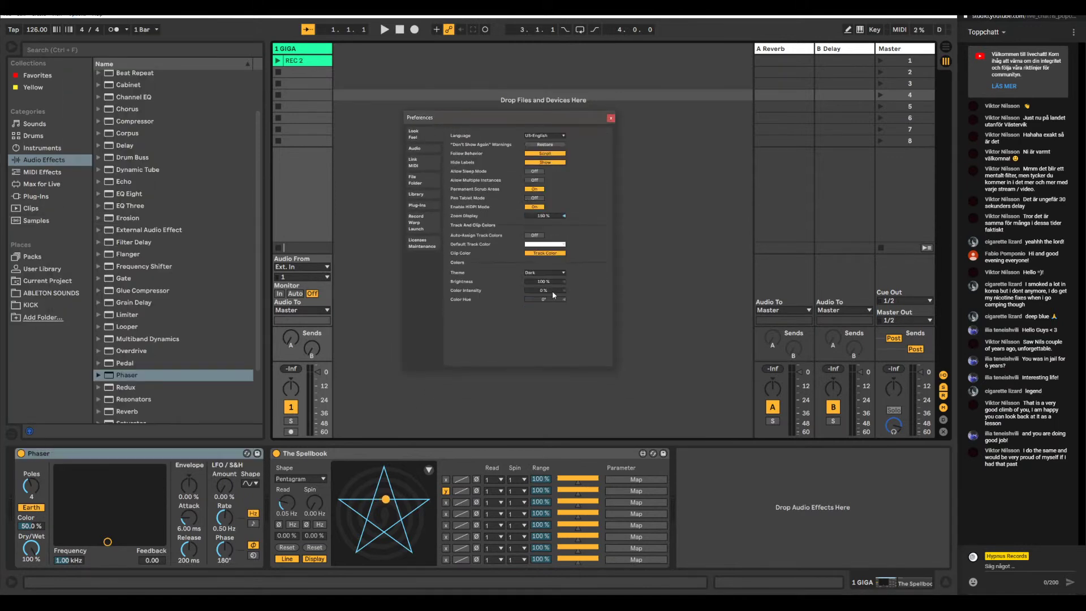
- Try the Light and Mid Light (Default) themes on the devices and return to the Dark theme
{"action": "left_click", "coordinate": [542, 273]}
{"action": "left_click", "coordinate": [540, 284]}
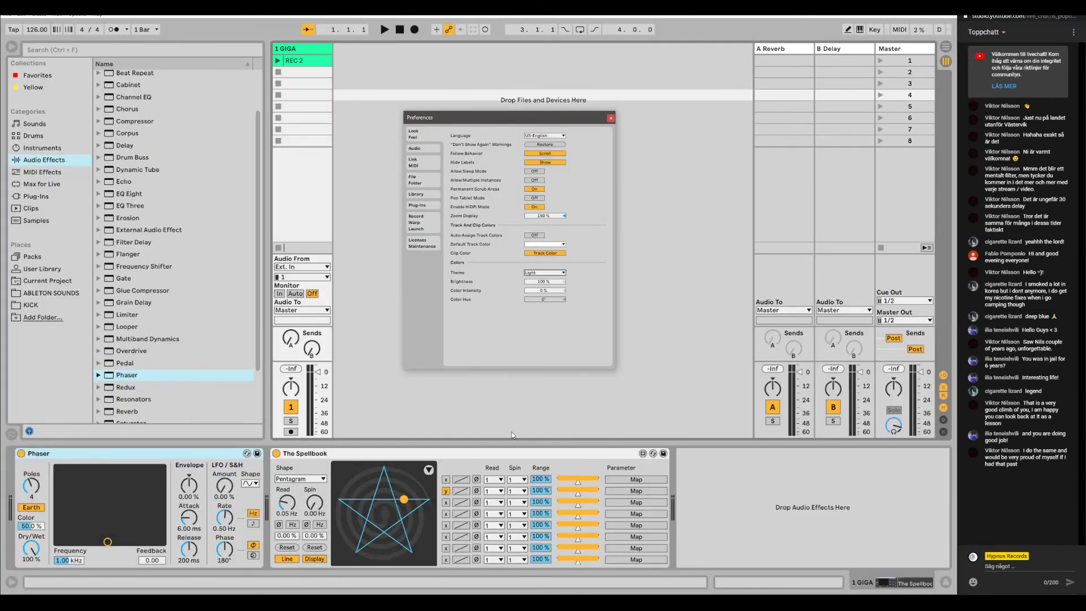
{"action": "left_click", "coordinate": [549, 272]}
{"action": "left_click", "coordinate": [552, 285]}
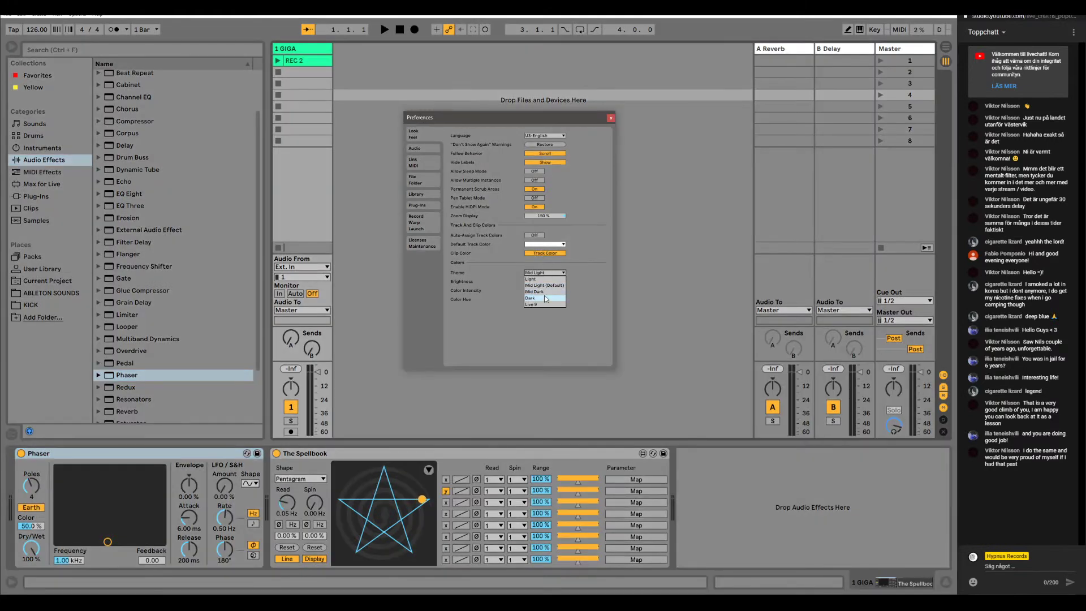
{"action": "left_click", "coordinate": [545, 298]}
- Show The Spellbook's colors in the Live 9 theme and switch back to Dark
{"action": "left_click", "coordinate": [545, 273]}
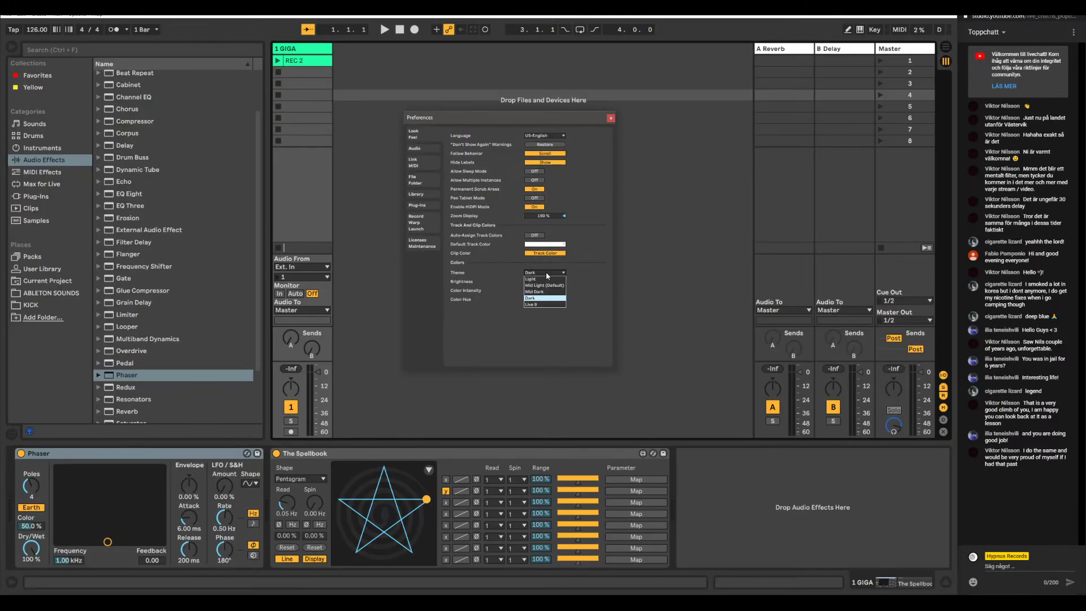
{"action": "left_click", "coordinate": [542, 305]}
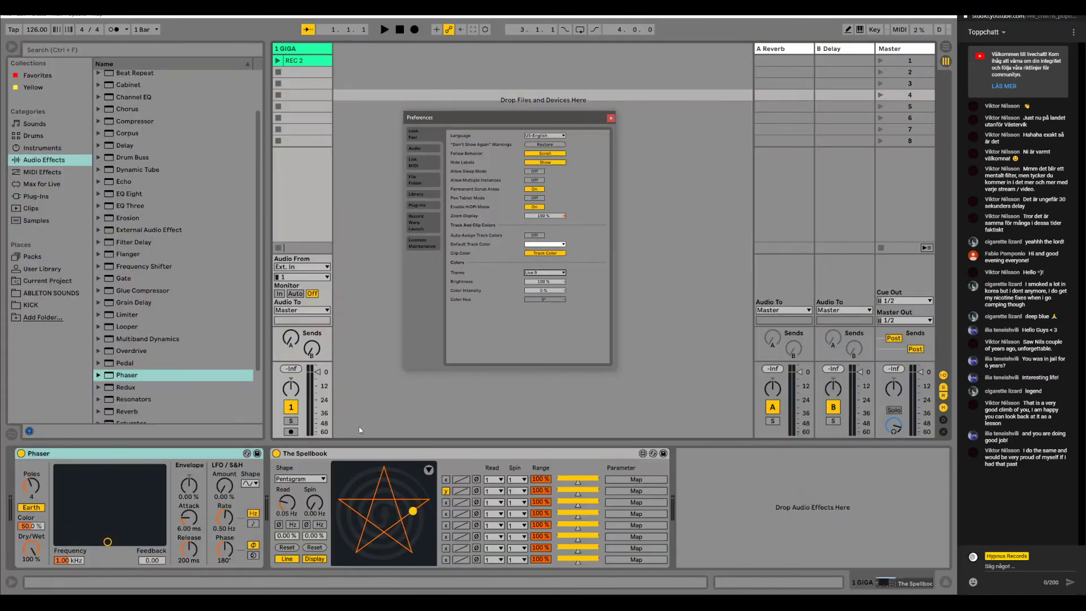
{"action": "left_click", "coordinate": [543, 273]}
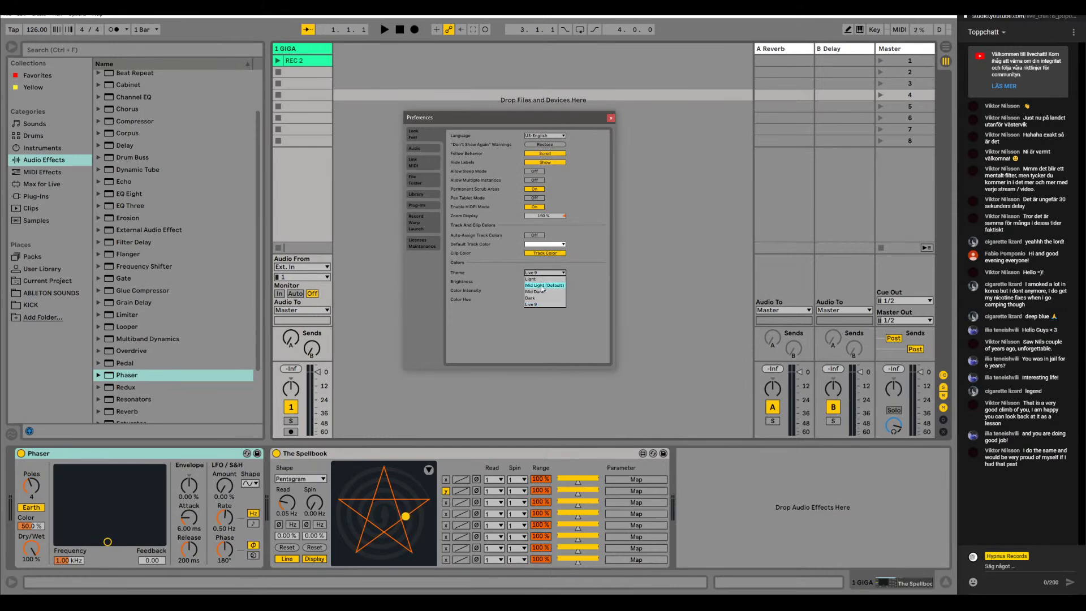
{"action": "left_click", "coordinate": [542, 298]}
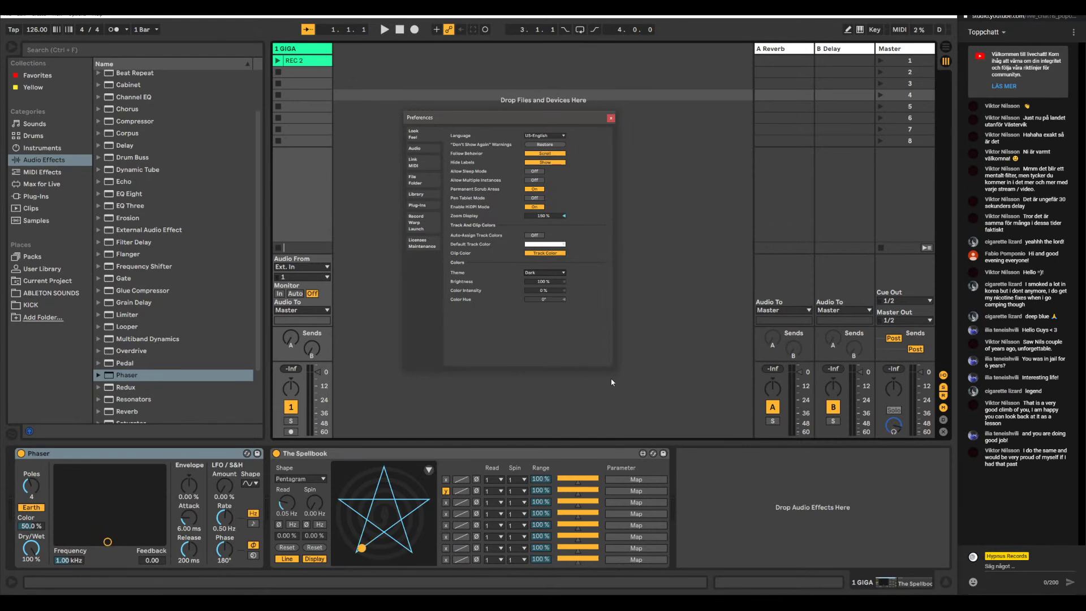
- Close the Preferences window and add the Auto Pan audio effect after The Spellbook on the GIGA track
{"action": "left_click", "coordinate": [611, 119]}
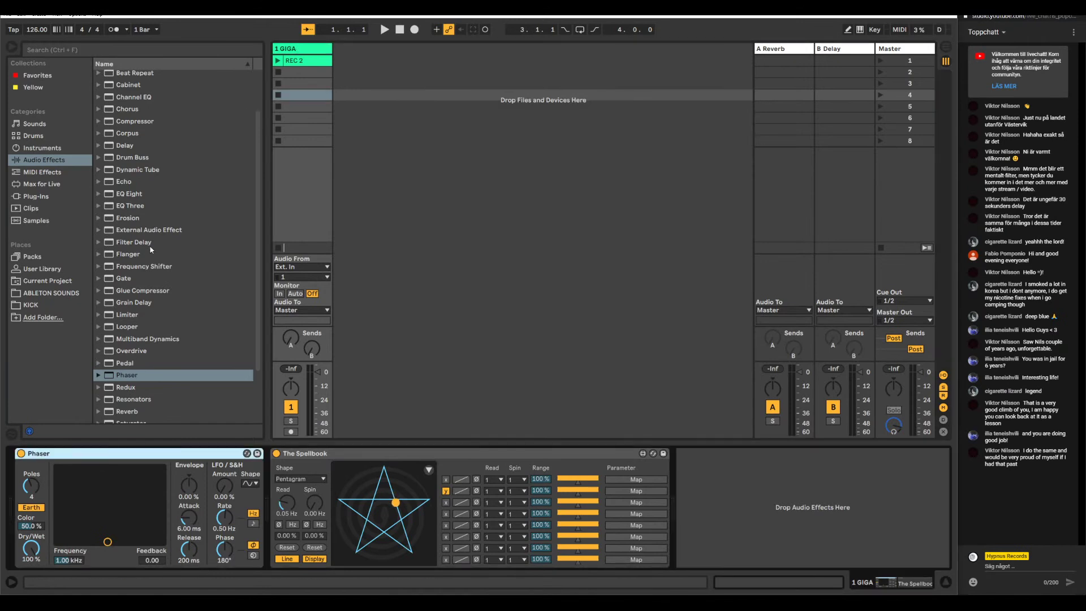
{"action": "scroll", "coordinate": [134, 159], "scroll_direction": "up", "scroll_amount": 2}
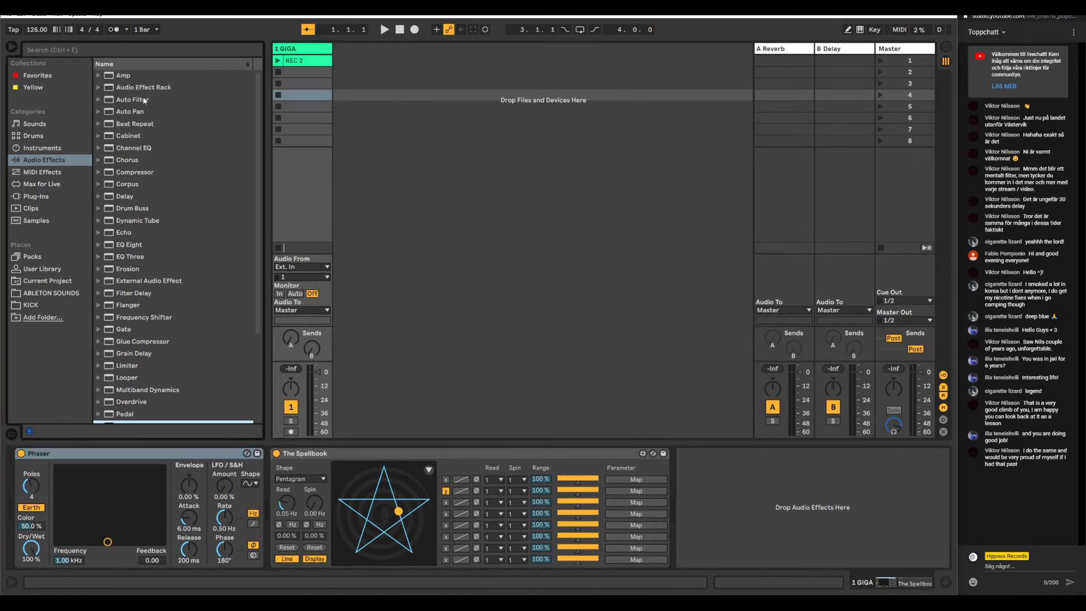
{"action": "left_click", "coordinate": [121, 102]}
{"action": "double_click", "coordinate": [136, 112]}
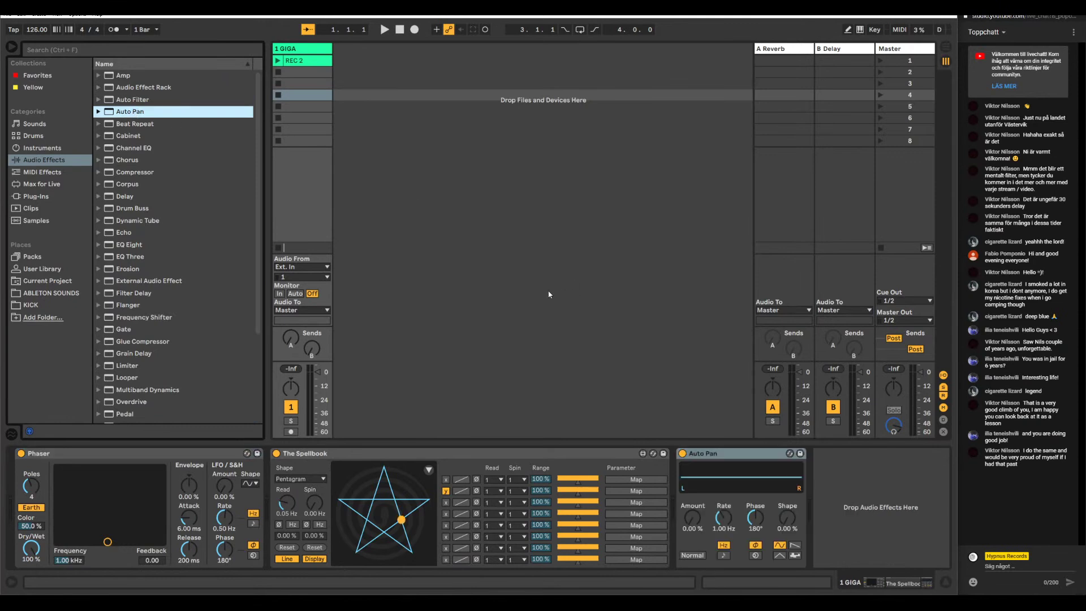
- Launch the REC 2 clip and raise the GIGA track's Reverb send to about -14.3 dB
{"action": "left_click", "coordinate": [278, 60]}
{"action": "mouse_move", "coordinate": [316, 372]}
{"action": "left_mouse_down"}
{"action": "mouse_move", "coordinate": [317, 401]}
{"action": "mouse_move", "coordinate": [317, 361]}
{"action": "mouse_move", "coordinate": [293, 339]}
{"action": "mouse_move", "coordinate": [293, 349]}
{"action": "left_mouse_up"}
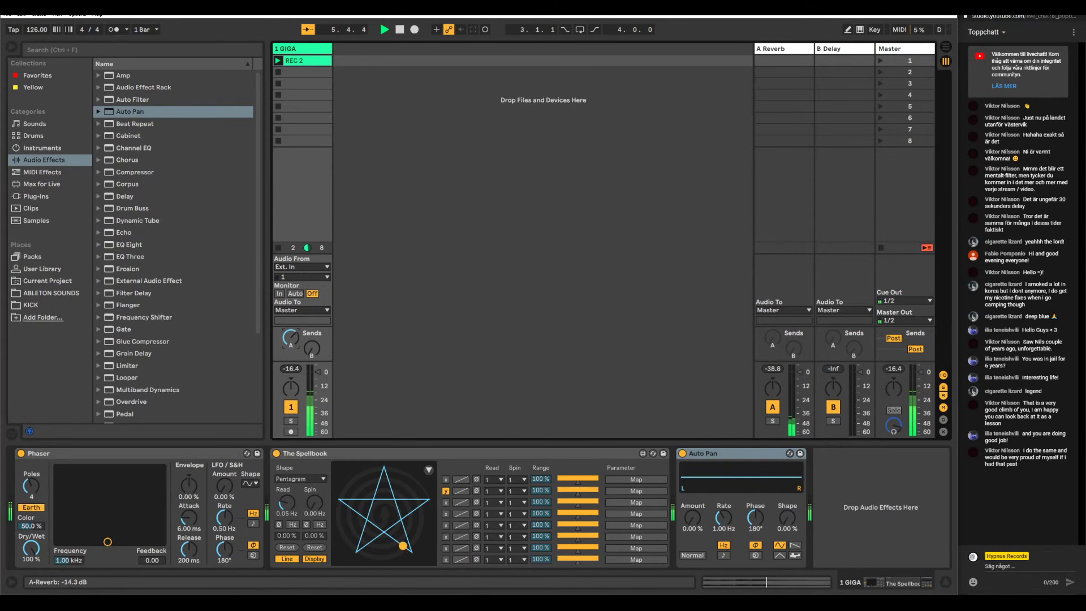
- Insert a return track after A Reverb and load the Soundtoys LittlePlate plug-in on it
{"action": "right_click", "coordinate": [788, 57]}
{"action": "left_click", "coordinate": [836, 115]}
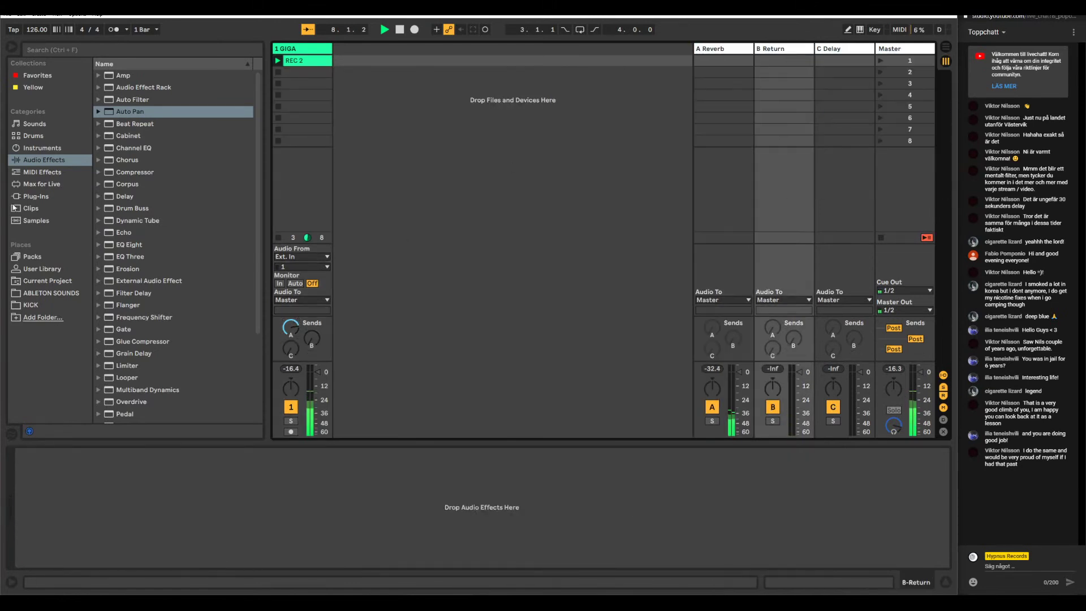
{"action": "left_click", "coordinate": [34, 196]}
{"action": "left_click", "coordinate": [99, 124]}
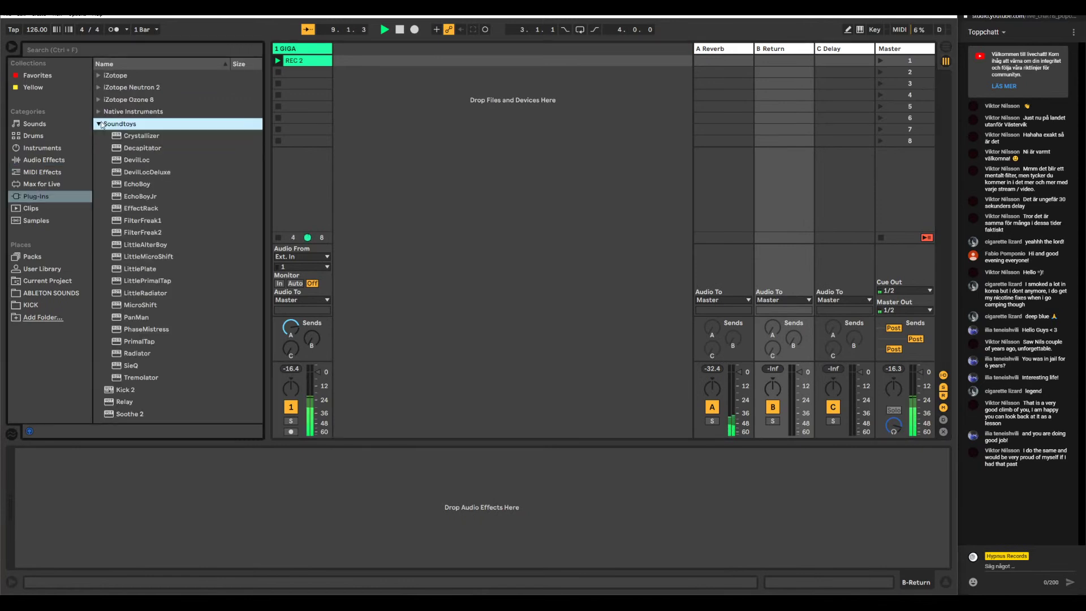
{"action": "left_click", "coordinate": [145, 271]}
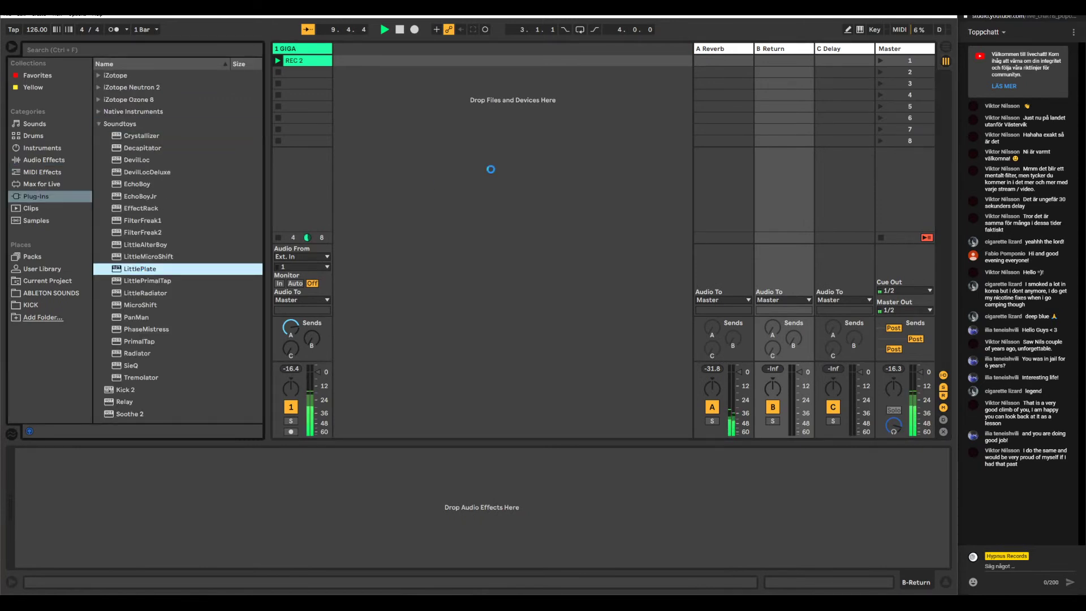
{"action": "key", "text": "Return"}
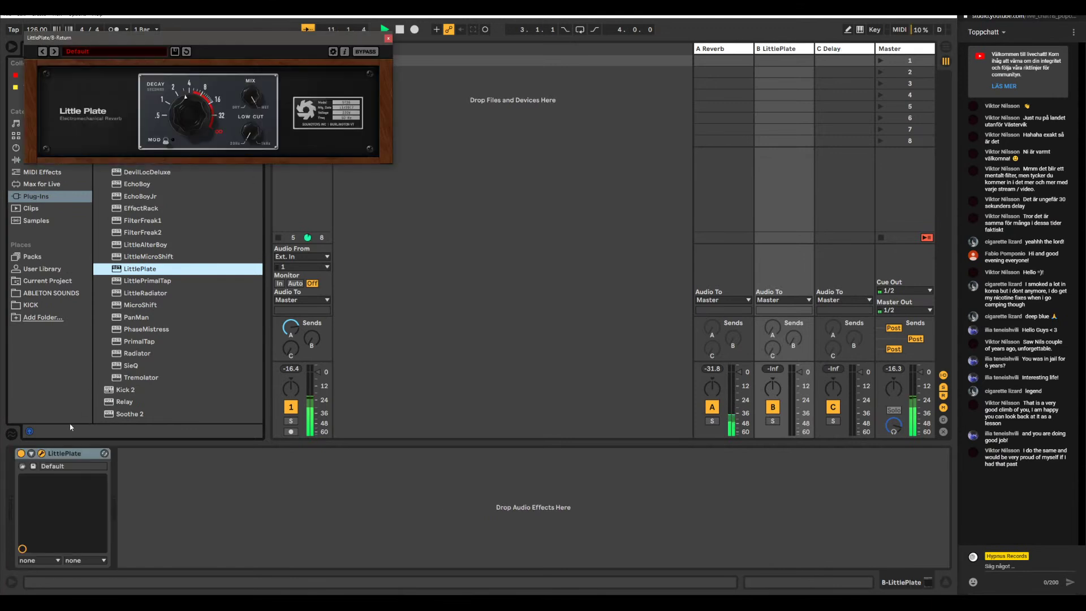
- Adjust Little Plate's decay, hide its window, and set the GIGA sends to about -29.4 dB Reverb and -4.0 dB LittlePlate
{"action": "left_click_drag", "start_coordinate": [190, 114], "coordinate": [192, 97]}
{"action": "key", "text": "ctrl+alt+p"}
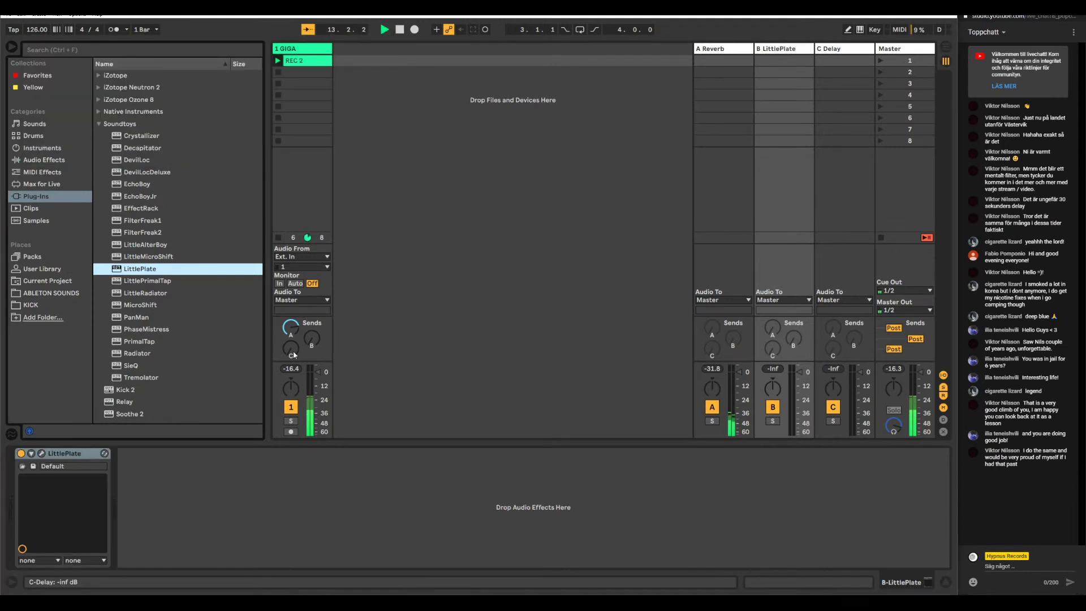
{"action": "mouse_move", "coordinate": [320, 349]}
{"action": "left_mouse_down"}
{"action": "mouse_move", "coordinate": [311, 332]}
{"action": "mouse_move", "coordinate": [311, 346]}
{"action": "left_mouse_up"}
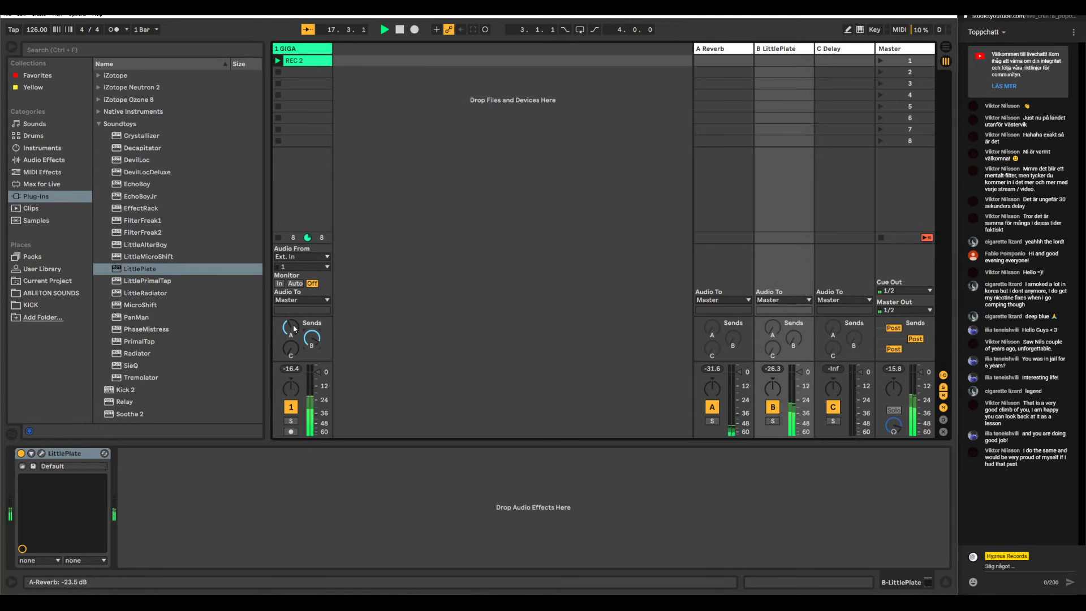
{"action": "left_click_drag", "start_coordinate": [293, 331], "coordinate": [293, 330]}
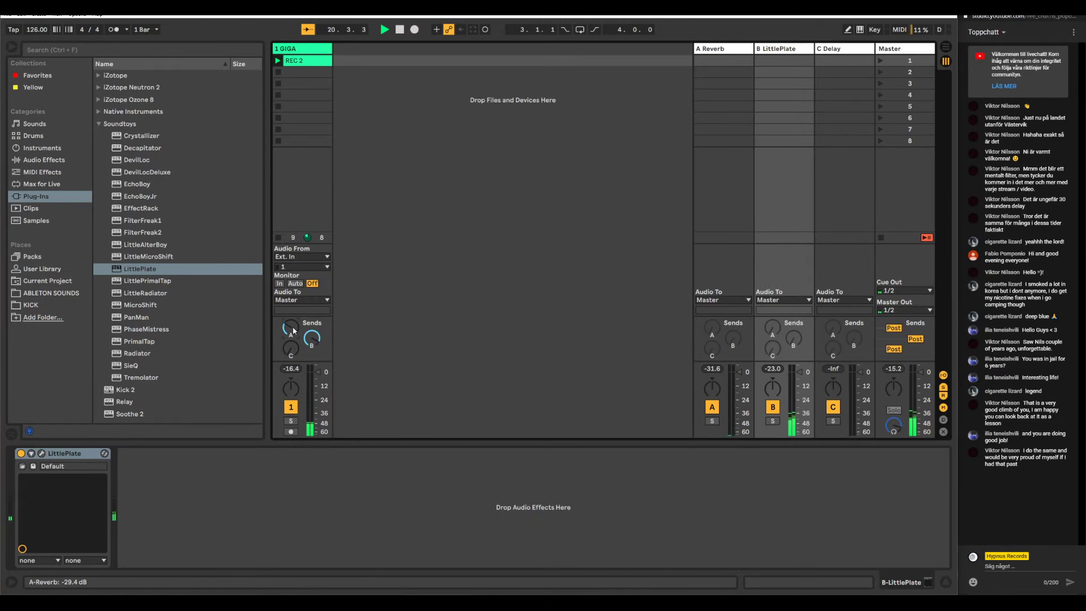
{"action": "left_click_drag", "start_coordinate": [311, 339], "coordinate": [311, 343]}
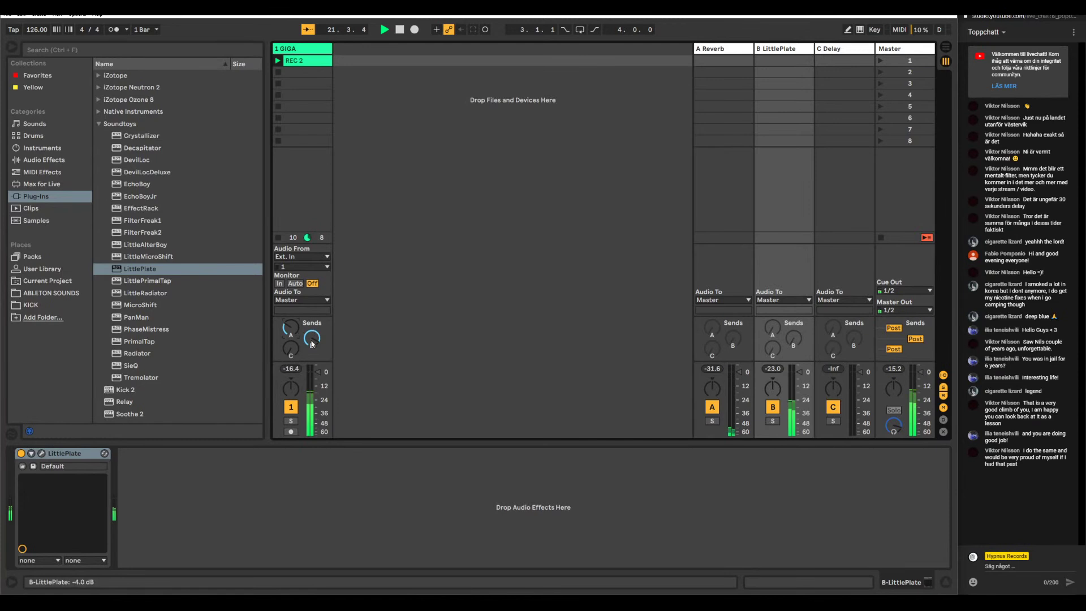
- Show the GIGA track's device chain, and view the live chat's participant list before returning to the messages
{"action": "left_click", "coordinate": [318, 48]}
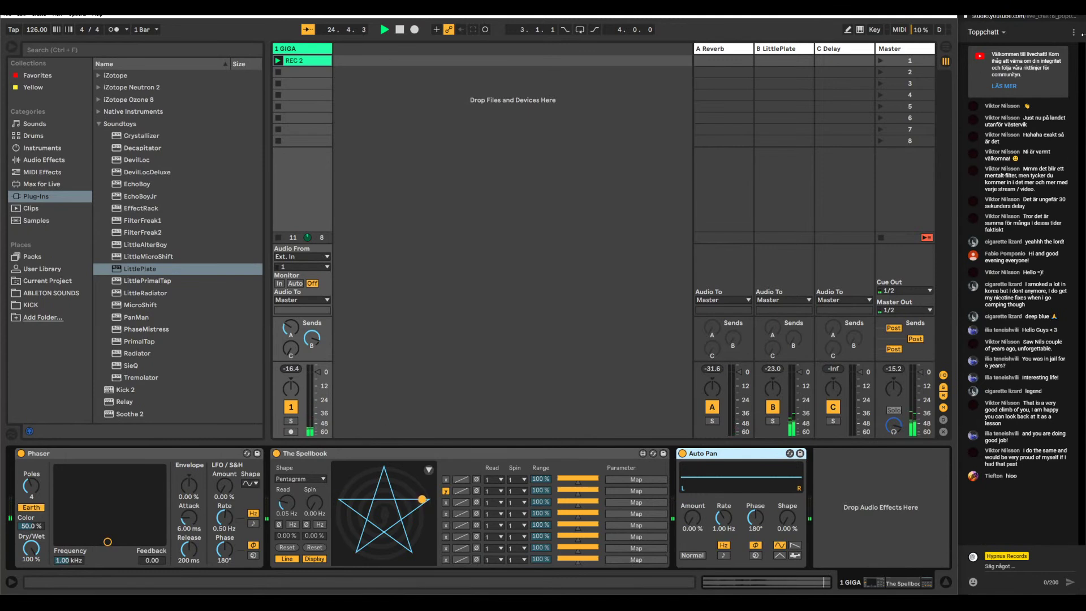
{"action": "left_click", "coordinate": [1073, 32]}
{"action": "left_click", "coordinate": [1012, 53]}
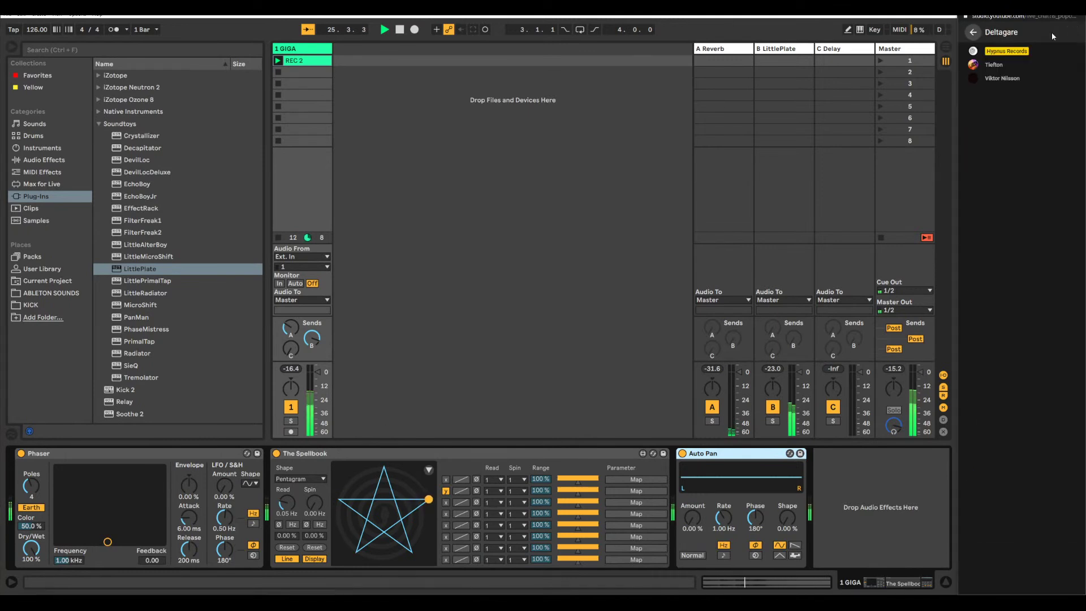
{"action": "left_click", "coordinate": [973, 33]}
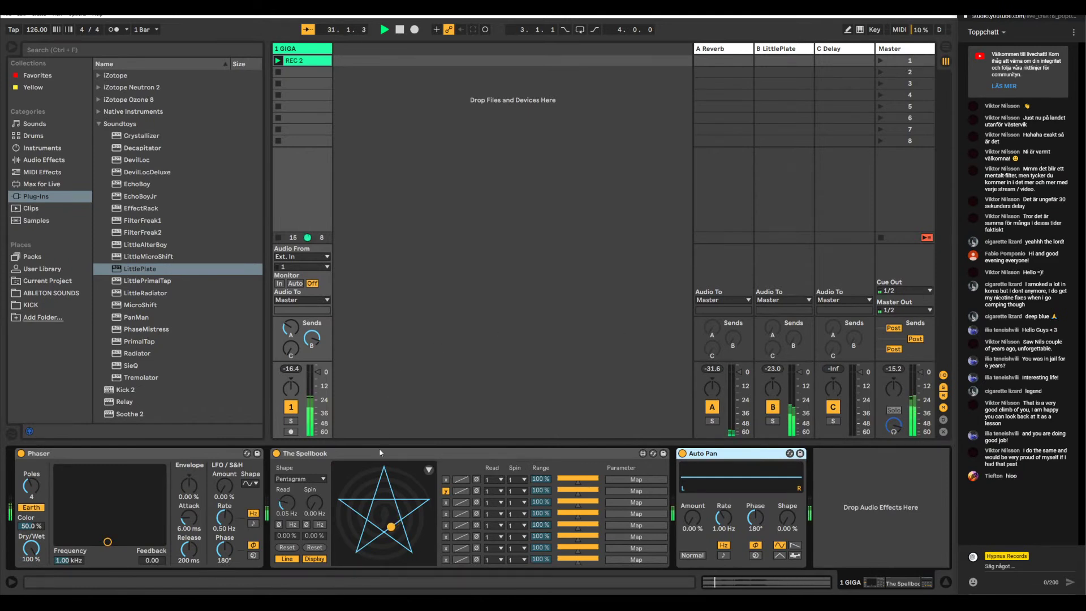
- Stop the GIGA clip, show The Spellbook's Septagram and Pentagon shapes, and raise its Read rate to 0.24 Hz
{"action": "left_click", "coordinate": [278, 73]}
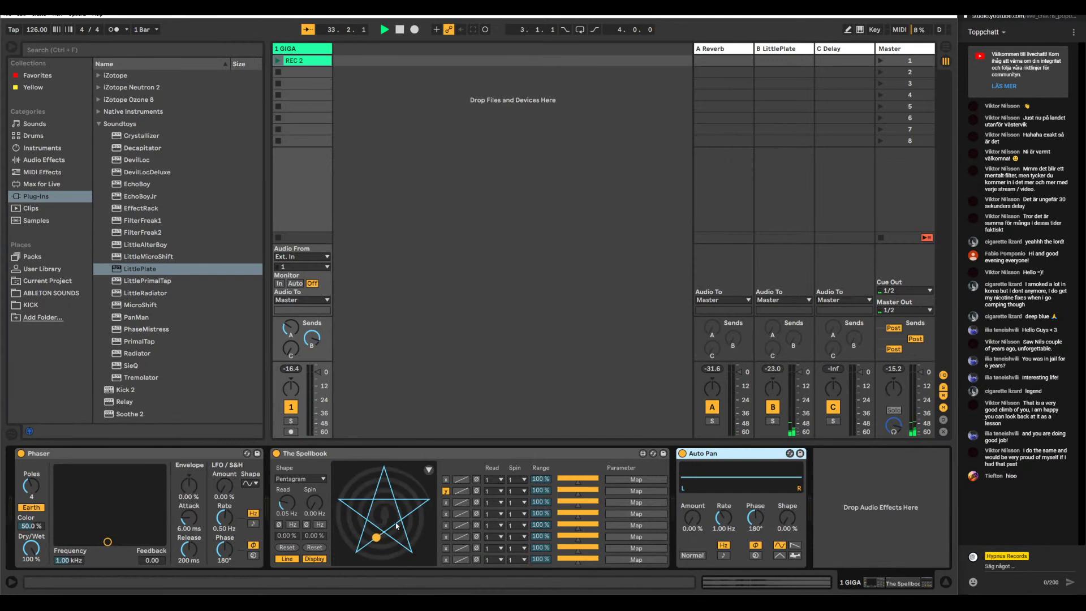
{"action": "left_click", "coordinate": [297, 479]}
{"action": "left_click", "coordinate": [300, 509]}
{"action": "left_click", "coordinate": [304, 482]}
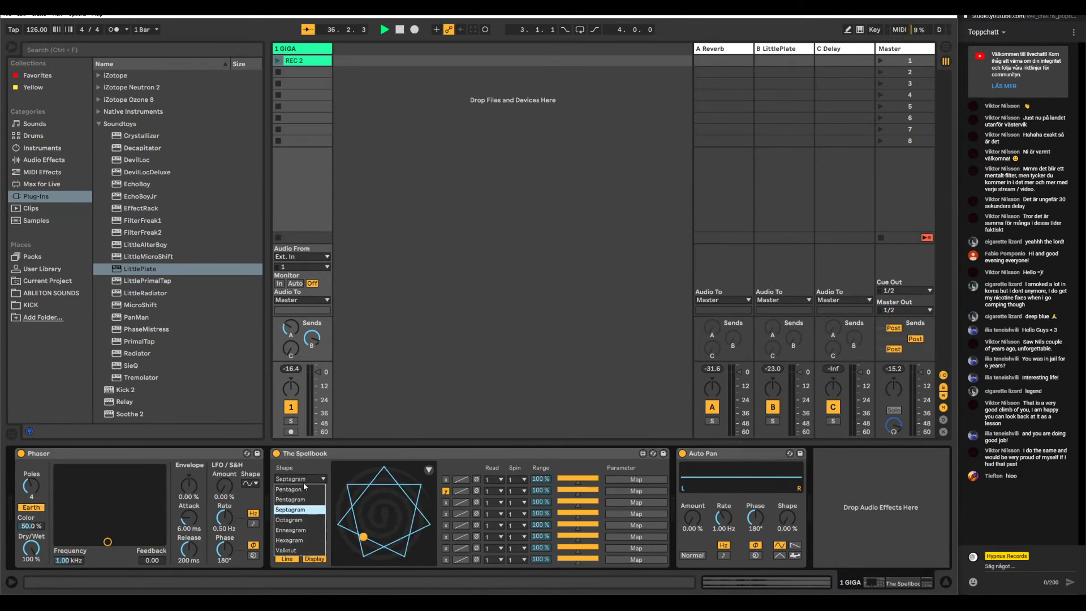
{"action": "left_click", "coordinate": [304, 490]}
{"action": "left_click", "coordinate": [306, 479]}
{"action": "left_click", "coordinate": [303, 493]}
{"action": "left_click_drag", "start_coordinate": [289, 510], "coordinate": [289, 503]}
- Demonstrate the Octagram, Enneagram, Hexagram and Valknut shapes in The Spellbook one after another
{"action": "left_click", "coordinate": [301, 481]}
{"action": "left_click", "coordinate": [299, 520]}
{"action": "left_click", "coordinate": [301, 481]}
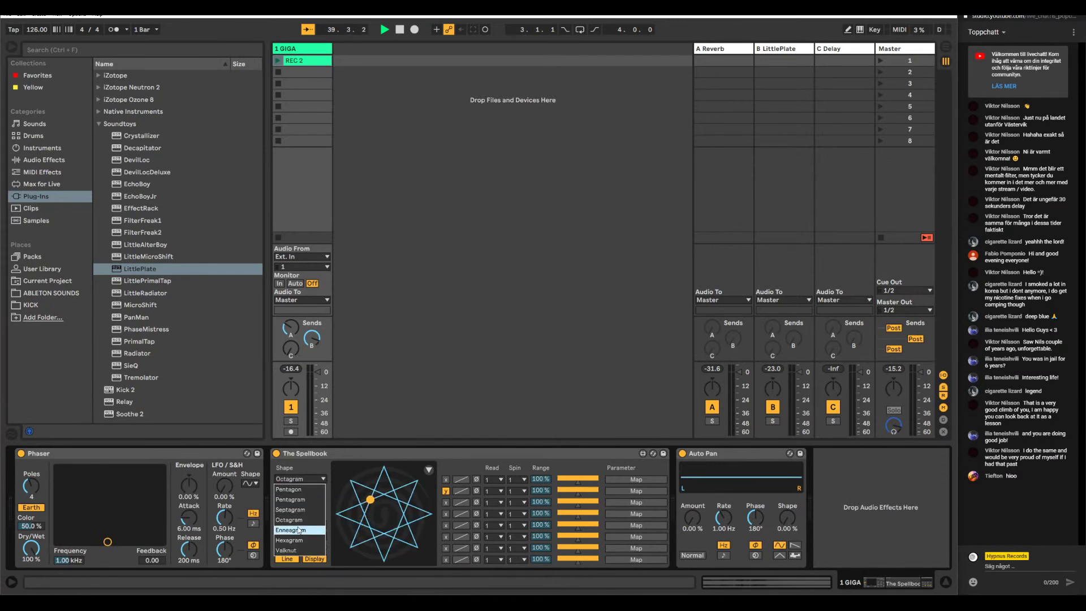
{"action": "left_click", "coordinate": [299, 529]}
{"action": "left_click", "coordinate": [301, 480]}
{"action": "left_click", "coordinate": [301, 538]}
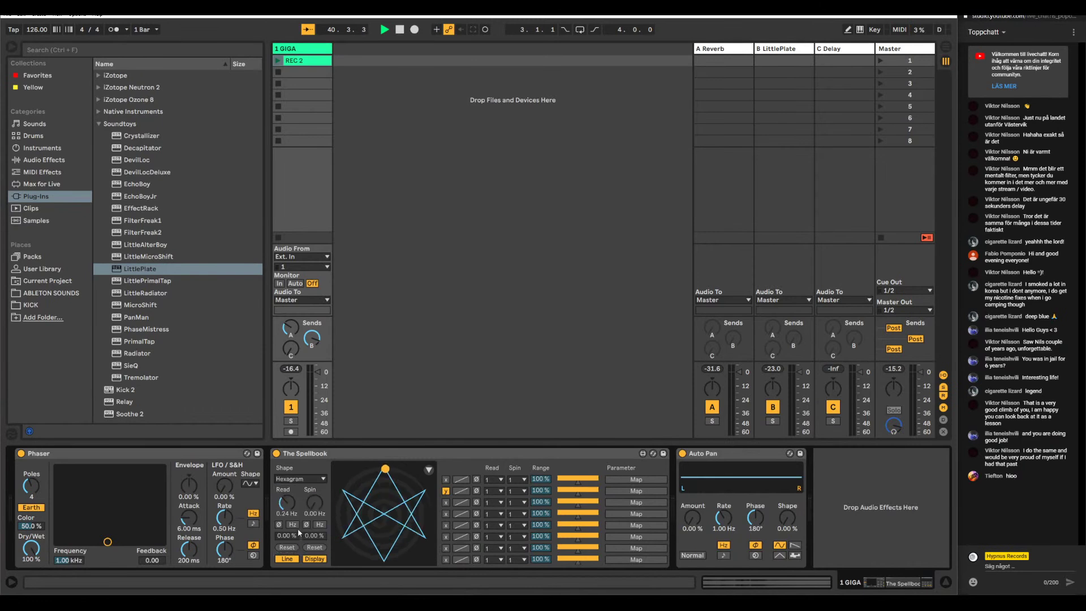
{"action": "left_click", "coordinate": [295, 480]}
{"action": "left_click", "coordinate": [305, 553]}
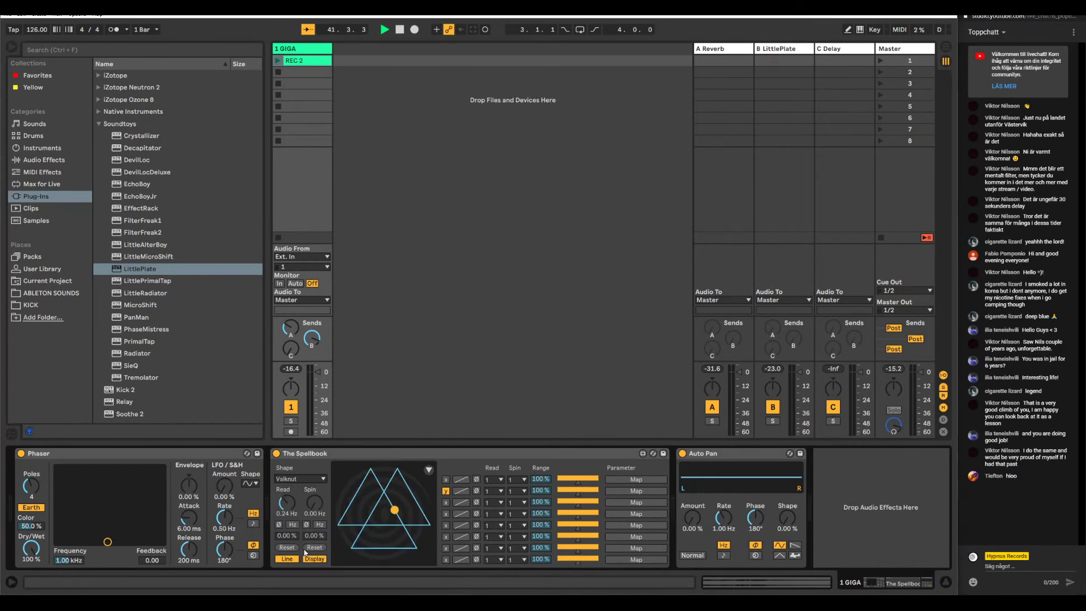
- Switch The Spellbook's shape back to Pentagram and compare it with the Enneagram
{"action": "left_click", "coordinate": [301, 478]}
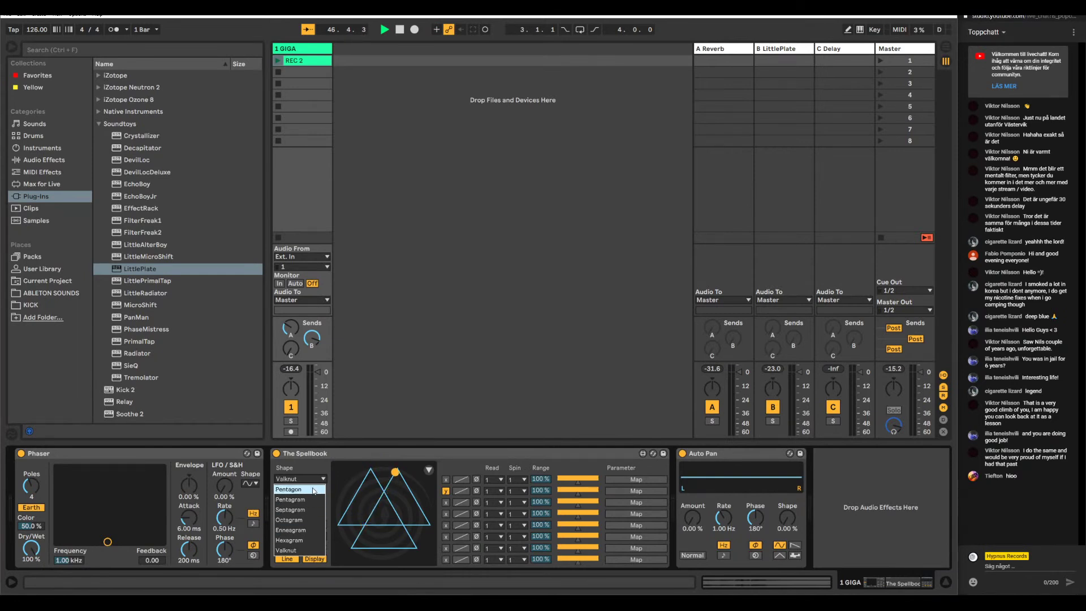
{"action": "left_click", "coordinate": [308, 500]}
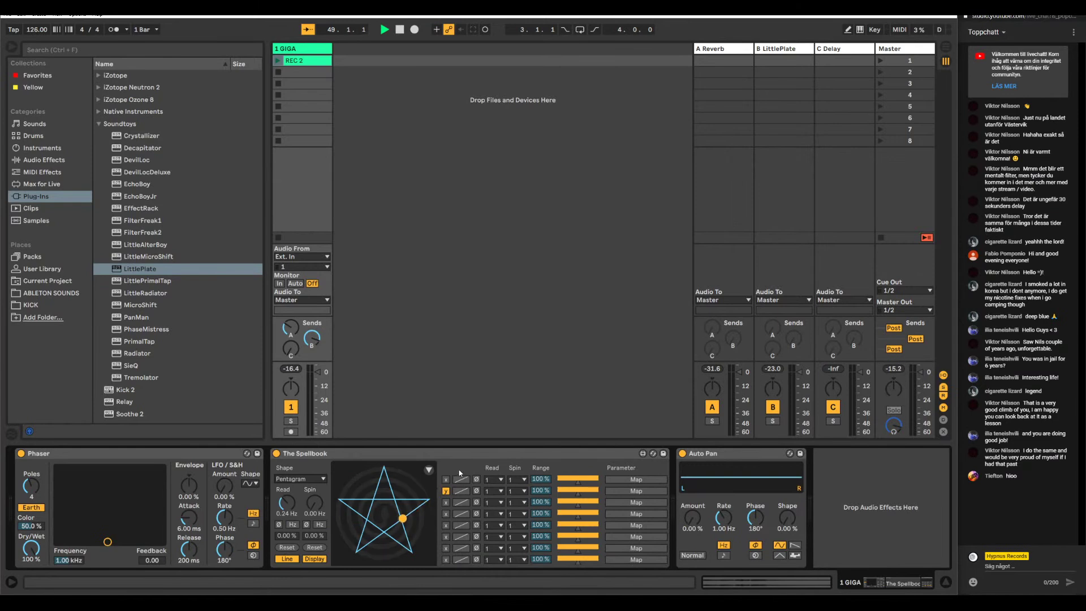
{"action": "left_click", "coordinate": [309, 481]}
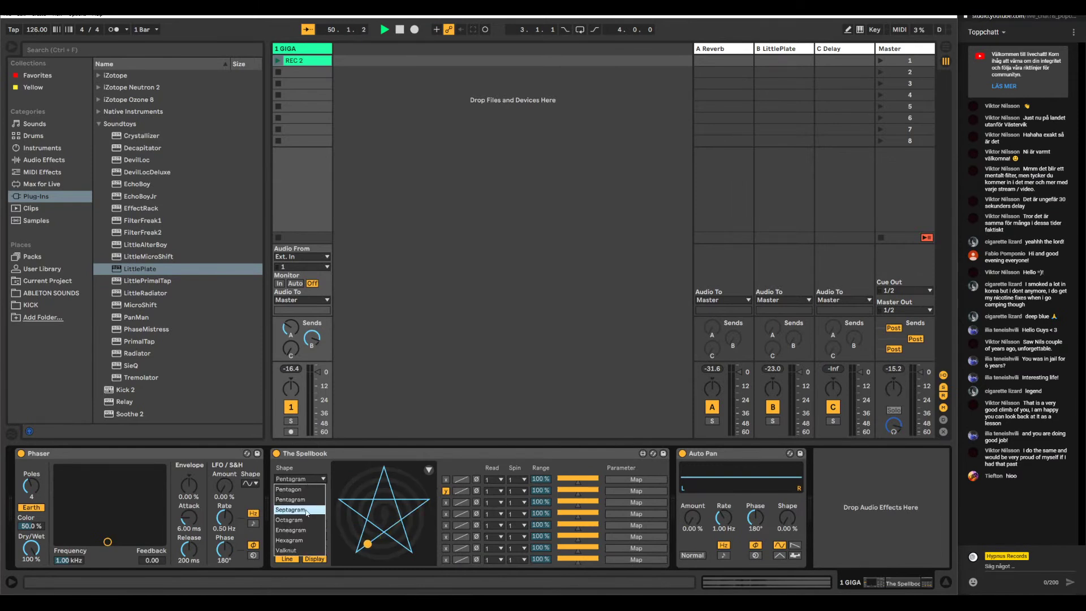
{"action": "left_click", "coordinate": [301, 488]}
{"action": "left_click", "coordinate": [301, 480]}
{"action": "left_click", "coordinate": [303, 532]}
{"action": "left_click", "coordinate": [308, 479]}
{"action": "left_click", "coordinate": [301, 490]}
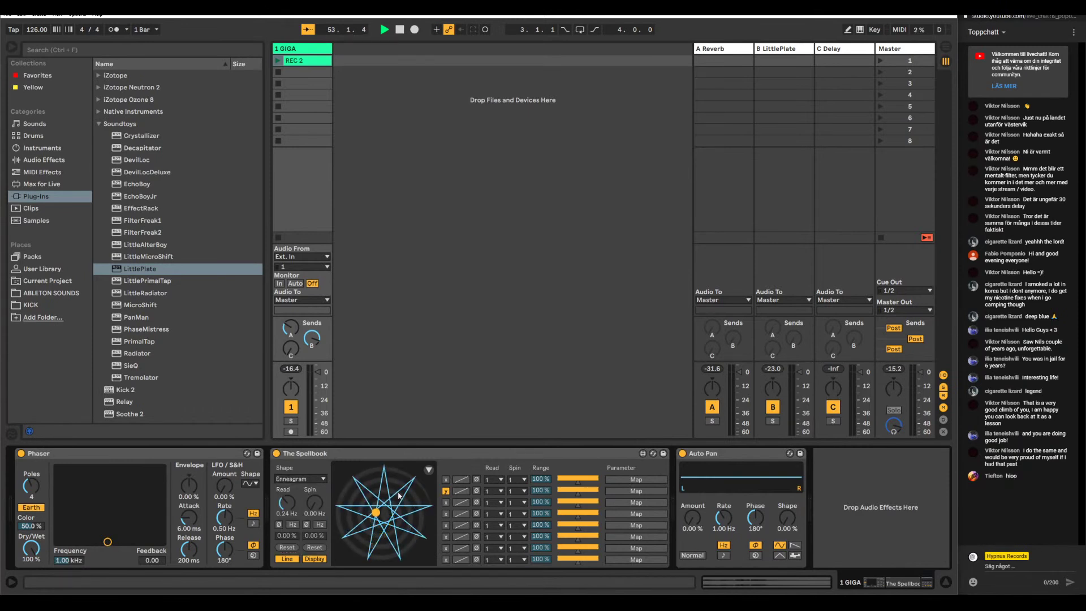
- Show the Pentagon and Pentagram shapes in The Spellbook and set the shape to Valknut
{"action": "left_click", "coordinate": [301, 479]}
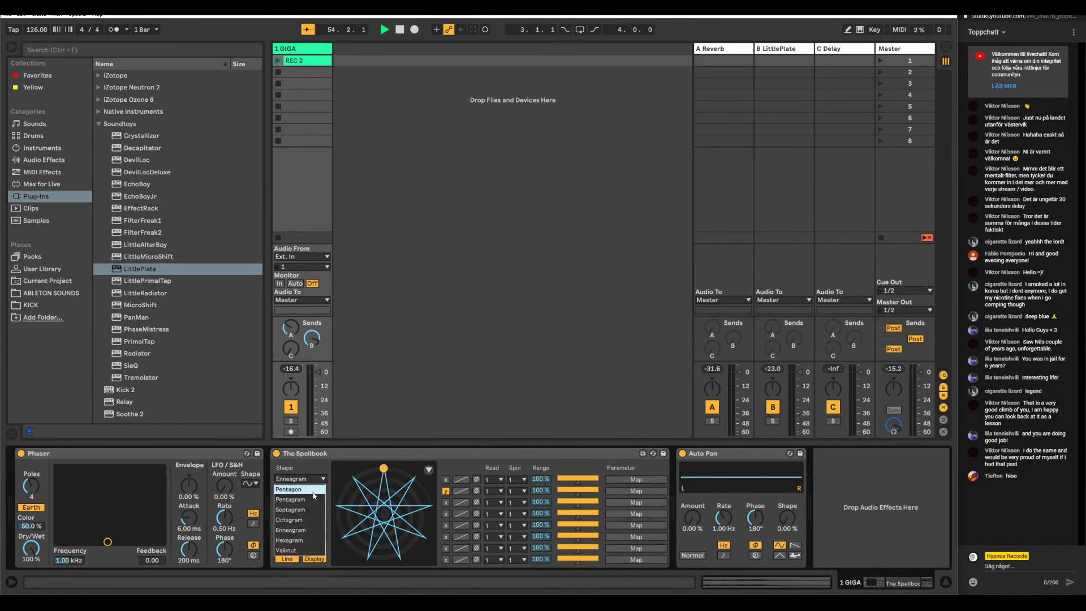
{"action": "left_click", "coordinate": [313, 496]}
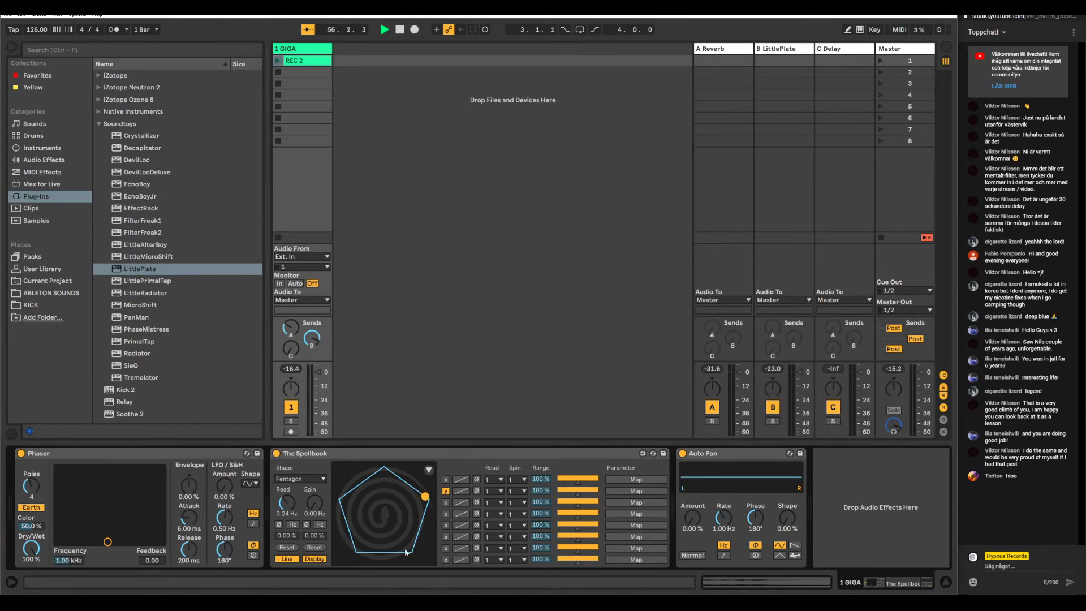
{"action": "left_click", "coordinate": [300, 478]}
{"action": "left_click", "coordinate": [297, 498]}
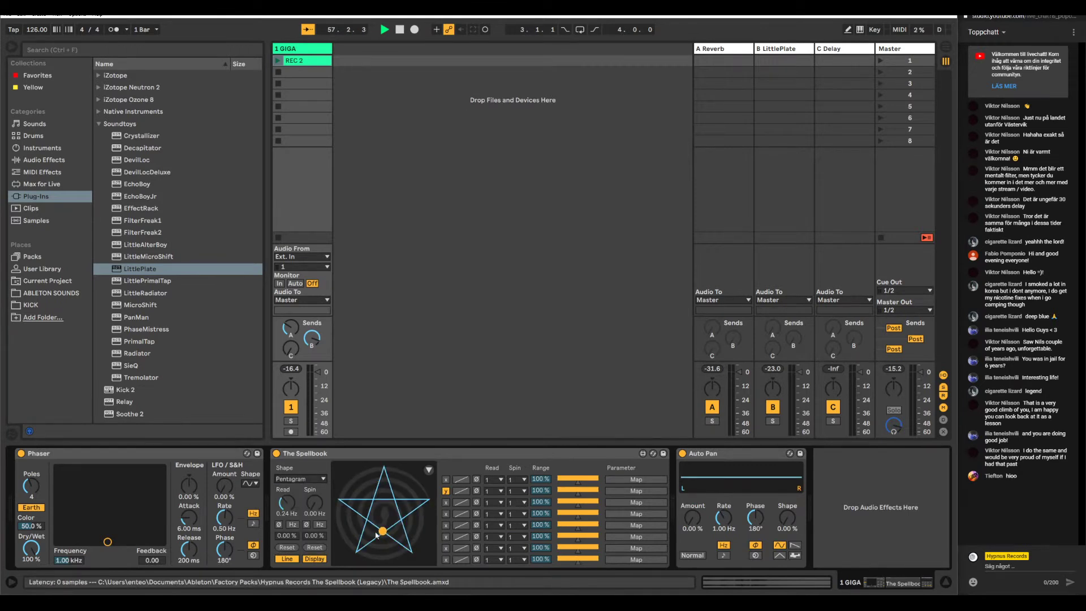
{"action": "left_click", "coordinate": [300, 479]}
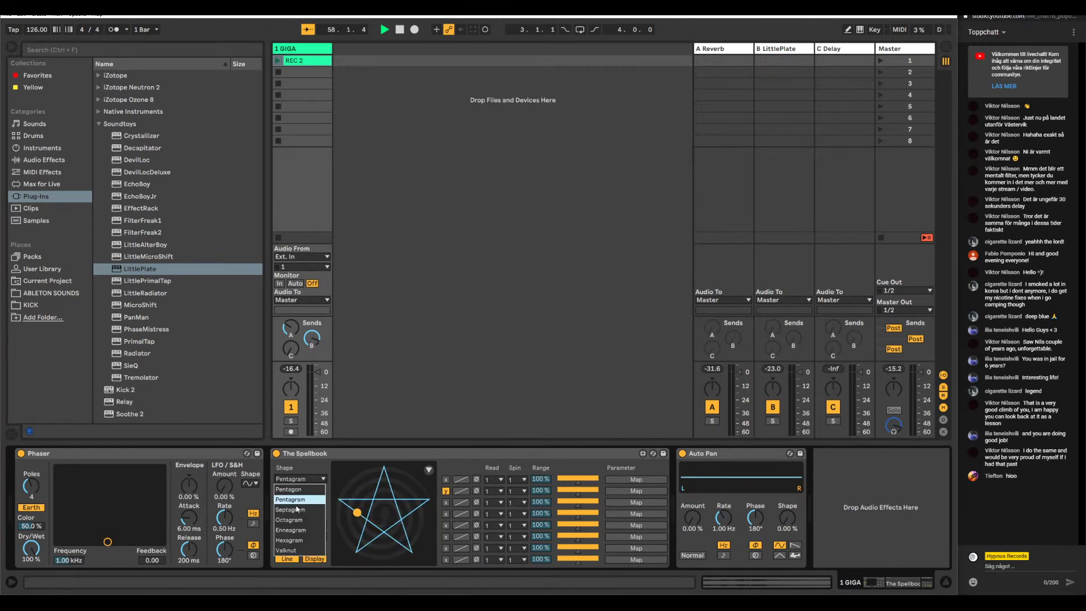
{"action": "left_click", "coordinate": [302, 550]}
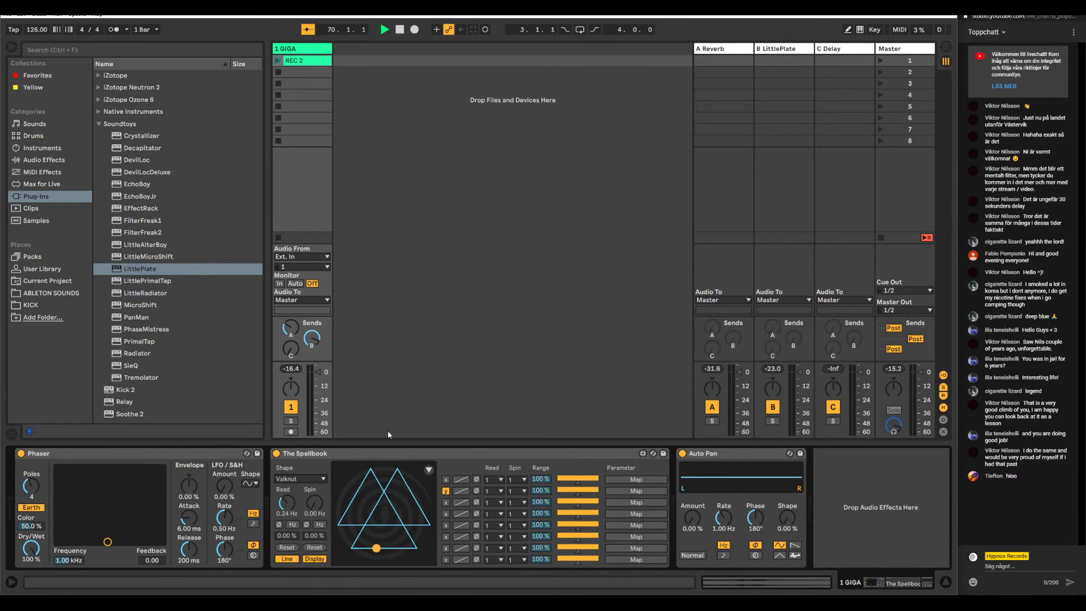
{"action": "left_click", "coordinate": [318, 479]}
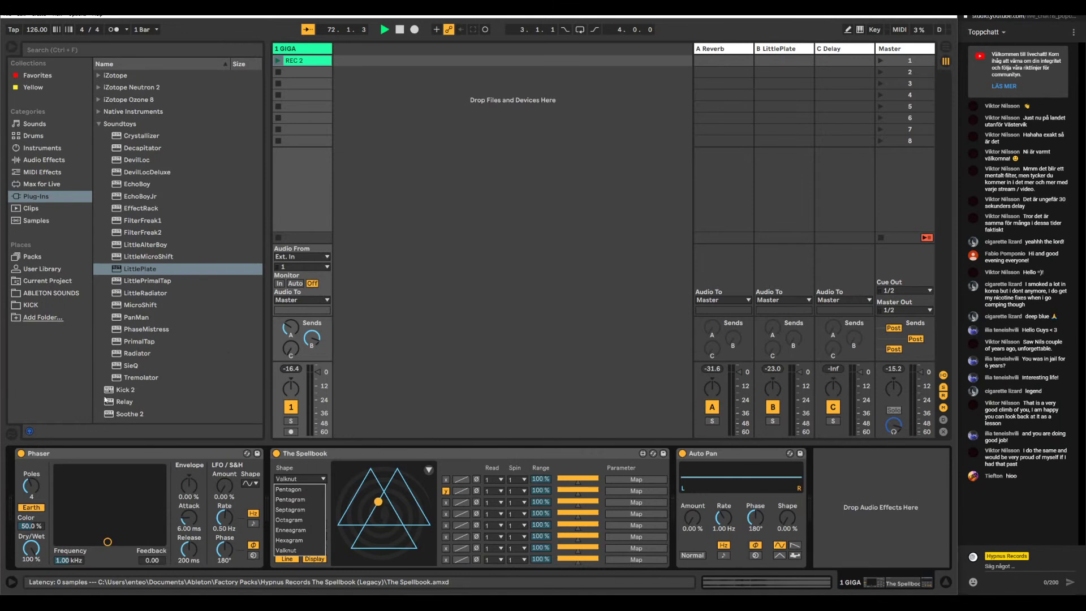
{"action": "left_click", "coordinate": [436, 337]}
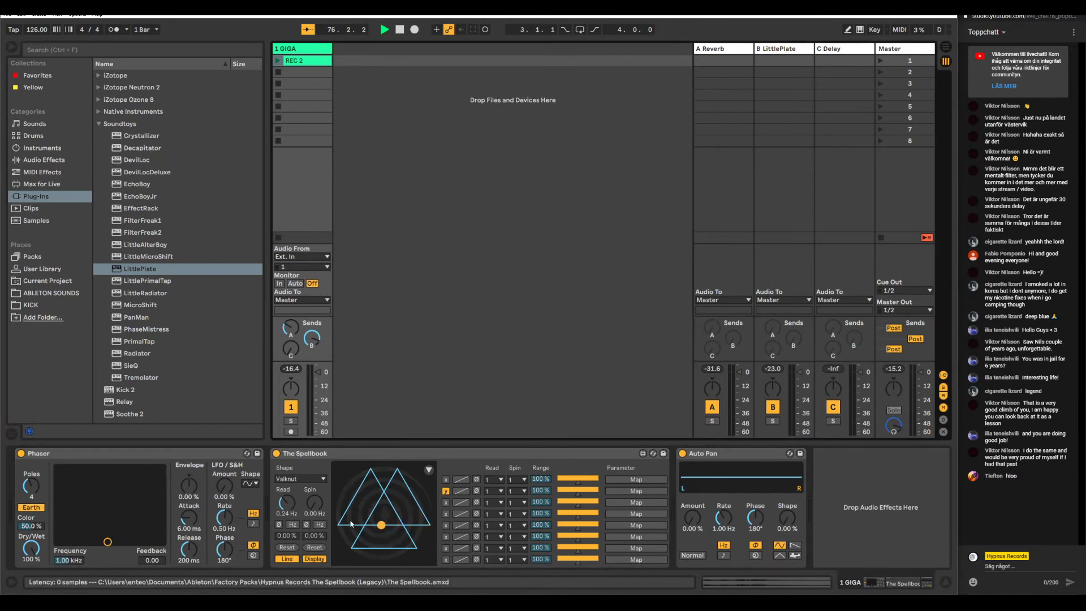
{"action": "left_click", "coordinate": [429, 470]}
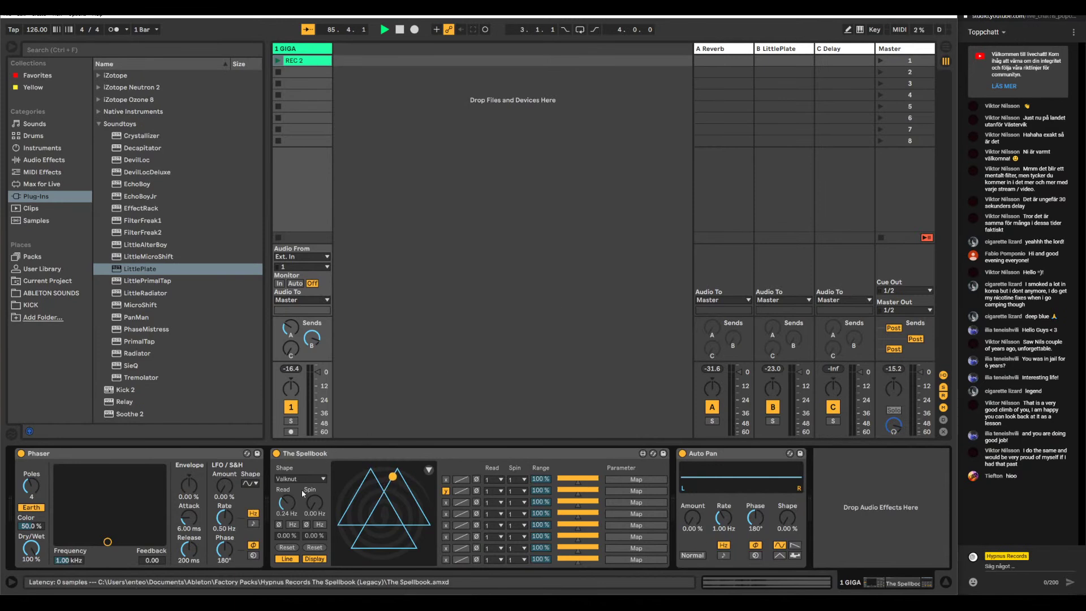
- Set The Spellbook's Read rate to 0.45 Hz, reset the spin, and set the Spin rate to 0.05 Hz
{"action": "left_click_drag", "start_coordinate": [287, 510], "coordinate": [288, 529]}
{"action": "left_click_drag", "start_coordinate": [319, 511], "coordinate": [315, 509]}
{"action": "left_click", "coordinate": [315, 546]}
{"action": "left_click", "coordinate": [279, 525]}
{"action": "left_click_drag", "start_coordinate": [315, 502], "coordinate": [315, 497]}
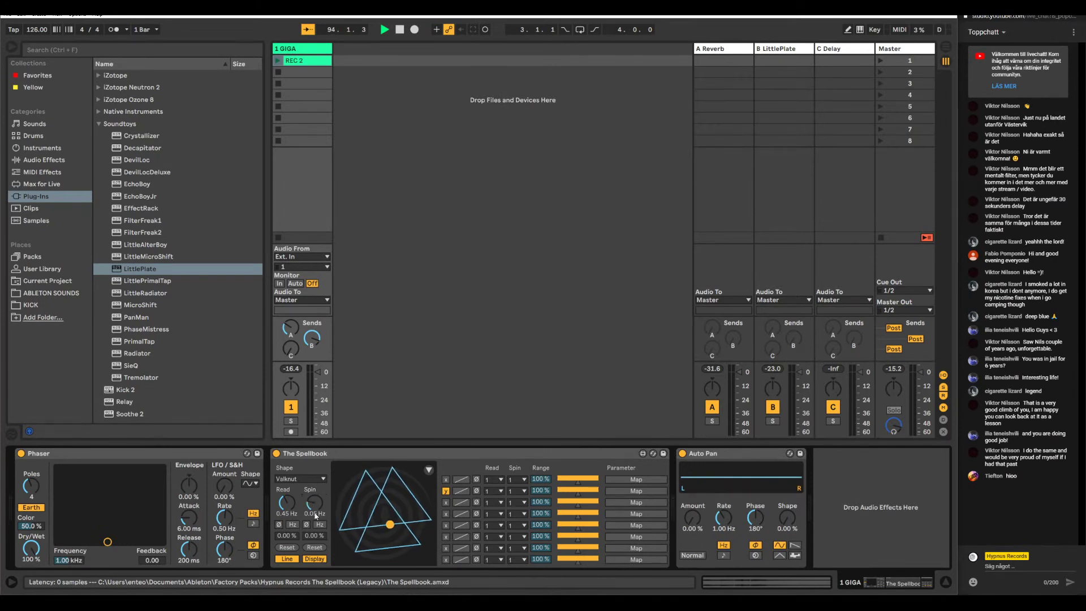
- Switch The Spellbook's Read rate from Hz to tempo sync and set it to 1.5
{"action": "left_click", "coordinate": [306, 524]}
{"action": "left_click", "coordinate": [292, 524]}
{"action": "left_click_drag", "start_coordinate": [293, 505], "coordinate": [294, 494]}
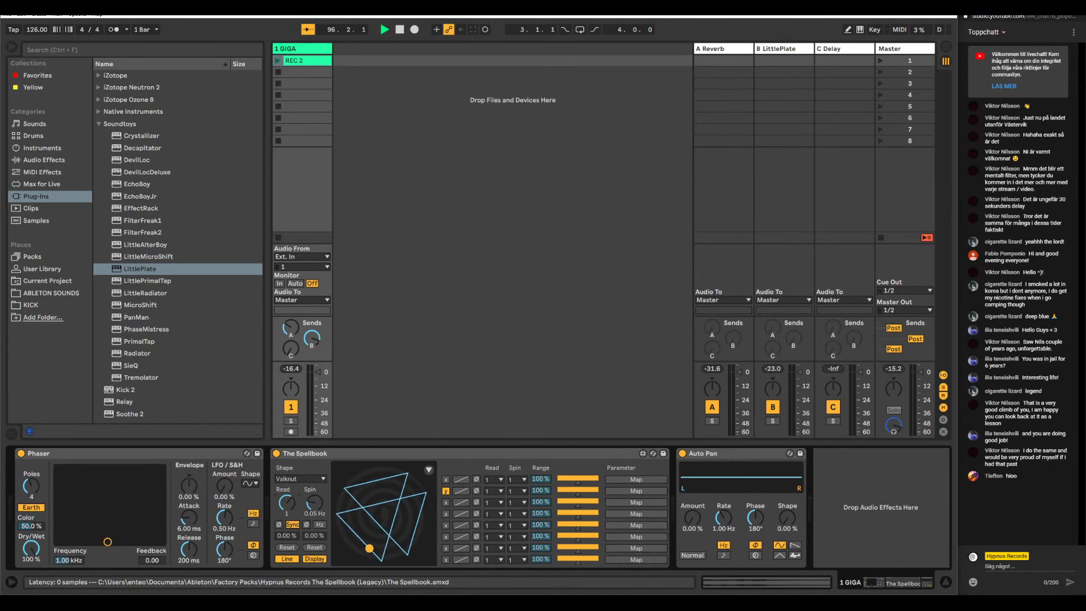
{"action": "left_click", "coordinate": [293, 525]}
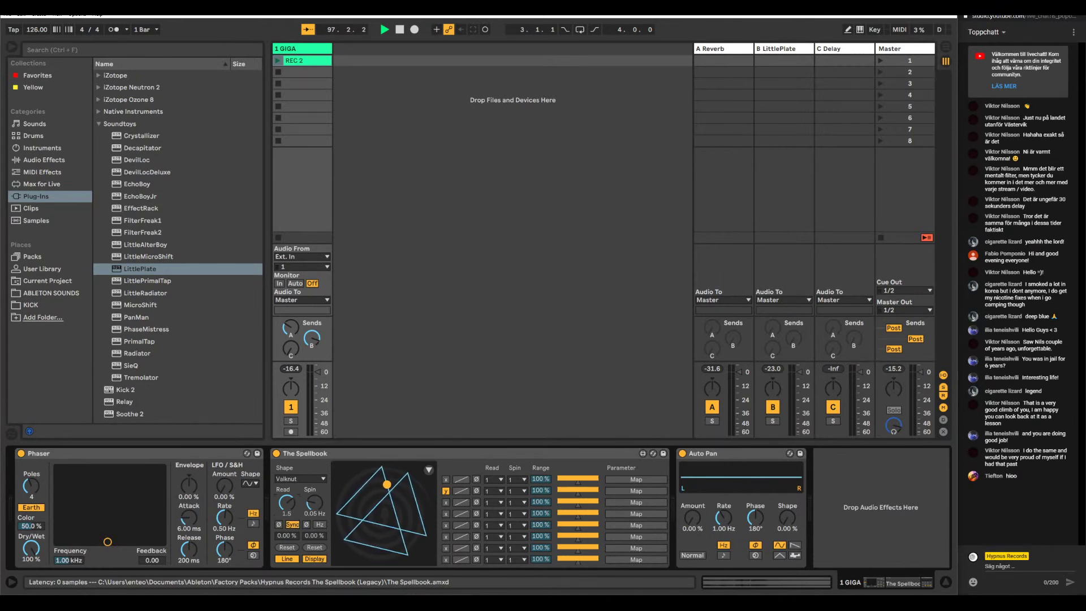
- Stop The Spellbook's Spin at 0.00 Hz, reset its angle, and set the Read rate to tempo sync at 1
{"action": "left_click_drag", "start_coordinate": [287, 536], "coordinate": [287, 511]}
{"action": "key", "text": "Delete"}
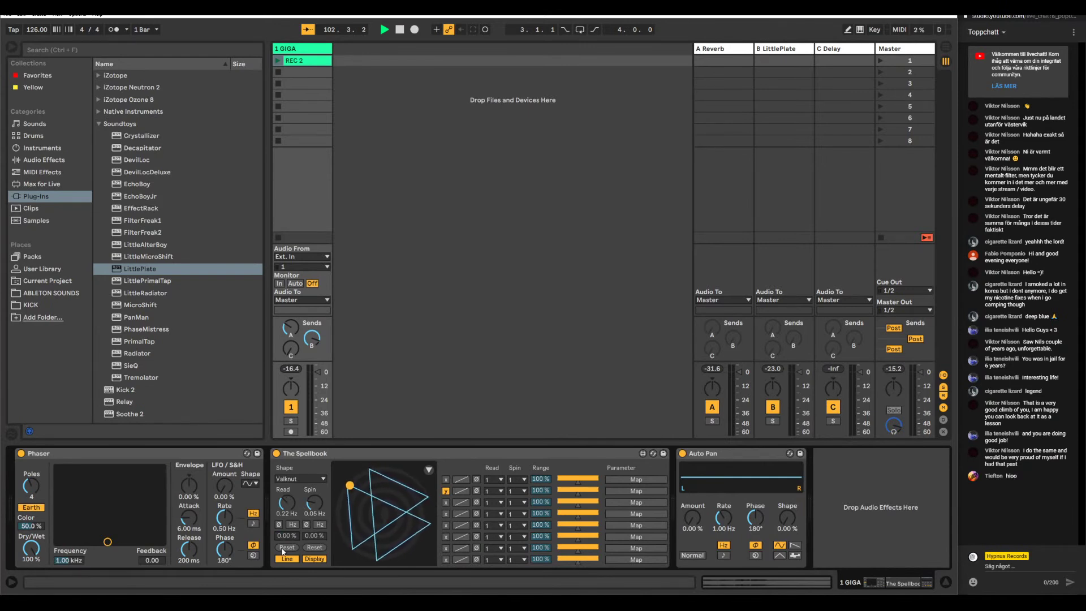
{"action": "left_click", "coordinate": [316, 506]}
{"action": "key", "text": "Delete"}
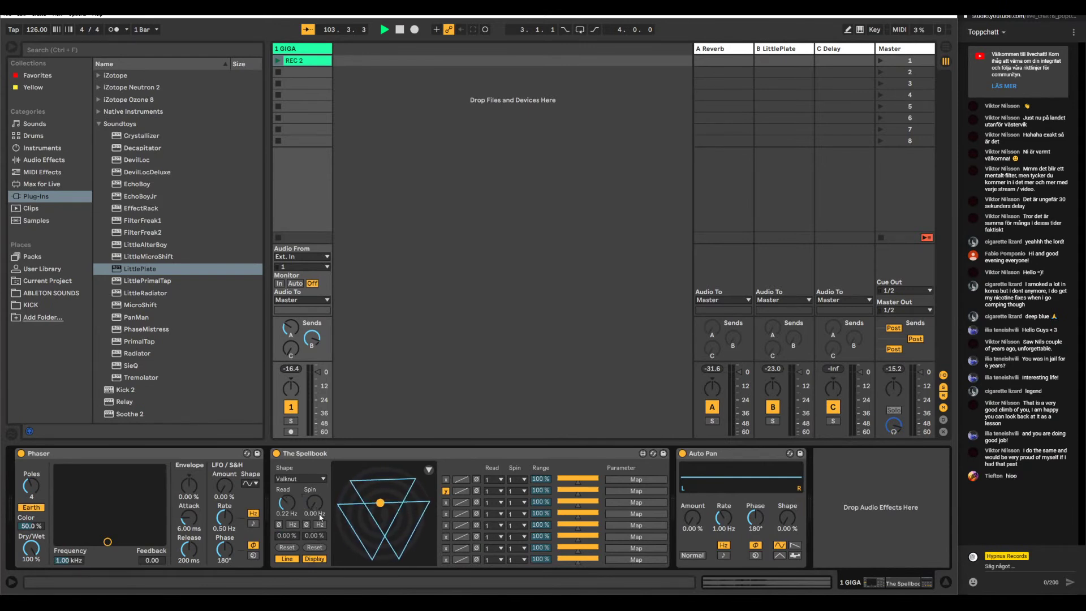
{"action": "left_click", "coordinate": [318, 549]}
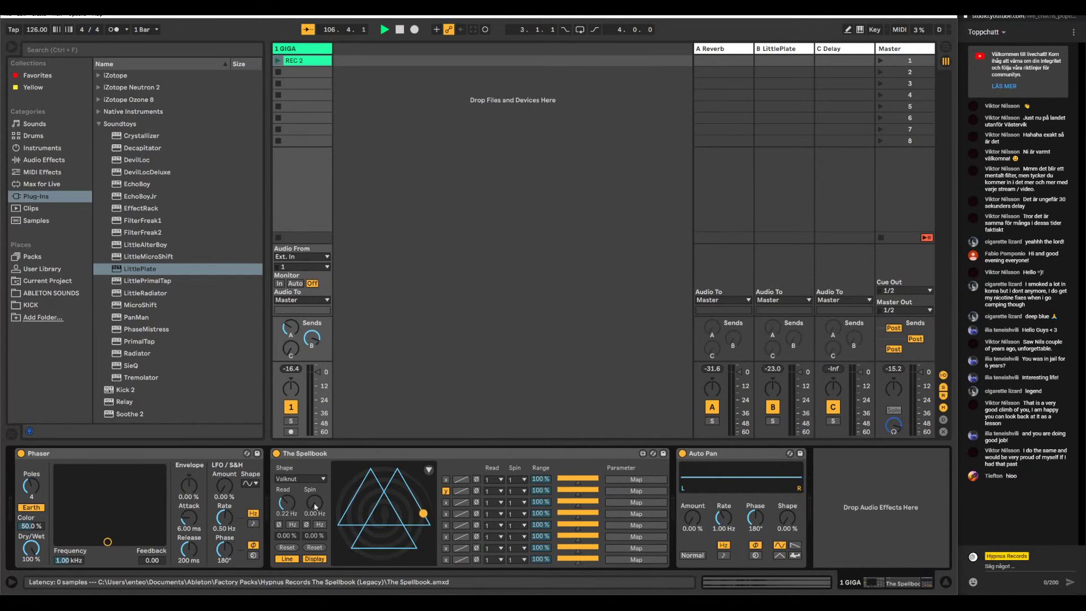
{"action": "left_click", "coordinate": [293, 524]}
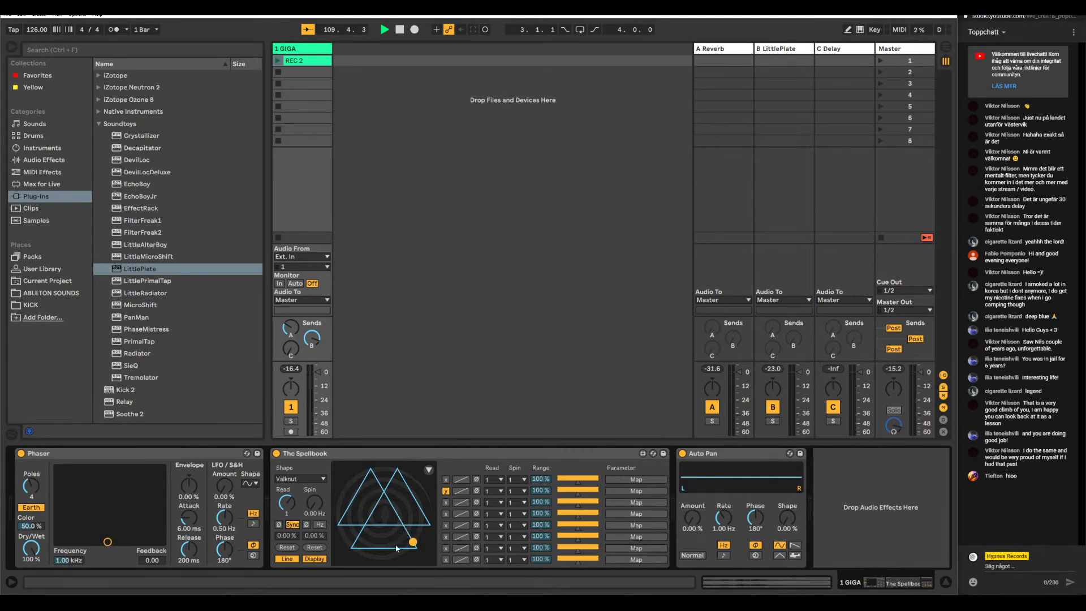
- Switch The Spellbook's Line mode to Lap and turn the Display off, and restore both settings
{"action": "left_click", "coordinate": [287, 557]}
{"action": "left_click", "coordinate": [316, 559]}
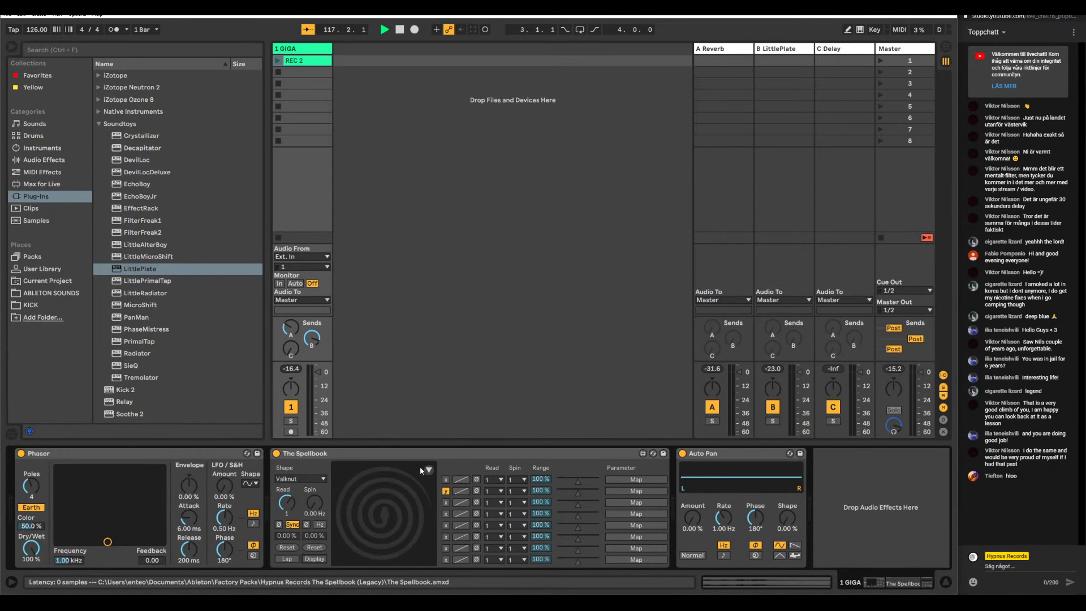
{"action": "left_click", "coordinate": [315, 559]}
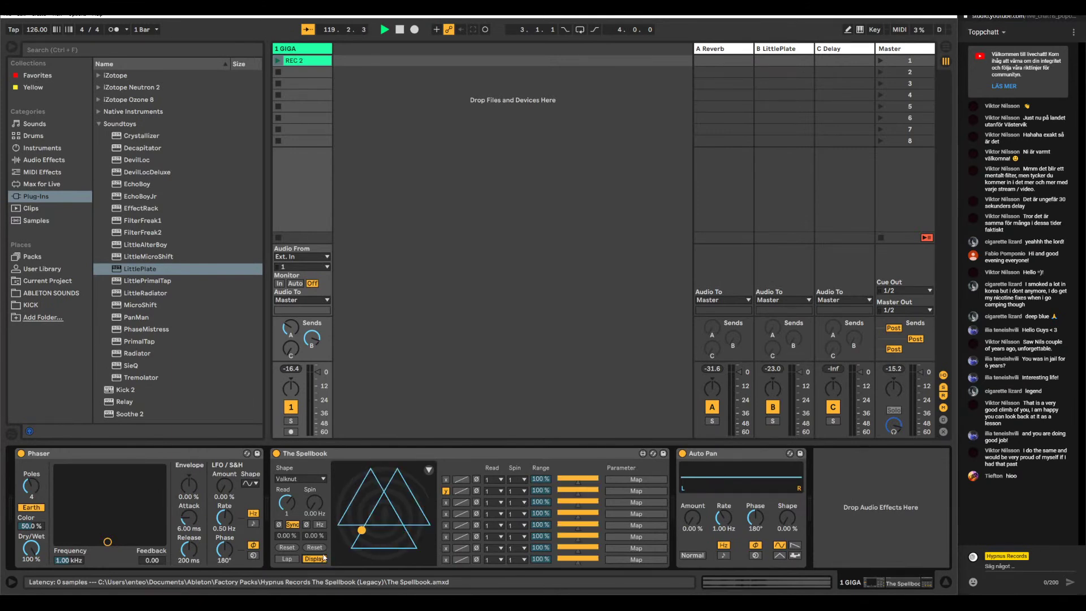
{"action": "left_click", "coordinate": [287, 559]}
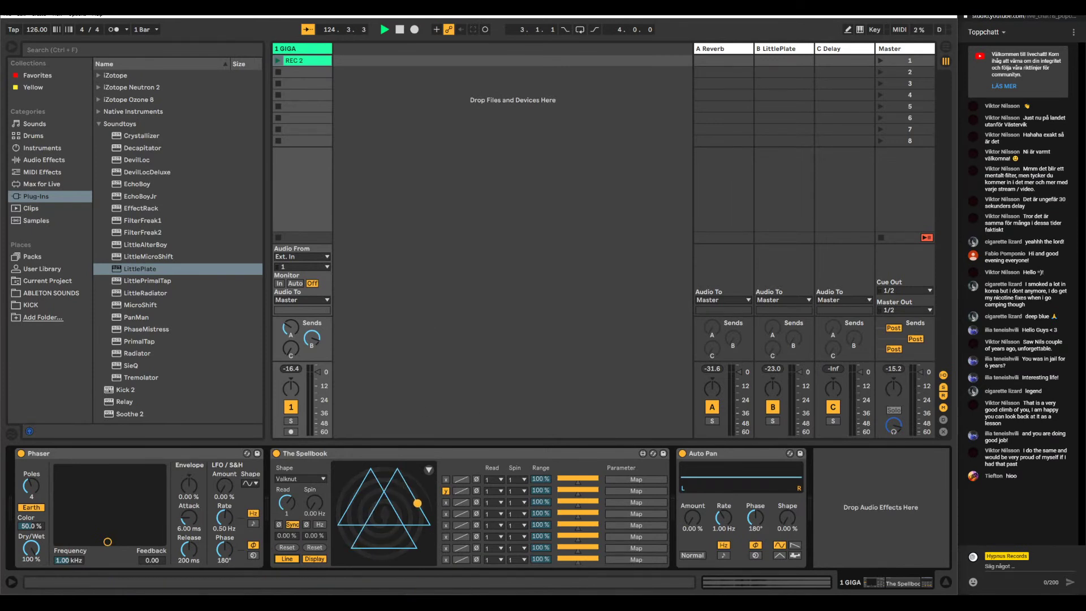
- Show the image of the previous Spellbook V14-BETA1 layout in the browser and minimize it
{"action": "key", "text": "alt+Tab"}
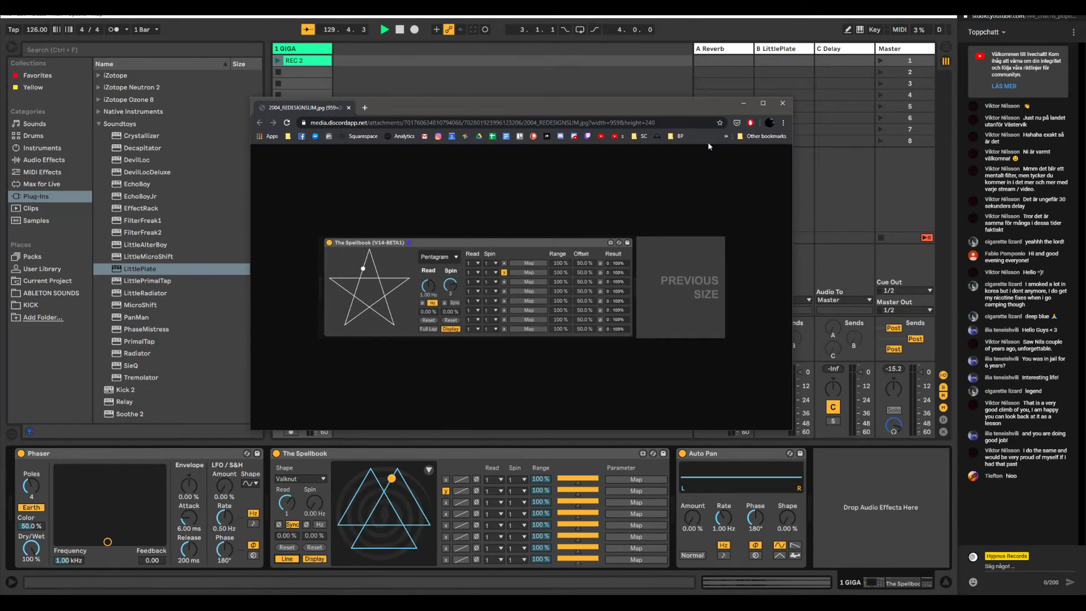
{"action": "left_click", "coordinate": [743, 106]}
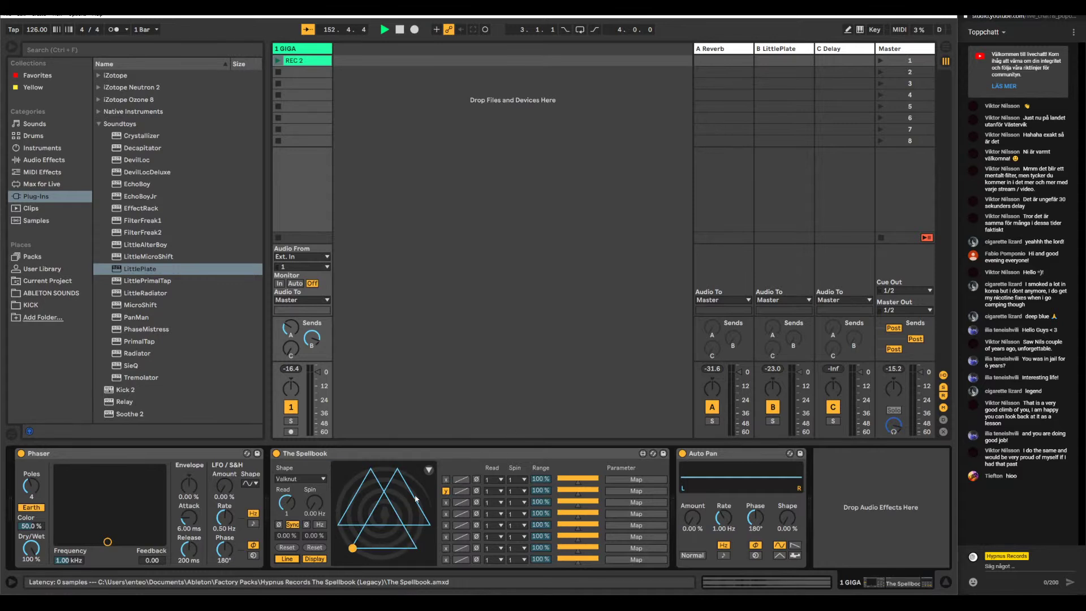
- Toggle the inversion and the folded curve of The Spellbook's first modulation row on and off
{"action": "left_click", "coordinate": [476, 479]}
{"action": "left_click", "coordinate": [476, 481]}
{"action": "left_click", "coordinate": [465, 480]}
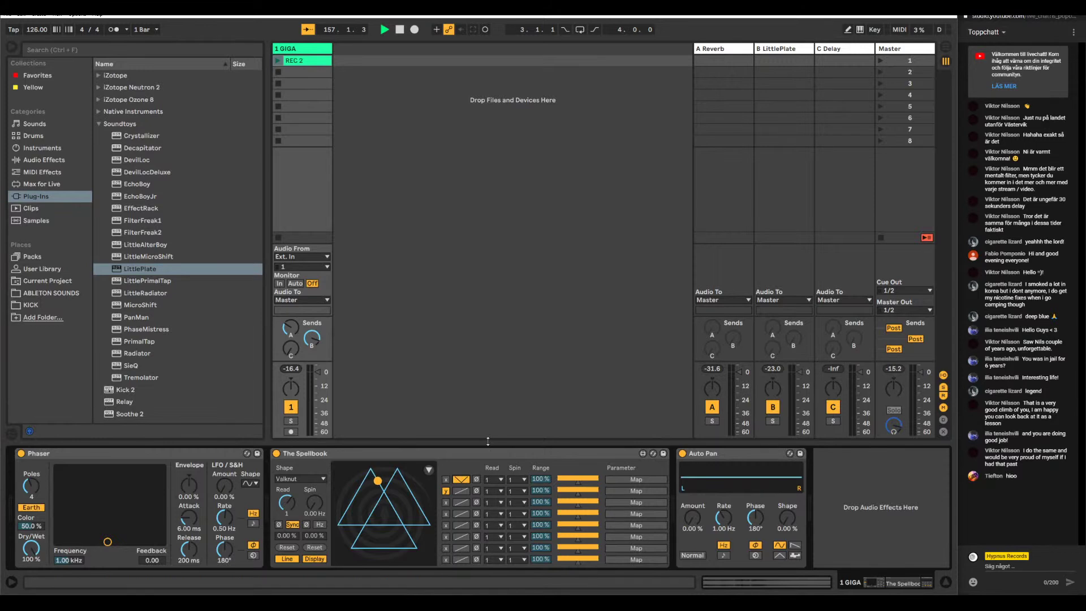
{"action": "left_click", "coordinate": [466, 480]}
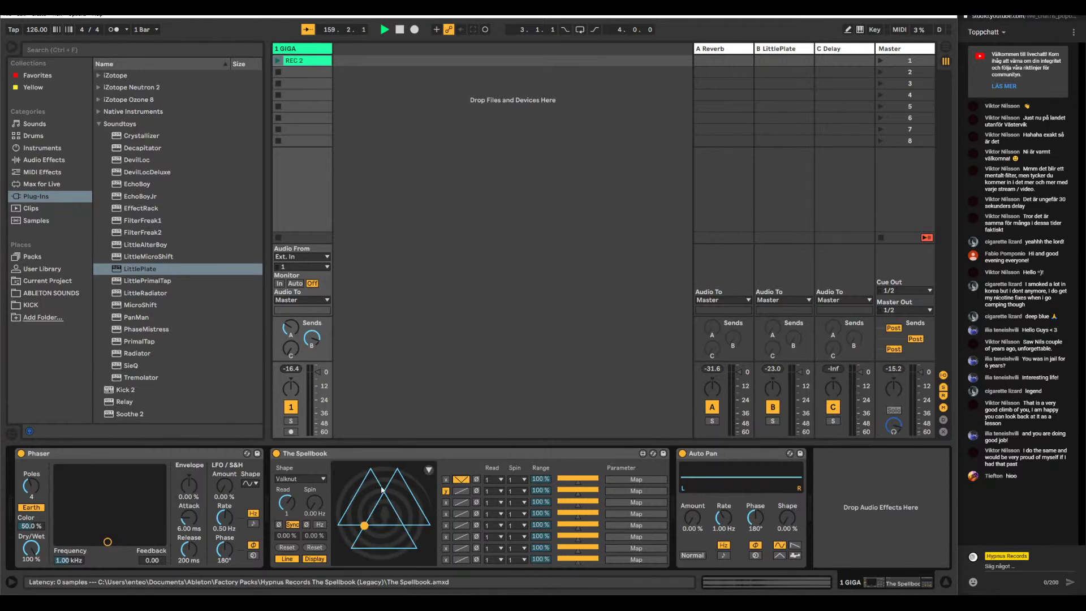
{"action": "left_click", "coordinate": [462, 480]}
- Show the Read multiplier options of the first modulation row, from 1/4 to phi, and keep it at 1
{"action": "left_click", "coordinate": [492, 479]}
{"action": "left_click", "coordinate": [513, 467]}
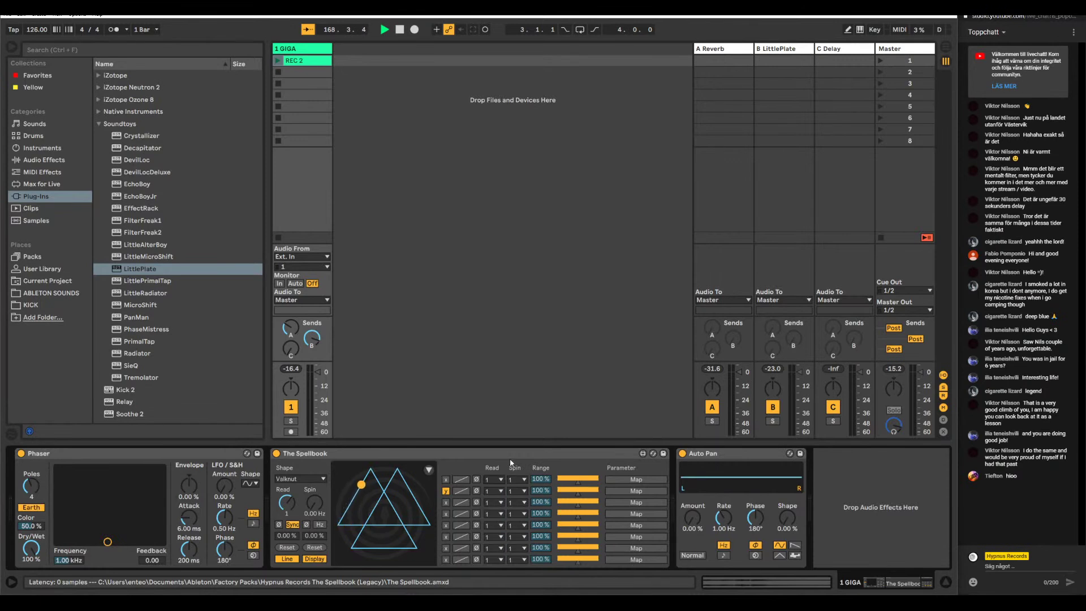
{"action": "left_click", "coordinate": [487, 478]}
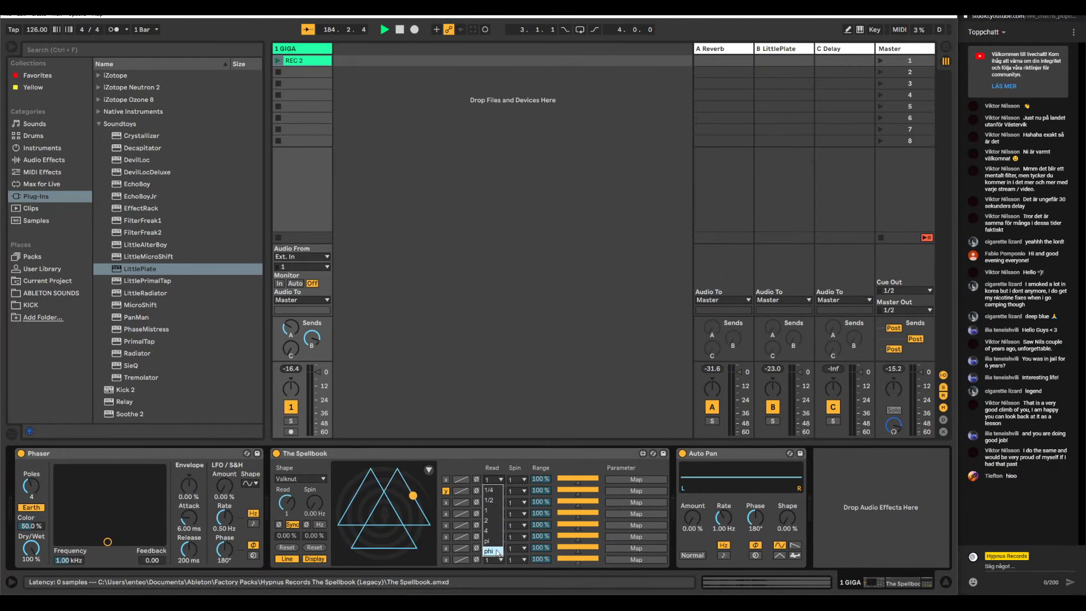
{"action": "left_click", "coordinate": [490, 510]}
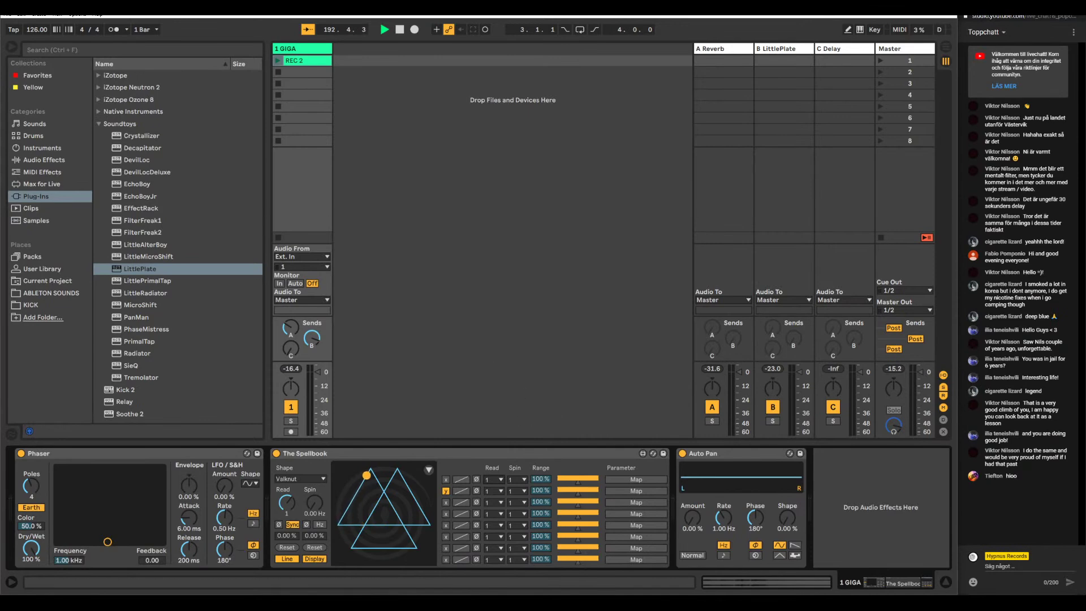
- Bring the browser image of the old Spellbook layout back and place it above the device to compare both designs
{"action": "key", "text": "alt+Tab"}
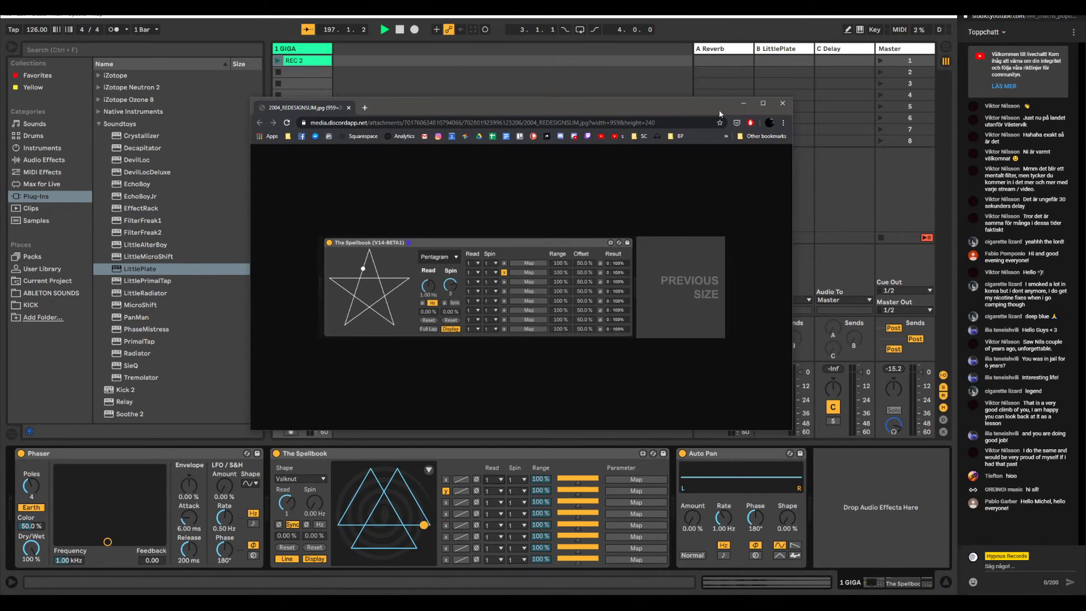
{"action": "left_click_drag", "start_coordinate": [612, 118], "coordinate": [600, 91]}
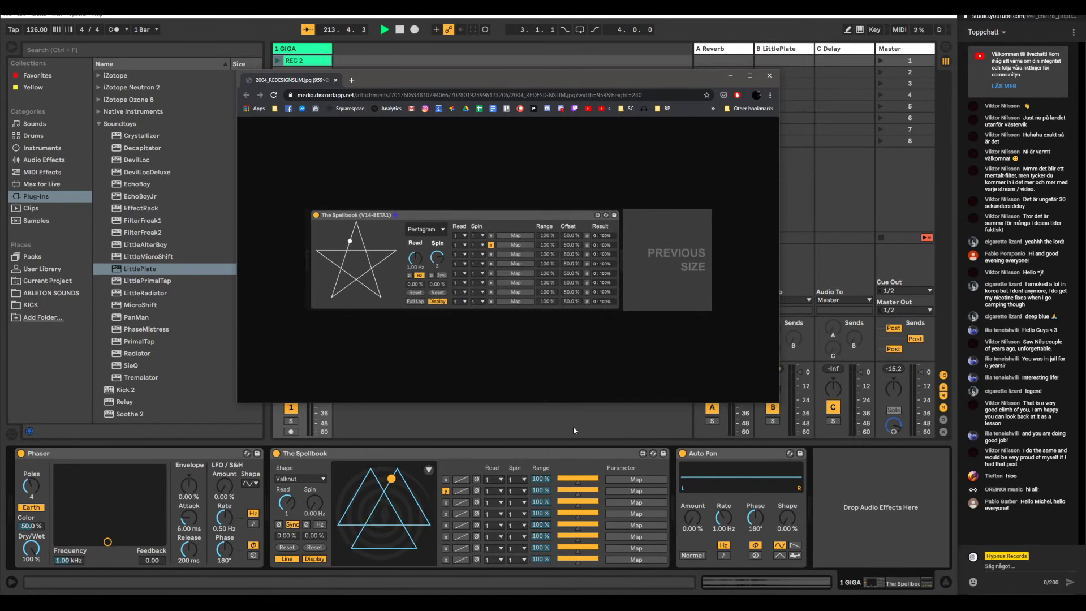
- Reduce the first row's range to 55.9 % with a low offset and map the row to Phaser's Dry/Wet
{"action": "left_click_drag", "start_coordinate": [540, 478], "coordinate": [541, 489]}
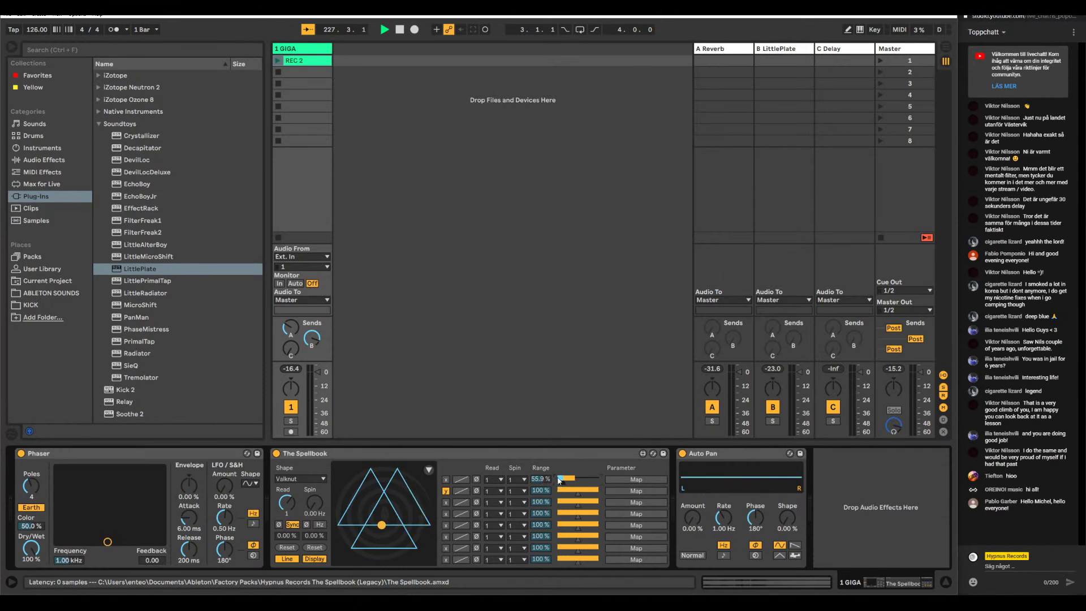
{"action": "left_click", "coordinate": [636, 479]}
{"action": "left_click", "coordinate": [23, 551]}
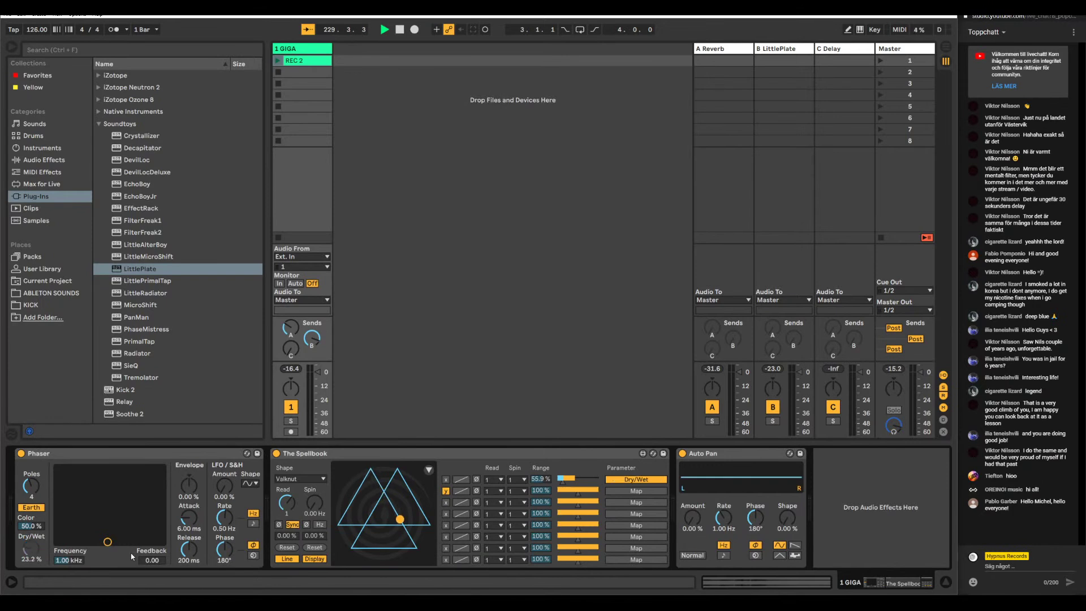
- Adjust the offset of the row mapped to Dry/Wet and raise its range to 90.6 %
{"action": "left_click", "coordinate": [32, 559]}
{"action": "left_click", "coordinate": [33, 560]}
{"action": "left_click_drag", "start_coordinate": [561, 481], "coordinate": [561, 468]}
{"action": "left_click_drag", "start_coordinate": [540, 478], "coordinate": [540, 470]}
{"action": "left_click", "coordinate": [28, 563]}
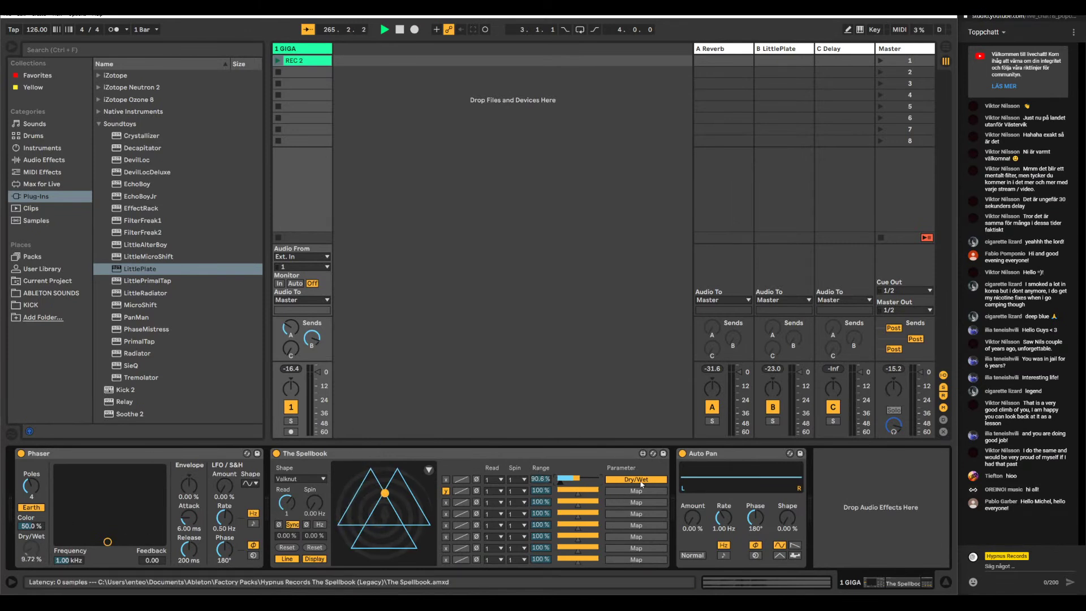
- Remove the Dry/Wet mapping, restore Phaser's Dry/Wet to 100 %, and reset the first row's range to 100 %
{"action": "left_click", "coordinate": [446, 479]}
{"action": "left_click_drag", "start_coordinate": [27, 556], "coordinate": [26, 509]}
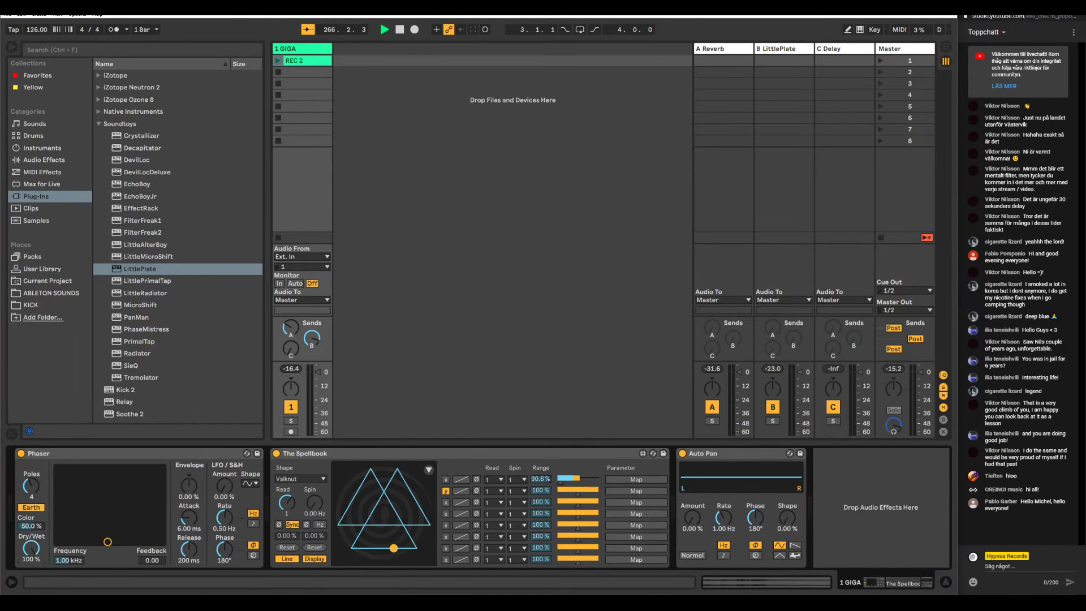
{"action": "left_click_drag", "start_coordinate": [577, 478], "coordinate": [576, 458]}
- Map The Spellbook's first row to Phaser's Frequency and its second row to Phaser's Feedback
{"action": "left_click", "coordinate": [628, 479]}
{"action": "left_click", "coordinate": [71, 560]}
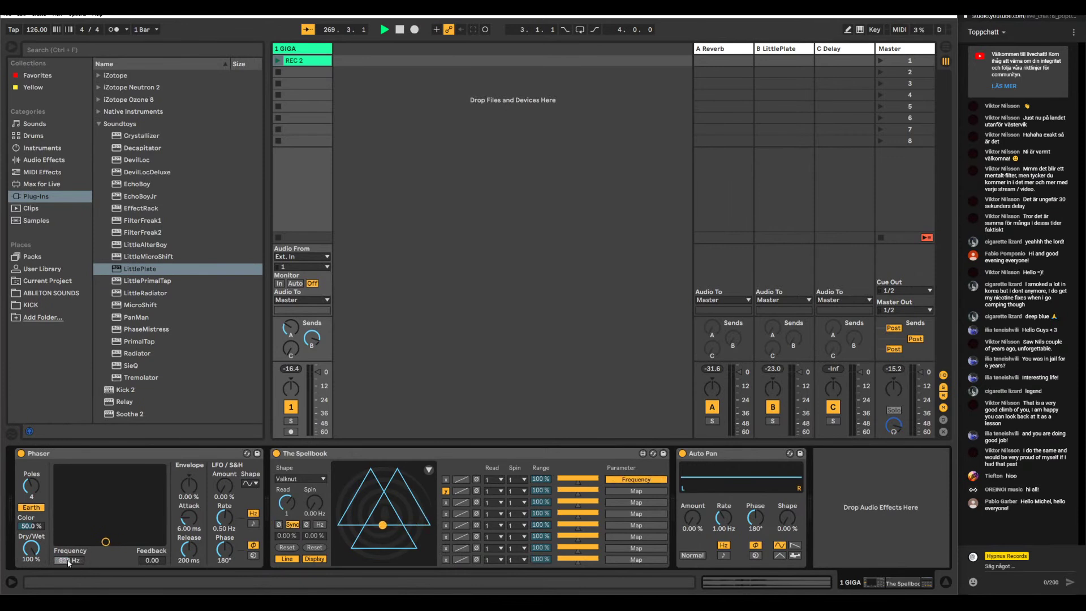
{"action": "left_click", "coordinate": [653, 490]}
{"action": "left_click", "coordinate": [151, 560]}
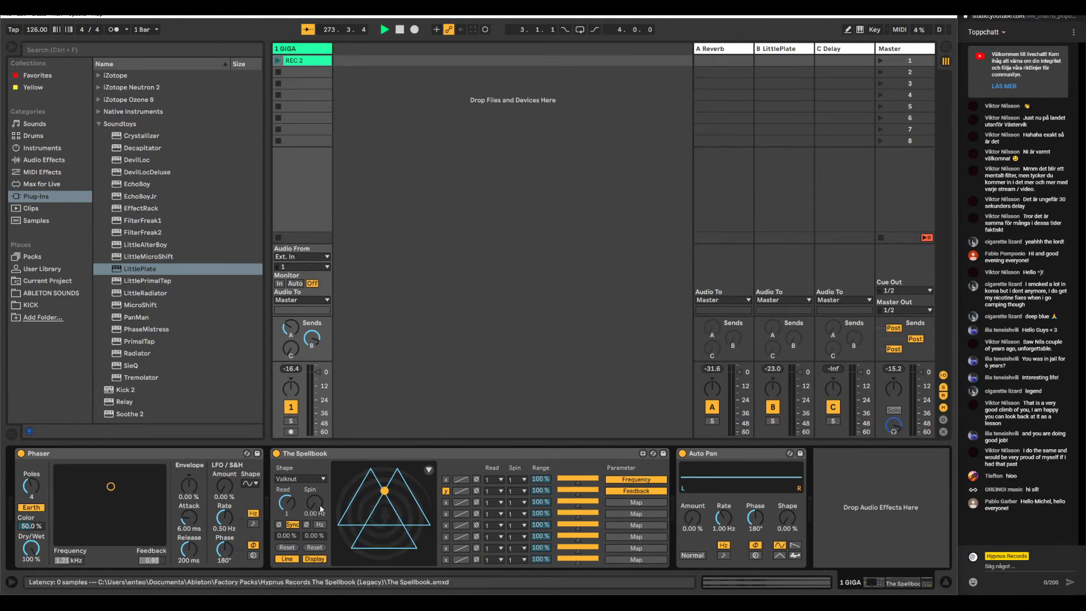
- Play the REC 2 clip and set Auto Pan's Amount to 100 % and its Rate to 0.09 Hz
{"action": "left_click", "coordinate": [277, 61]}
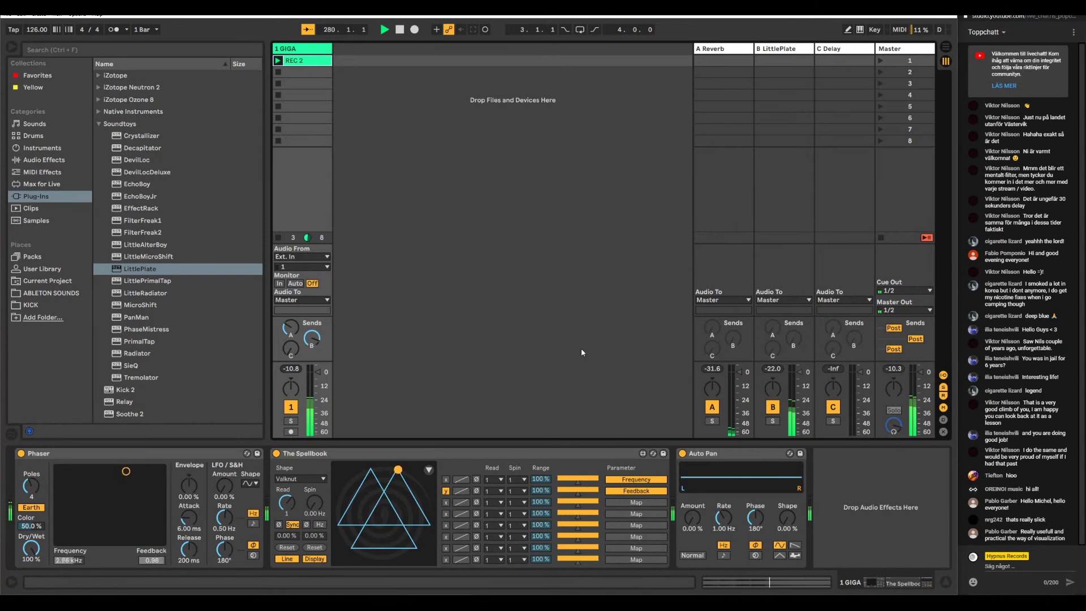
{"action": "left_click_drag", "start_coordinate": [692, 517], "coordinate": [692, 470]}
{"action": "left_click_drag", "start_coordinate": [723, 517], "coordinate": [723, 554]}
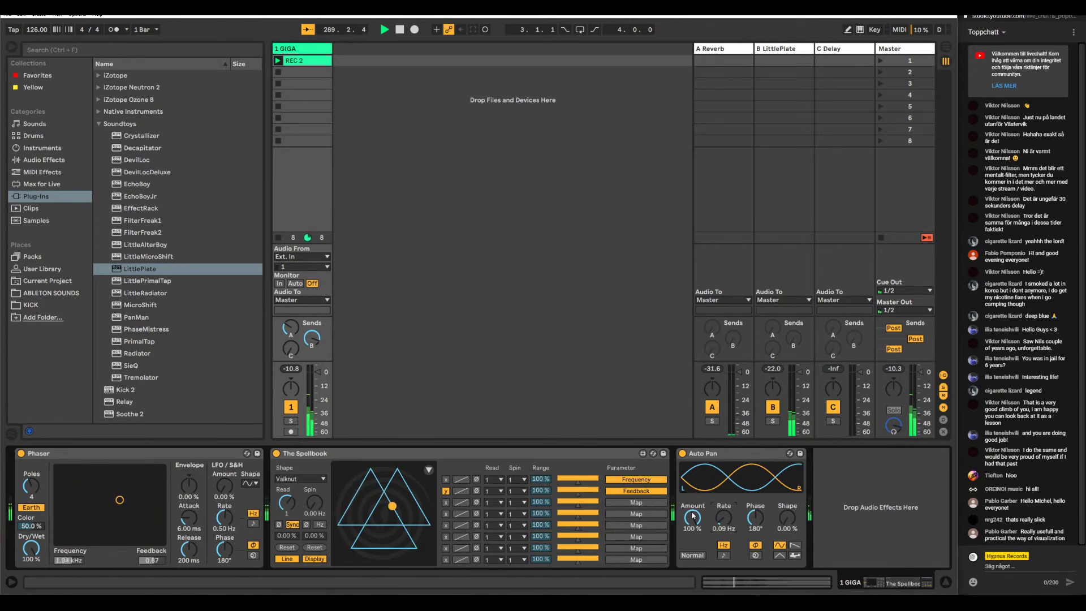
- Map The Spellbook's third row to the first row's own range (Range 1)
{"action": "left_click", "coordinate": [635, 502]}
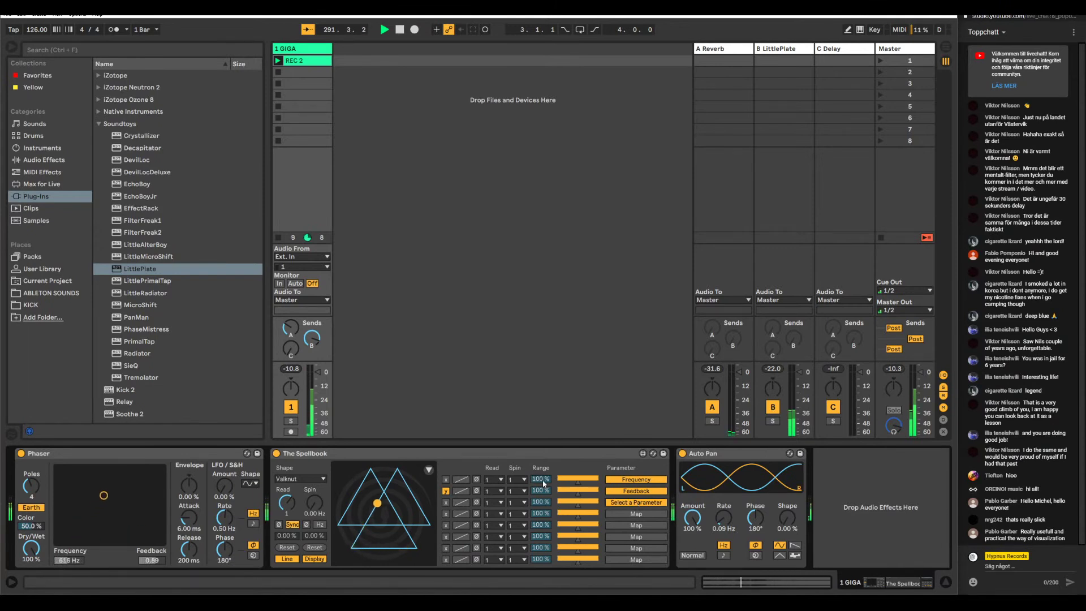
{"action": "left_click_drag", "start_coordinate": [542, 482], "coordinate": [542, 495]}
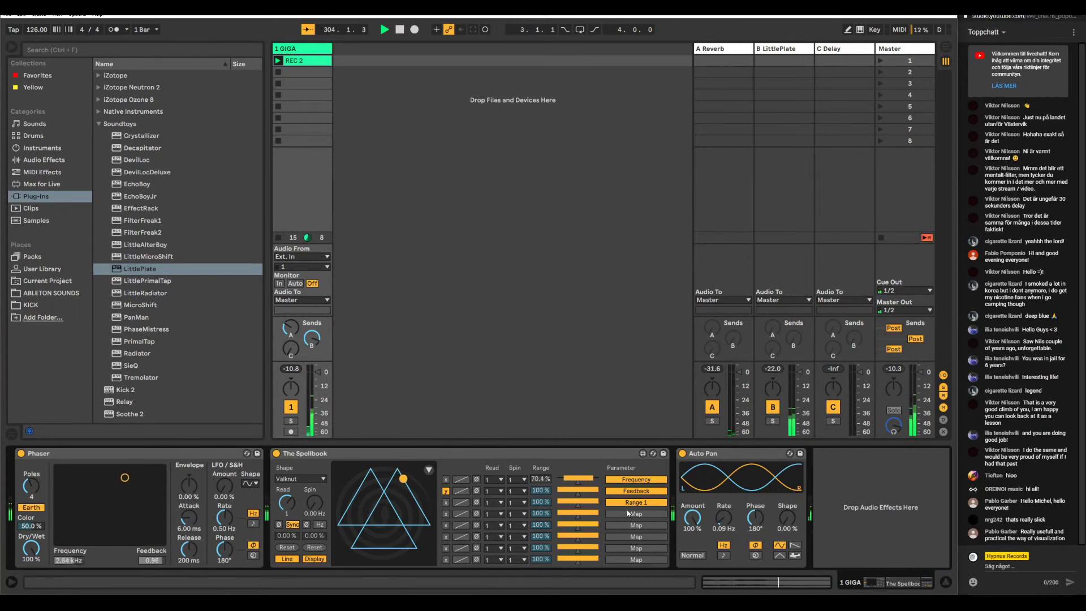
- Map the fourth row to The Spellbook's Spin Freq, limit its range to 33.9 %, and switch its axis to y
{"action": "left_click", "coordinate": [313, 507]}
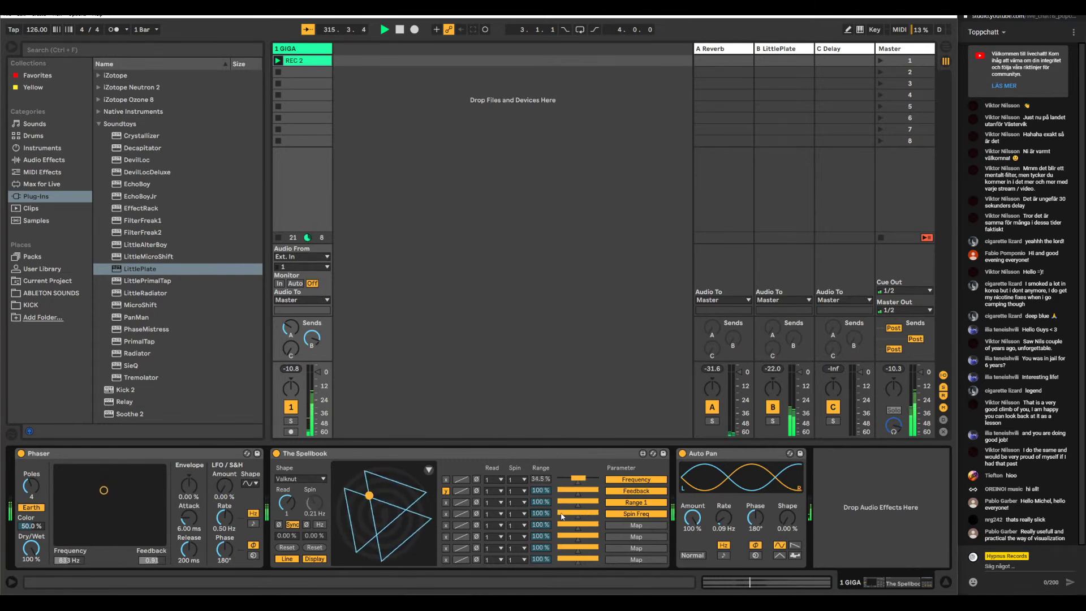
{"action": "left_click_drag", "start_coordinate": [551, 515], "coordinate": [581, 512]}
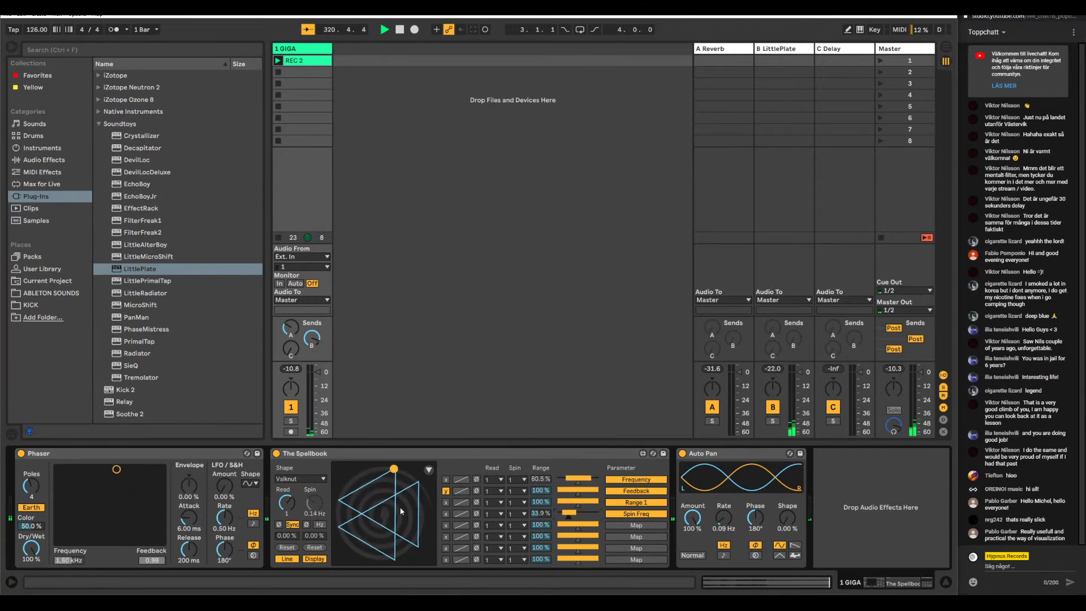
{"action": "left_click", "coordinate": [446, 513]}
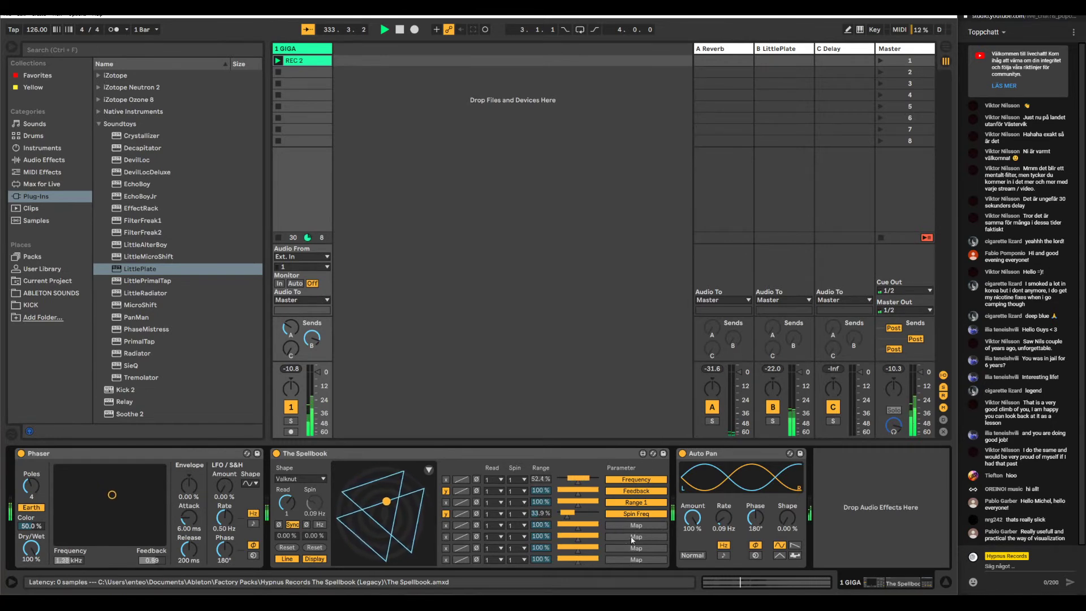
- Map the fifth row to Auto Pan's Phase with a Read multiplier of 4, and the sixth row to Offset 1
{"action": "left_click", "coordinate": [755, 518]}
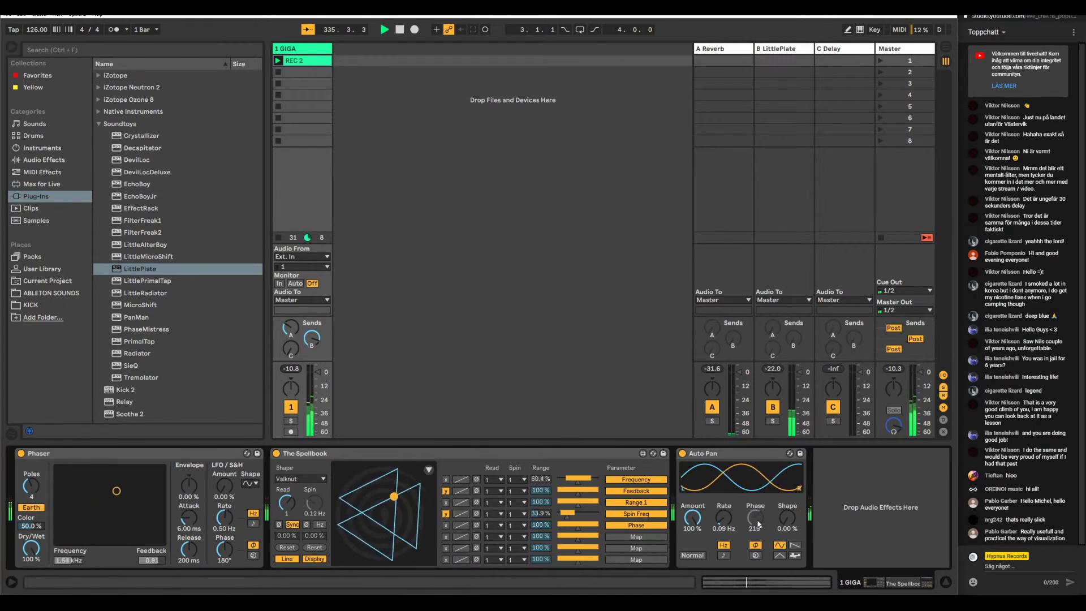
{"action": "left_click", "coordinate": [499, 526]}
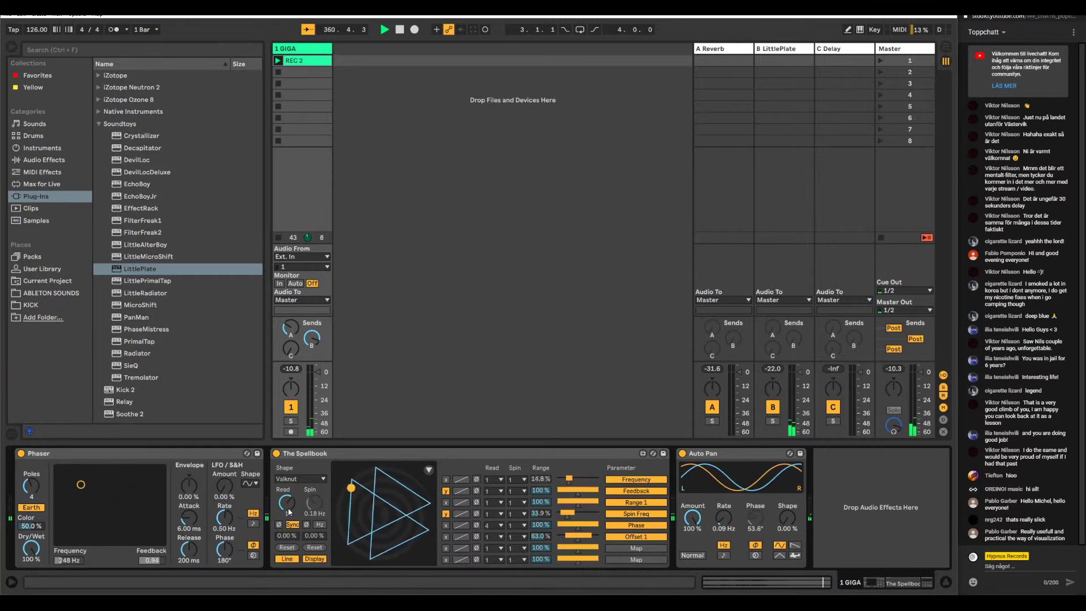
- Apply the folded curve to the Range 1 and Frequency rows and invert the Frequency row
{"action": "left_click", "coordinate": [462, 502]}
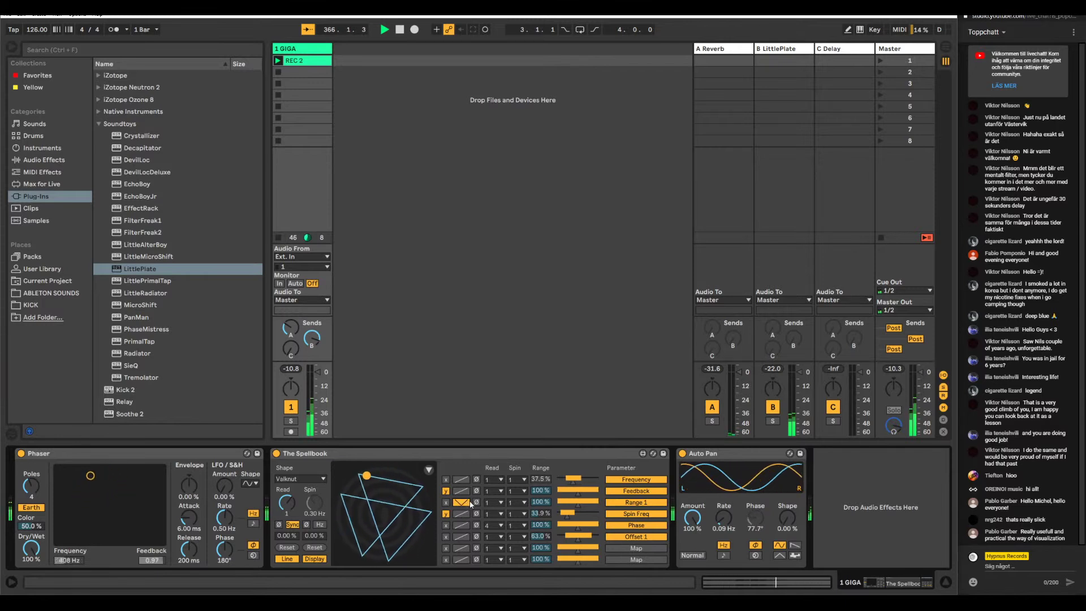
{"action": "left_click", "coordinate": [462, 480]}
{"action": "left_click", "coordinate": [476, 480]}
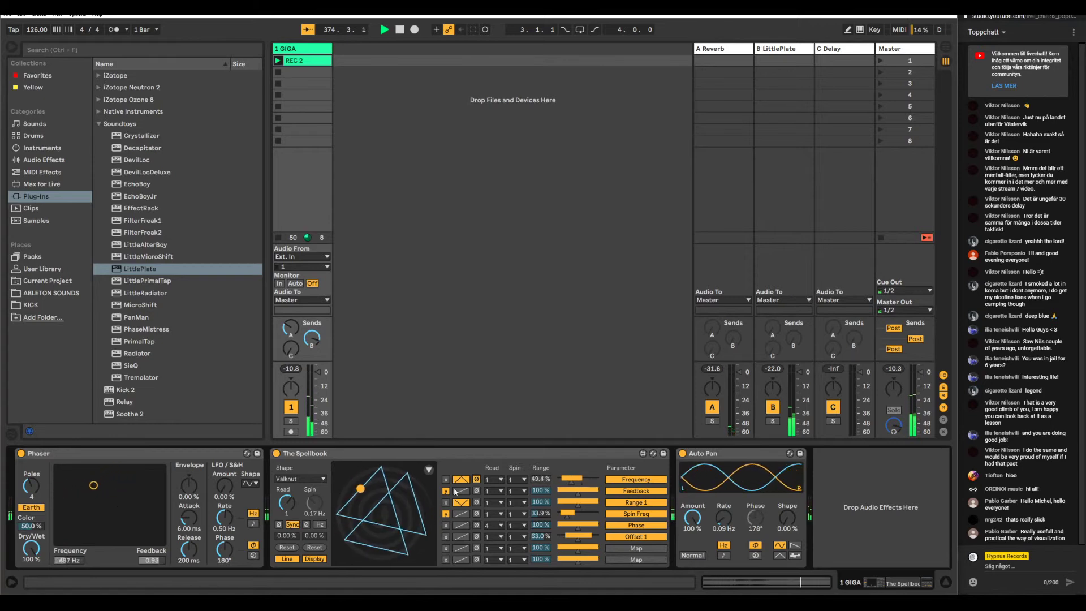
- Set the Feedback row's Read multiplier to 1/4 and the Phase row's Spin multiplier to 1/4
{"action": "left_click", "coordinate": [496, 491]}
{"action": "left_click", "coordinate": [495, 501]}
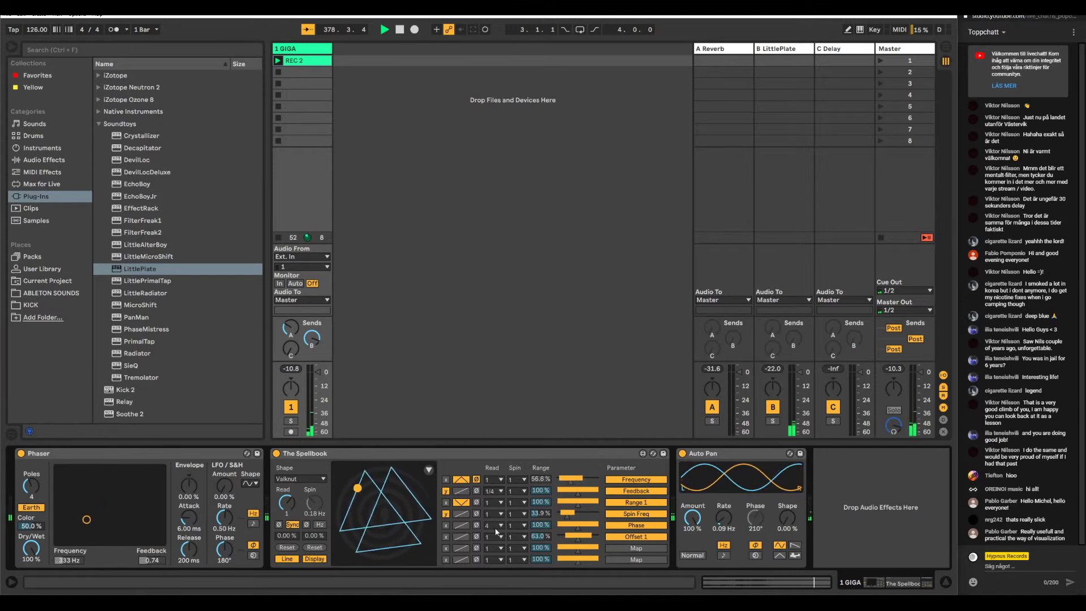
{"action": "left_click", "coordinate": [513, 525]}
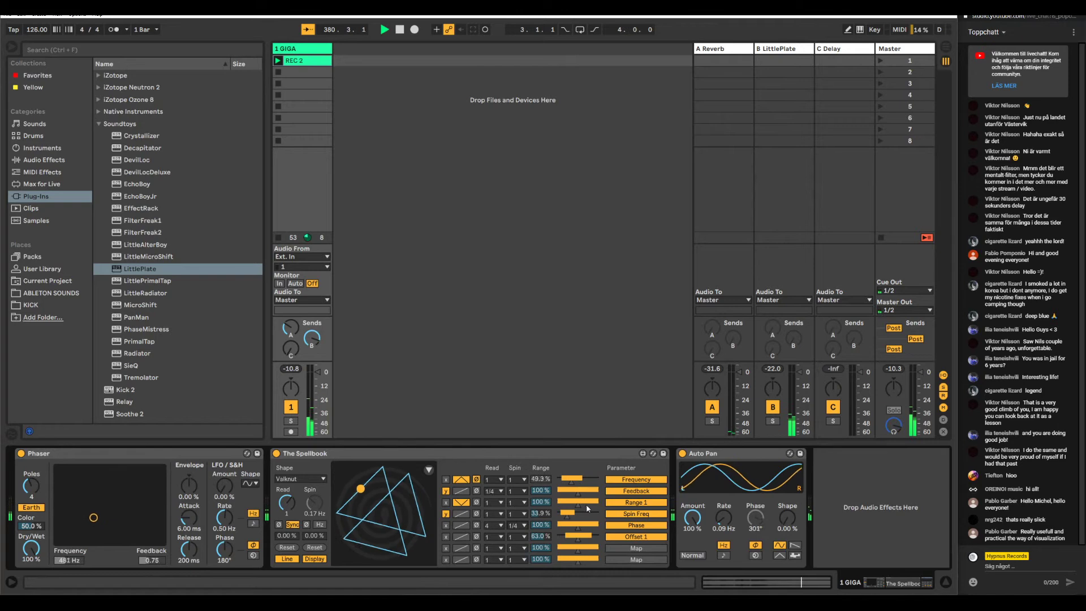
- Set the Phase row's Spin multiplier to 1/2
{"action": "left_click", "coordinate": [516, 525]}
{"action": "left_click", "coordinate": [520, 547]}
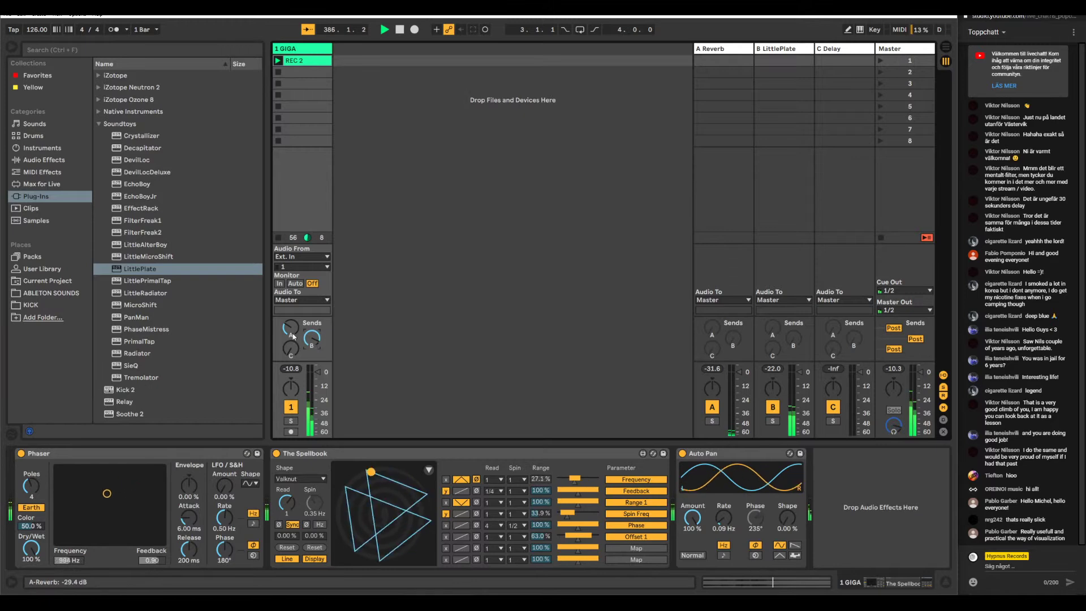
- Add a Reverb after Auto Pan and map the seventh row to its Dry/Wet with a Read multiplier of 1/2
{"action": "left_click", "coordinate": [38, 161]}
{"action": "scroll", "coordinate": [168, 333], "scroll_direction": "down", "scroll_amount": 3}
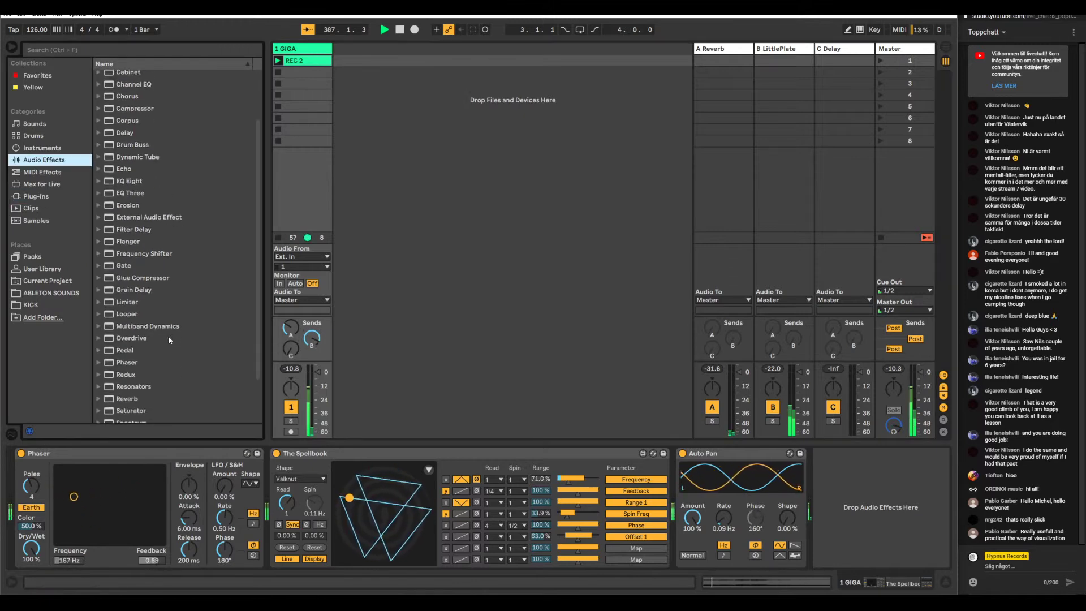
{"action": "left_click_drag", "start_coordinate": [147, 386], "coordinate": [874, 485]}
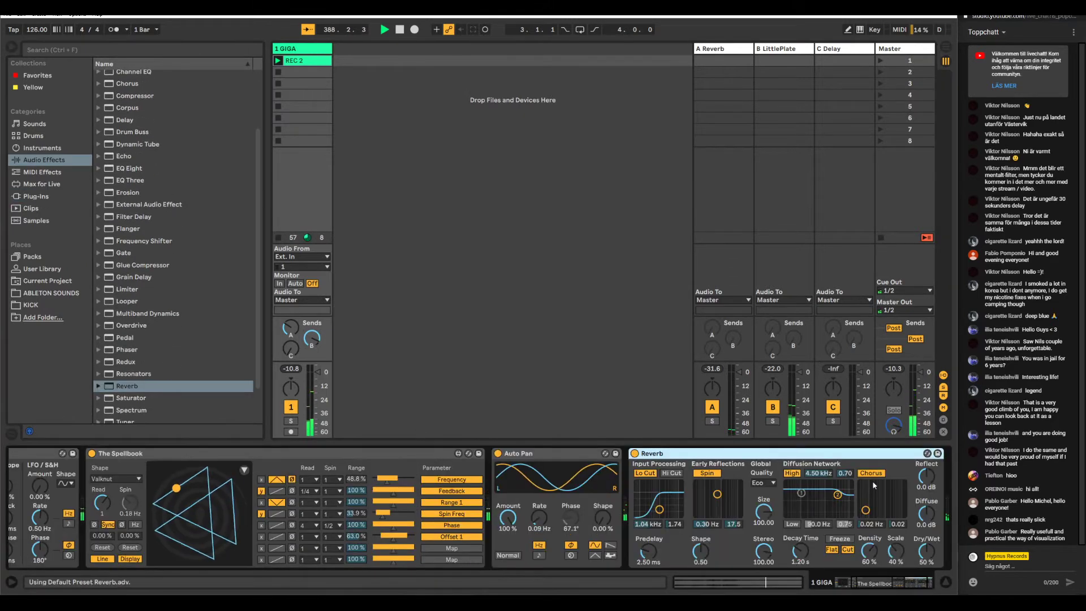
{"action": "left_click", "coordinate": [450, 548]}
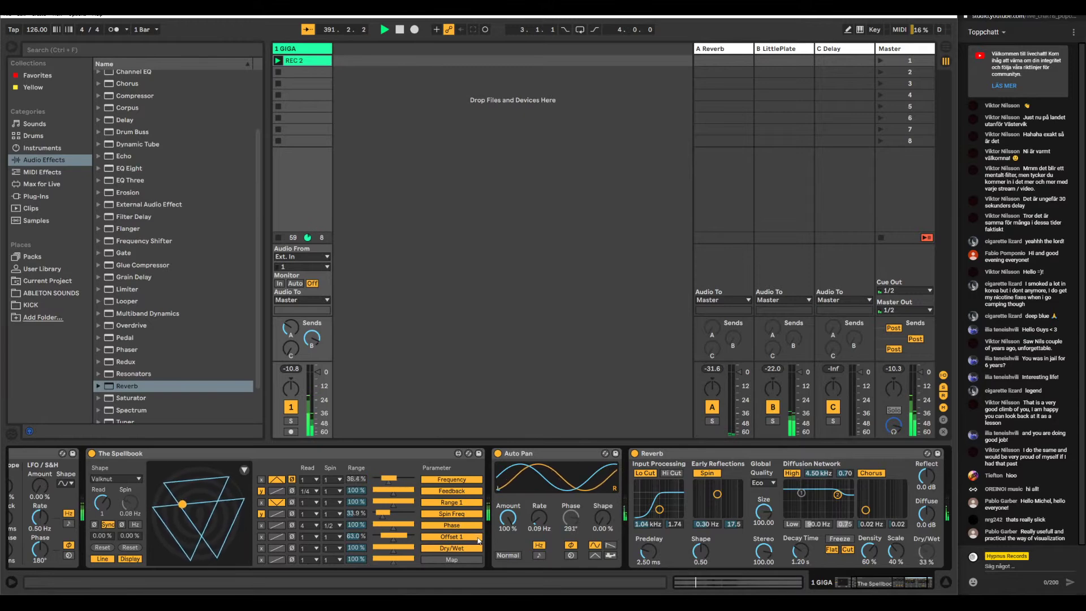
{"action": "left_click", "coordinate": [309, 552]}
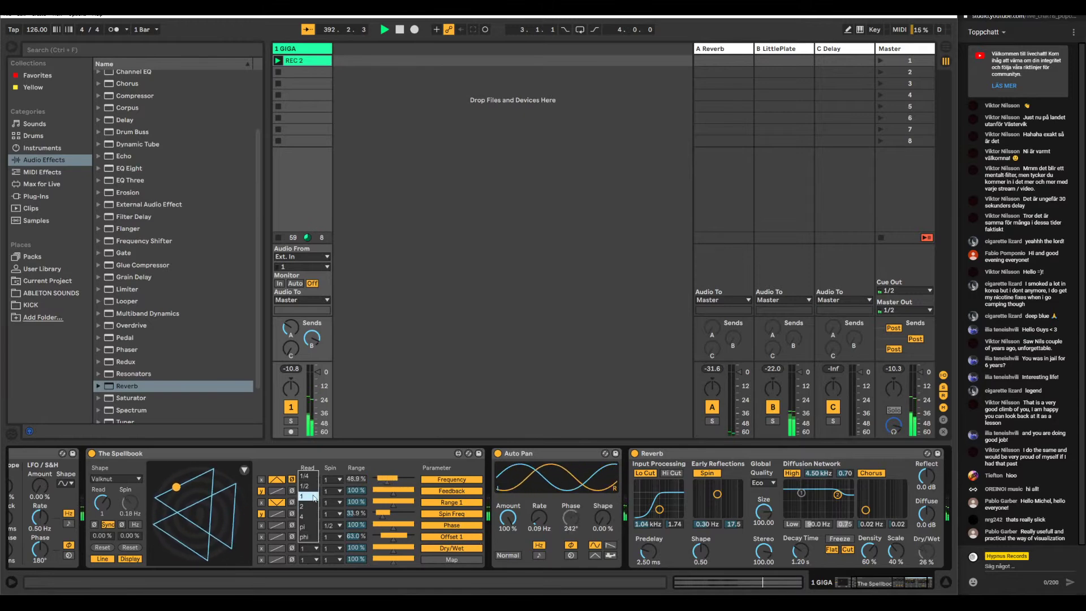
{"action": "left_click", "coordinate": [310, 487]}
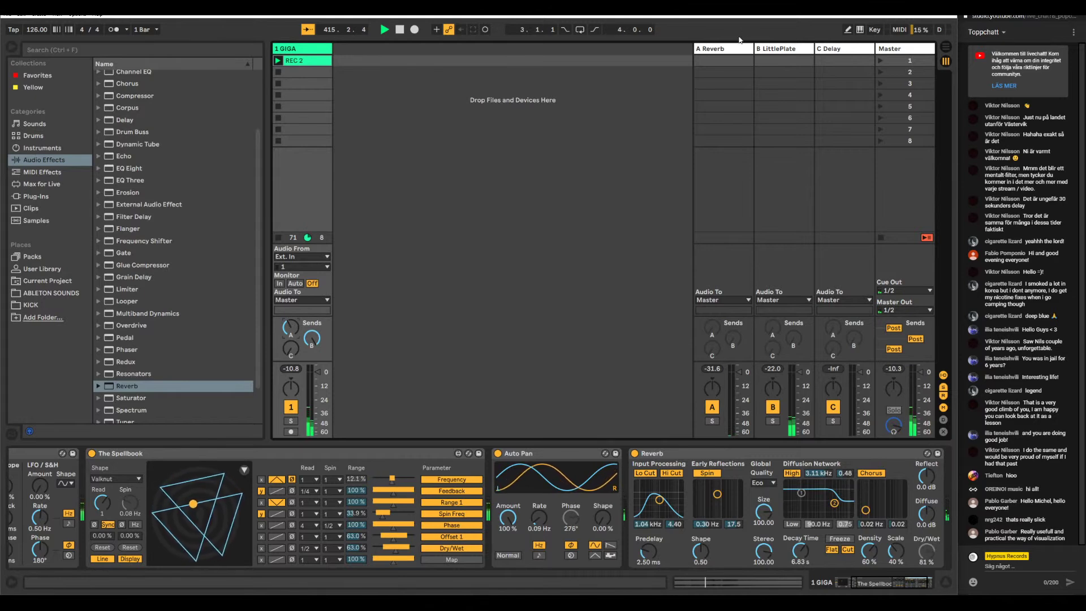
- Raise the GIGA track's send to the Delay return, and set that Delay to synced 5 left, 3 right and 38 % feedback
{"action": "left_click_drag", "start_coordinate": [291, 353], "coordinate": [291, 340]}
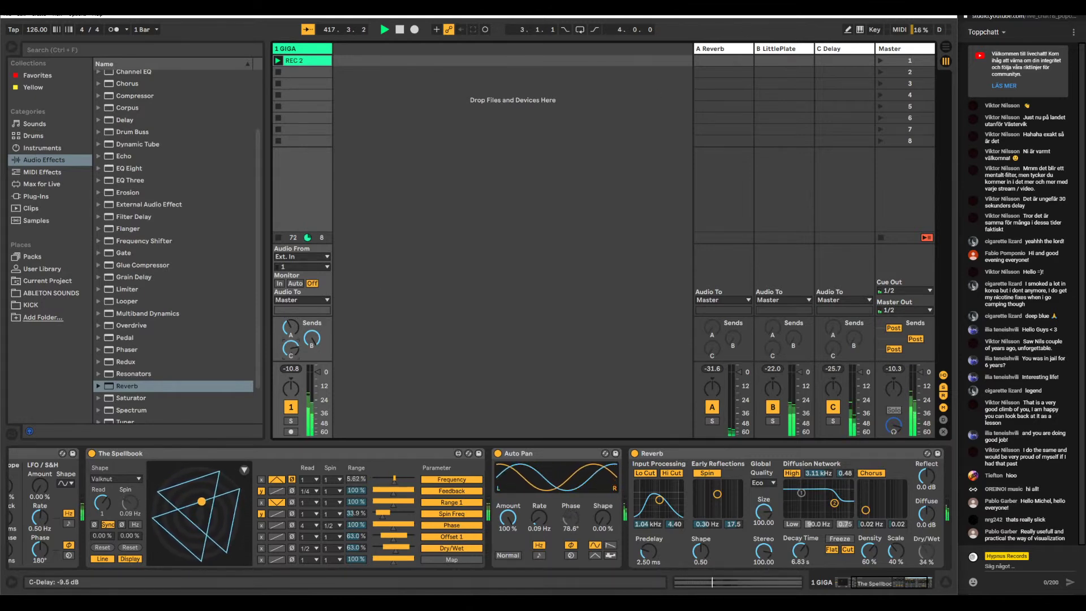
{"action": "left_click", "coordinate": [856, 51]}
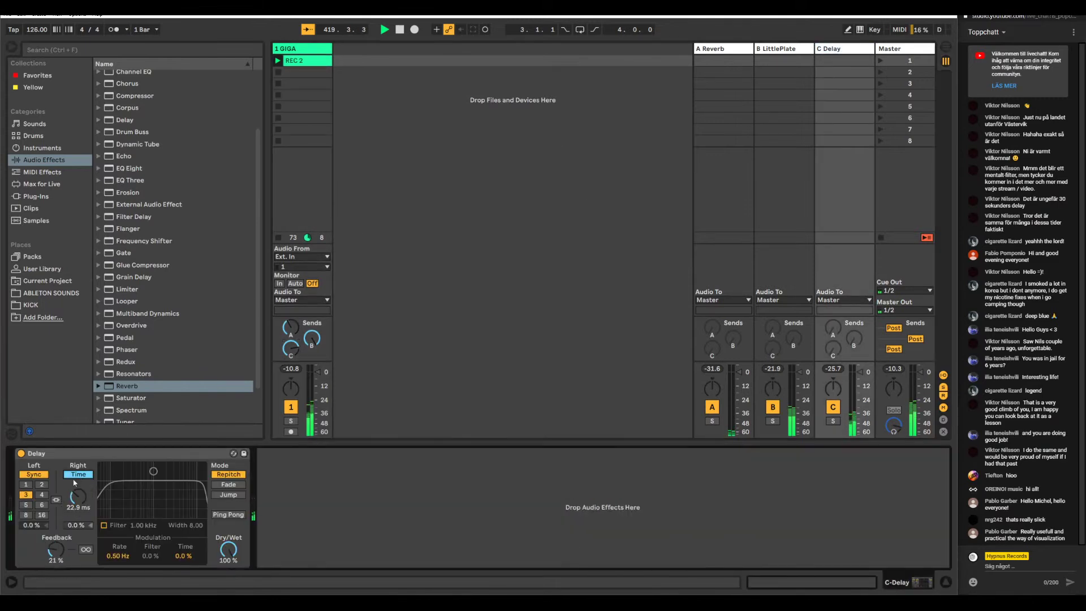
{"action": "left_click", "coordinate": [70, 505]}
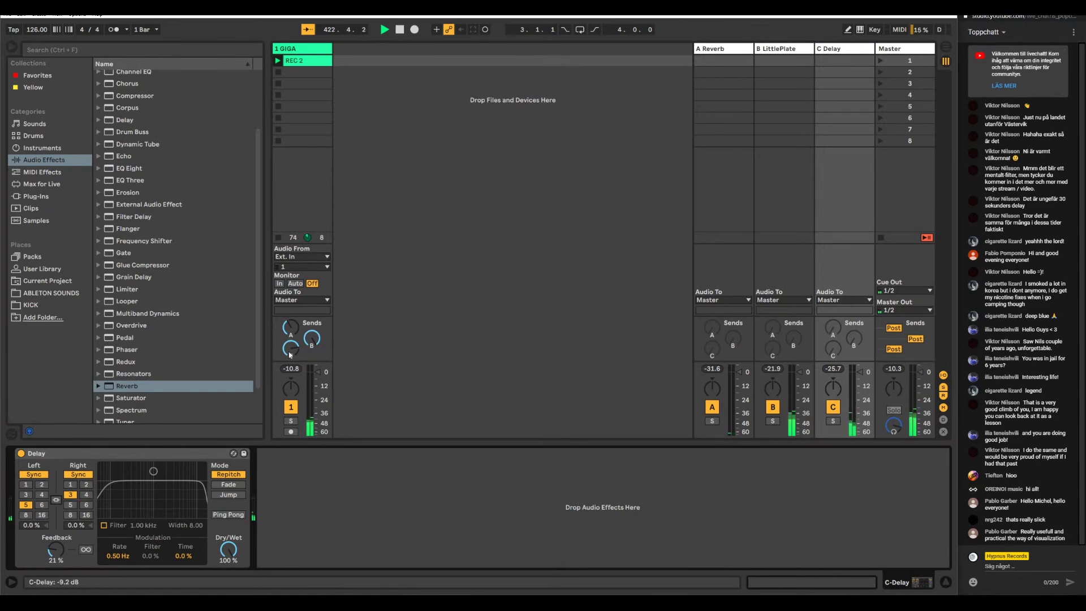
{"action": "left_click_drag", "start_coordinate": [290, 355], "coordinate": [289, 349]}
{"action": "left_click_drag", "start_coordinate": [55, 549], "coordinate": [55, 548]}
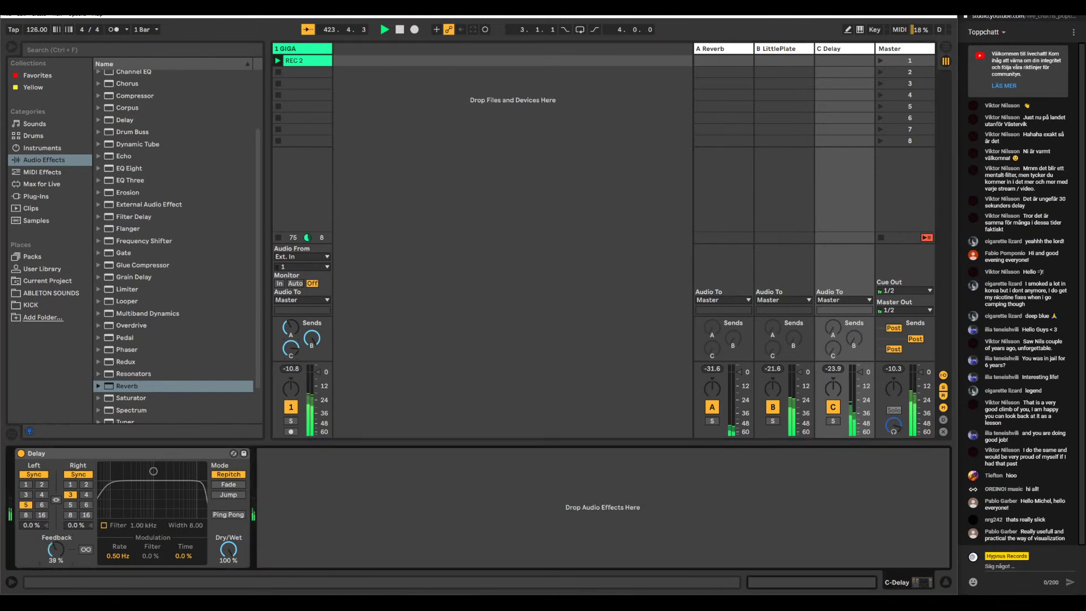
- Return to the GIGA track's devices and map The Spellbook's eighth row to Auto Pan's Amount
{"action": "left_click", "coordinate": [311, 43]}
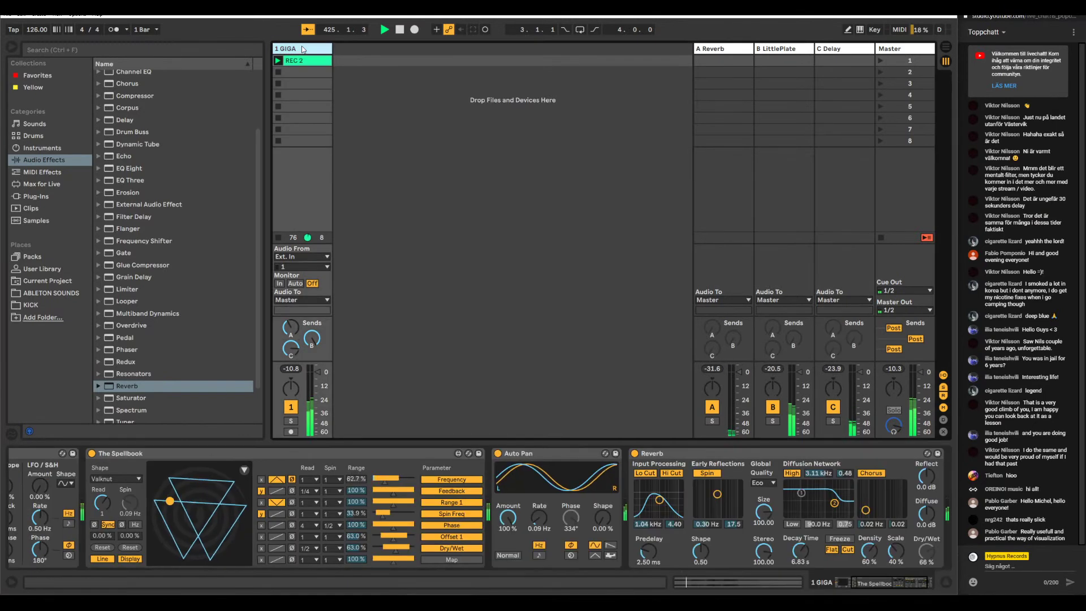
{"action": "left_click", "coordinate": [430, 561]}
{"action": "left_click", "coordinate": [507, 518]}
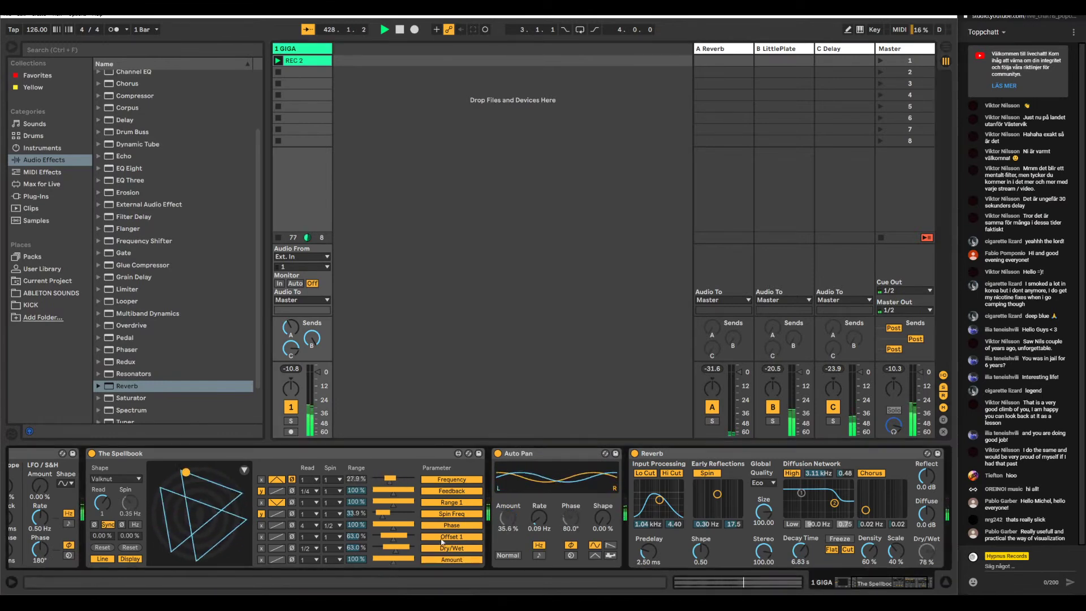
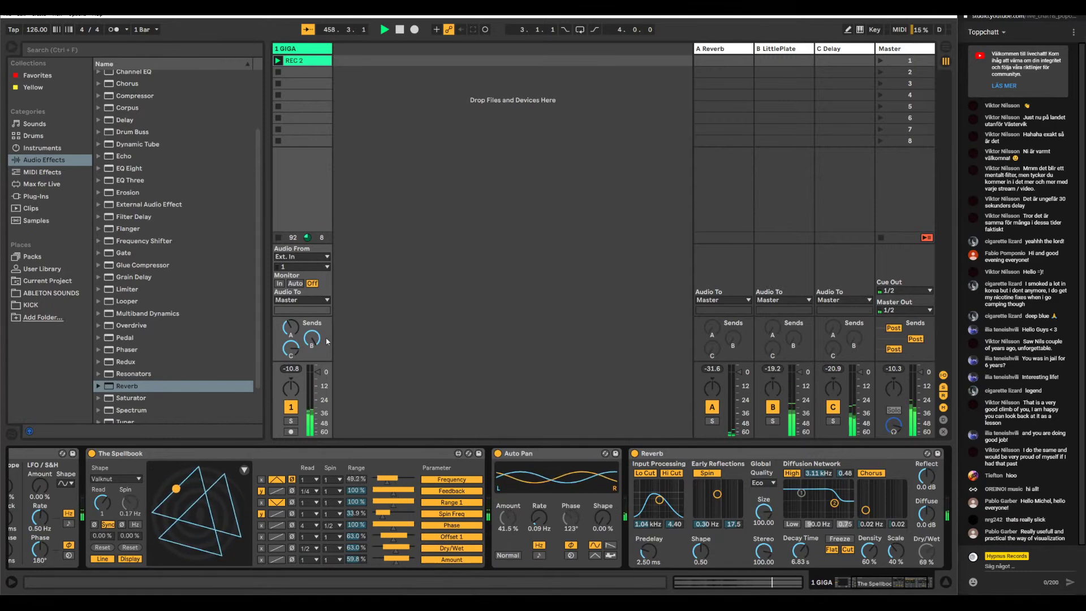
- Insert the Max for Live LFO between The Spellbook and Auto Pan and switch its rate to tempo sync
{"action": "left_click", "coordinate": [41, 184]}
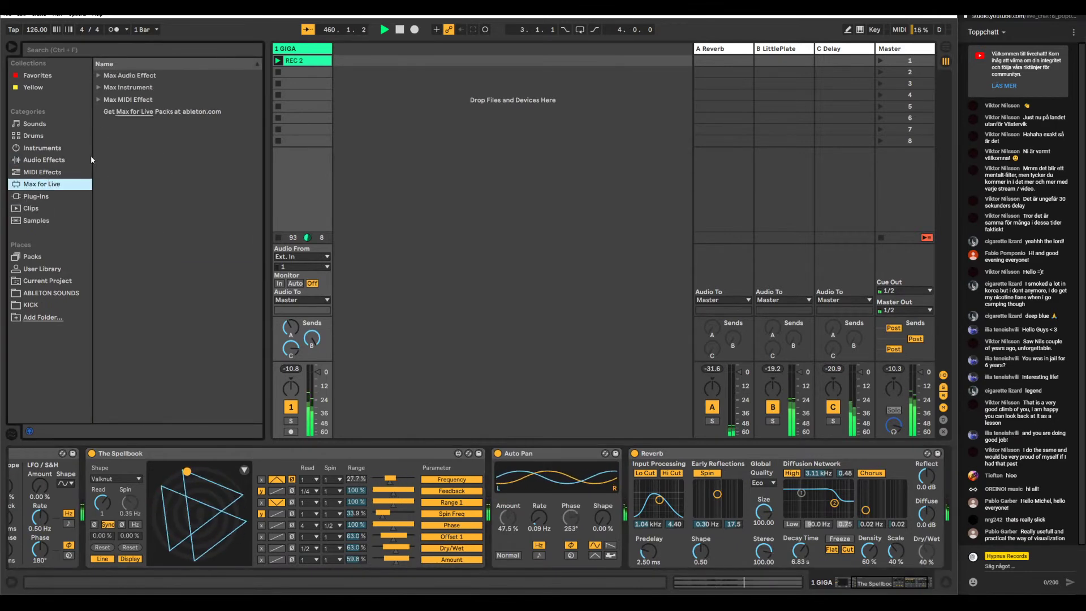
{"action": "left_click", "coordinate": [99, 75]}
{"action": "left_click_drag", "start_coordinate": [166, 244], "coordinate": [501, 505]}
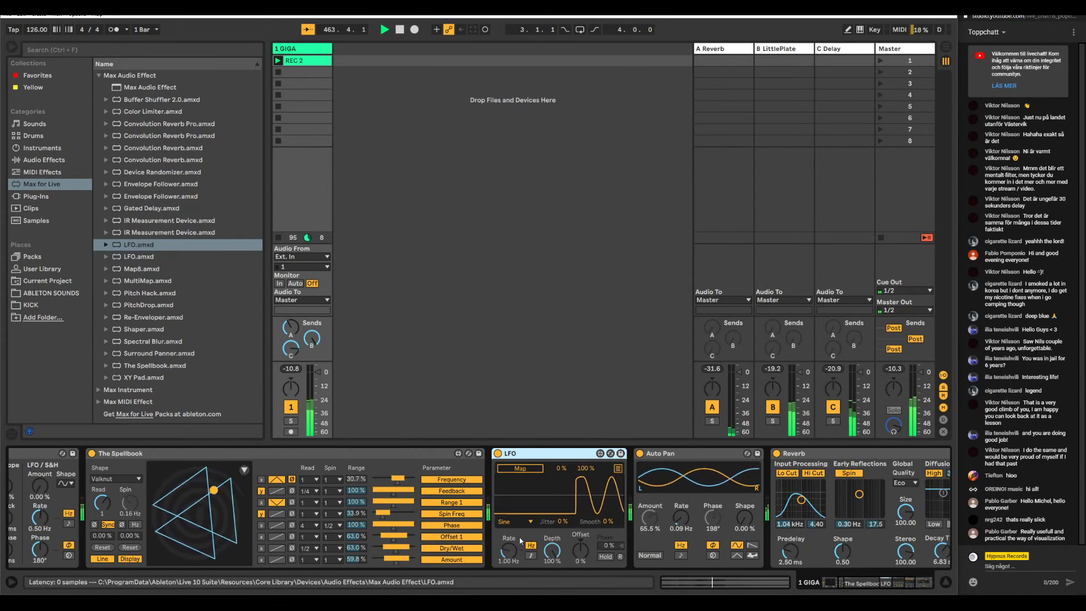
{"action": "left_click", "coordinate": [530, 555]}
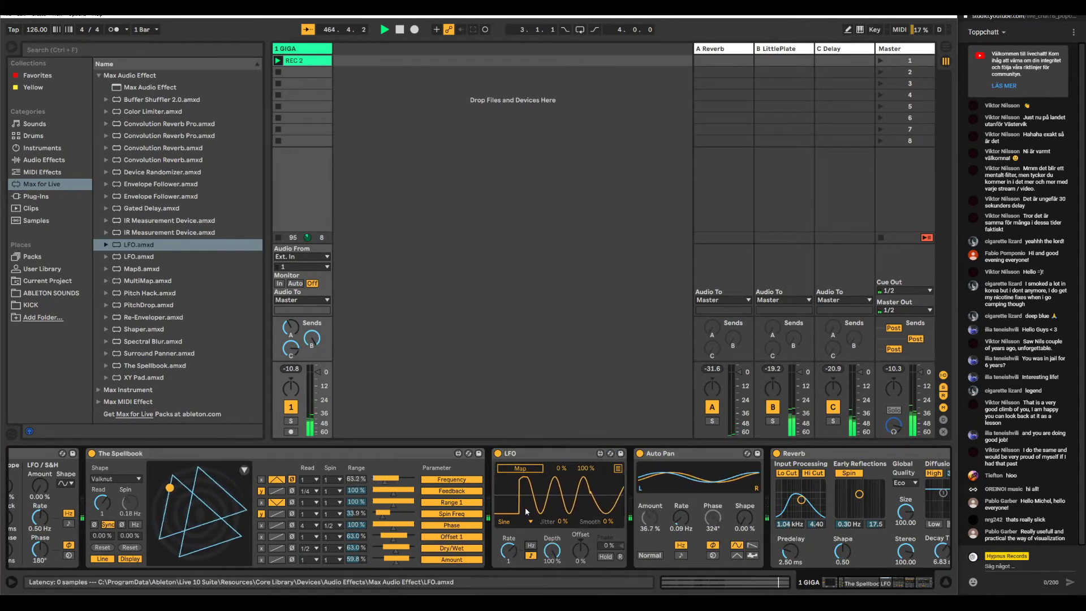
- Map the LFO to Offset 2, Offset 3, Offset 5 and Offset 6, limited to 9–85 %, 14–80 %, 55–70 % and 20–77 %
{"action": "left_click", "coordinate": [618, 470]}
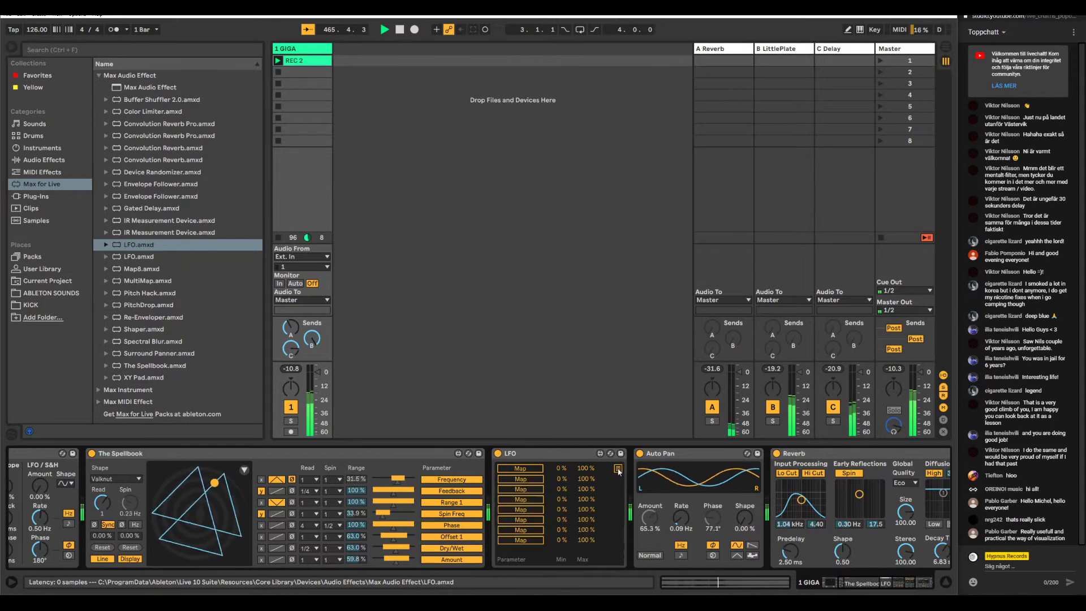
{"action": "left_click", "coordinate": [520, 469]}
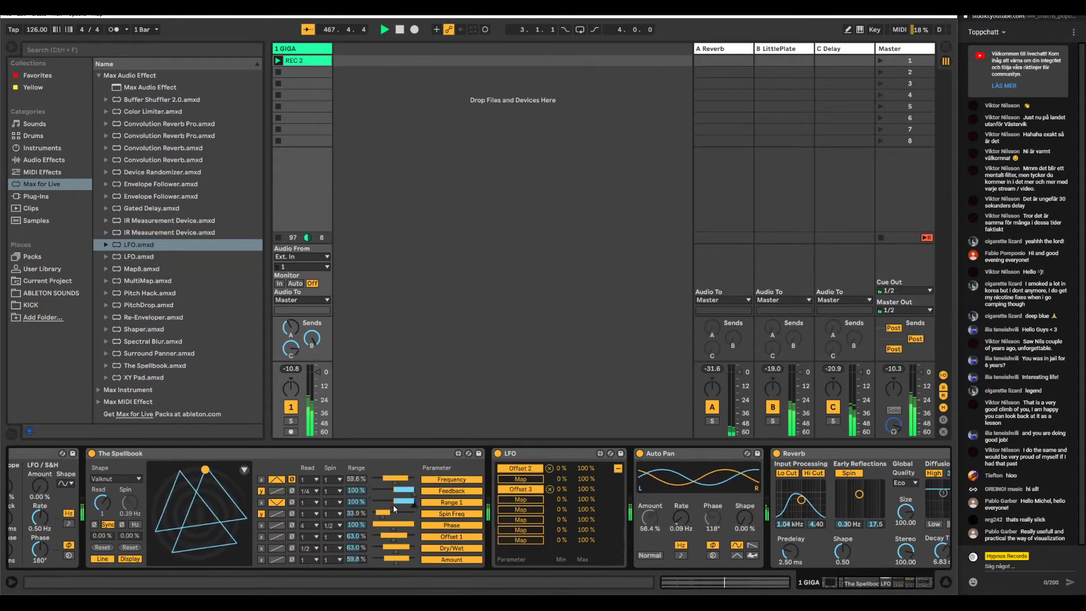
{"action": "left_click", "coordinate": [395, 525]}
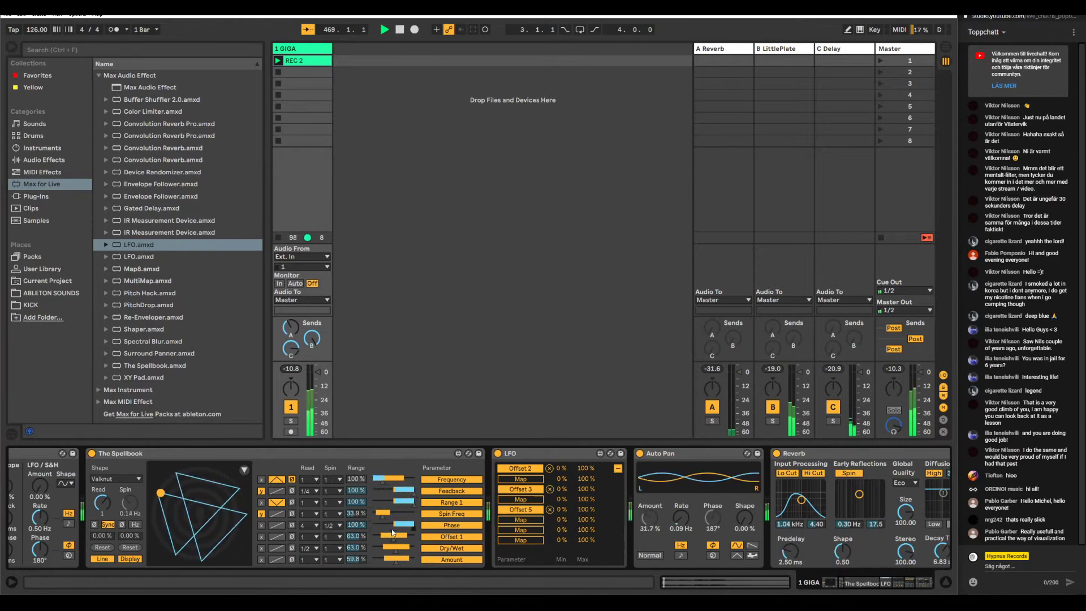
{"action": "left_click", "coordinate": [520, 521]}
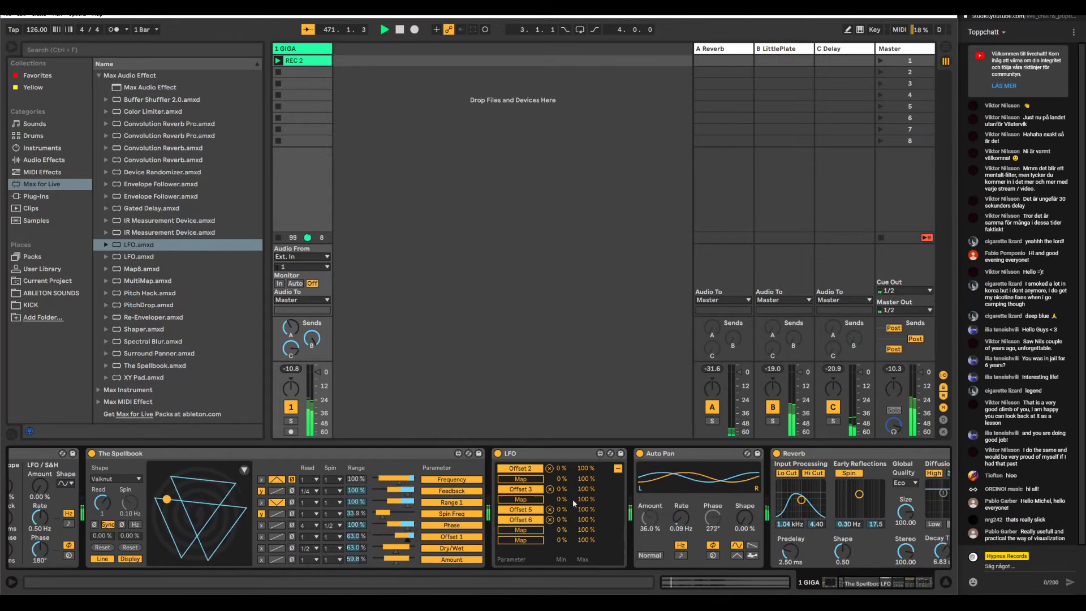
{"action": "left_click", "coordinate": [394, 536]}
{"action": "left_click_drag", "start_coordinate": [564, 519], "coordinate": [585, 471]}
{"action": "left_click", "coordinate": [585, 488]}
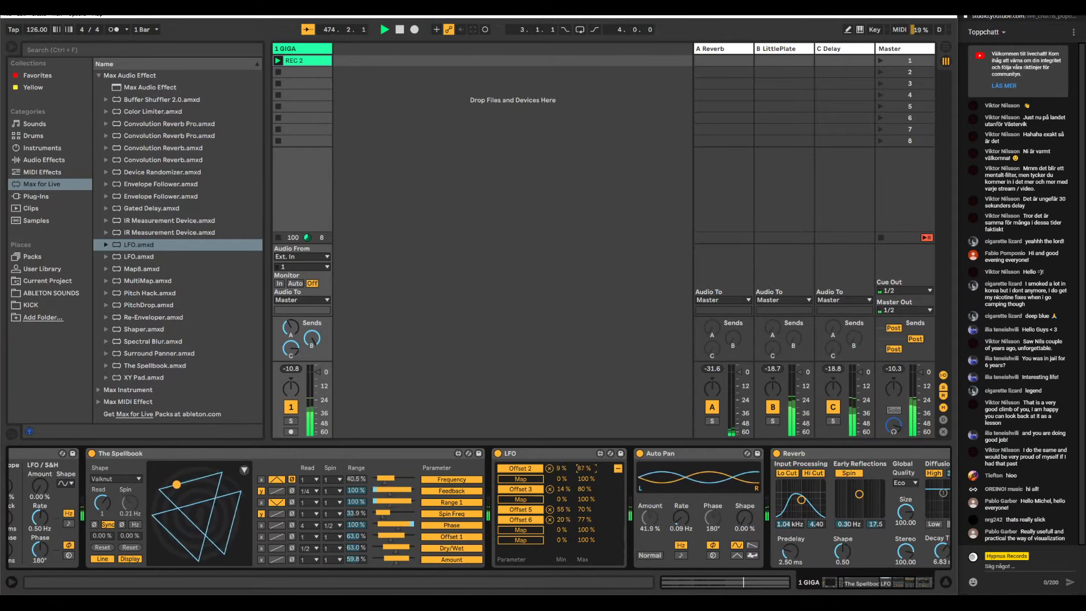
- Return to the LFO's main view and remap The Spellbook's eighth row to the LFO's Depth
{"action": "left_click", "coordinate": [618, 467]}
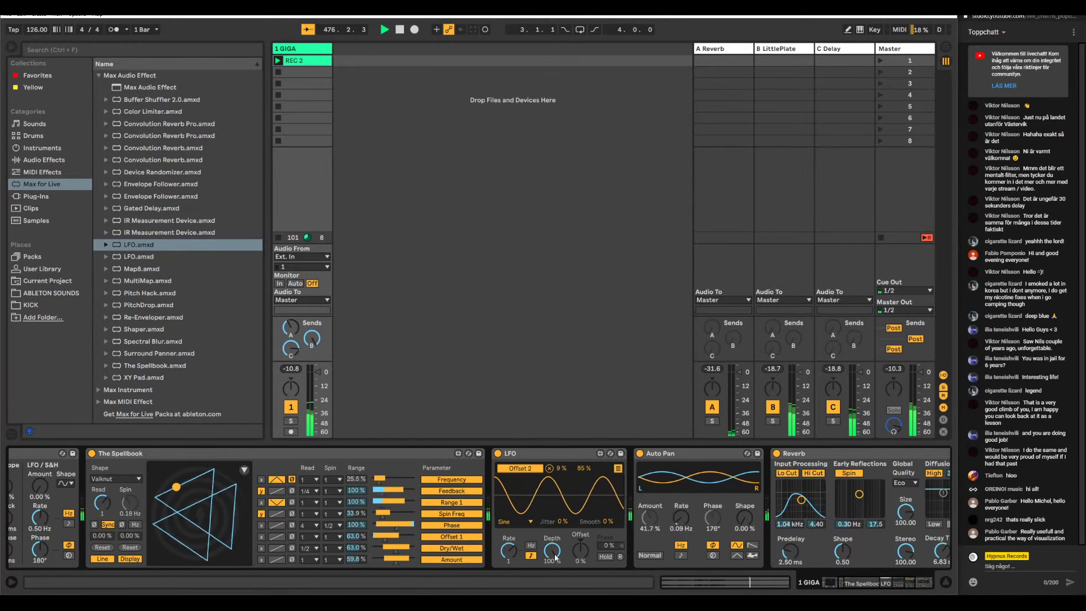
{"action": "left_click", "coordinate": [452, 559]}
{"action": "left_click", "coordinate": [552, 550]}
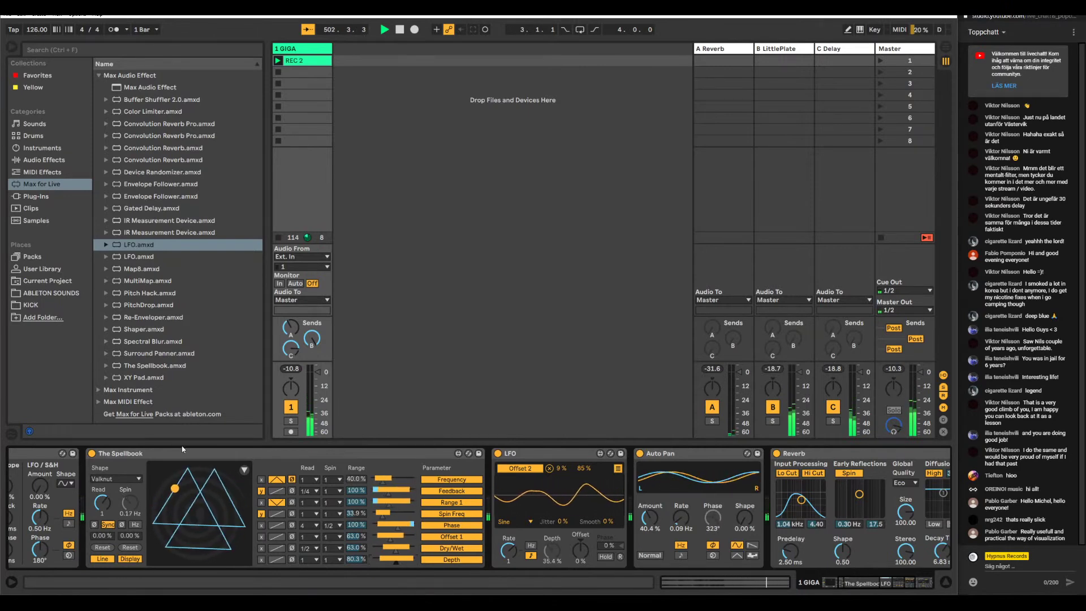
- Change The Spellbook's shape to Pentagon and set its Read rate to an unsynced 0.83 Hz
{"action": "left_click", "coordinate": [116, 478]}
{"action": "left_click", "coordinate": [117, 492]}
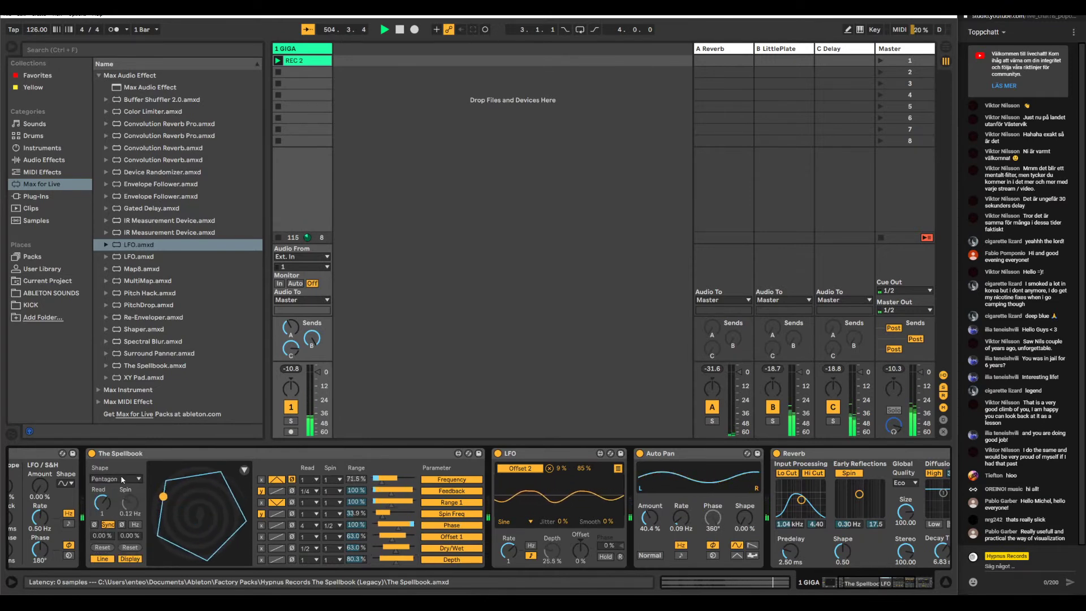
{"action": "left_click", "coordinate": [107, 524]}
{"action": "left_click_drag", "start_coordinate": [105, 513], "coordinate": [106, 498]}
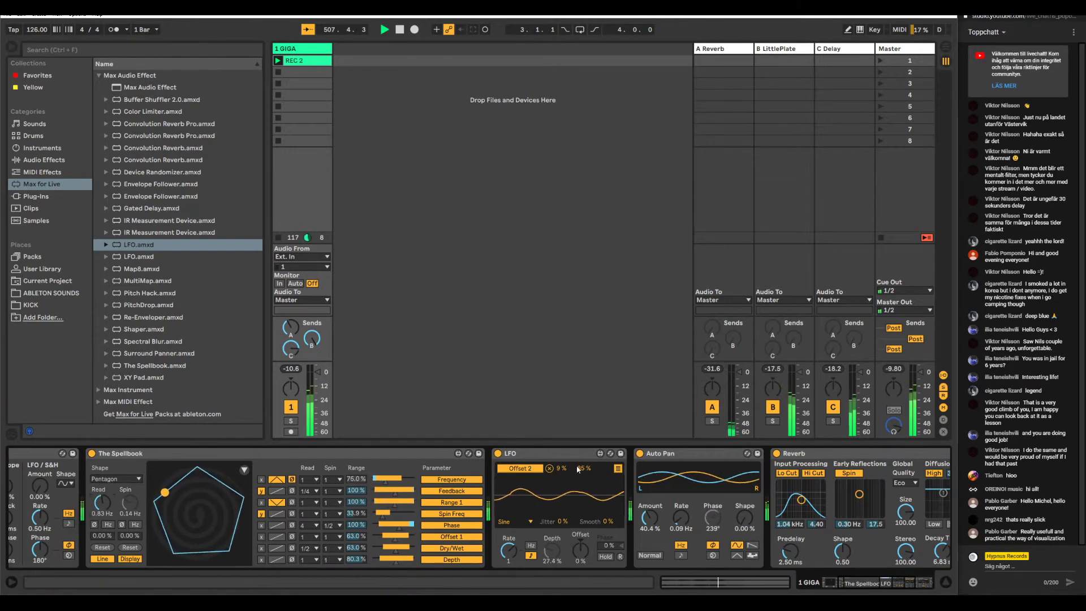
- Map the LFO to The Spellbook's Read Freq and limit that mapping to 26–85 %
{"action": "left_click", "coordinate": [620, 469]}
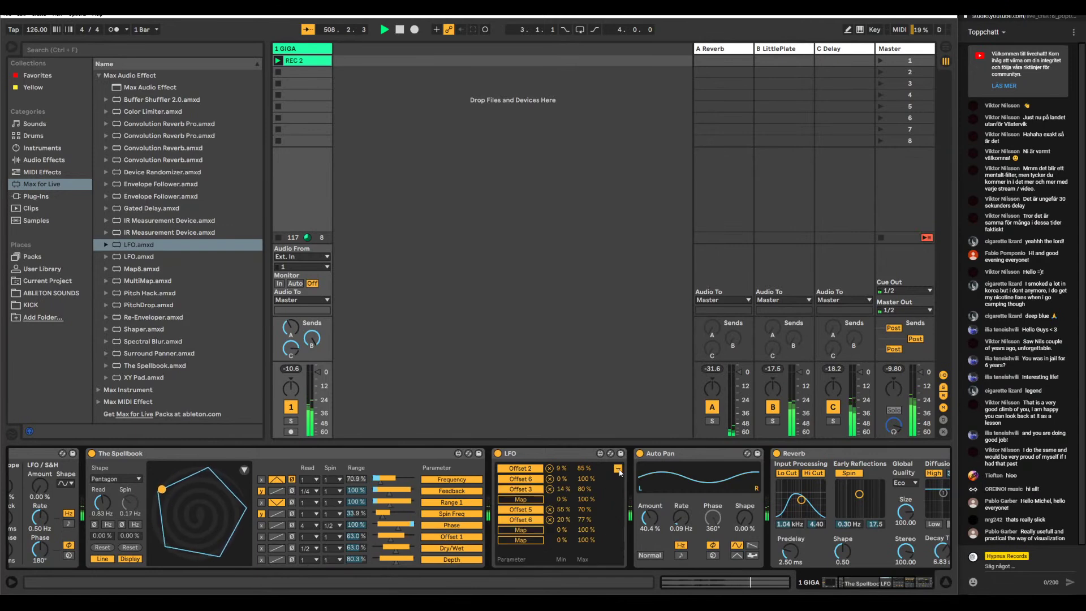
{"action": "left_click", "coordinate": [520, 499]}
{"action": "left_click", "coordinate": [102, 502]}
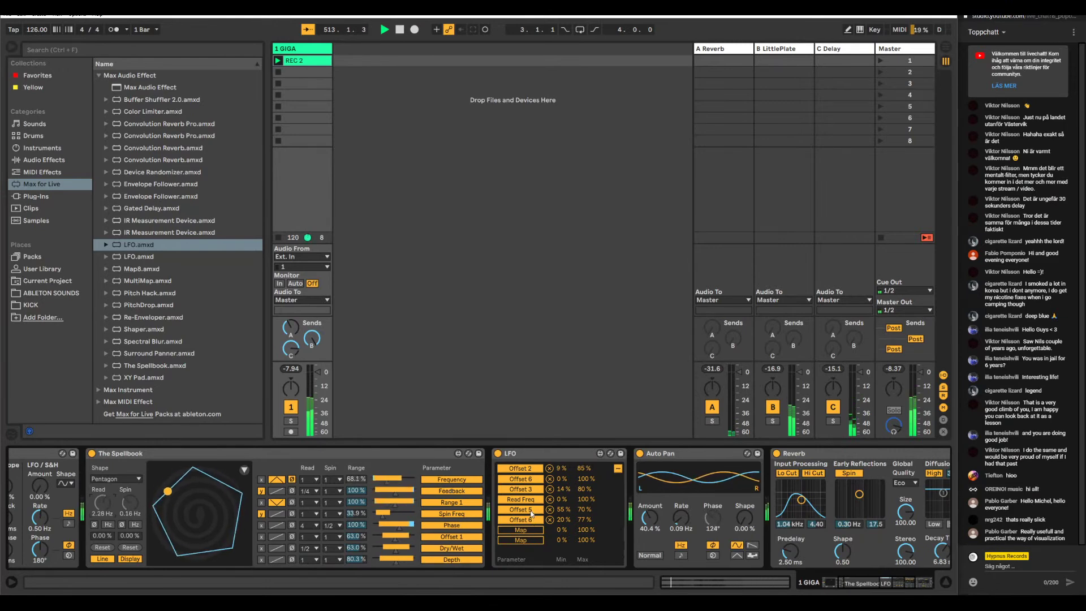
{"action": "left_click_drag", "start_coordinate": [582, 499], "coordinate": [582, 501]}
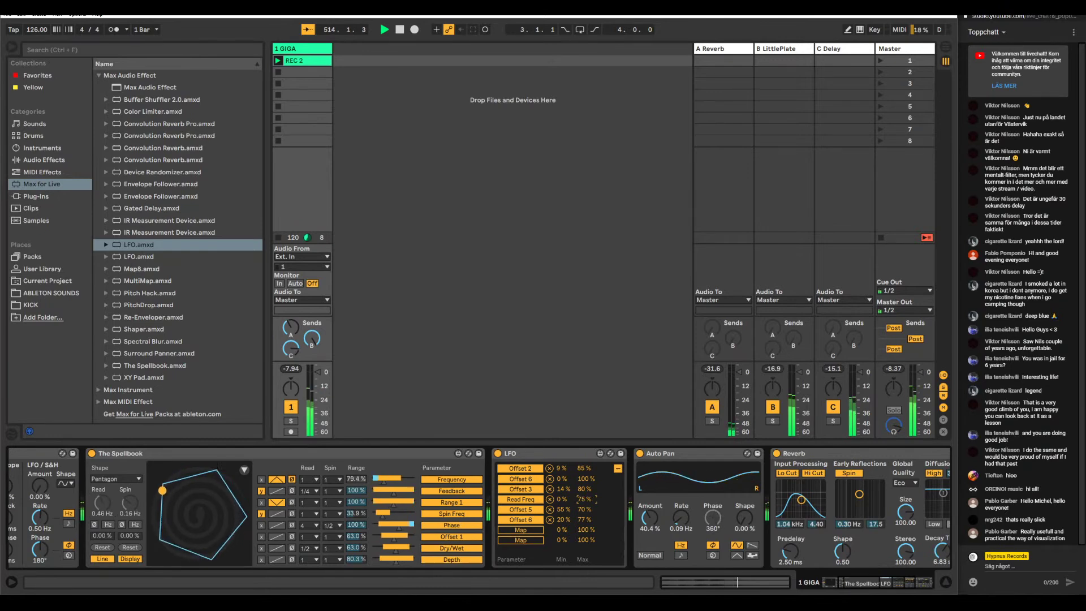
{"action": "left_click_drag", "start_coordinate": [582, 499], "coordinate": [562, 488]}
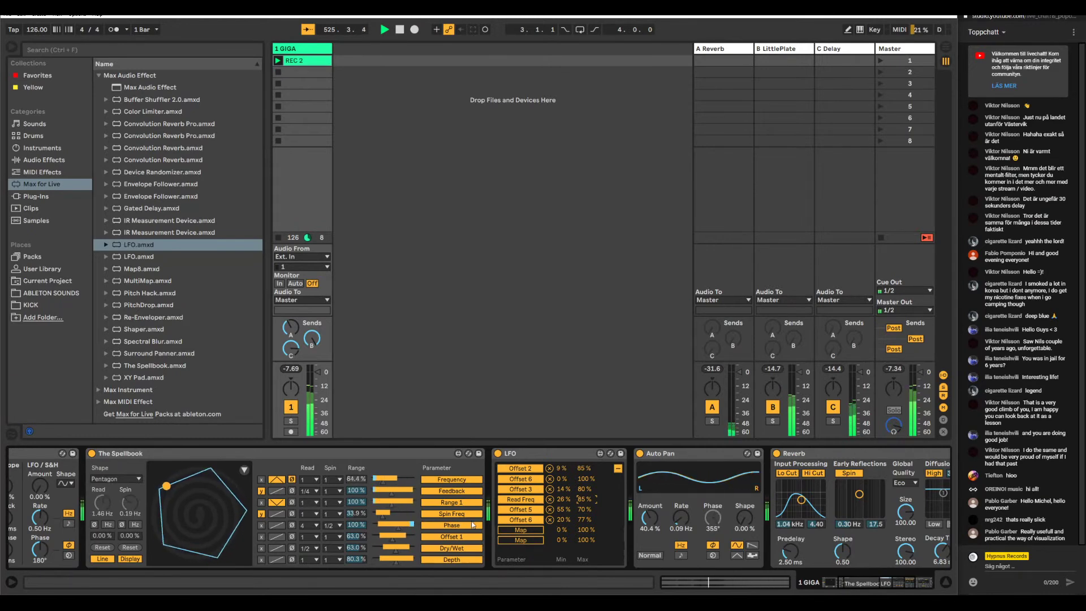
- Map the LFO's last two slots to Range 3 at 0–79 % and Range 2 at 19–100 %
{"action": "left_click", "coordinate": [532, 531]}
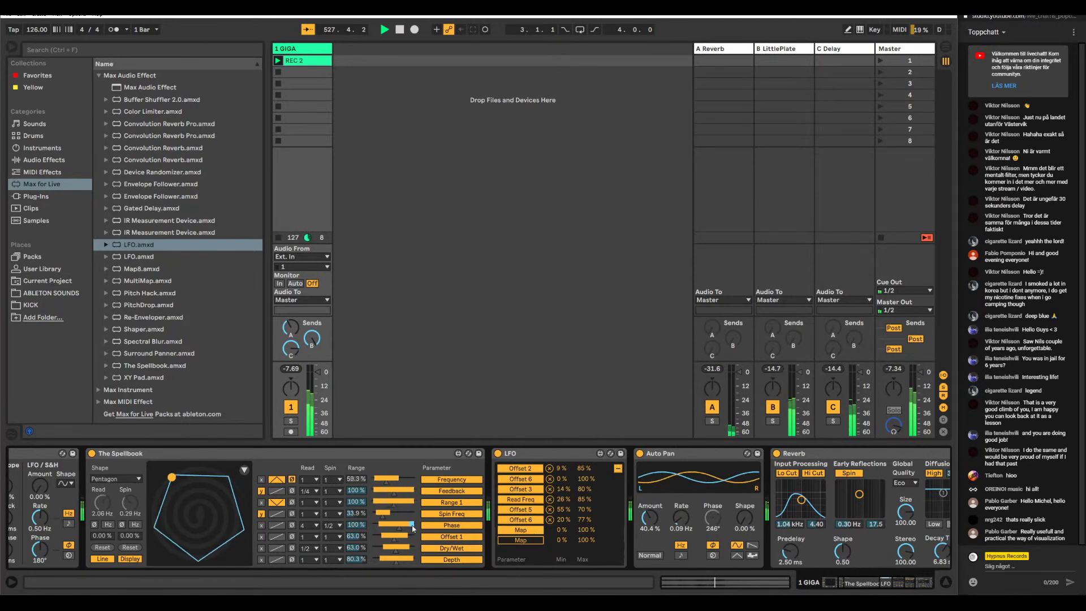
{"action": "left_click", "coordinate": [357, 502]}
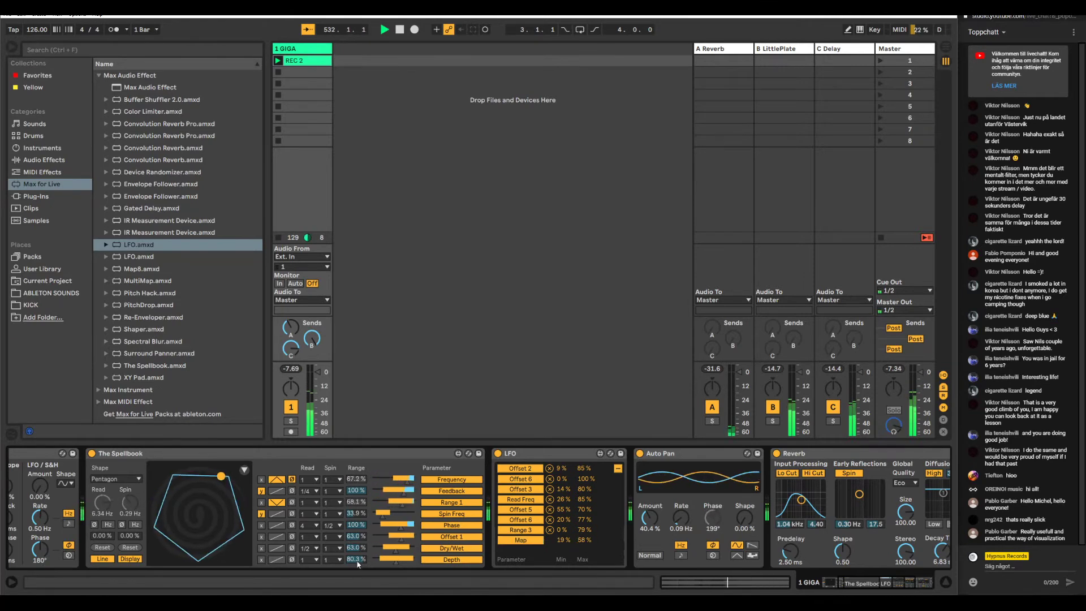
{"action": "left_click", "coordinate": [366, 491]}
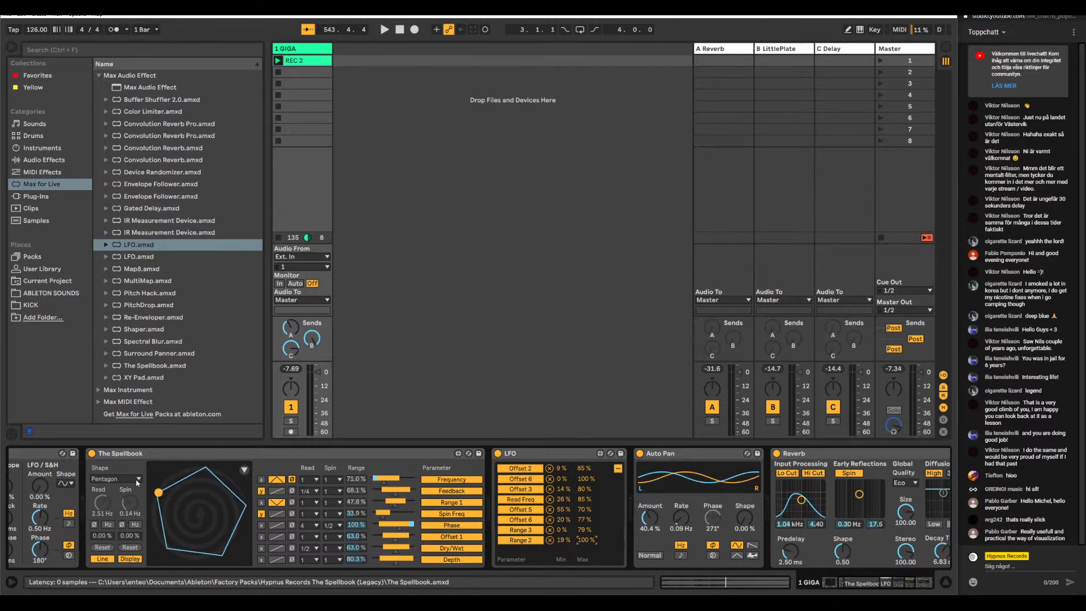
{"action": "left_click", "coordinate": [118, 479]}
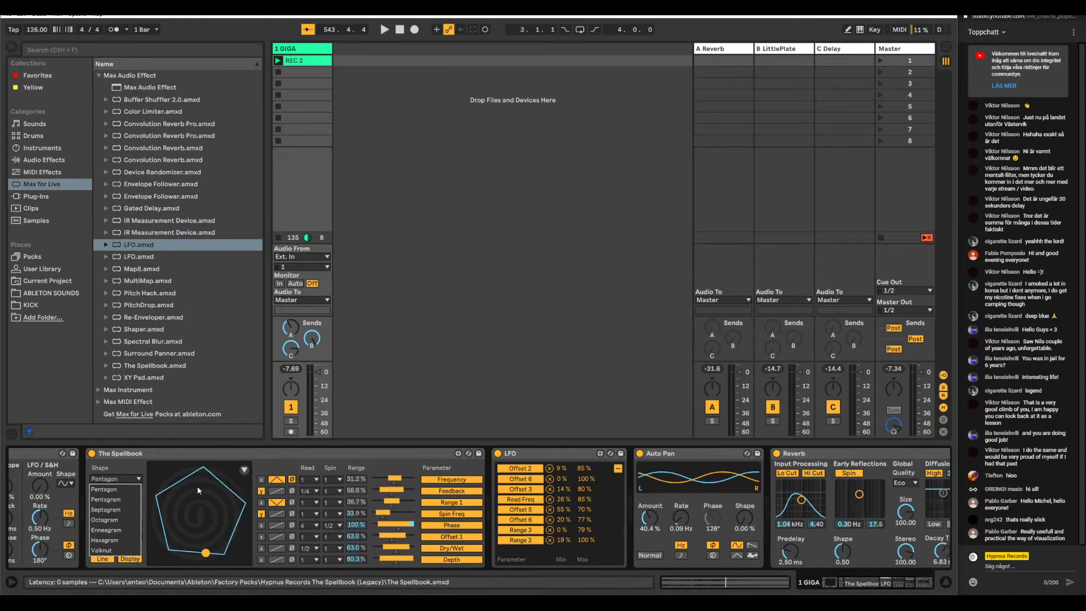
{"action": "left_click", "coordinate": [138, 478]}
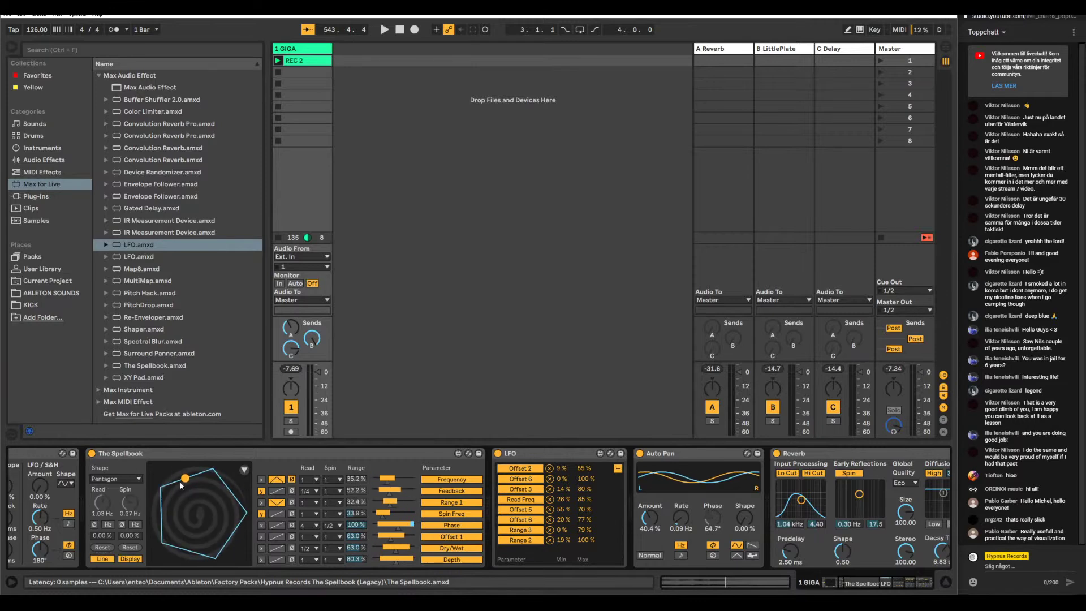
{"action": "left_click", "coordinate": [122, 525]}
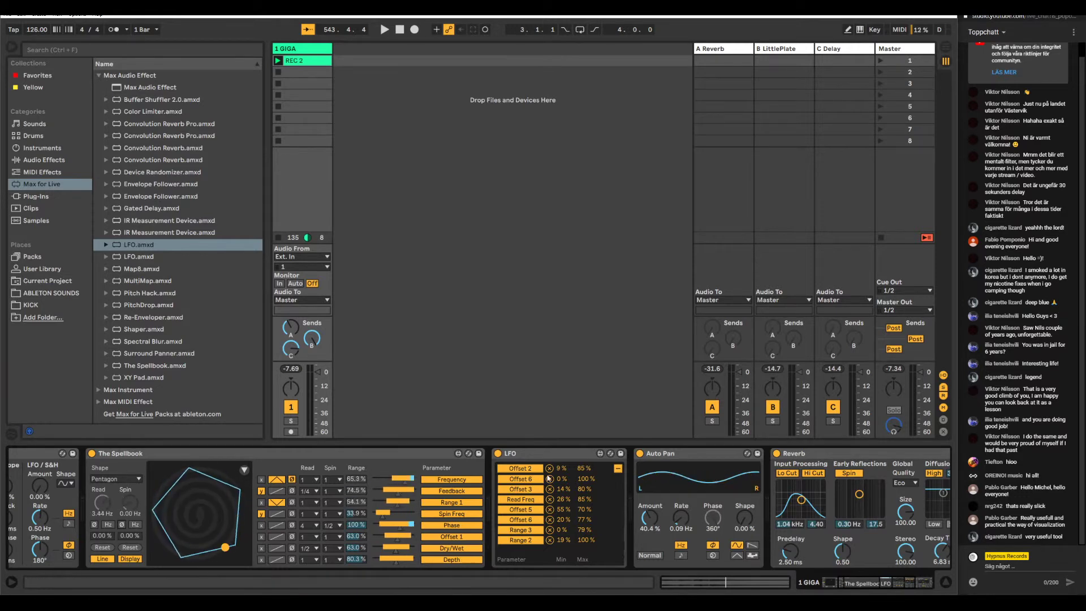
- Return to the LFO's main view and switch The Spellbook's shape to Pentagram and on to Septagram
{"action": "left_click", "coordinate": [618, 468]}
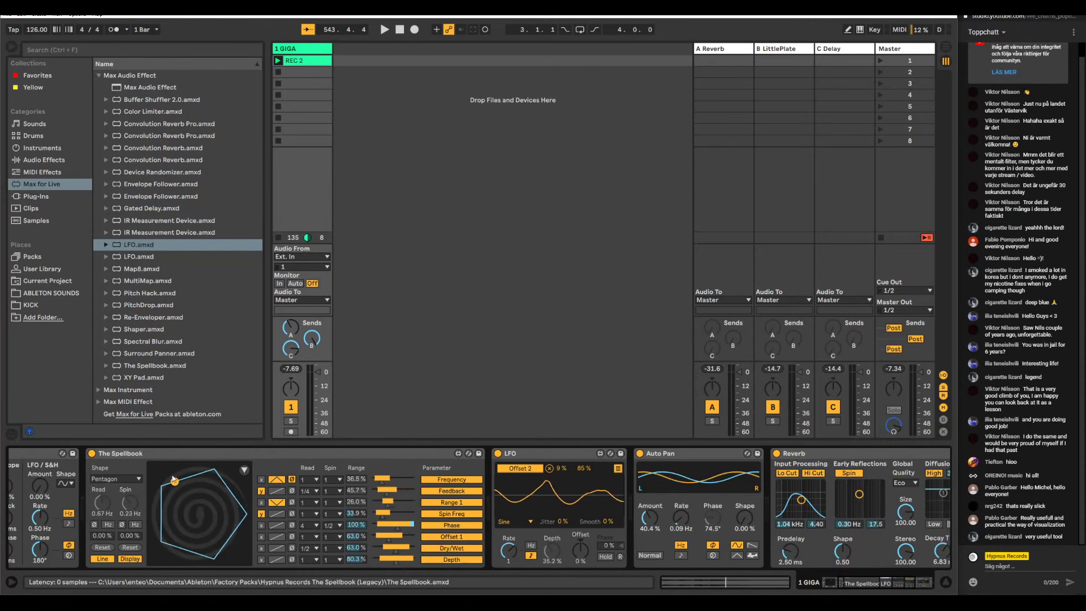
{"action": "left_click", "coordinate": [238, 452]}
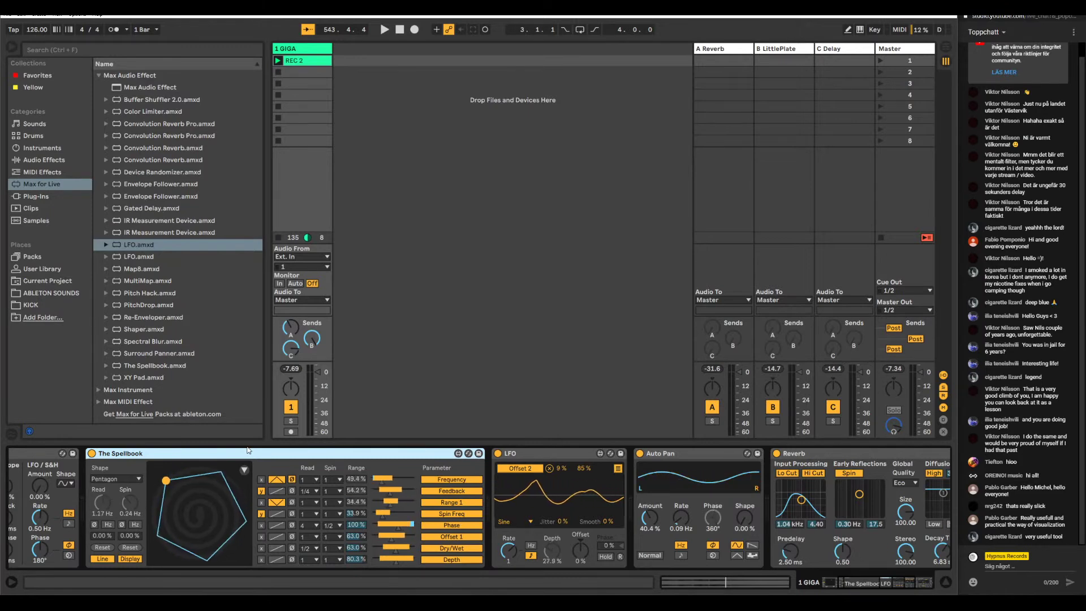
{"action": "left_click", "coordinate": [116, 479]}
{"action": "left_click", "coordinate": [118, 502]}
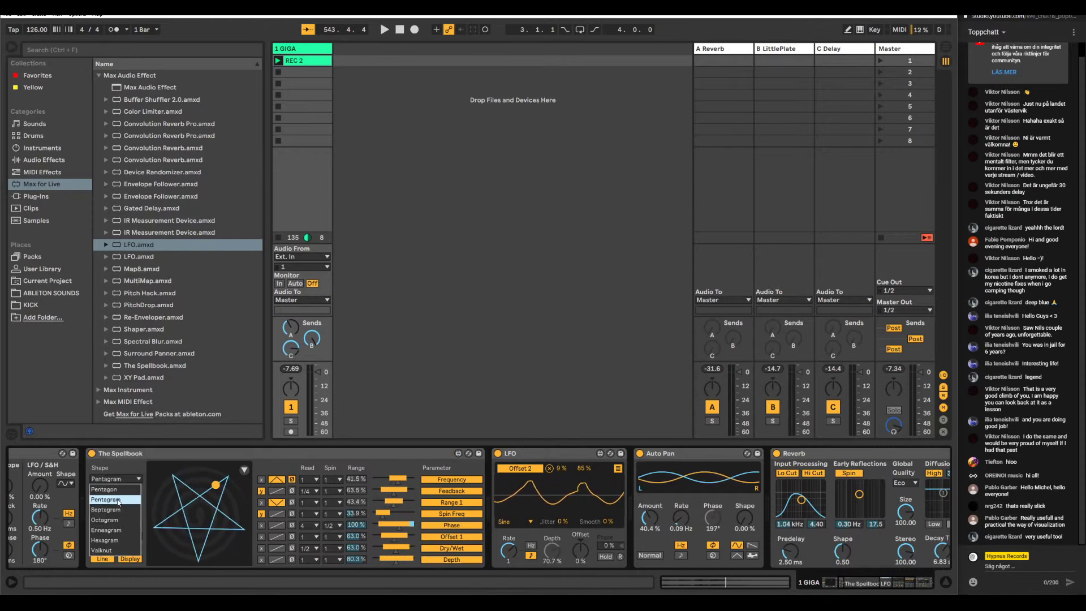
{"action": "scroll", "coordinate": [114, 478], "scroll_direction": "down", "scroll_amount": 2}
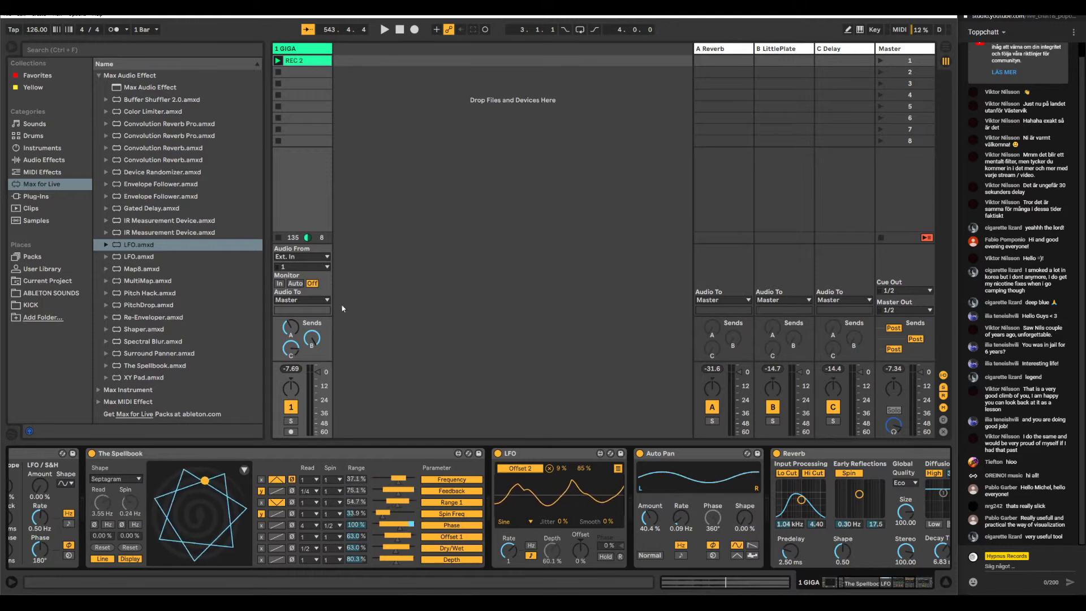
- Play the REC 2 clip with The Spellbook's shape on Octagram, and set its Dry/Wet row to y with a triangle curve
{"action": "left_click", "coordinate": [278, 60]}
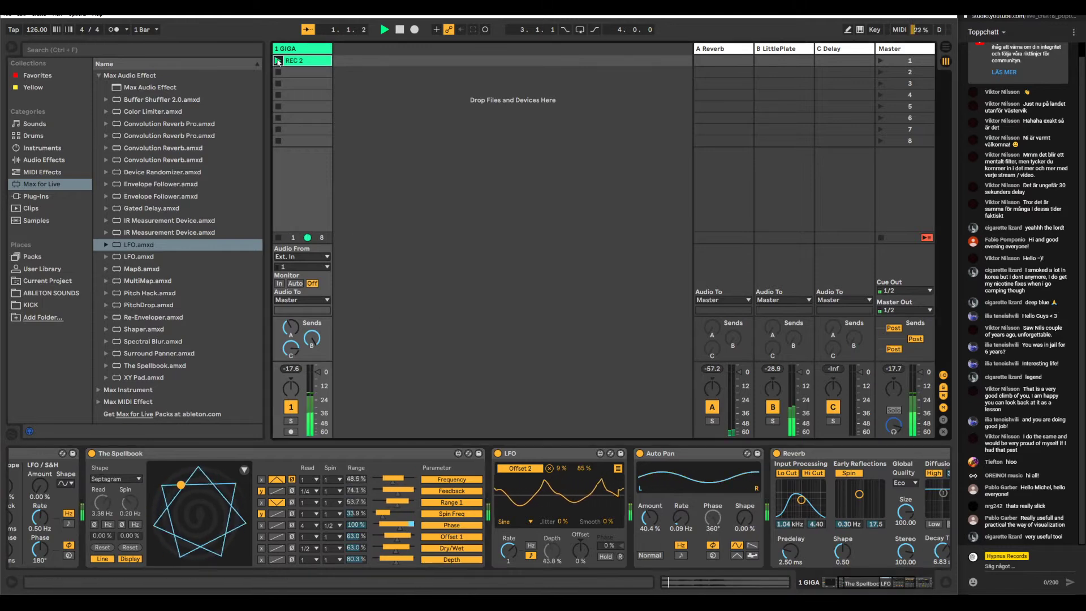
{"action": "left_click", "coordinate": [129, 480]}
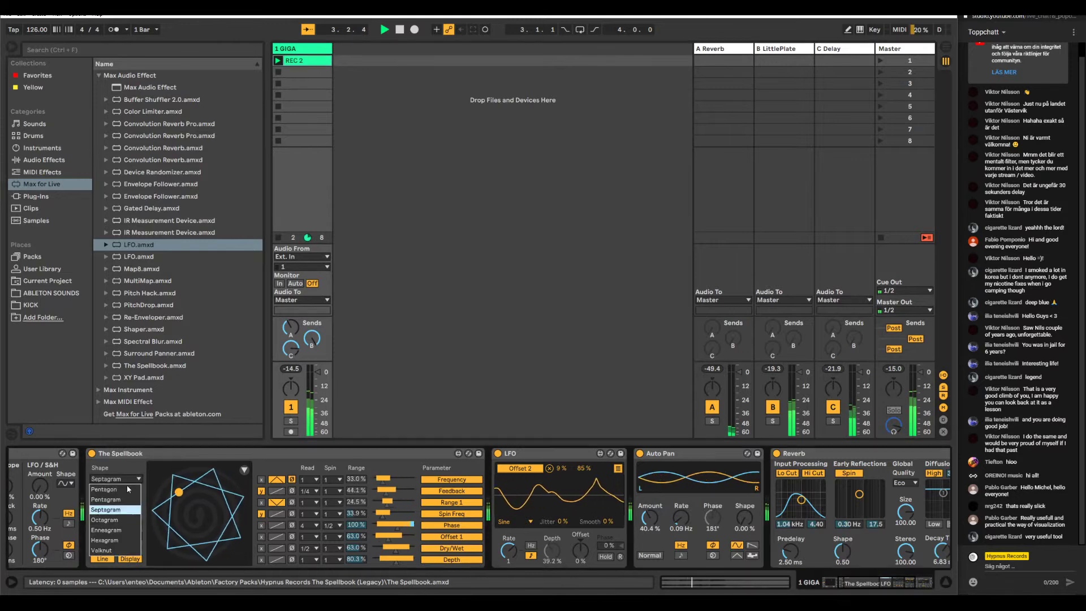
{"action": "left_click", "coordinate": [114, 520]}
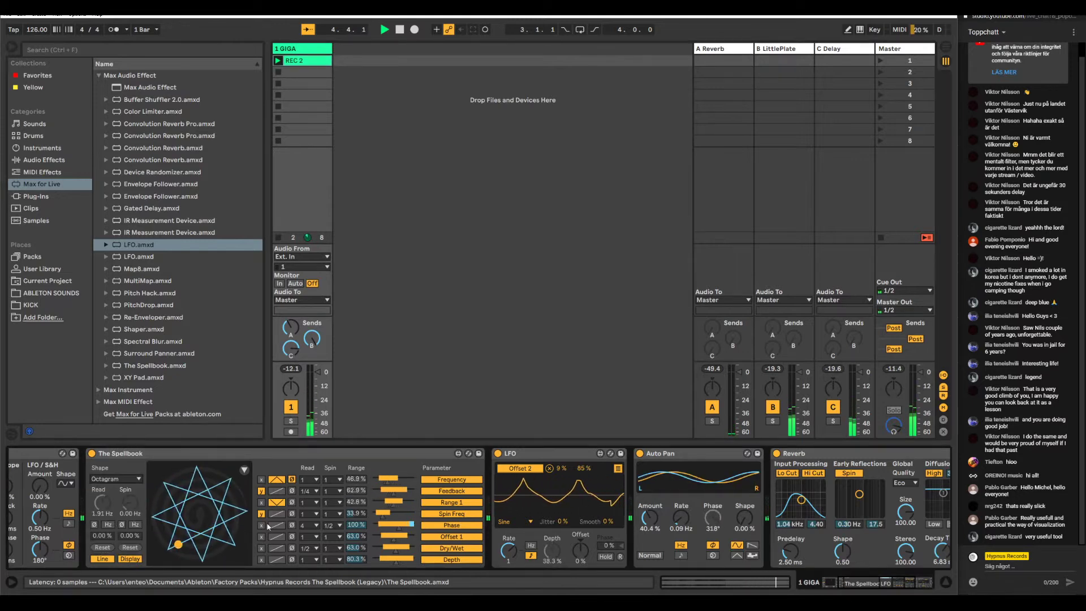
{"action": "left_click", "coordinate": [277, 548]}
{"action": "left_click", "coordinate": [261, 548]}
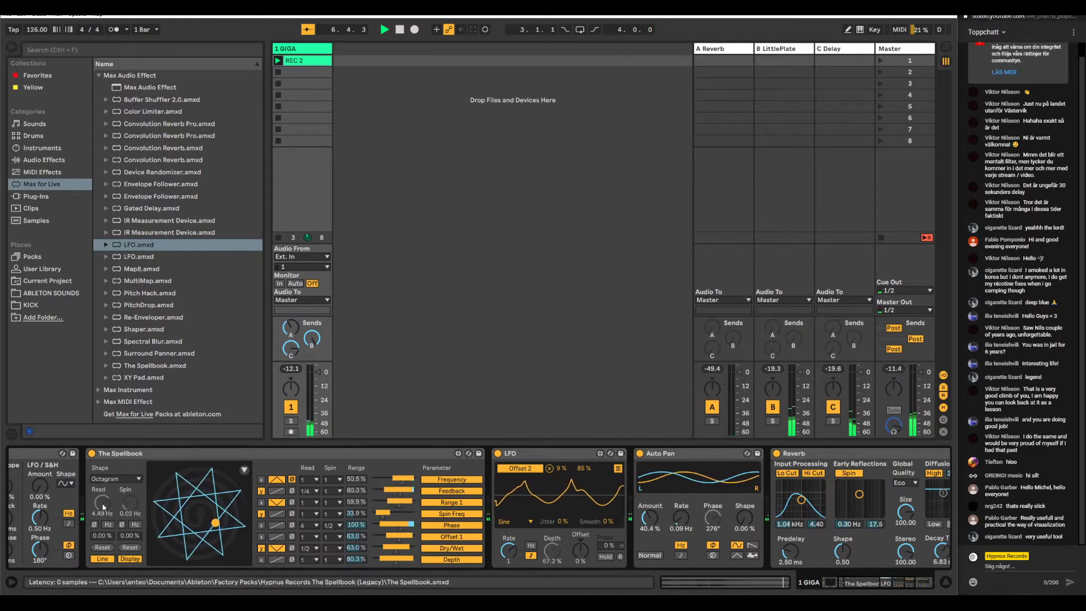
- Change The Spellbook's shape to Enneagram and limit the LFO's Read Freq mapping to 23–55 %
{"action": "left_click", "coordinate": [115, 479]}
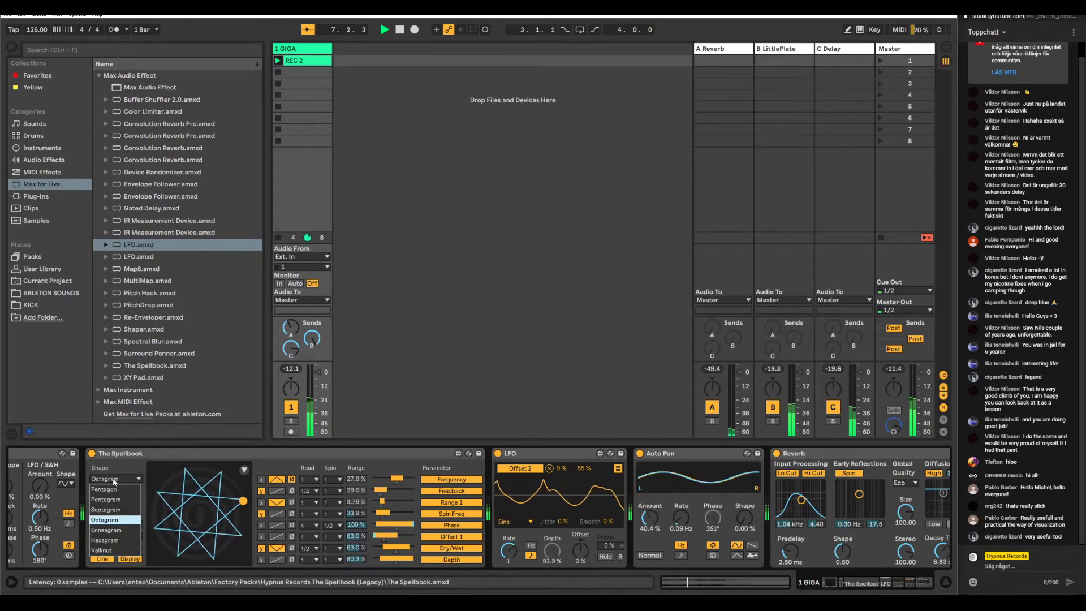
{"action": "left_click", "coordinate": [119, 530]}
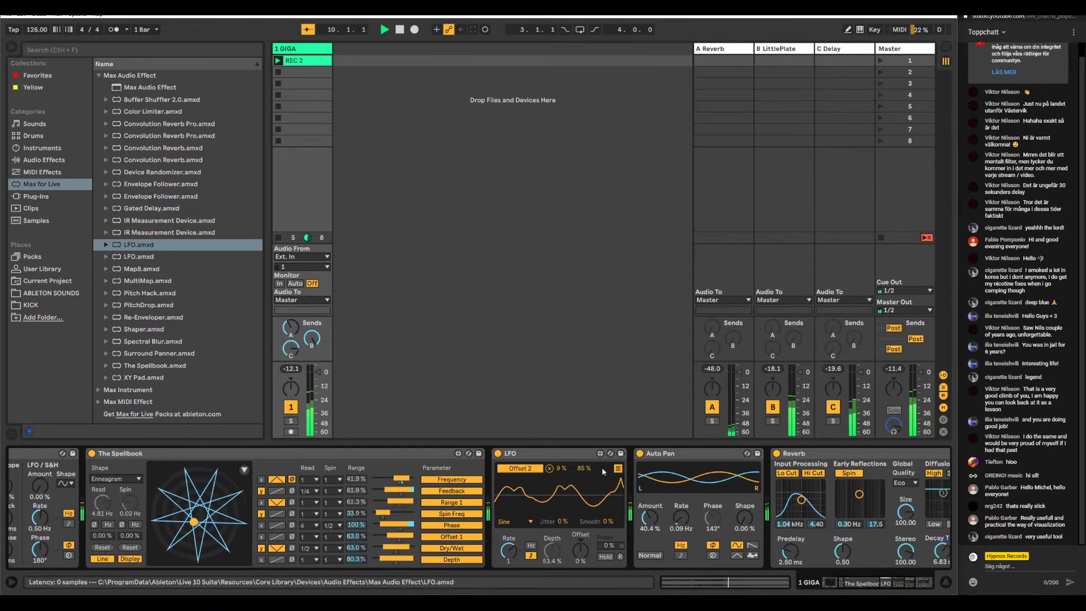
{"action": "left_click", "coordinate": [618, 468]}
{"action": "mouse_move", "coordinate": [582, 499]}
{"action": "left_mouse_down"}
{"action": "mouse_move", "coordinate": [572, 505]}
{"action": "mouse_move", "coordinate": [584, 503]}
{"action": "left_mouse_up"}
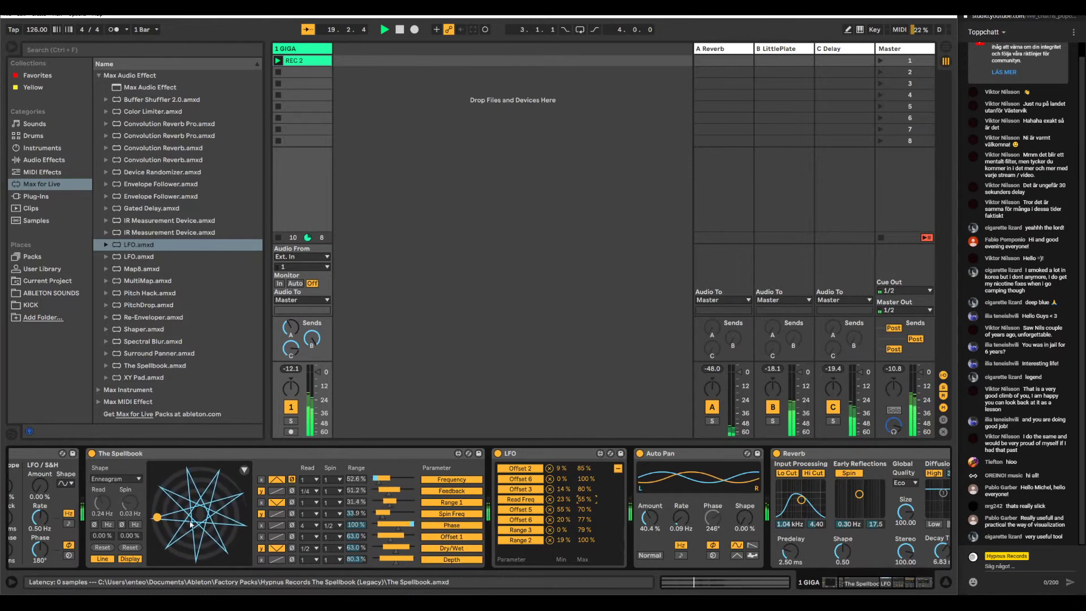
- Take The Spellbook's shape through Pentagon and Enneagram to Hexagram, and stop playback
{"action": "left_click", "coordinate": [122, 481]}
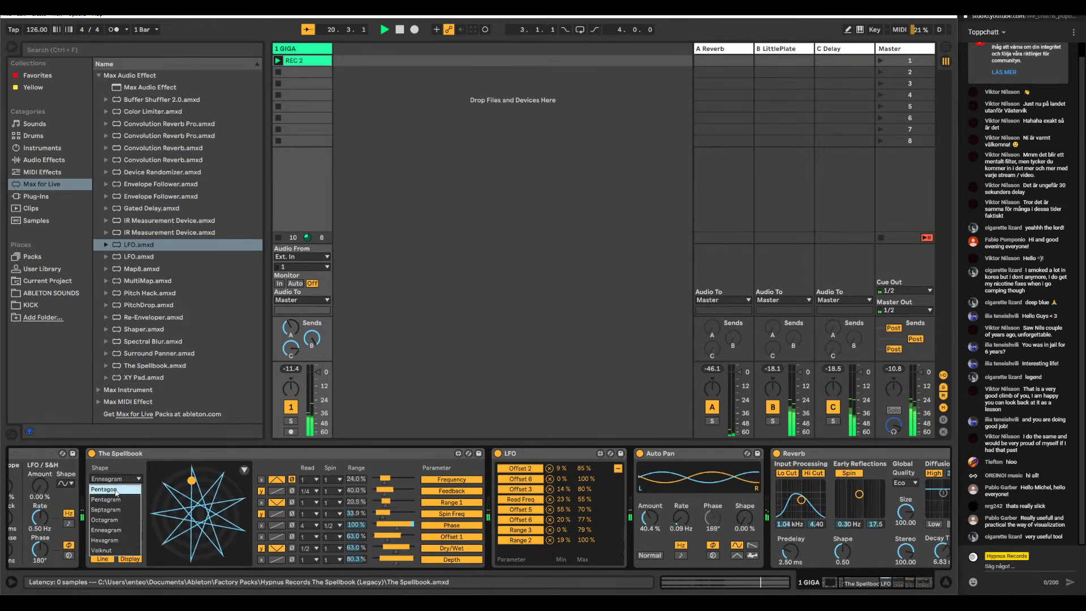
{"action": "left_click", "coordinate": [117, 489]}
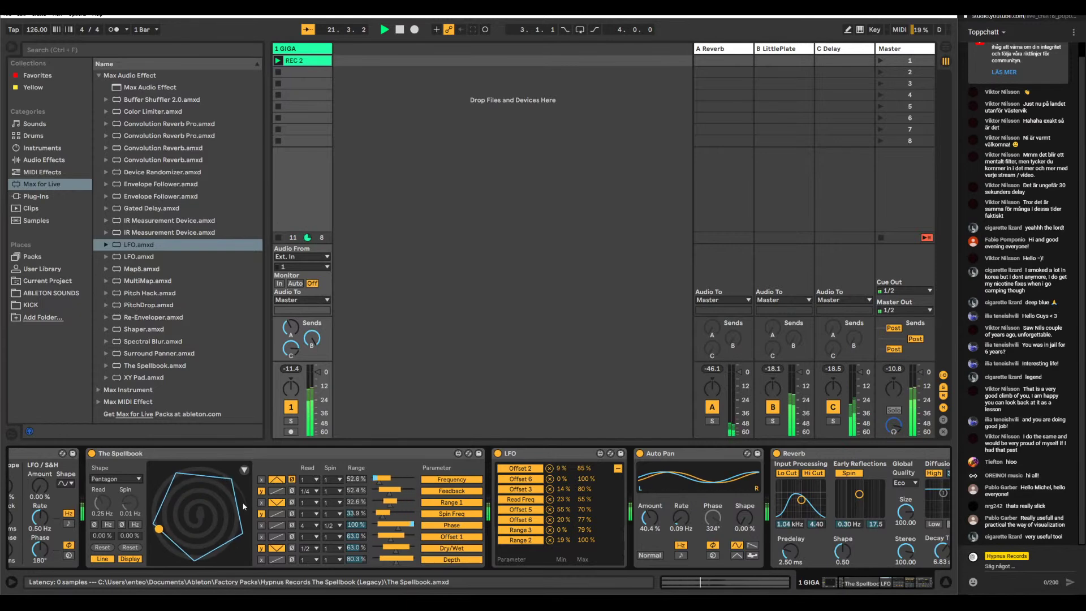
{"action": "left_click", "coordinate": [127, 480]}
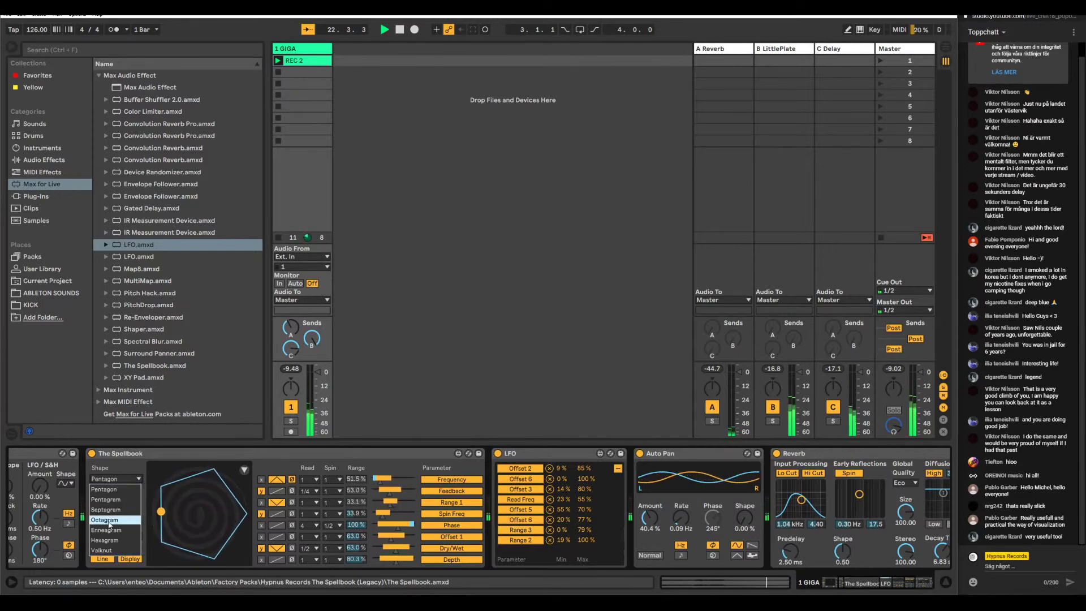
{"action": "left_click", "coordinate": [102, 510]}
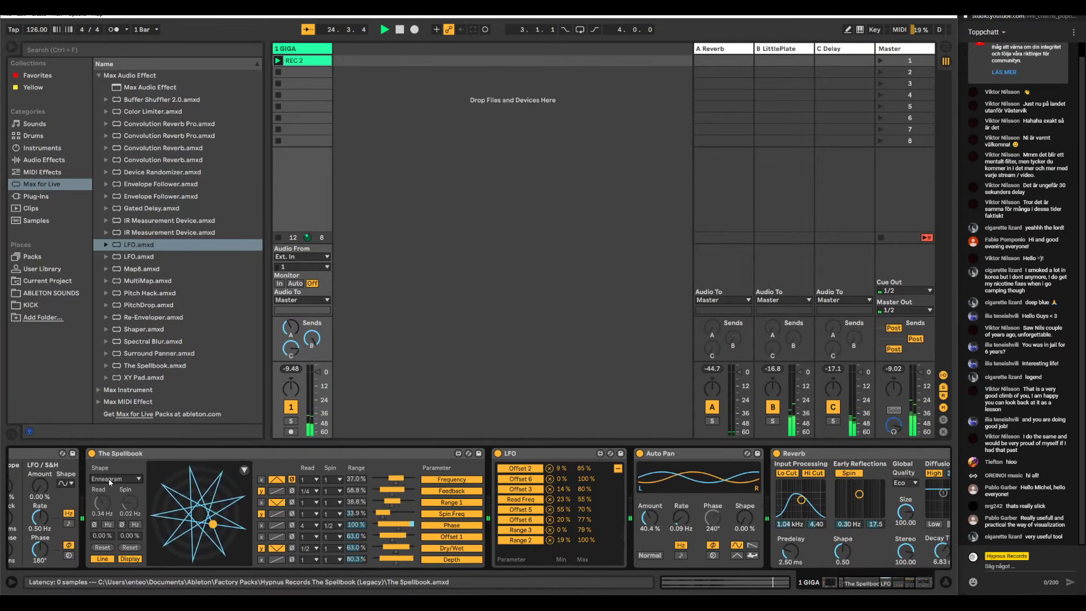
{"action": "left_click", "coordinate": [111, 481]}
{"action": "left_click", "coordinate": [113, 540]}
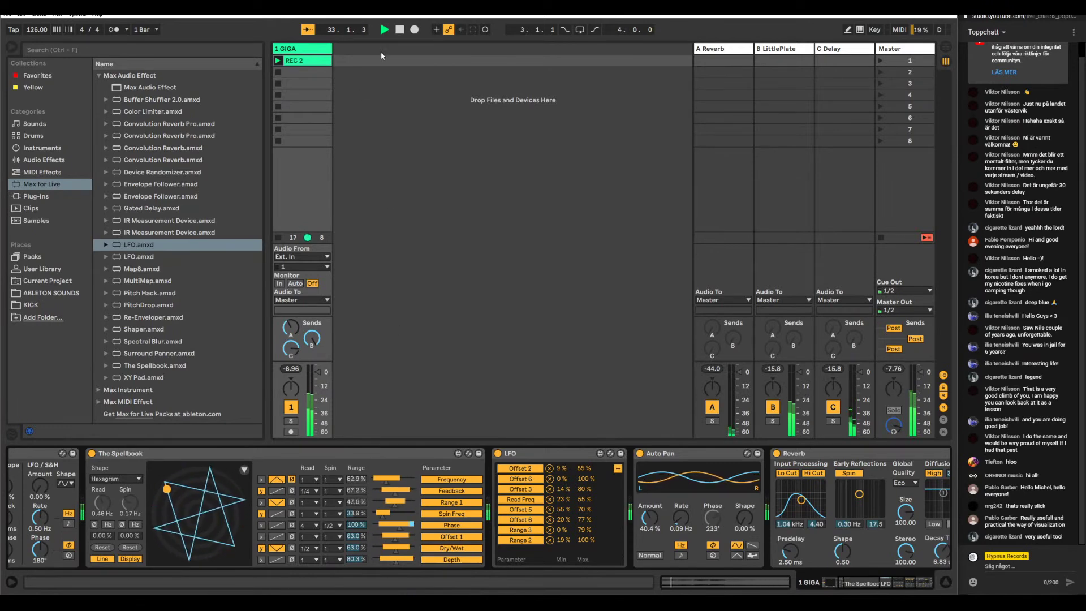
{"action": "left_click", "coordinate": [399, 29]}
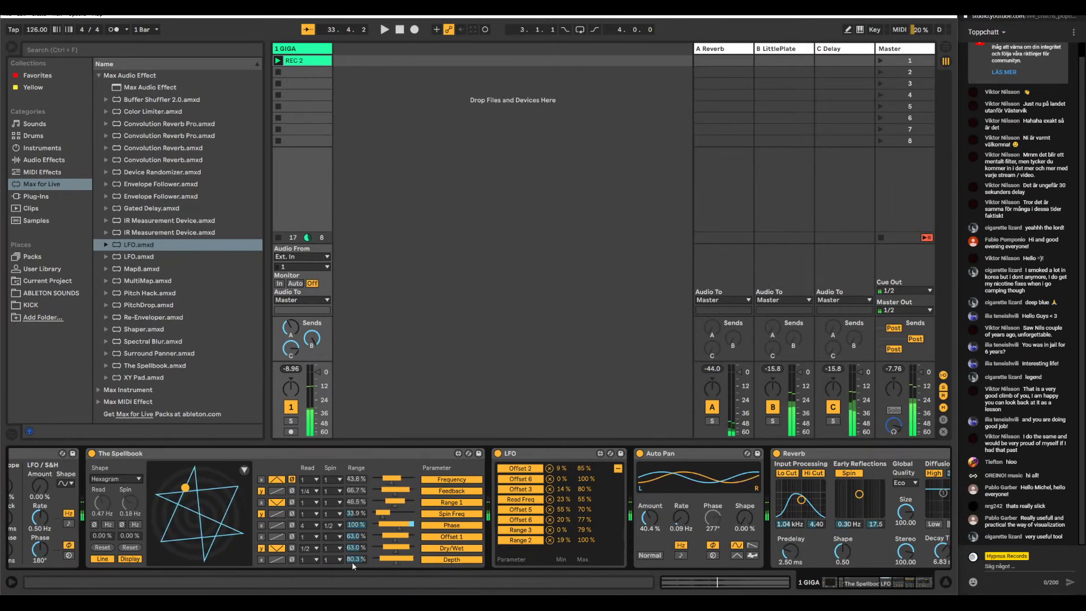
{"action": "key", "text": "alt+Tab"}
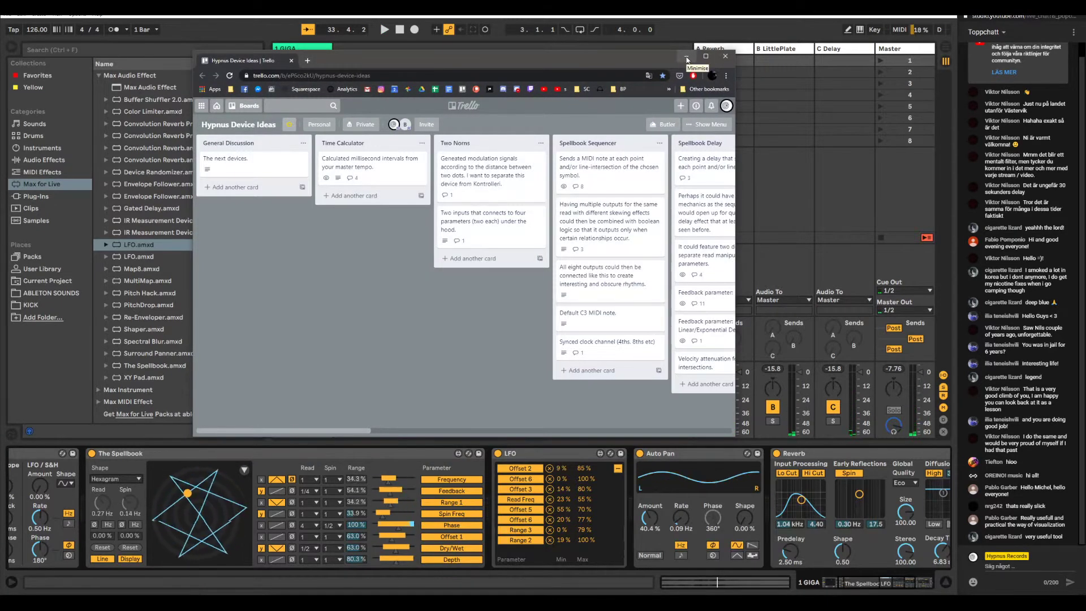
{"action": "left_click", "coordinate": [686, 57]}
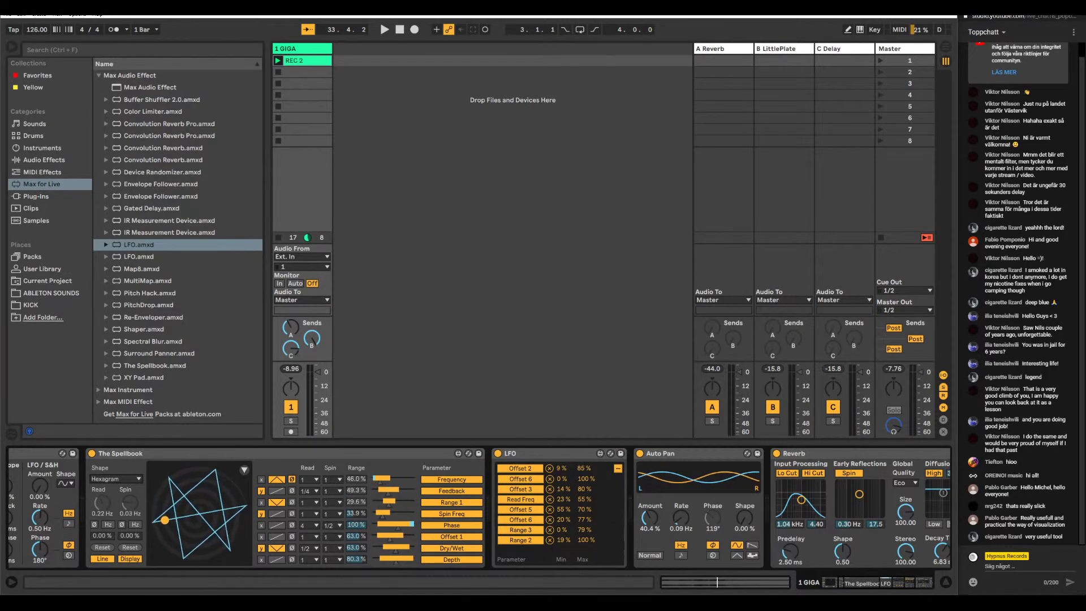
{"action": "key", "text": "alt+Tab"}
{"action": "key", "text": "alt+Tab"}
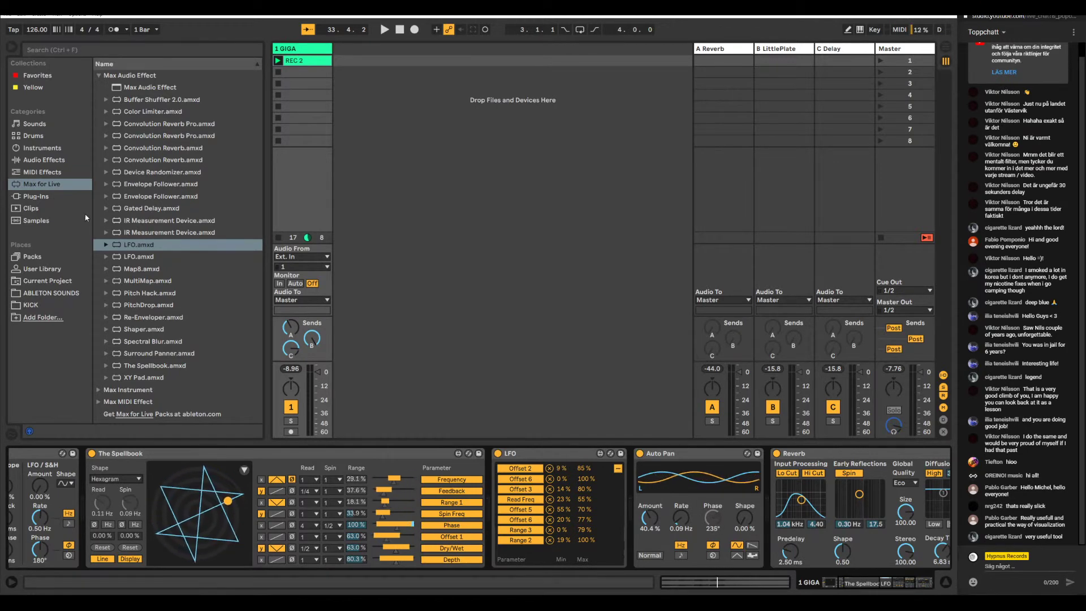
- Load Kit-909 Classic from the Drum Machines pack's Drums folder onto a new track beside GIGA
{"action": "left_click", "coordinate": [44, 258]}
{"action": "left_click", "coordinate": [44, 305]}
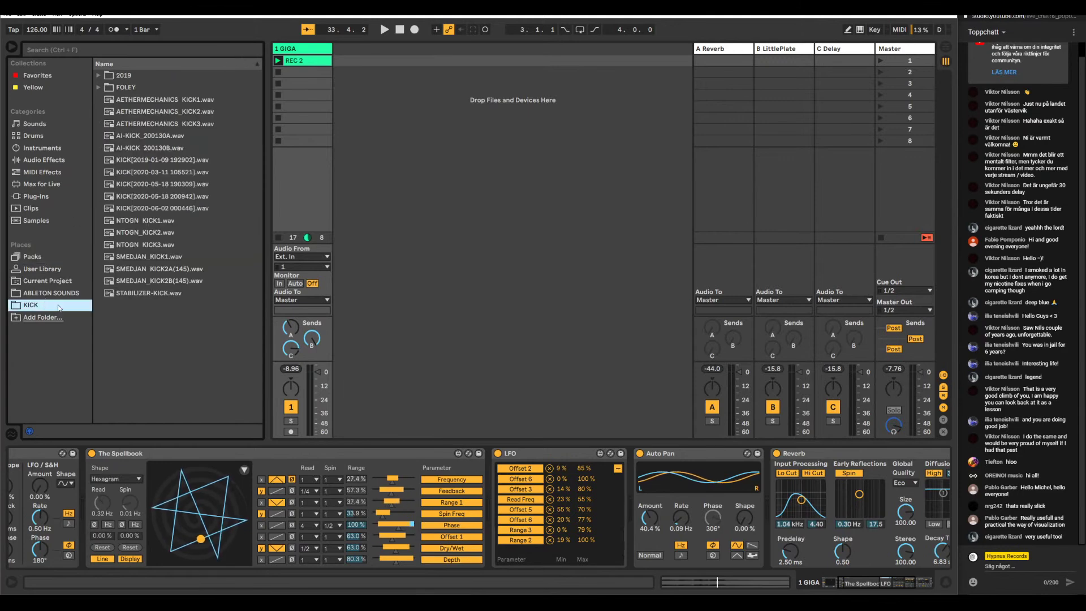
{"action": "left_click", "coordinate": [53, 267]}
{"action": "left_click", "coordinate": [48, 257]}
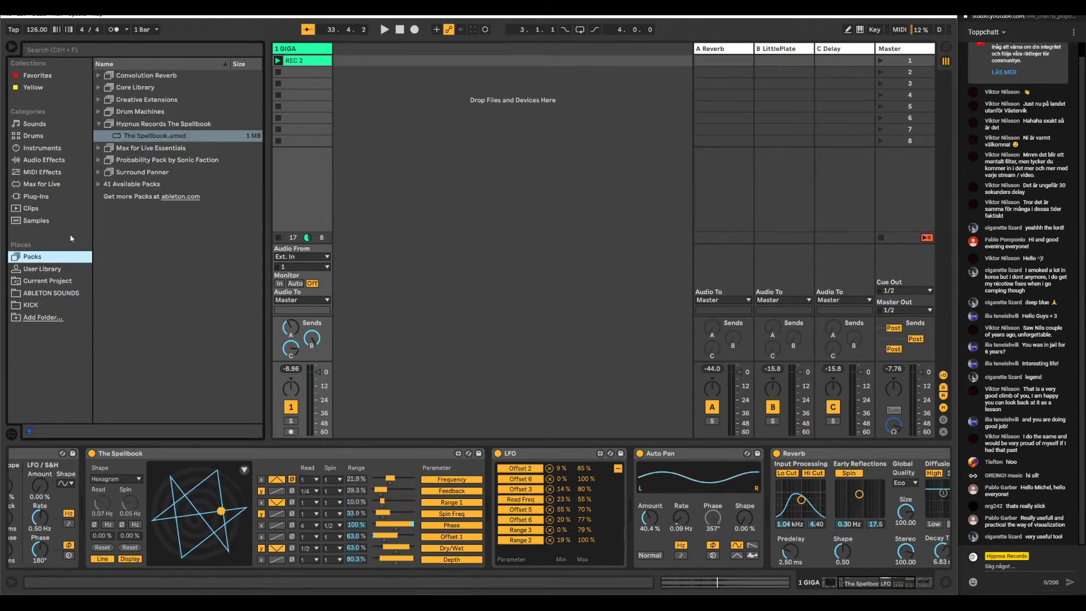
{"action": "left_click", "coordinate": [102, 113]}
{"action": "left_click", "coordinate": [106, 135]}
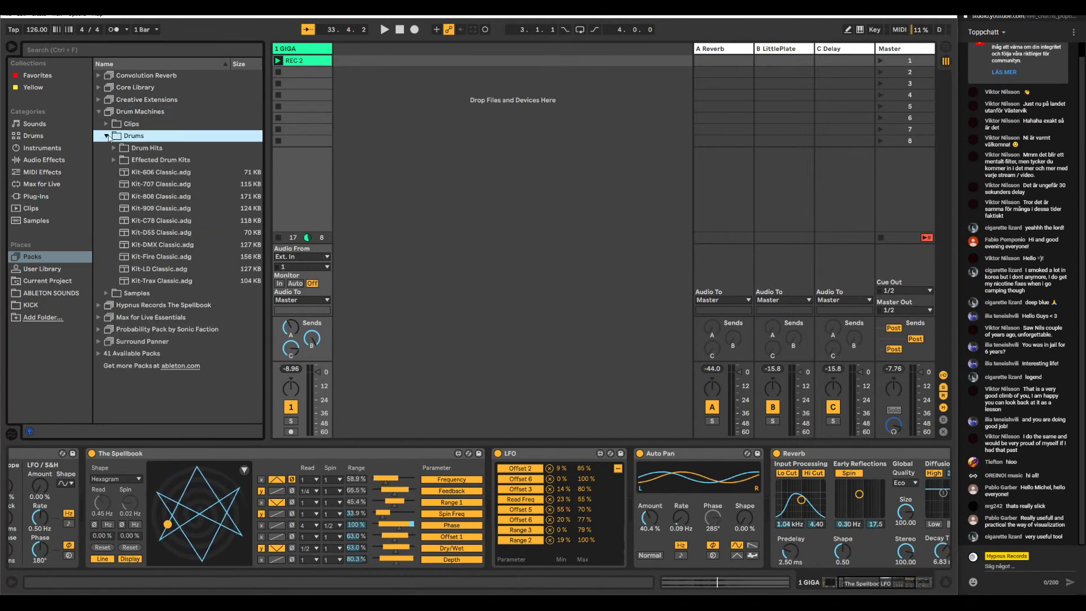
{"action": "left_click_drag", "start_coordinate": [161, 208], "coordinate": [397, 48]}
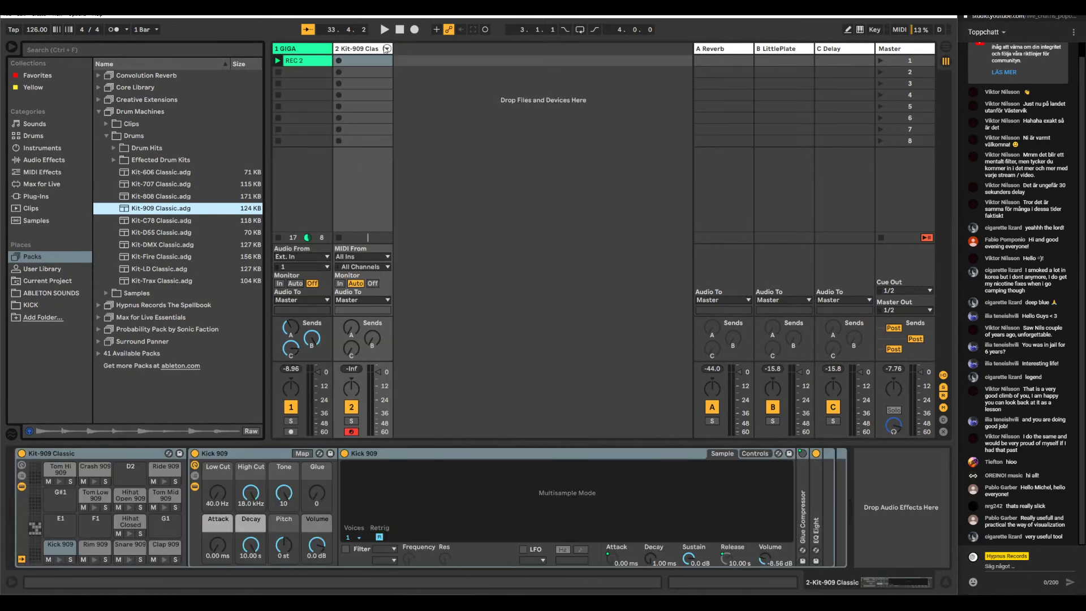
- Create a one-bar MIDI clip on the Kit-909 track, fill it with four quarter-note closed hi-hats at velocity 100, and launch it
{"action": "double_click", "coordinate": [362, 66]}
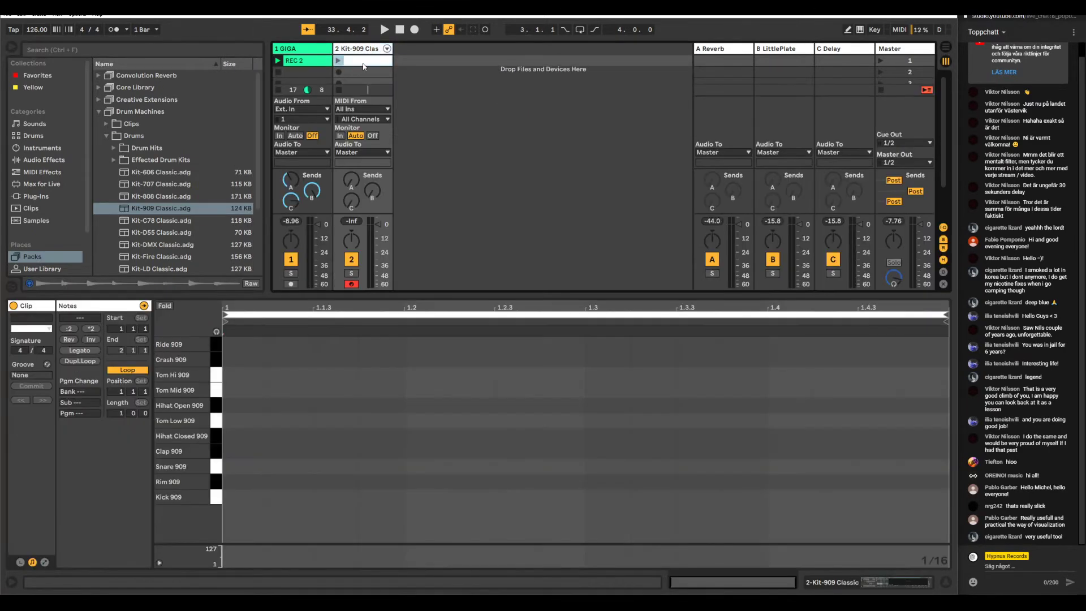
{"action": "right_click", "coordinate": [286, 362]}
{"action": "left_click", "coordinate": [305, 362]}
{"action": "key", "text": "b"}
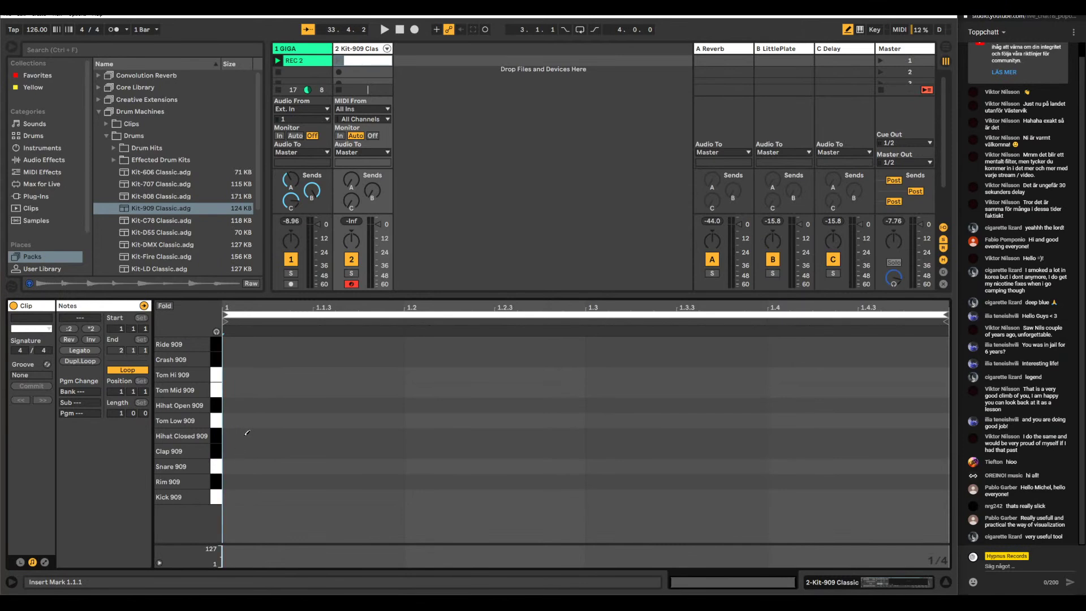
{"action": "left_click_drag", "start_coordinate": [242, 434], "coordinate": [822, 400]}
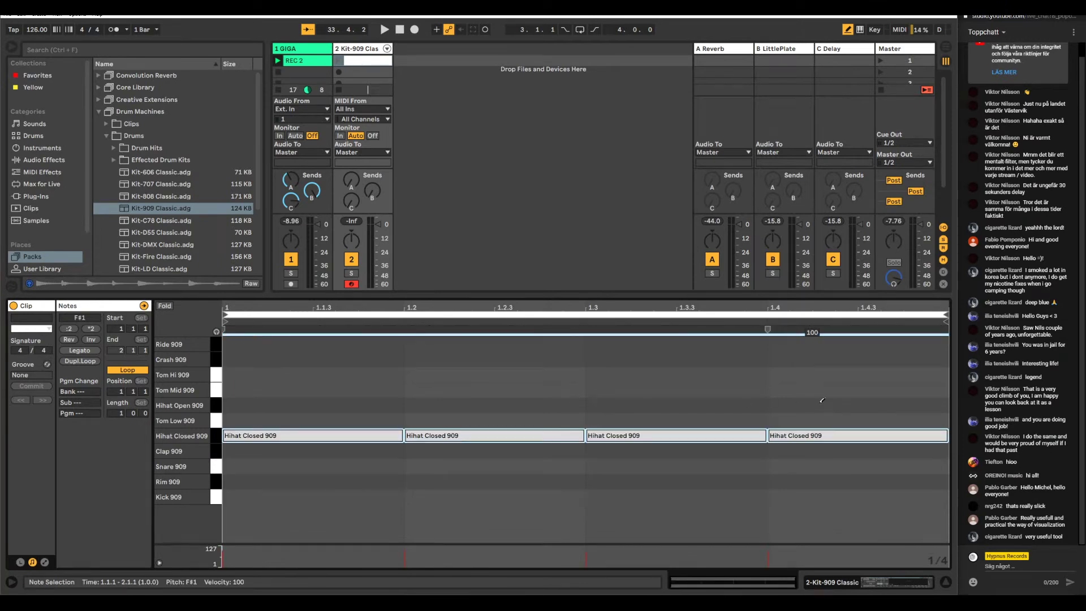
{"action": "left_click", "coordinate": [338, 62]}
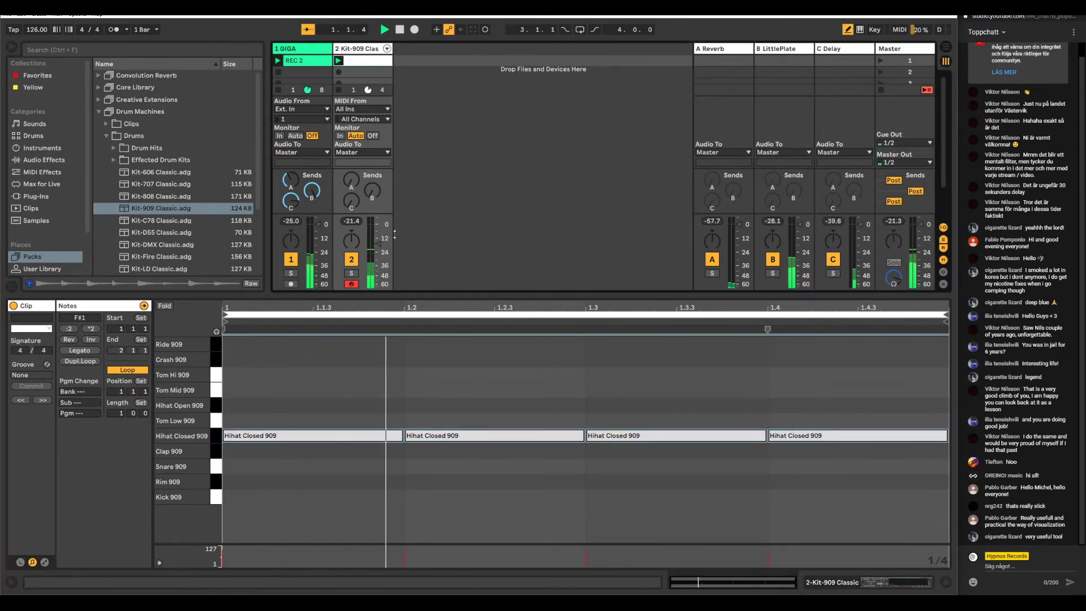
- Add a Reverb audio effect at the end of the Kit-909 track's device chain
{"action": "left_click", "coordinate": [376, 68]}
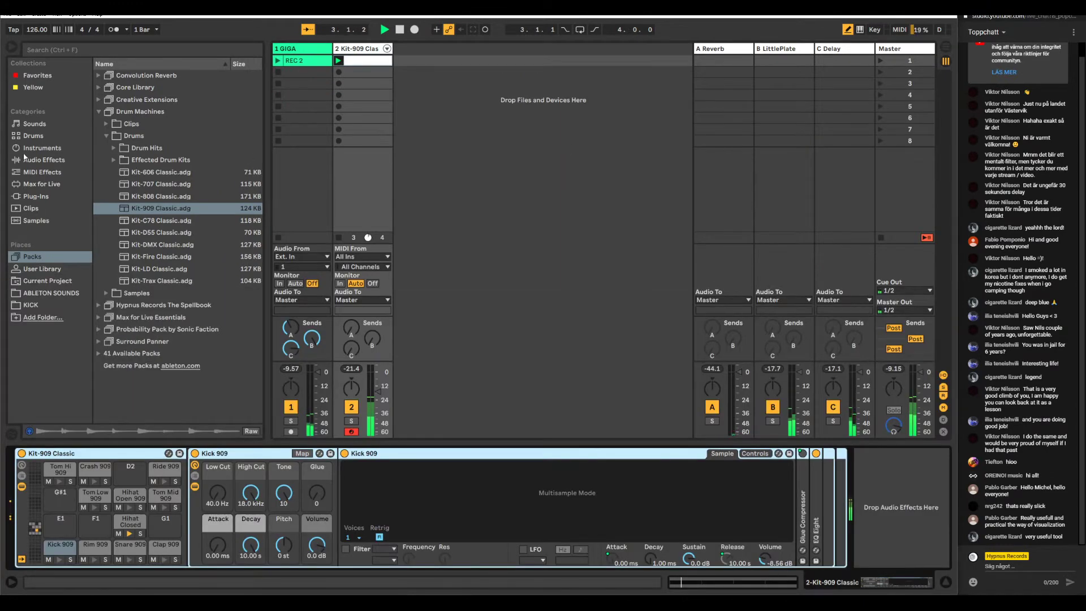
{"action": "left_click", "coordinate": [44, 159]}
{"action": "left_click_drag", "start_coordinate": [127, 375], "coordinate": [900, 508]}
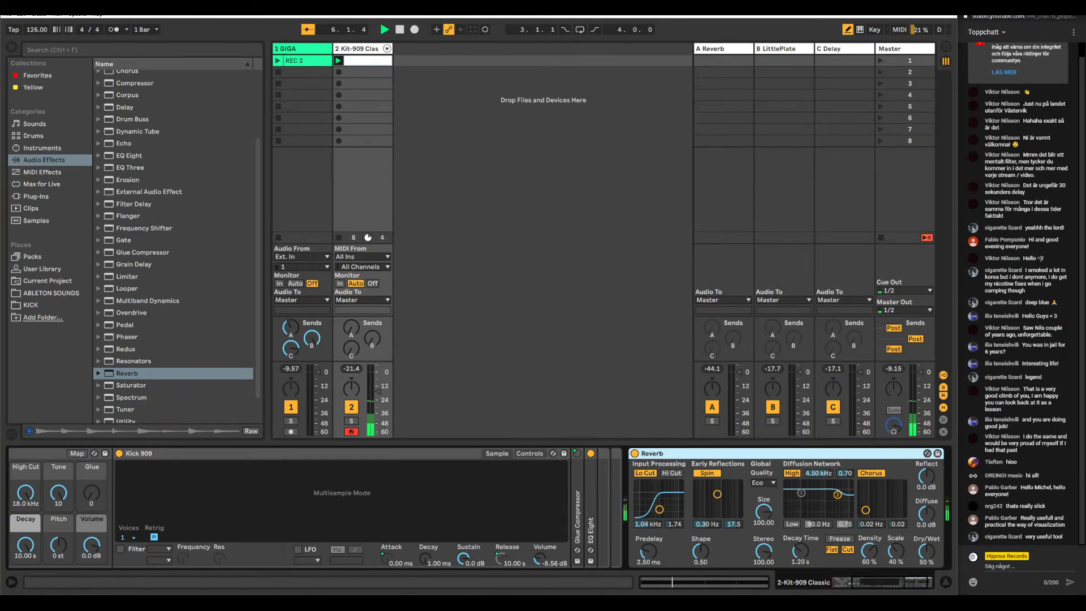
- Open the Calculator, place it over the empty session area, and stop playback
{"action": "key", "text": "XF86Calculator"}
{"action": "left_click_drag", "start_coordinate": [676, 249], "coordinate": [493, 137]}
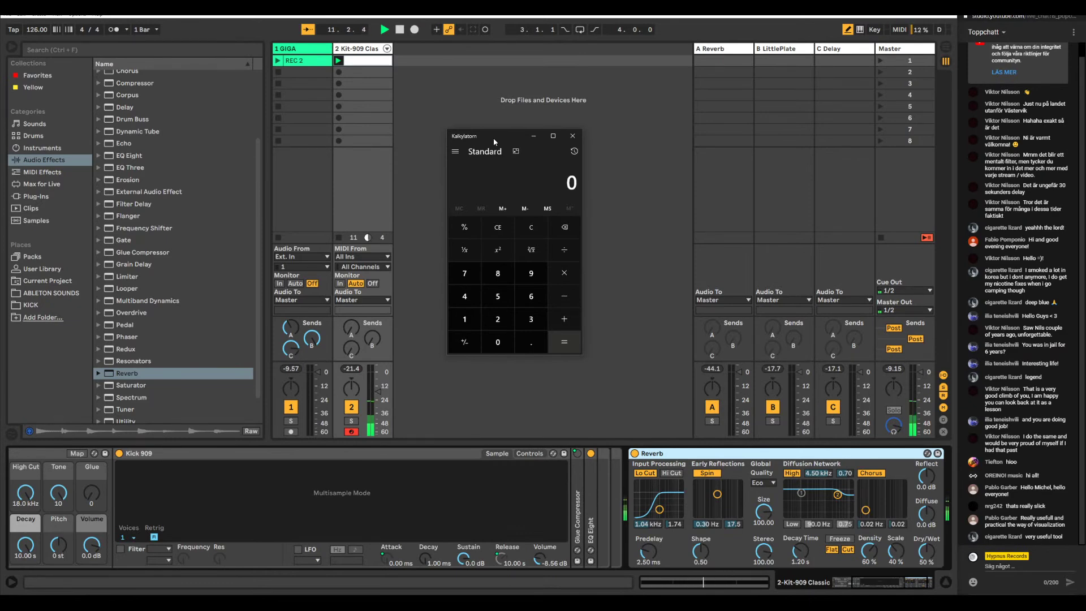
{"action": "left_click", "coordinate": [476, 93]}
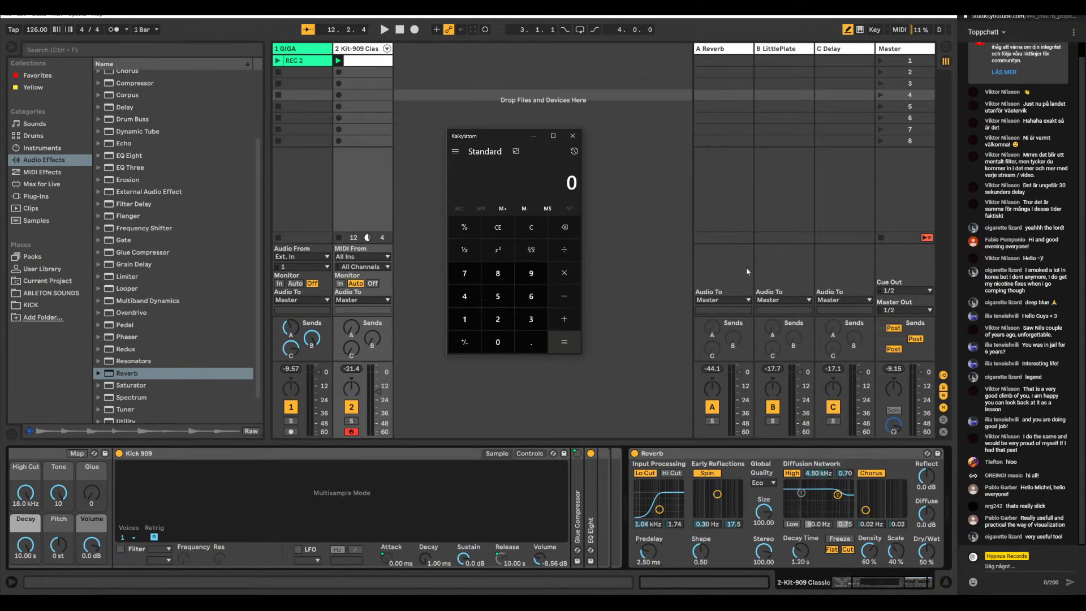
- Review the Reverb and the hi-hat clip's notes, and return to the Kit-909 track's devices
{"action": "left_click", "coordinate": [739, 453]}
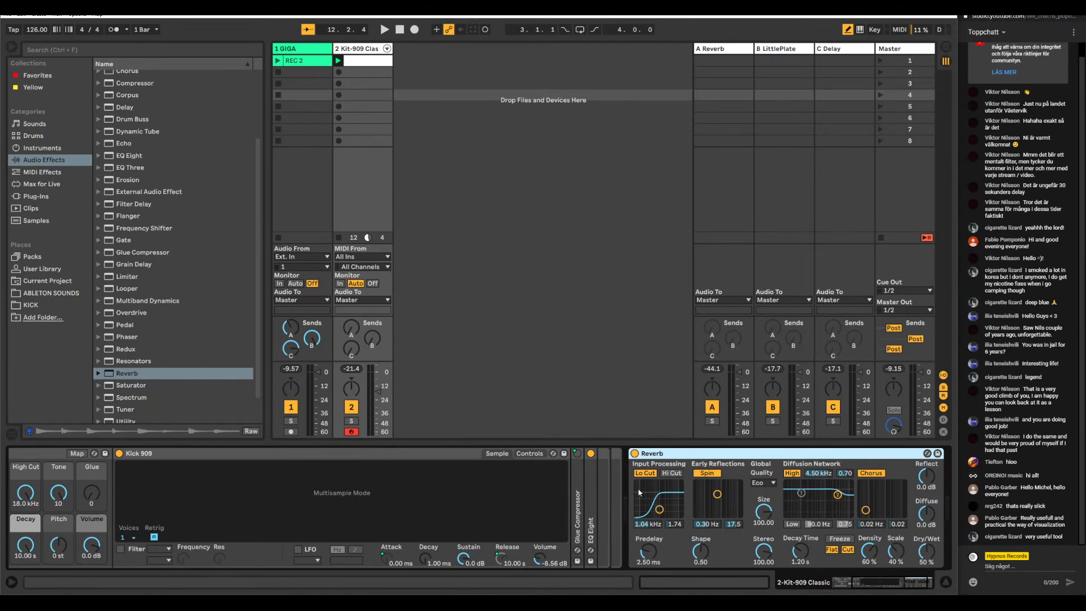
{"action": "double_click", "coordinate": [362, 62]}
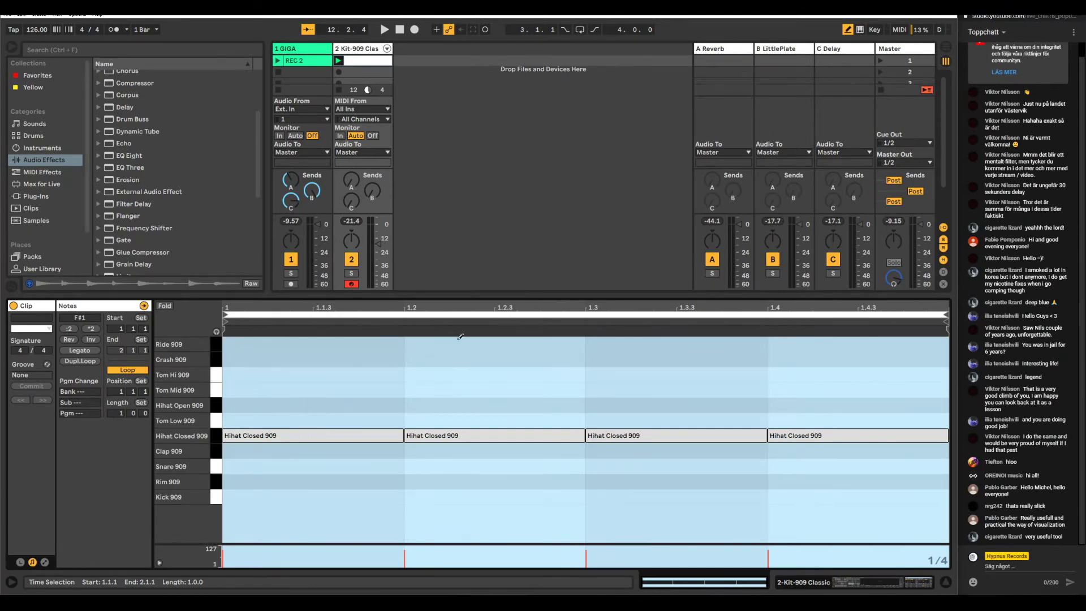
{"action": "left_click", "coordinate": [365, 50]}
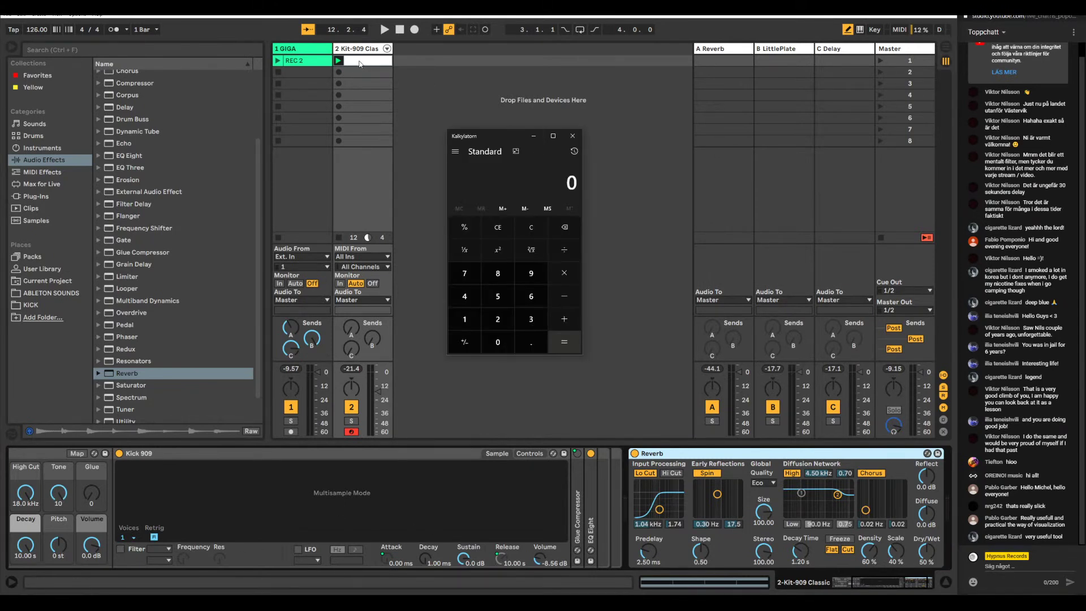
- Bring up the Calculator over the empty session area and divide 60000 by 126
{"action": "key", "text": "alt+F4"}
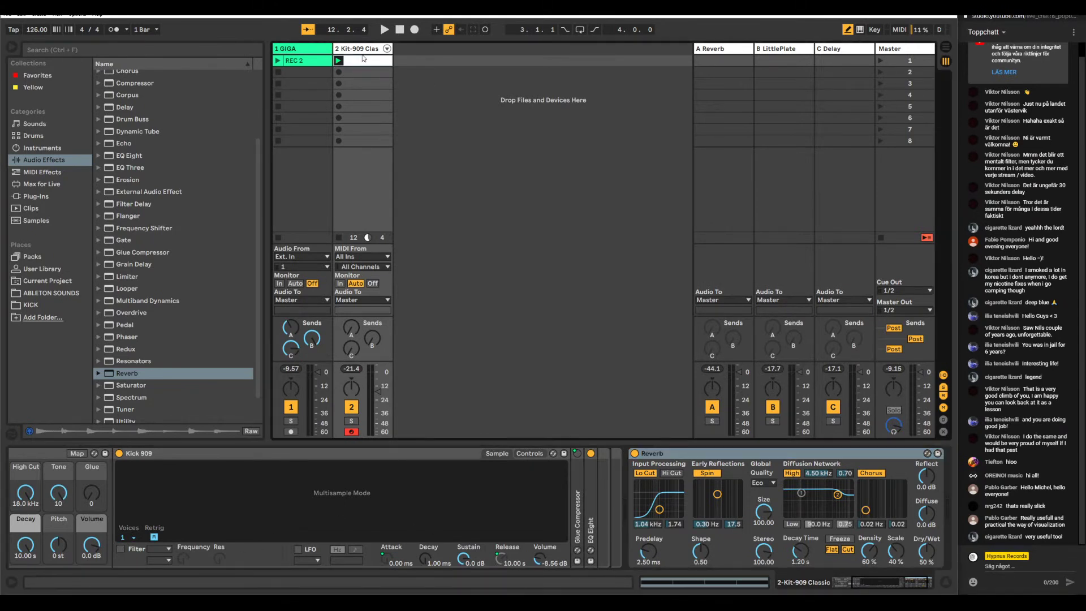
{"action": "left_click", "coordinate": [363, 52]}
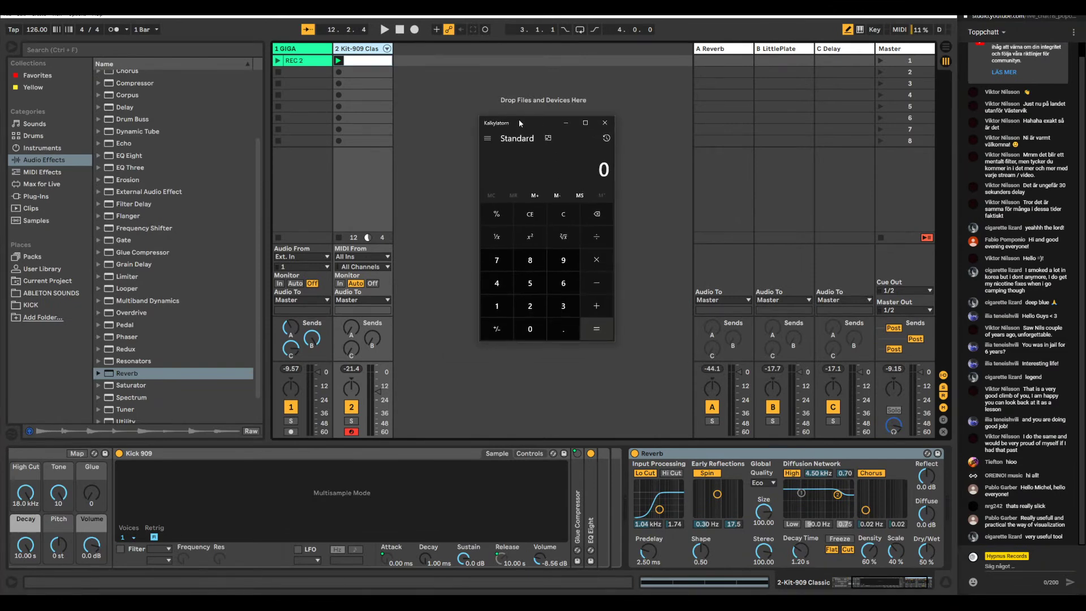
{"action": "type", "text": "60,000"}
{"action": "key", "text": "slash"}
{"action": "type", "text": "126"}
{"action": "key", "text": "Return"}
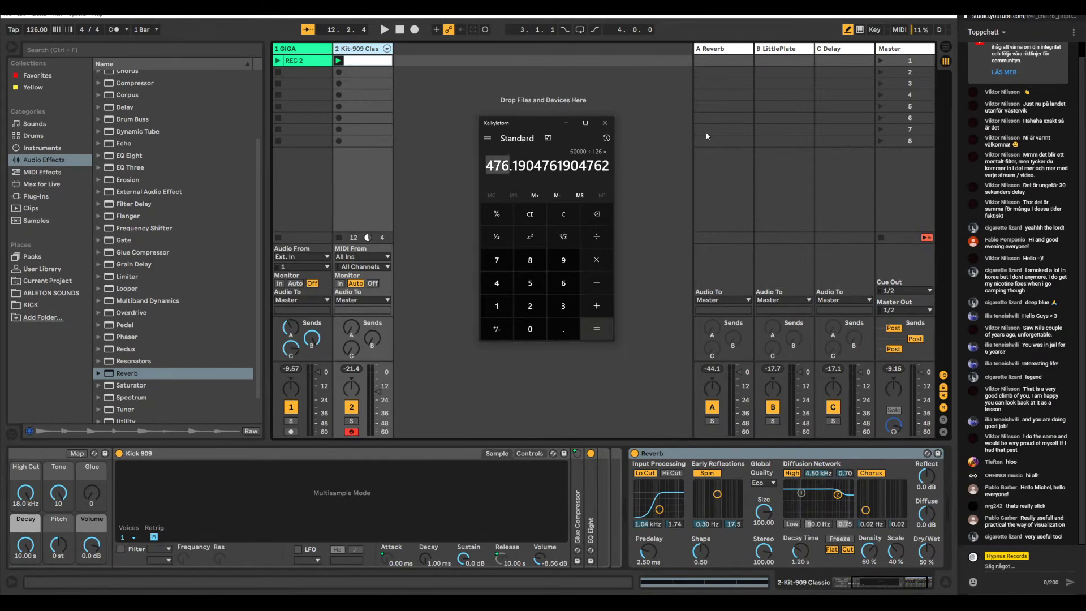
- Set the Decay Time of the Kit-909 track's Reverb to 476 ms
{"action": "left_click", "coordinate": [800, 564]}
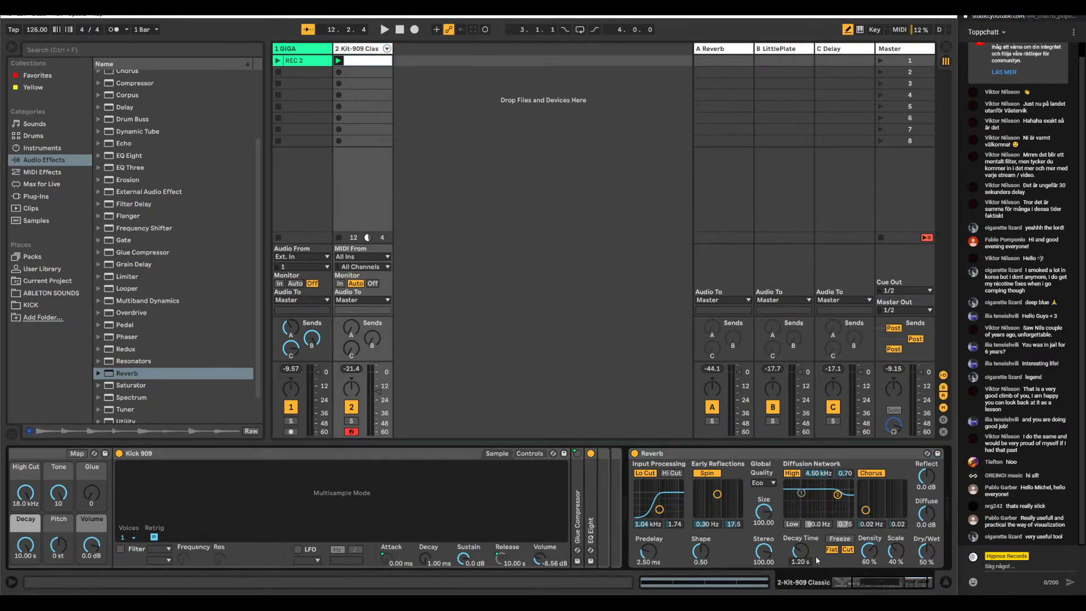
{"action": "type", "text": "476"}
{"action": "key", "text": "Return"}
- During playback, raise the Kit-909 track's volume and set the Reverb's Dry/Wet to 34%, and stop playback
{"action": "key", "text": "space"}
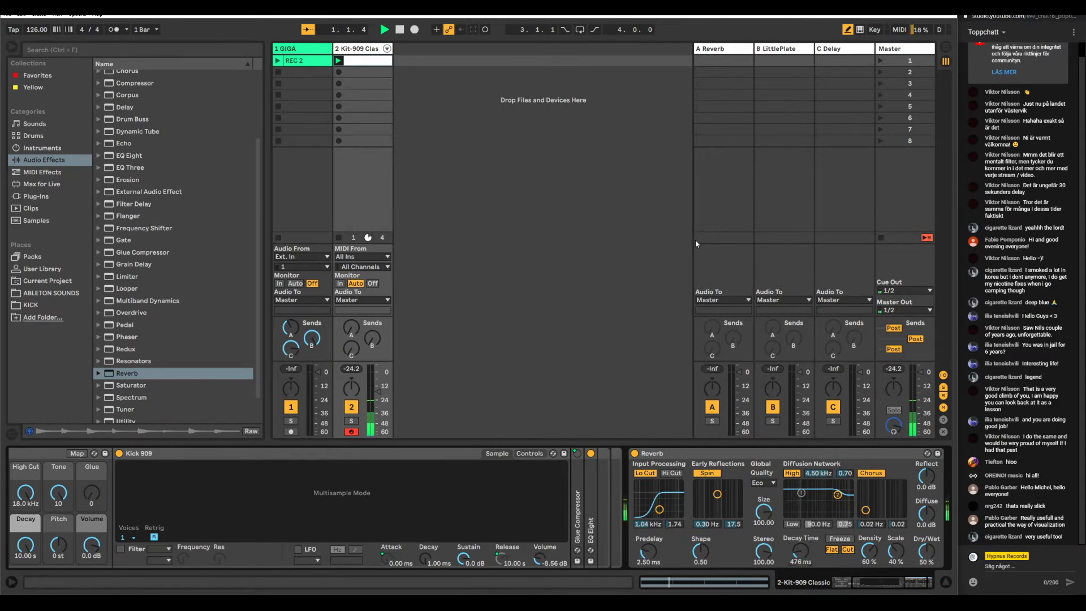
{"action": "mouse_move", "coordinate": [926, 552]}
{"action": "left_mouse_down"}
{"action": "mouse_move", "coordinate": [926, 531]}
{"action": "mouse_move", "coordinate": [926, 567]}
{"action": "left_mouse_up"}
{"action": "left_click_drag", "start_coordinate": [379, 398], "coordinate": [378, 378]}
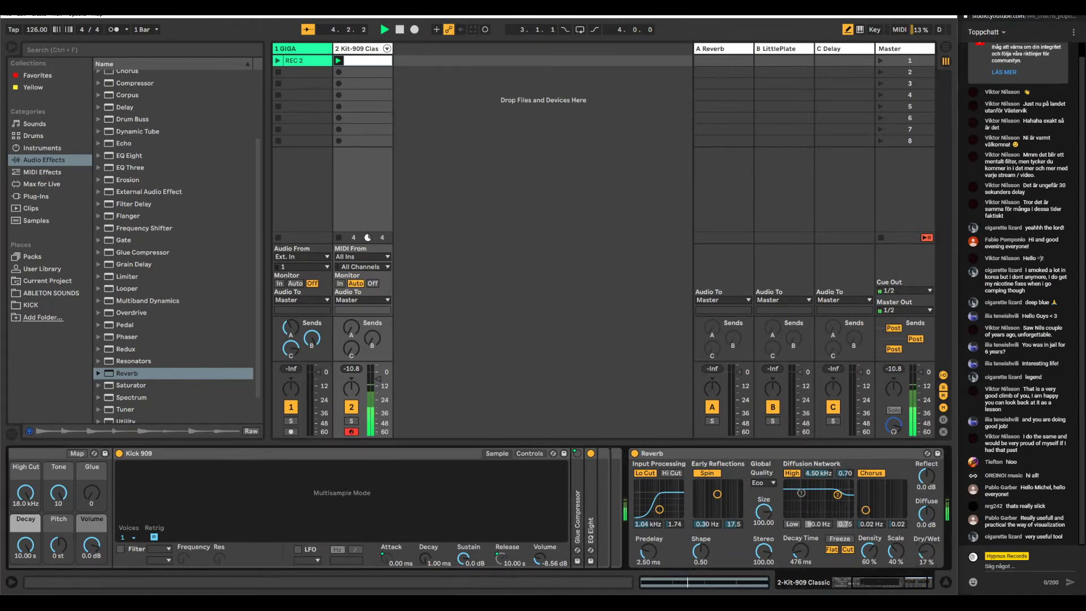
{"action": "left_click_drag", "start_coordinate": [925, 552], "coordinate": [926, 540]}
{"action": "key", "text": "space"}
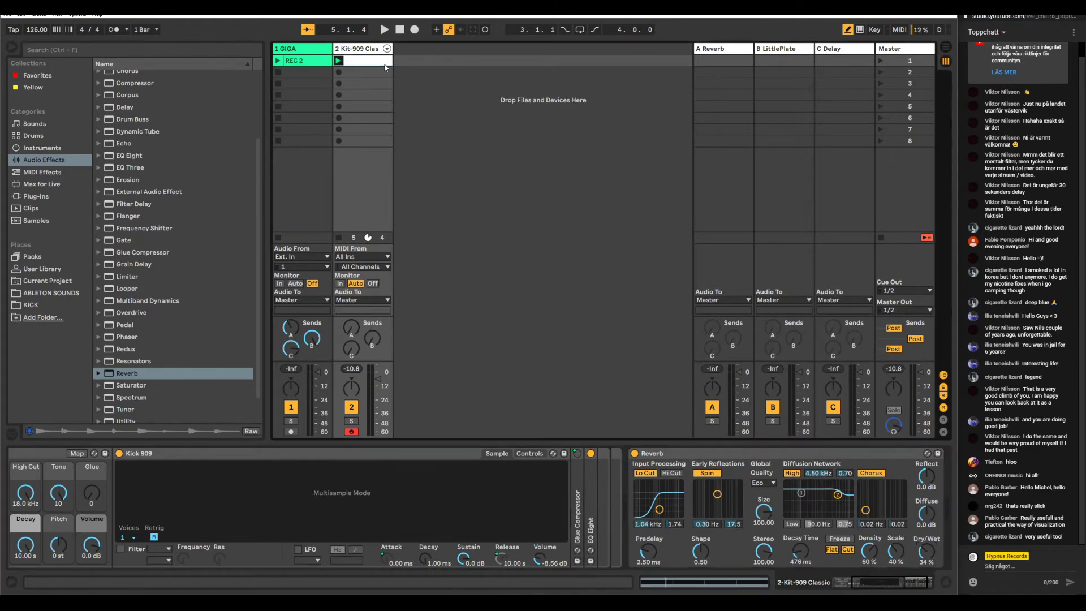
- Review the hi-hat clip's notes with a short playback, and return to the Kit-909 track's devices
{"action": "key", "text": "shift+Tab"}
{"action": "key", "text": "space"}
{"action": "key", "text": "space"}
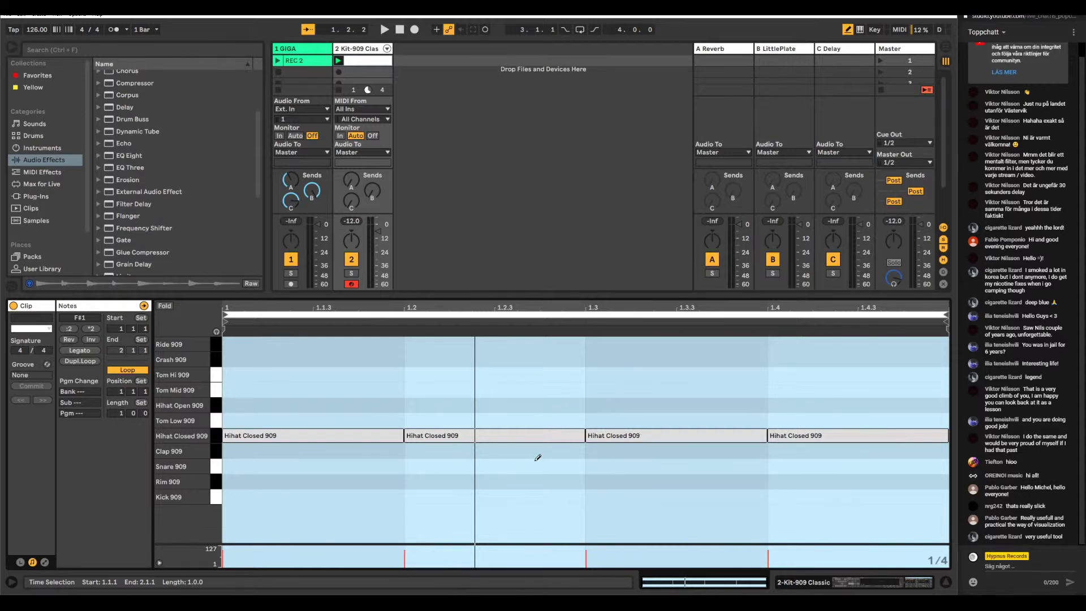
{"action": "left_click", "coordinate": [360, 53]}
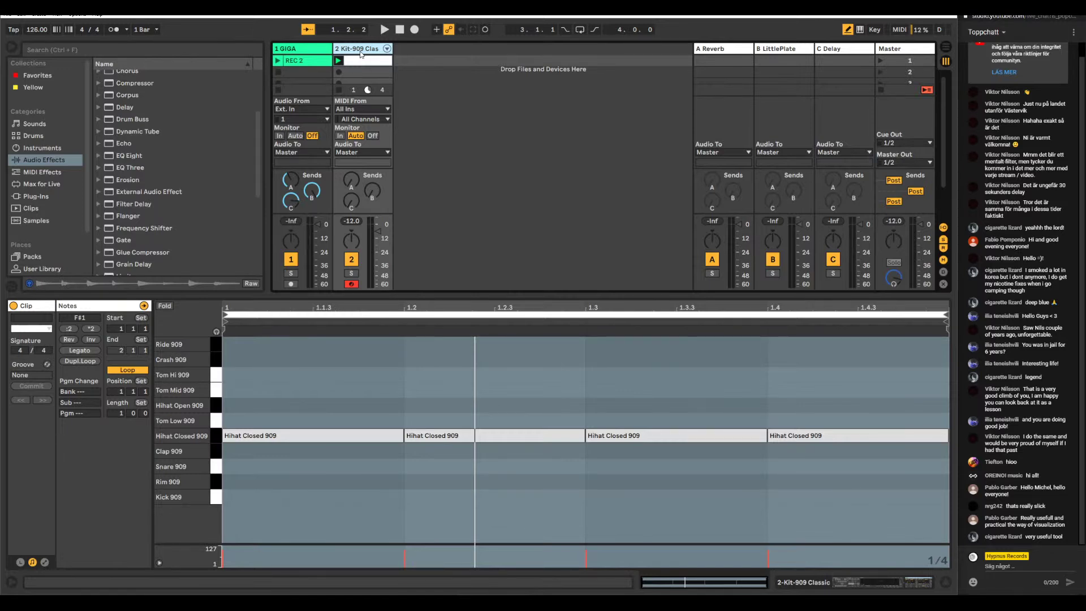
{"action": "double_click", "coordinate": [361, 53]}
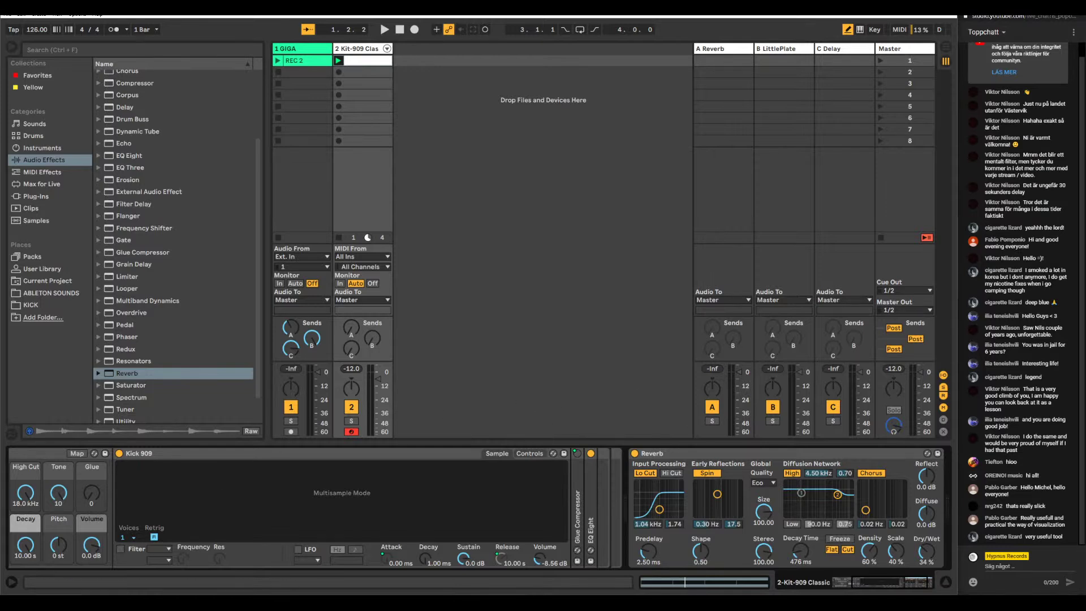
- Switch to the Calculator and divide the beat length by 8, and that result by 4
{"action": "key", "text": "alt+Tab"}
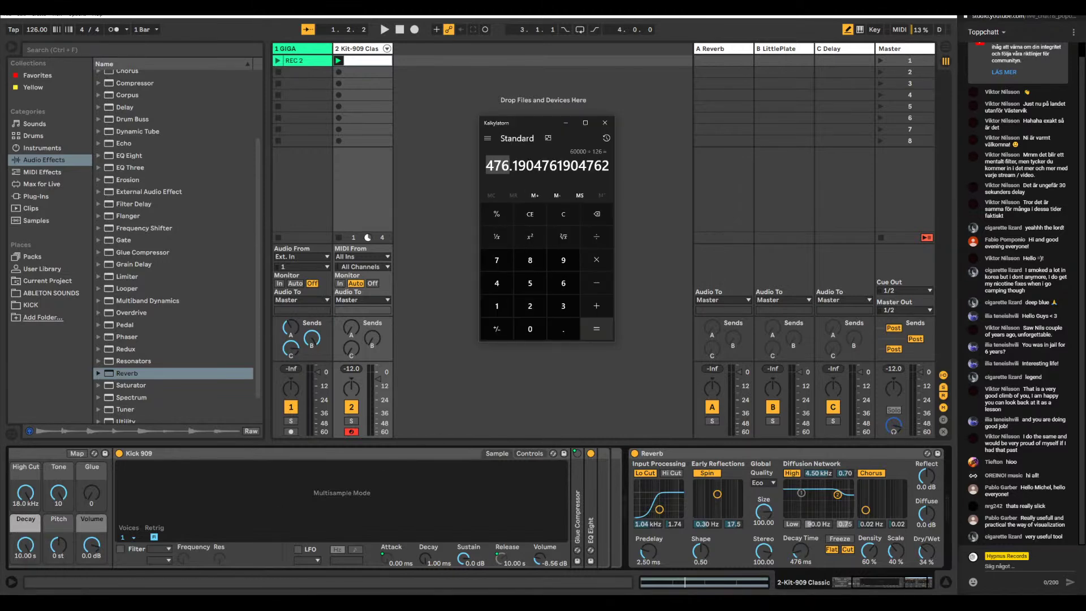
{"action": "left_click_drag", "start_coordinate": [525, 124], "coordinate": [536, 122]}
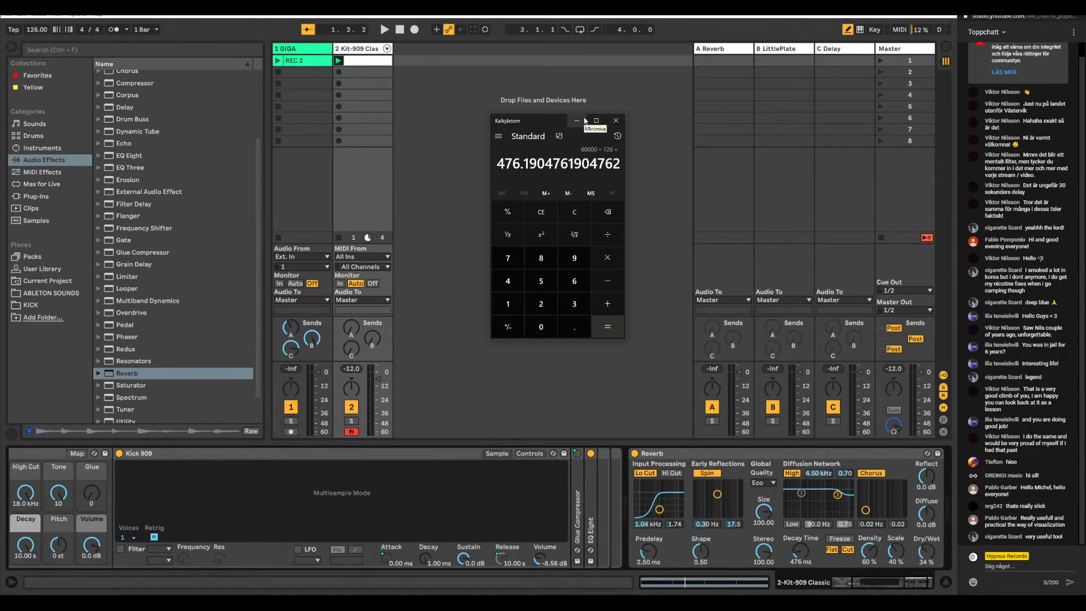
{"action": "key", "text": "slash"}
{"action": "type", "text": "8"}
{"action": "key", "text": "Return"}
{"action": "key", "text": "slash"}
{"action": "type", "text": "4"}
{"action": "key", "text": "Return"}
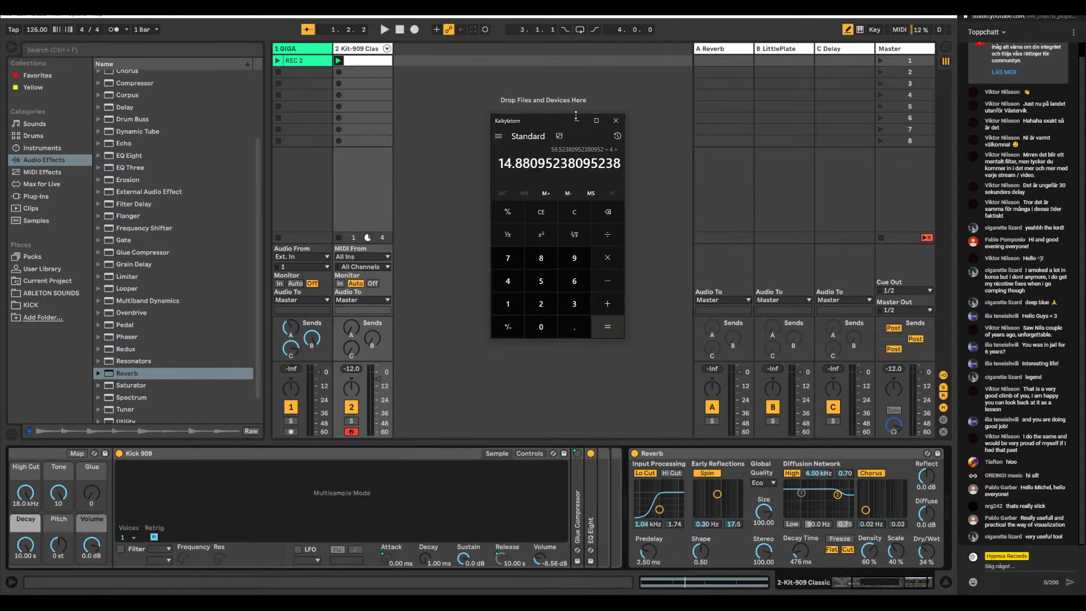
- Set the Reverb's Predelay to 14.88 ms
{"action": "left_click", "coordinate": [654, 565]}
{"action": "type", "text": "14.88"}
{"action": "key", "text": "Return"}
- Start playback and raise the Reverb's Predelay to about 51.6 ms and its Dry/Wet to 44%
{"action": "key", "text": "space"}
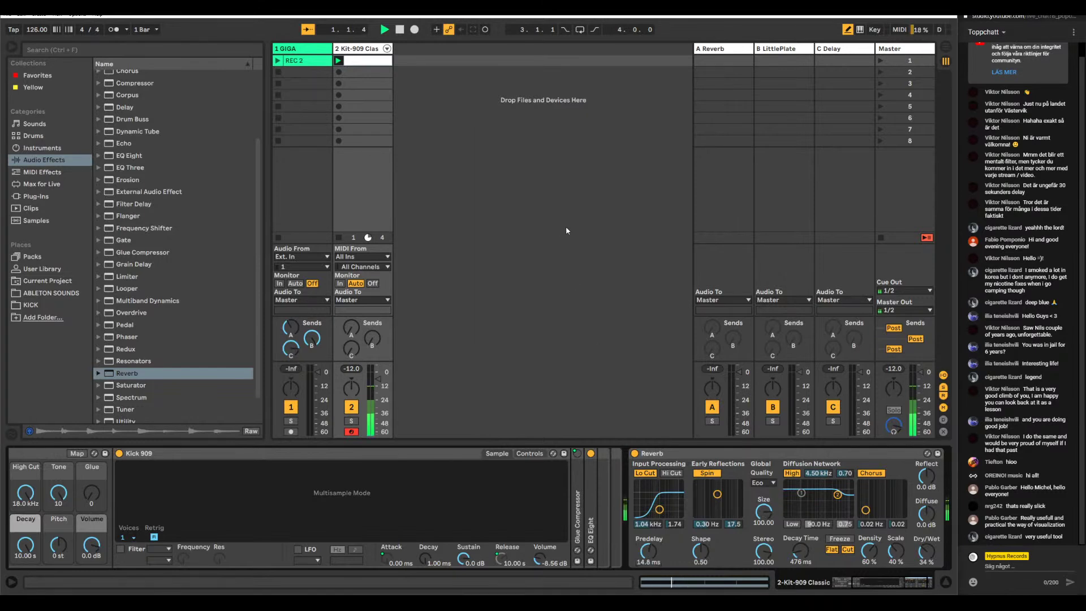
{"action": "left_click_drag", "start_coordinate": [647, 559], "coordinate": [647, 541]}
{"action": "left_click_drag", "start_coordinate": [922, 561], "coordinate": [926, 559]}
- Switch to the Calculator and multiply the last result by 2
{"action": "key", "text": "alt+Tab"}
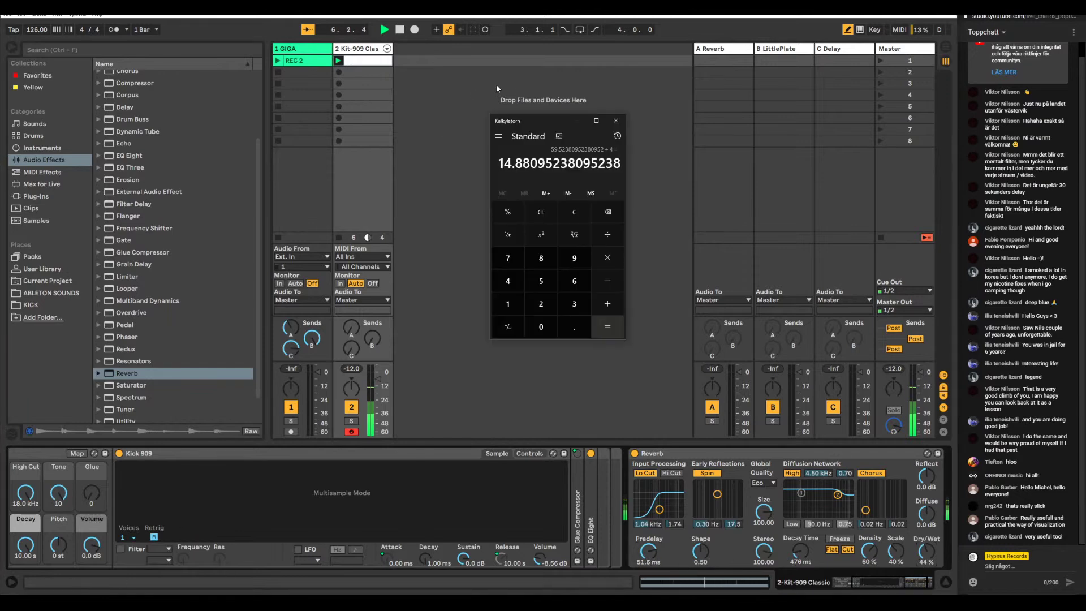
{"action": "key", "text": "asterisk"}
{"action": "key", "text": "2"}
{"action": "key", "text": "Return"}
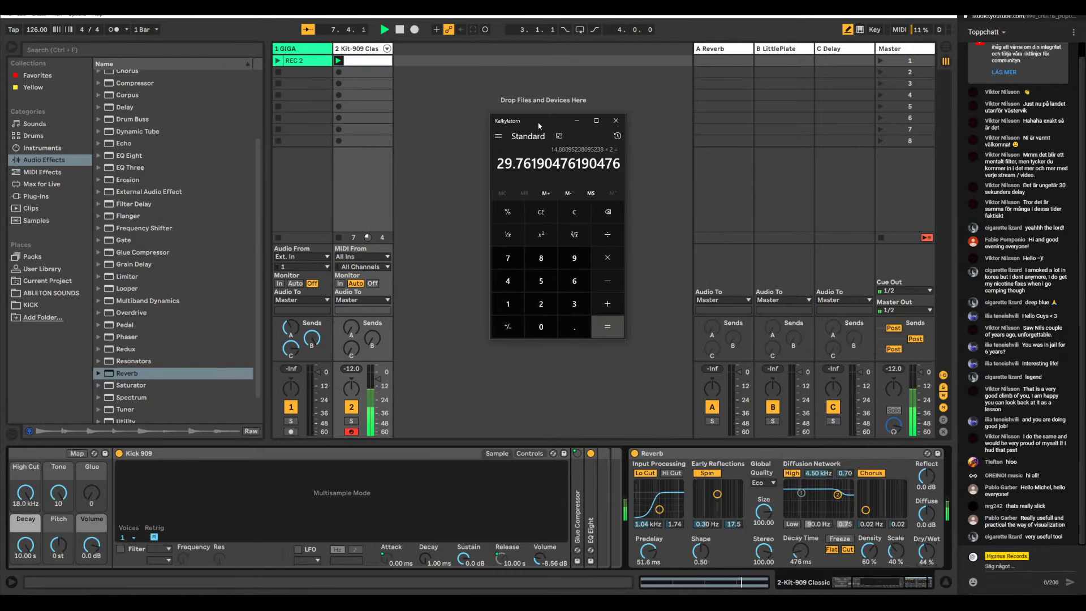
- Set the Reverb's Predelay to 29.8 ms and play the hi-hat clip
{"action": "left_click", "coordinate": [648, 563]}
{"action": "type", "text": "29.8"}
{"action": "key", "text": "Return"}
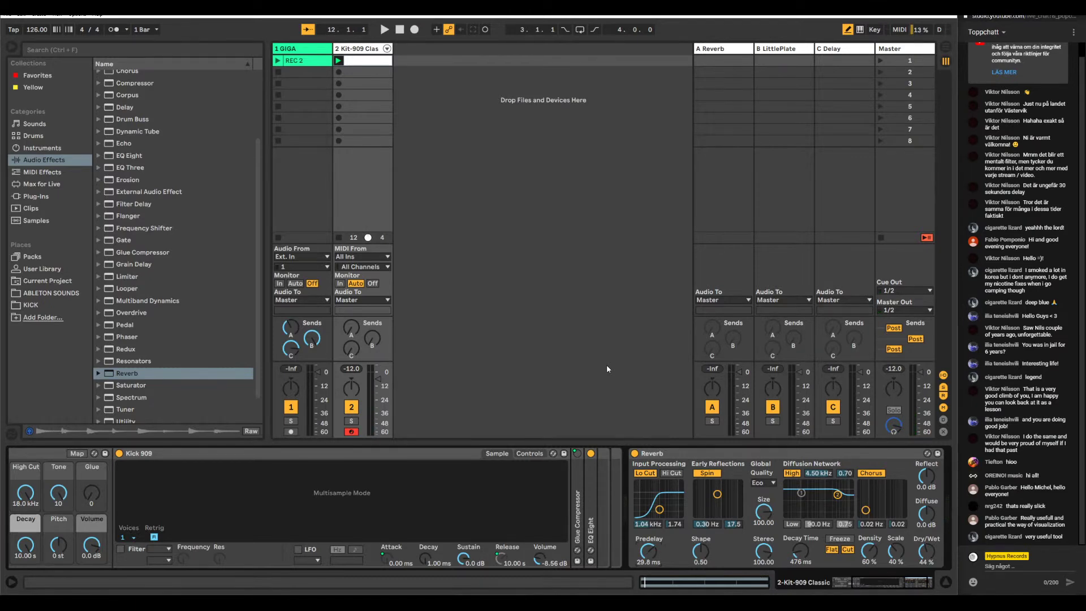
{"action": "key", "text": "space"}
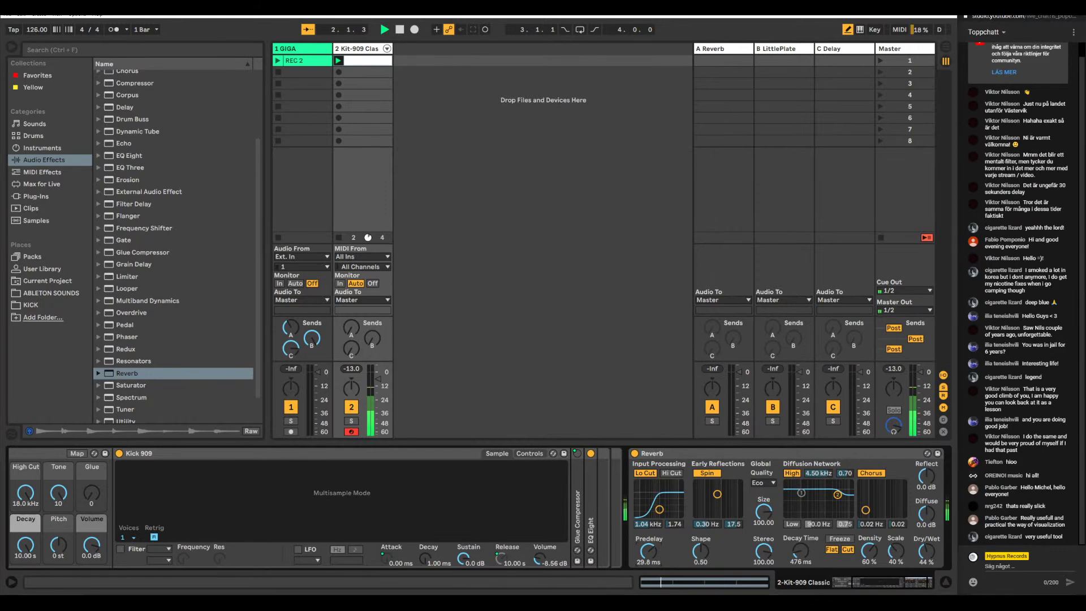
- Try lowering the Reverb's Predelay to 0.50 ms during playback, and stop playback
{"action": "key", "text": "alt+Tab"}
{"action": "key", "text": "alt+Tab"}
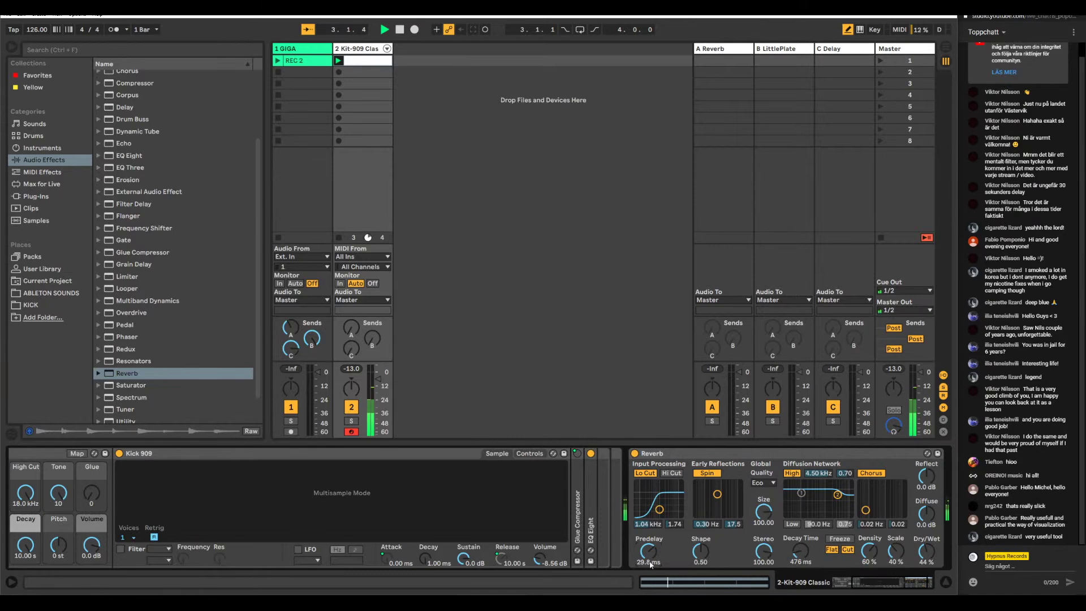
{"action": "left_click_drag", "start_coordinate": [650, 564], "coordinate": [651, 572]}
{"action": "left_click_drag", "start_coordinate": [651, 564], "coordinate": [651, 580]}
{"action": "key", "text": "space"}
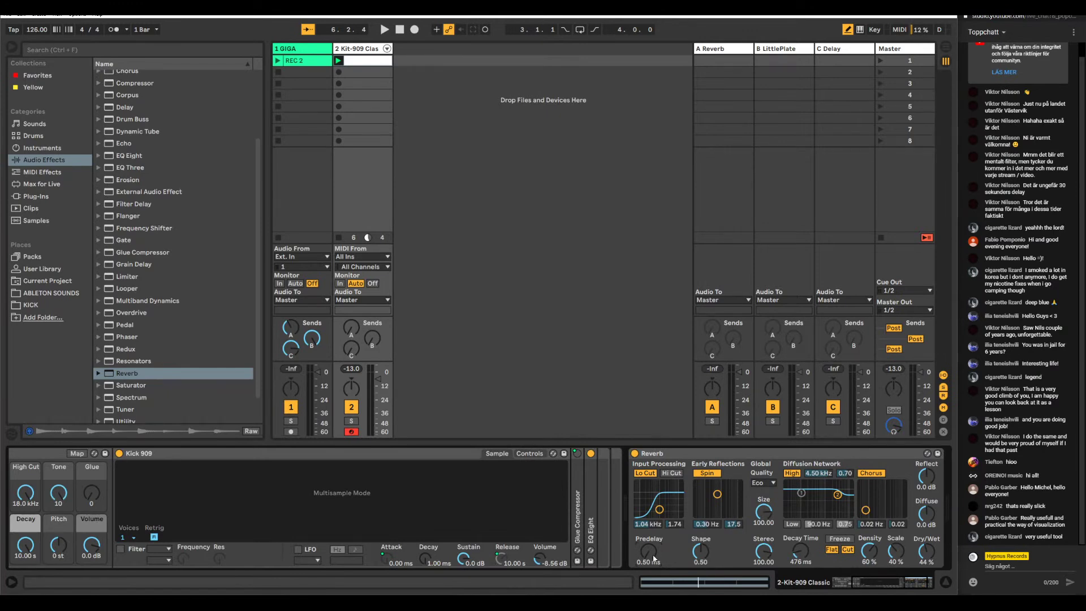
- Play the hi-hat clip for comparison, bring the Reverb's Predelay back to 29.8 ms, and stop playback
{"action": "key", "text": "space"}
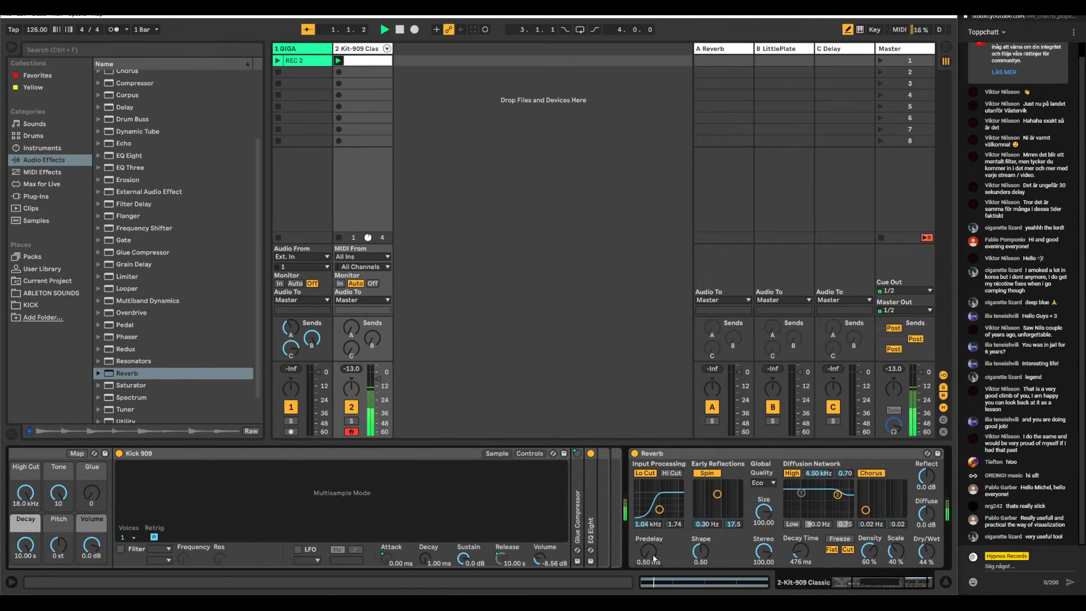
{"action": "scroll", "coordinate": [654, 558], "scroll_direction": "up", "scroll_amount": 5}
{"action": "scroll", "coordinate": [654, 559], "scroll_direction": "down", "scroll_amount": 3}
{"action": "key", "text": "space"}
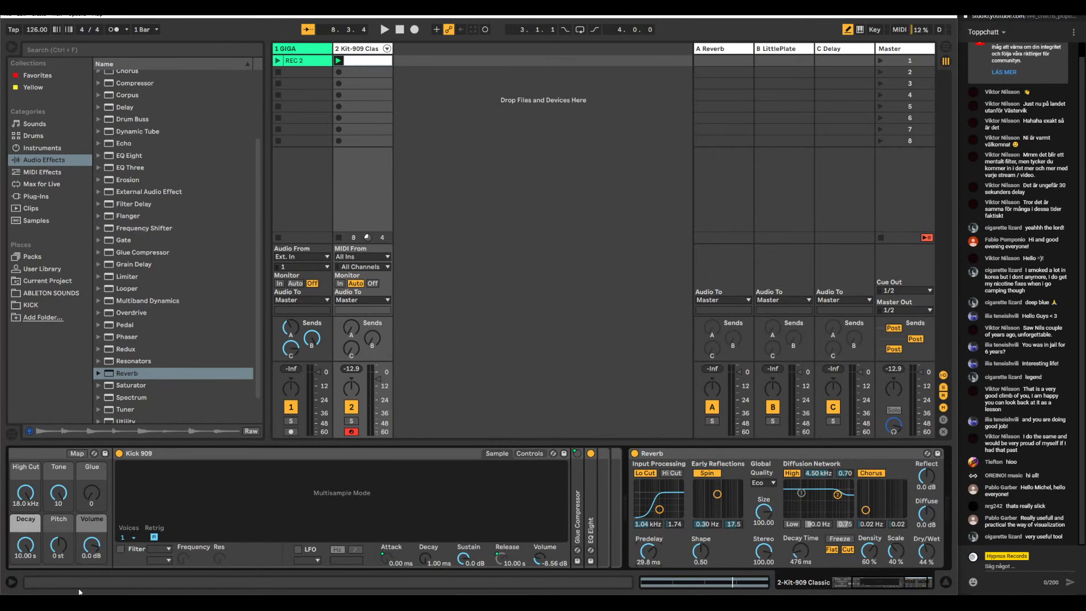
- Switch to the Calculator and multiply the last result by 1.5
{"action": "key", "text": "alt+Tab"}
{"action": "left_click_drag", "start_coordinate": [522, 128], "coordinate": [506, 138]}
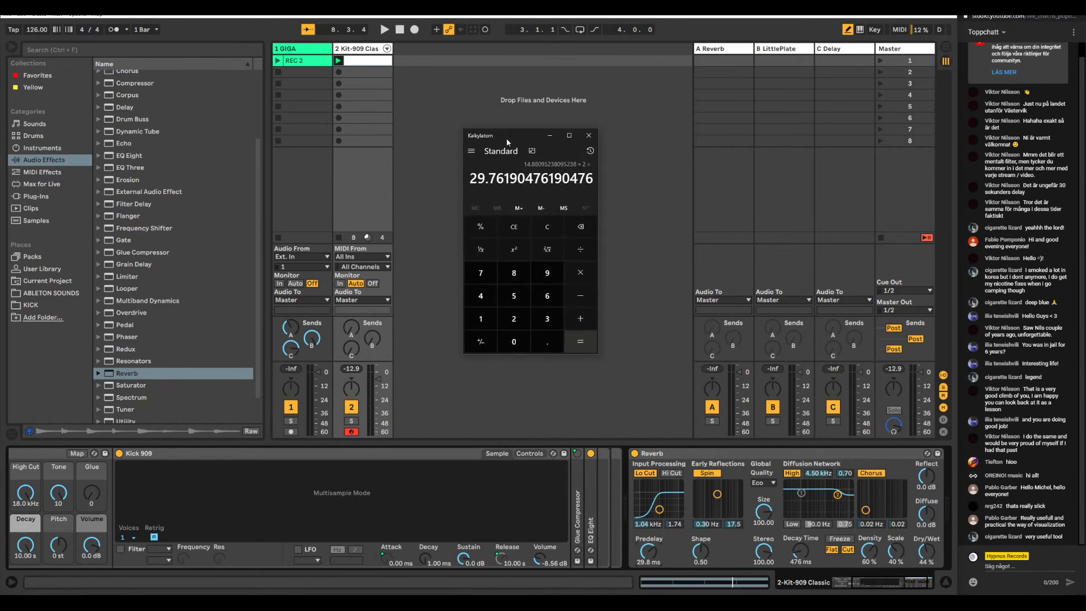
{"action": "type", "text": "*1.5"}
{"action": "key", "text": "Return"}
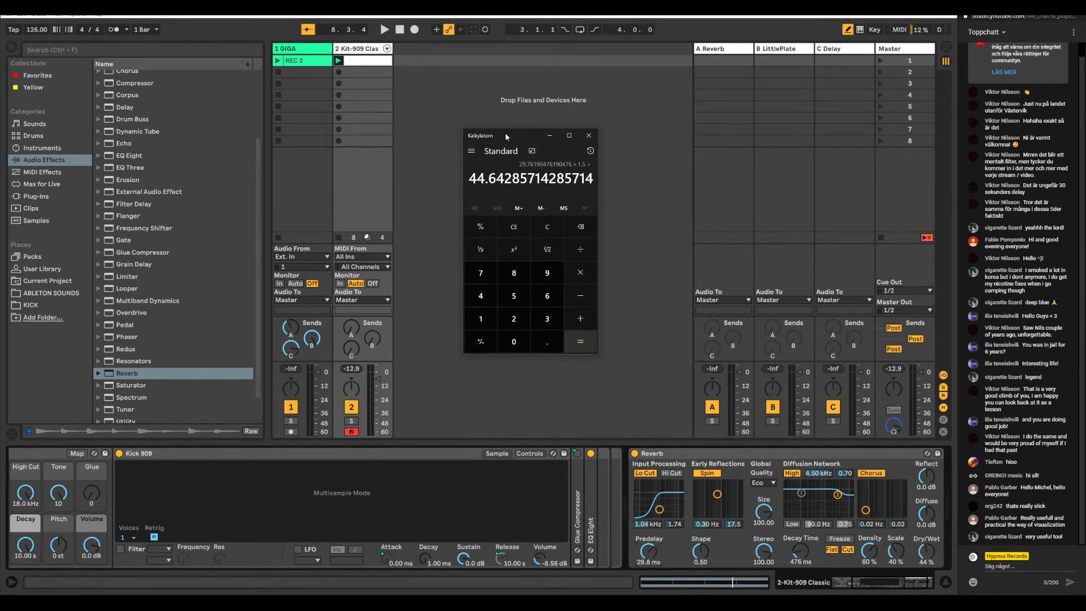
- Calculate 29.8 times 0.667 and close the Calculator
{"action": "type", "text": "29."}
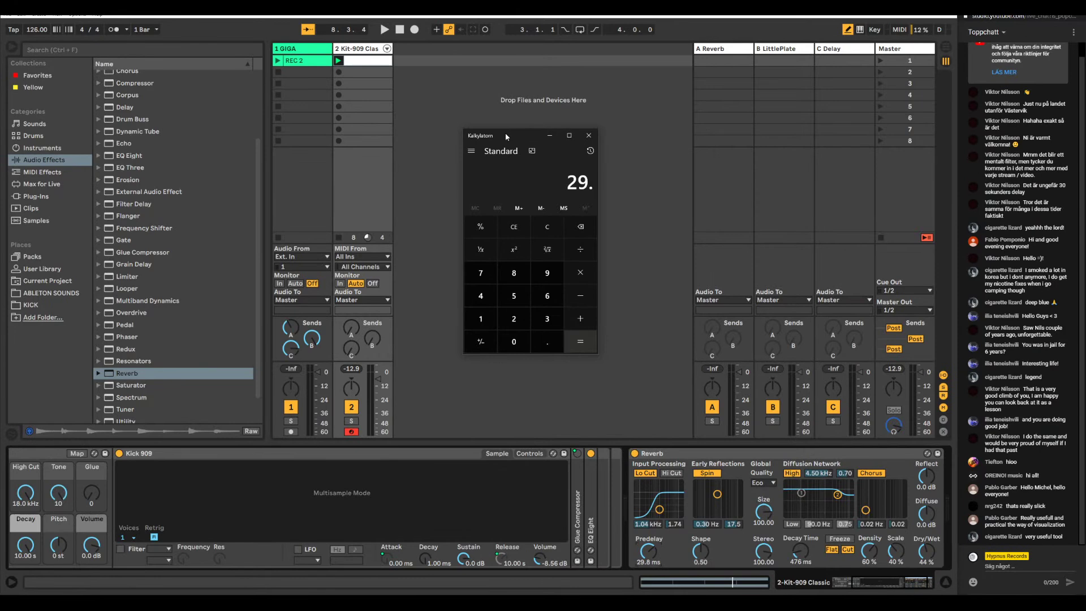
{"action": "type", "text": "8/*.66"}
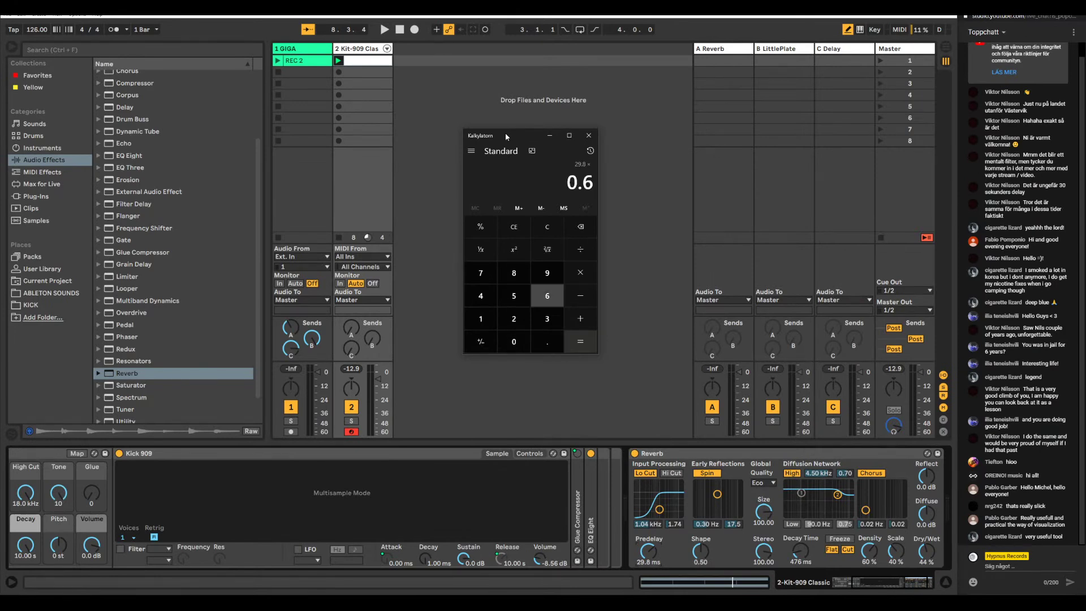
{"action": "type", "text": "7"}
{"action": "key", "text": "Return"}
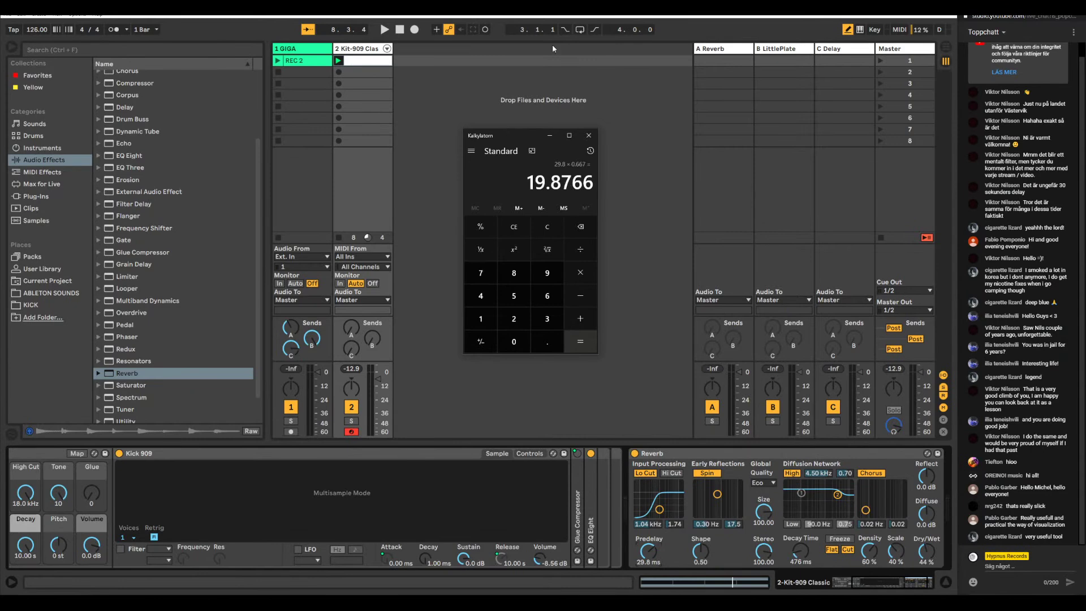
{"action": "left_click", "coordinate": [589, 137]}
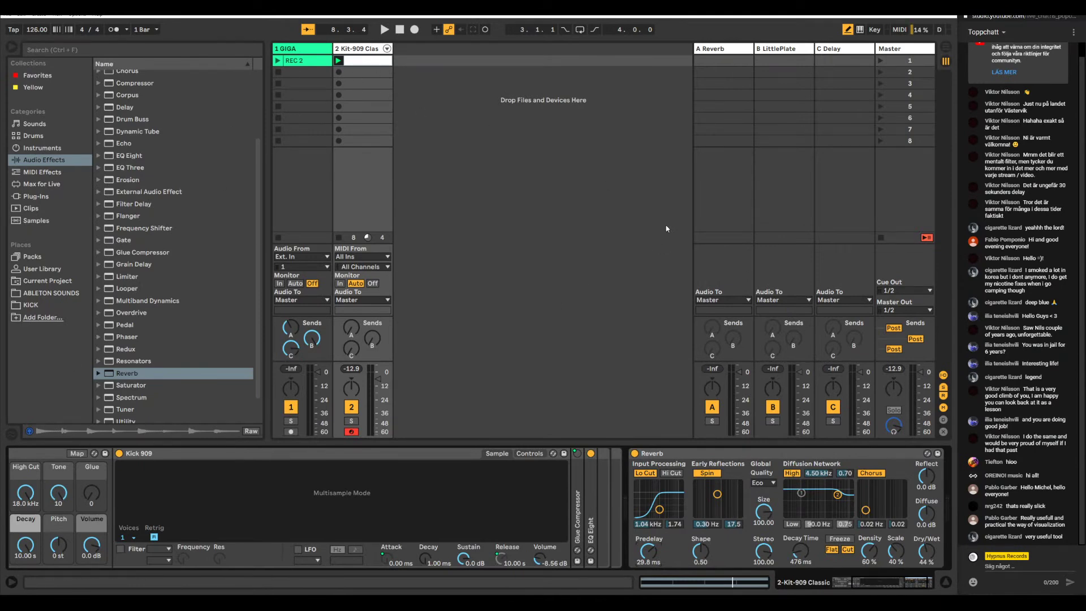
- Review the devices on the A Reverb and C Delay return tracks
{"action": "left_click", "coordinate": [730, 51]}
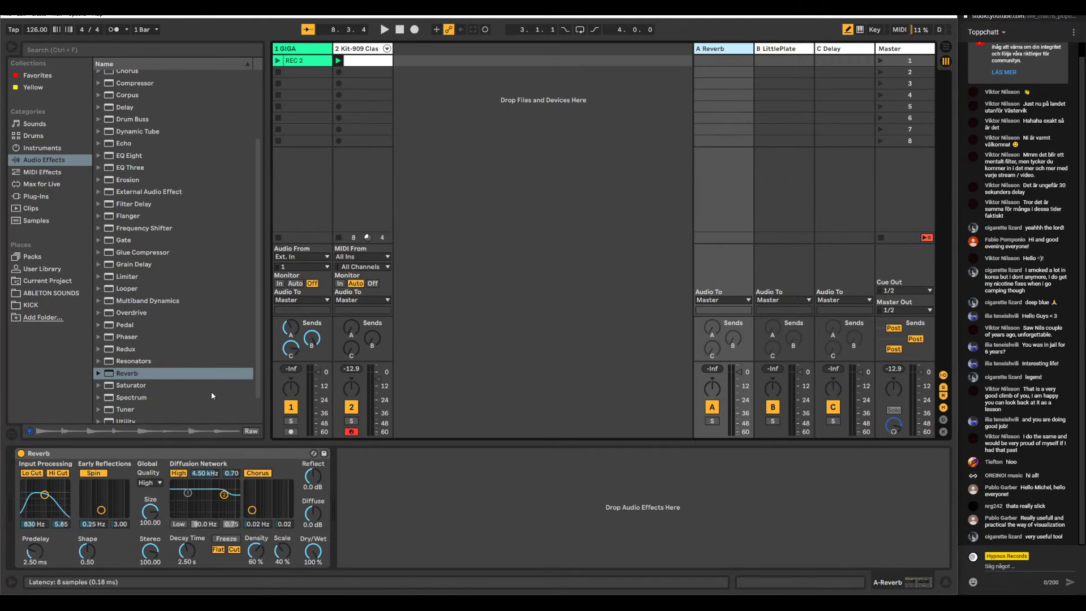
{"action": "left_click", "coordinate": [854, 49]}
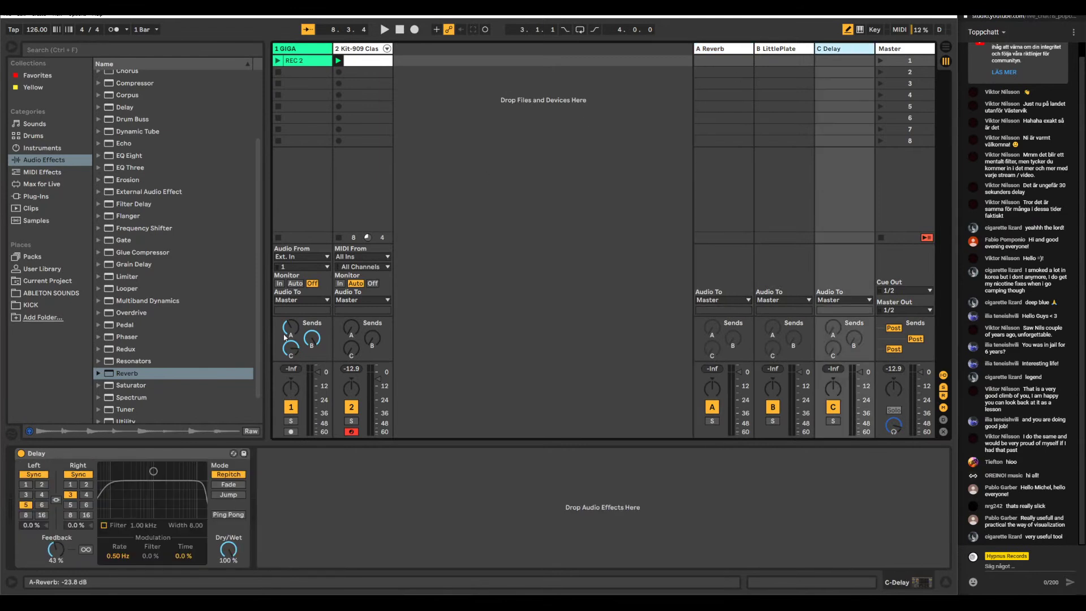
- During playback, switch off the Kit-909 track's Reverb and raise the track's send to C Delay to about -3.5 dB
{"action": "left_click", "coordinate": [375, 52]}
{"action": "key", "text": "space"}
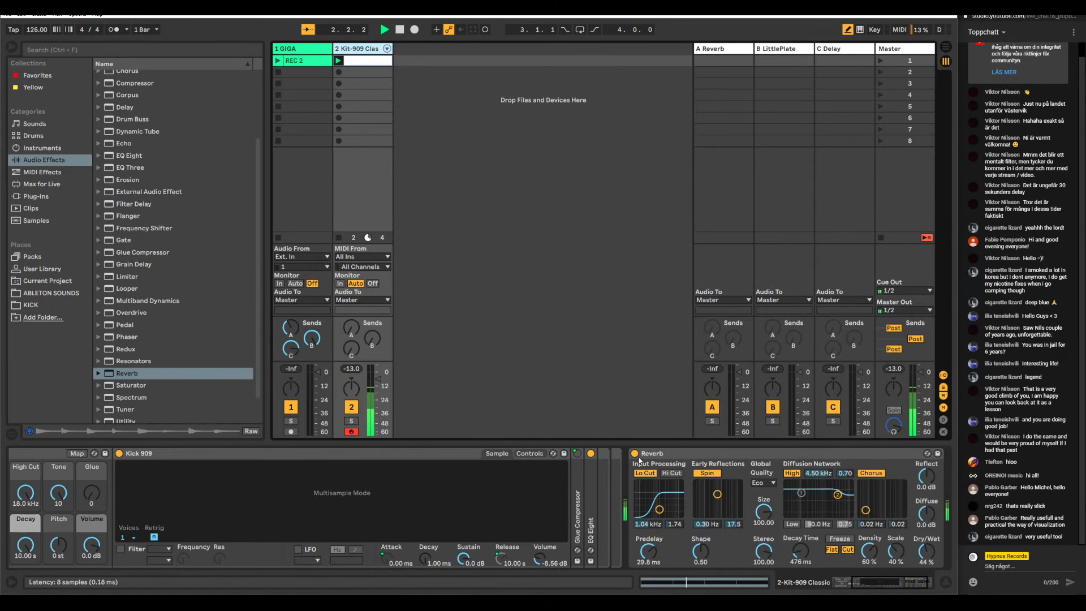
{"action": "key", "text": "0"}
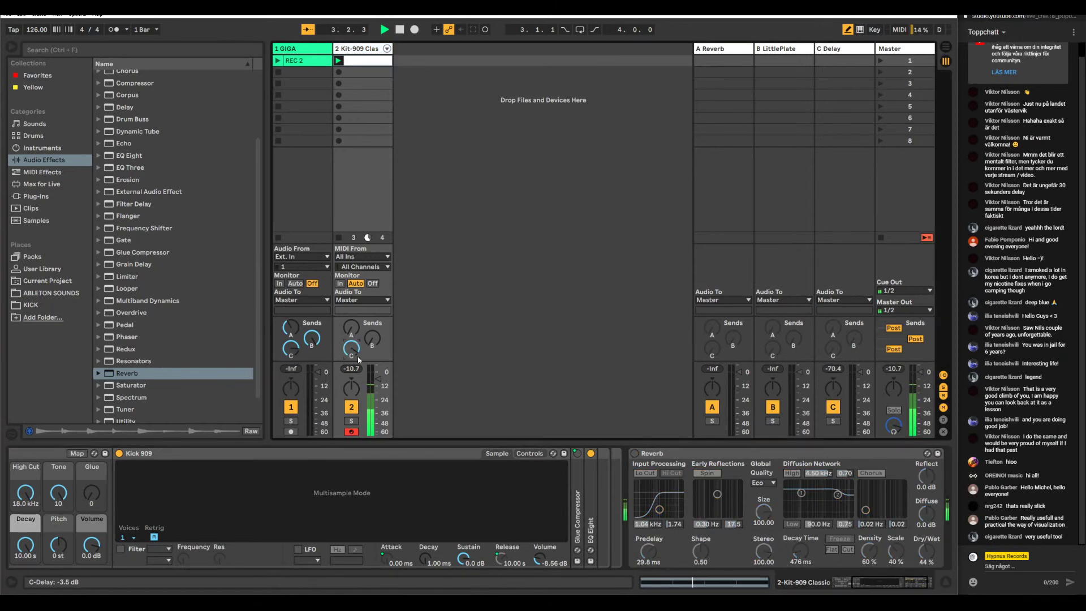
- In the C Delay return's Delay, set the left channel to 1 sixteenth and switch both channels from Sync to Time mode
{"action": "left_click", "coordinate": [829, 49]}
{"action": "left_click", "coordinate": [78, 474]}
{"action": "left_click", "coordinate": [78, 474]}
{"action": "left_click", "coordinate": [78, 474]}
{"action": "left_click", "coordinate": [79, 474]}
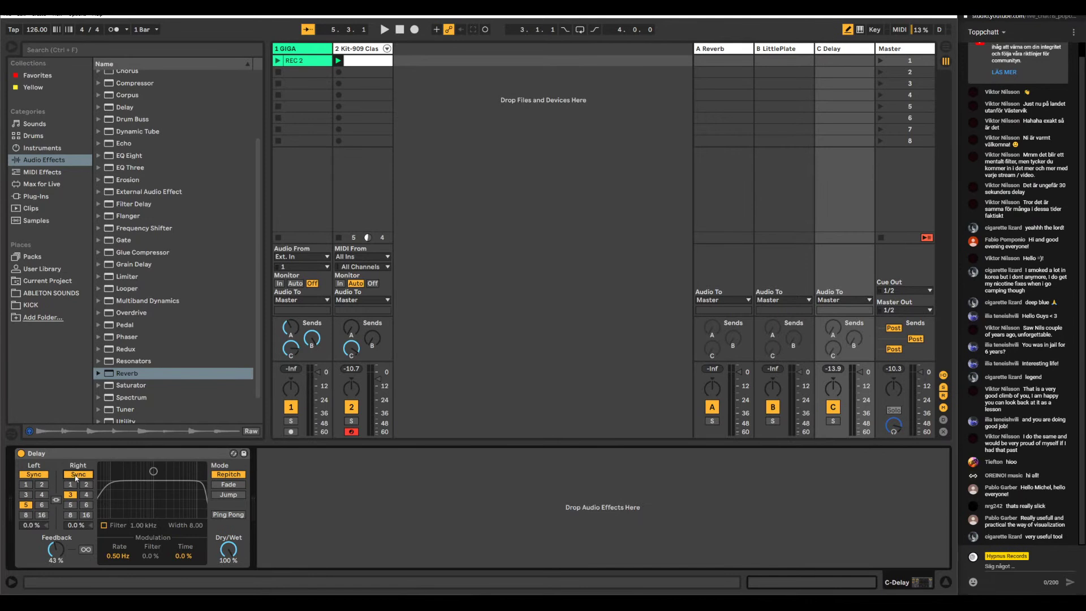
{"action": "left_click", "coordinate": [25, 485]}
{"action": "left_click", "coordinate": [79, 475]}
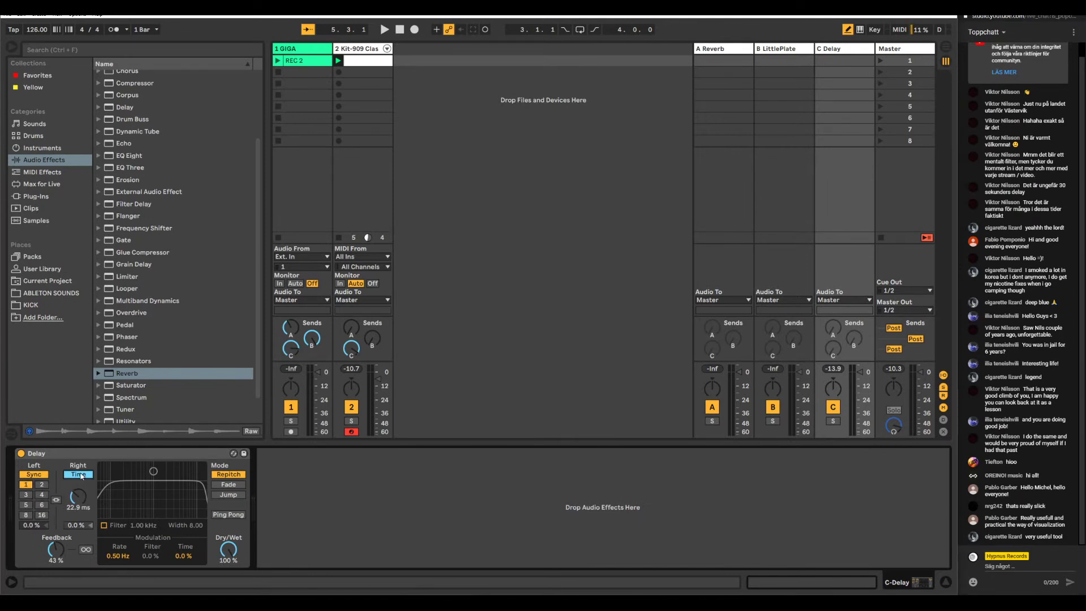
{"action": "left_click", "coordinate": [41, 475]}
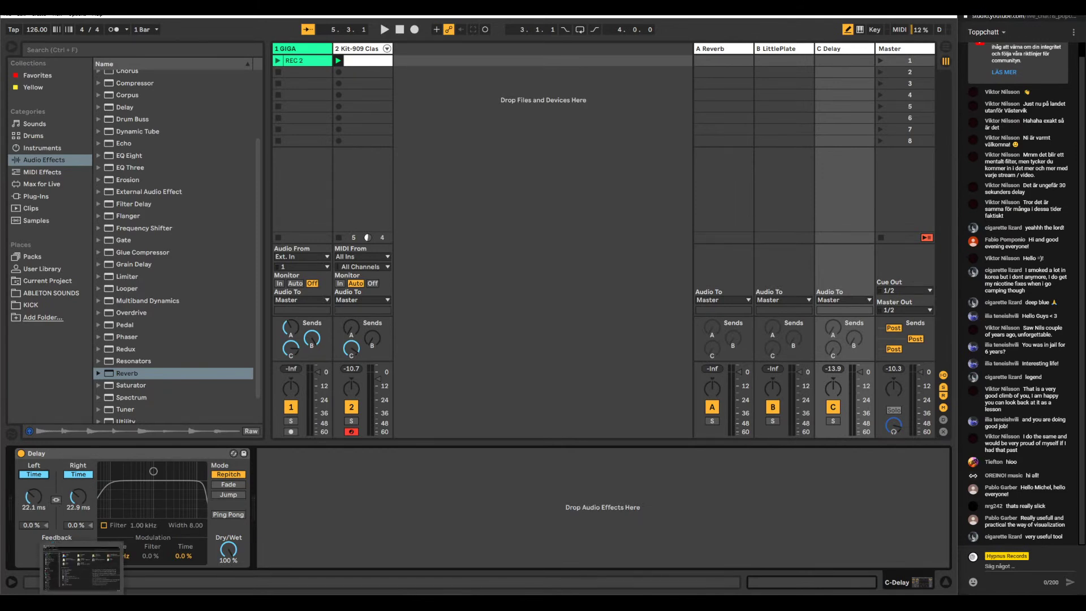
- Add an Echo after the Delay on the C Delay return and view its left channel's sync mode options
{"action": "key", "text": "XF86Calculator"}
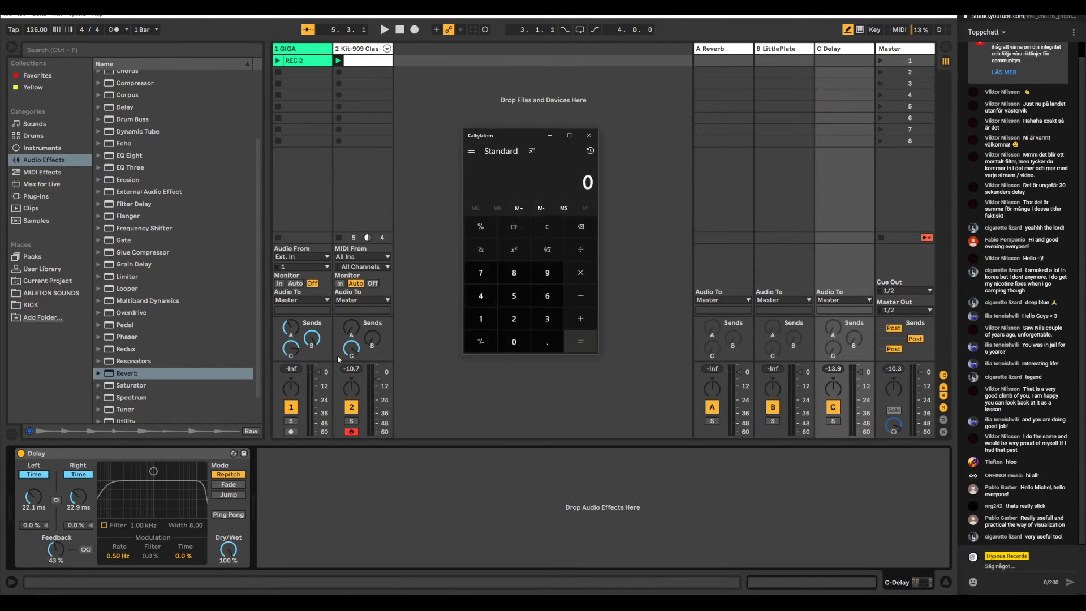
{"action": "key", "text": "alt+F4"}
{"action": "scroll", "coordinate": [132, 146], "scroll_direction": "up", "scroll_amount": 3}
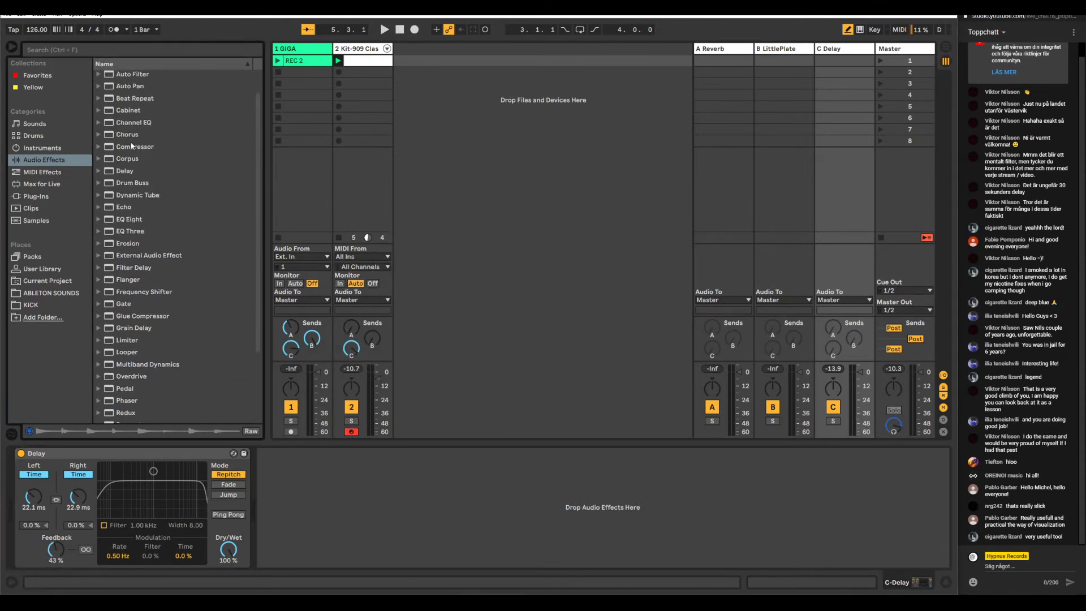
{"action": "scroll", "coordinate": [134, 148], "scroll_direction": "up", "scroll_amount": 1}
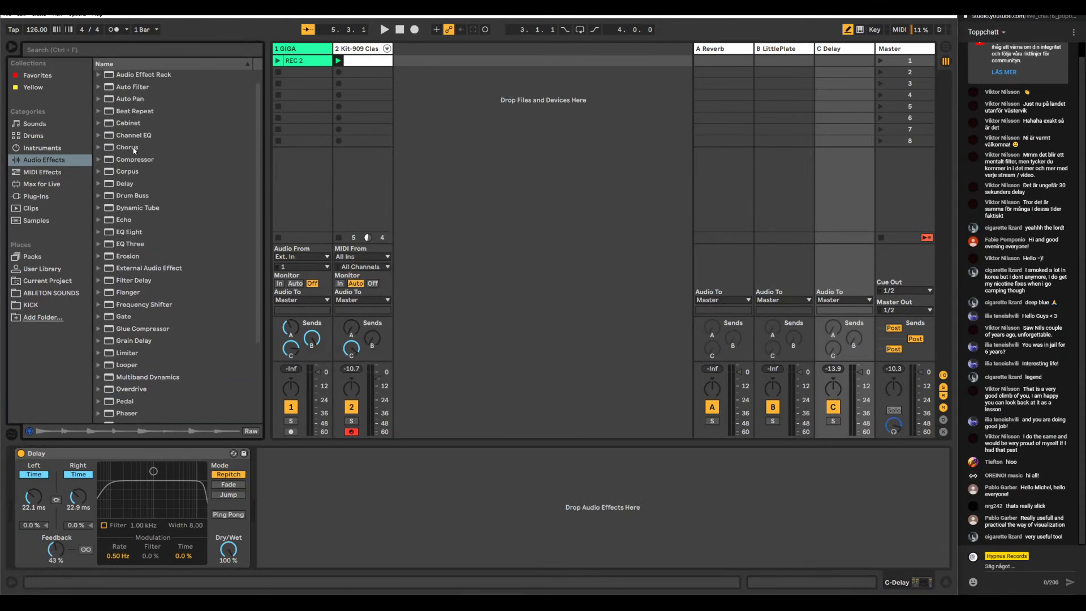
{"action": "double_click", "coordinate": [130, 222]}
{"action": "left_click", "coordinate": [282, 513]}
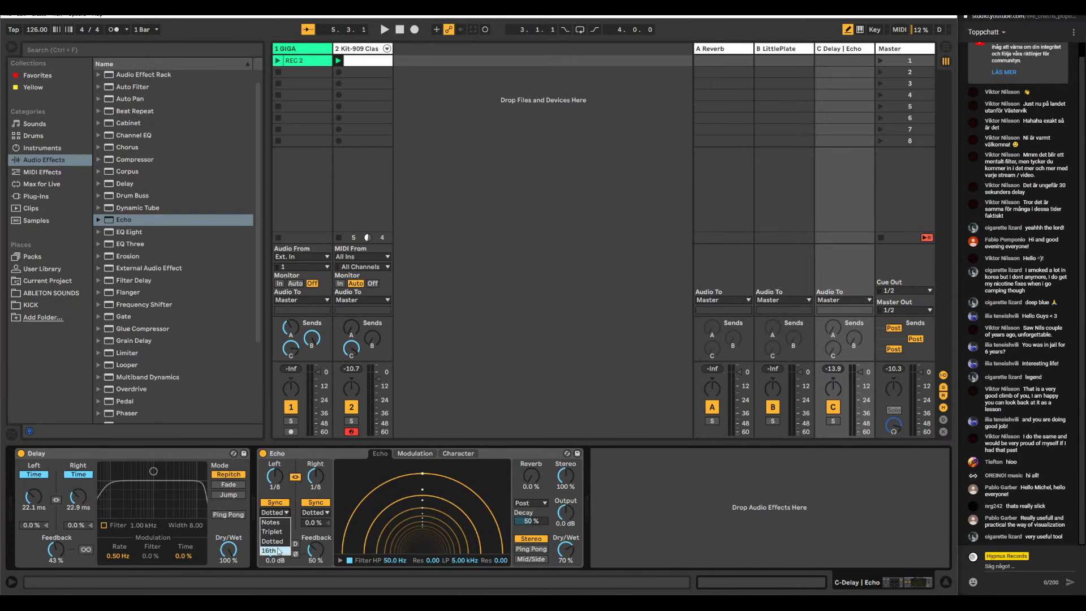
{"action": "left_click", "coordinate": [303, 493]}
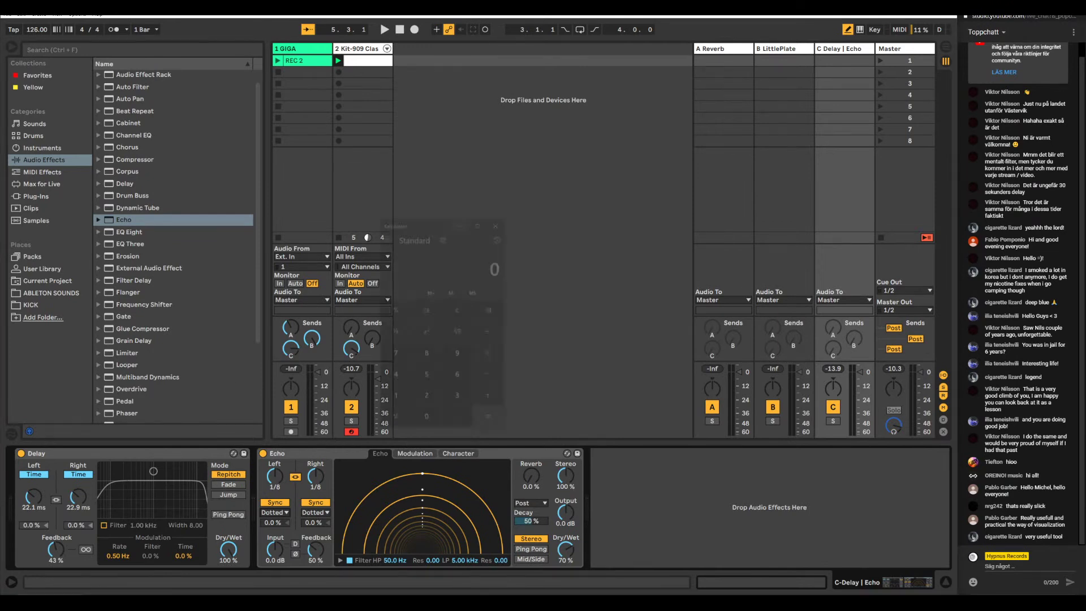
- Start playback and delete the Echo from the C Delay return
{"action": "key", "text": "XF86Calculator"}
{"action": "left_click", "coordinate": [357, 49]}
{"action": "left_click", "coordinate": [357, 49]}
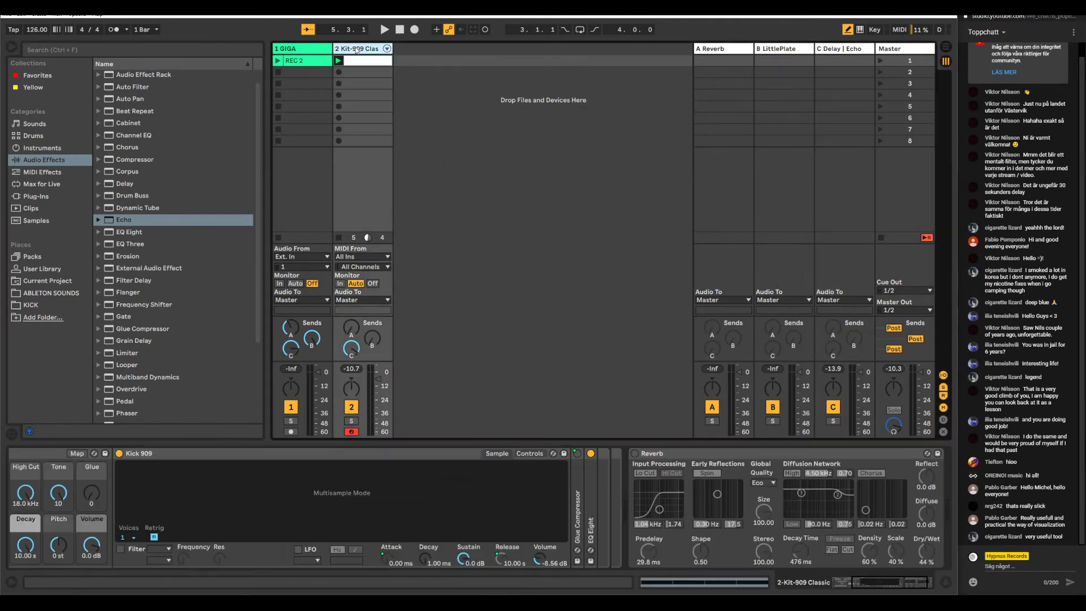
{"action": "key", "text": "space"}
{"action": "right_click", "coordinate": [322, 453]}
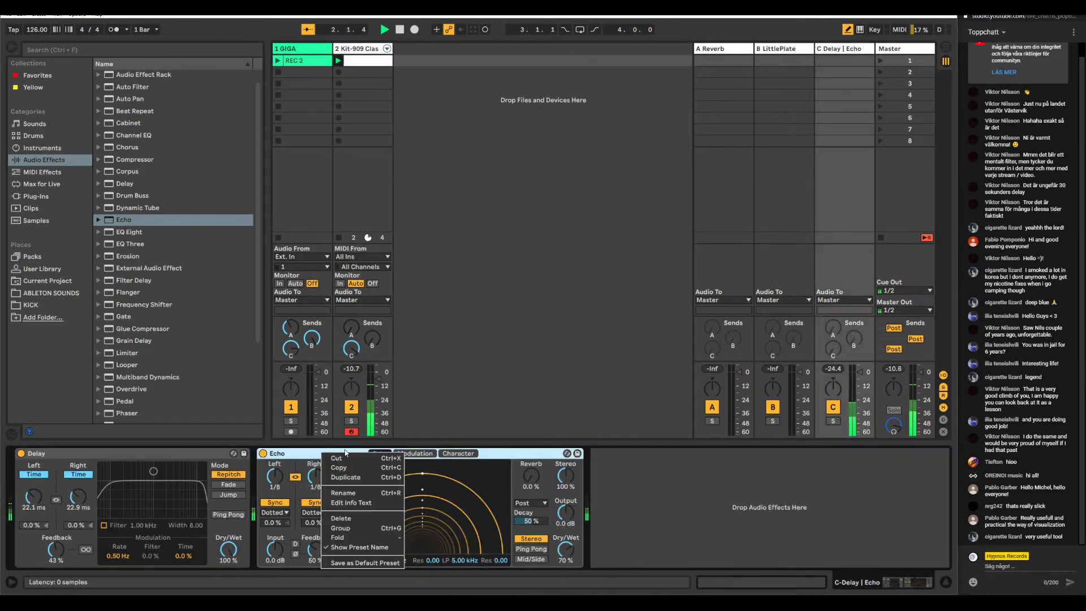
{"action": "left_click", "coordinate": [362, 520]}
- Lower the Delay's feedback to 0% and raise its right channel time to about 95.7 ms
{"action": "key", "text": "XF86Calculator"}
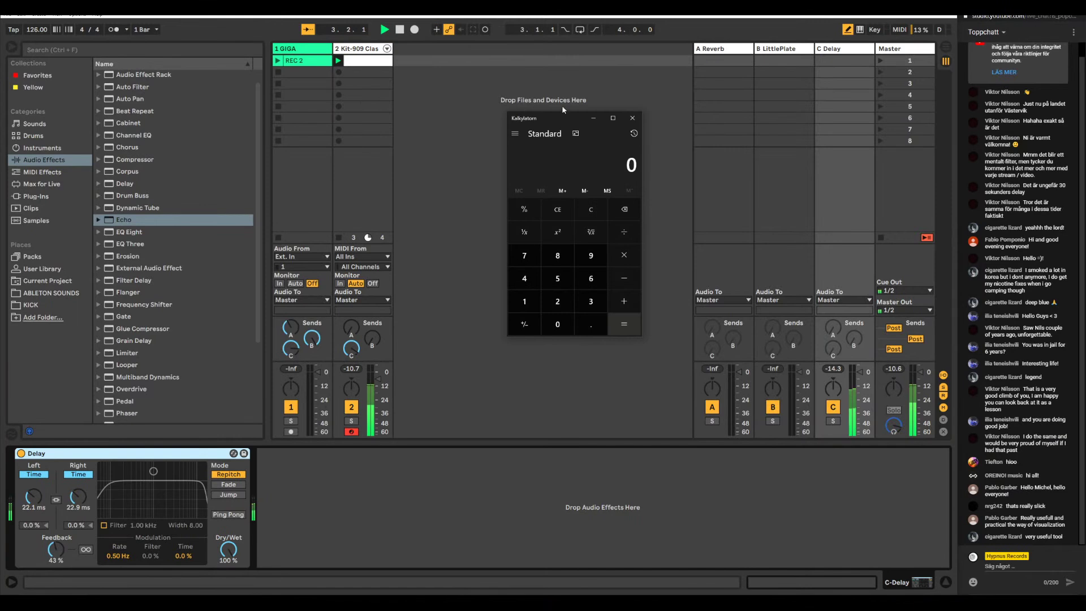
{"action": "left_click_drag", "start_coordinate": [547, 118], "coordinate": [503, 122]}
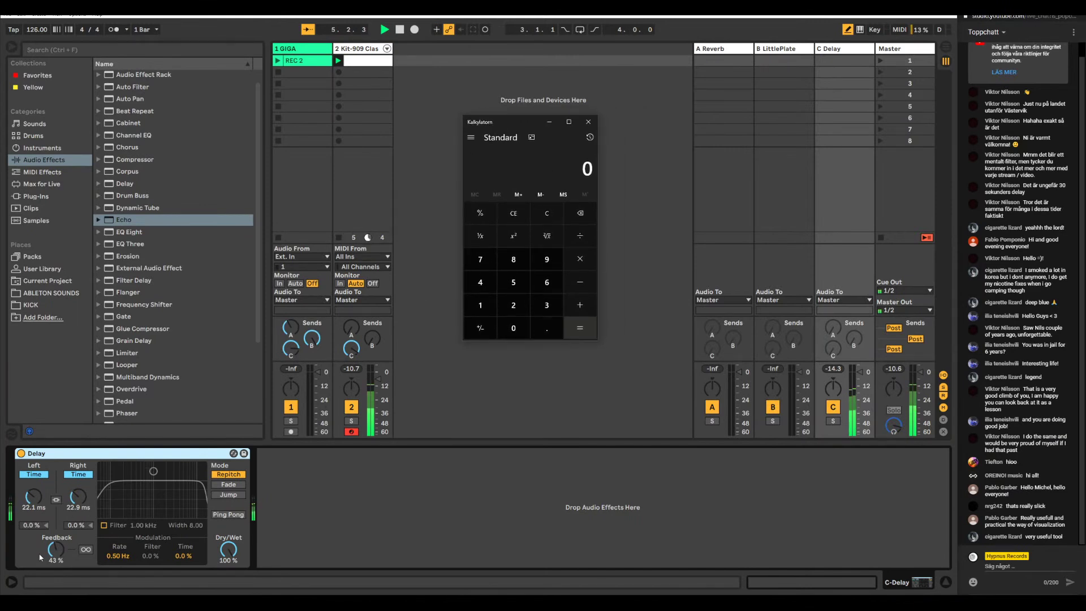
{"action": "key", "text": "alt+F4"}
{"action": "left_click_drag", "start_coordinate": [78, 496], "coordinate": [78, 479]}
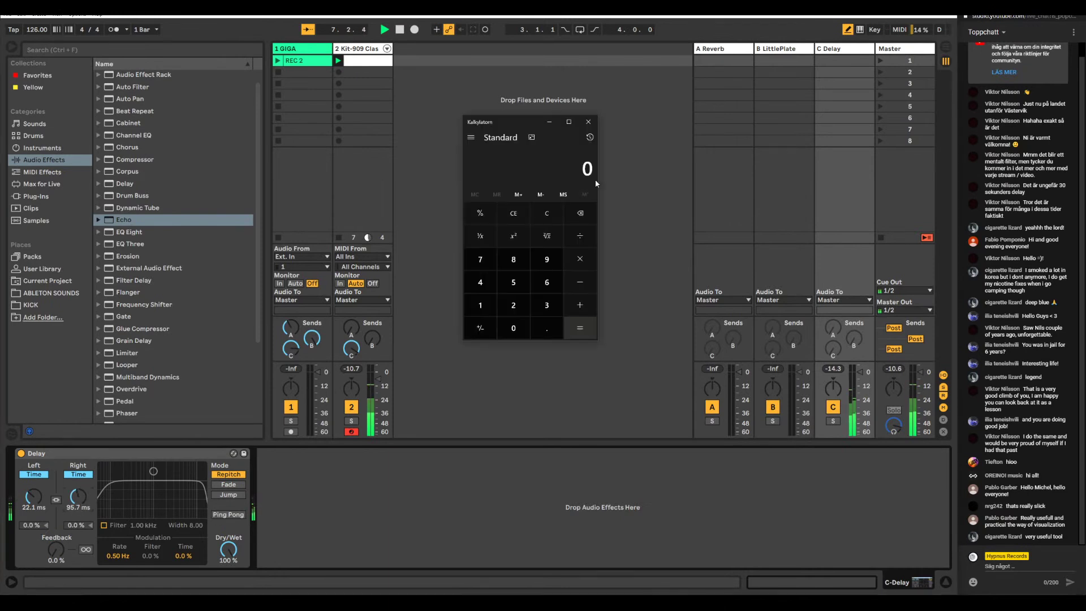
- Calculate 60000 divided by 126 and then by 4, and set the Delay's right channel time to 119 ms
{"action": "type", "text": "60000/126"}
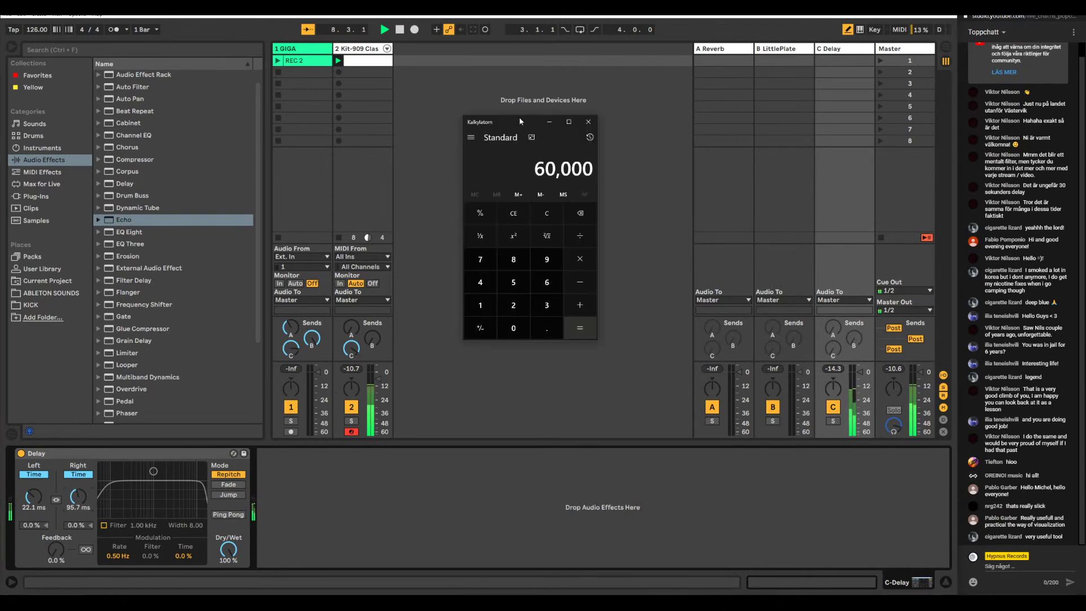
{"action": "key", "text": "Return"}
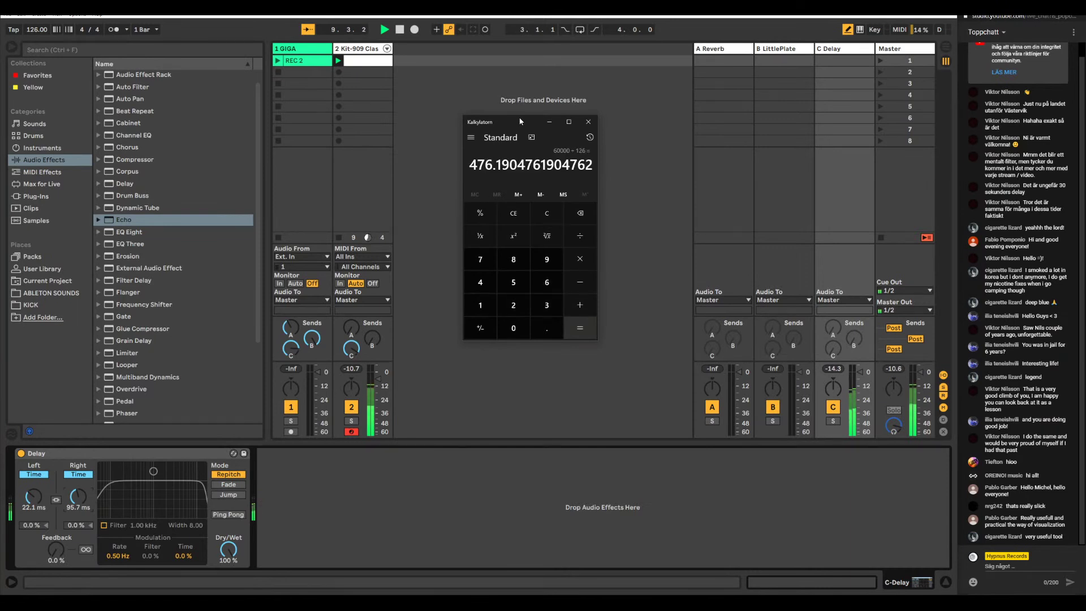
{"action": "left_click_drag", "start_coordinate": [511, 124], "coordinate": [537, 184]}
{"action": "type", "text": "/4"}
{"action": "key", "text": "Return"}
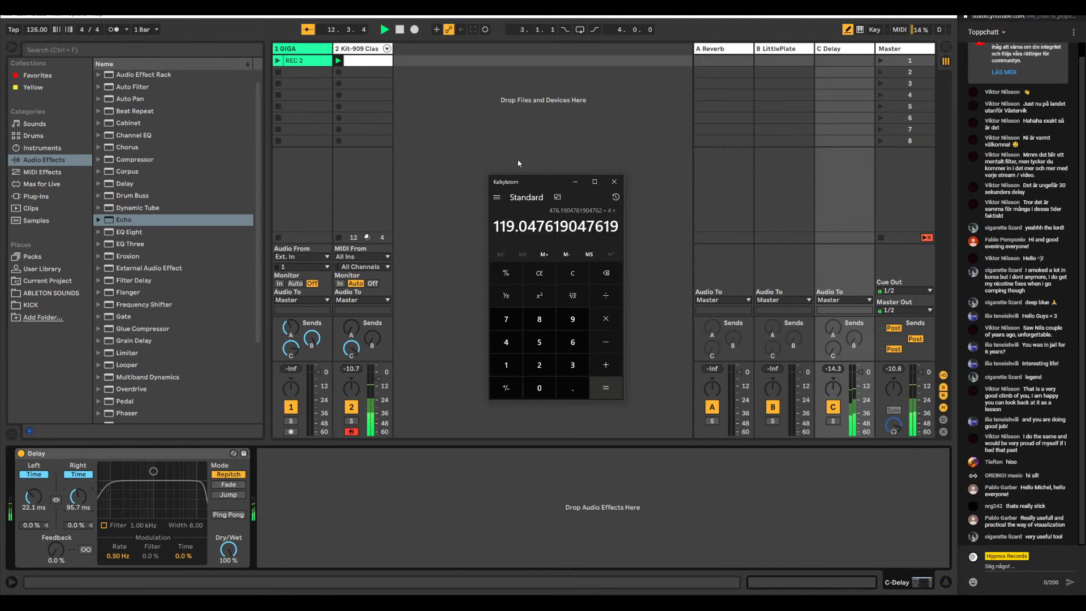
{"action": "left_click_drag", "start_coordinate": [83, 509], "coordinate": [83, 509]}
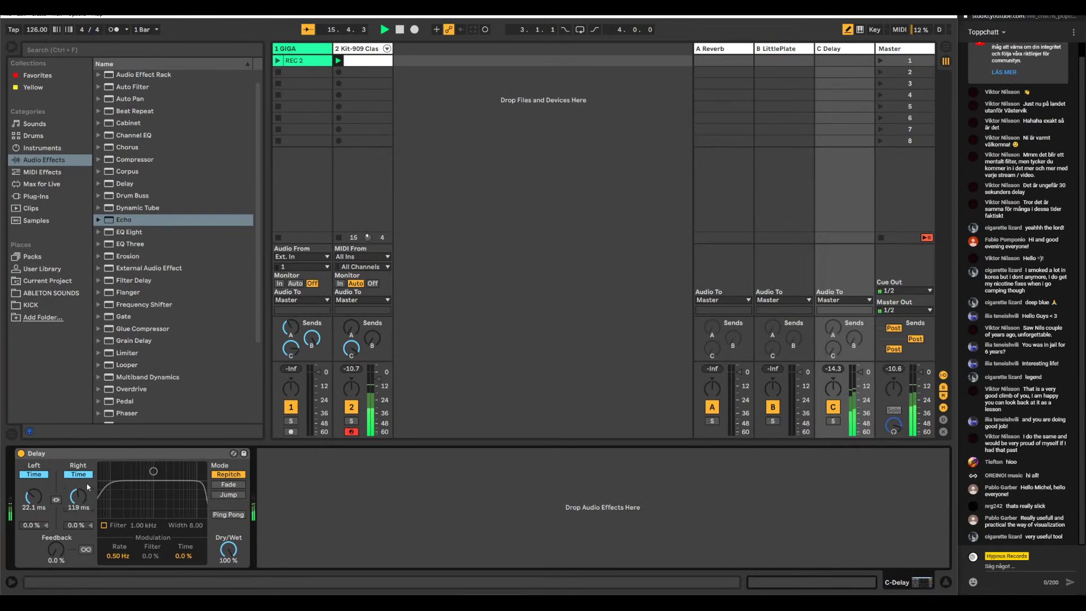
- Divide the calculated time by 2 and set the Delay's left channel time to 59 ms
{"action": "key", "text": "alt+Tab"}
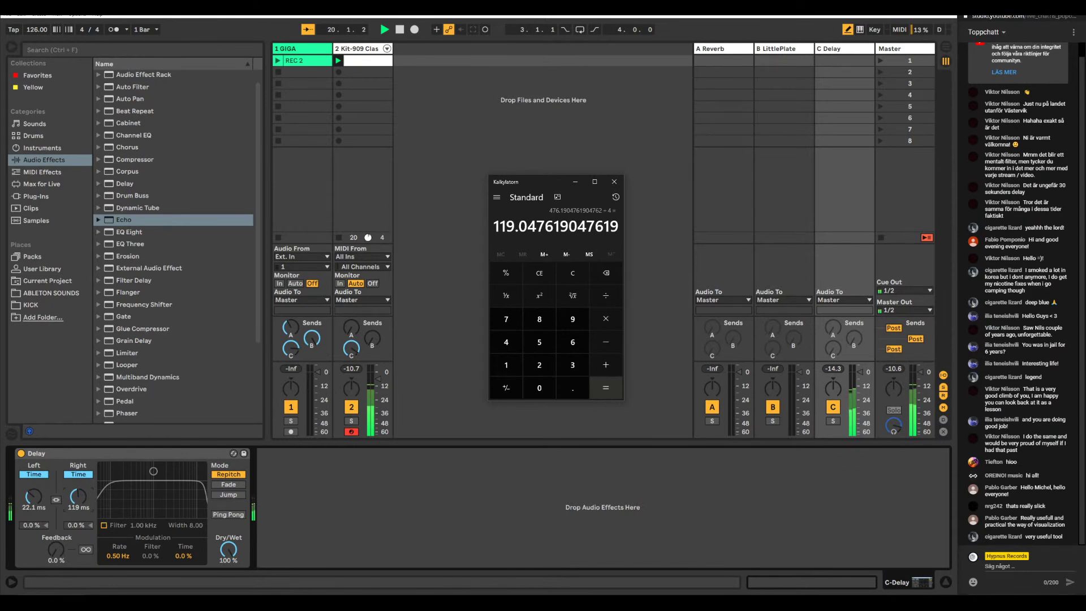
{"action": "left_click_drag", "start_coordinate": [547, 184], "coordinate": [534, 171]}
{"action": "key", "text": "slash"}
{"action": "key", "text": "2"}
{"action": "key", "text": "Return"}
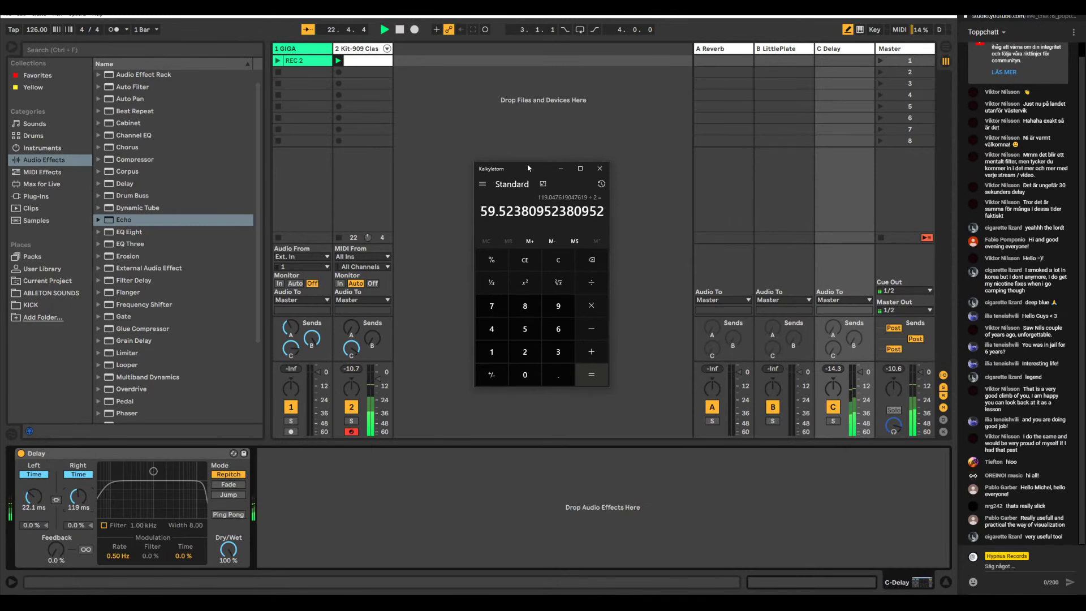
{"action": "left_click", "coordinate": [16, 508]}
{"action": "left_click", "coordinate": [33, 508]}
{"action": "type", "text": "59"}
{"action": "key", "text": "Return"}
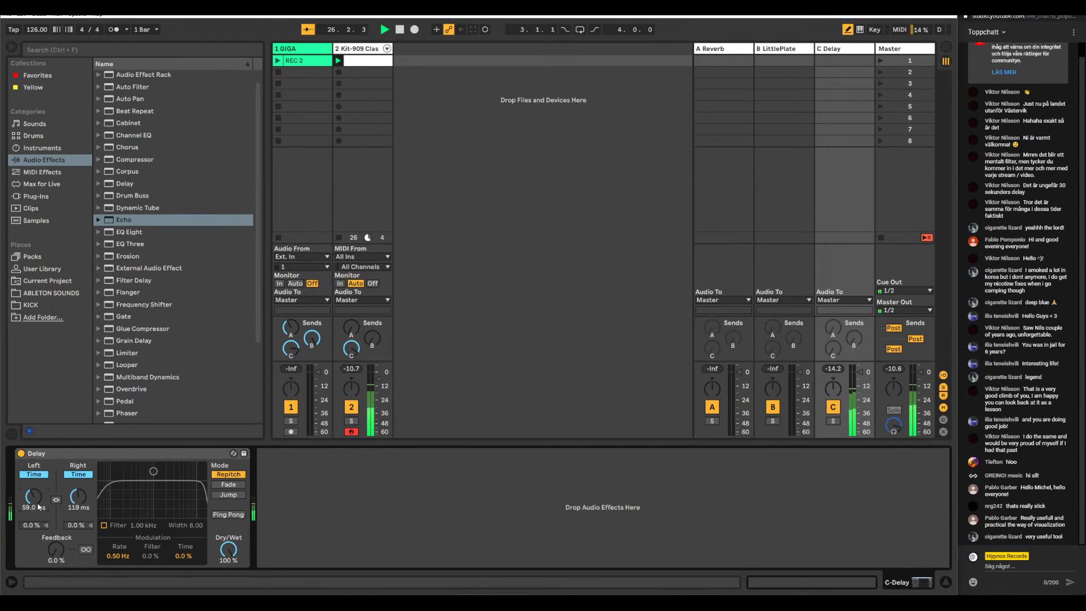
- Set the Delay's feedback to 29%, modulation rate to 0.35 Hz and time modulation to 33%, then stop playback
{"action": "mouse_move", "coordinate": [55, 548]}
{"action": "left_mouse_down"}
{"action": "mouse_move", "coordinate": [56, 535]}
{"action": "mouse_move", "coordinate": [57, 557]}
{"action": "left_mouse_up"}
{"action": "left_click_drag", "start_coordinate": [120, 560], "coordinate": [121, 574]}
{"action": "left_click_drag", "start_coordinate": [190, 560], "coordinate": [190, 541]}
{"action": "left_click_drag", "start_coordinate": [182, 556], "coordinate": [182, 528]}
{"action": "left_click_drag", "start_coordinate": [187, 561], "coordinate": [182, 514]}
{"action": "left_click_drag", "start_coordinate": [190, 564], "coordinate": [190, 605]}
{"action": "left_click_drag", "start_coordinate": [191, 559], "coordinate": [191, 555]}
{"action": "key", "text": "space"}
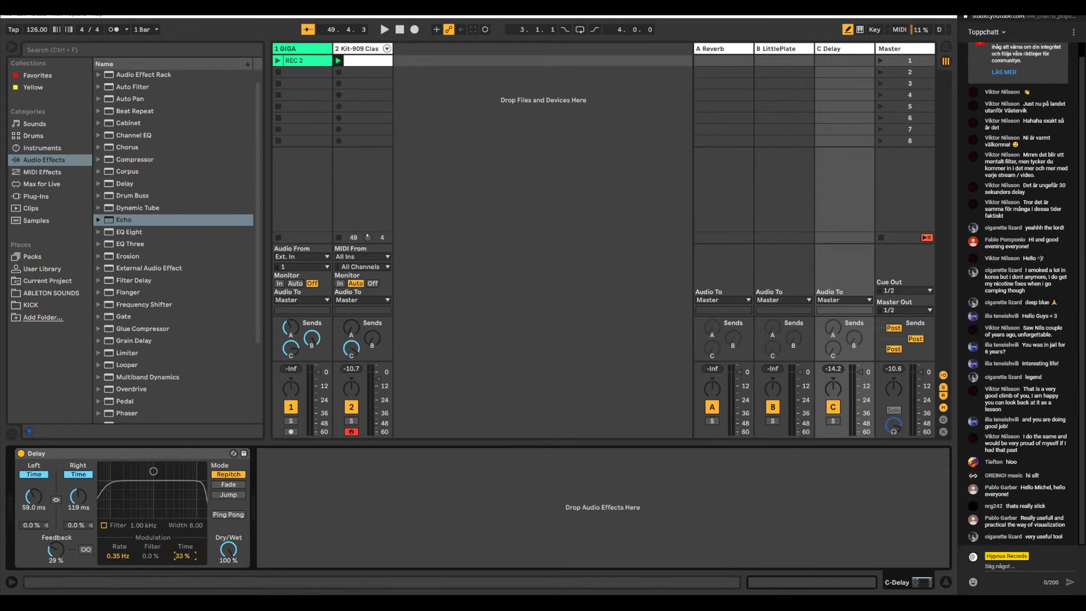
- Show the GIGA track's device chain and select The Spellbook
{"action": "left_click", "coordinate": [289, 48]}
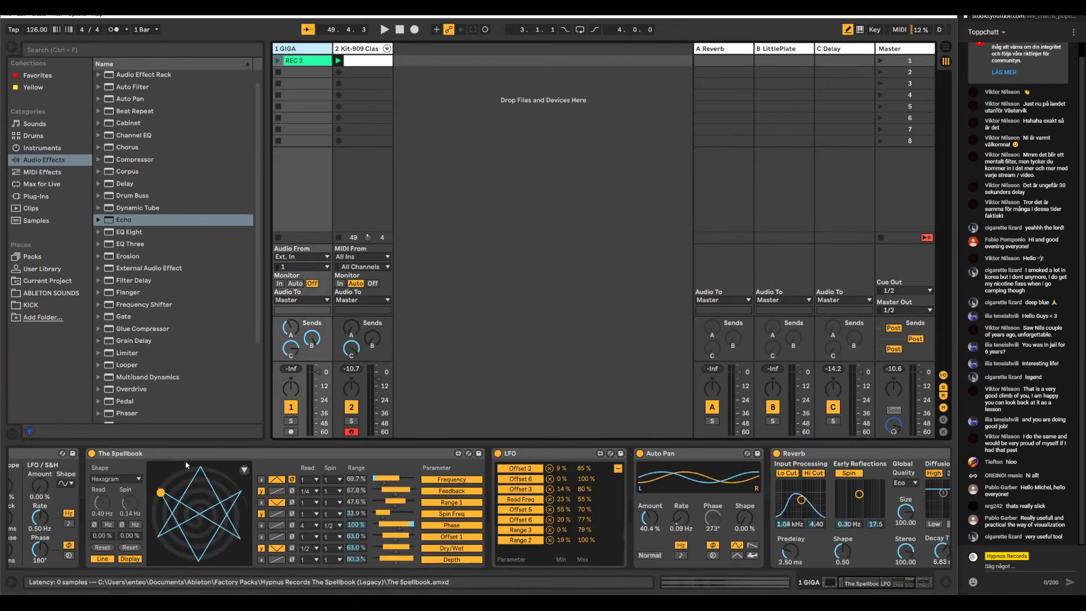
{"action": "left_click", "coordinate": [160, 457]}
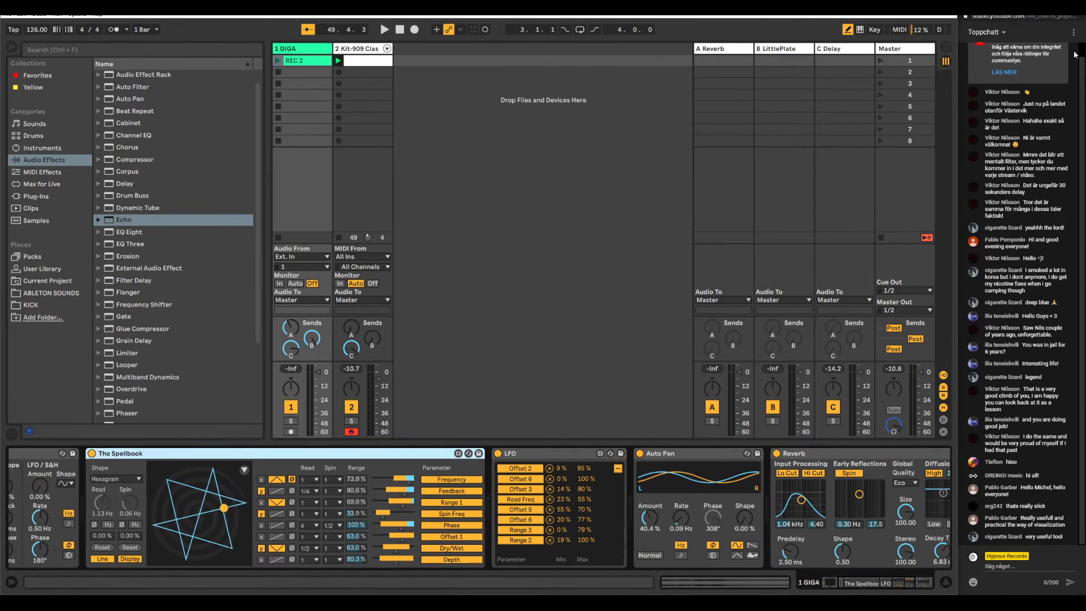
- Check the live chat's participant list several times, returning to the chat after each look
{"action": "left_click", "coordinate": [1074, 33]}
{"action": "left_click", "coordinate": [1014, 48]}
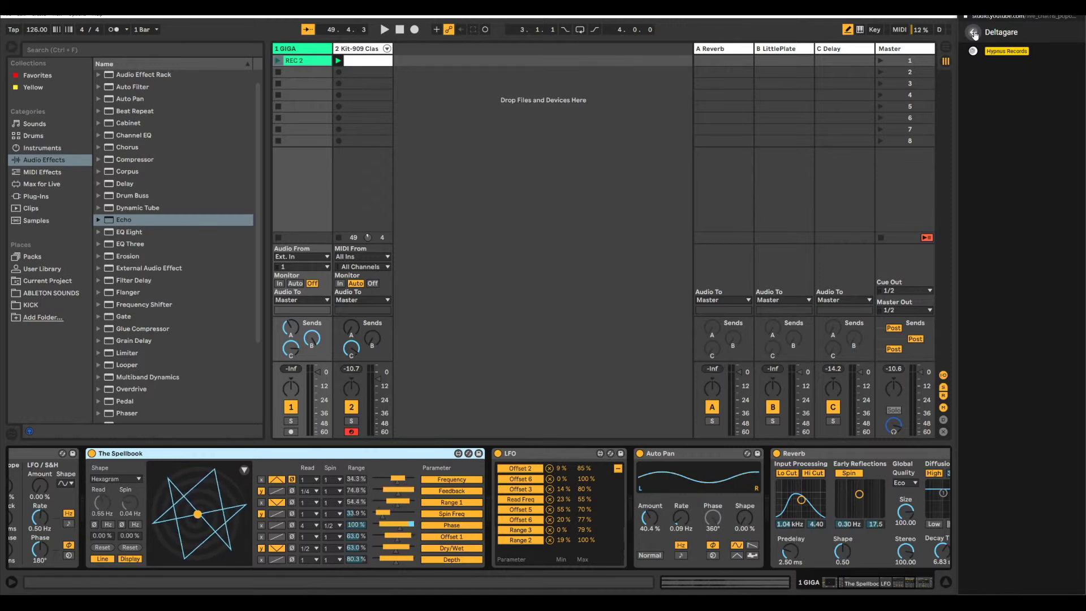
{"action": "left_click", "coordinate": [974, 33]}
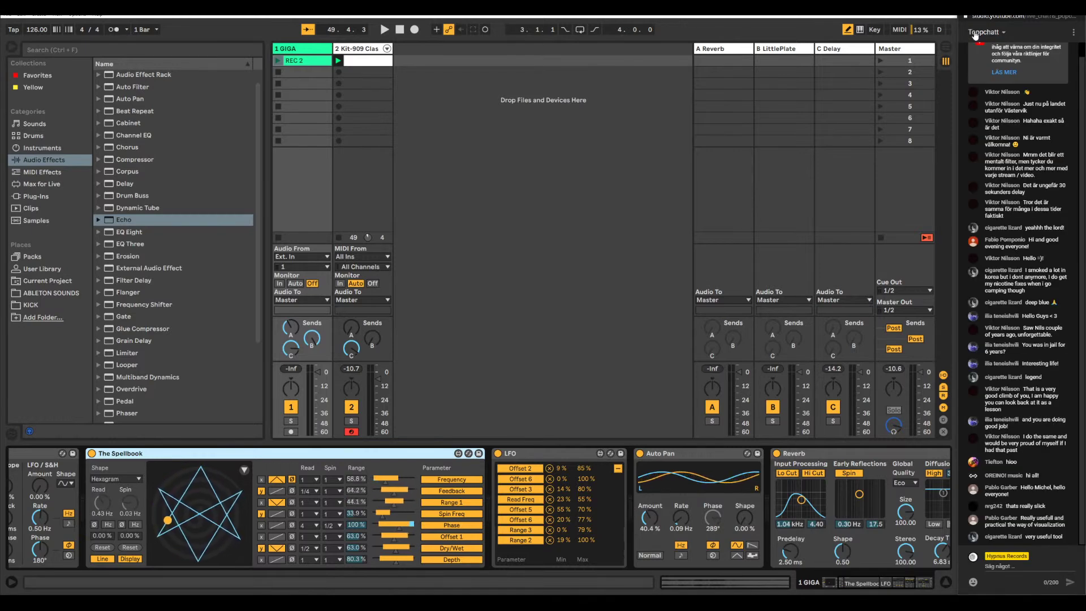
{"action": "left_click", "coordinate": [1073, 33]}
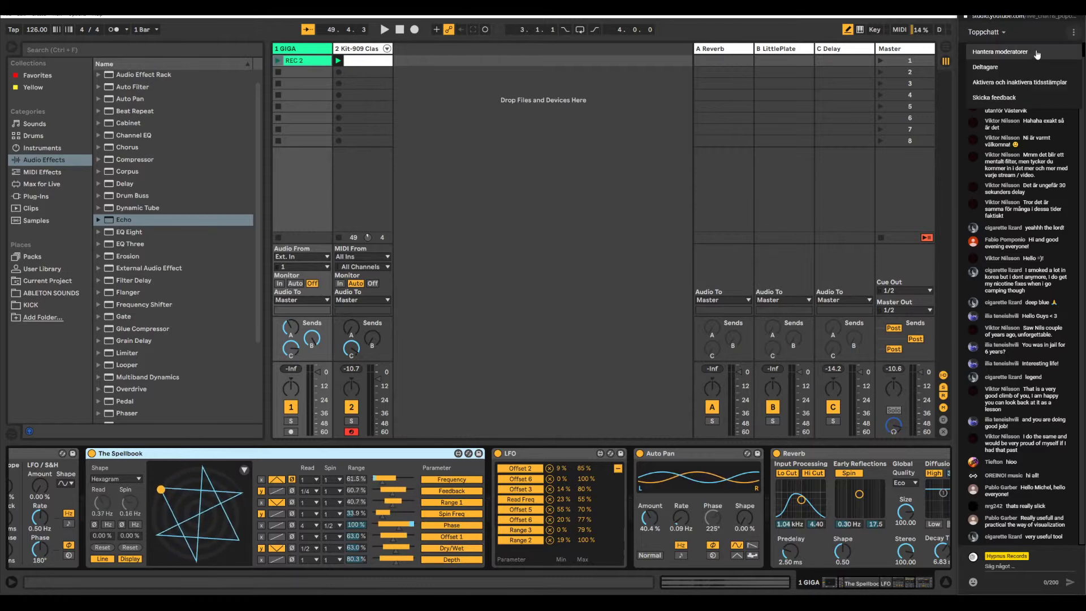
{"action": "left_click", "coordinate": [1014, 47]}
{"action": "left_click", "coordinate": [975, 32]}
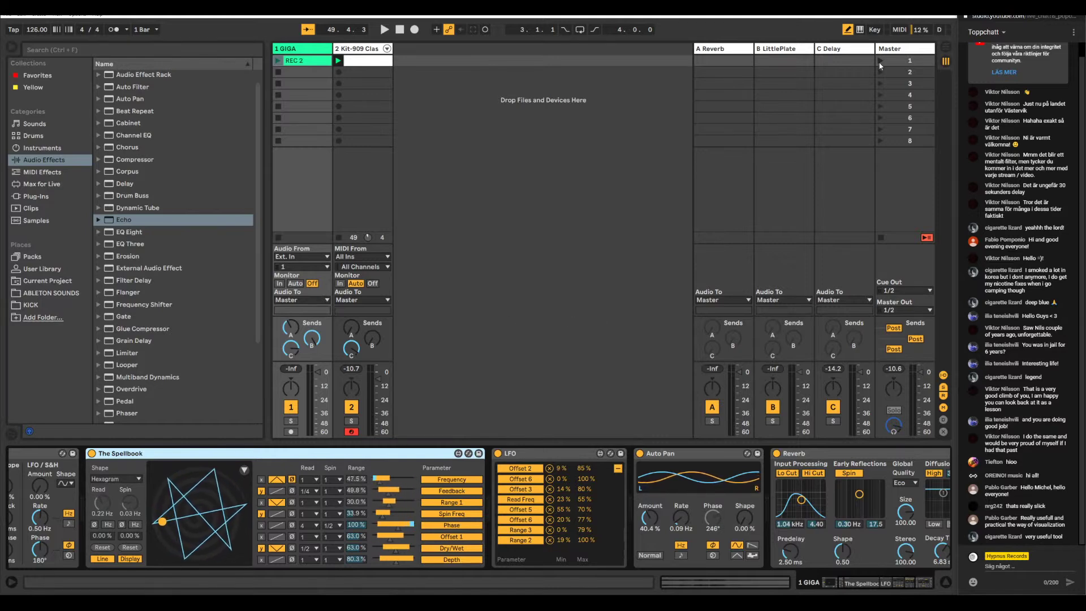
{"action": "left_click", "coordinate": [1076, 34]}
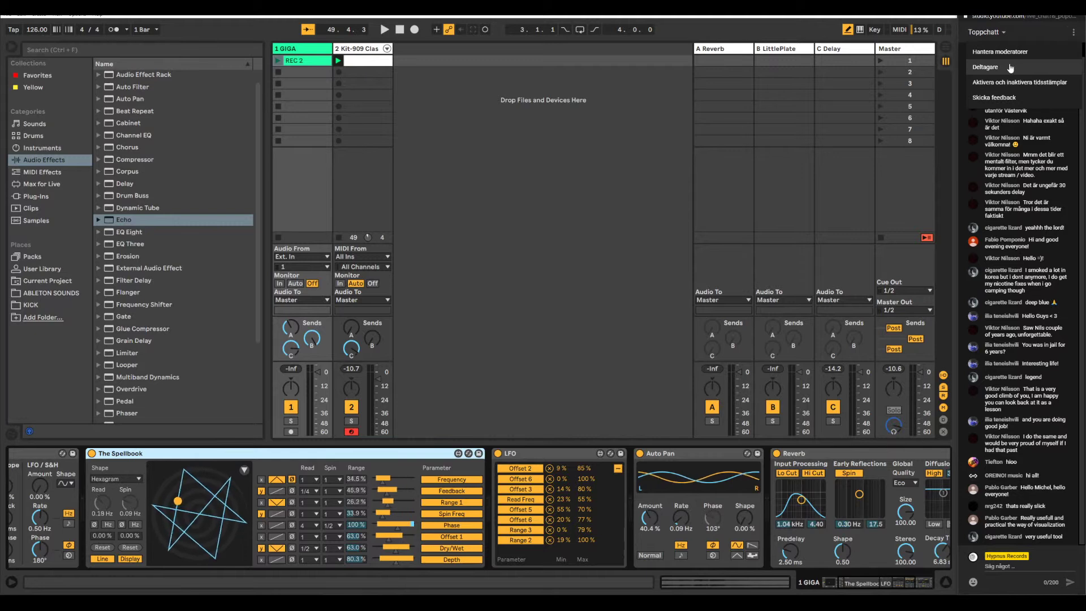
{"action": "left_click", "coordinate": [1009, 64]}
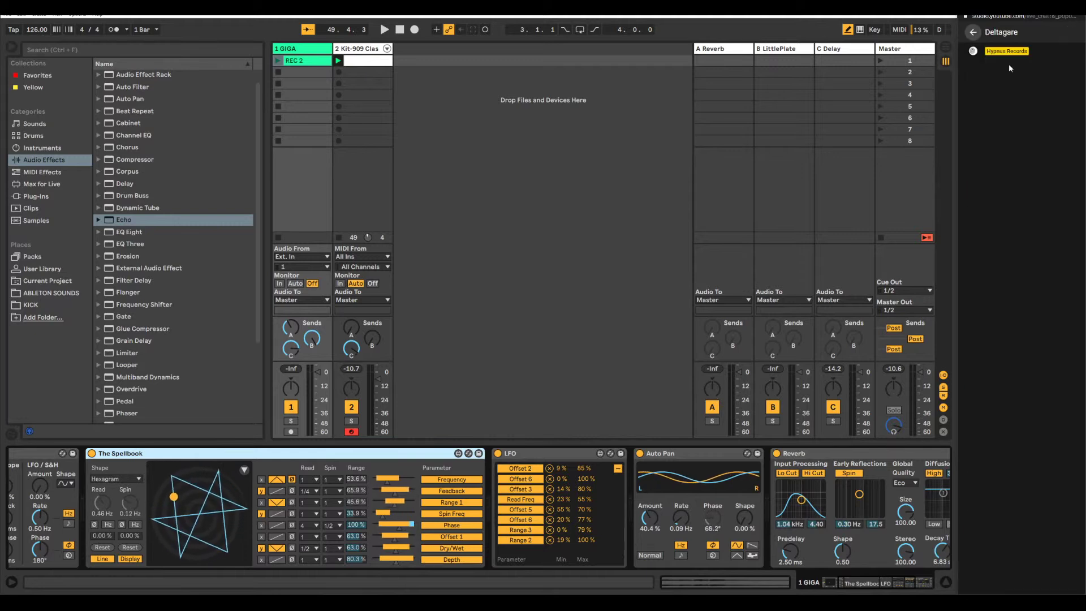
{"action": "left_click", "coordinate": [974, 34]}
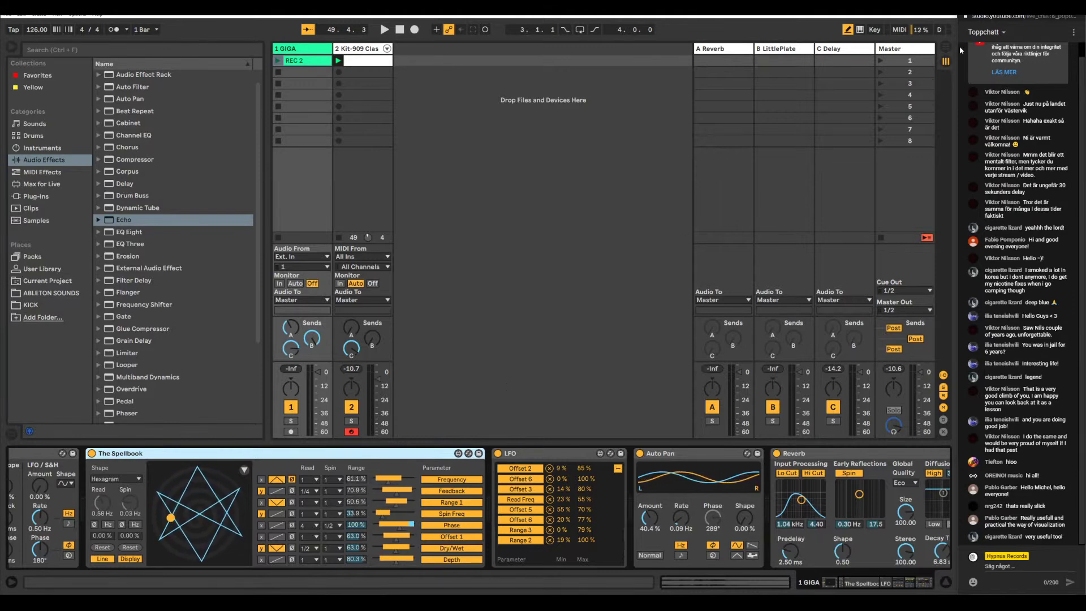
{"action": "left_click", "coordinate": [1076, 36]}
{"action": "left_click", "coordinate": [1011, 66]}
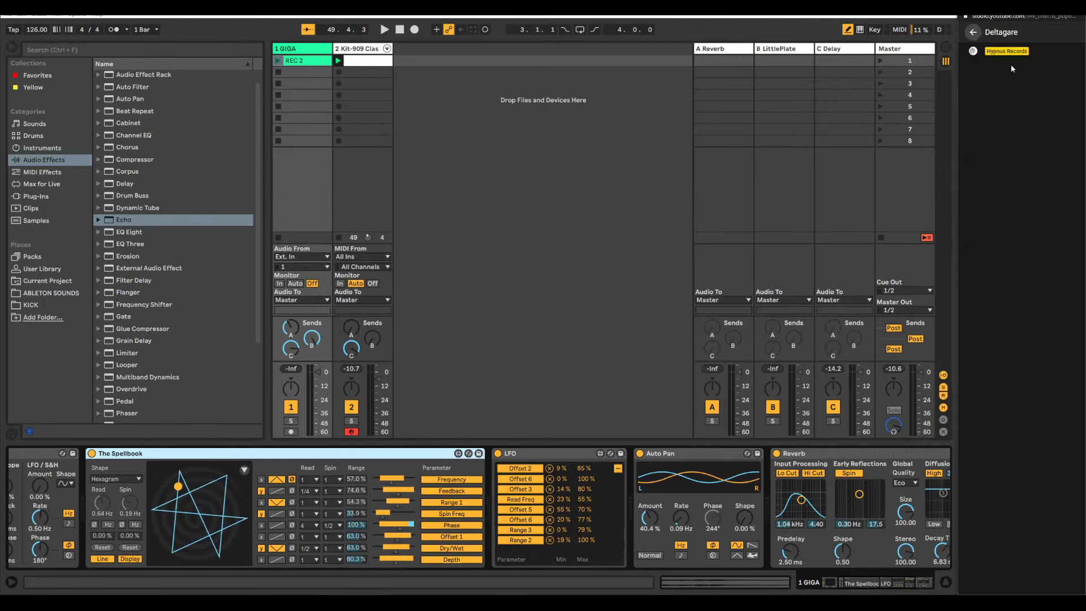
{"action": "left_click", "coordinate": [972, 32]}
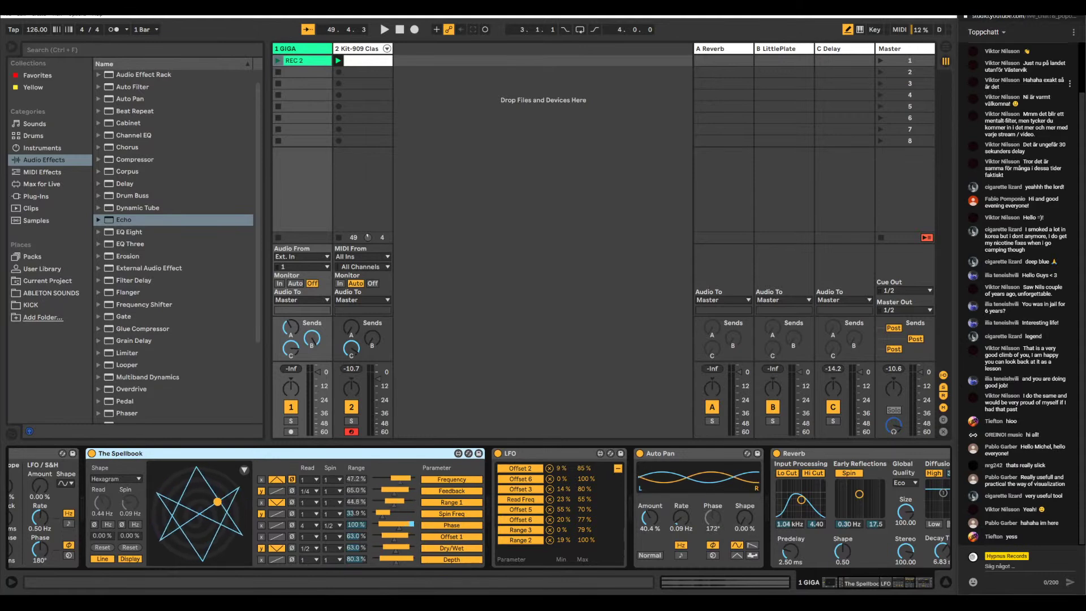
{"action": "left_click", "coordinate": [1073, 32]}
{"action": "left_click", "coordinate": [1030, 67]}
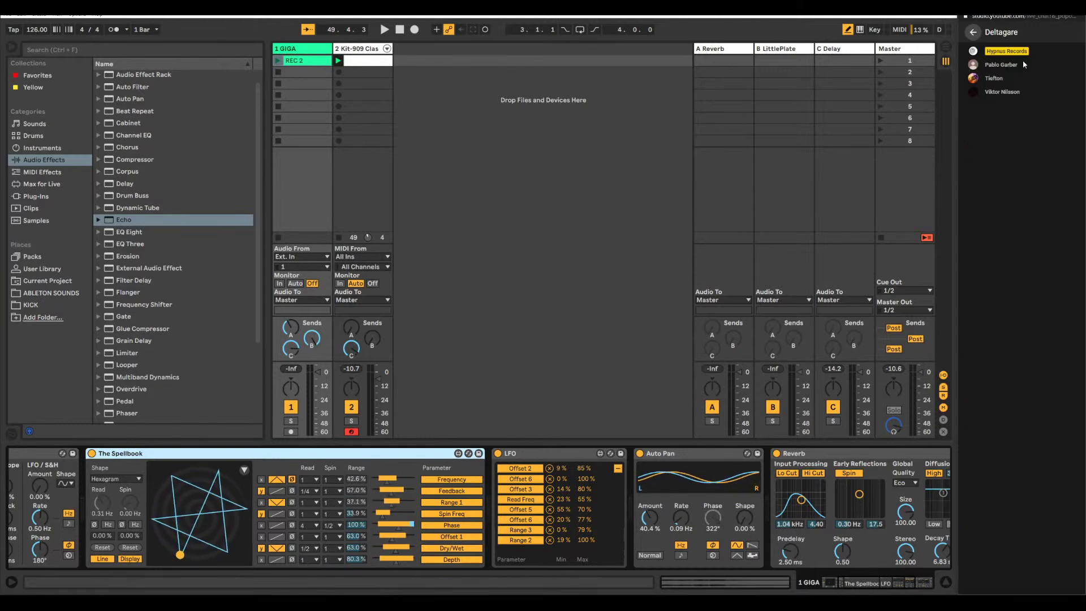
{"action": "left_click", "coordinate": [973, 33]}
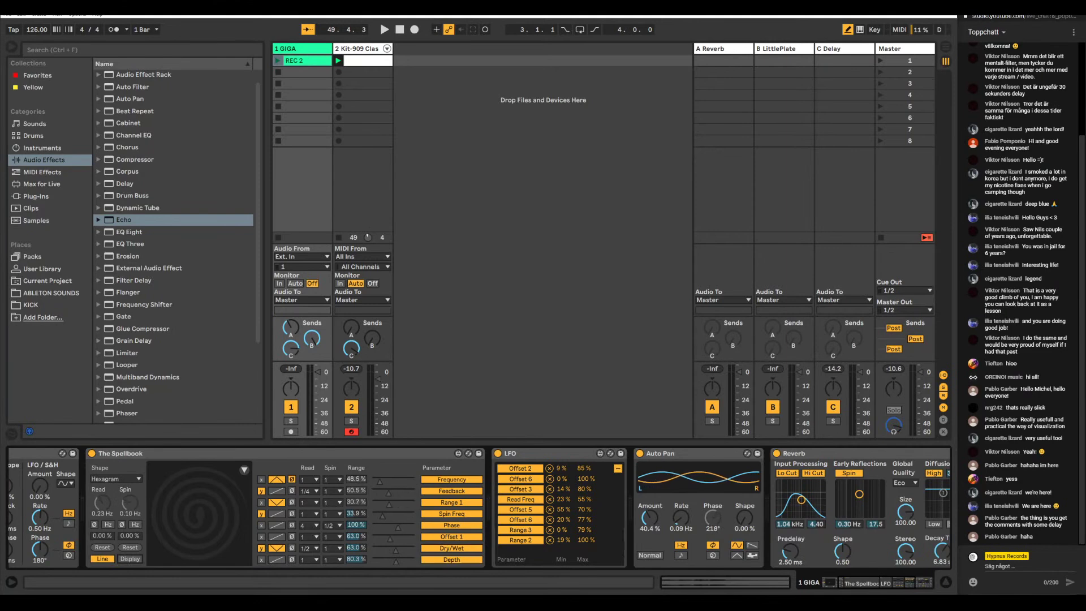
- Turn on The Spellbook's shape display and delete the GIGA track
{"action": "left_click", "coordinate": [130, 559]}
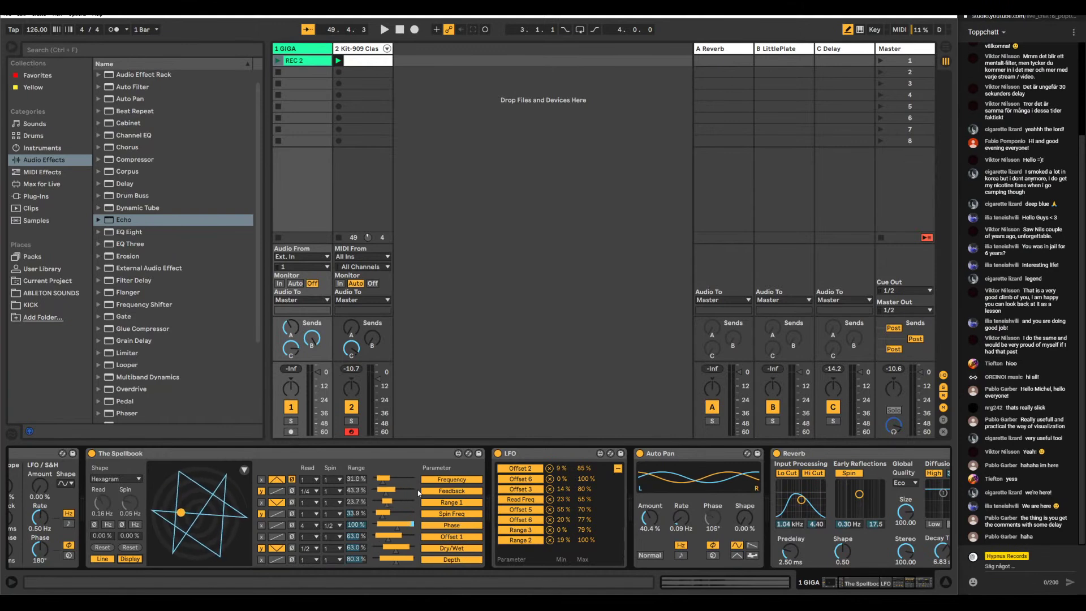
{"action": "right_click", "coordinate": [306, 49]}
{"action": "left_click", "coordinate": [327, 84]}
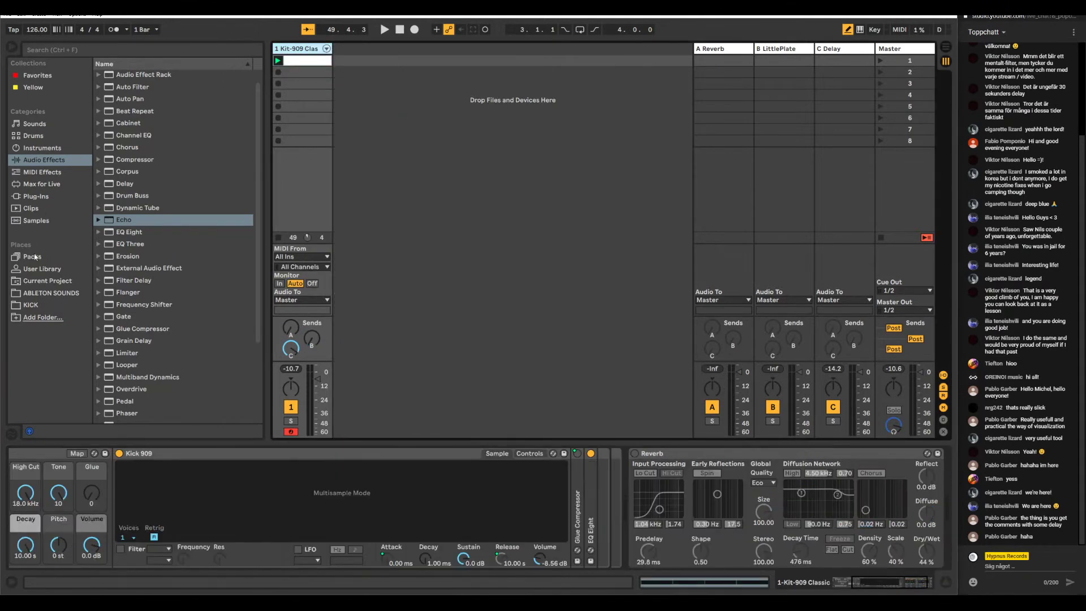
- Load The Spellbook from the Hypnus Records The Spellbook pack onto the Kit-909 track after its Reverb
{"action": "left_click", "coordinate": [45, 258]}
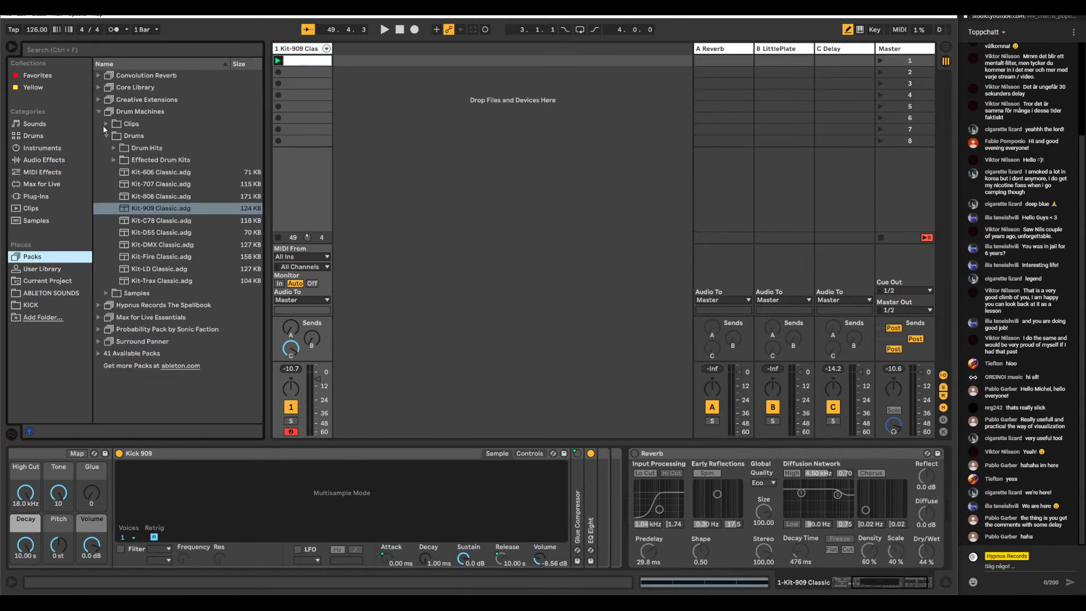
{"action": "left_click", "coordinate": [99, 306]}
{"action": "left_click", "coordinate": [147, 135]}
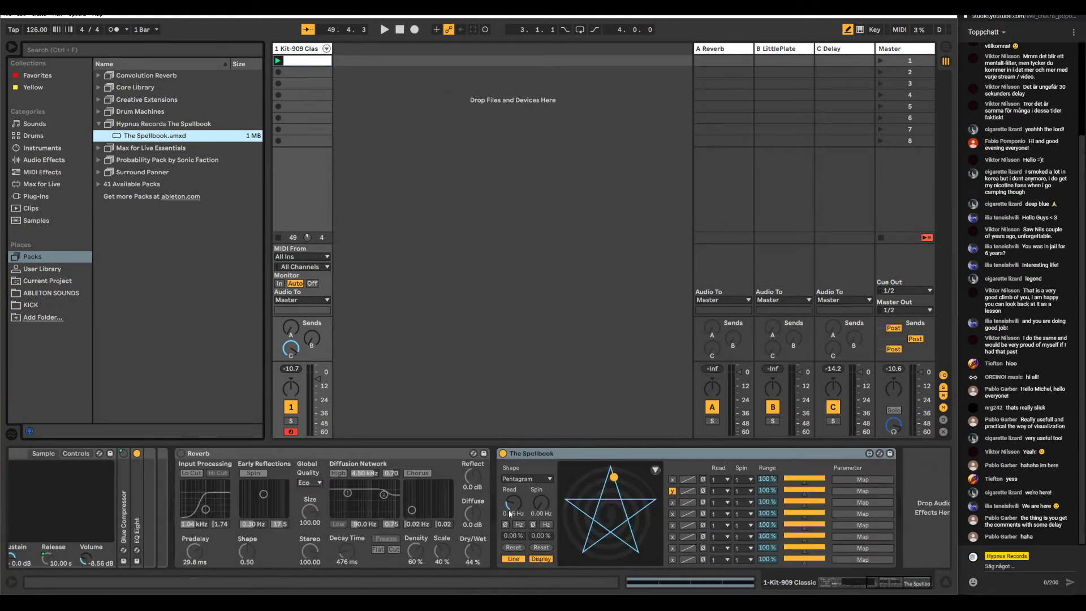
- Cycle The Spellbook's shape through Septagram, Octagram and Enneagram, ending on Hexagram
{"action": "left_click", "coordinate": [620, 507]}
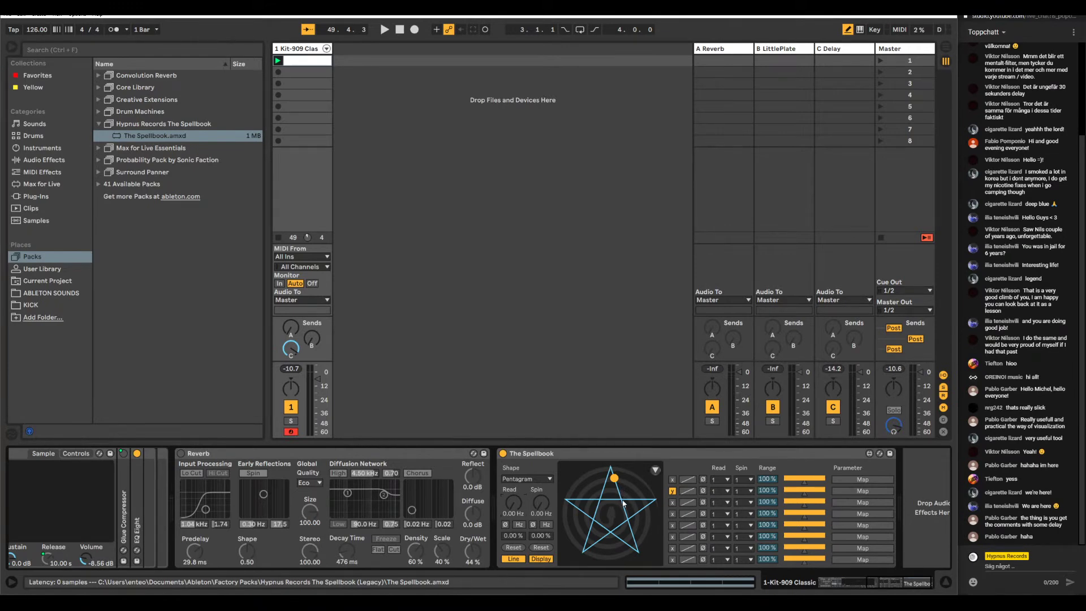
{"action": "left_click", "coordinate": [526, 479]}
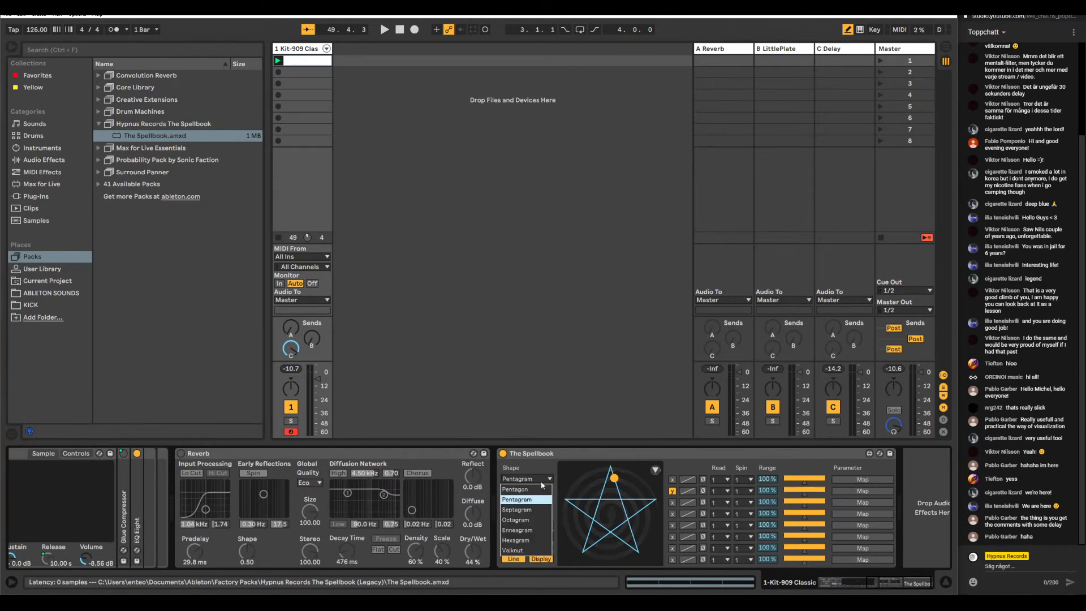
{"action": "left_click", "coordinate": [536, 510]}
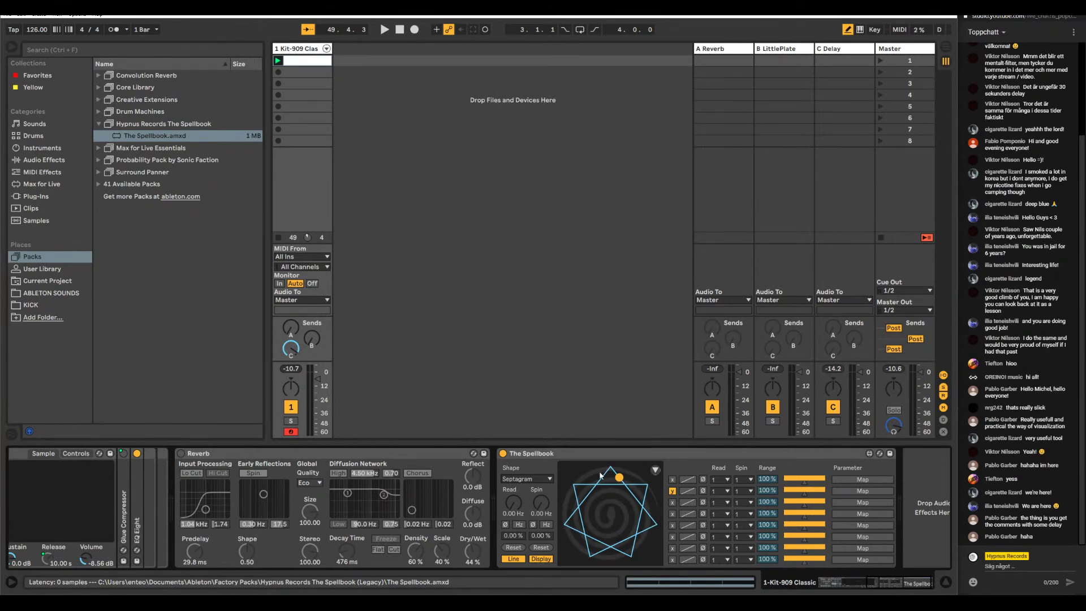
{"action": "left_click", "coordinate": [542, 479]}
{"action": "left_click", "coordinate": [531, 516]}
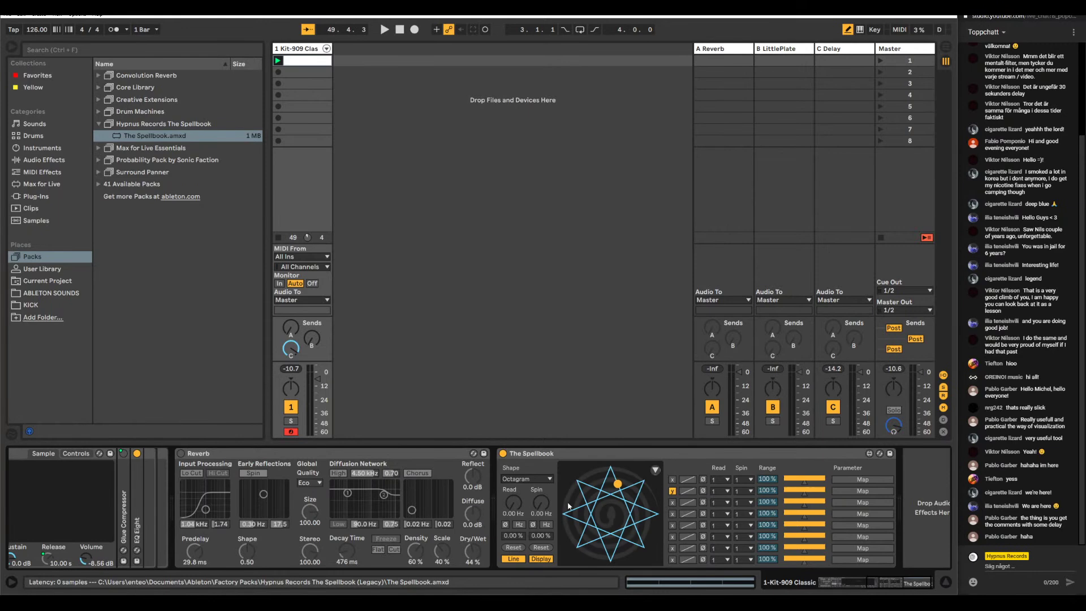
{"action": "left_click", "coordinate": [531, 478]}
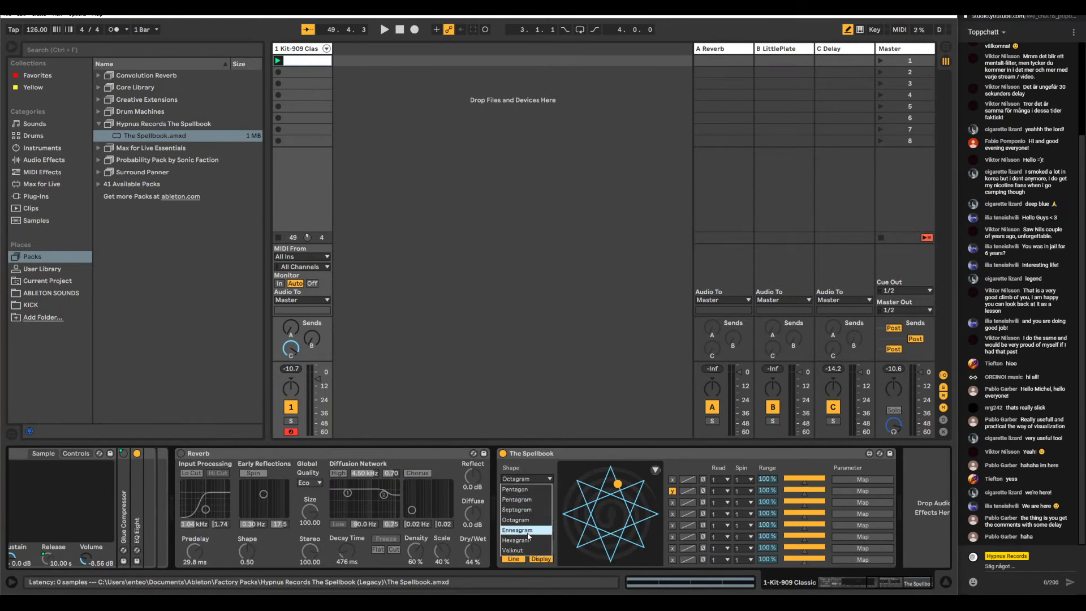
{"action": "left_click", "coordinate": [529, 530]}
{"action": "left_click", "coordinate": [529, 479]}
{"action": "left_click", "coordinate": [529, 539]}
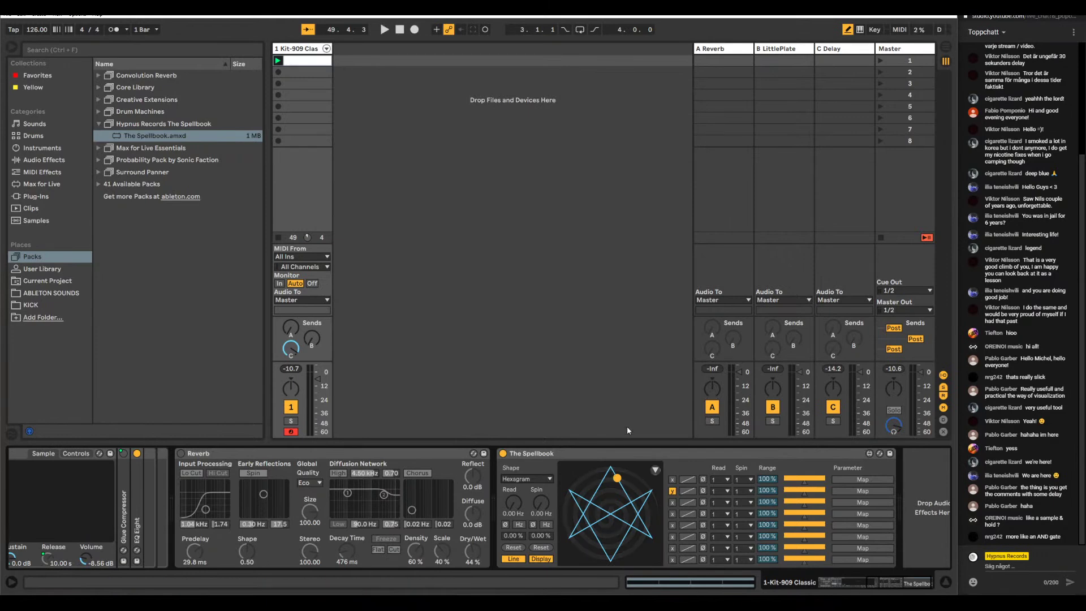
- Show the notes of the Kit-909 track's first clip, then return to the track's device chain
{"action": "double_click", "coordinate": [310, 65]}
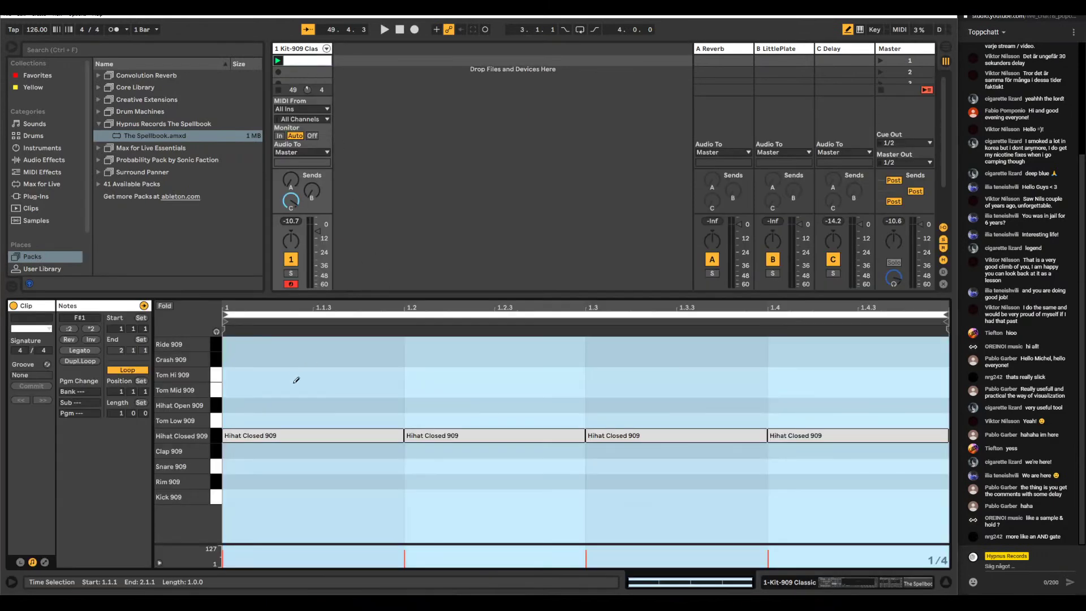
{"action": "left_click", "coordinate": [315, 51]}
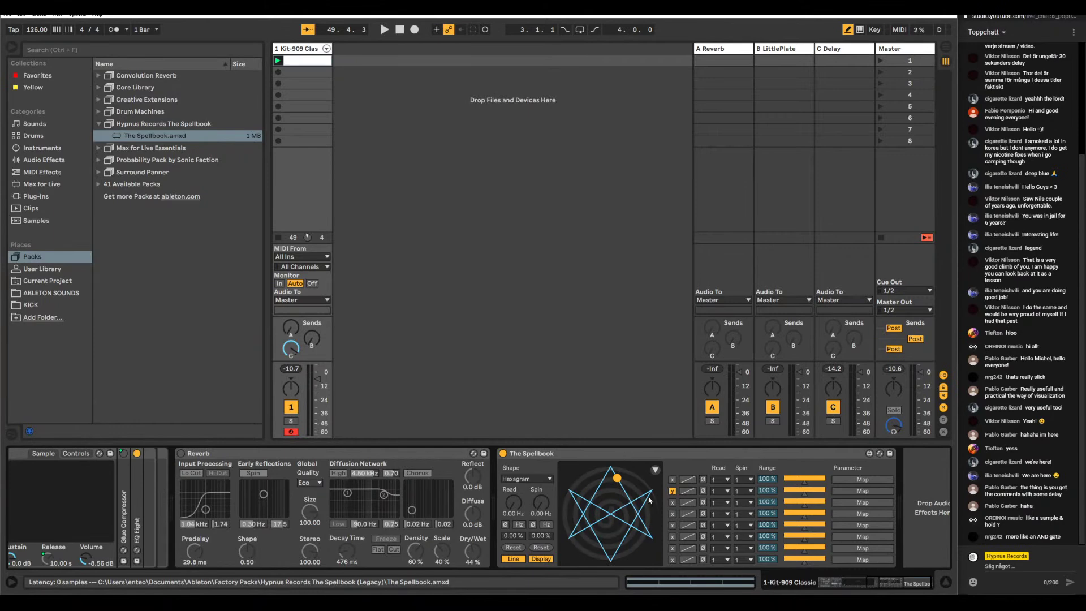
- Highlight the word AND in the latest chat message and look up "Boolean Logic" in Google Images in the Chrome browser
{"action": "double_click", "coordinate": [1042, 537]}
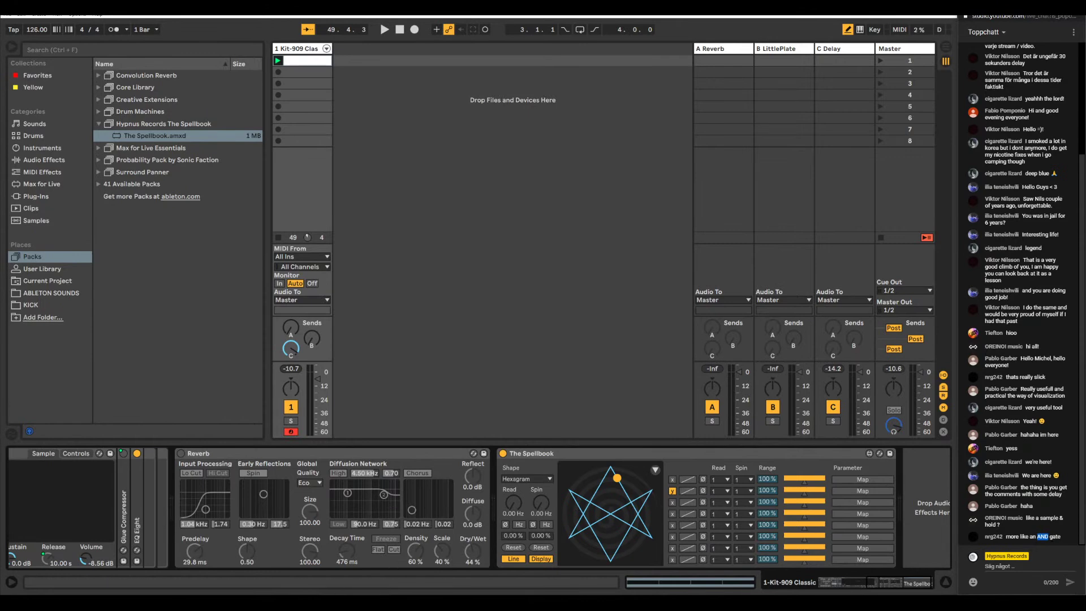
{"action": "key", "text": "alt+Tab"}
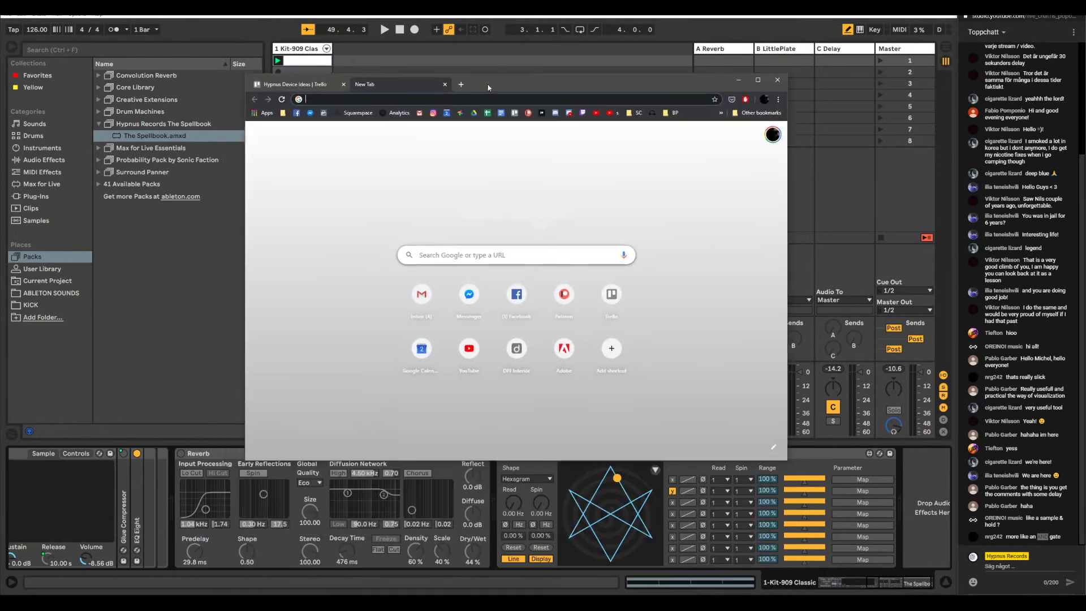
{"action": "left_click", "coordinate": [465, 97]}
{"action": "type", "text": "Boolean Logi"}
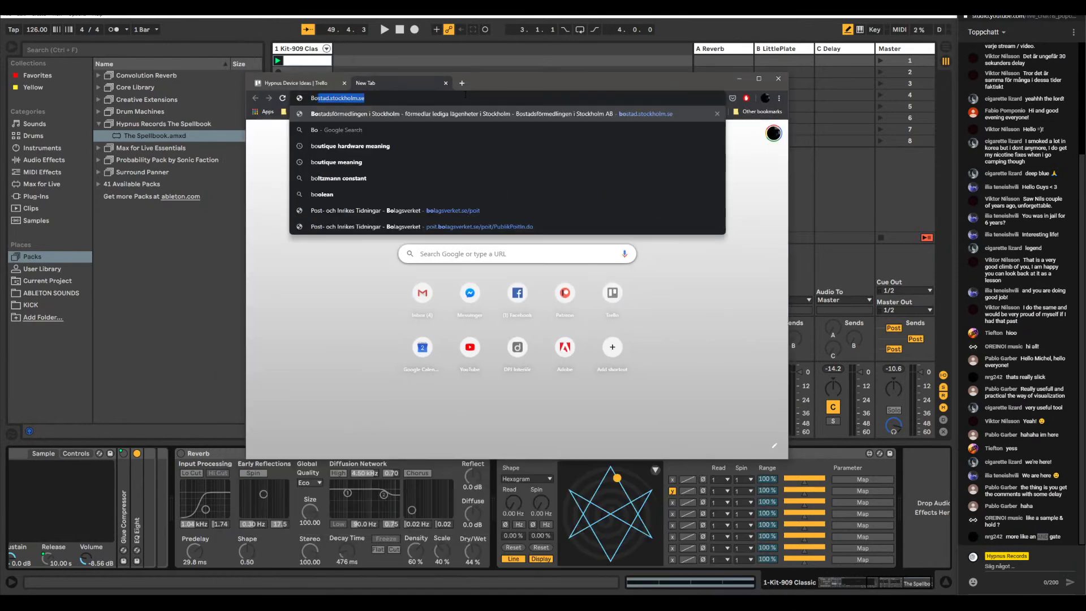
{"action": "key", "text": "Return"}
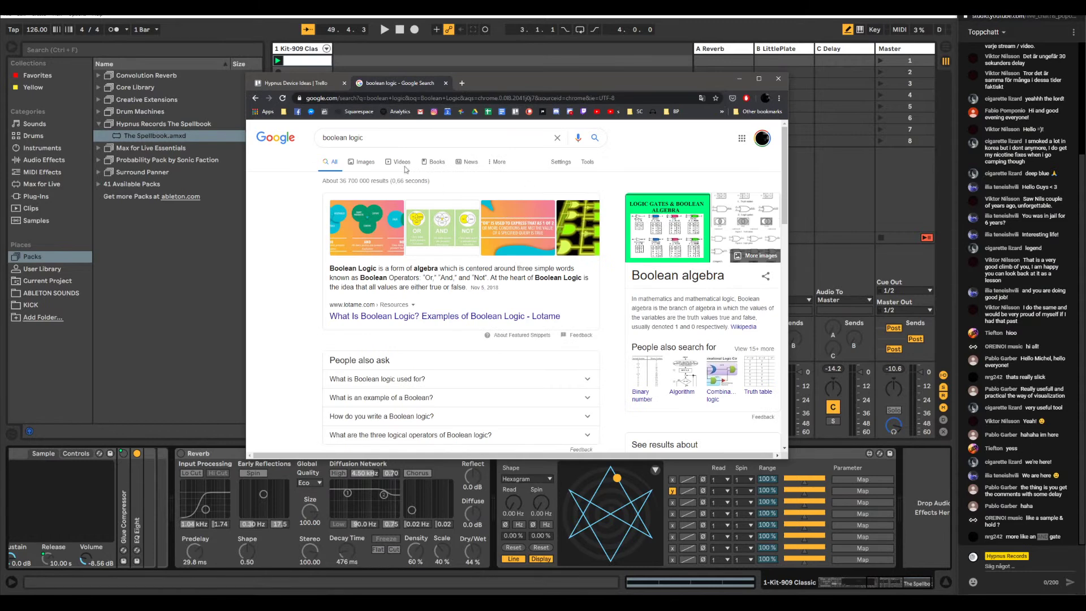
{"action": "left_click", "coordinate": [362, 161]}
- Post the message "Boolean Logic" in the live chat
{"action": "left_click", "coordinate": [1021, 565]}
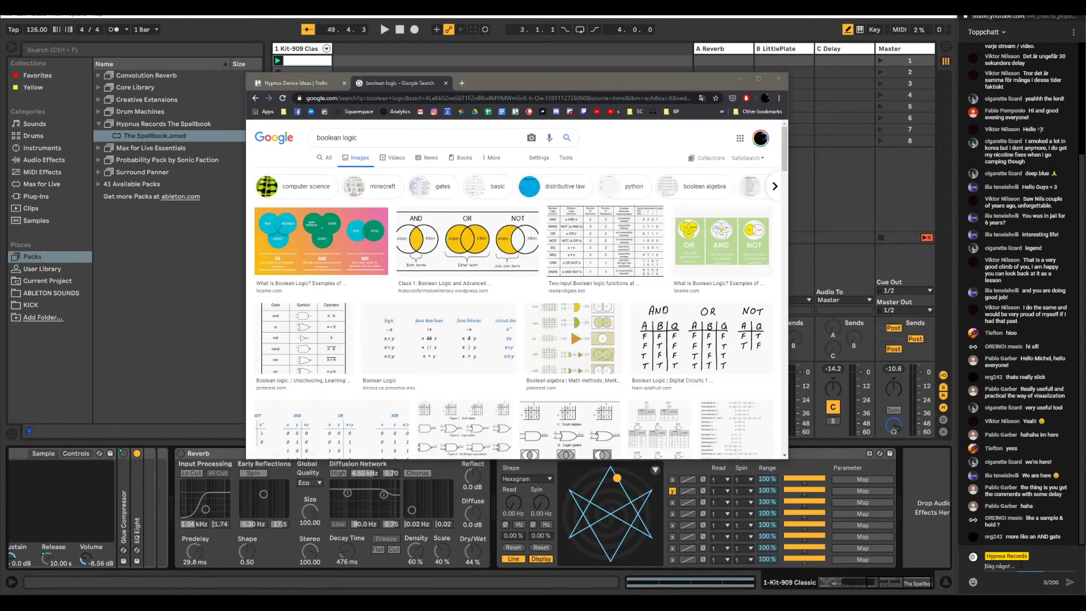
{"action": "type", "text": "Boolean Logic"}
{"action": "key", "text": "Return"}
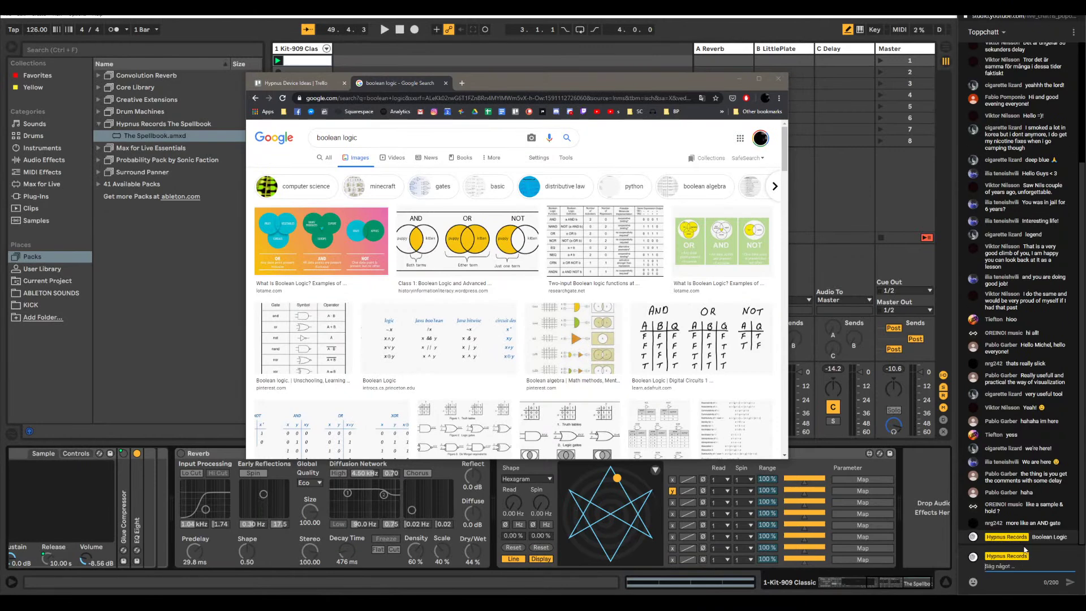
- Examine the AND/OR/NOT Venn diagram and the logic gate symbol table among the boolean logic image results, and minimise the browser
{"action": "left_click", "coordinate": [456, 238]}
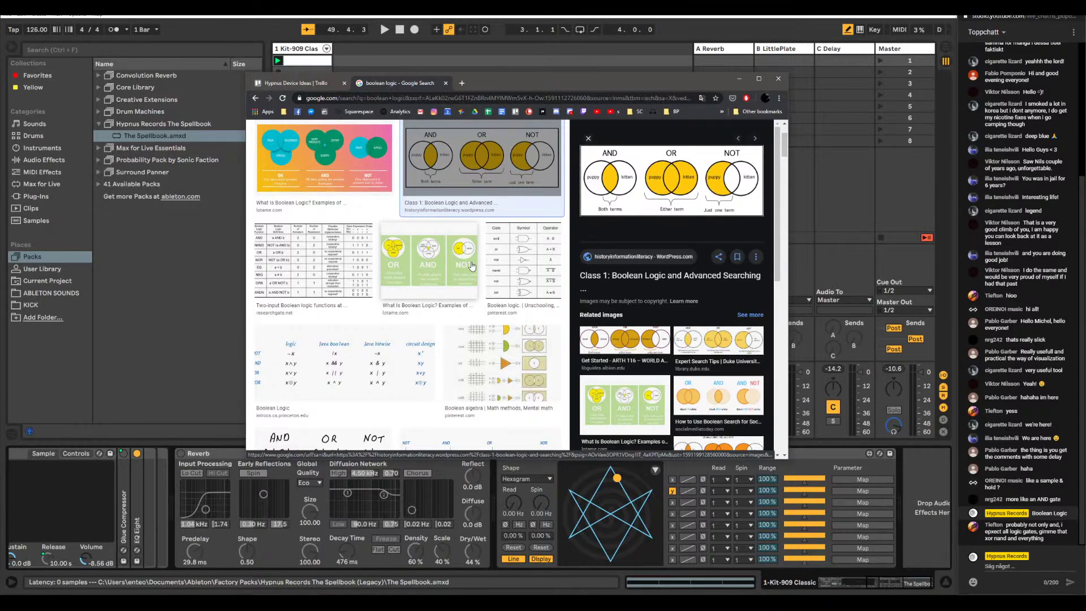
{"action": "left_click", "coordinate": [523, 262]}
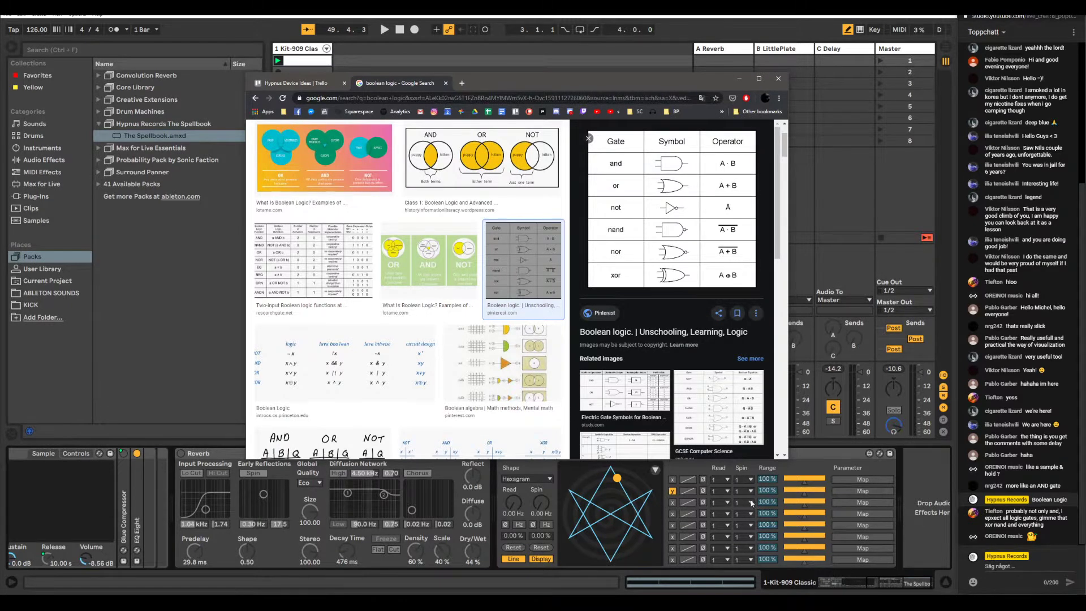
{"action": "left_click", "coordinate": [739, 81]}
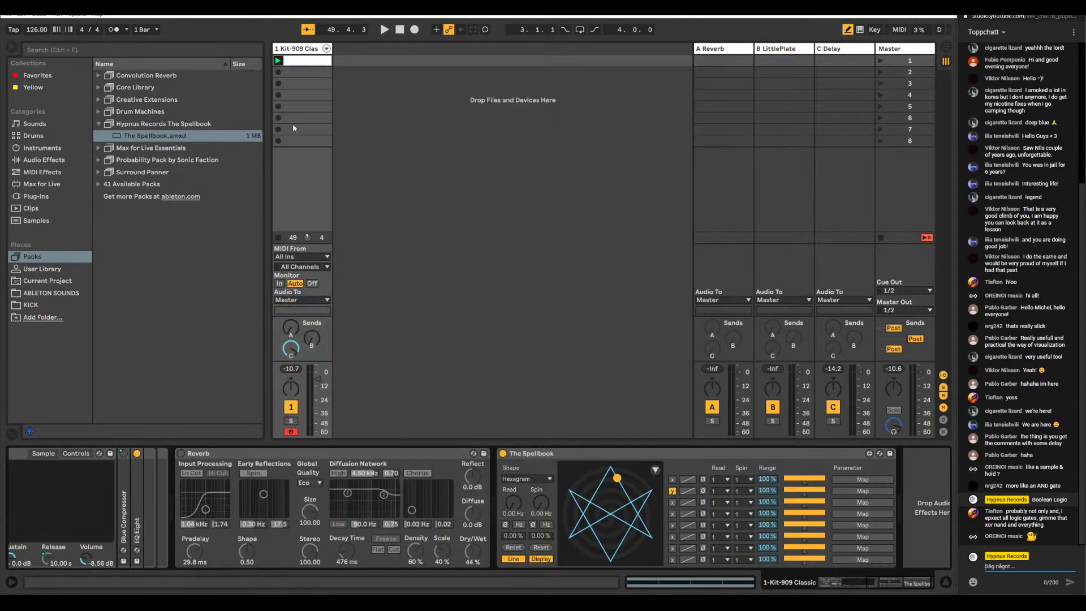
- View the notes of the first clip on the Kit-909 track and return to the track's device chain
{"action": "double_click", "coordinate": [312, 61]}
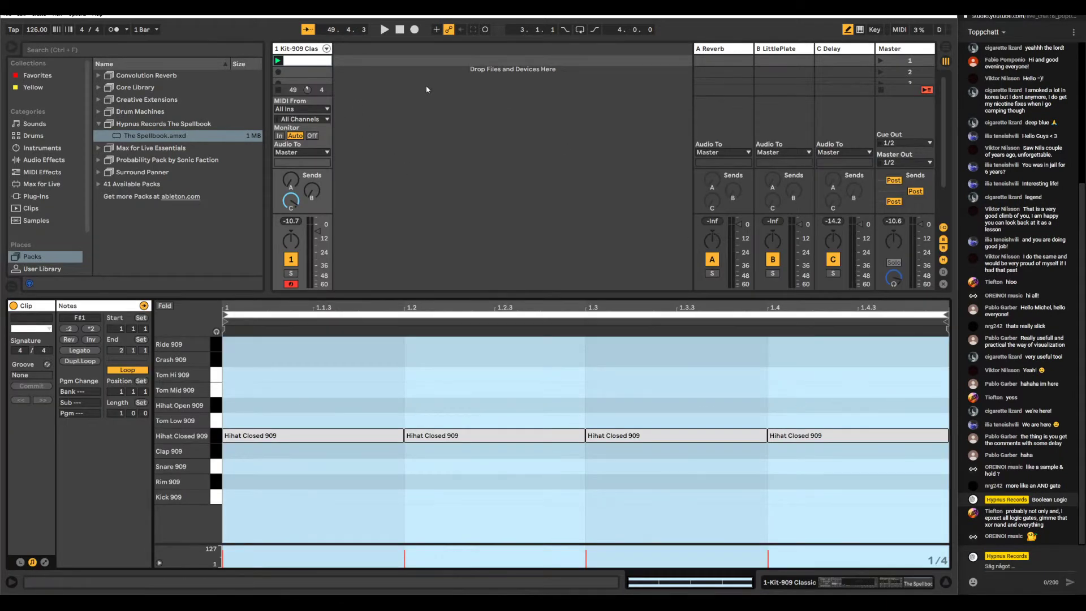
{"action": "left_click", "coordinate": [296, 51]}
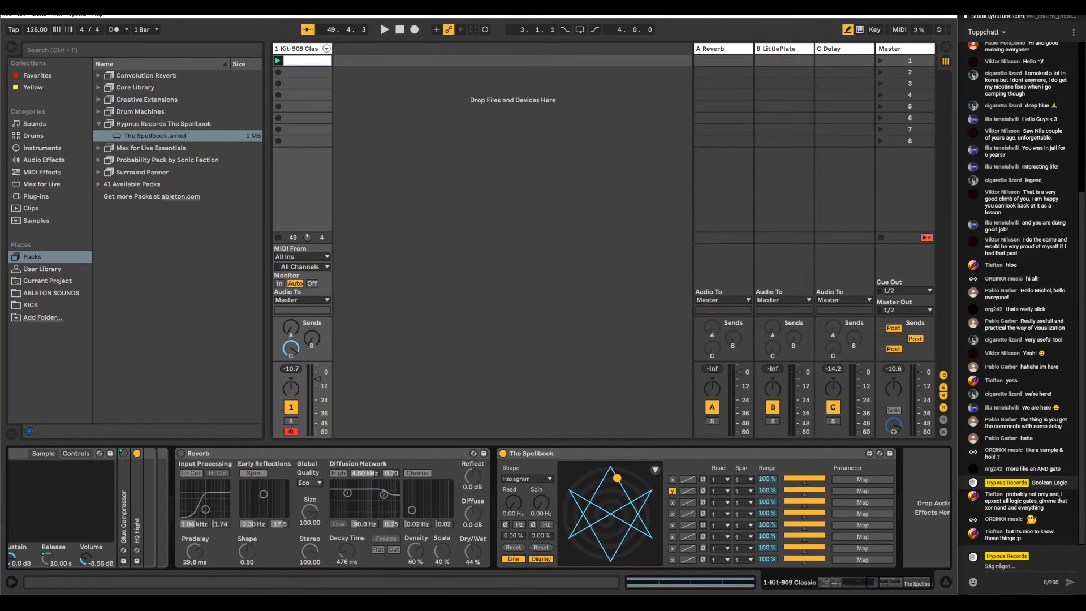
- Close the browser window with the Spellbook redesign image, view the Hypnus Device Ideas Trello board, and return to Ableton Live
{"action": "key", "text": "alt+Tab"}
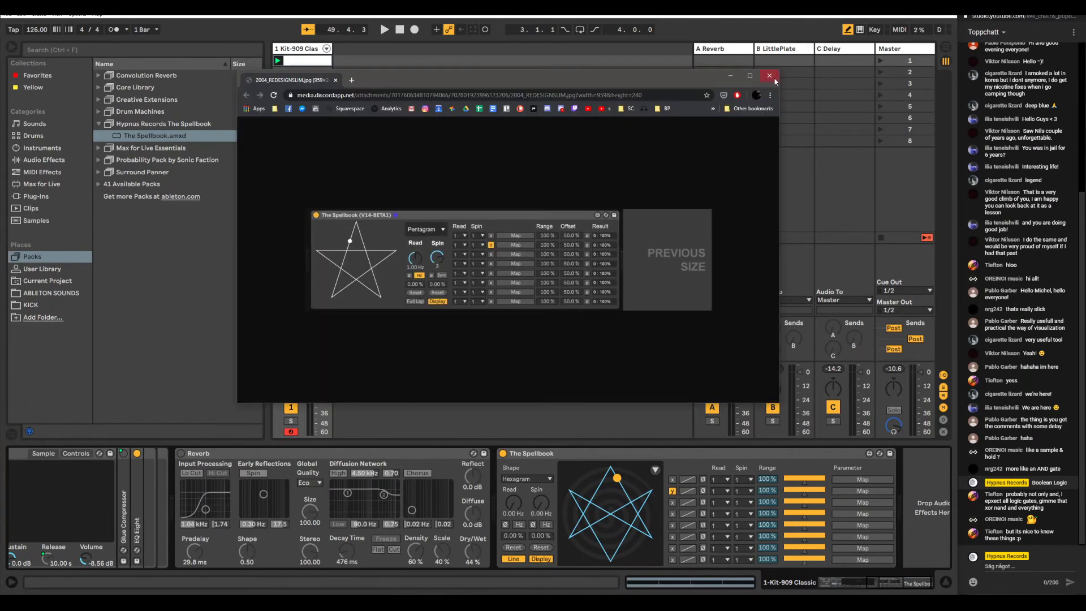
{"action": "left_click", "coordinate": [769, 76]}
{"action": "key", "text": "alt+Tab"}
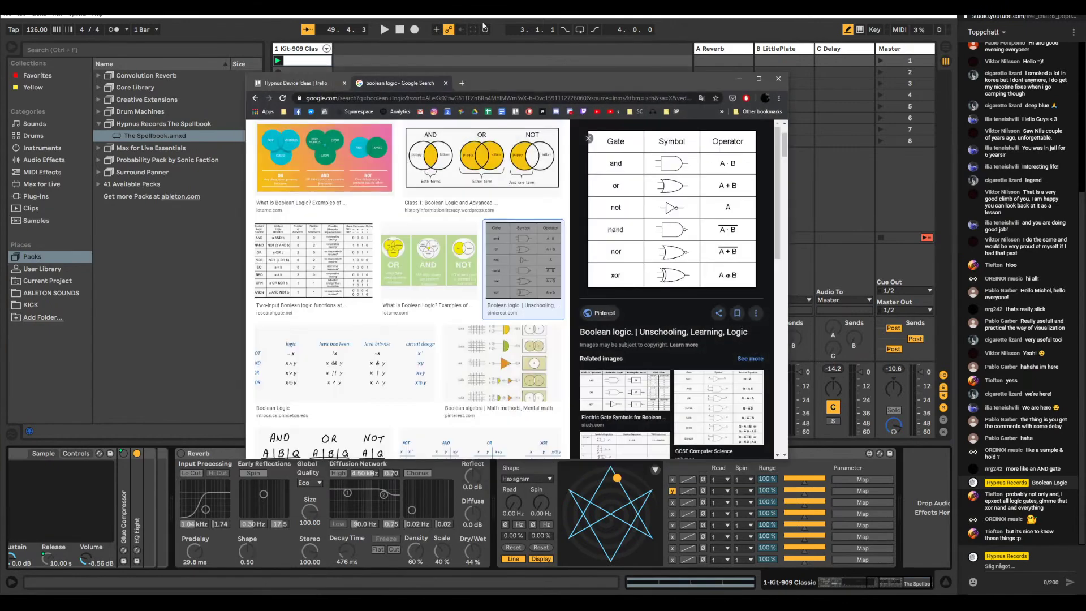
{"action": "key", "text": "ctrl+shift+Tab"}
{"action": "left_click", "coordinate": [739, 78]}
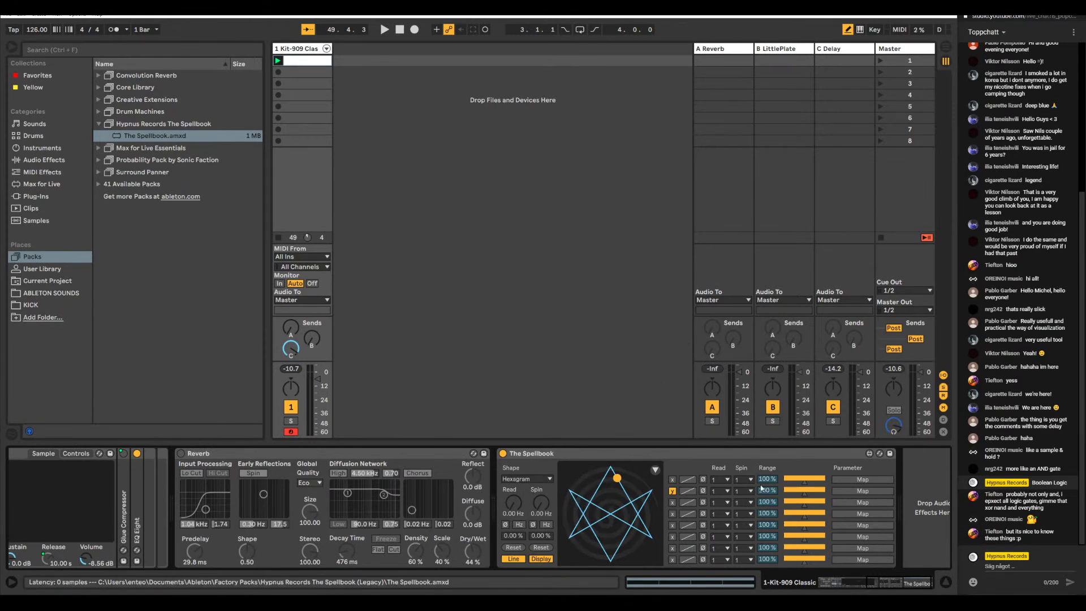
- Change The Spellbook's shape to Pentagram
{"action": "scroll", "coordinate": [707, 486], "scroll_direction": "right", "scroll_amount": 2}
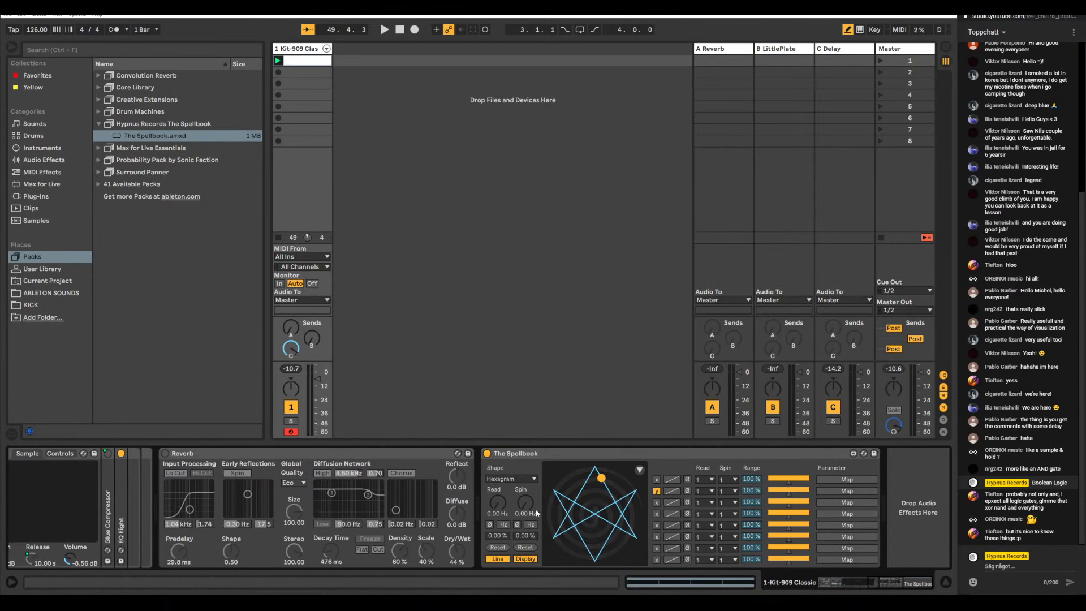
{"action": "left_click", "coordinate": [505, 480]}
{"action": "left_click", "coordinate": [505, 487]}
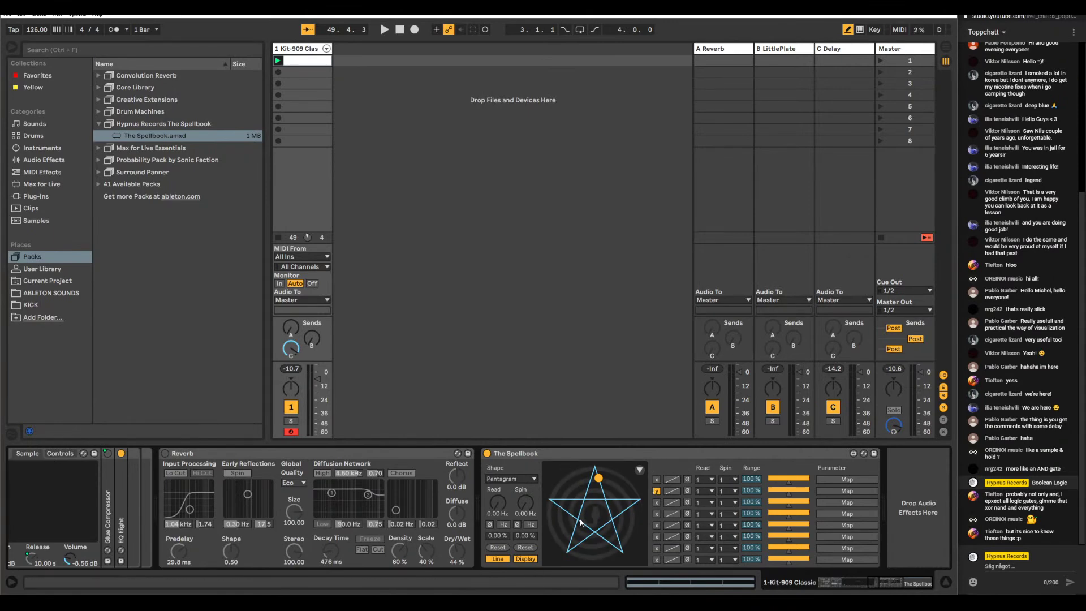
- Add the Max for Live LFO audio effect after The Spellbook and set its rate to about 0.46 Hz
{"action": "left_click", "coordinate": [42, 196]}
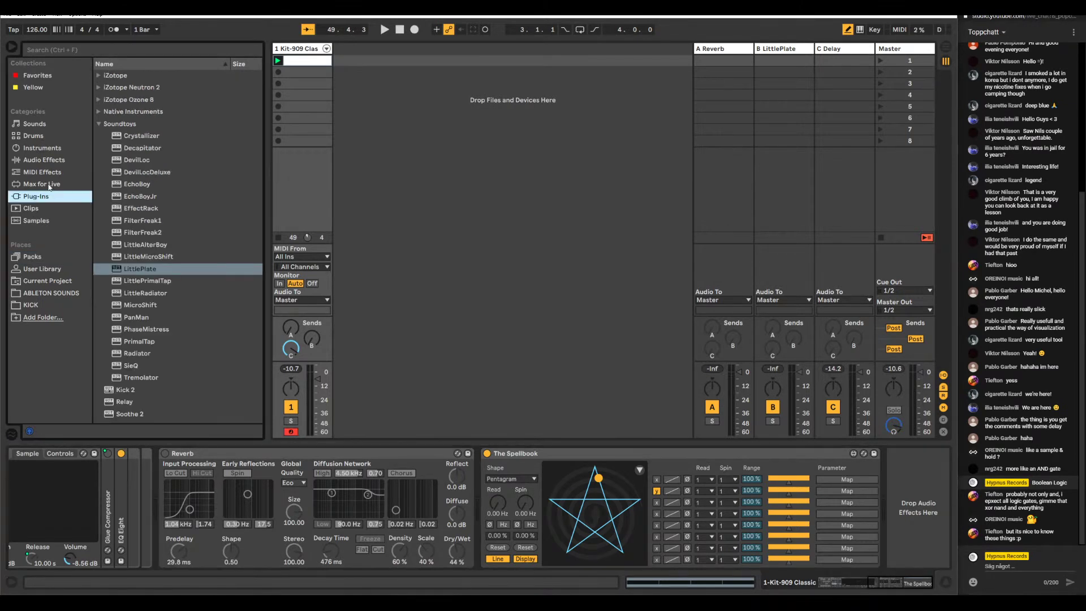
{"action": "left_click", "coordinate": [42, 184]}
{"action": "left_click_drag", "start_coordinate": [138, 244], "coordinate": [905, 500]}
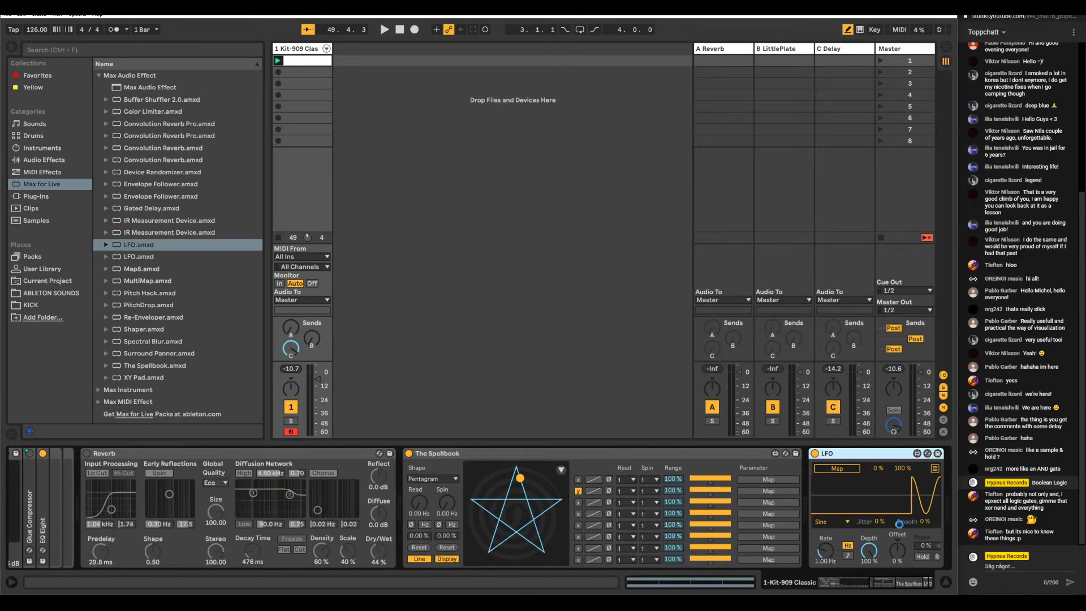
{"action": "left_click_drag", "start_coordinate": [827, 551], "coordinate": [831, 554]}
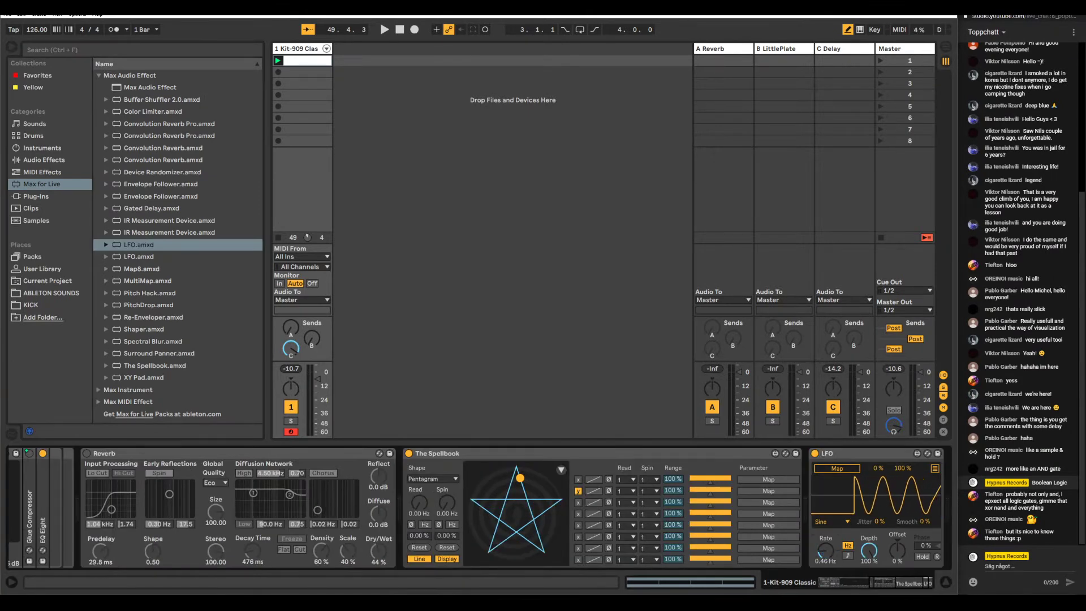
- Delete the LFO device that follows The Spellbook on the Kit-909 track
{"action": "scroll", "coordinate": [837, 509], "scroll_direction": "right", "scroll_amount": 2}
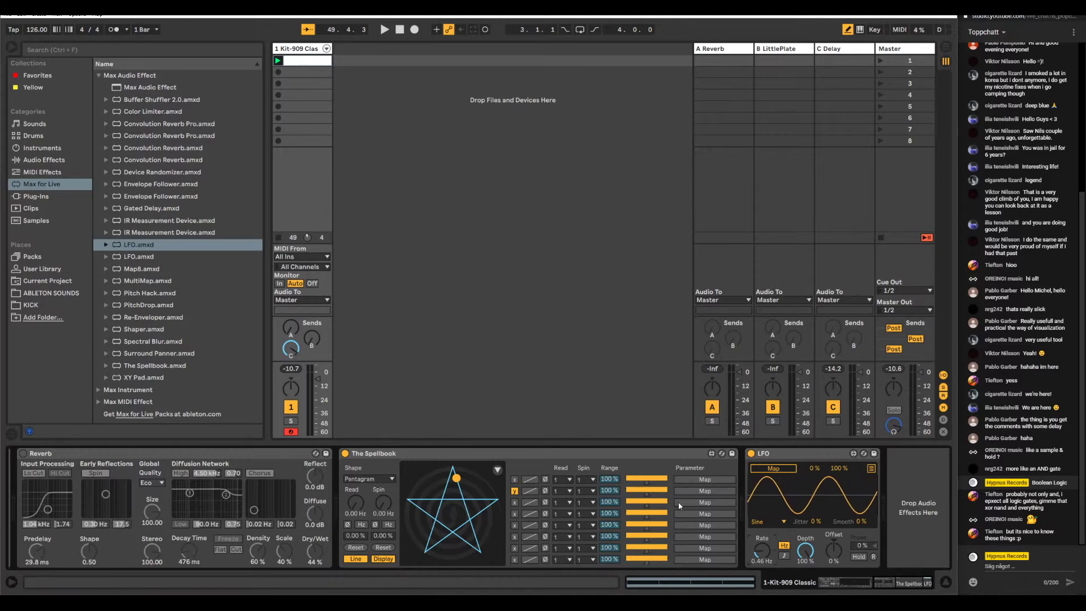
{"action": "left_click", "coordinate": [576, 459]}
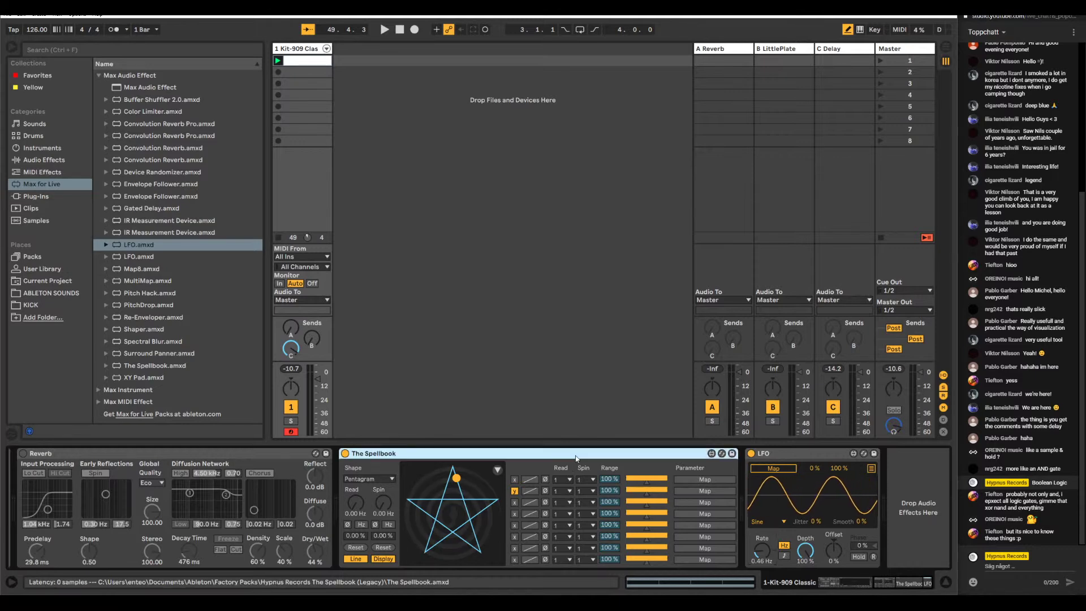
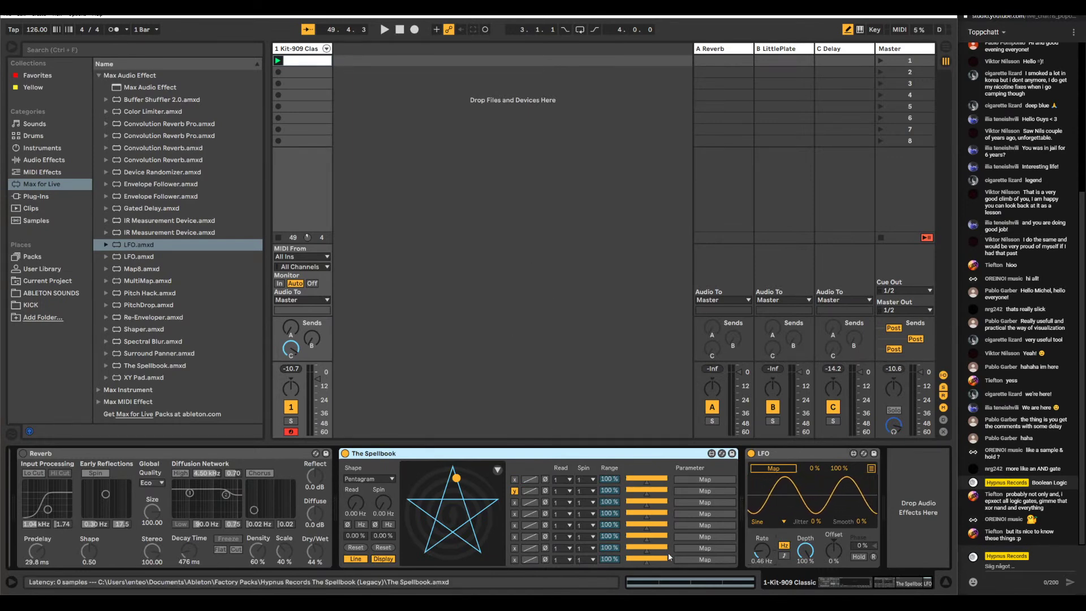
{"action": "right_click", "coordinate": [789, 454]}
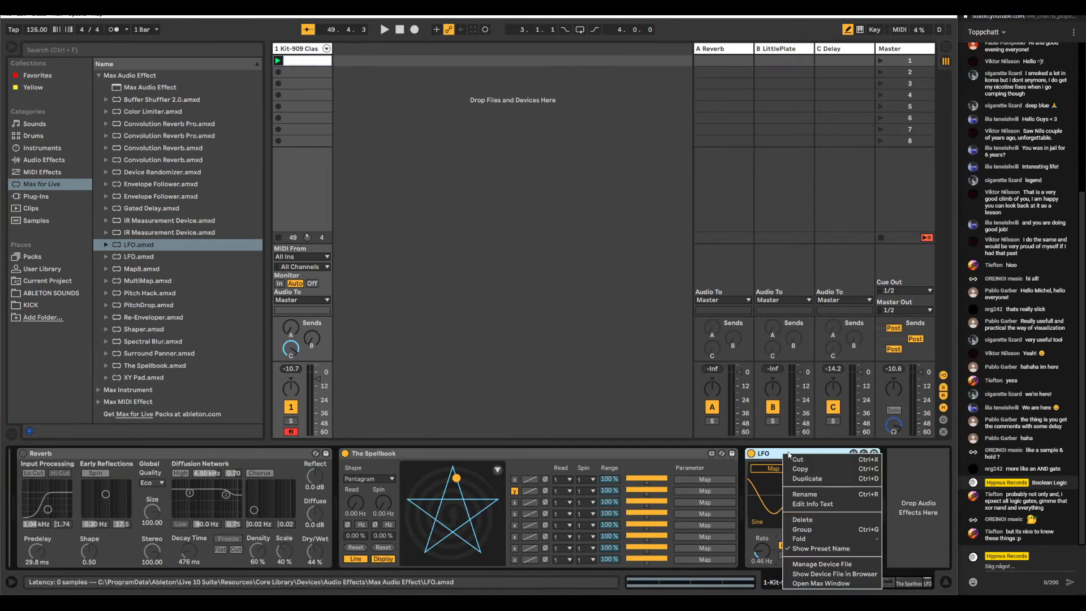
{"action": "left_click", "coordinate": [809, 518]}
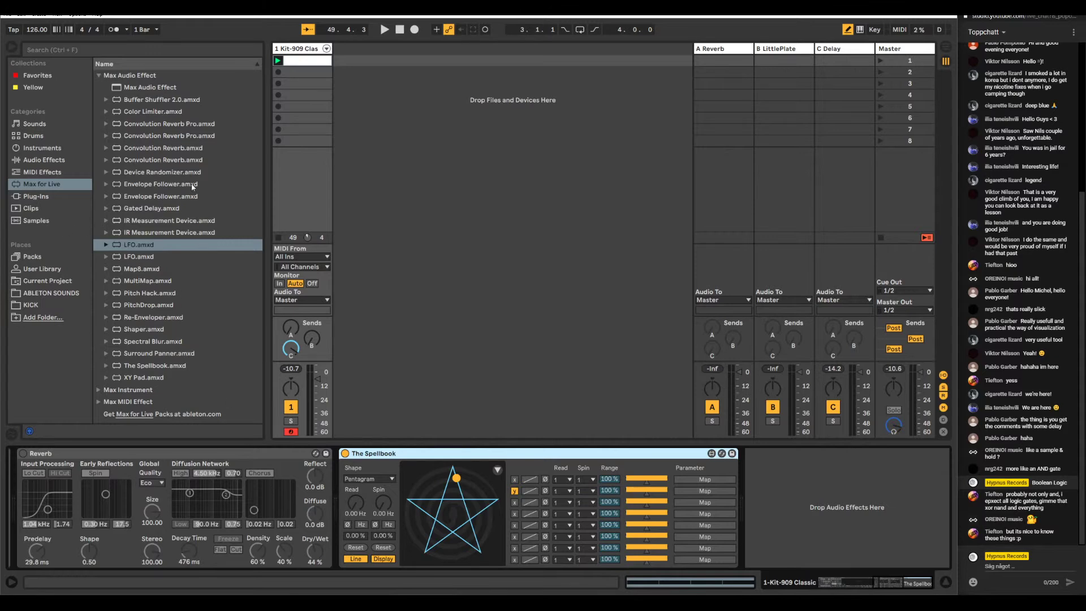
- Collapse the Soundtoys plug-in folder and add the Max for Live LFO audio effect after The Spellbook
{"action": "left_click", "coordinate": [44, 209]}
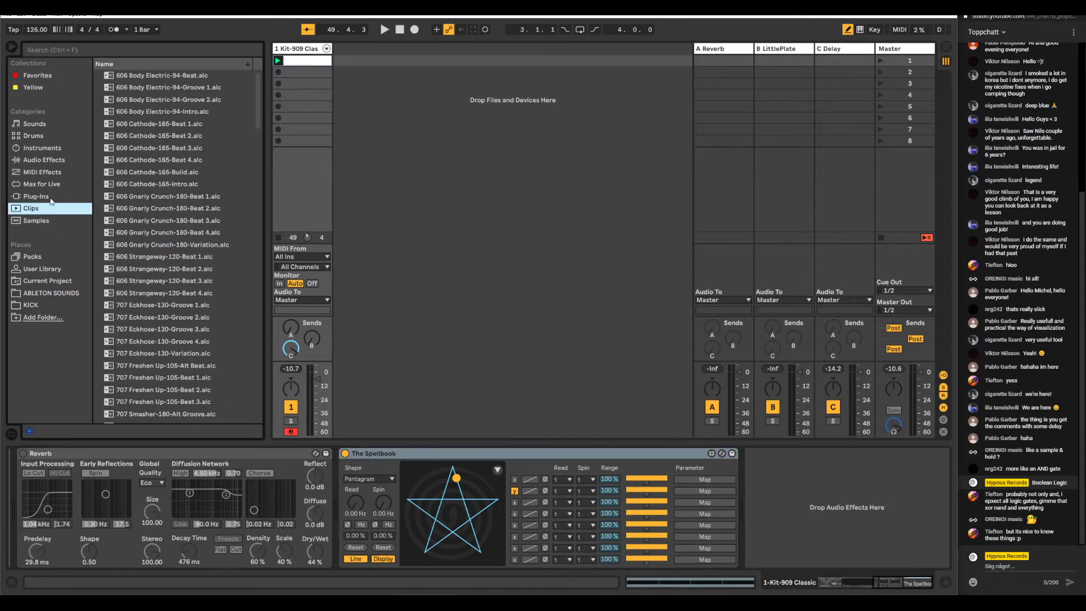
{"action": "left_click", "coordinate": [50, 198]}
{"action": "left_click", "coordinate": [98, 124]}
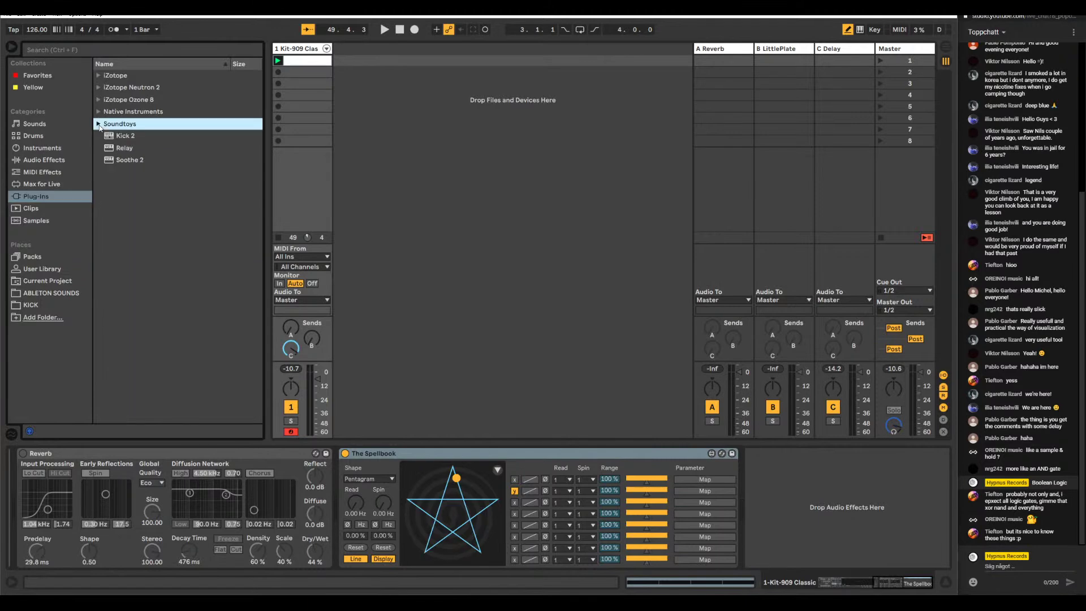
{"action": "left_click", "coordinate": [99, 124]}
{"action": "left_click", "coordinate": [99, 124]}
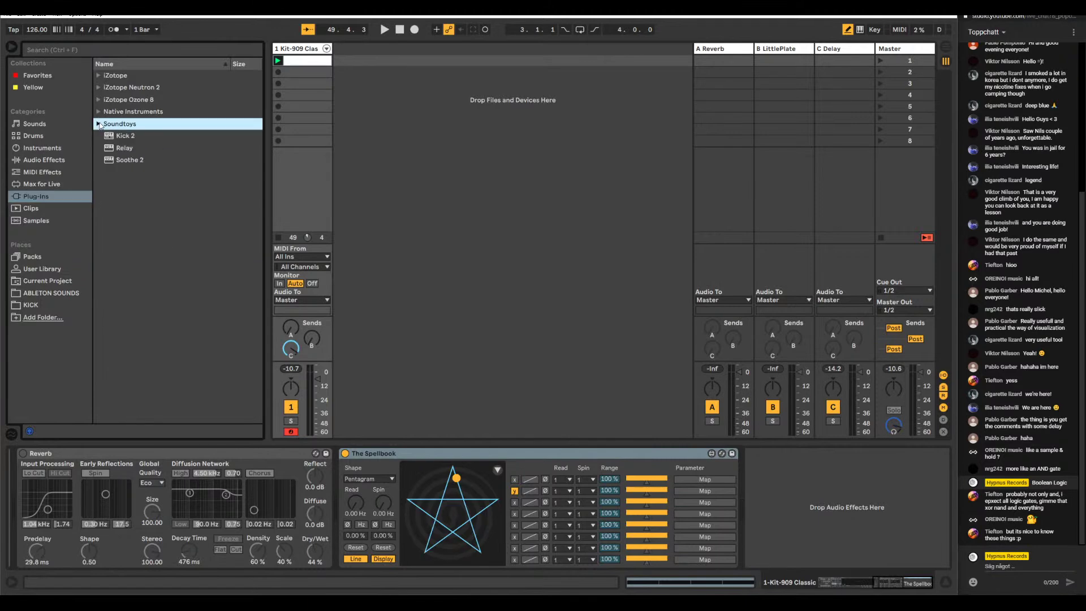
{"action": "left_click", "coordinate": [45, 185]}
{"action": "left_click_drag", "start_coordinate": [135, 244], "coordinate": [856, 507]}
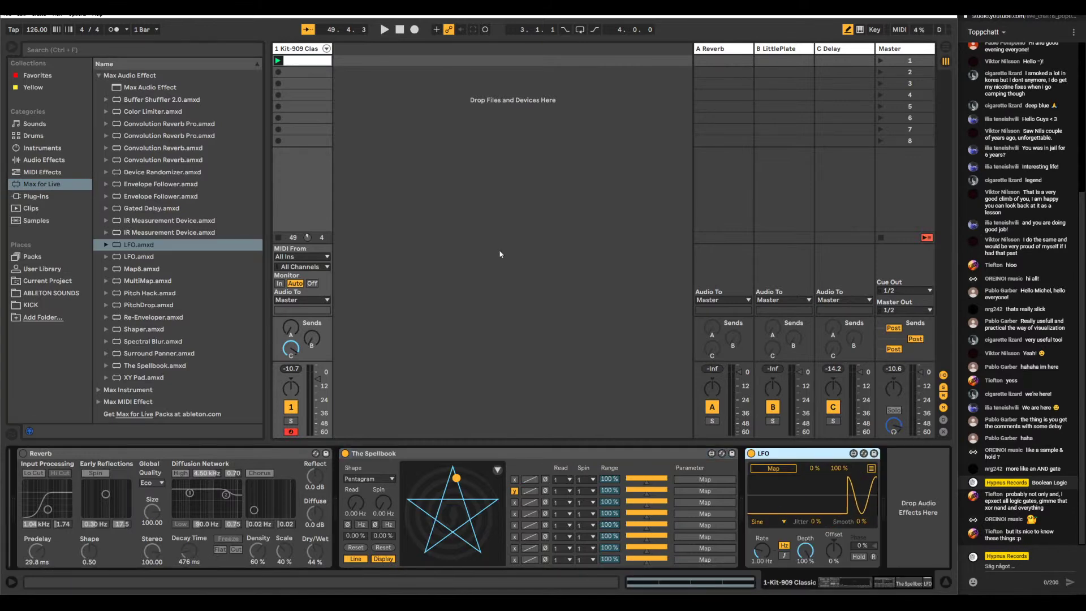
- Add a Wavetable instrument on a new MIDI track, enable the computer MIDI keyboard and play a test note
{"action": "left_click", "coordinate": [43, 160]}
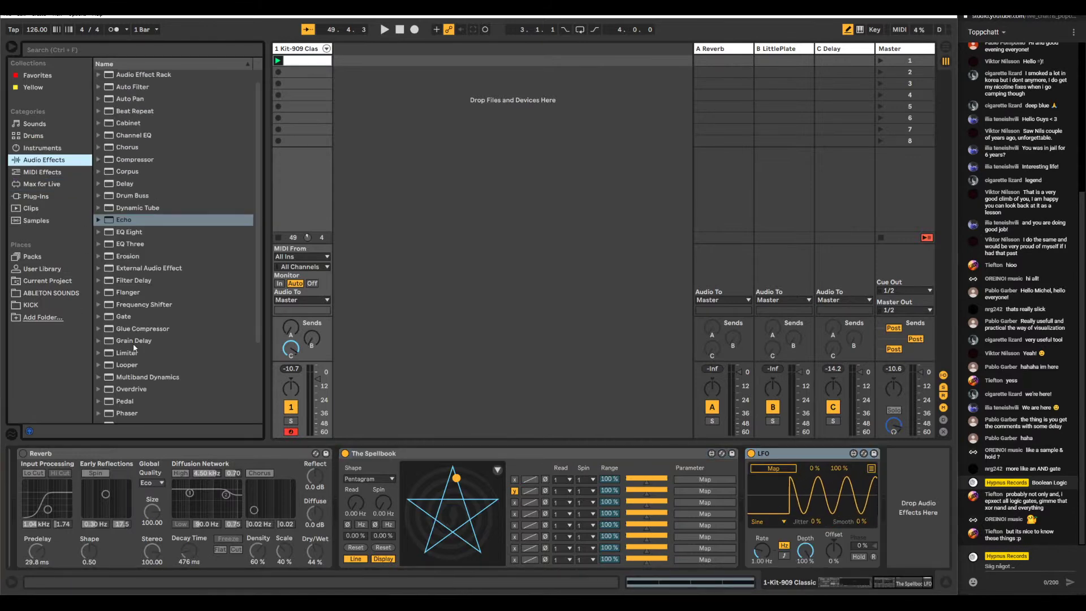
{"action": "left_click", "coordinate": [43, 147]}
{"action": "left_click_drag", "start_coordinate": [118, 206], "coordinate": [417, 142]}
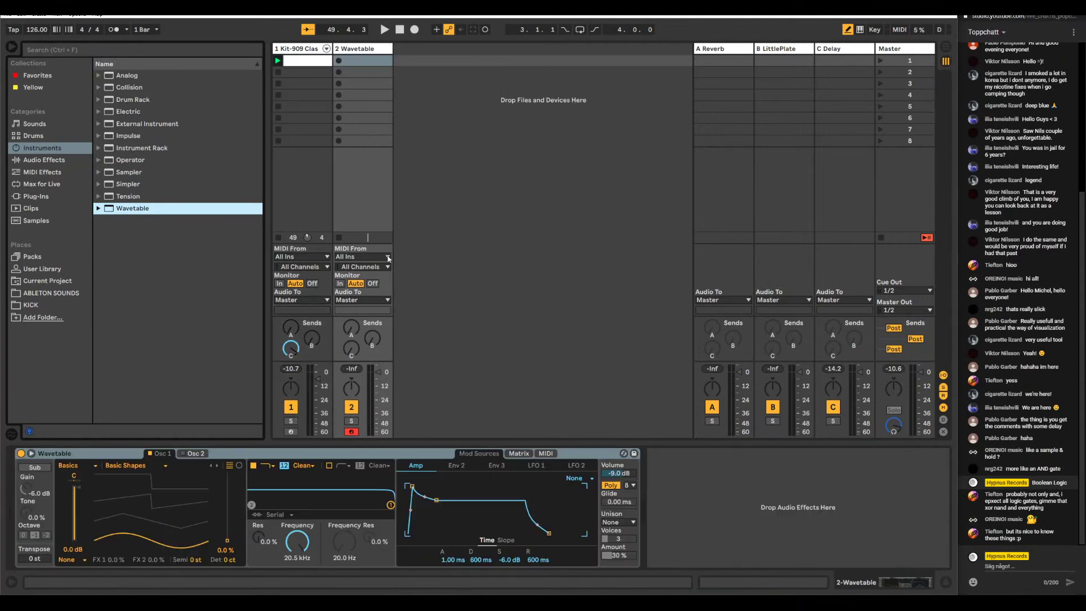
{"action": "left_click", "coordinate": [860, 30]}
{"action": "key", "text": "a"}
- Compare the Kit-909 and Wavetable device chains, and raise Wavetable's Oscillator 1 position to 100%
{"action": "left_click", "coordinate": [316, 49]}
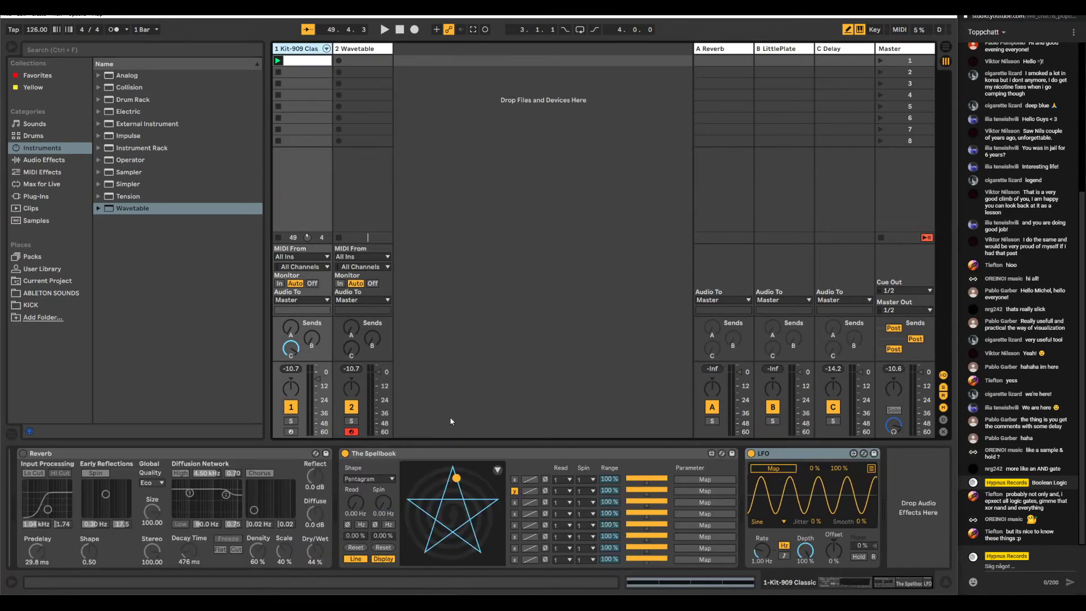
{"action": "left_click", "coordinate": [359, 241]}
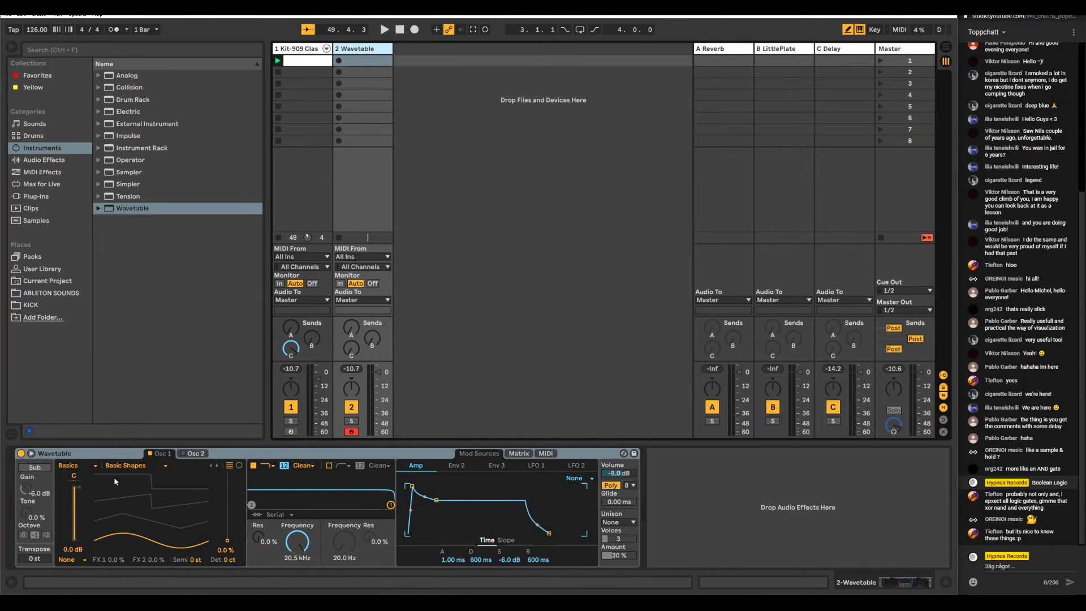
{"action": "left_click", "coordinate": [307, 51]}
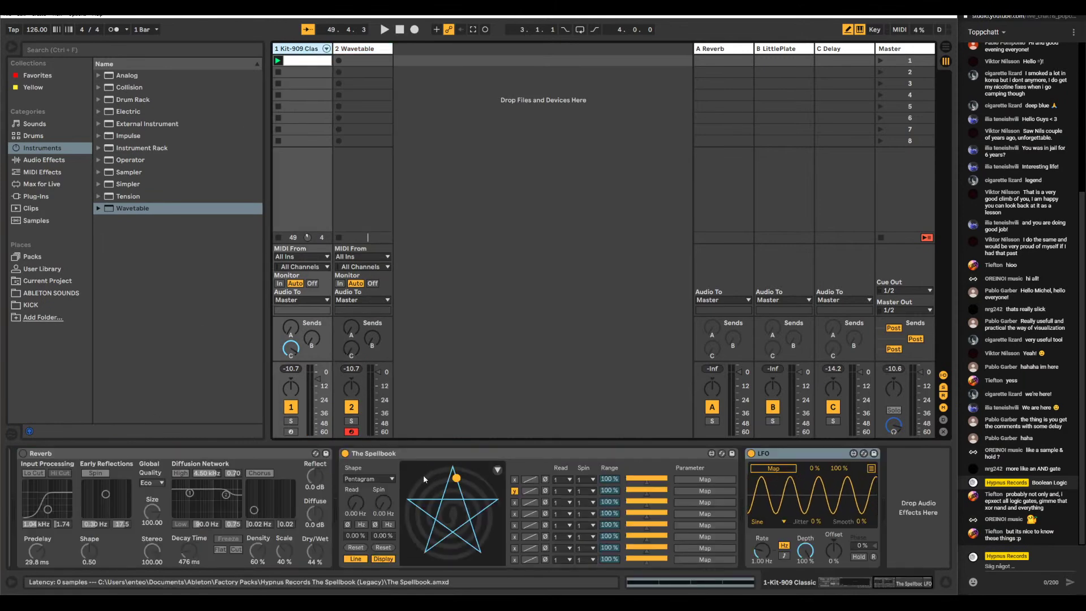
{"action": "left_click", "coordinate": [377, 59]}
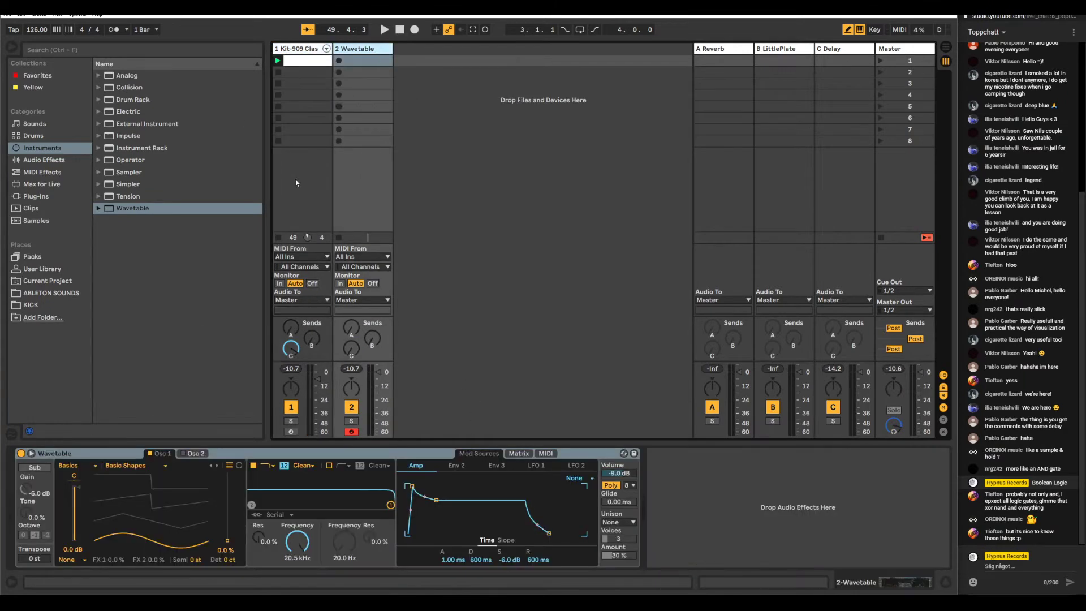
{"action": "left_click_drag", "start_coordinate": [221, 547], "coordinate": [222, 475]}
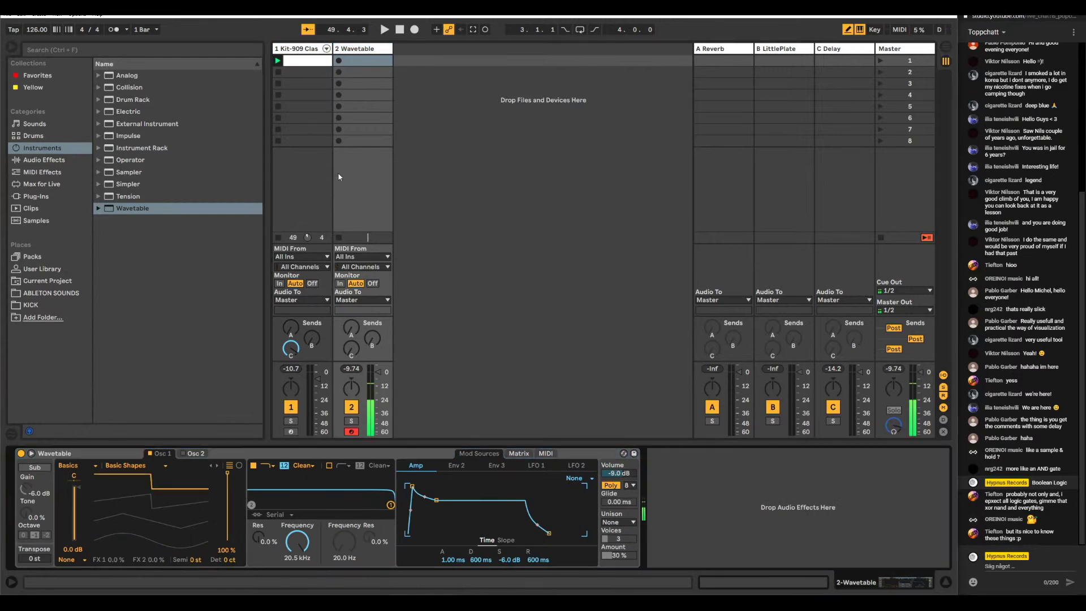
- Cycle The Spellbook on the Kit-909 track through the Septagram, Octagram, Enneagram, Hexagram and Valknut shapes, finishing on Pentagon
{"action": "left_click", "coordinate": [306, 50]}
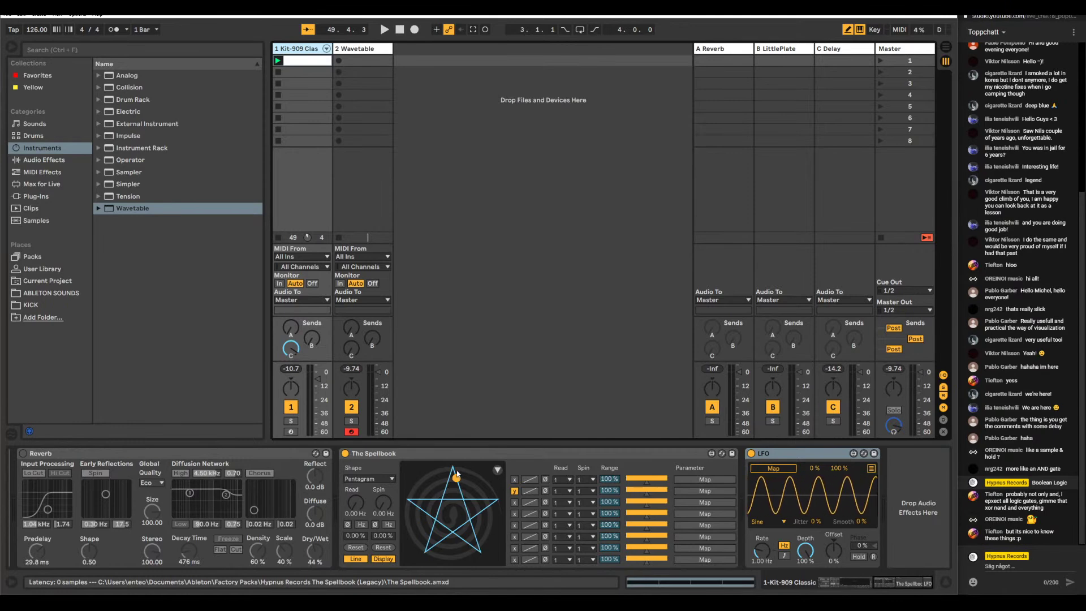
{"action": "left_click", "coordinate": [388, 481]}
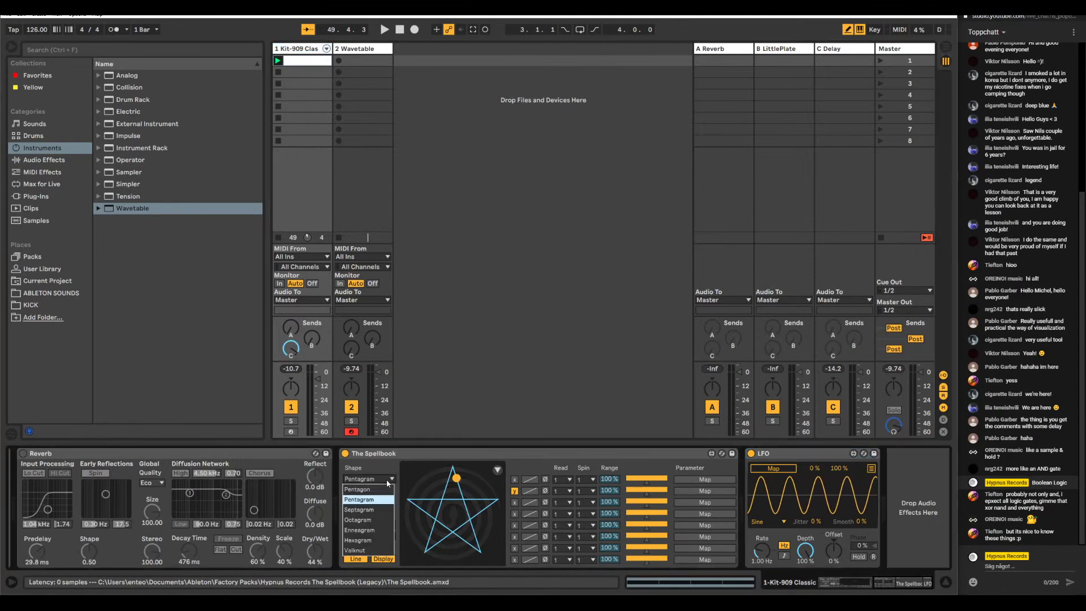
{"action": "left_click", "coordinate": [358, 510]}
{"action": "left_click", "coordinate": [369, 479]}
{"action": "left_click", "coordinate": [375, 520]}
{"action": "left_click", "coordinate": [369, 480]}
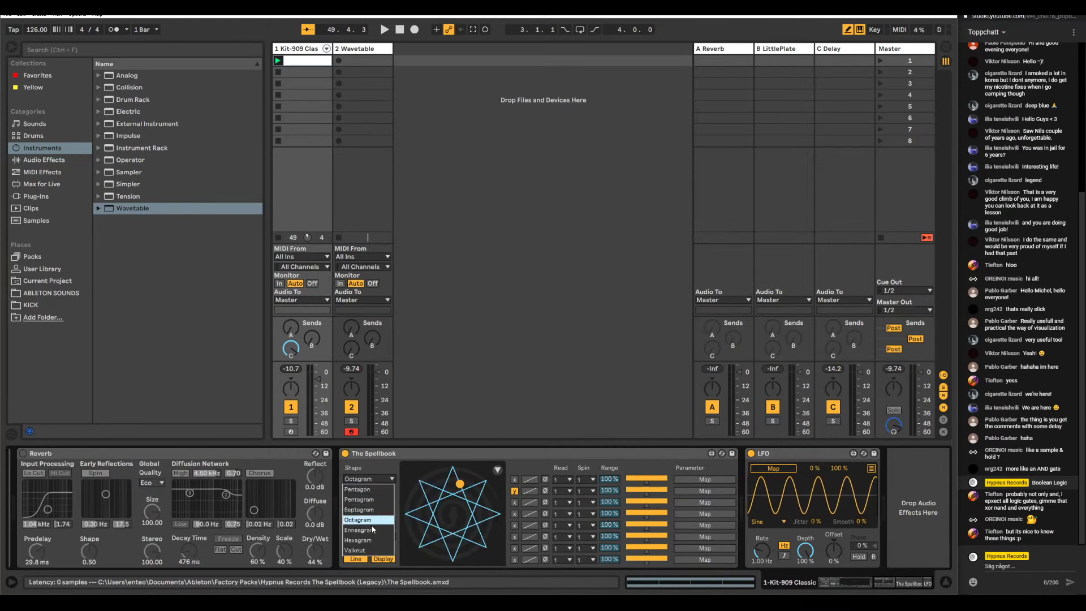
{"action": "left_click", "coordinate": [373, 531]}
{"action": "left_click", "coordinate": [372, 481]}
{"action": "left_click", "coordinate": [374, 540]}
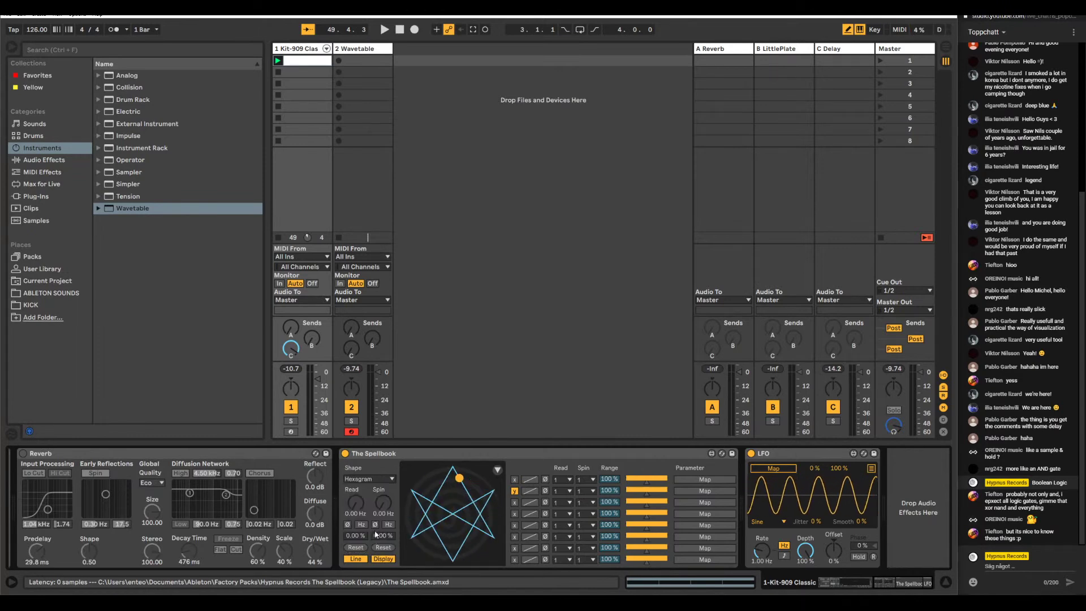
{"action": "left_click", "coordinate": [368, 480]}
{"action": "left_click", "coordinate": [372, 490]}
{"action": "left_click", "coordinate": [379, 481]}
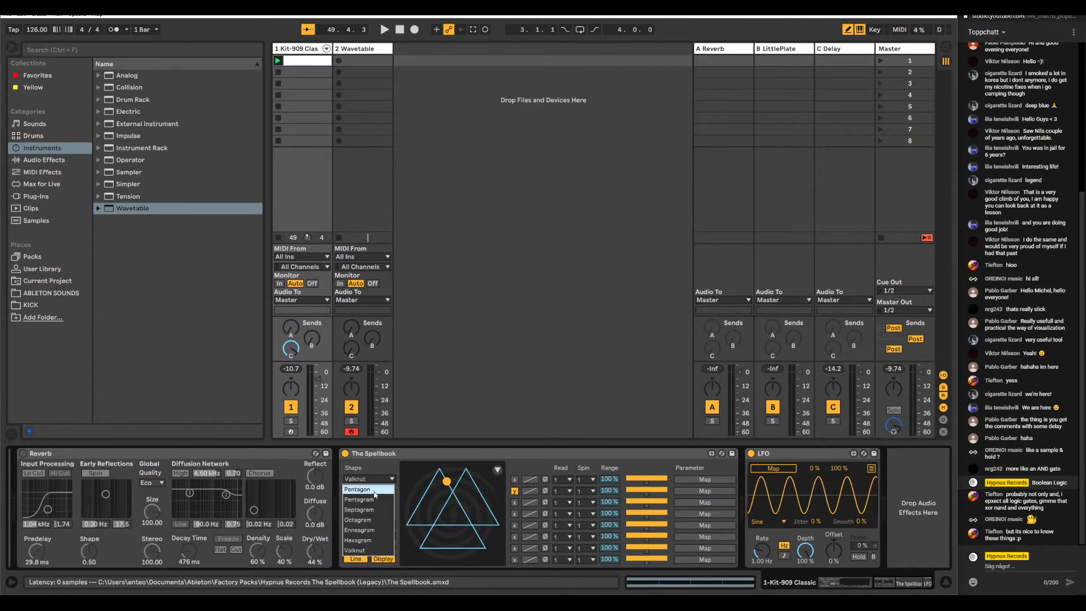
{"action": "left_click", "coordinate": [374, 496]}
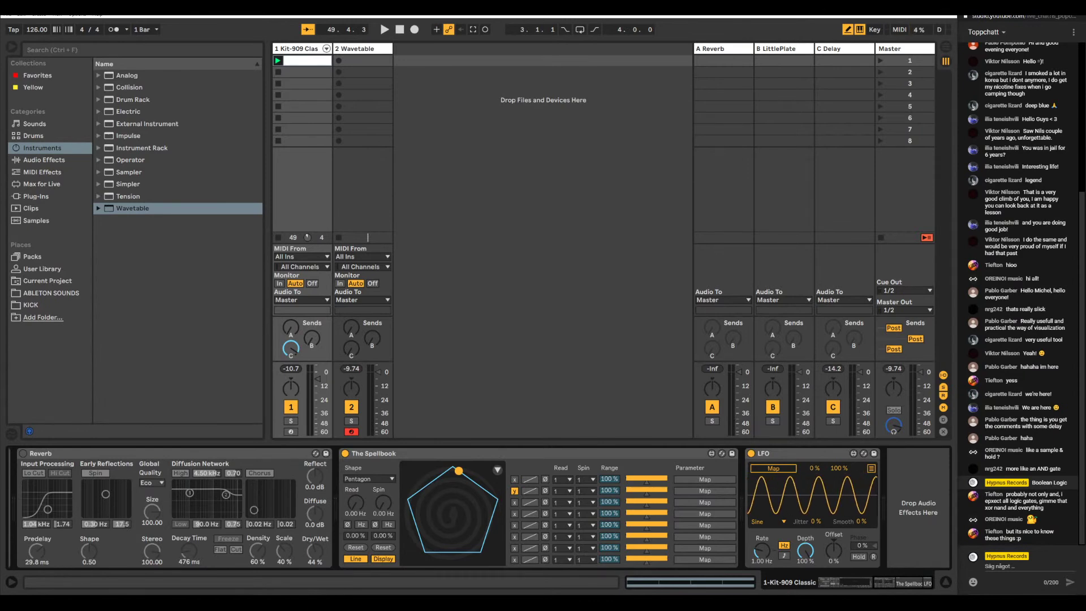
- Start playback, map The Spellbook's first slot to the Wavetable track's volume, and set the Read rate to 2.08 Hz
{"action": "left_click", "coordinate": [705, 479]}
{"action": "left_click", "coordinate": [385, 26]}
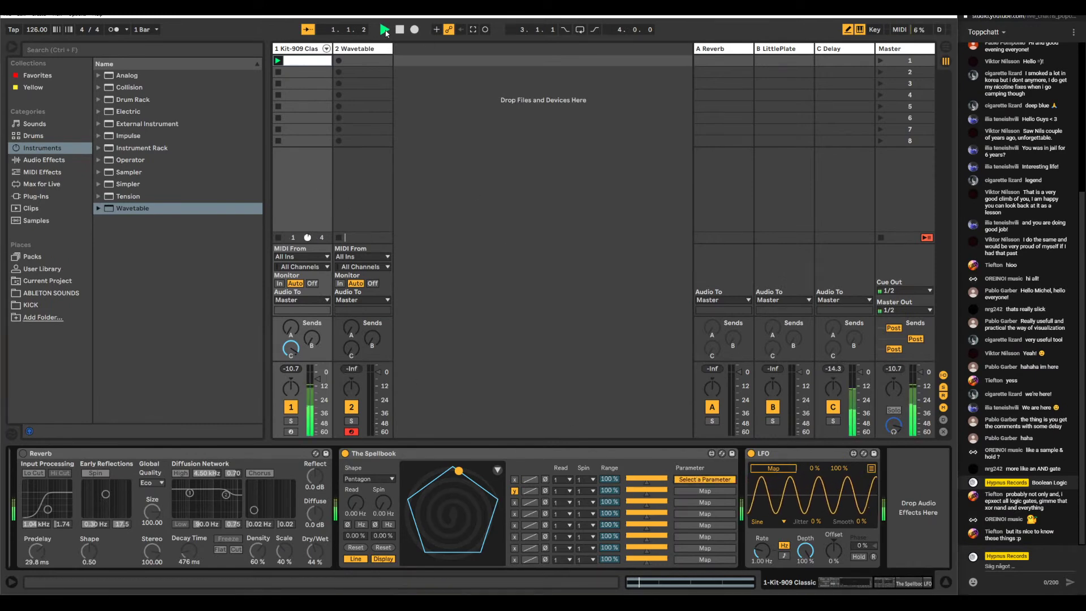
{"action": "left_click", "coordinate": [378, 371]}
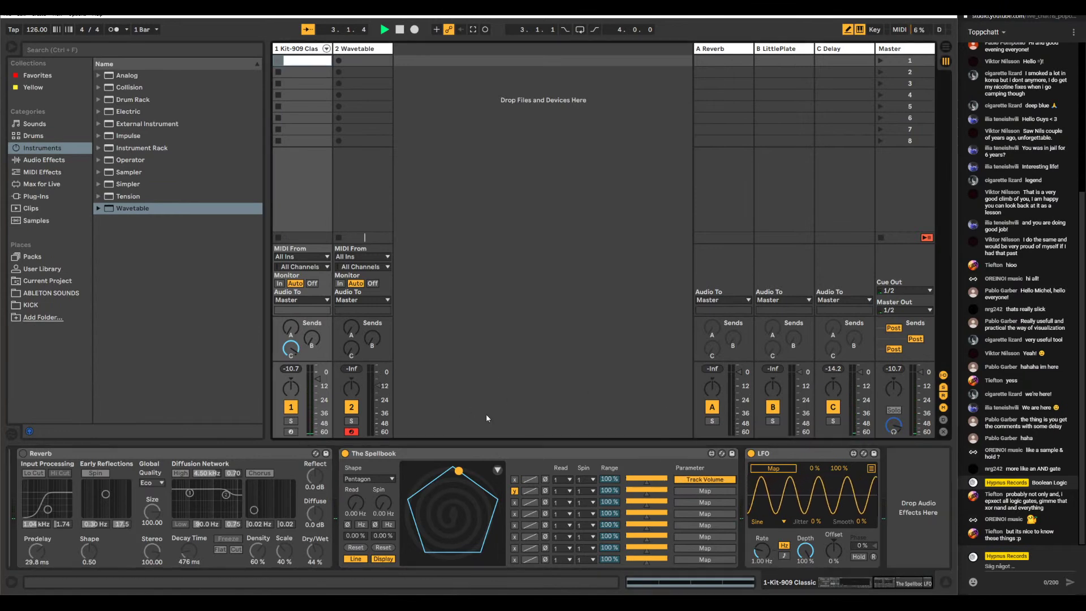
{"action": "left_click_drag", "start_coordinate": [360, 509], "coordinate": [360, 491]}
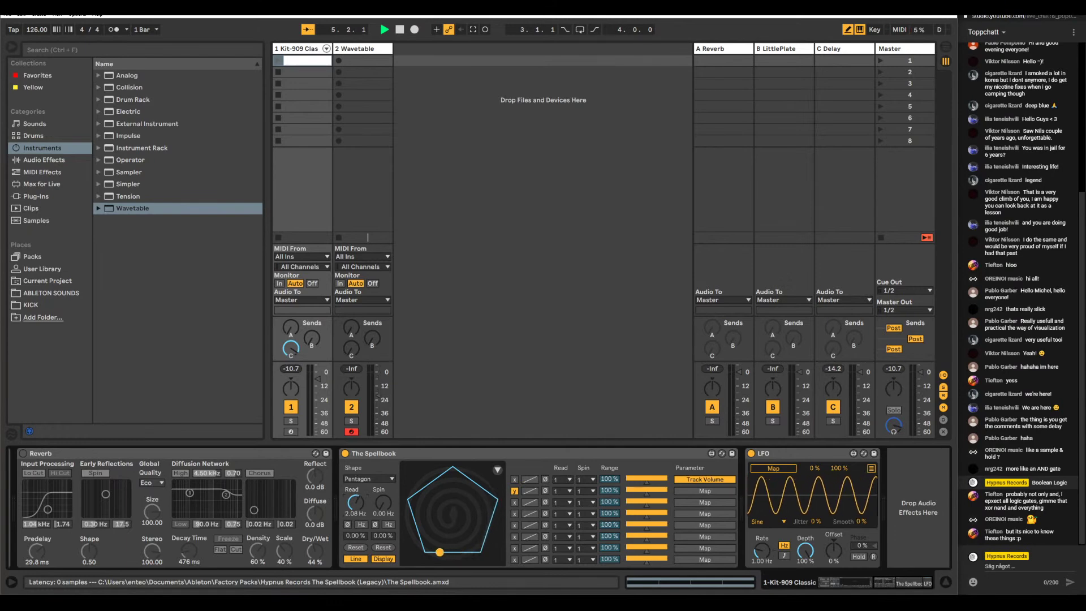
- Map The Spellbook's second slot to the Wavetable track's A-Reverb send and its third slot to the second slot's Range
{"action": "left_click", "coordinate": [705, 490]}
{"action": "left_click", "coordinate": [291, 327]}
{"action": "left_click", "coordinate": [705, 502]}
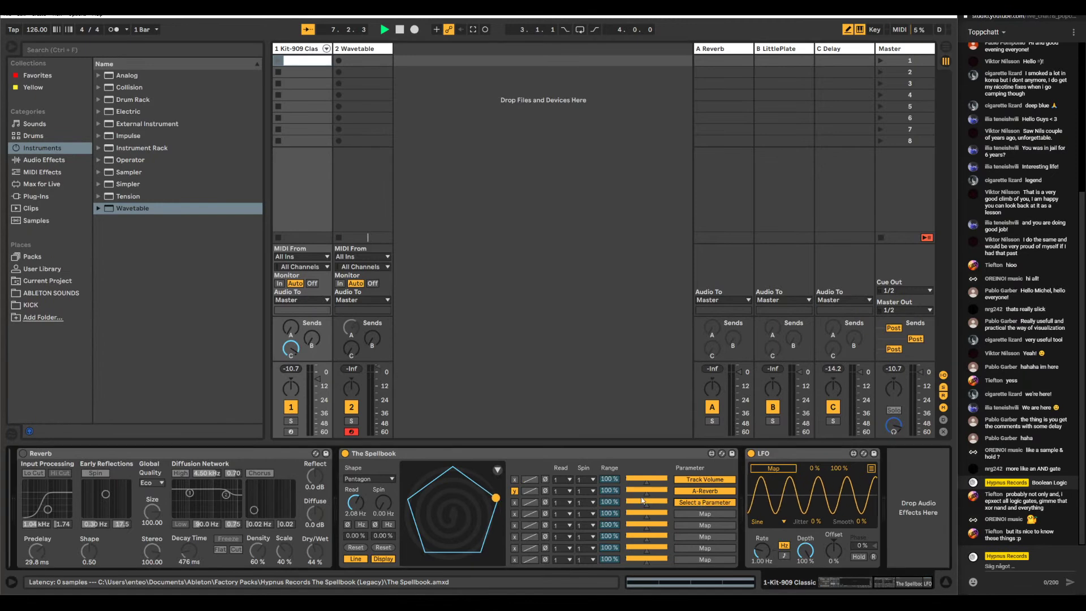
{"action": "left_click", "coordinate": [608, 490]}
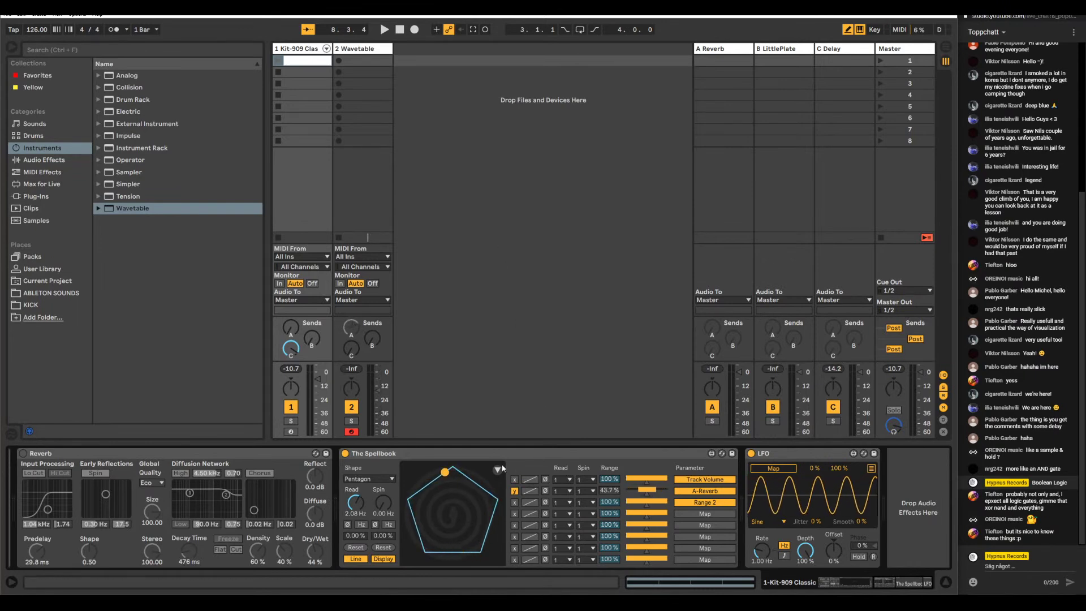
{"action": "left_click", "coordinate": [430, 455]}
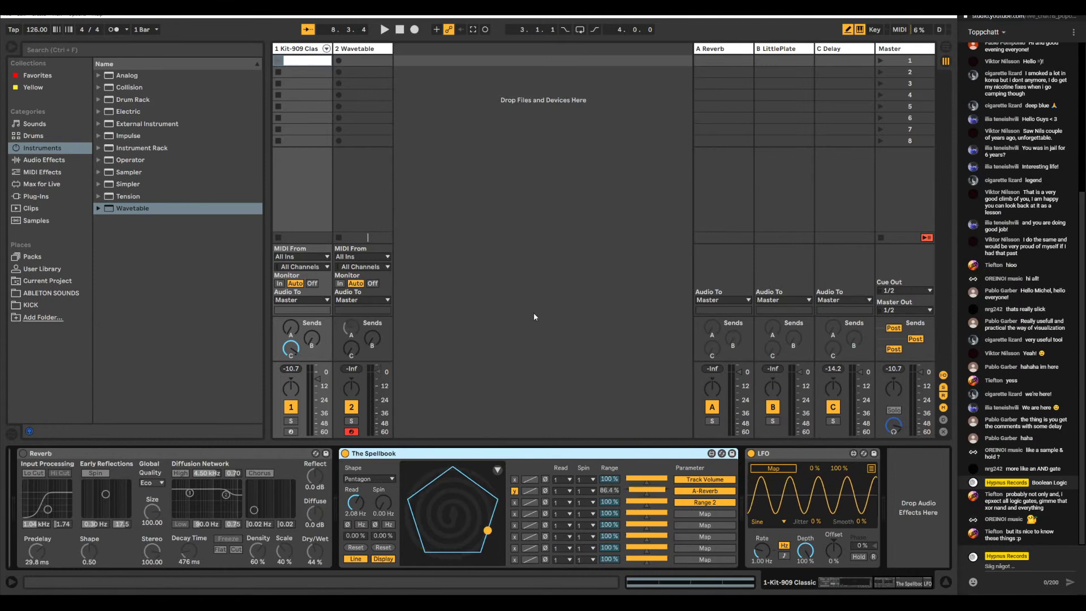
- Open the recent Live set from the 200428 project without saving the changes to the Untitled set
{"action": "left_click", "coordinate": [5, 17]}
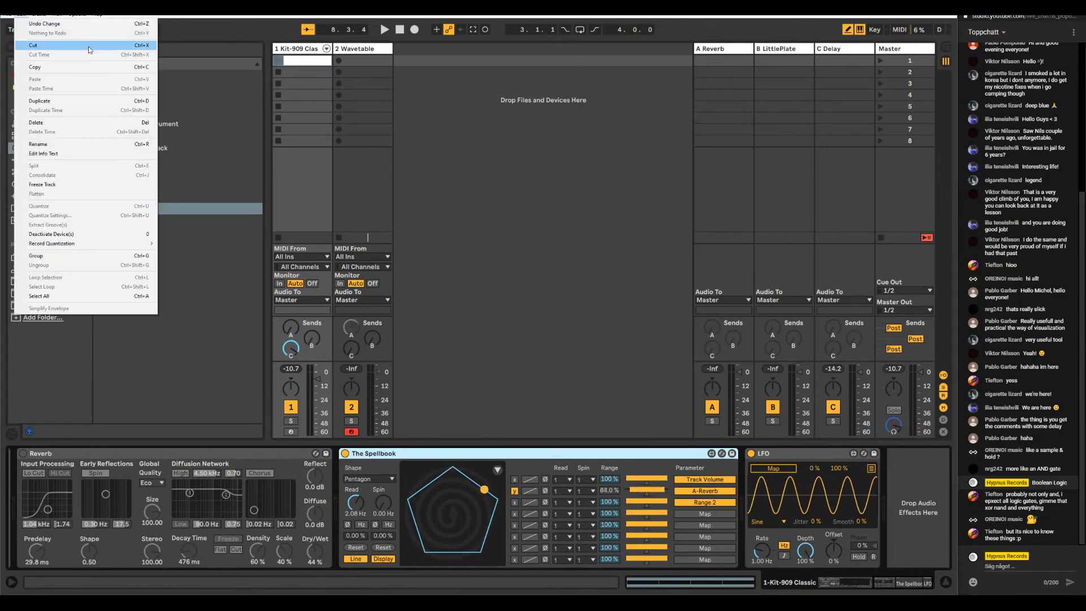
{"action": "mouse_move", "coordinate": [63, 42]}
{"action": "left_click", "coordinate": [145, 53]}
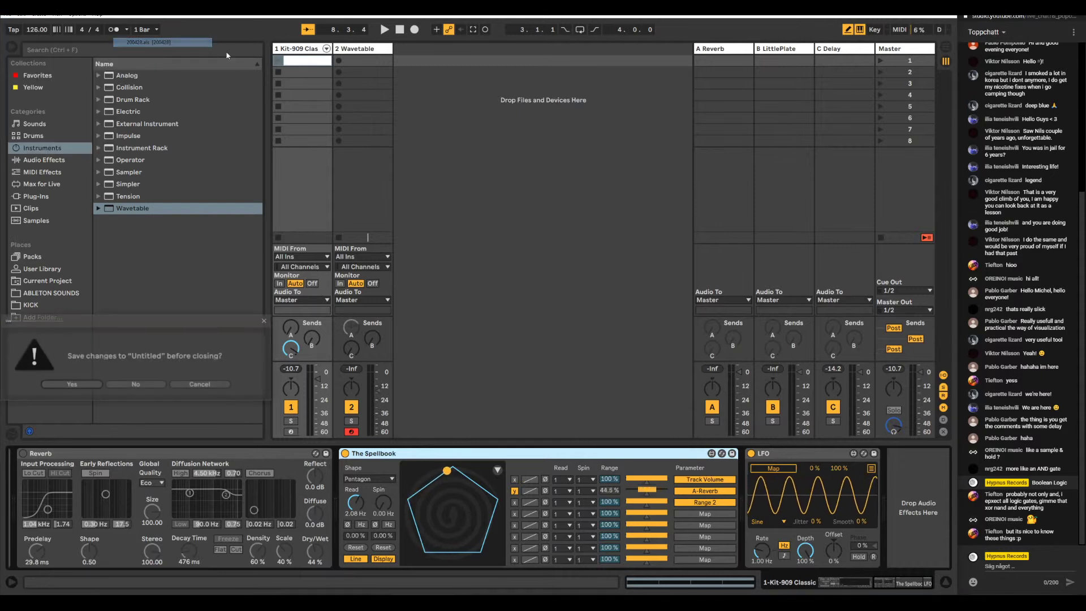
{"action": "left_click", "coordinate": [151, 383]}
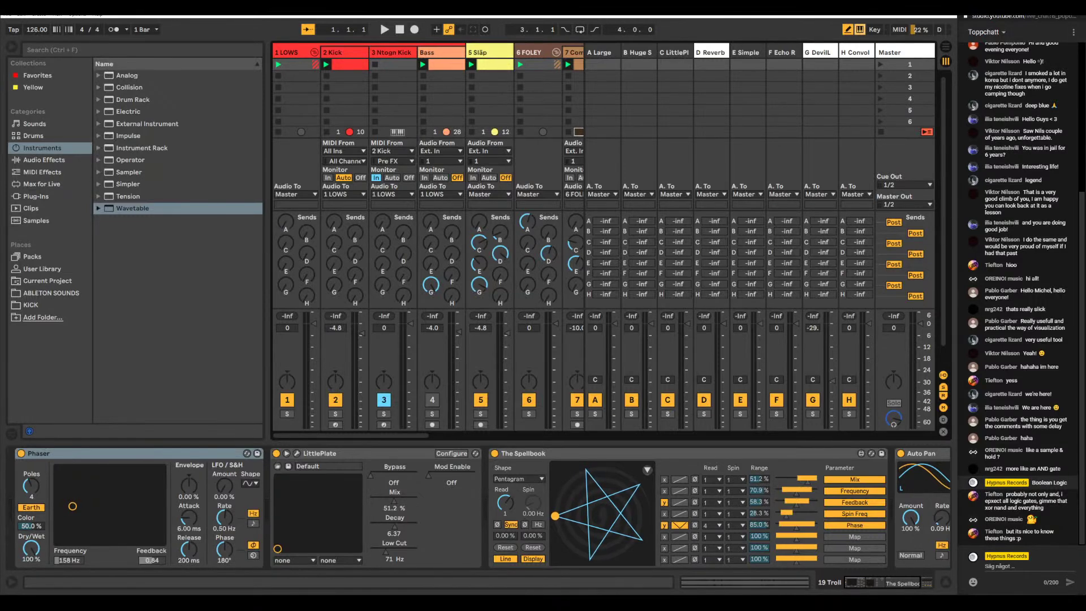
- Glance at the Arrangement View, return to the Session View, and hide the browser and the return tracks
{"action": "mouse_move", "coordinate": [559, 599]}
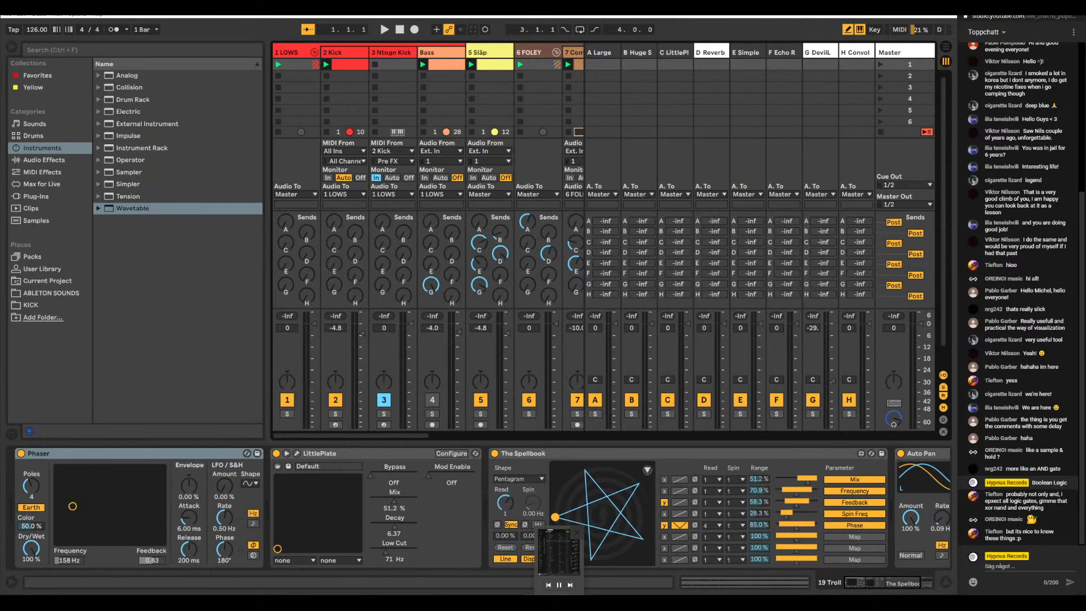
{"action": "left_click", "coordinate": [948, 50]}
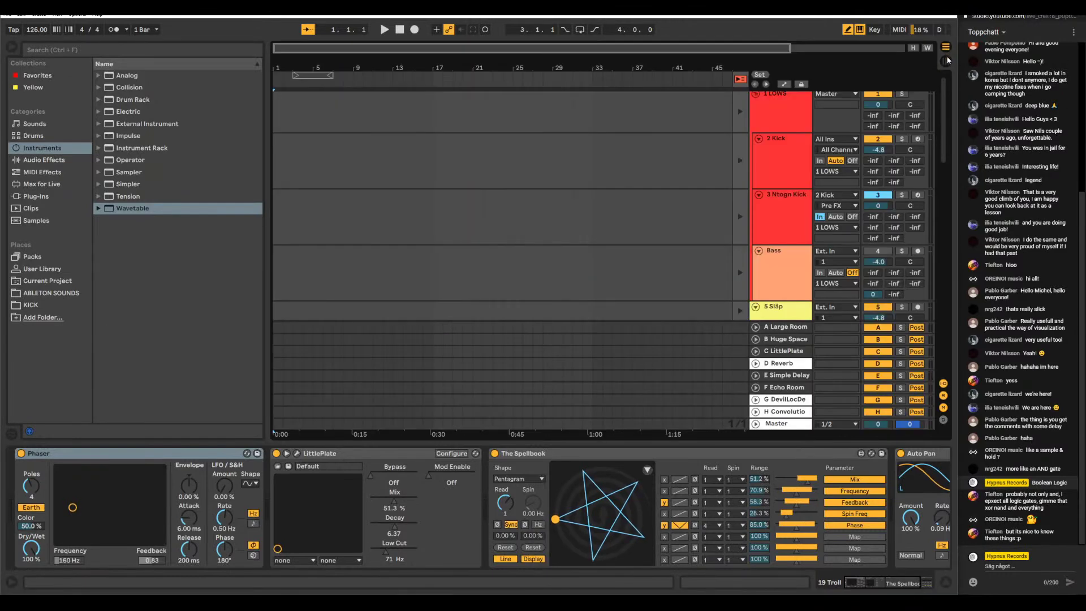
{"action": "left_click", "coordinate": [947, 50]}
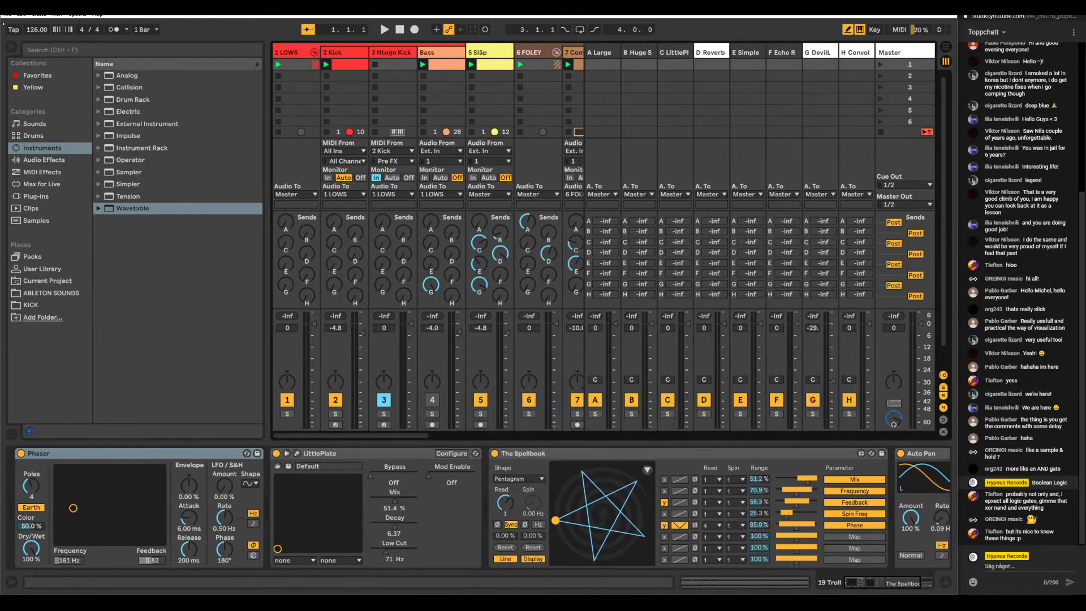
{"action": "left_click", "coordinate": [11, 48]}
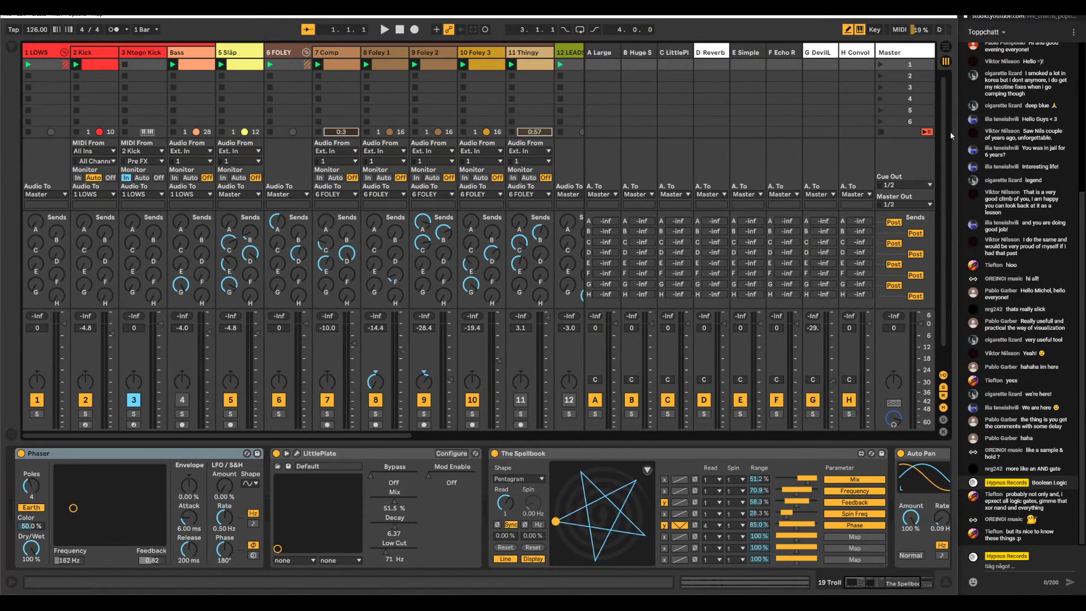
{"action": "left_click", "coordinate": [943, 396]}
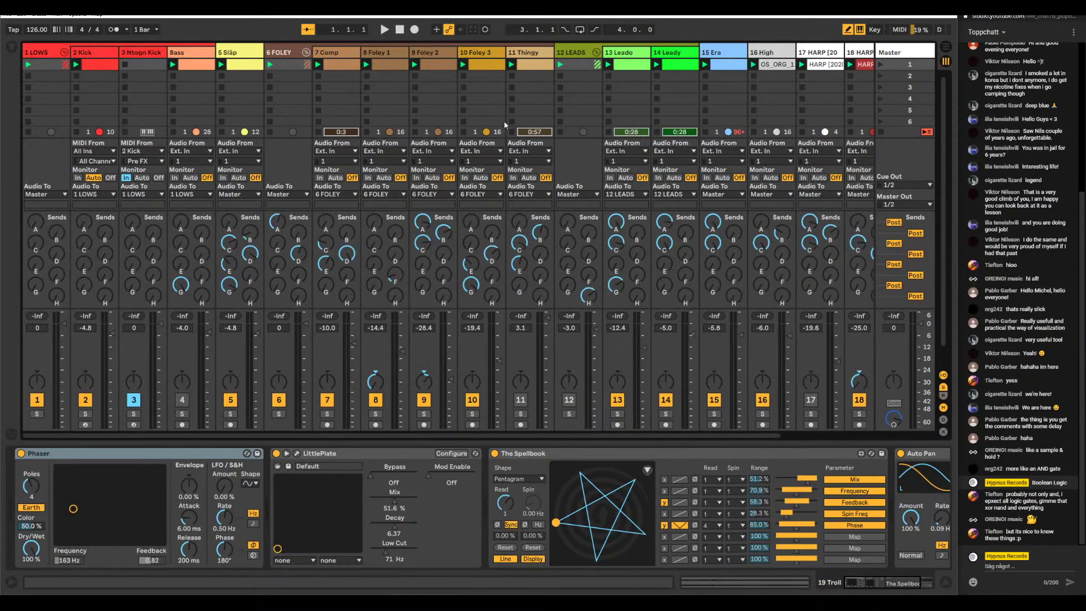
- Play the set, activate the 17 HARP track, and raise its volume to -16.6 dB after checking its clip and devices
{"action": "left_click", "coordinate": [384, 30]}
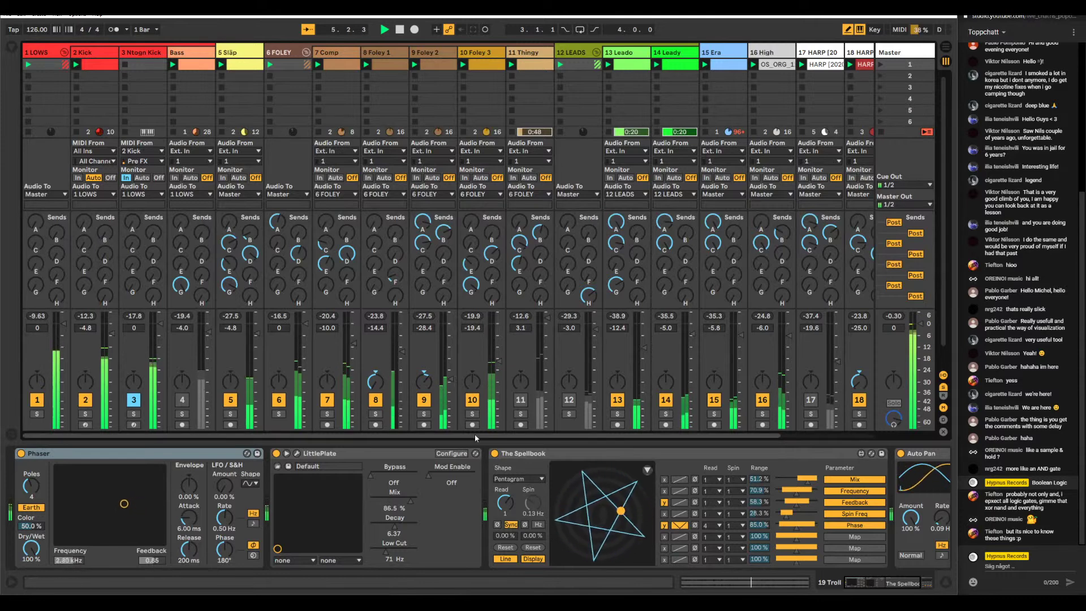
{"action": "left_click_drag", "start_coordinate": [475, 437], "coordinate": [572, 437]}
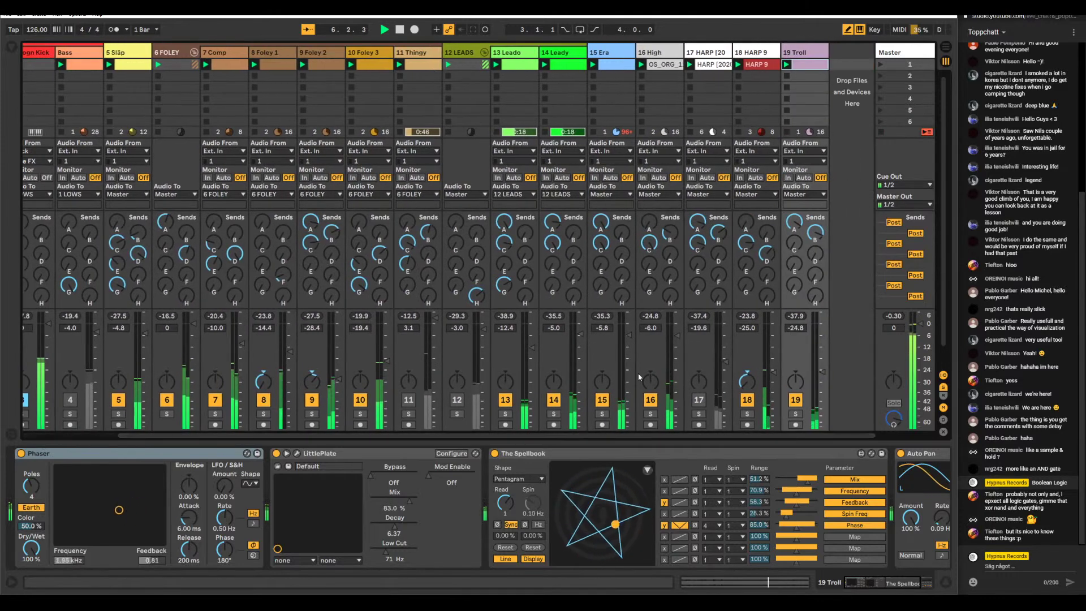
{"action": "left_click", "coordinate": [699, 400]}
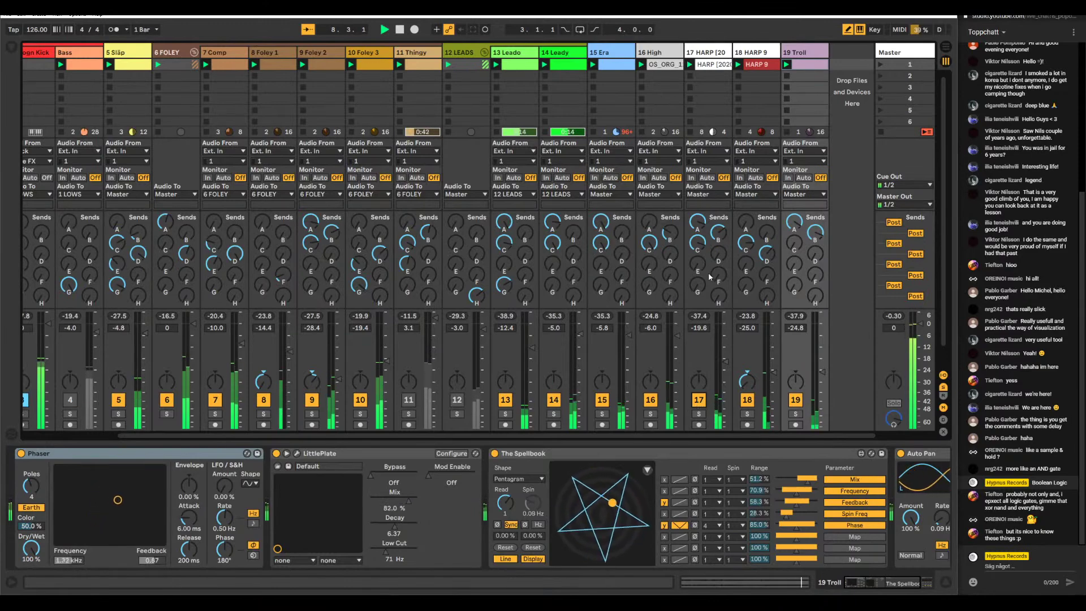
{"action": "double_click", "coordinate": [711, 65]}
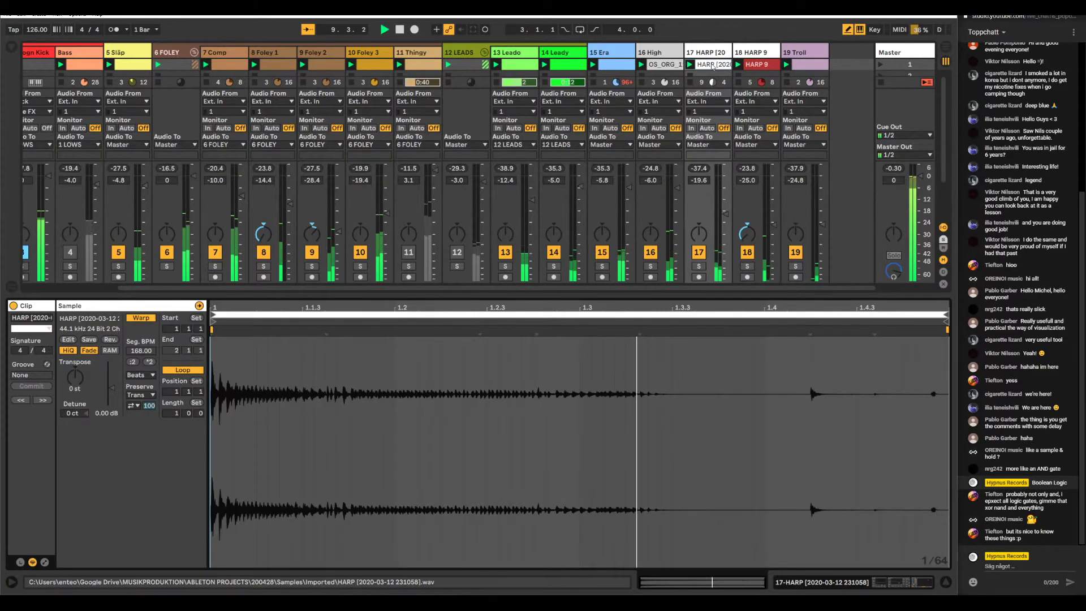
{"action": "left_click", "coordinate": [714, 51]}
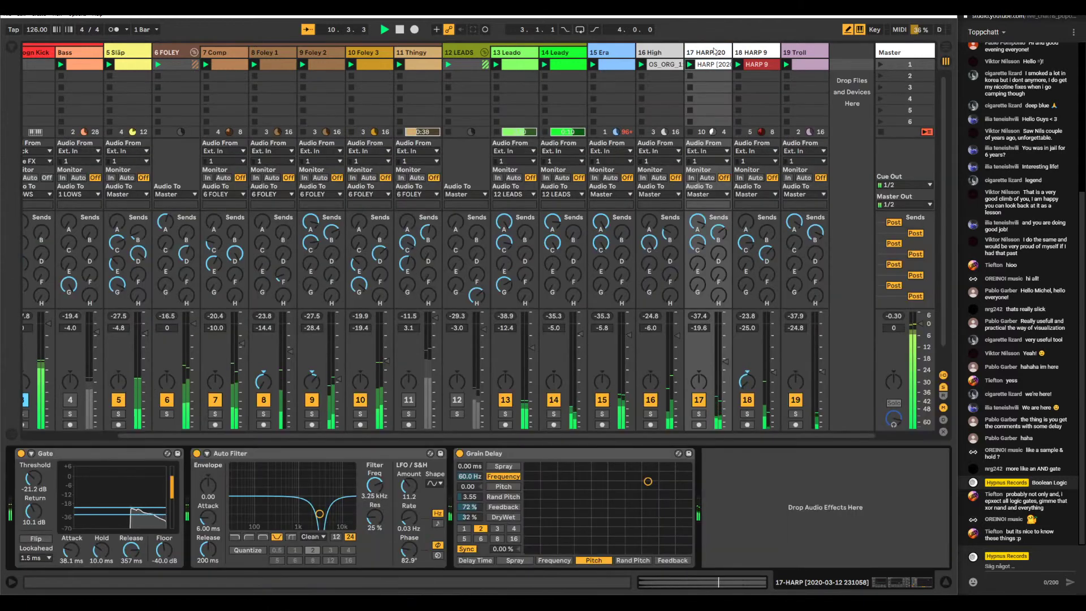
{"action": "left_click_drag", "start_coordinate": [715, 339], "coordinate": [714, 336]}
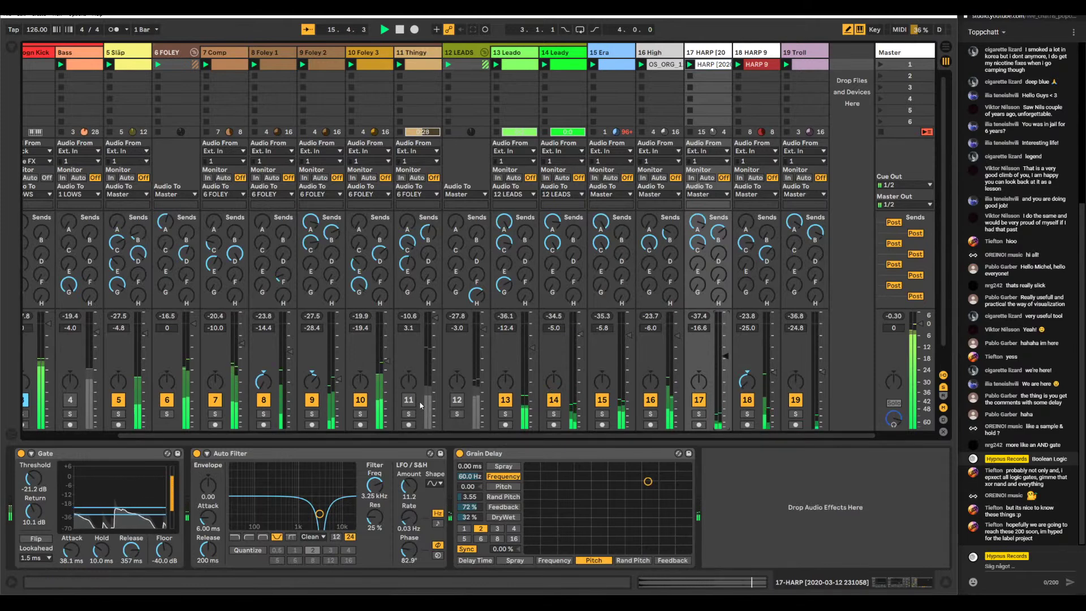
- Mute tracks 5, 6, 17 and 18 and activate the 12 LEADS group, briefly auditioning 11 Thingy
{"action": "left_click", "coordinate": [167, 401]}
{"action": "left_click", "coordinate": [408, 401]}
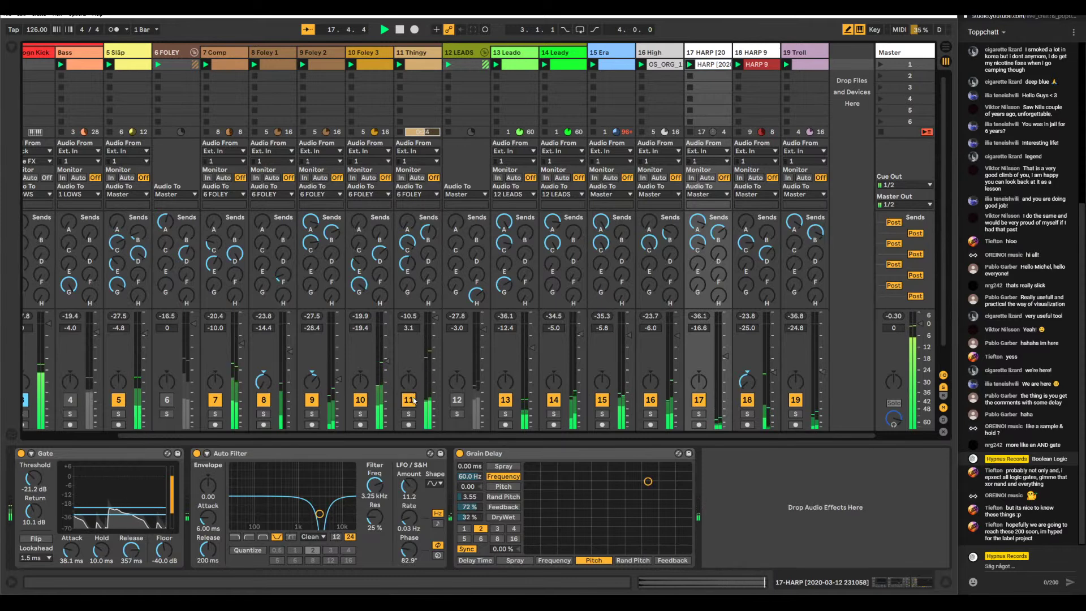
{"action": "left_click", "coordinate": [409, 400]}
{"action": "left_click", "coordinate": [453, 402]}
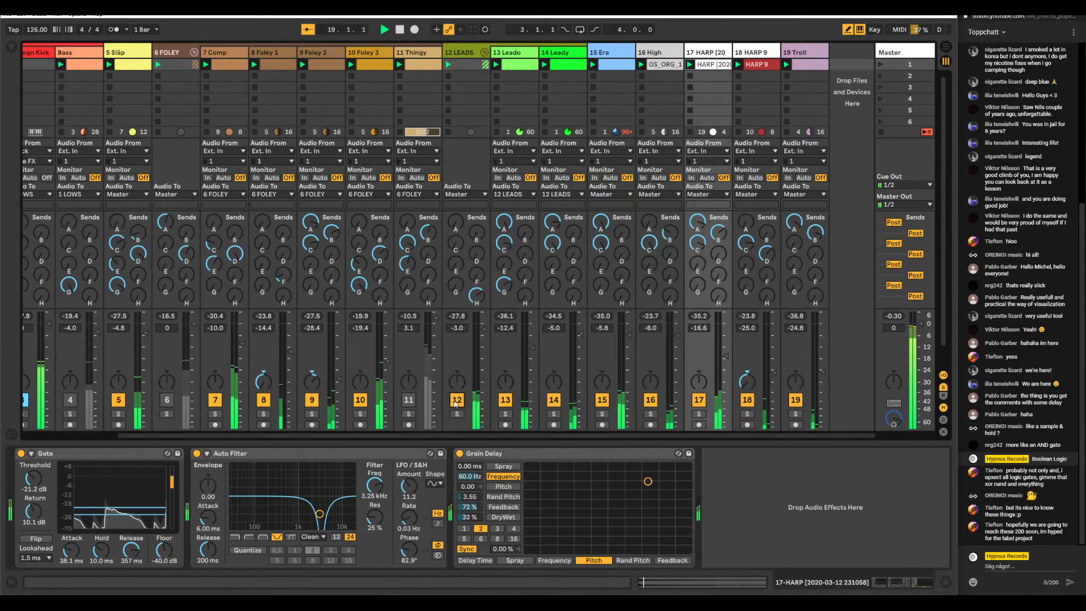
{"action": "left_click", "coordinate": [704, 401]}
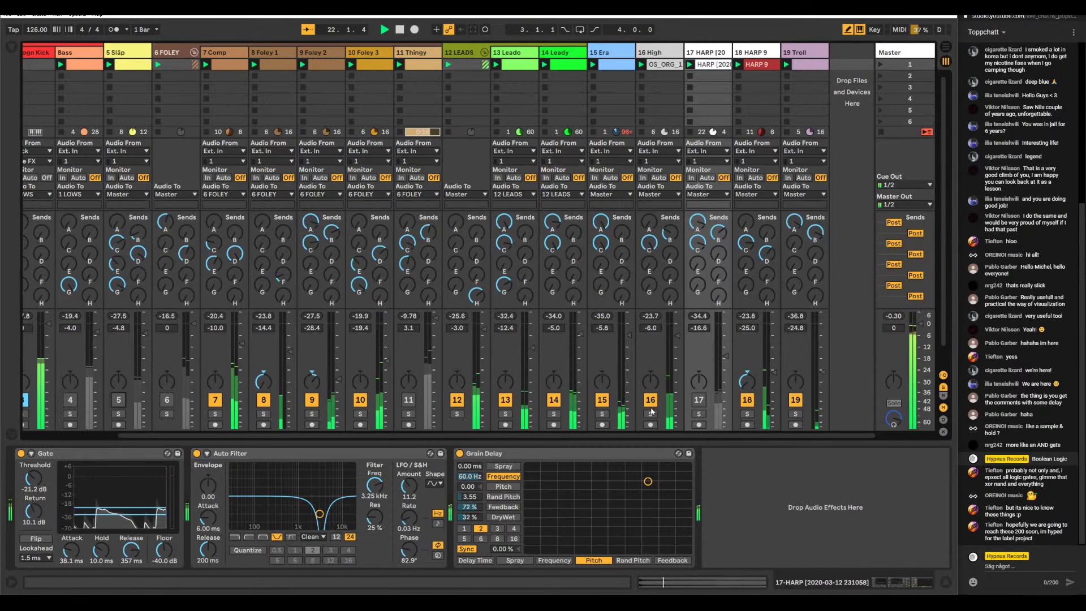
{"action": "left_click", "coordinate": [747, 402]}
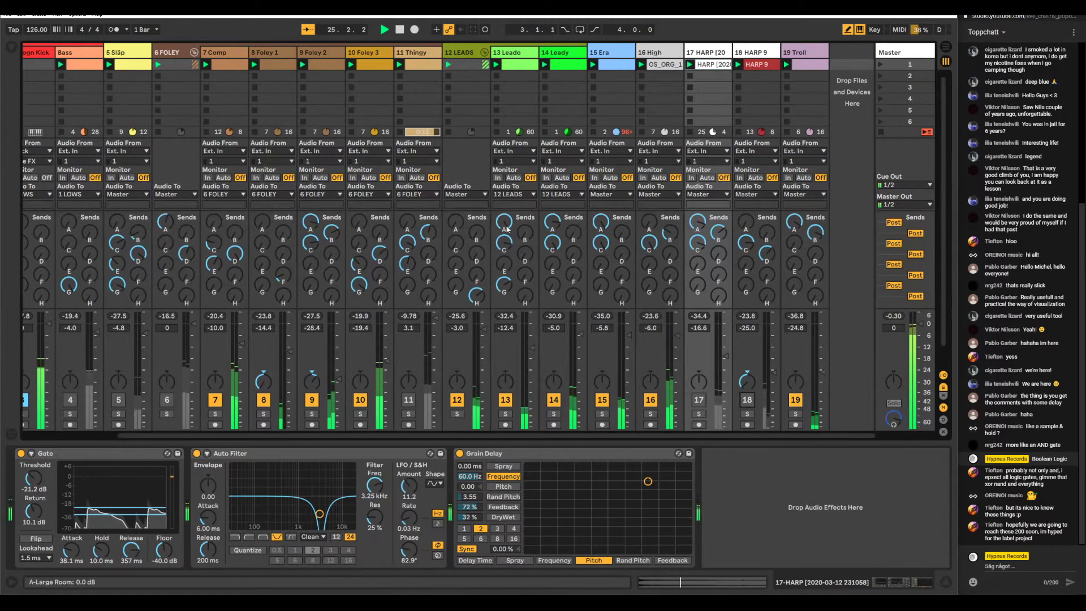
- Open the LittlePlate reverb on the 12 LEADS group, adjust its Mix, and set the group's volume to 0 dB
{"action": "left_click", "coordinate": [469, 54]}
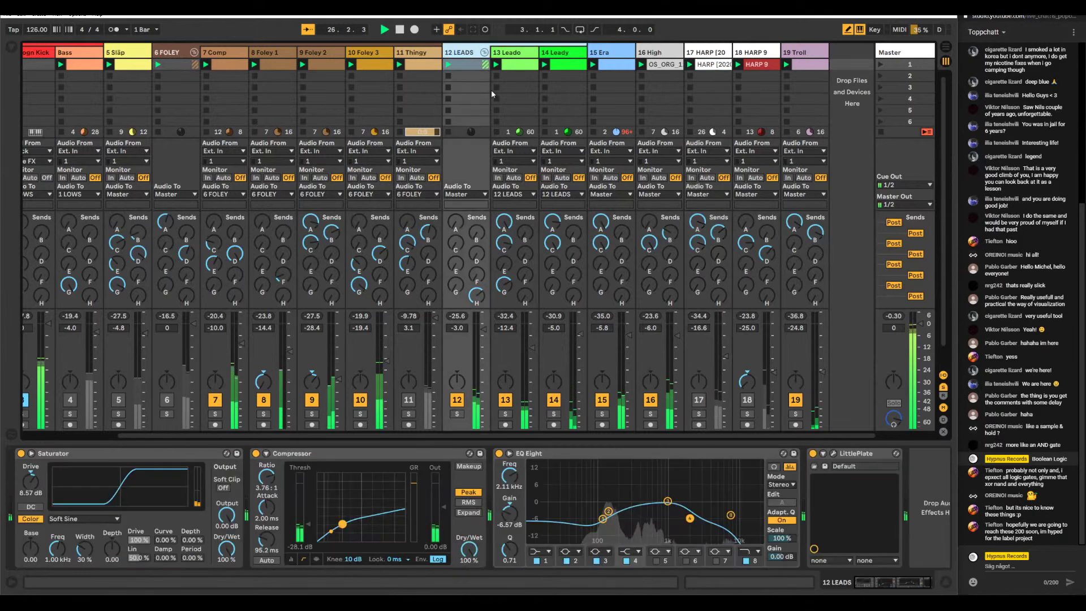
{"action": "left_click", "coordinate": [834, 454]}
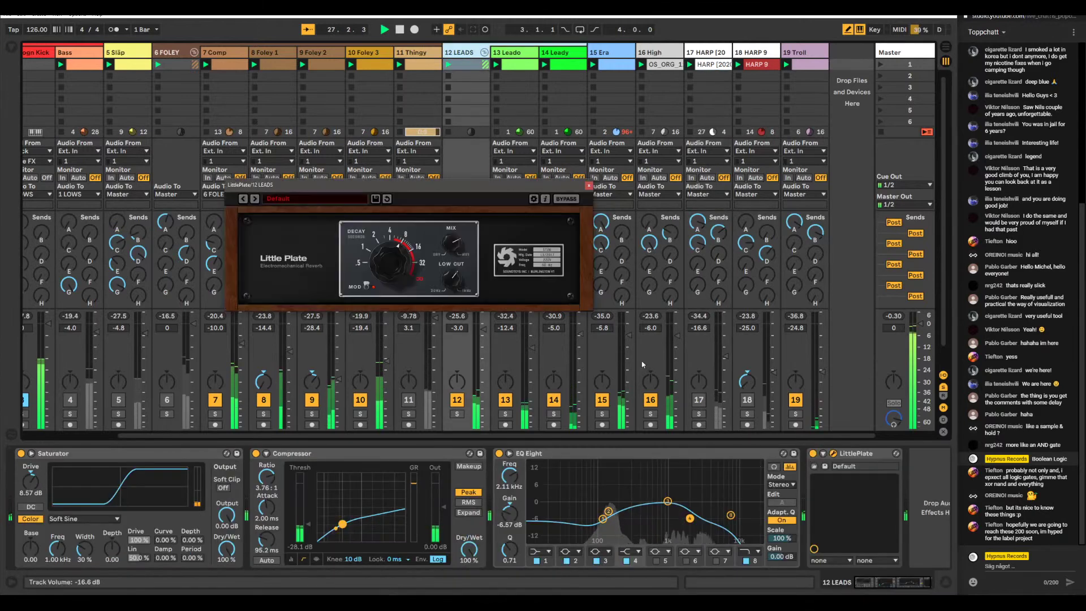
{"action": "left_click_drag", "start_coordinate": [455, 252], "coordinate": [458, 264]}
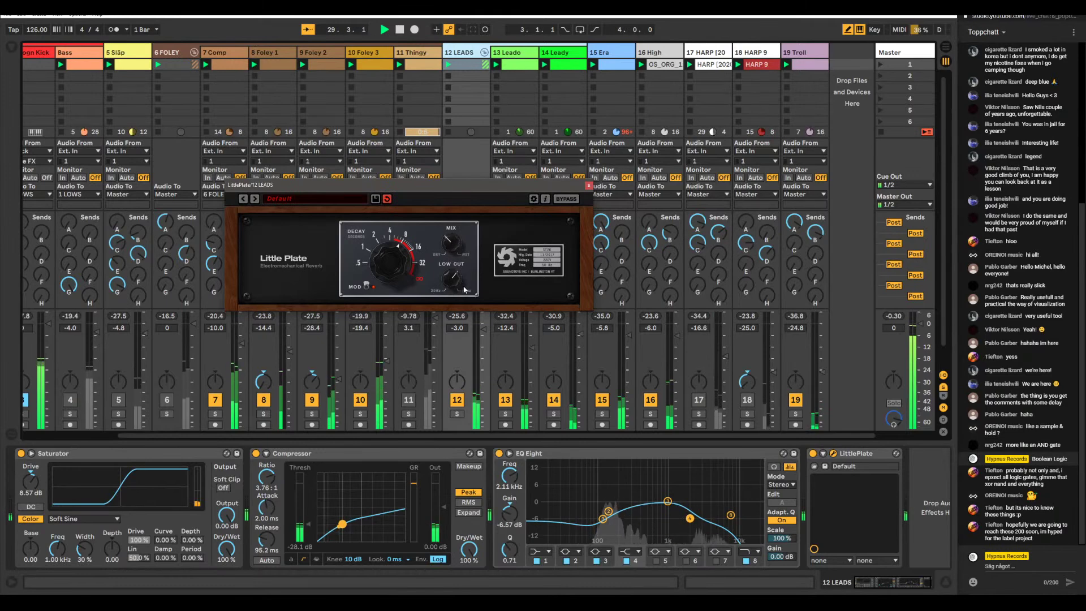
{"action": "left_click_drag", "start_coordinate": [478, 189], "coordinate": [483, 135]}
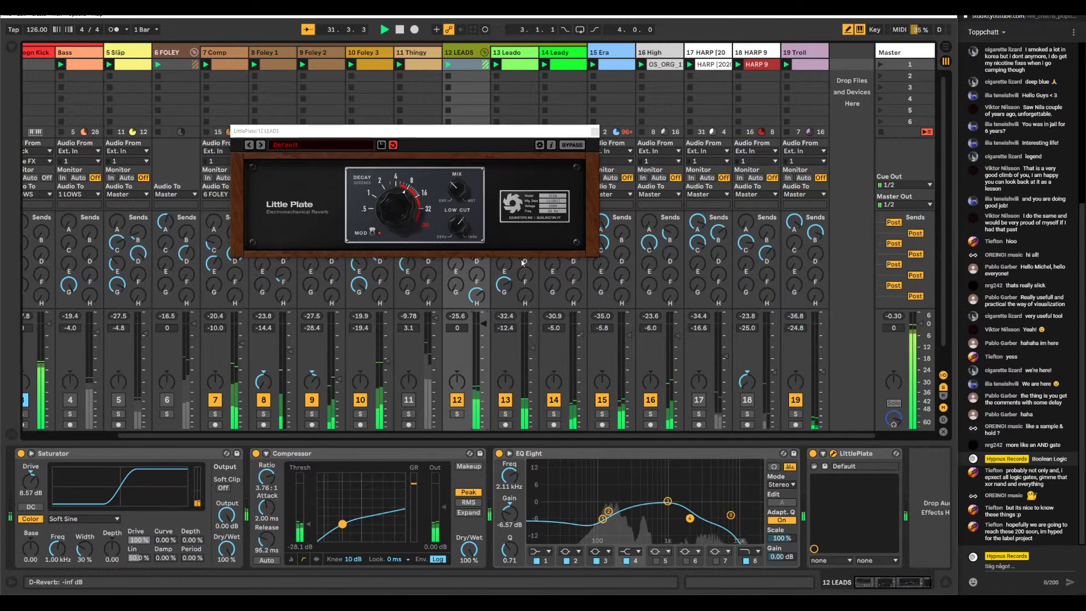
{"action": "left_click", "coordinate": [462, 193]}
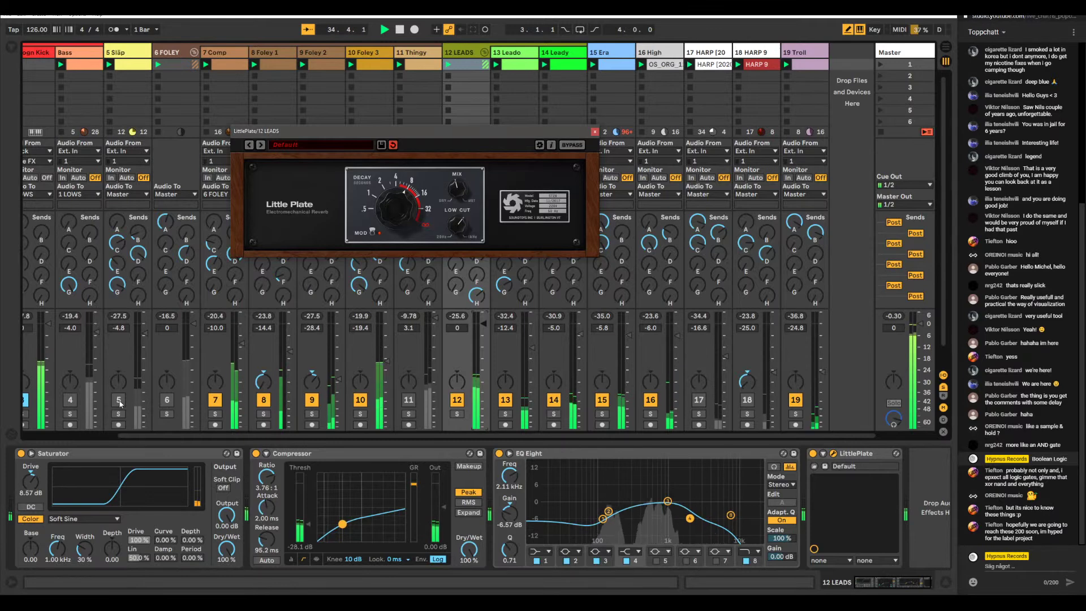
- Reactivate tracks 5 and 6 with track 5 at -3.2 dB, readjust LittlePlate's Mix on 12 LEADS, and close the plug-in window
{"action": "left_click", "coordinate": [119, 400]}
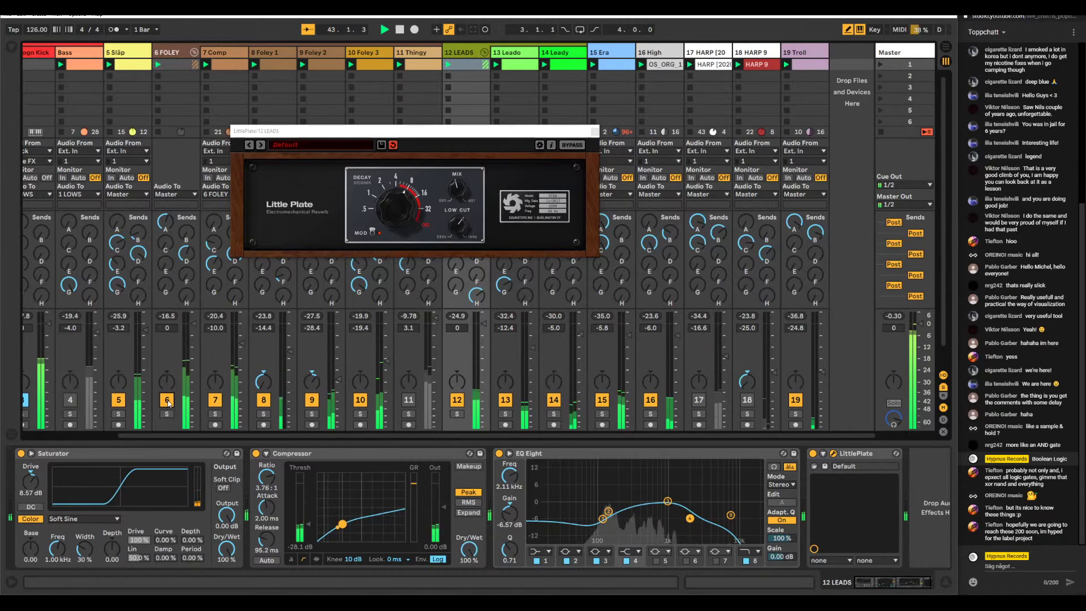
{"action": "left_click", "coordinate": [461, 190]}
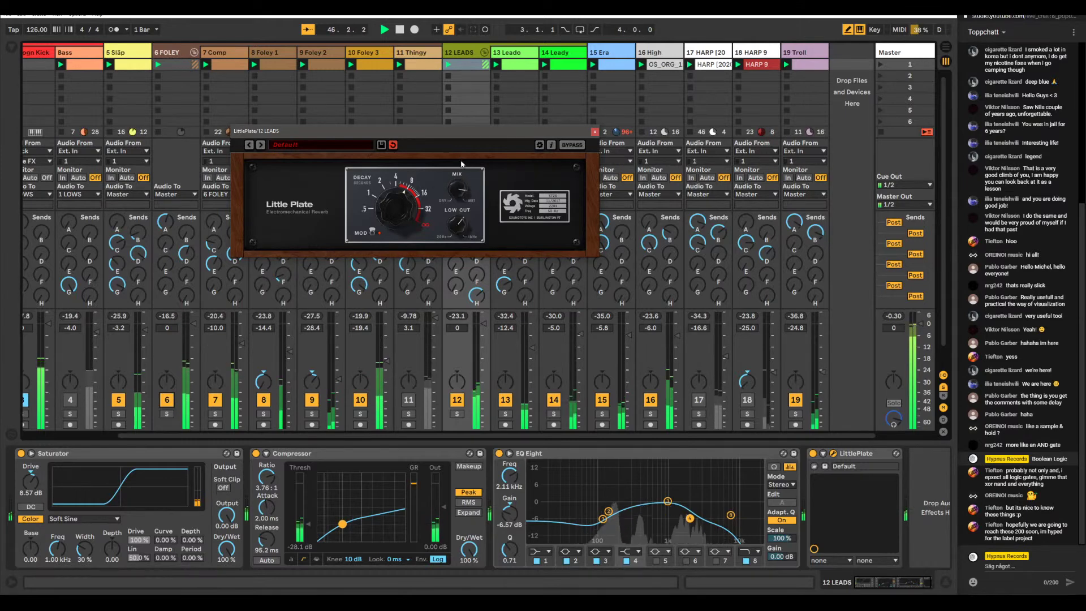
{"action": "left_click_drag", "start_coordinate": [462, 185], "coordinate": [449, 165]}
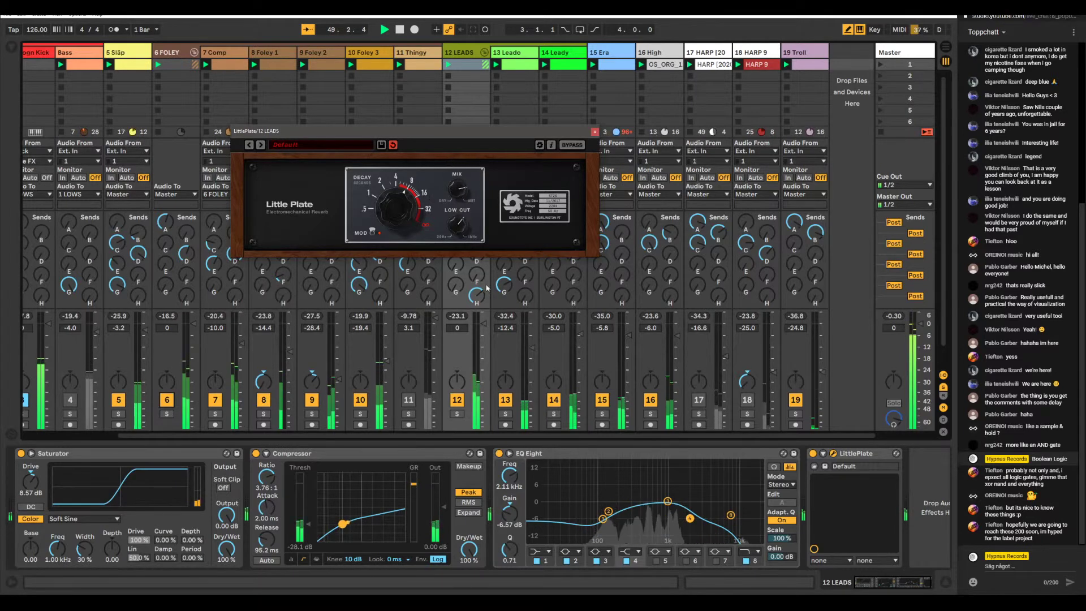
{"action": "left_click", "coordinate": [596, 133]}
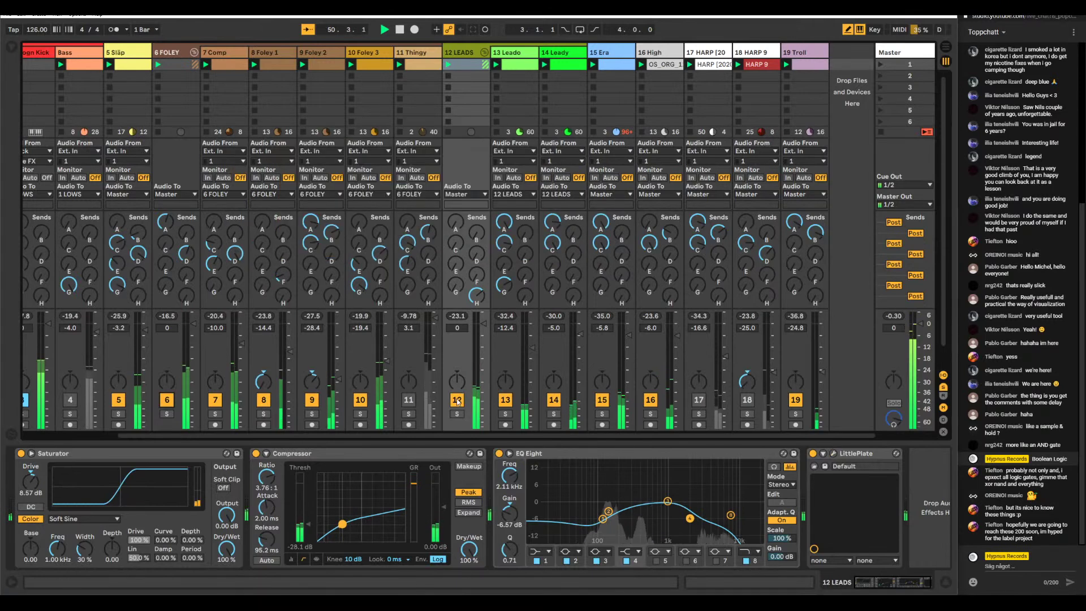
- Mute the 12 LEADS group and reactivate 18 HARP 9 at -21.0 dB, leaving 6 FOLEY active
{"action": "left_click", "coordinate": [457, 399]}
{"action": "left_click", "coordinate": [747, 400]}
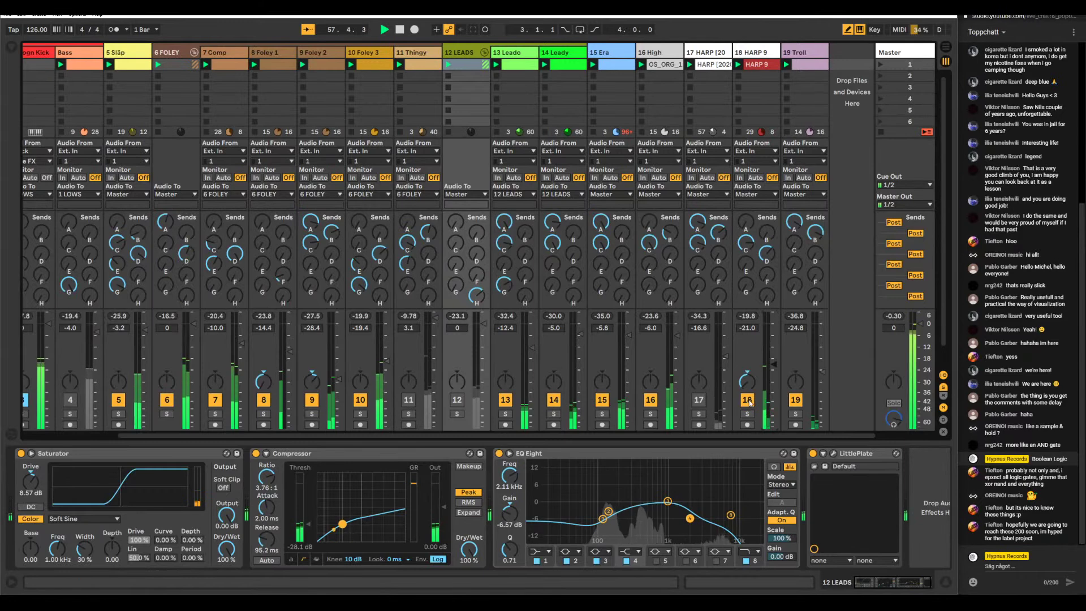
{"action": "left_click", "coordinate": [167, 400]}
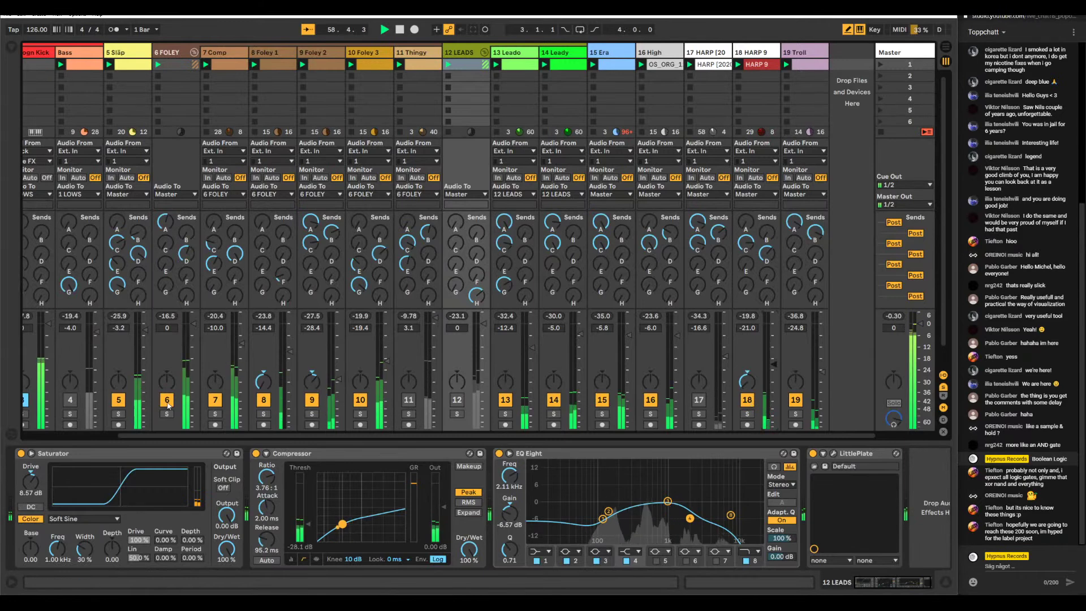
- Mute track 5, set the volume of 19 Troll to -15.0 dB, and show that track's device chain
{"action": "left_click", "coordinate": [120, 400]}
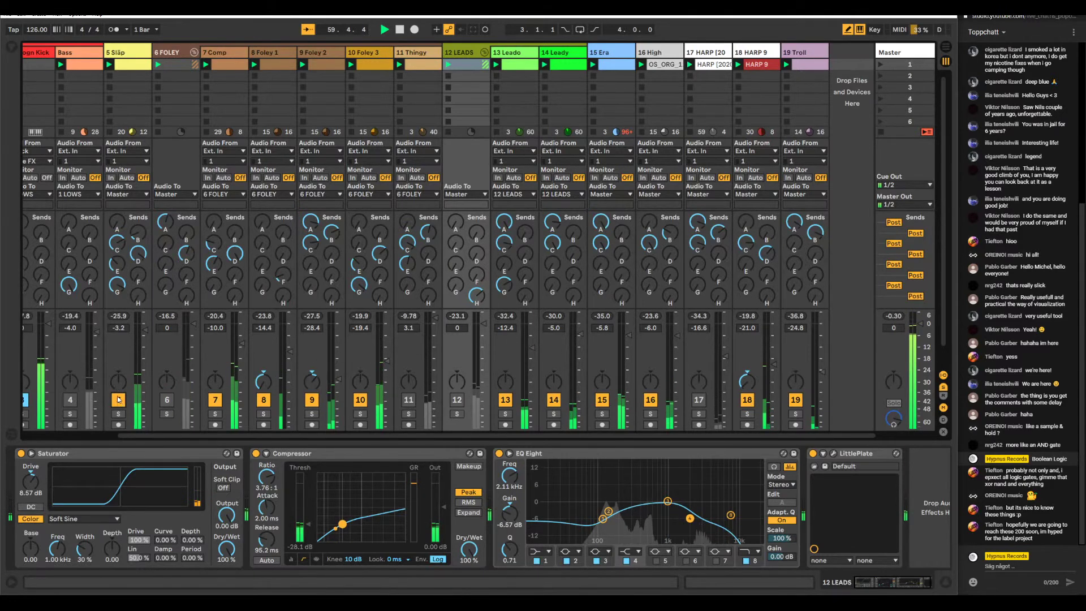
{"action": "left_click_drag", "start_coordinate": [818, 375], "coordinate": [820, 356]}
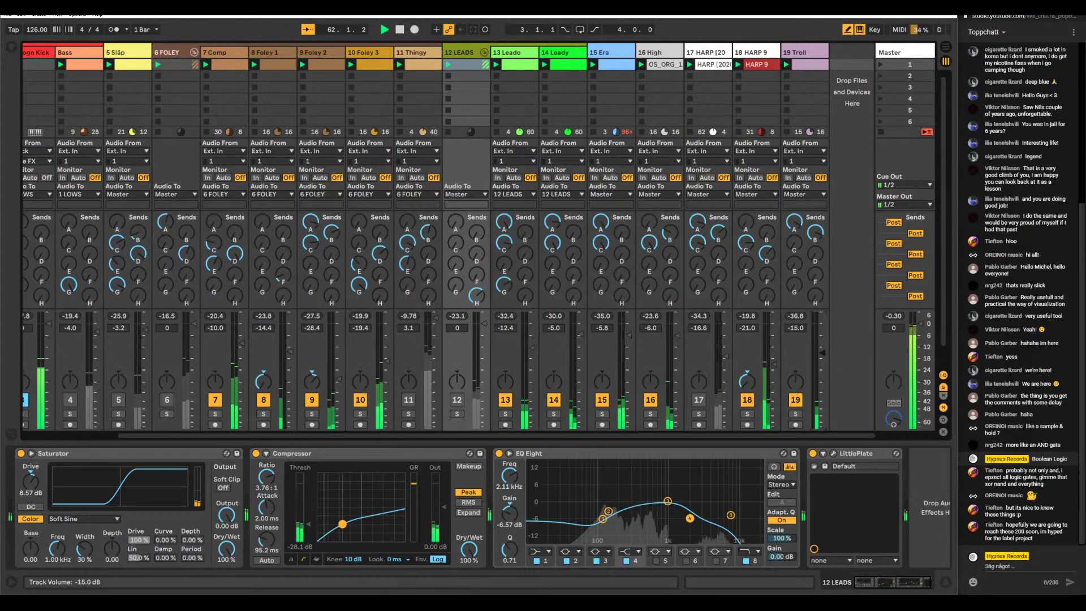
{"action": "left_click", "coordinate": [809, 54]}
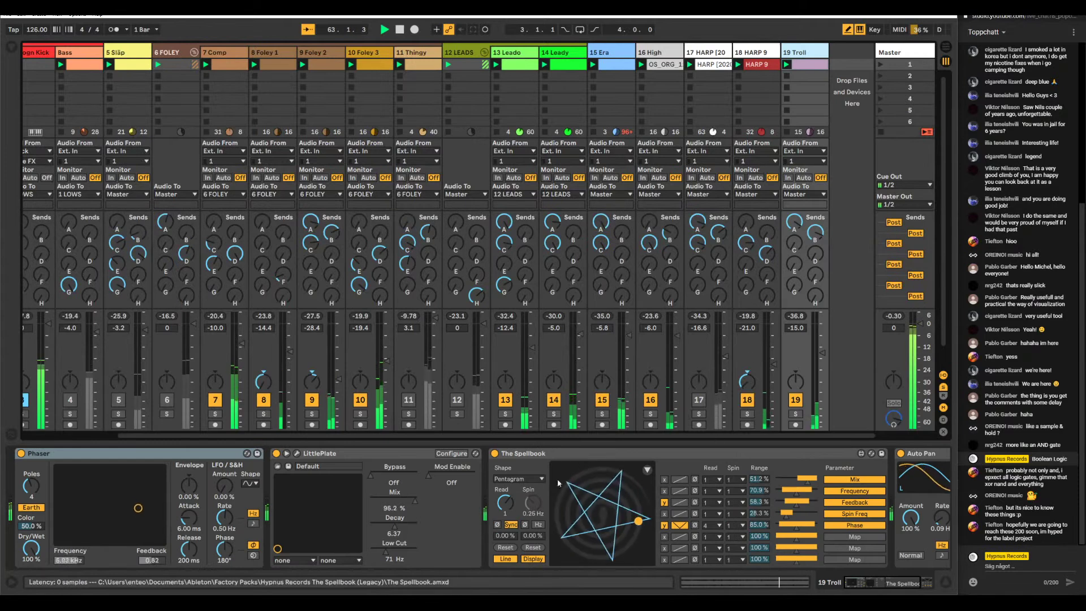
{"action": "scroll", "coordinate": [514, 481], "scroll_direction": "down", "scroll_amount": 5}
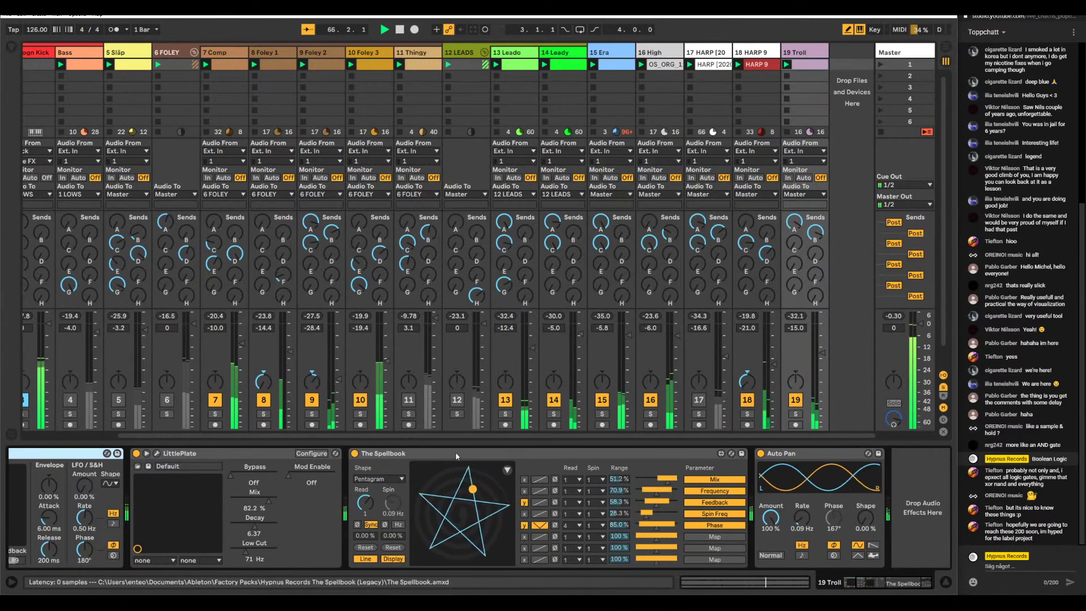
- Solo 19 Troll, open its LittlePlate window, and compare the sound with LittlePlate switched off and back on
{"action": "left_click", "coordinate": [795, 413]}
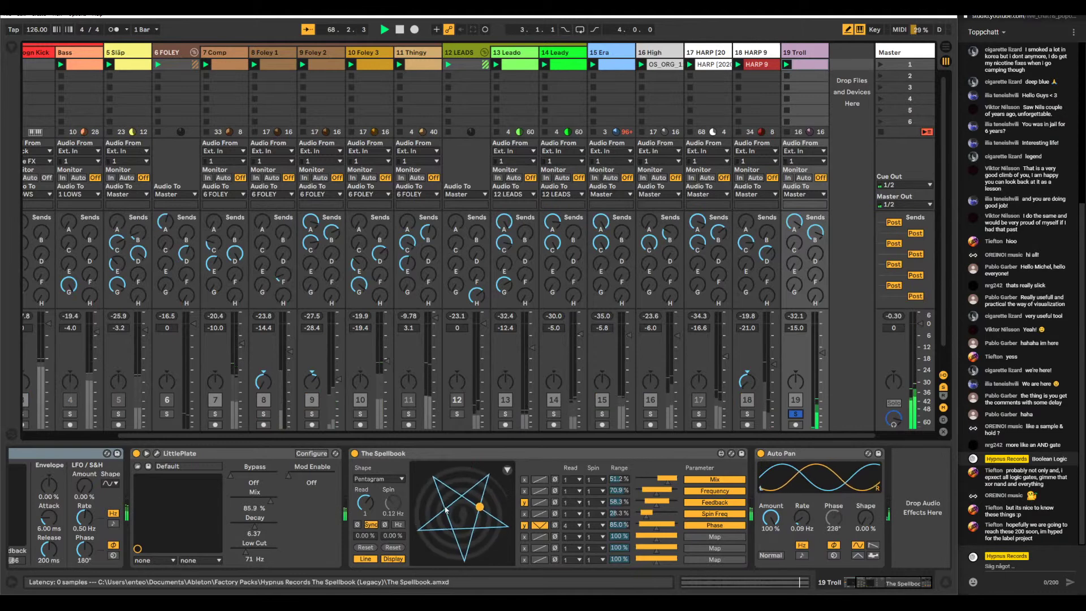
{"action": "scroll", "coordinate": [425, 509], "scroll_direction": "left", "scroll_amount": 3}
{"action": "scroll", "coordinate": [422, 512], "scroll_direction": "left", "scroll_amount": 1}
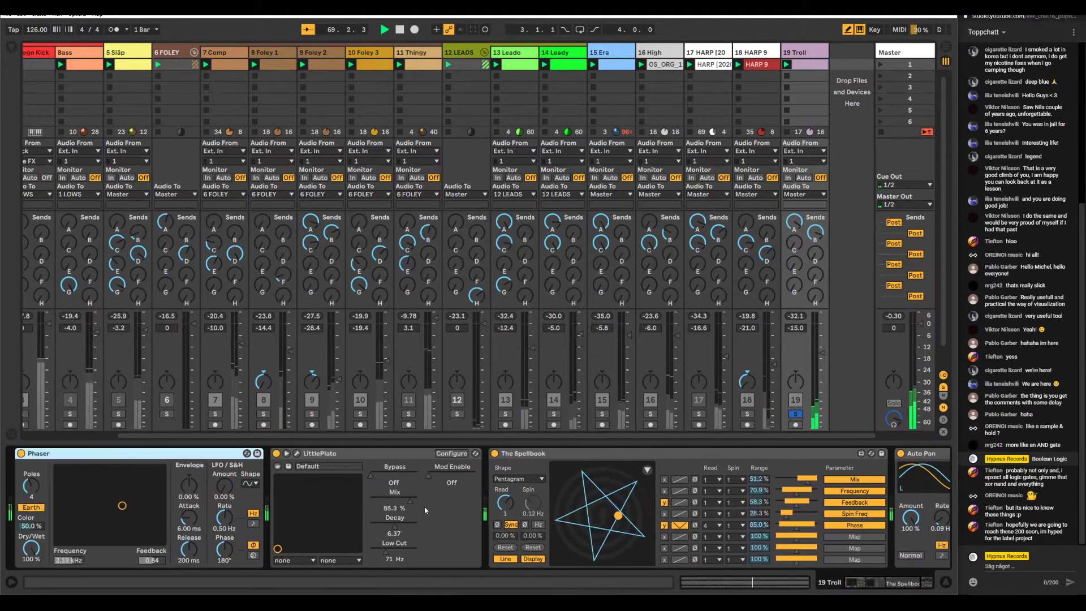
{"action": "left_click", "coordinate": [296, 453]}
{"action": "left_click_drag", "start_coordinate": [578, 320], "coordinate": [560, 238]}
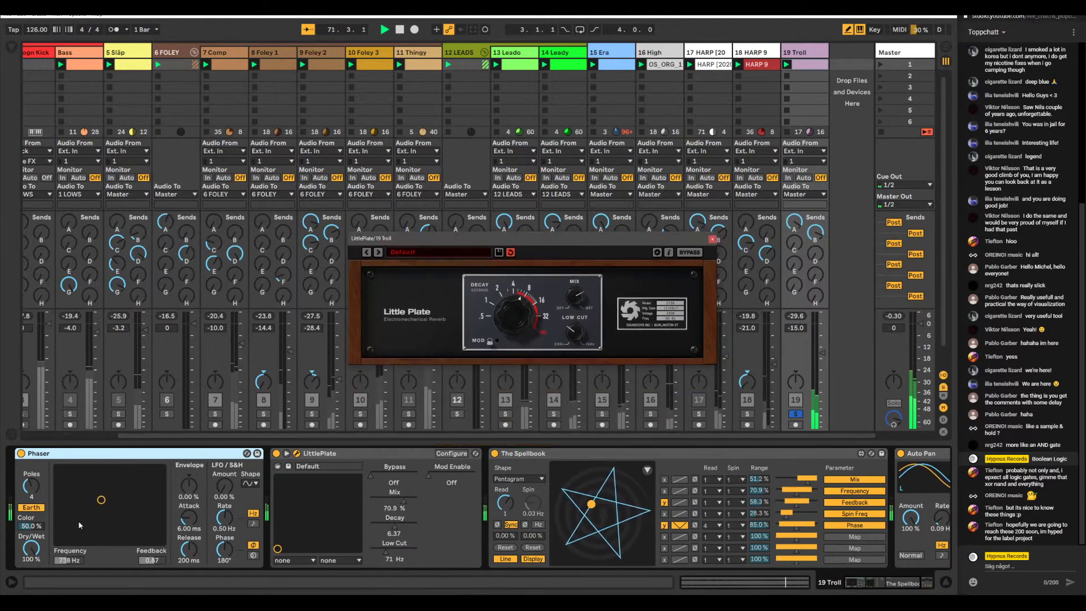
{"action": "scroll", "coordinate": [354, 443], "scroll_direction": "left", "scroll_amount": 1}
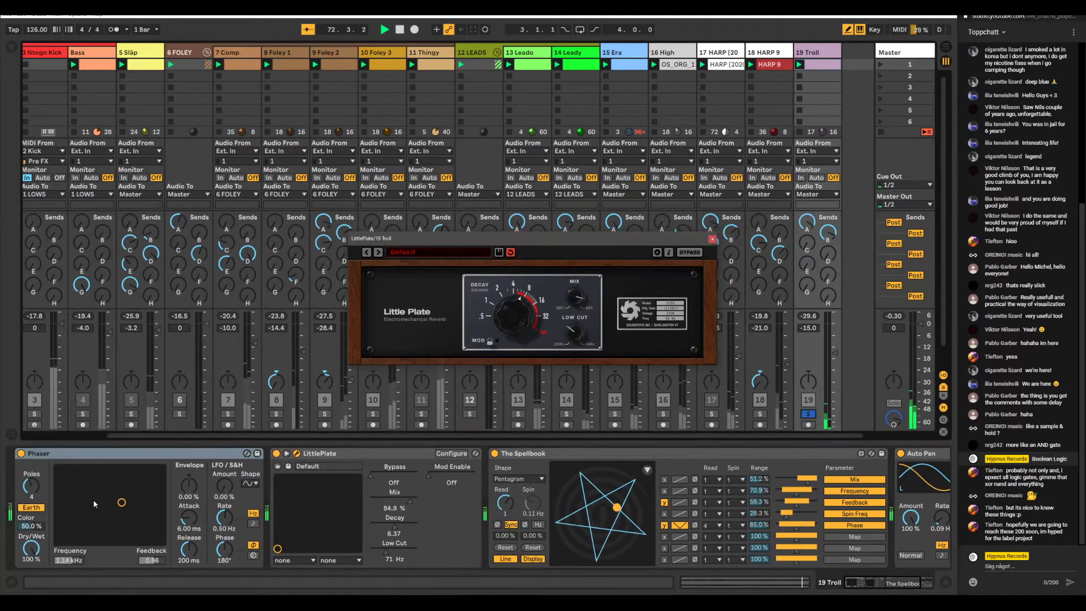
{"action": "left_click", "coordinate": [277, 454]}
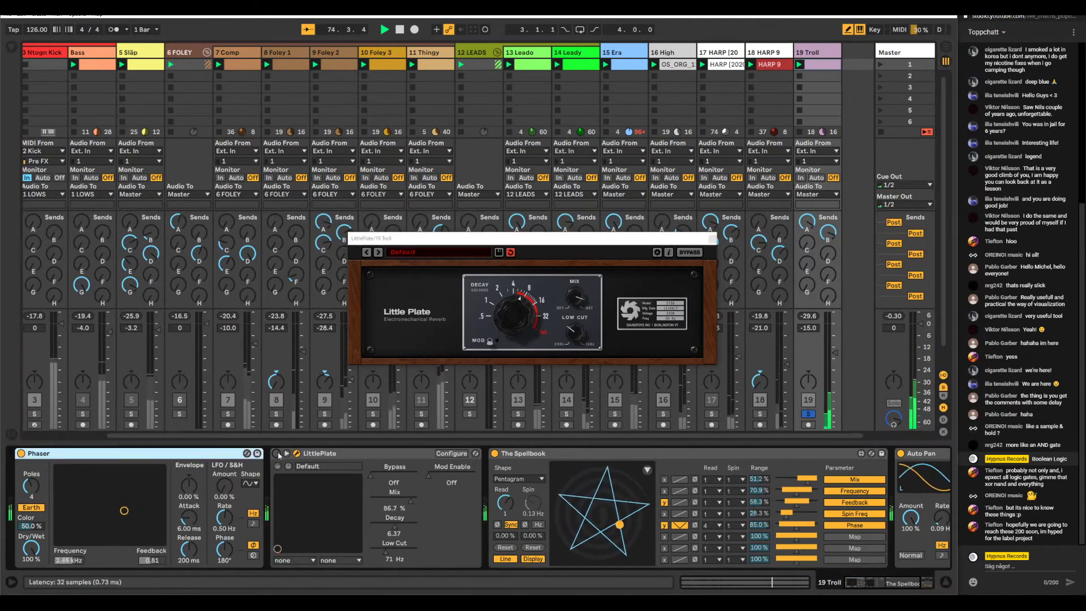
{"action": "left_click", "coordinate": [277, 455]}
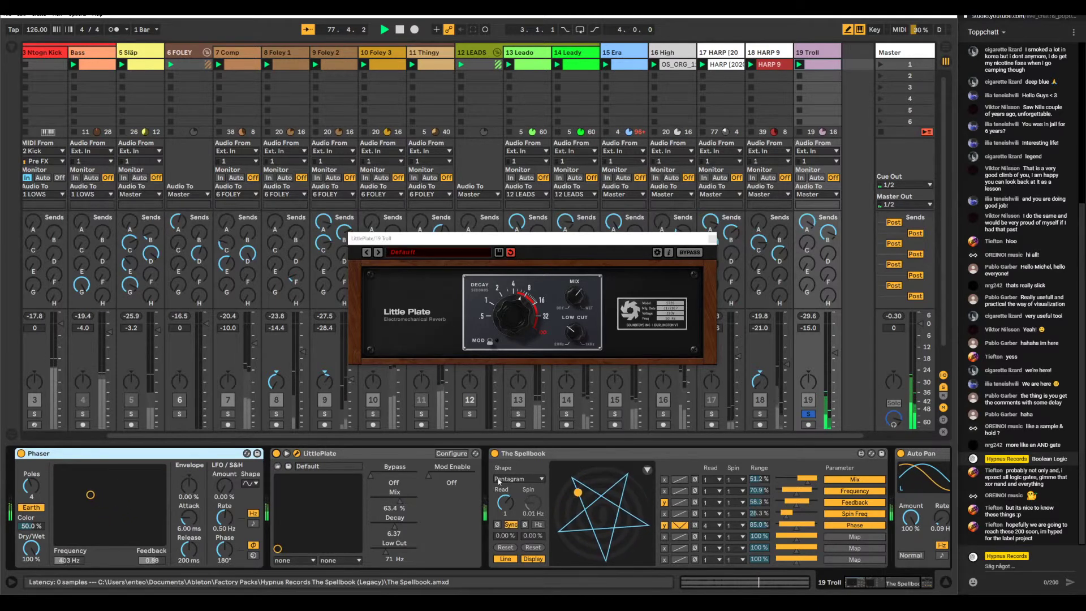
- Close the LittlePlate window, unsolo 19 Troll, and set the track's volume to -13.3 dB
{"action": "scroll", "coordinate": [499, 481], "scroll_direction": "right", "scroll_amount": 2}
{"action": "scroll", "coordinate": [478, 485], "scroll_direction": "right", "scroll_amount": 3}
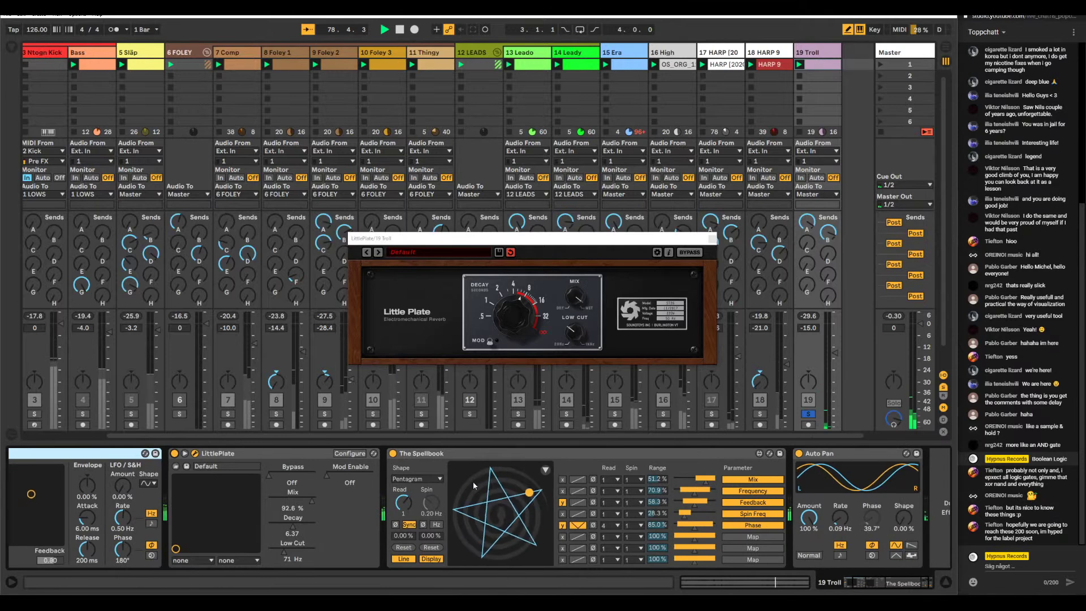
{"action": "scroll", "coordinate": [474, 486], "scroll_direction": "right", "scroll_amount": 1}
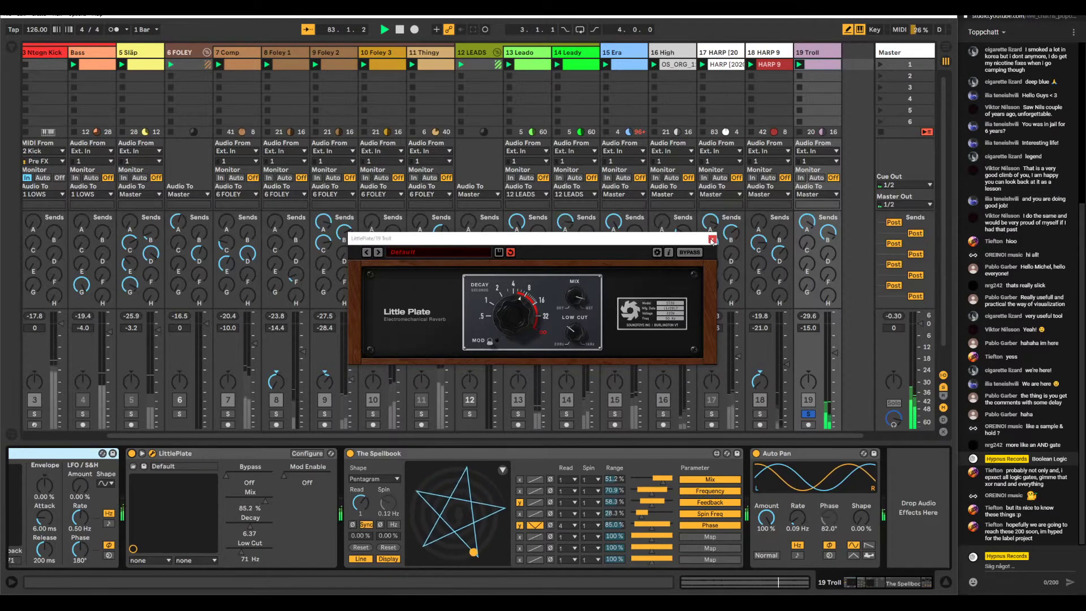
{"action": "left_click", "coordinate": [713, 240]}
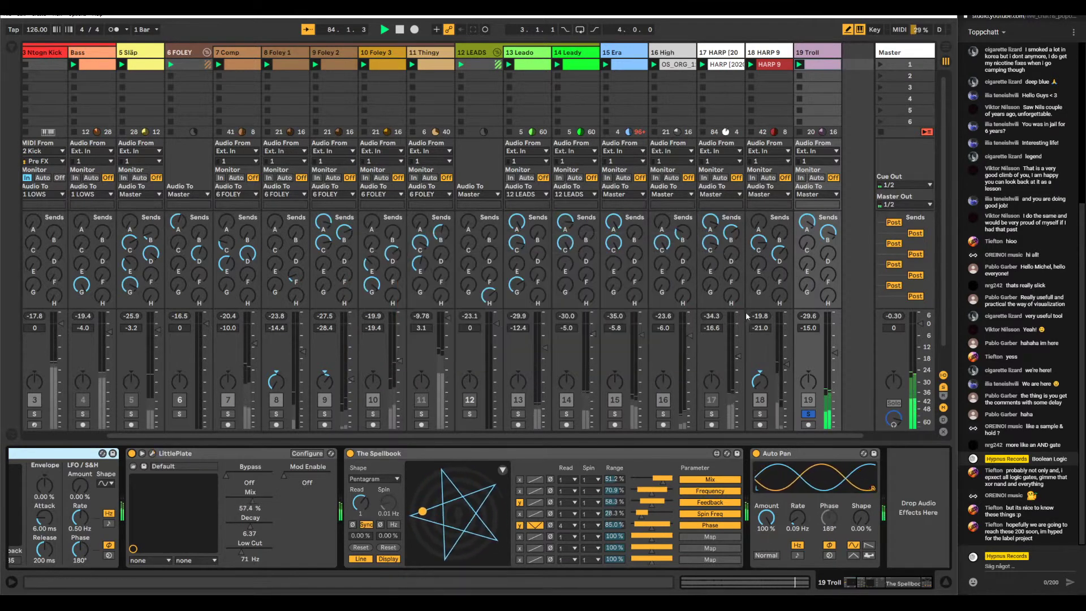
{"action": "left_click", "coordinate": [809, 413]}
{"action": "left_click_drag", "start_coordinate": [834, 353], "coordinate": [834, 350]}
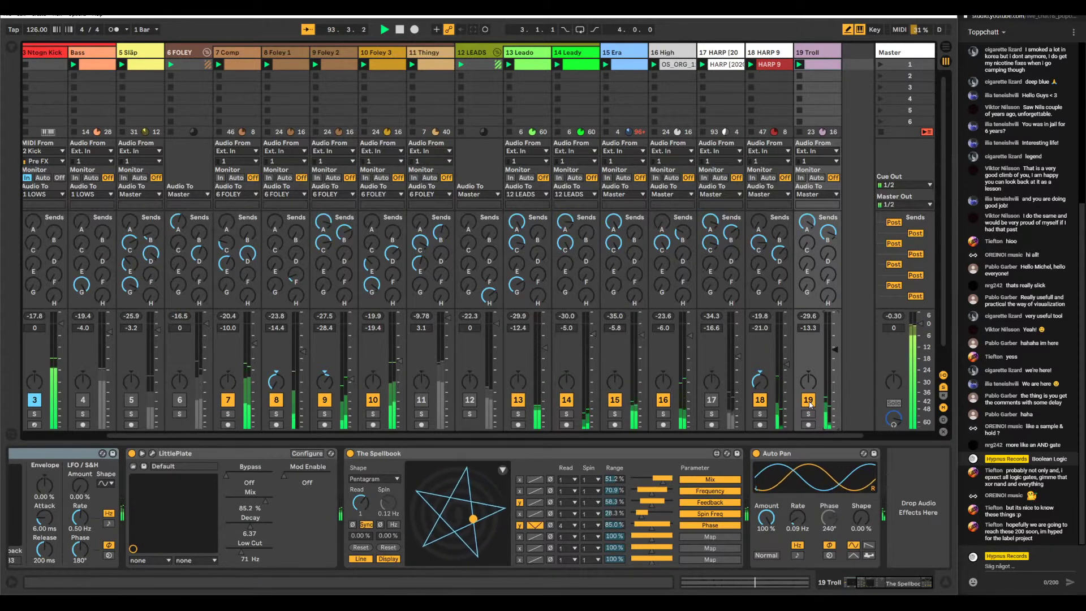
- Activate the Bass track 4 and set its volume to -12.4 dB
{"action": "left_click_drag", "start_coordinate": [773, 436], "coordinate": [177, 429]}
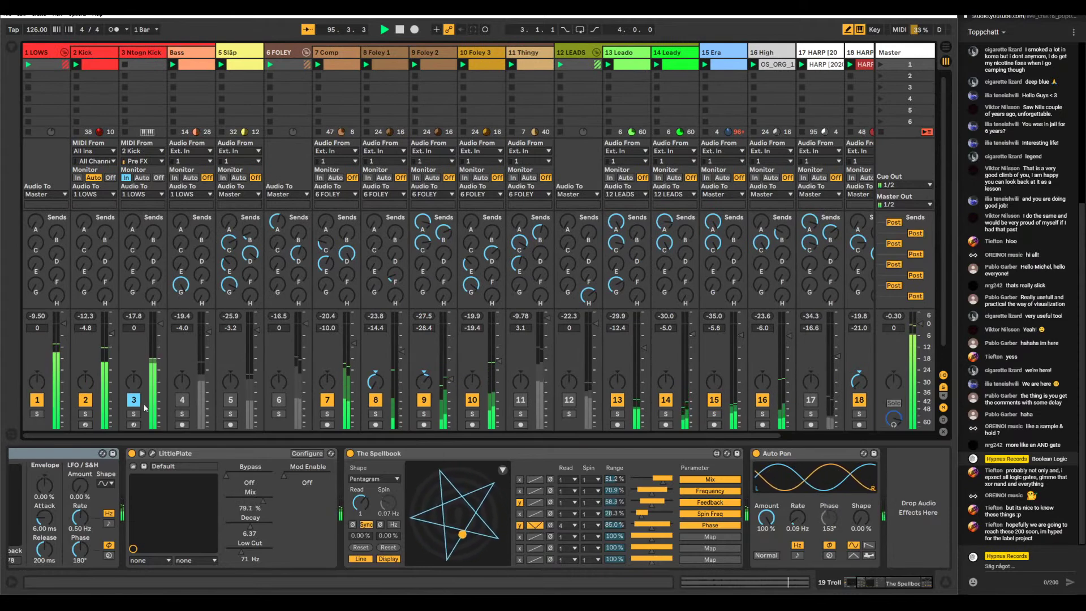
{"action": "left_click", "coordinate": [183, 400]}
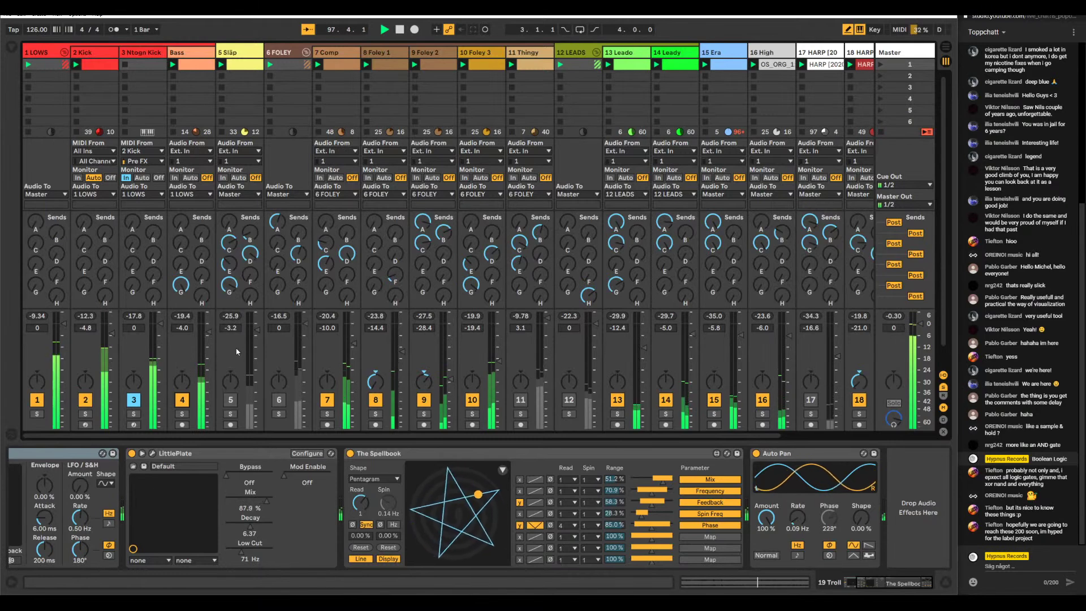
{"action": "left_click_drag", "start_coordinate": [208, 329], "coordinate": [208, 341]}
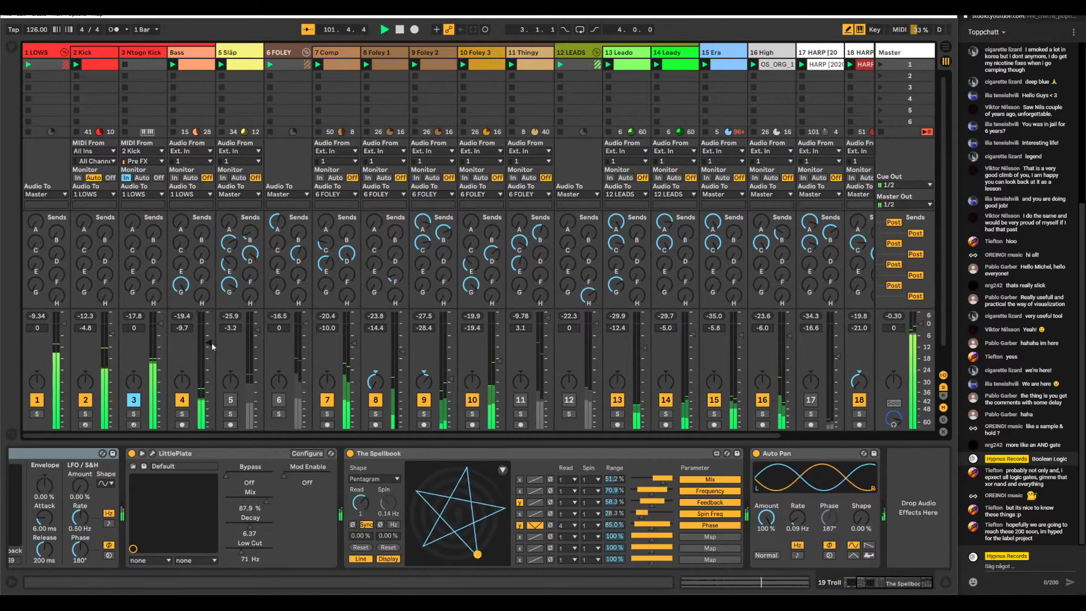
{"action": "left_click_drag", "start_coordinate": [211, 346], "coordinate": [211, 348]}
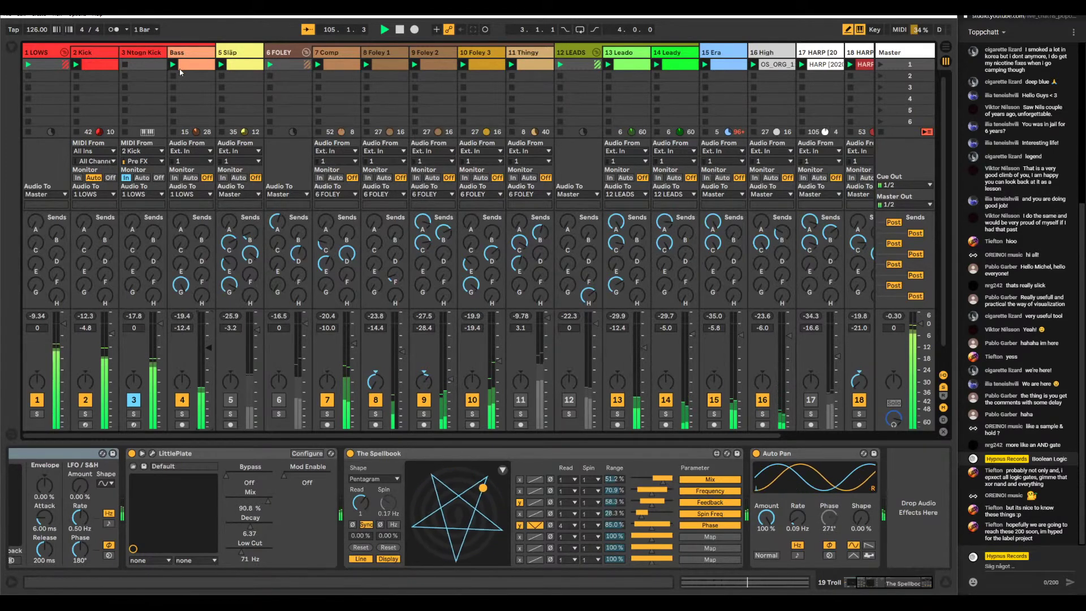
- Enable band 8 of the Bass track's last EQ Eight as a steep low-pass at 1.04 kHz, Q 0.35, and set the track volume to -14.7 dB
{"action": "left_click", "coordinate": [198, 54]}
{"action": "scroll", "coordinate": [659, 509], "scroll_direction": "right", "scroll_amount": 3}
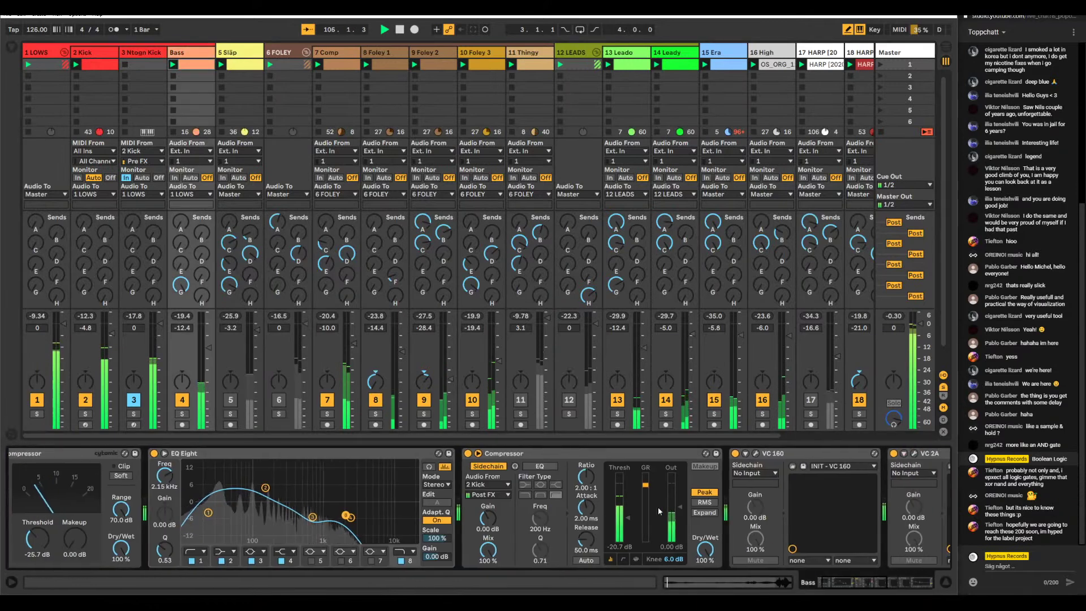
{"action": "scroll", "coordinate": [659, 509], "scroll_direction": "right", "scroll_amount": 5}
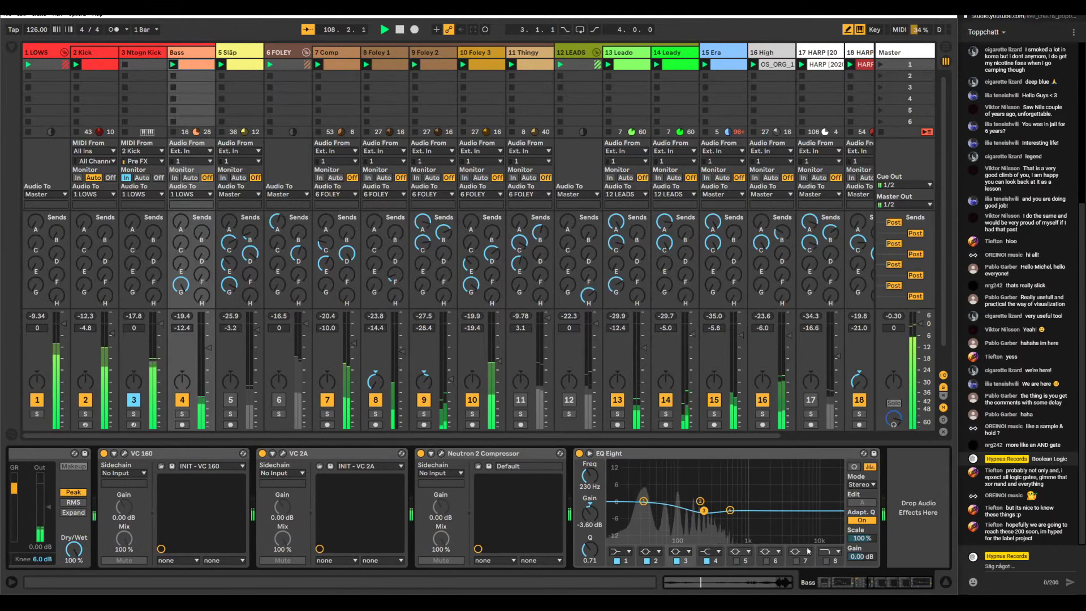
{"action": "left_click", "coordinate": [826, 561]}
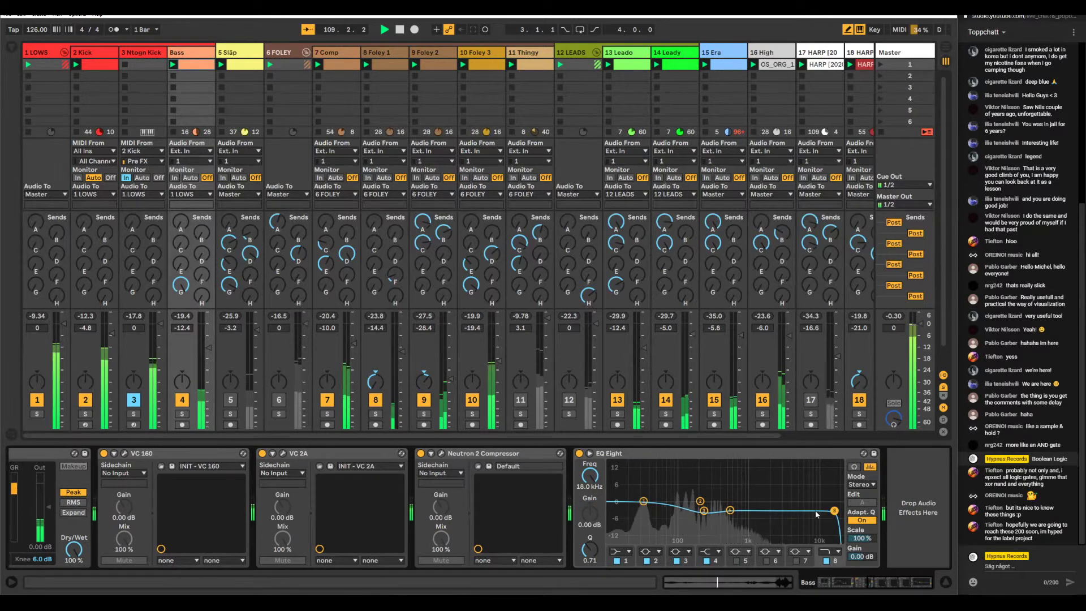
{"action": "left_click_drag", "start_coordinate": [835, 511], "coordinate": [769, 513]}
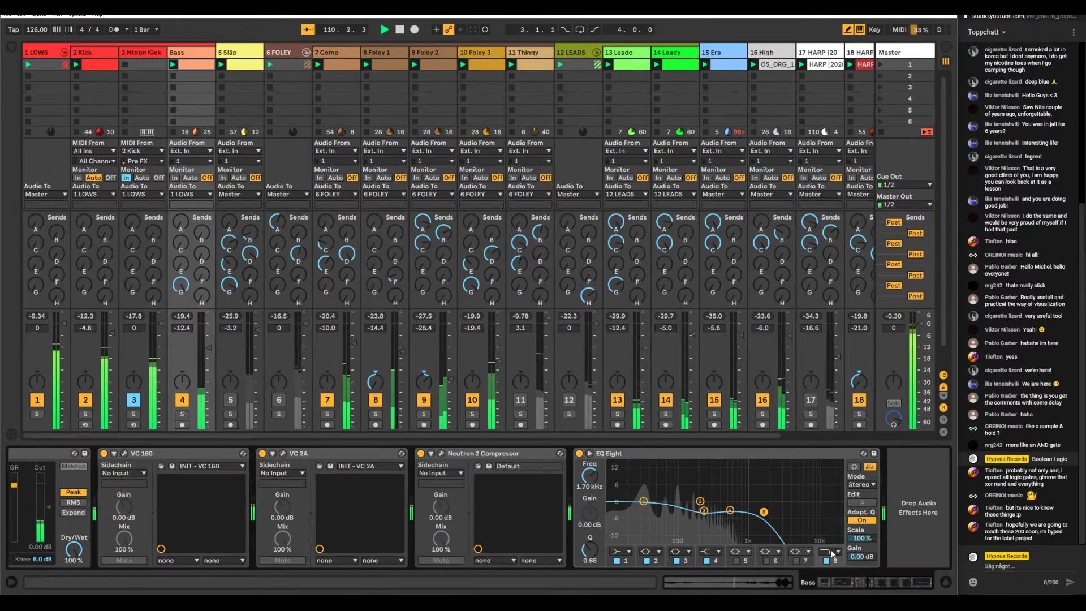
{"action": "left_click", "coordinate": [832, 552]}
{"action": "left_click", "coordinate": [829, 551]}
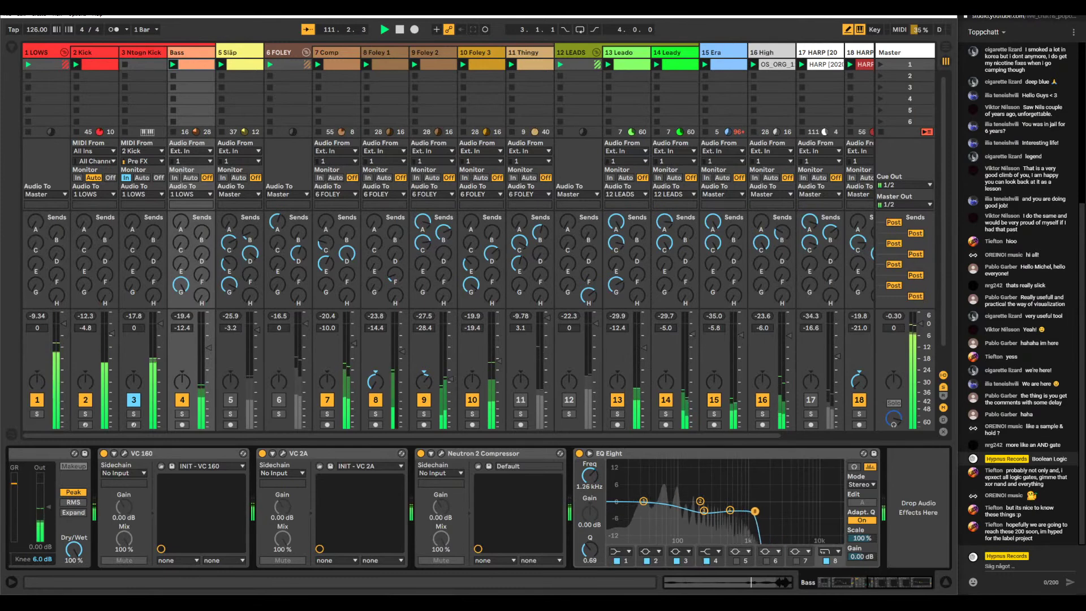
{"action": "left_click_drag", "start_coordinate": [745, 515], "coordinate": [738, 518]}
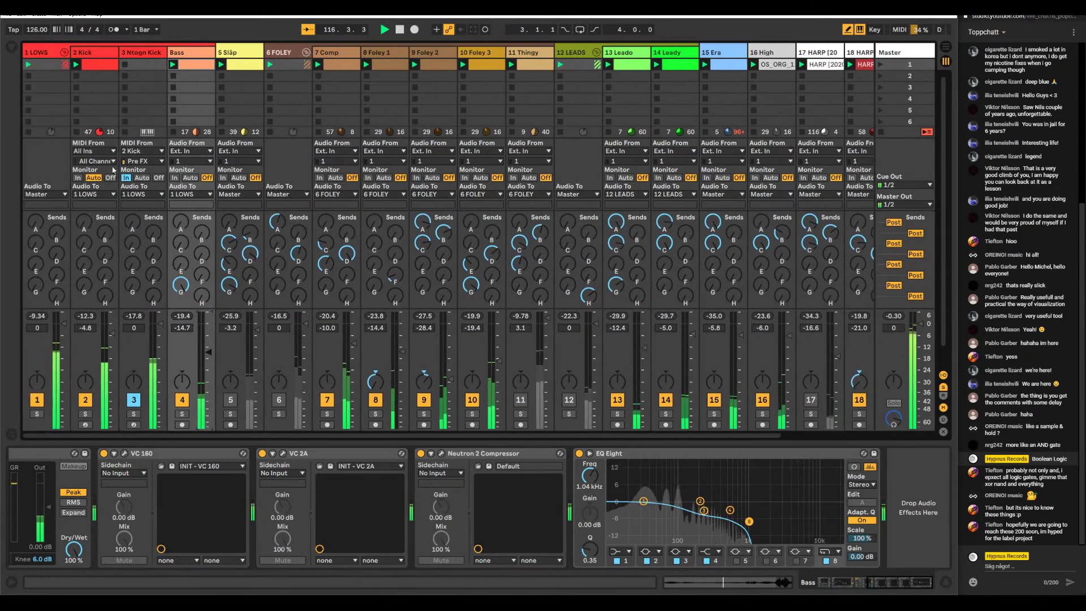
- Solo the 1 LOWS group and switch off its Pedal and Amp effect rack, Glue Compressor and Multiband Dynamics
{"action": "left_click", "coordinate": [37, 414]}
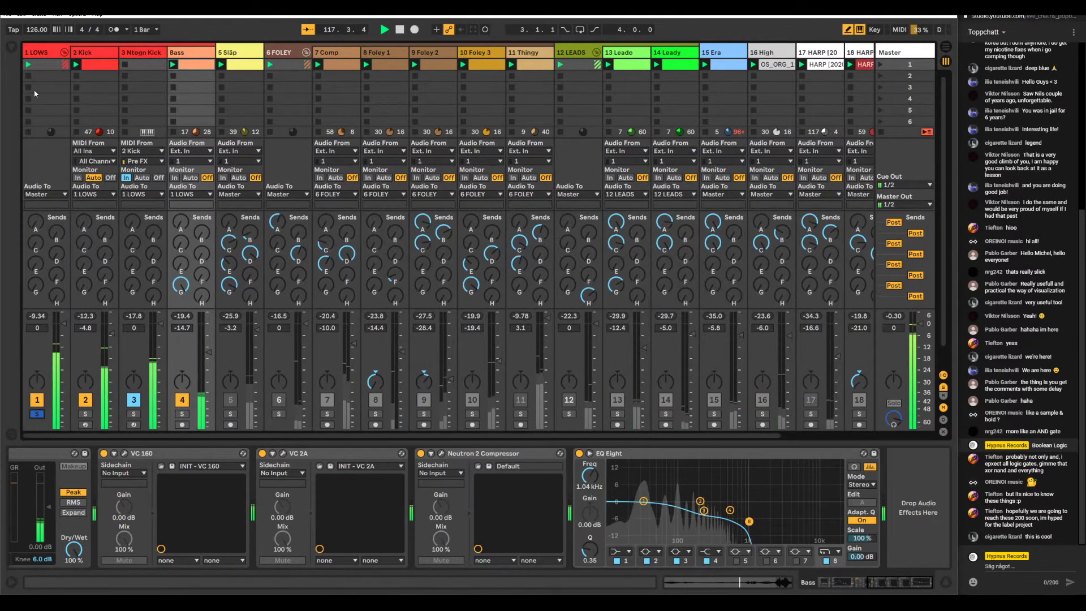
{"action": "left_click", "coordinate": [27, 55]}
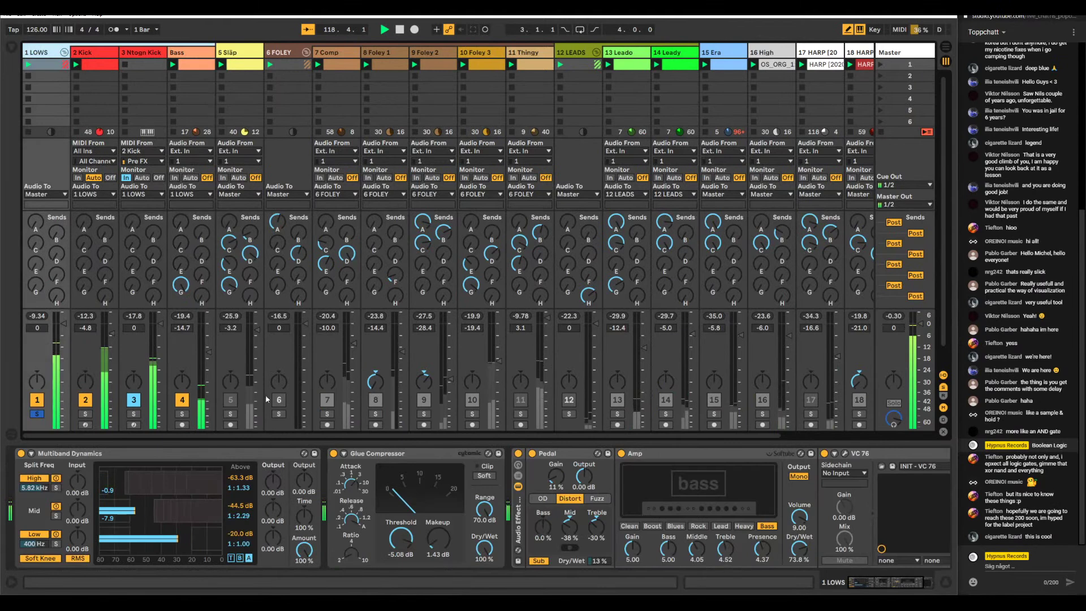
{"action": "scroll", "coordinate": [501, 492], "scroll_direction": "right", "scroll_amount": 3}
{"action": "scroll", "coordinate": [501, 491], "scroll_direction": "left", "scroll_amount": 3}
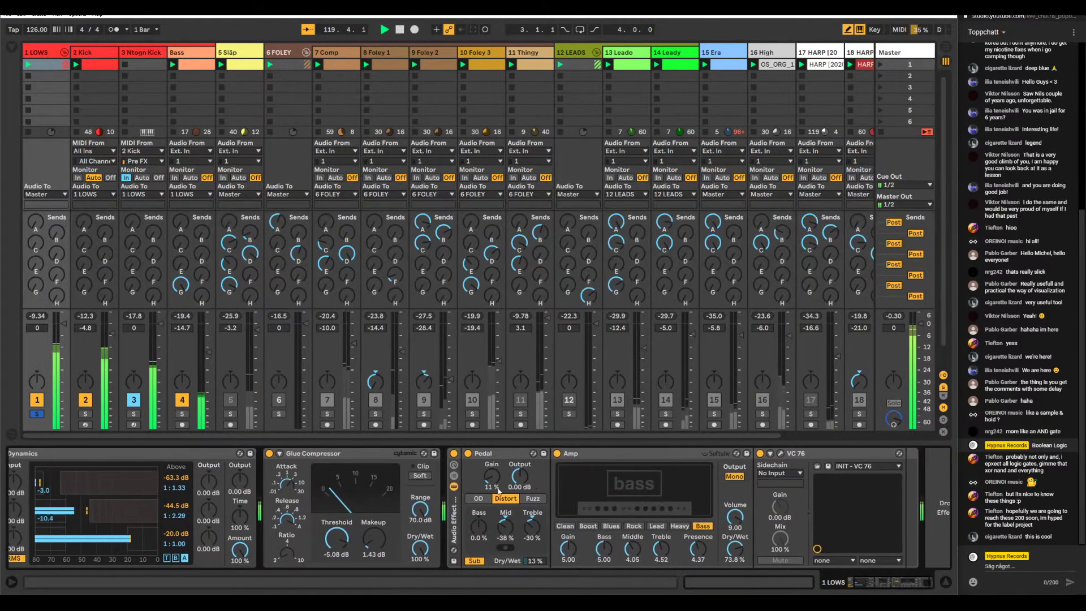
{"action": "left_click", "coordinate": [518, 453]}
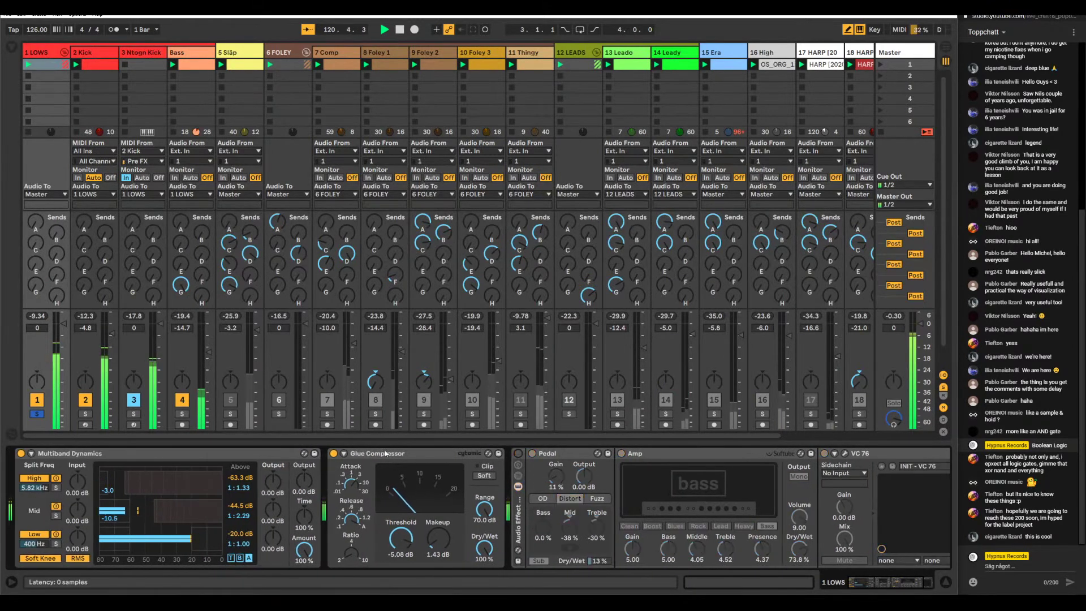
{"action": "left_click", "coordinate": [333, 453]}
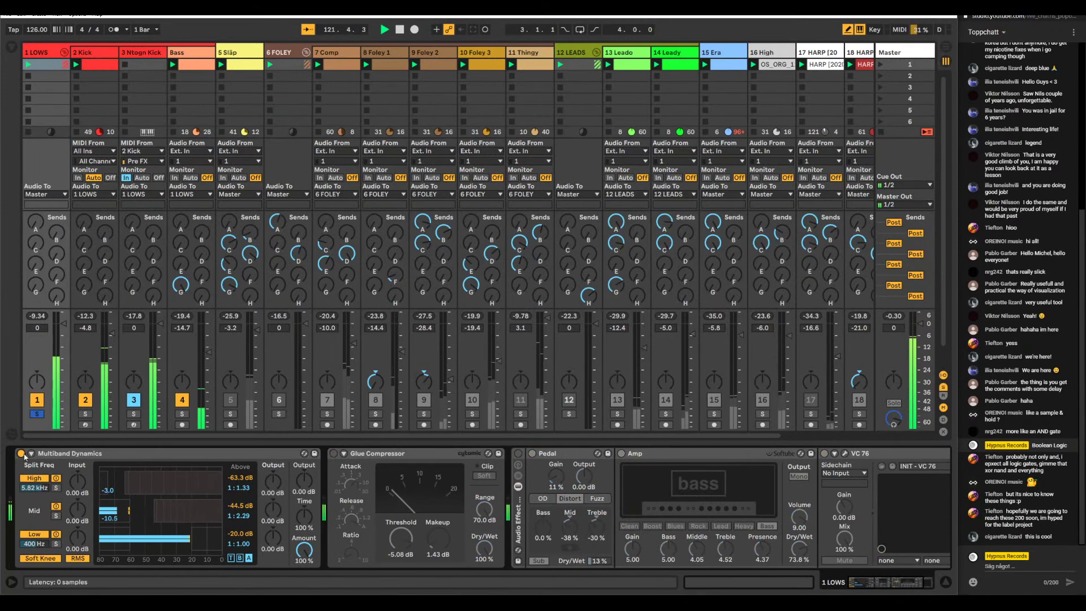
{"action": "left_click", "coordinate": [21, 453]}
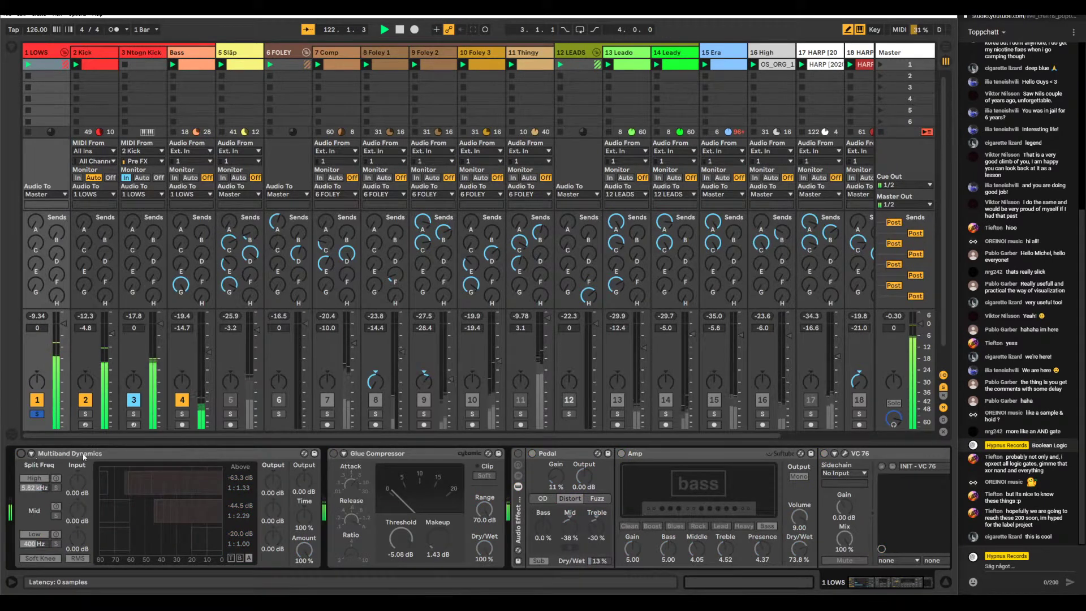
- Mute the Bass track 4 and track 3, and switch off EQ Eight on 2 Kick
{"action": "left_click", "coordinate": [186, 56]}
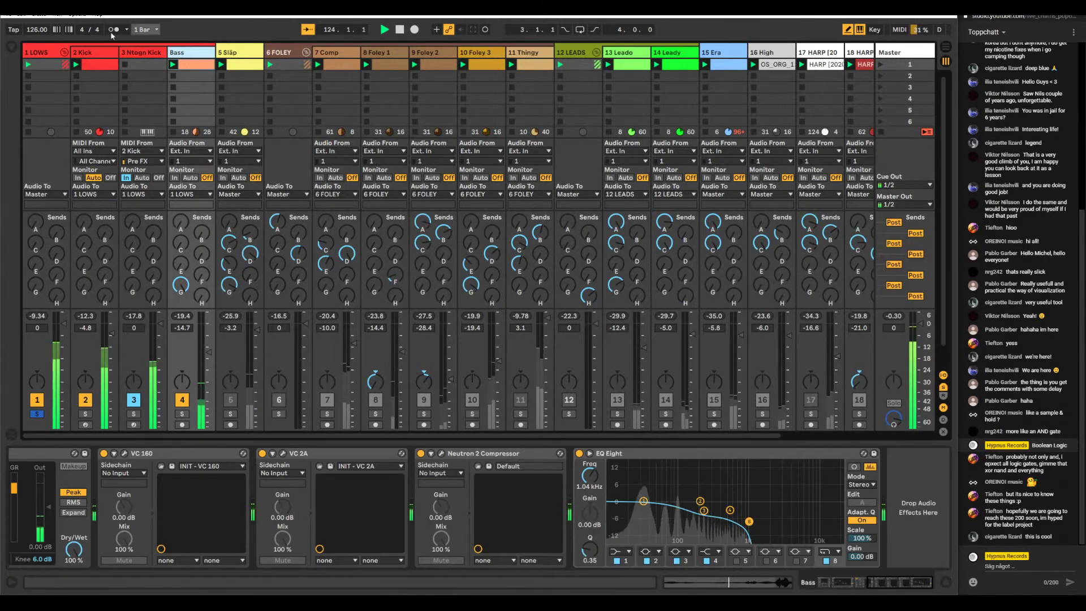
{"action": "left_click", "coordinate": [182, 401]}
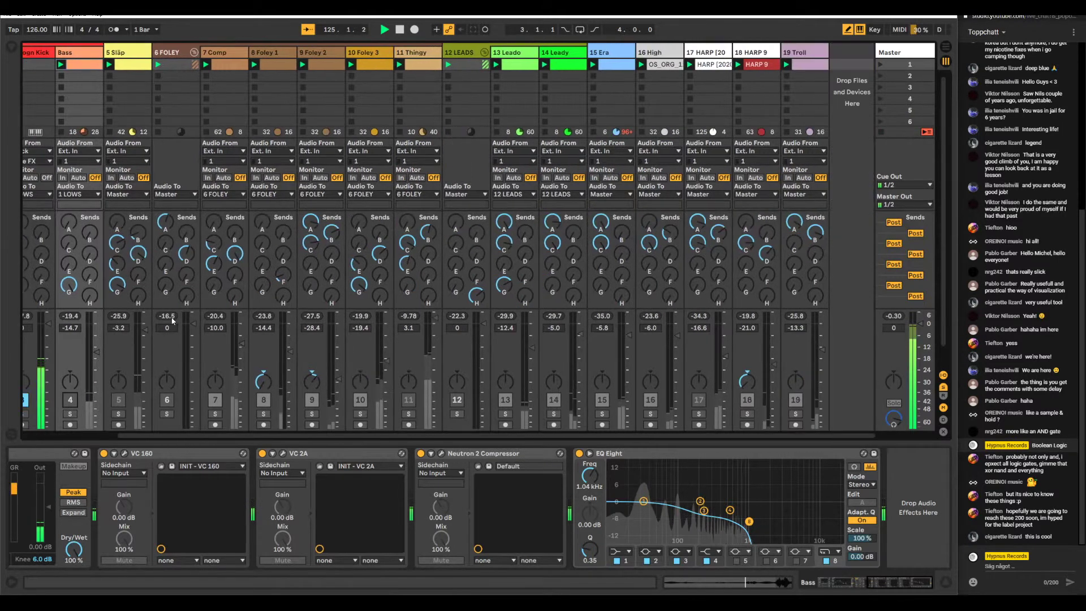
{"action": "left_click", "coordinate": [134, 400]}
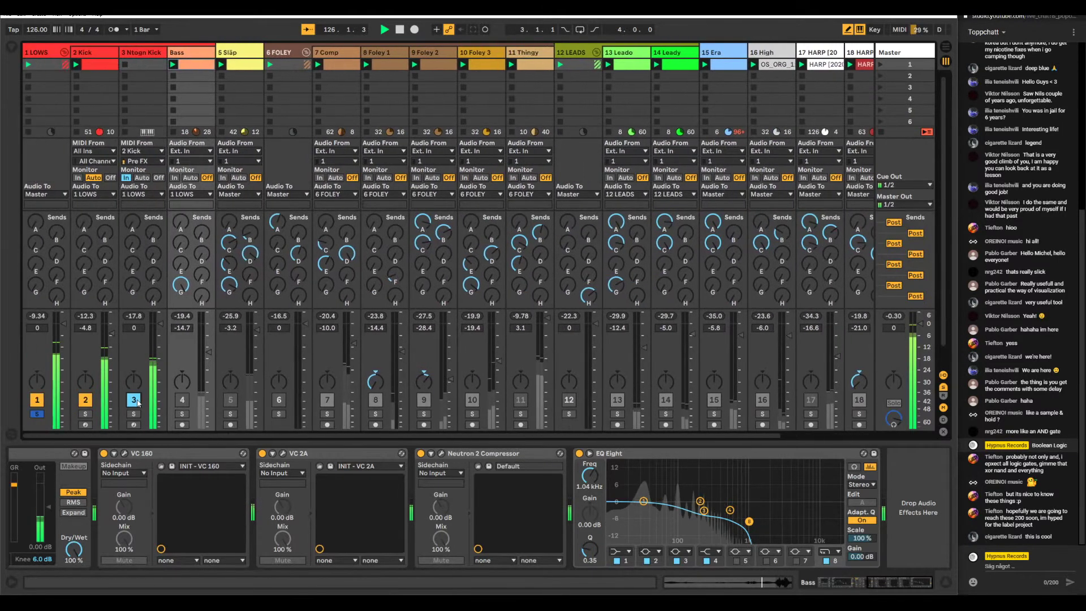
{"action": "key", "text": "Left"}
{"action": "key", "text": "Left"}
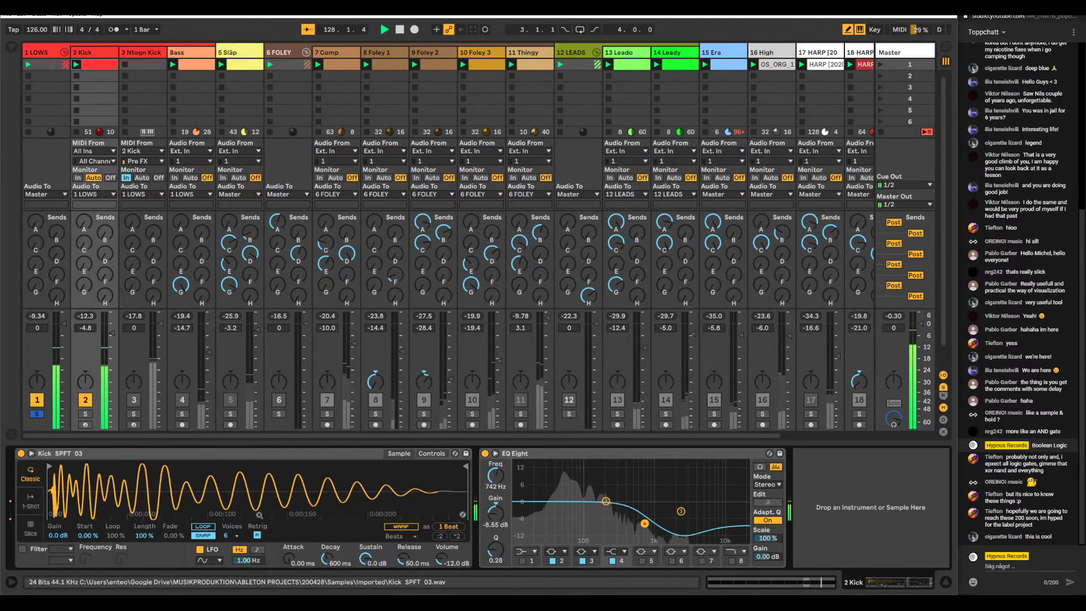
{"action": "left_click", "coordinate": [485, 454]}
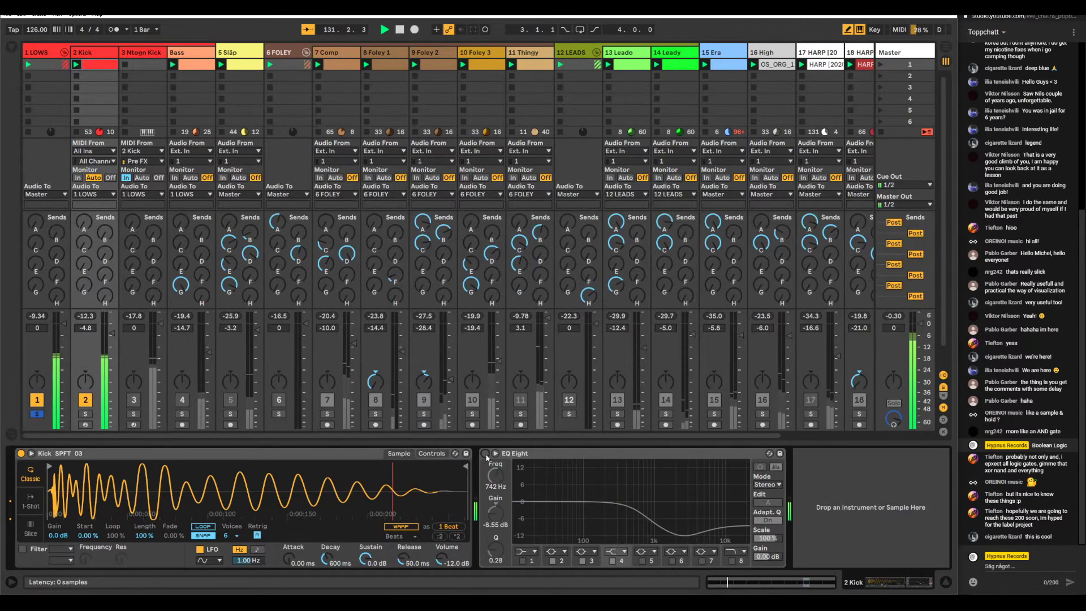
- Switch EQ Eight back on for 2 Kick, and reactivate 3 Ntogn Kick and show its devices
{"action": "left_click", "coordinate": [485, 453]}
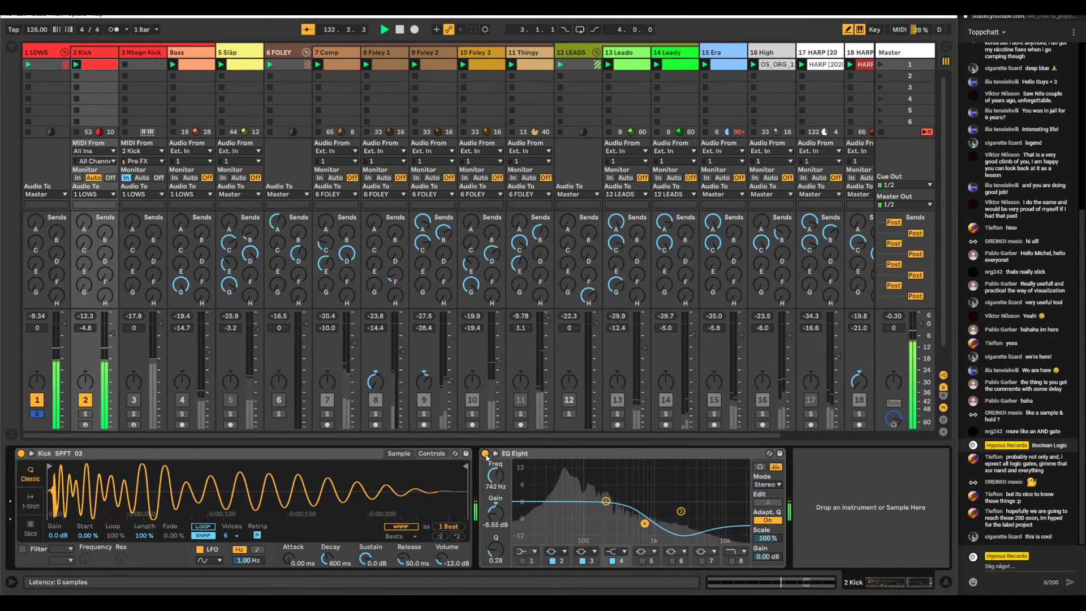
{"action": "left_click", "coordinate": [133, 400]}
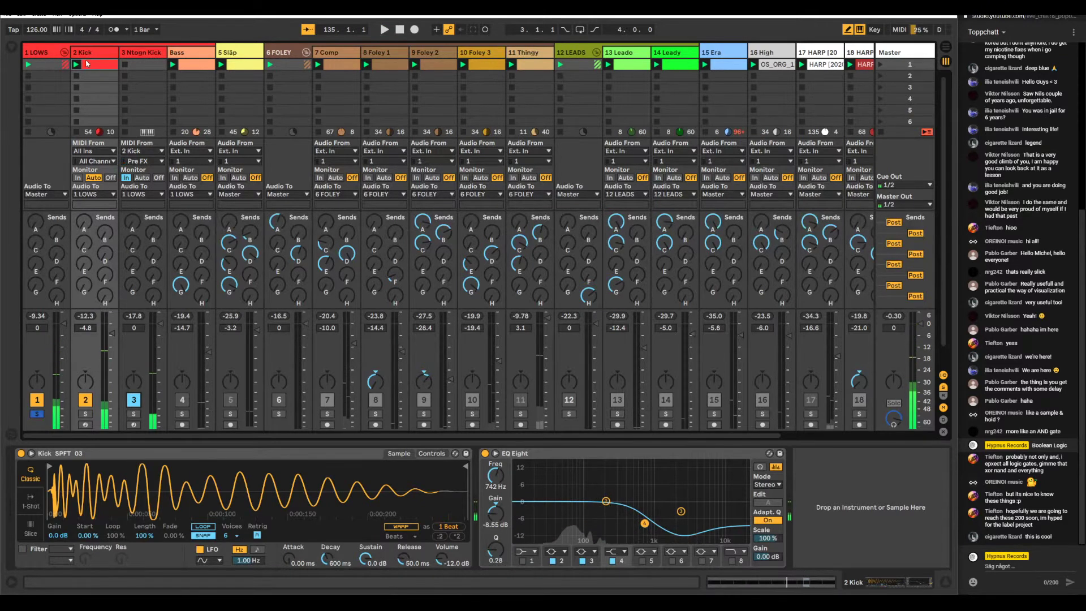
{"action": "left_click", "coordinate": [152, 63]}
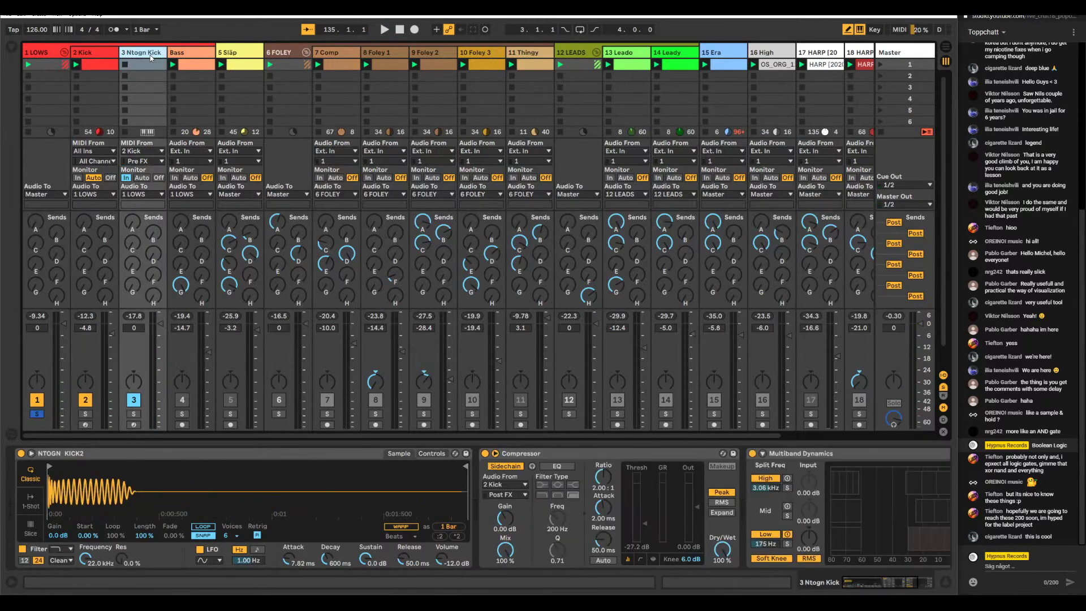
- Examine the MIDI clip on 2 Kick, then the device chain and MIDI input choices of 3 Ntogn Kick
{"action": "double_click", "coordinate": [94, 66]}
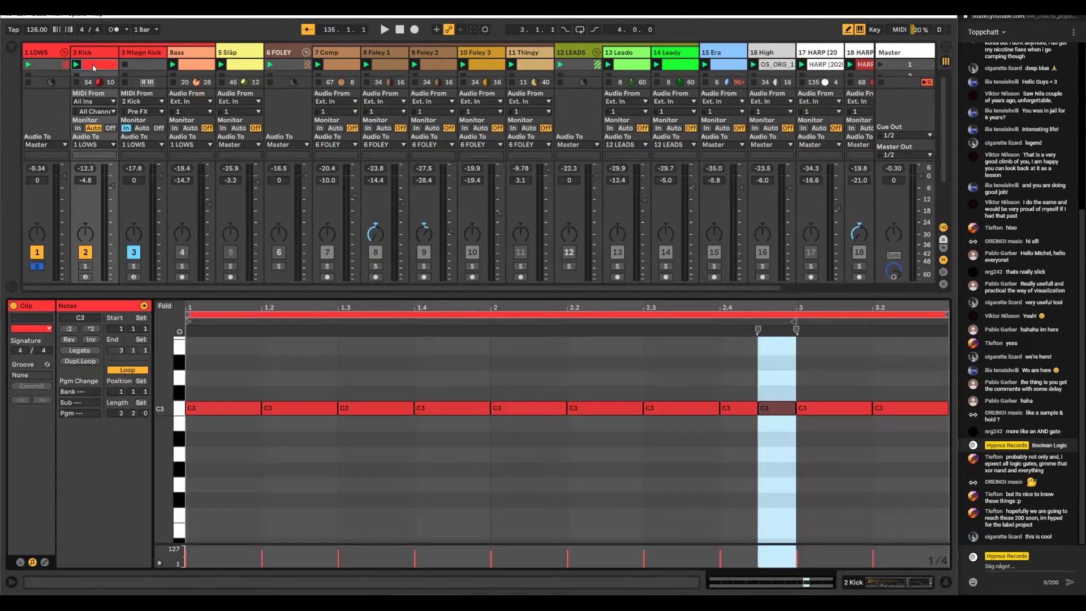
{"action": "left_click", "coordinate": [136, 54]}
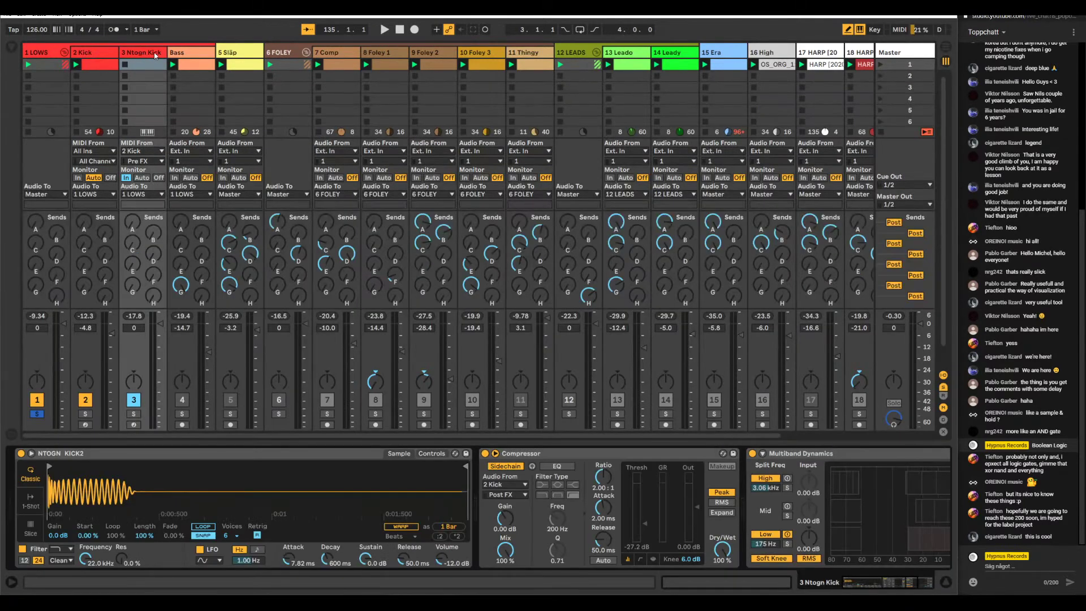
{"action": "key", "text": "space"}
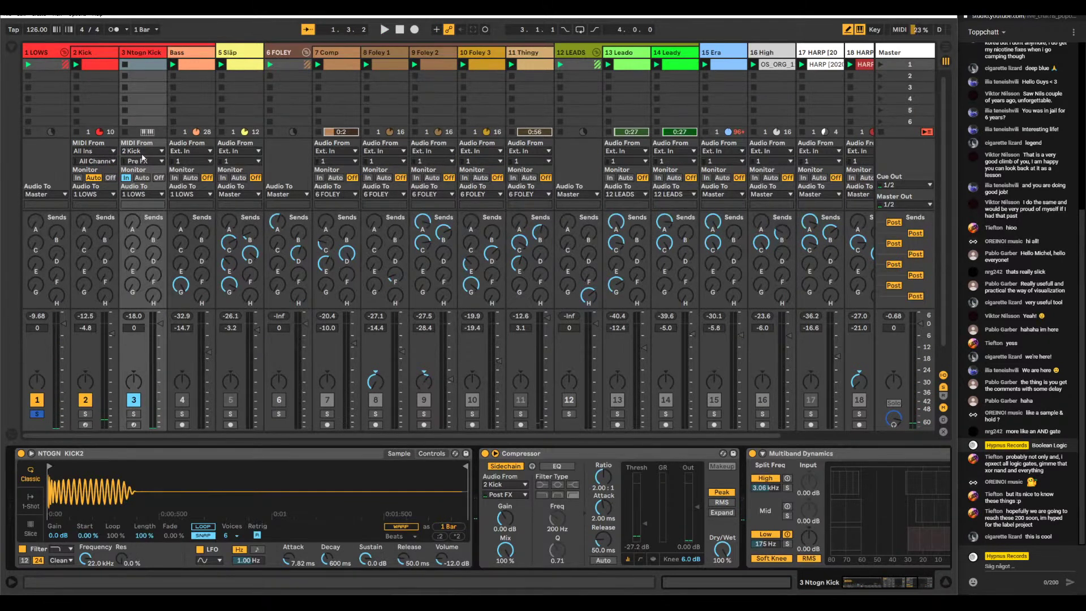
{"action": "left_click", "coordinate": [145, 152]}
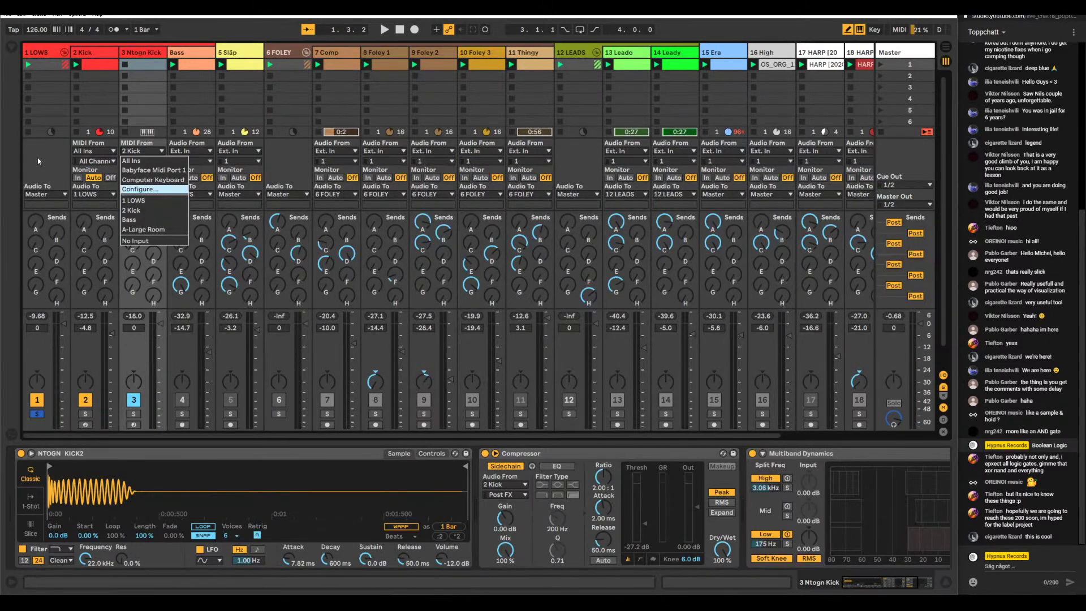
{"action": "left_click", "coordinate": [120, 155]}
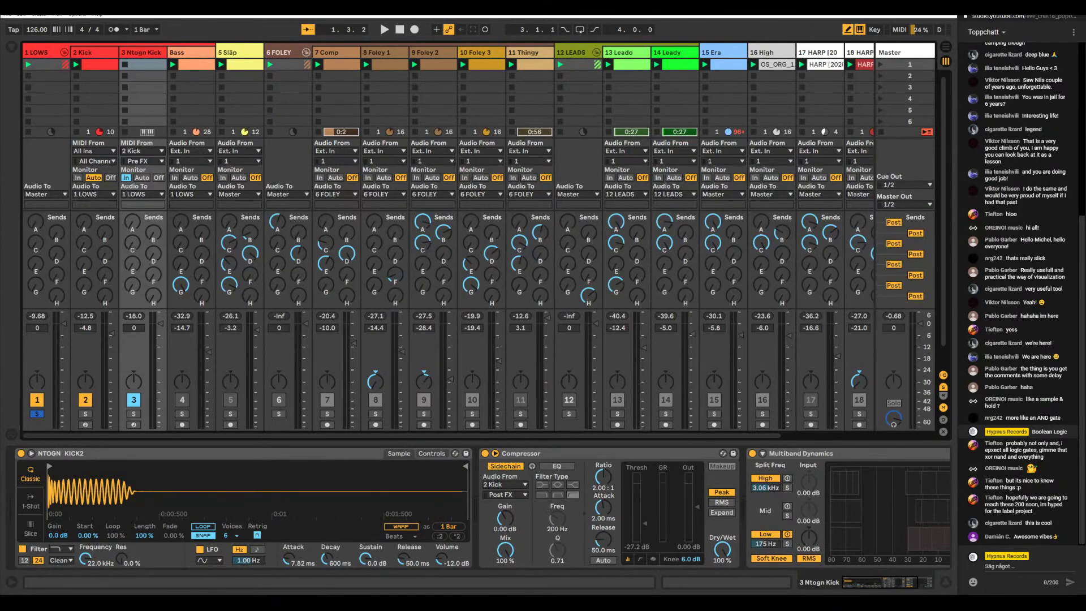
- Switch to the browser and look over the YouTube page of Ntogn - Cosmic Serpent (sub-d27) with the video paused
{"action": "key", "text": "alt+Tab"}
{"action": "left_click", "coordinate": [266, 385]}
{"action": "scroll", "coordinate": [569, 300], "scroll_direction": "down", "scroll_amount": 3}
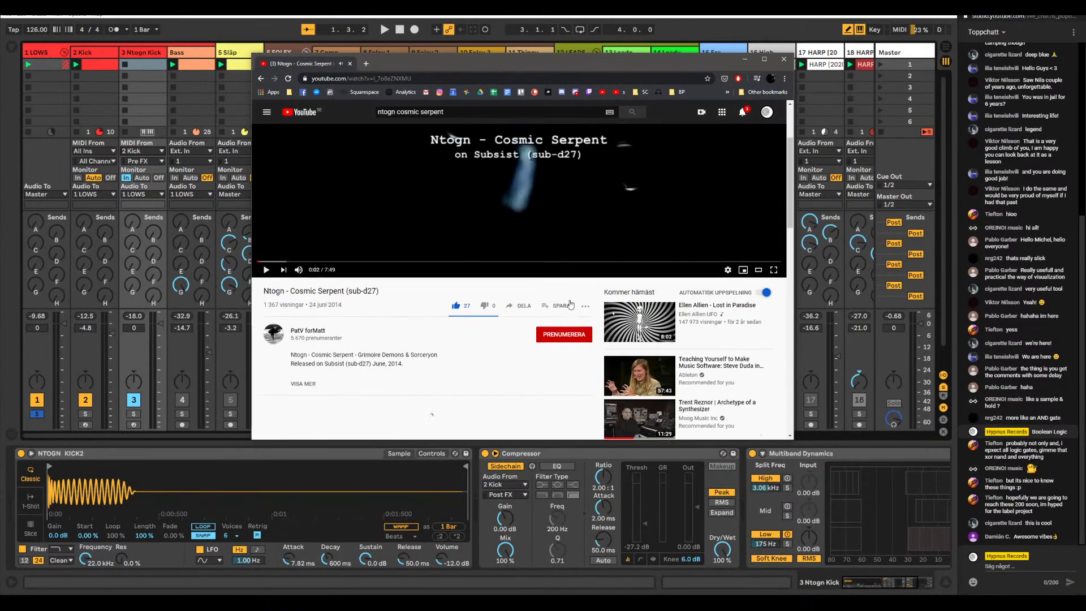
{"action": "scroll", "coordinate": [525, 326], "scroll_direction": "up", "scroll_amount": 3}
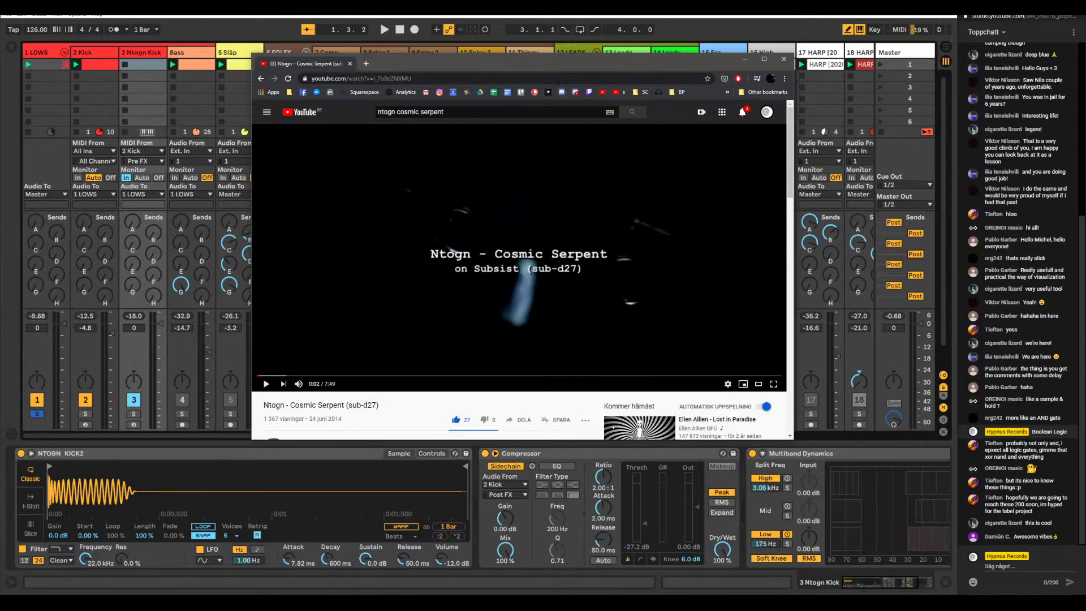
{"action": "left_click_drag", "start_coordinate": [546, 70], "coordinate": [546, 79]}
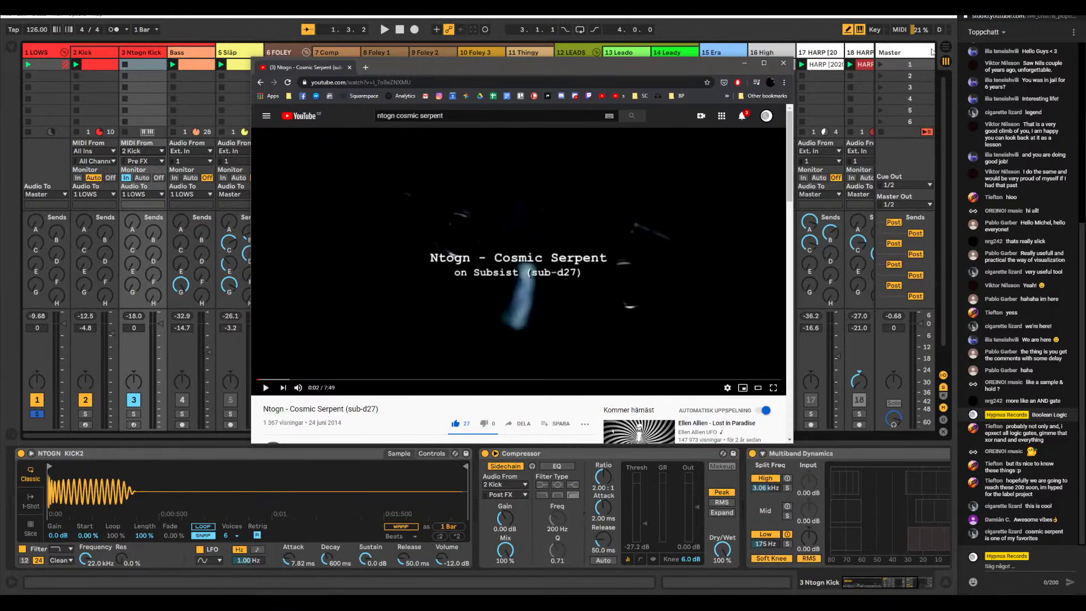
- Return to Ableton Live and look through the tracks of the Arrangement View from 1 LOWS down to 11 Thingy
{"action": "left_click", "coordinate": [944, 47]}
{"action": "left_click", "coordinate": [871, 45]}
{"action": "scroll", "coordinate": [552, 252], "scroll_direction": "down", "scroll_amount": 1}
{"action": "scroll", "coordinate": [540, 232], "scroll_direction": "up", "scroll_amount": 1}
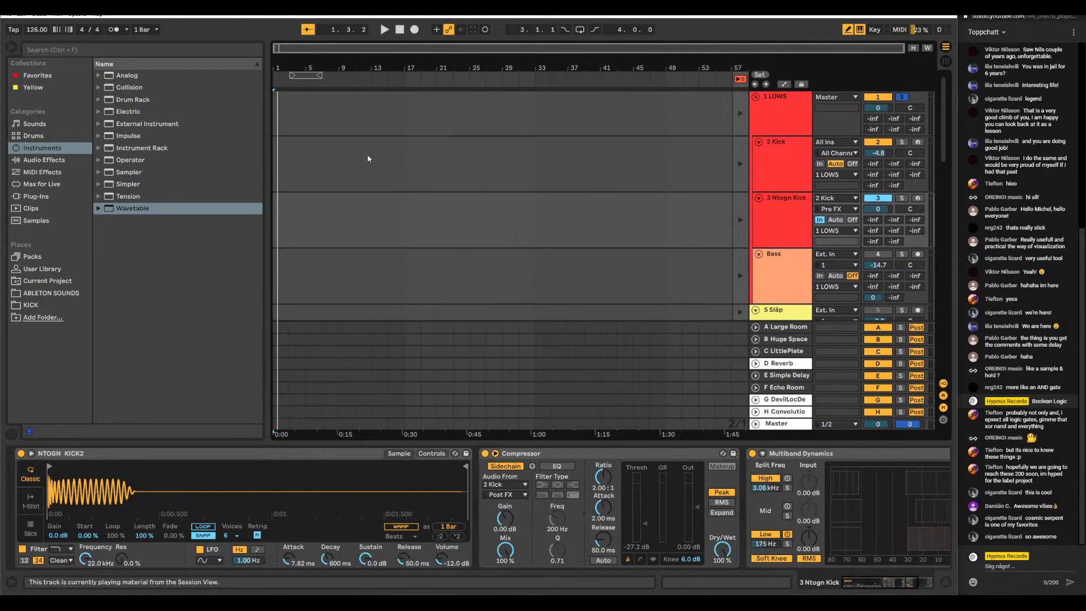
{"action": "left_click", "coordinate": [362, 161]}
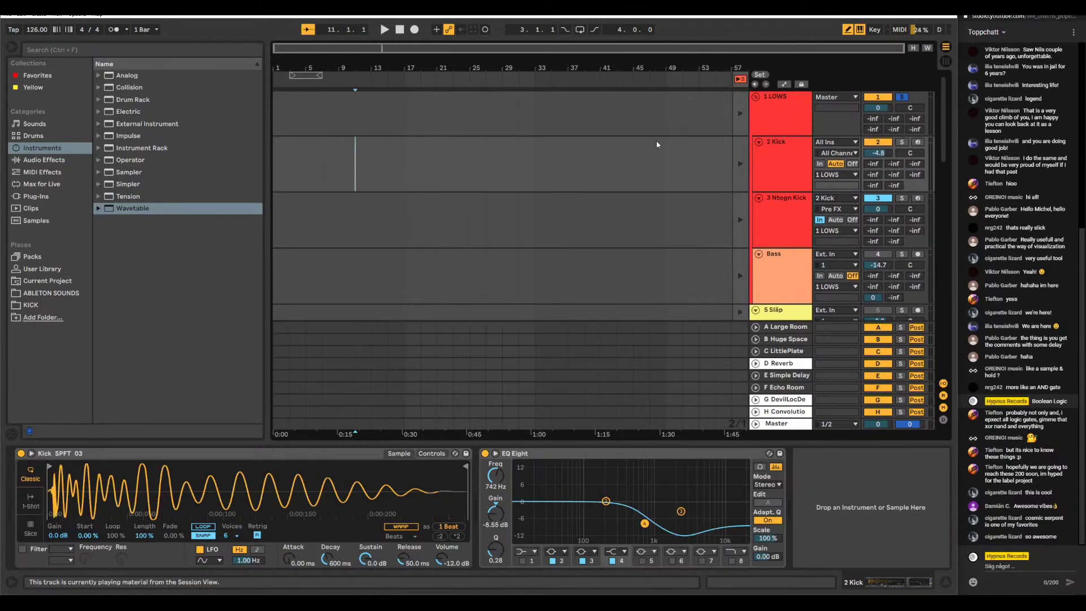
{"action": "scroll", "coordinate": [666, 151], "scroll_direction": "down", "scroll_amount": 2}
{"action": "scroll", "coordinate": [660, 201], "scroll_direction": "down", "scroll_amount": 1}
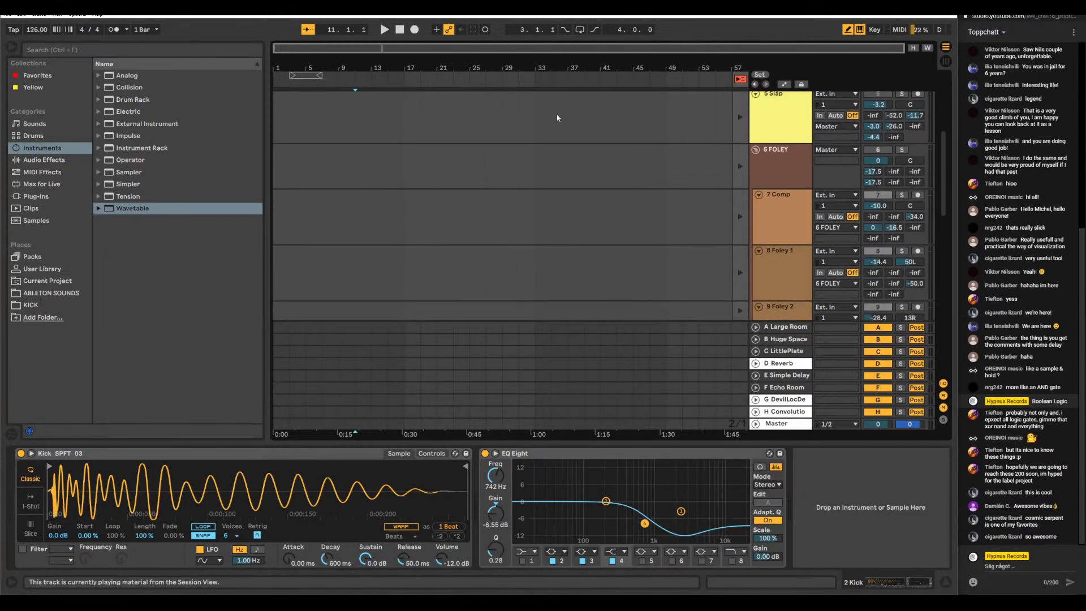
{"action": "scroll", "coordinate": [374, 269], "scroll_direction": "down", "scroll_amount": 2}
{"action": "scroll", "coordinate": [639, 140], "scroll_direction": "down", "scroll_amount": 1}
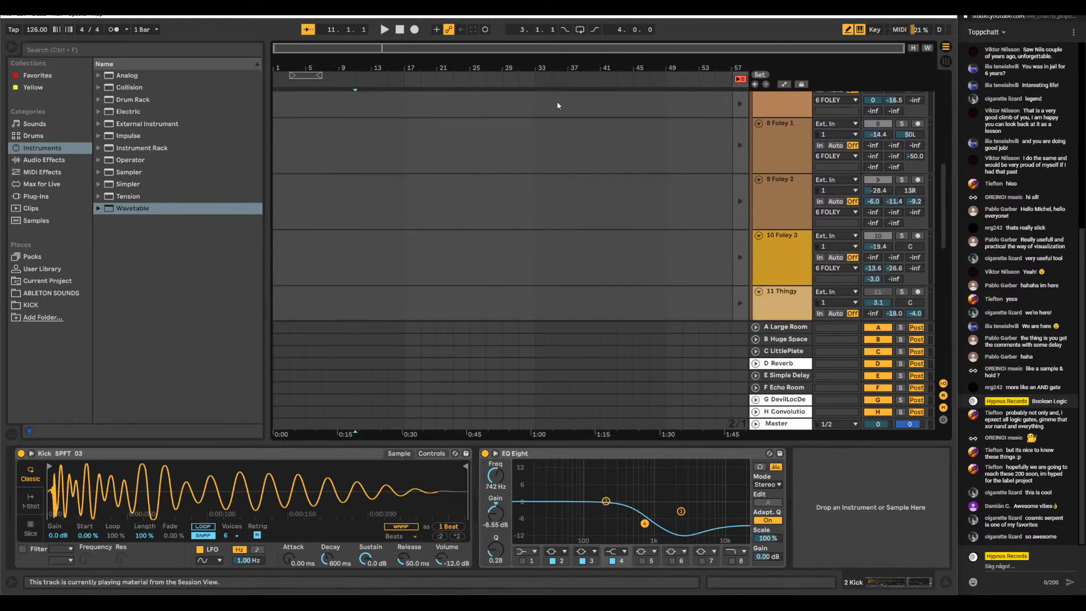
{"action": "scroll", "coordinate": [543, 180], "scroll_direction": "up", "scroll_amount": 7}
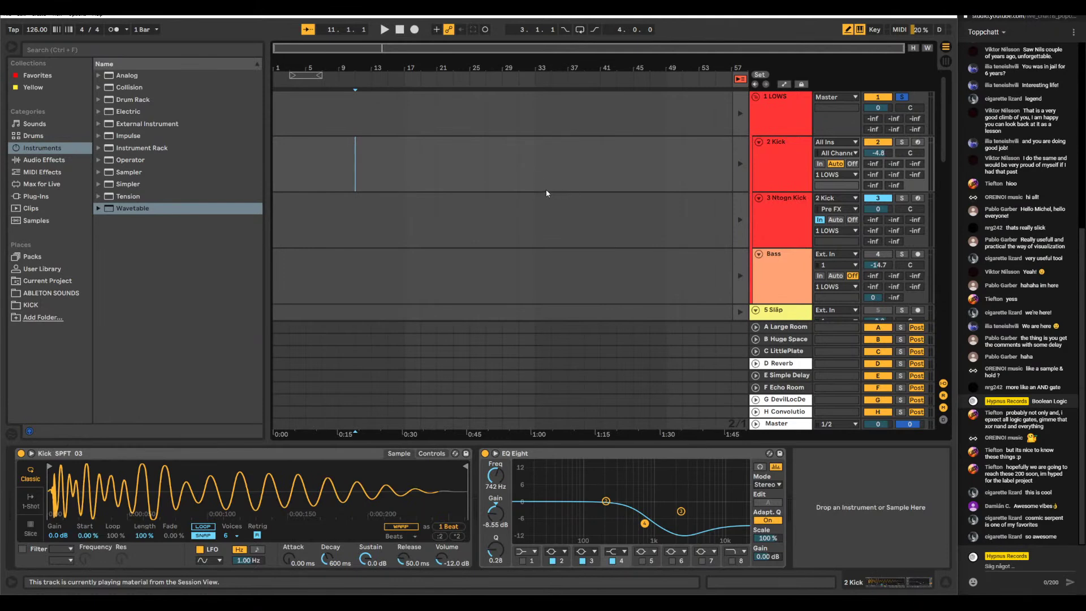
- Switch to the browser, play Ntogn - Cosmic Serpent from about 1:35, and dismiss the ad over the video
{"action": "key", "text": "alt+Tab"}
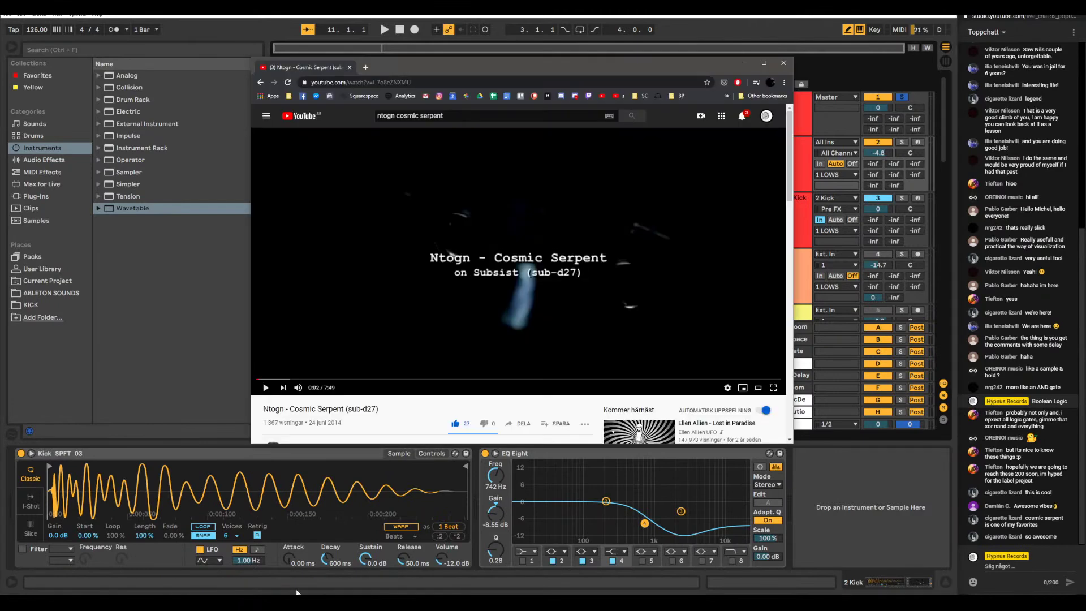
{"action": "left_click", "coordinate": [461, 258]}
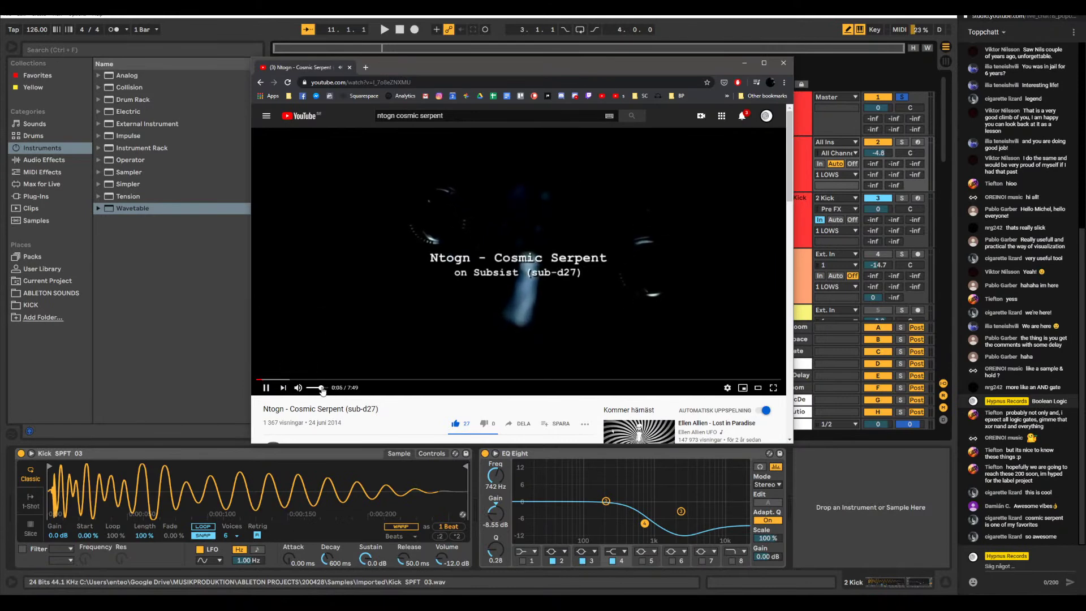
{"action": "left_click", "coordinate": [362, 379]}
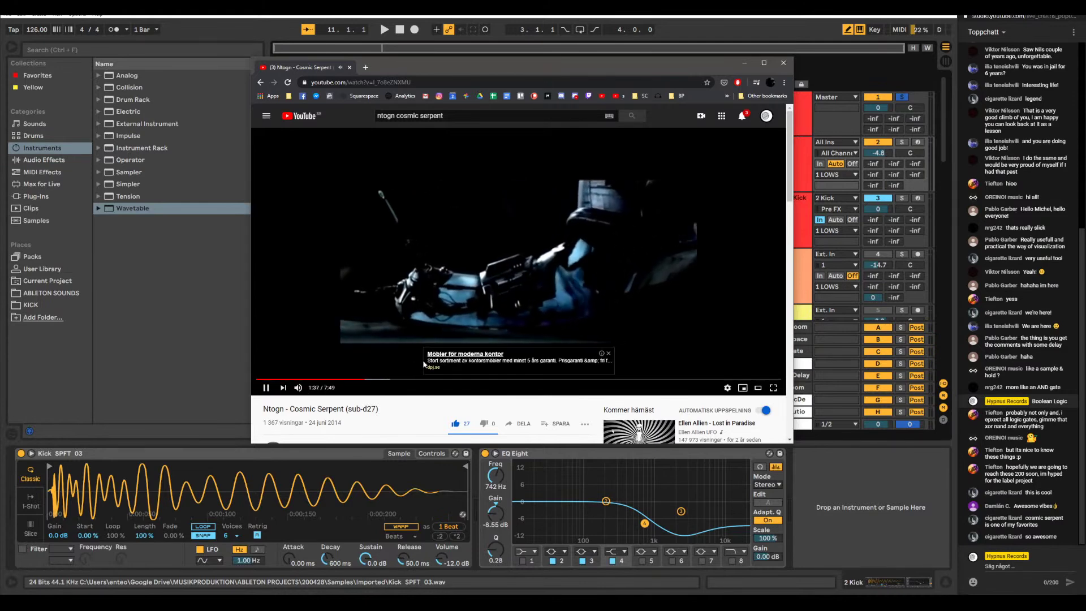
{"action": "left_click", "coordinate": [608, 353]}
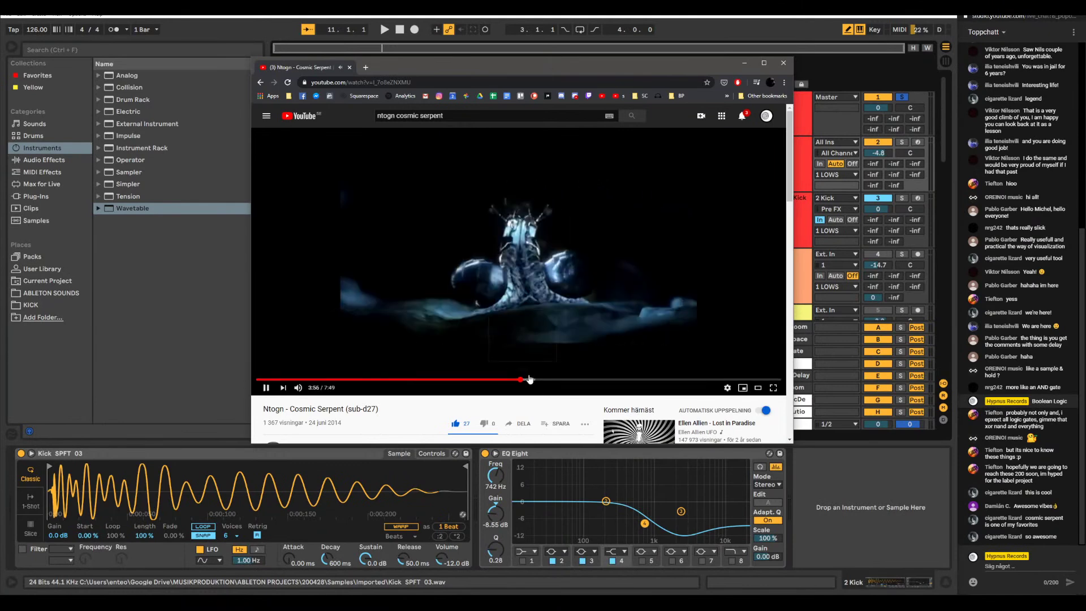
- Skip the video ahead to well past its middle, turn up the player volume, and close the browser window
{"action": "left_click", "coordinate": [620, 379]}
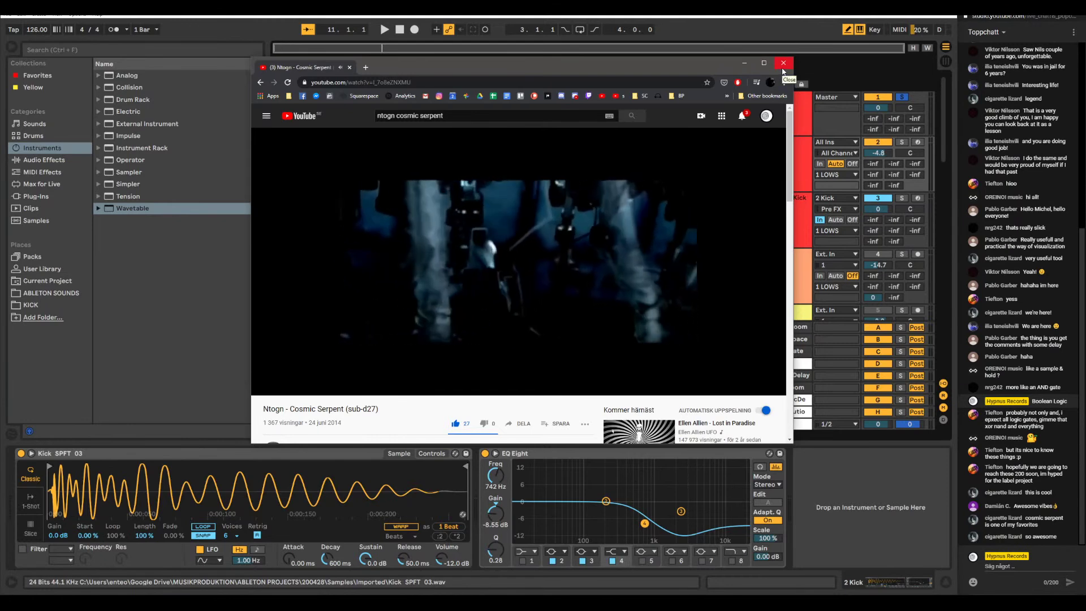
{"action": "mouse_move", "coordinate": [315, 390]}
{"action": "left_click_drag", "start_coordinate": [315, 390], "coordinate": [332, 390]}
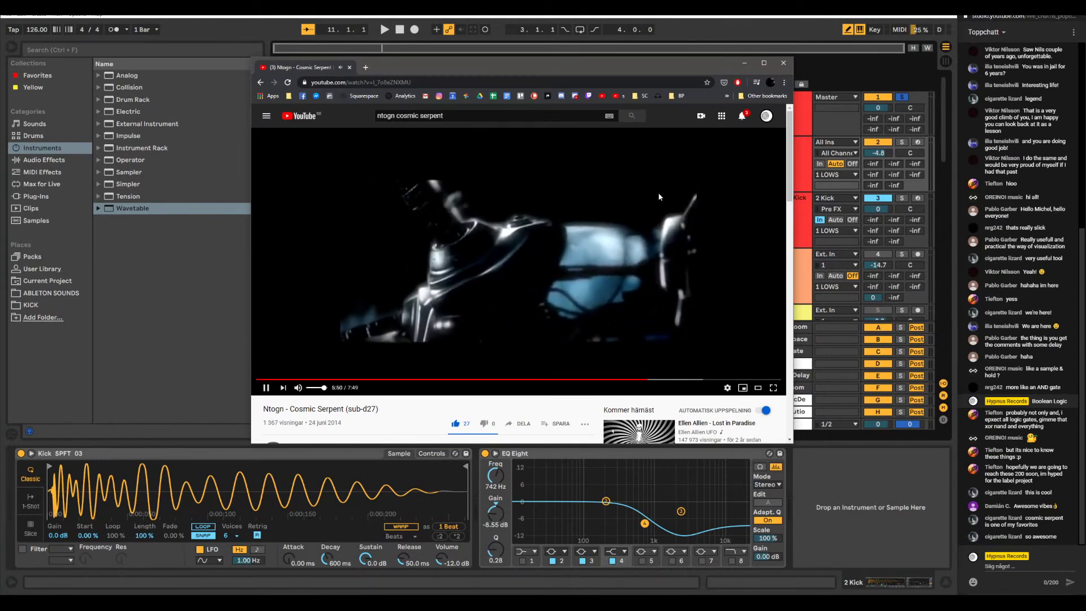
{"action": "left_click", "coordinate": [783, 64]}
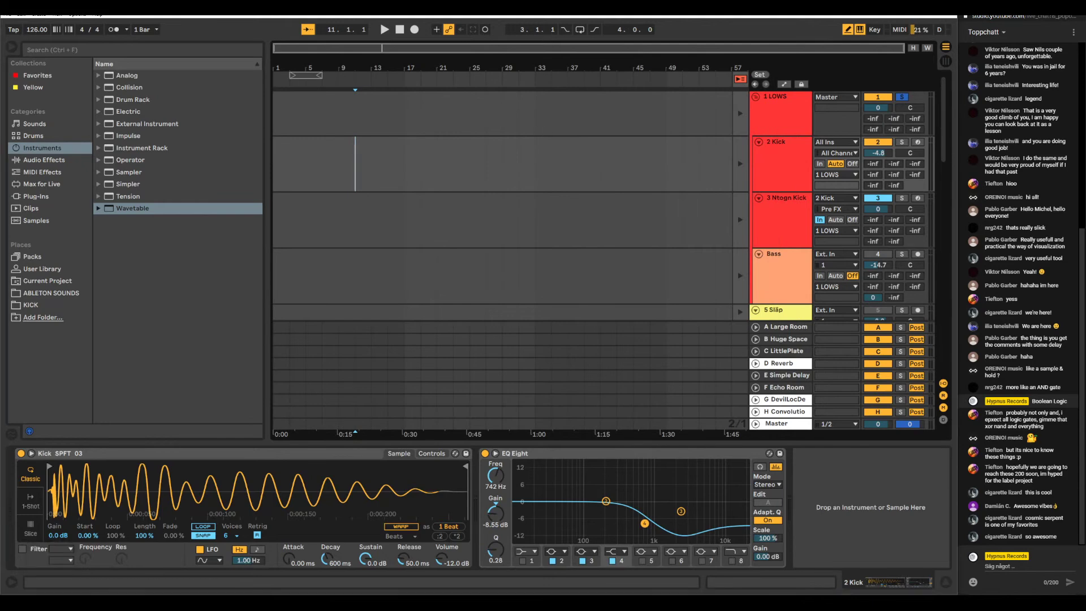
- Play the set in Session View and audition 3 Ntogn Kick on its own, then with its track switched off and on
{"action": "key", "text": "Tab"}
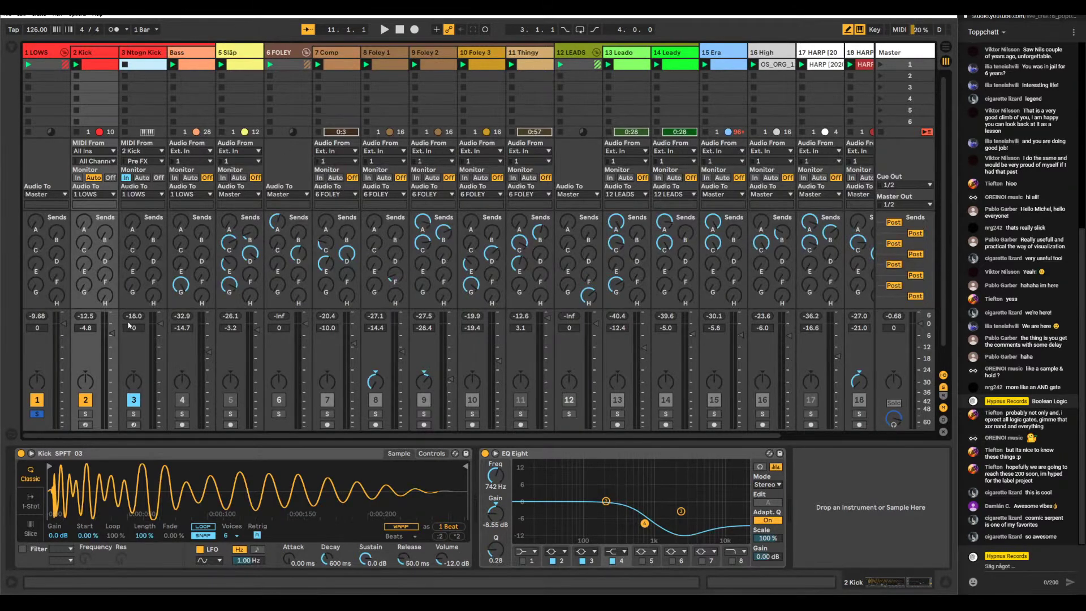
{"action": "key", "text": "space"}
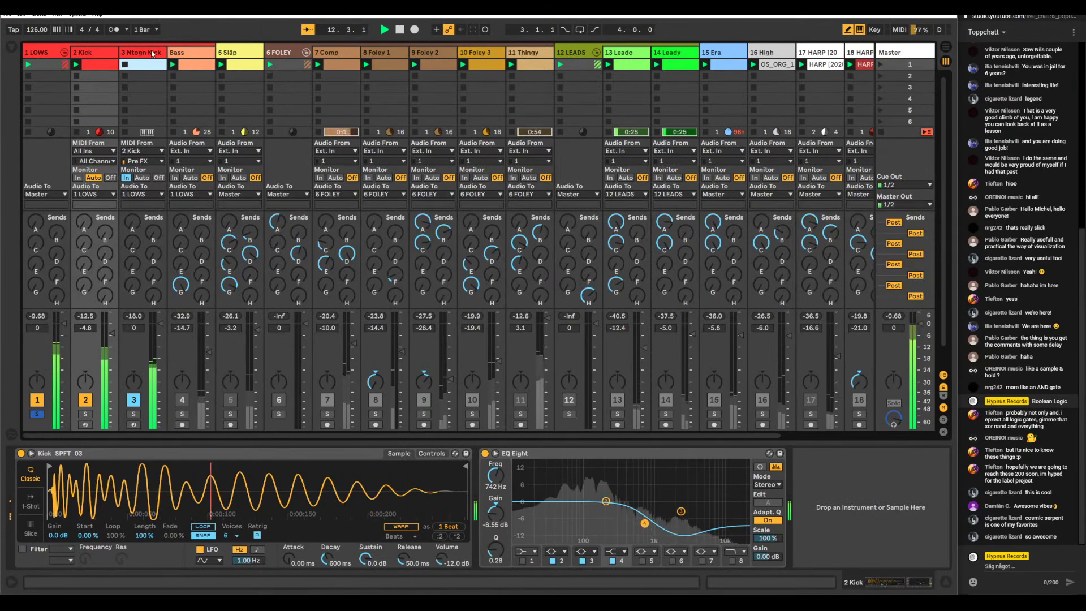
{"action": "key", "text": "Right"}
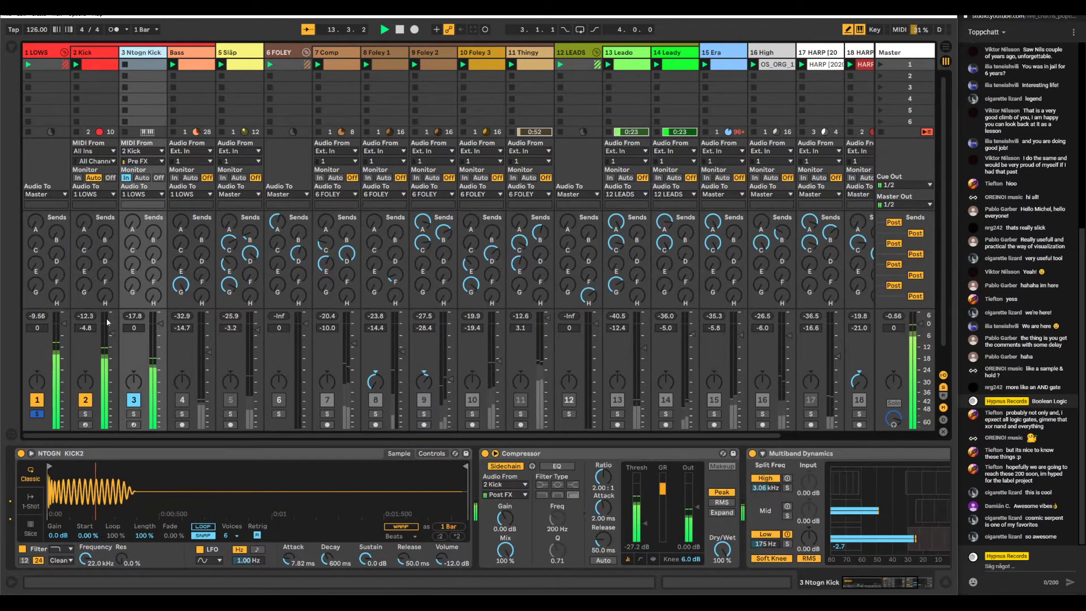
{"action": "left_click", "coordinate": [134, 415]}
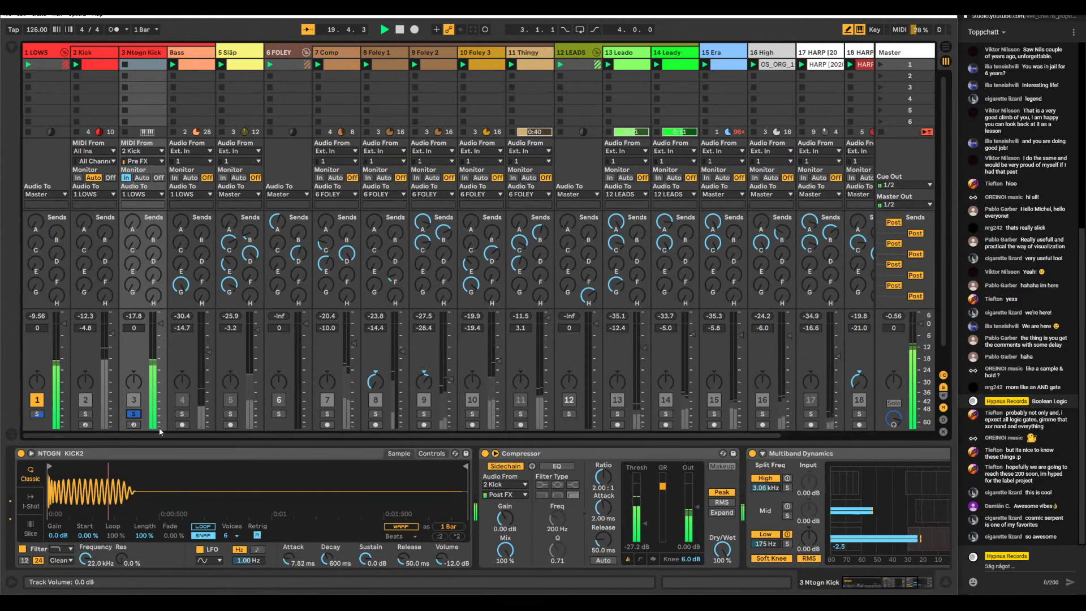
{"action": "left_click", "coordinate": [134, 413]}
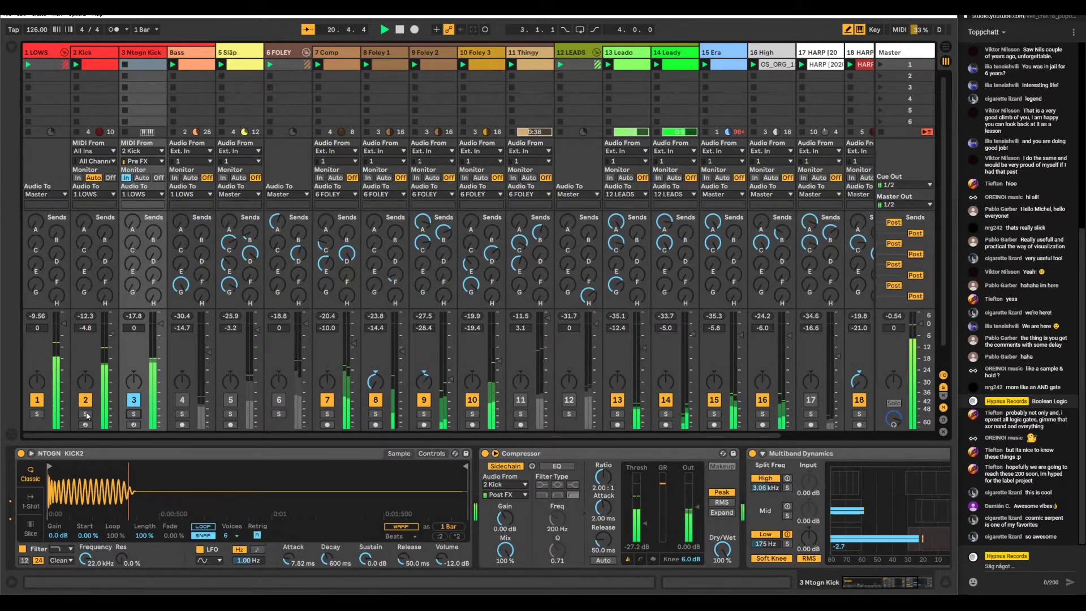
{"action": "left_click", "coordinate": [135, 401]}
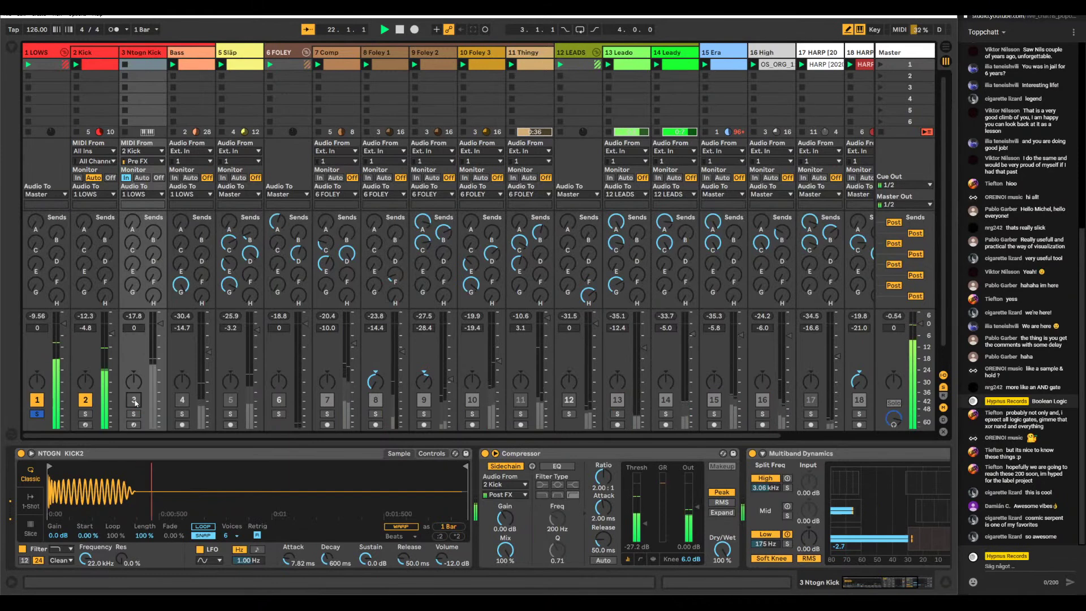
{"action": "left_click", "coordinate": [135, 401]}
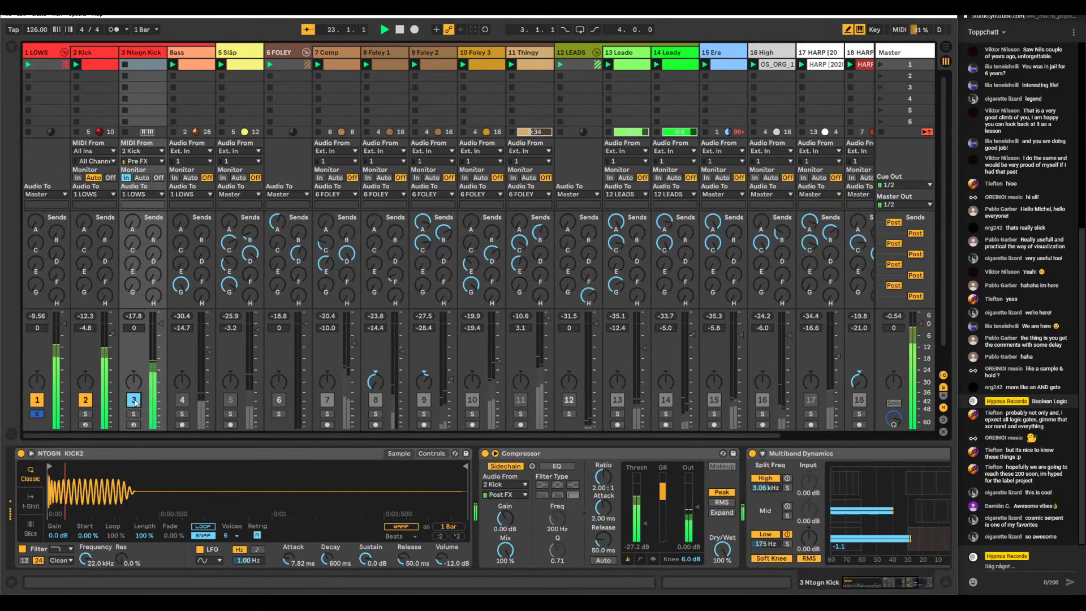
- Solo 3 Ntogn Kick and switch off its sidechained Compressor
{"action": "scroll", "coordinate": [604, 503], "scroll_direction": "right", "scroll_amount": 5}
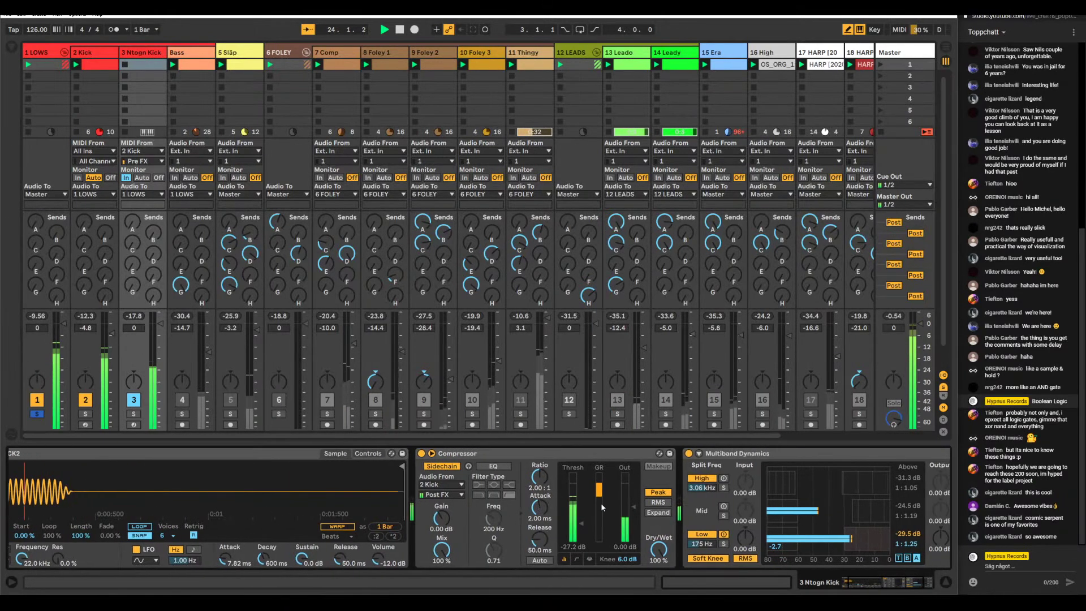
{"action": "scroll", "coordinate": [604, 502], "scroll_direction": "right", "scroll_amount": 1}
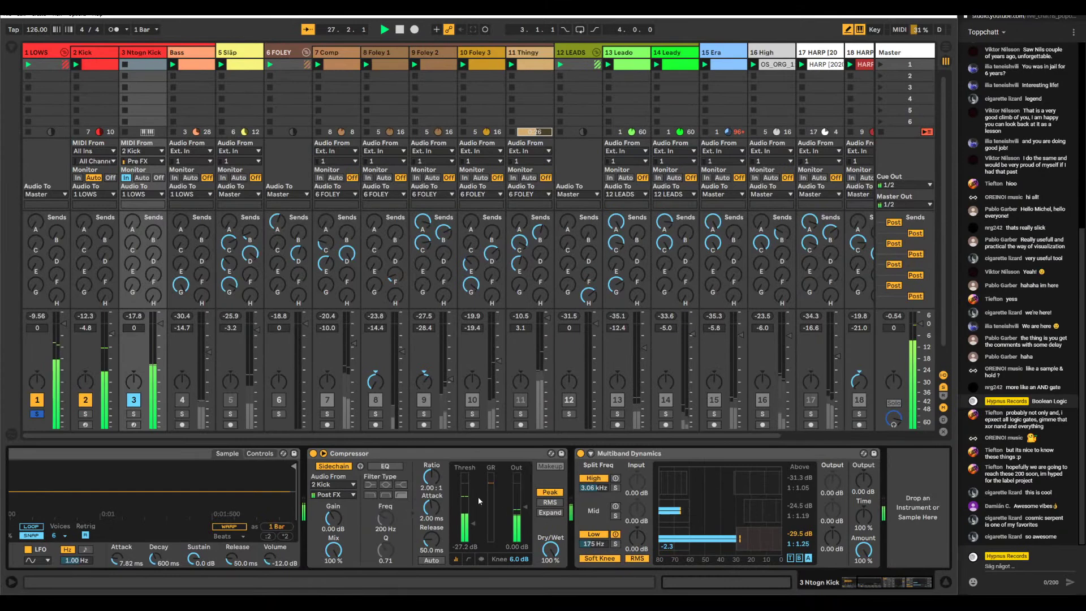
{"action": "left_click", "coordinate": [470, 470]}
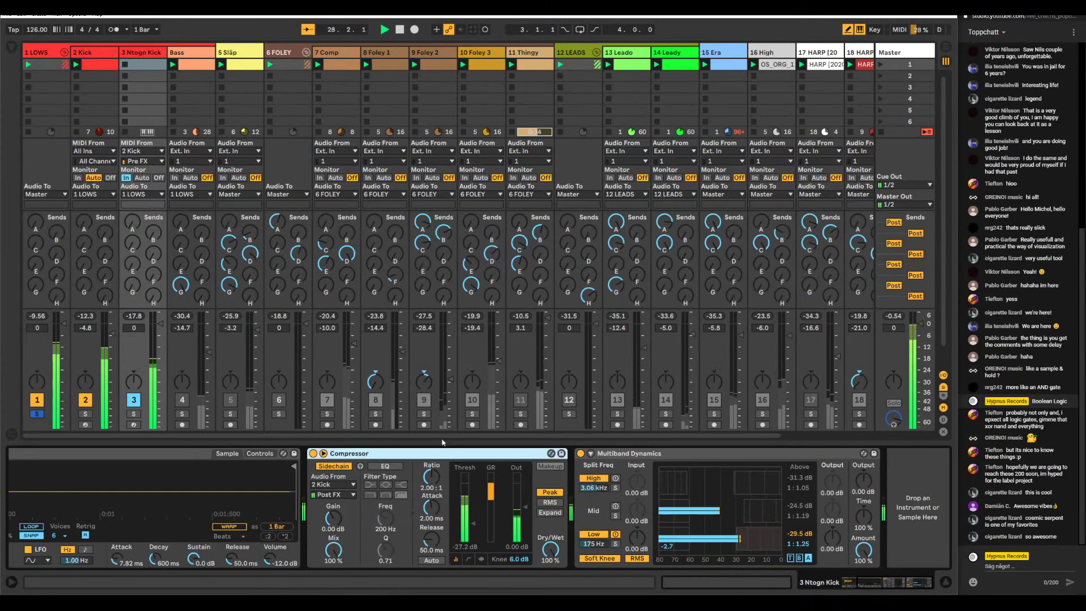
{"action": "left_click", "coordinate": [133, 413]}
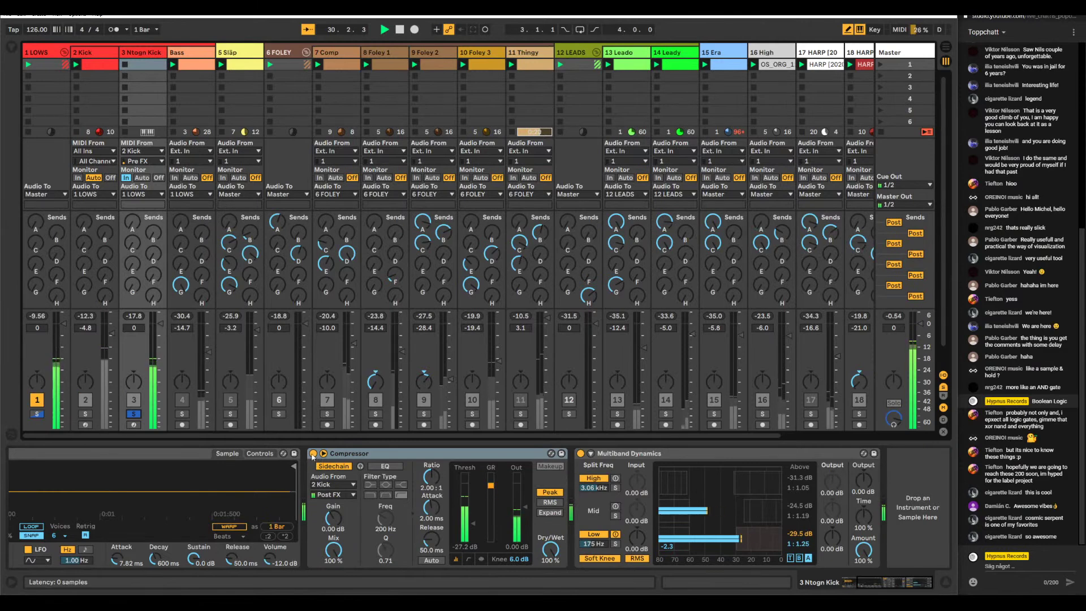
{"action": "left_click", "coordinate": [313, 453]}
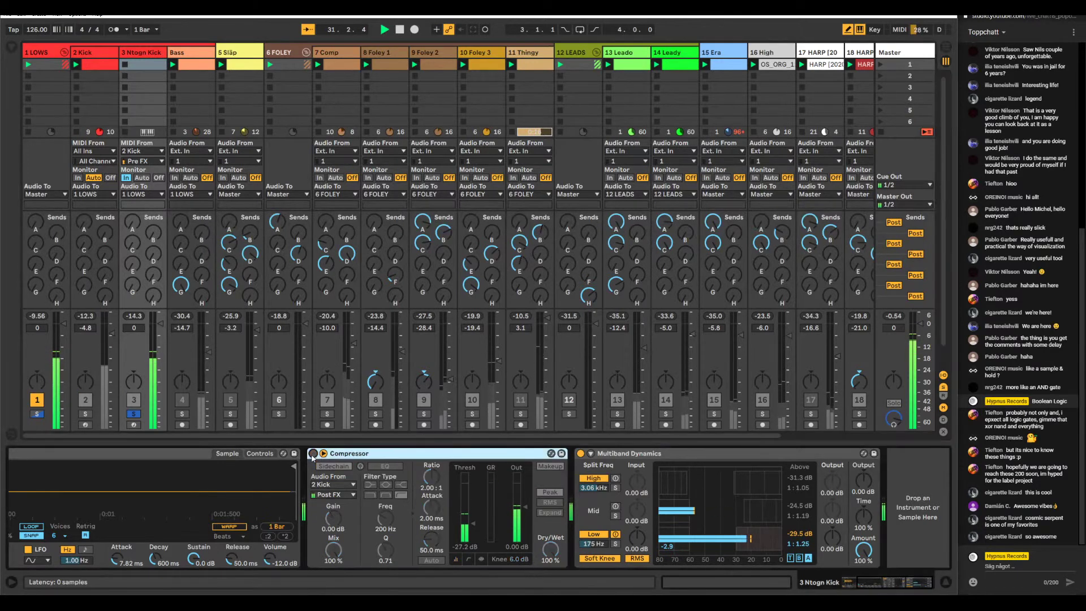
- Switch the Compressor on 3 Ntogn Kick back on, and compare the soloed 1 LOWS group with the soloed kick
{"action": "left_click", "coordinate": [312, 453]}
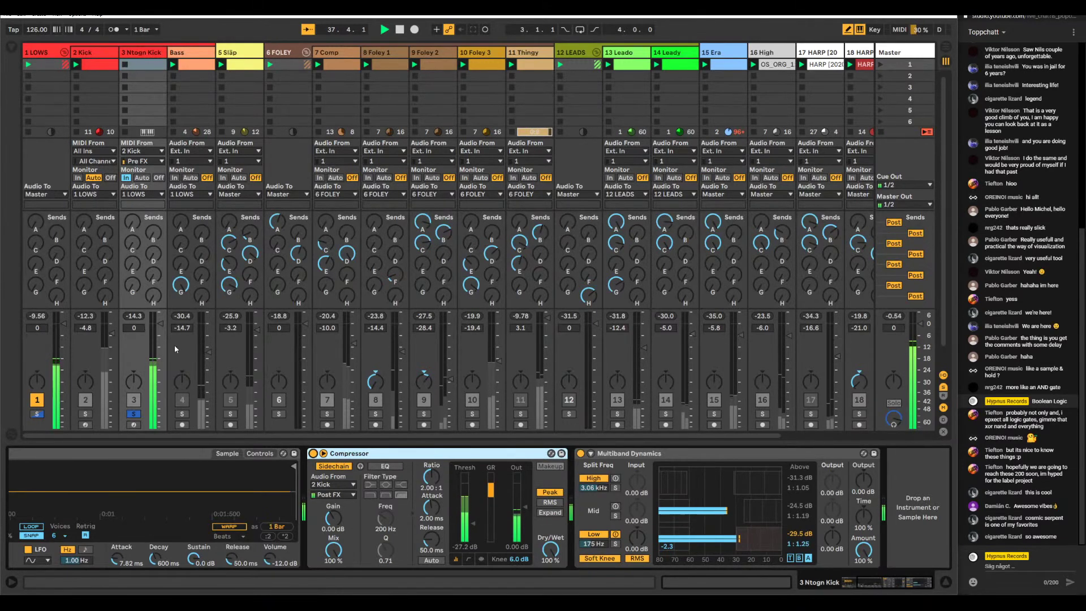
{"action": "left_click", "coordinate": [37, 414]}
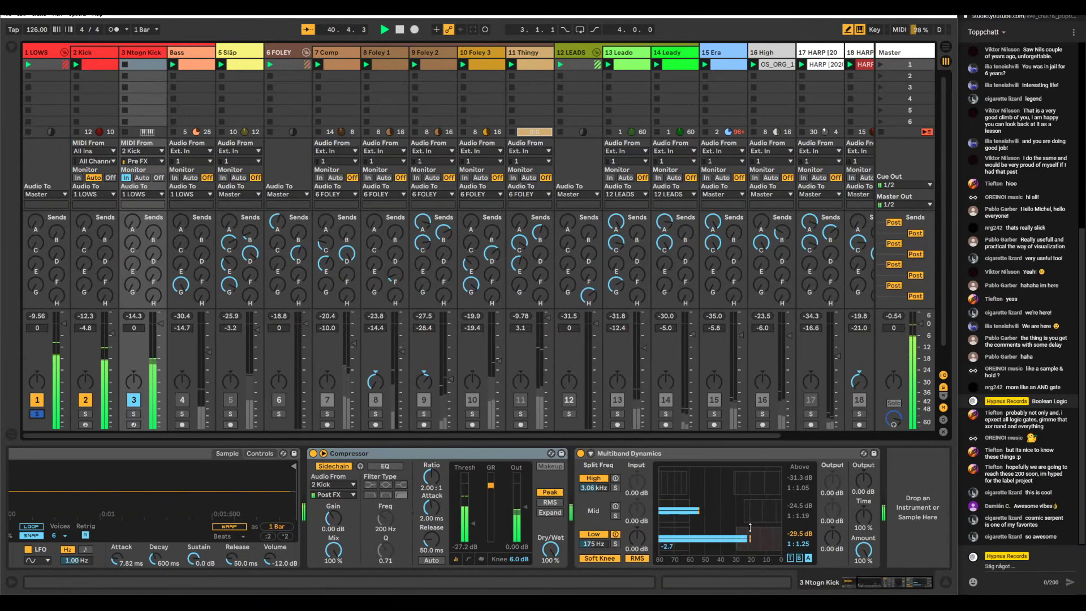
{"action": "left_click", "coordinate": [134, 415]}
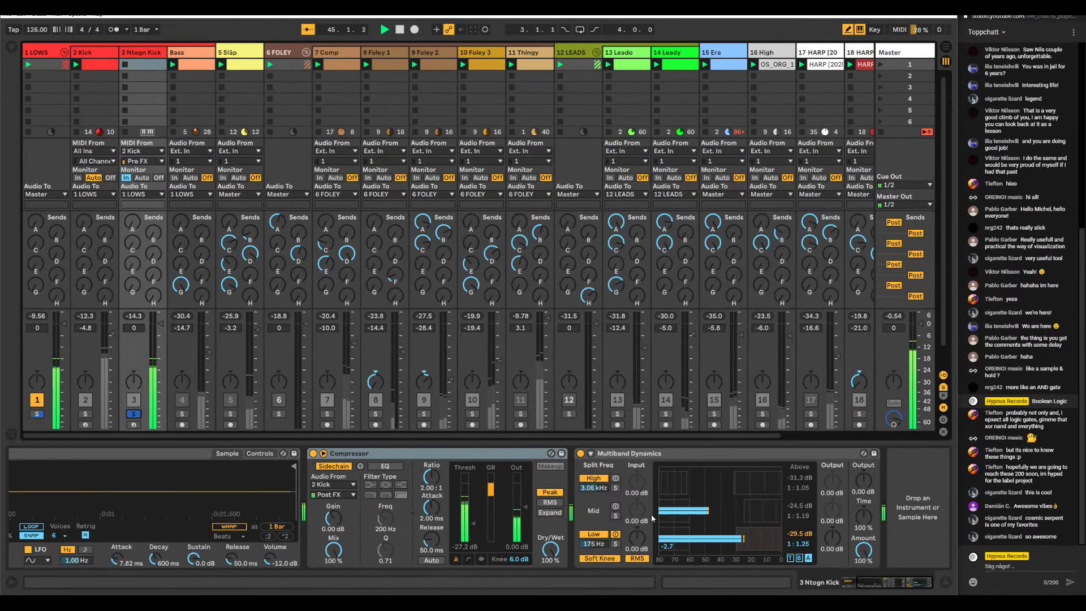
- Audition the low band of 3 Ntogn Kick's Multiband Dynamics in isolation, and take the track out of solo
{"action": "left_click", "coordinate": [616, 544]}
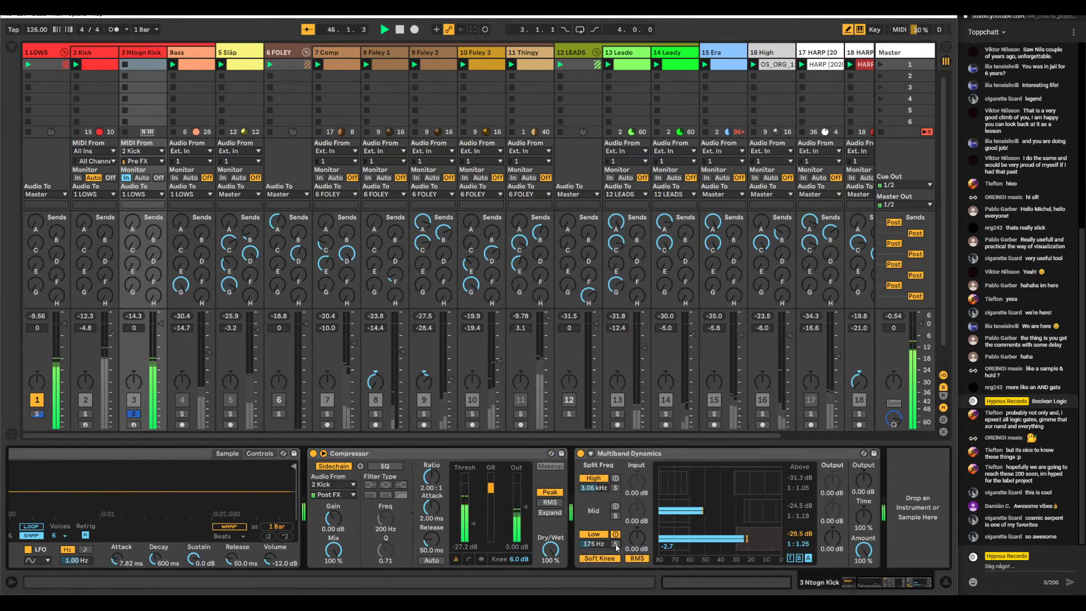
{"action": "left_click", "coordinate": [616, 545]}
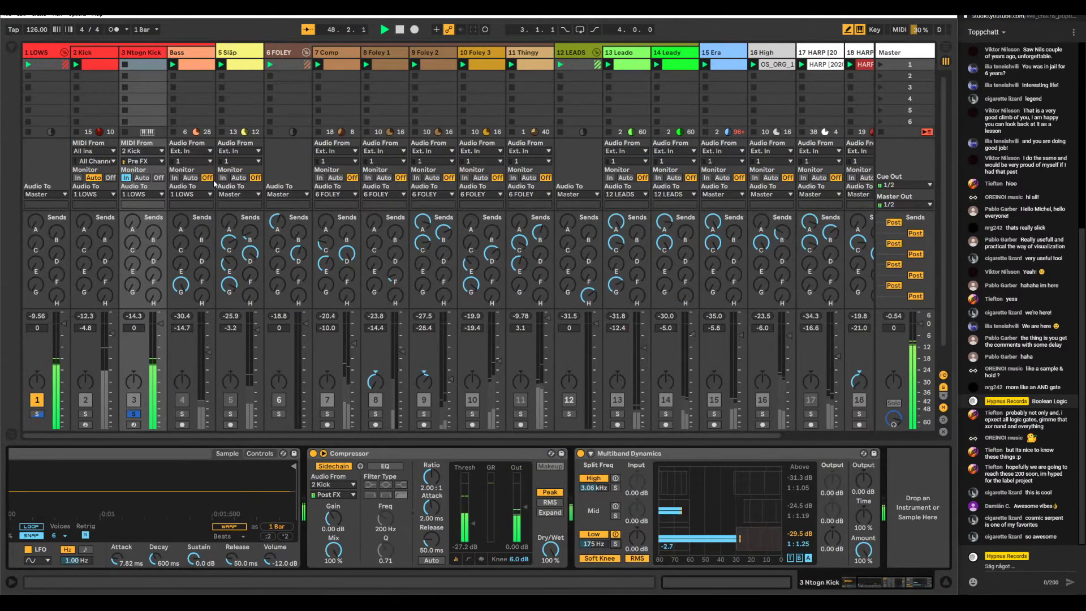
{"action": "left_click", "coordinate": [133, 414]}
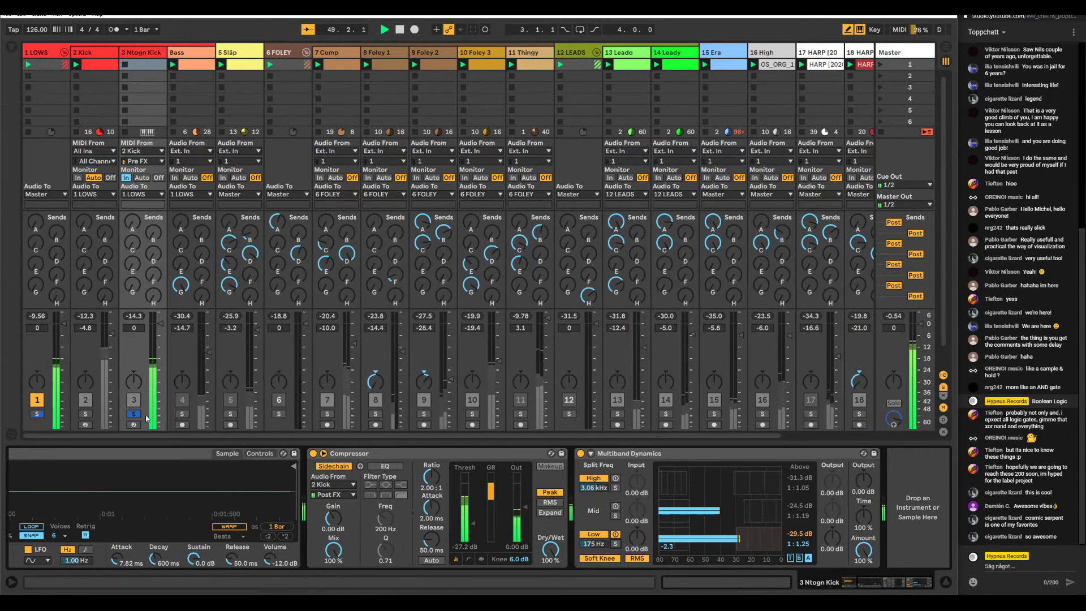
- Activate the Bass track, solo it, and audition it with its Glue Compressor switched off and on
{"action": "left_click", "coordinate": [183, 401]}
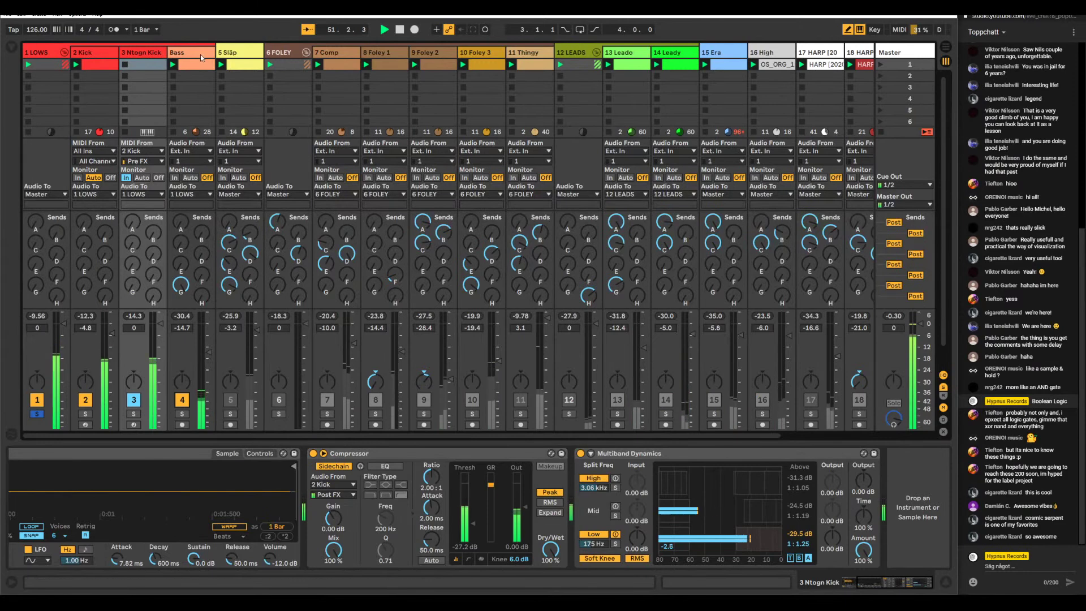
{"action": "scroll", "coordinate": [317, 532], "scroll_direction": "left", "scroll_amount": 10}
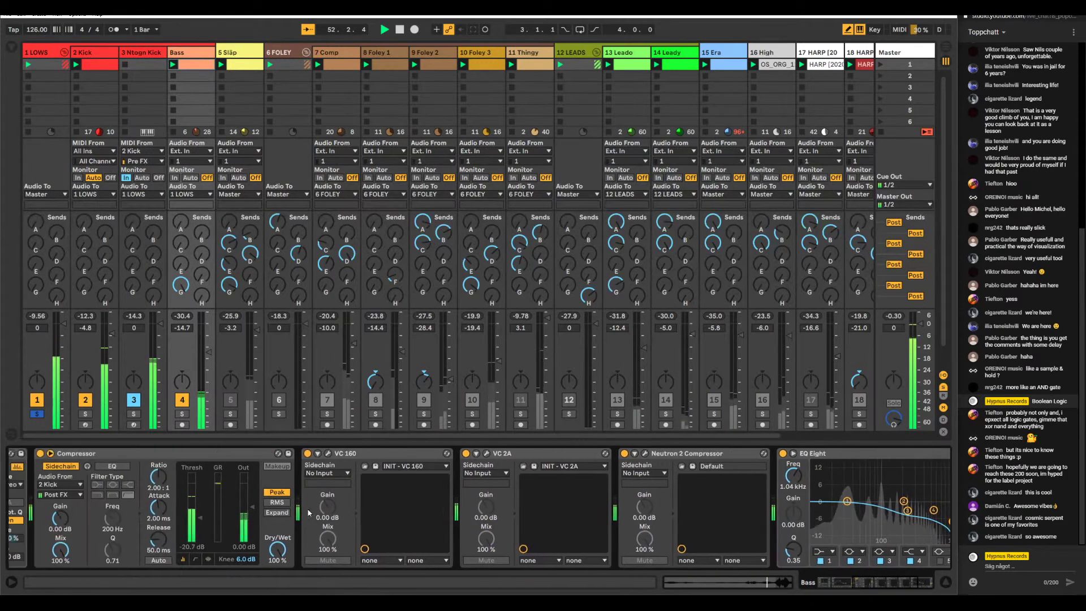
{"action": "scroll", "coordinate": [311, 509], "scroll_direction": "left", "scroll_amount": 5}
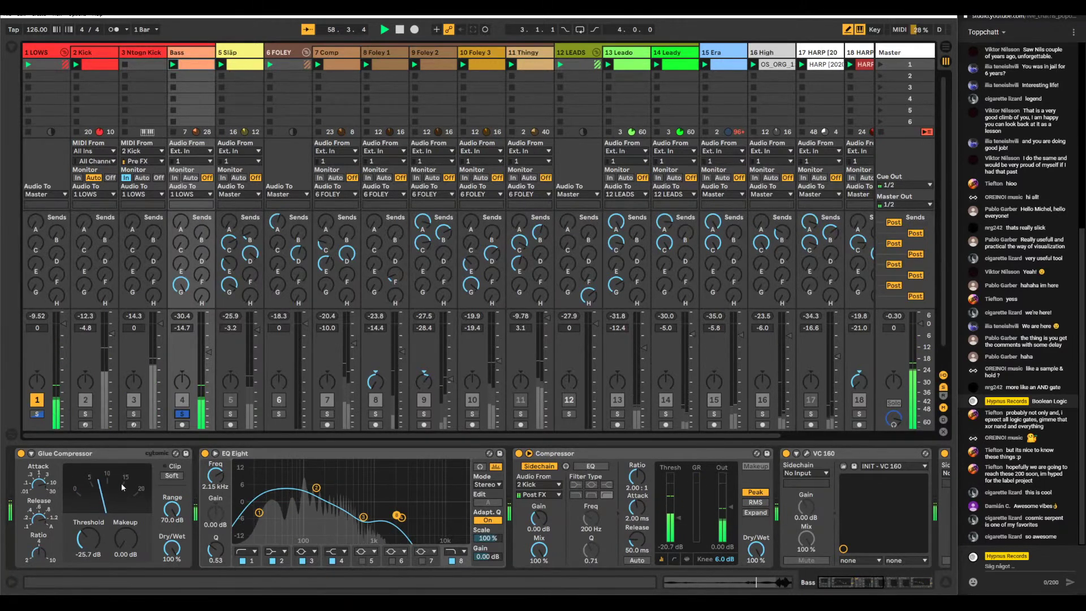
{"action": "left_click", "coordinate": [20, 453]}
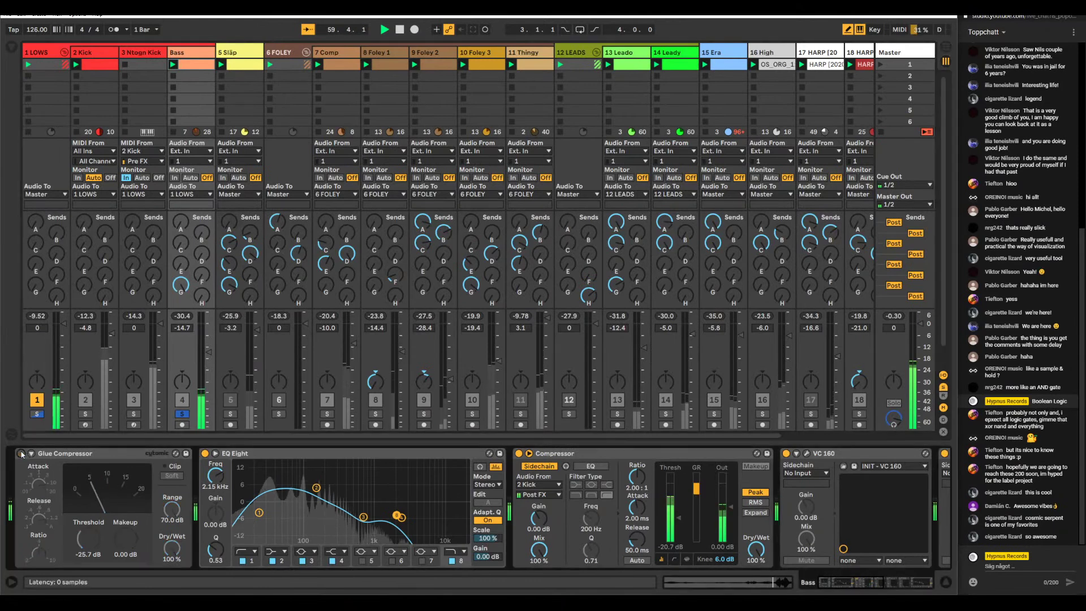
{"action": "left_click", "coordinate": [21, 453]}
- Examine the Bass track's device chain, and open the VC 160 plug-in window to watch its gain reduction
{"action": "scroll", "coordinate": [306, 487], "scroll_direction": "right", "scroll_amount": 2}
{"action": "scroll", "coordinate": [306, 488], "scroll_direction": "right", "scroll_amount": 10}
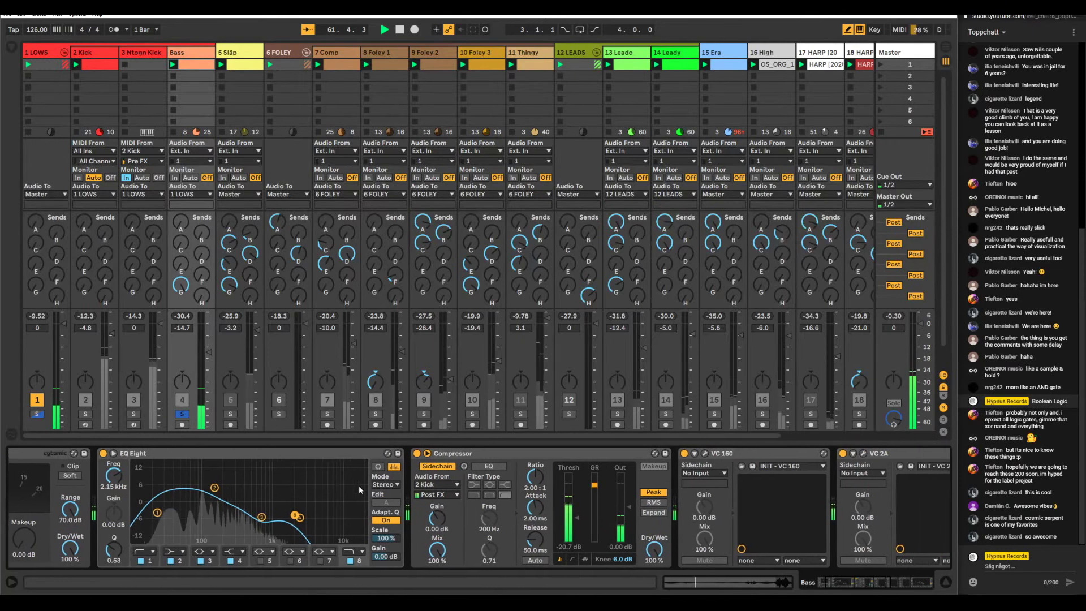
{"action": "scroll", "coordinate": [606, 513], "scroll_direction": "right", "scroll_amount": 1}
{"action": "scroll", "coordinate": [606, 507], "scroll_direction": "left", "scroll_amount": 2}
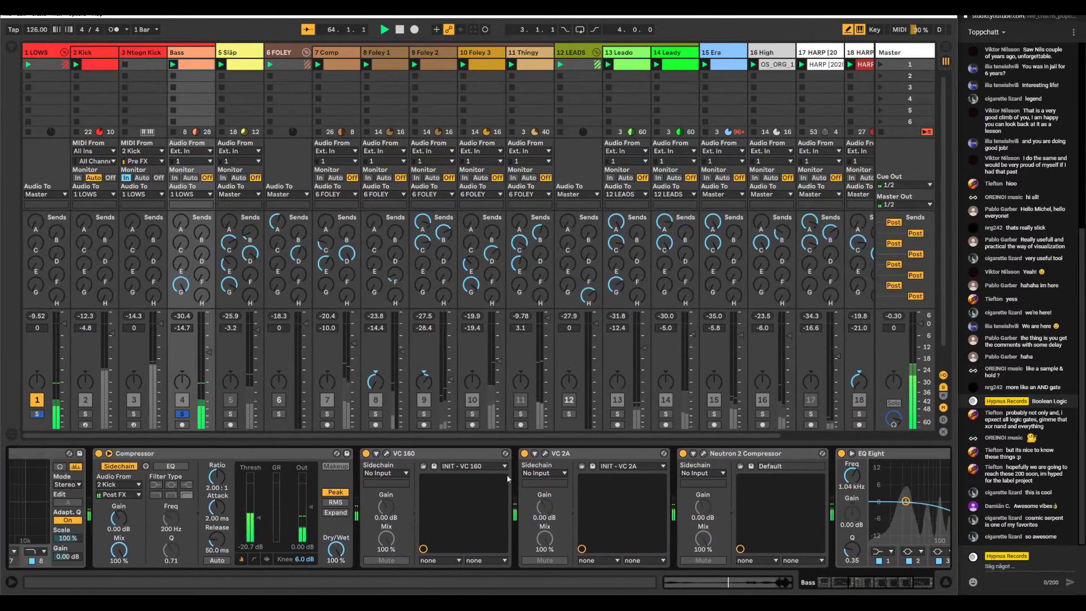
{"action": "left_click", "coordinate": [387, 453]}
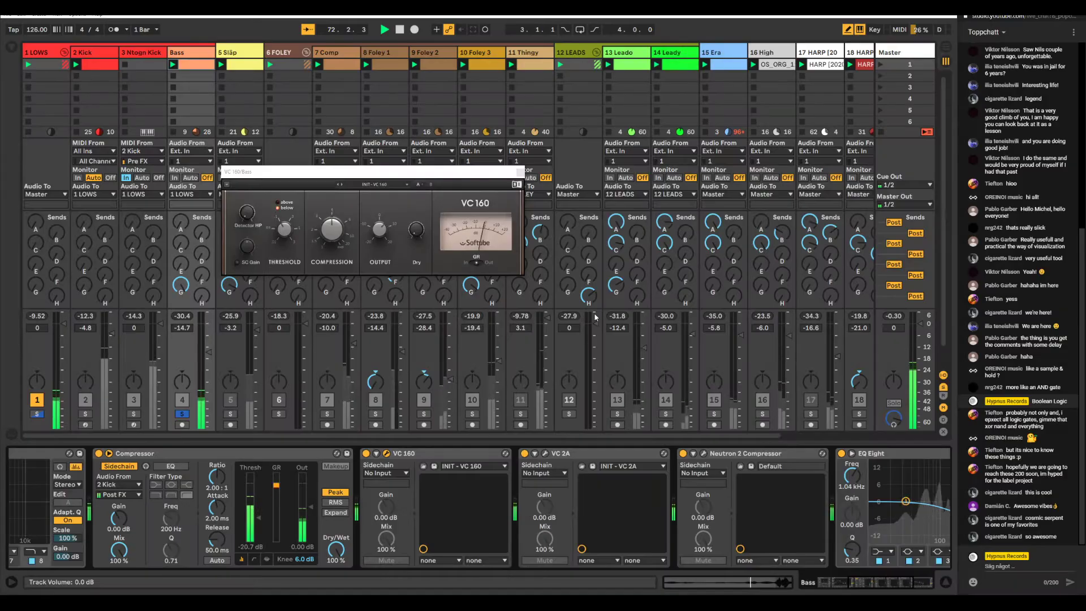
{"action": "left_click_drag", "start_coordinate": [373, 179], "coordinate": [413, 214]}
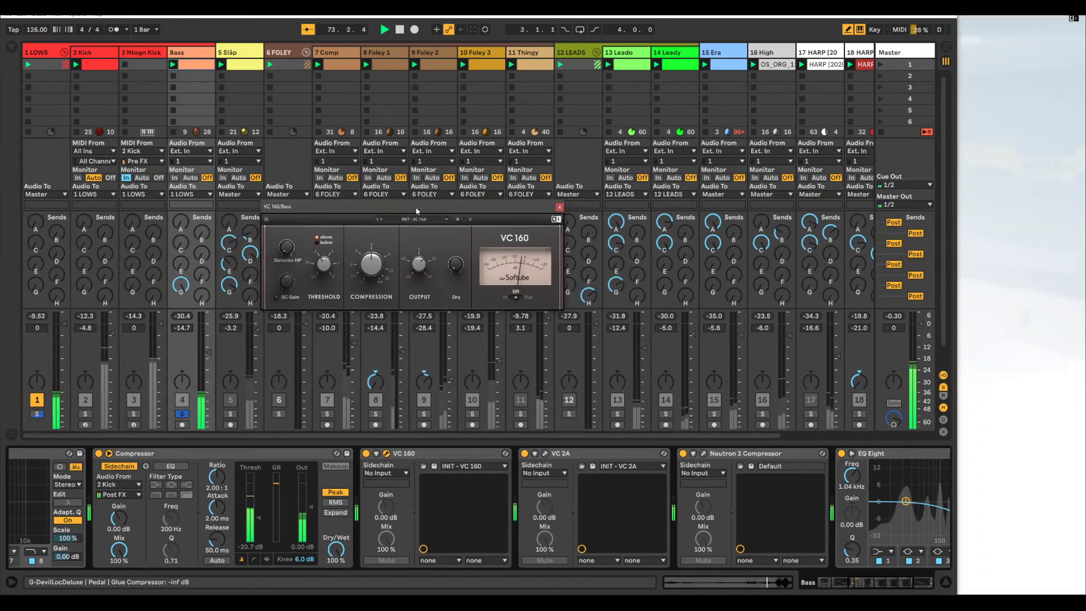
- Return from the Native Access login window to Ableton Live, and close the VC 160 plug-in window
{"action": "left_click", "coordinate": [979, 83]}
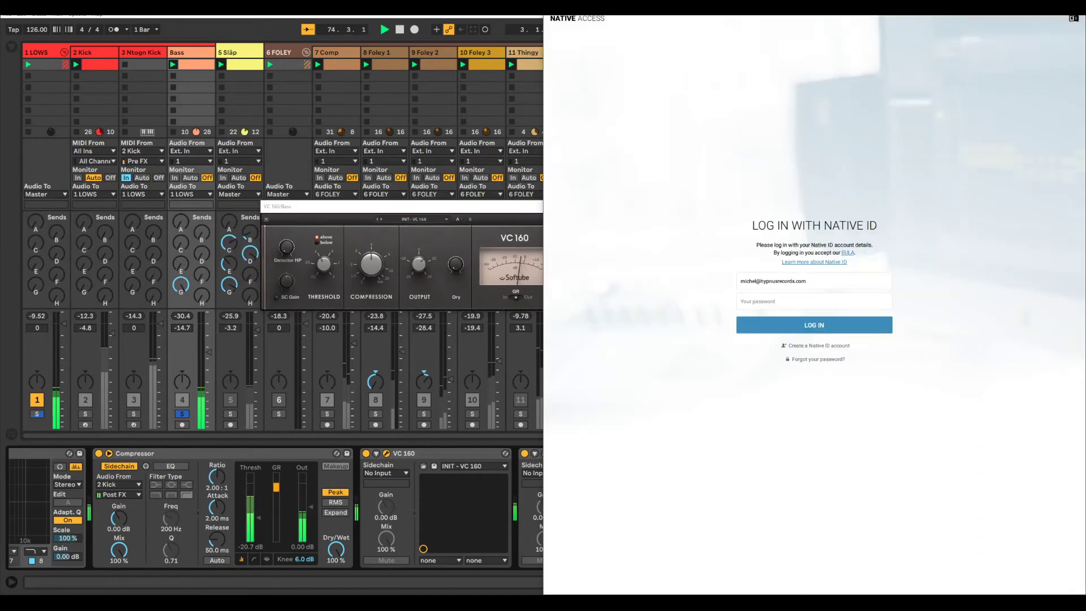
{"action": "key", "text": "alt+Tab"}
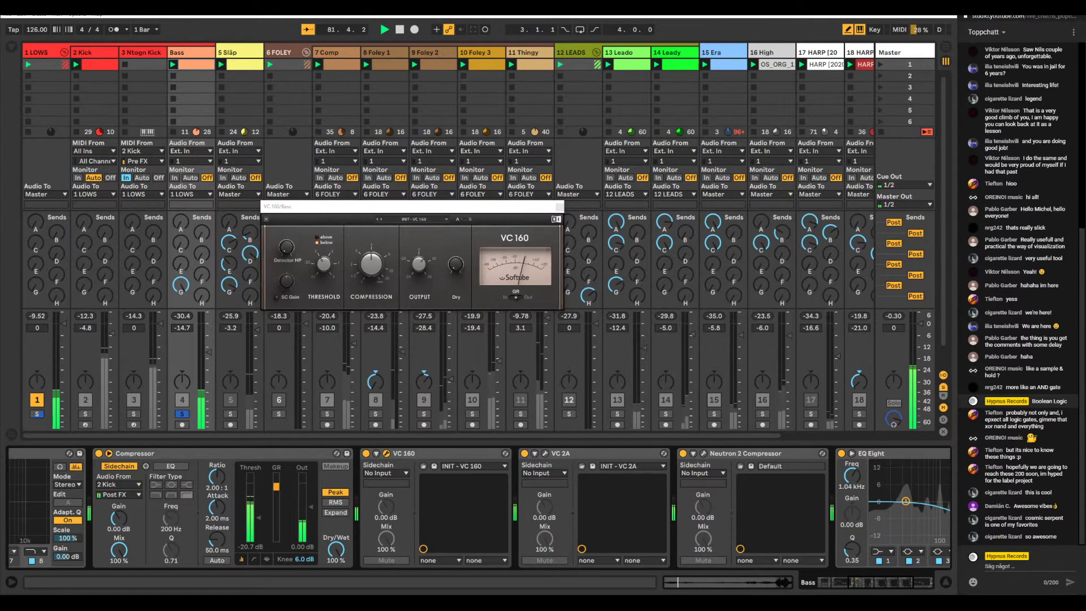
{"action": "left_click", "coordinate": [644, 484]}
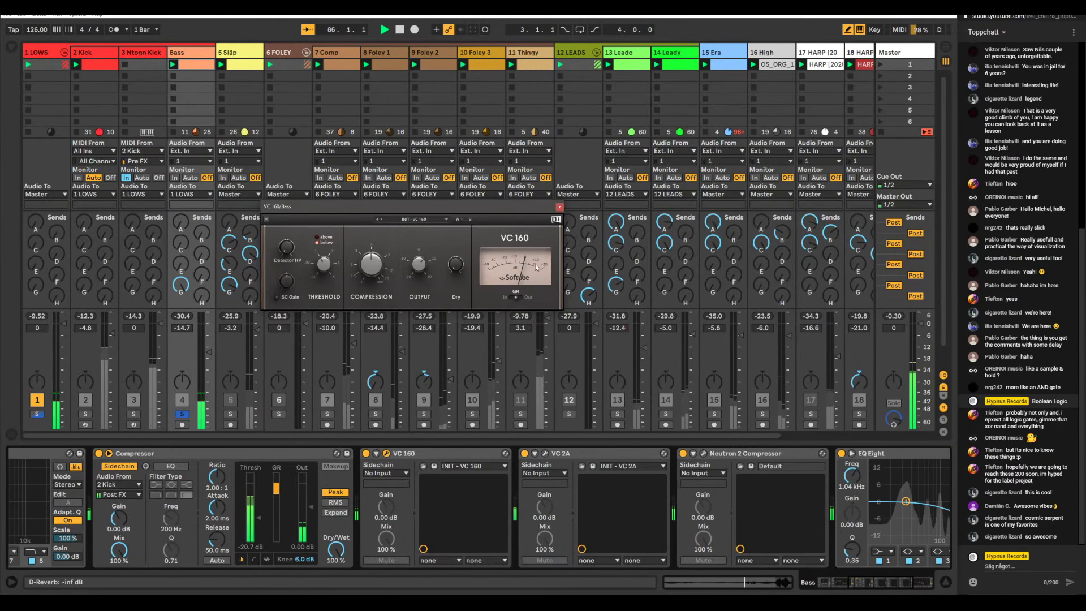
{"action": "left_click_drag", "start_coordinate": [379, 206], "coordinate": [433, 212]}
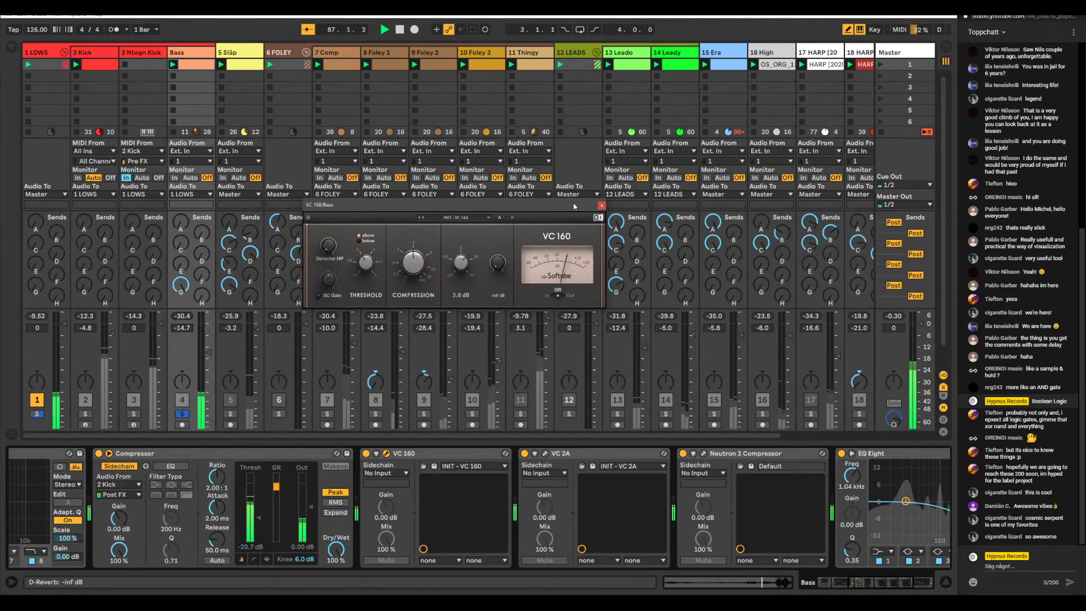
{"action": "left_click", "coordinate": [602, 205]}
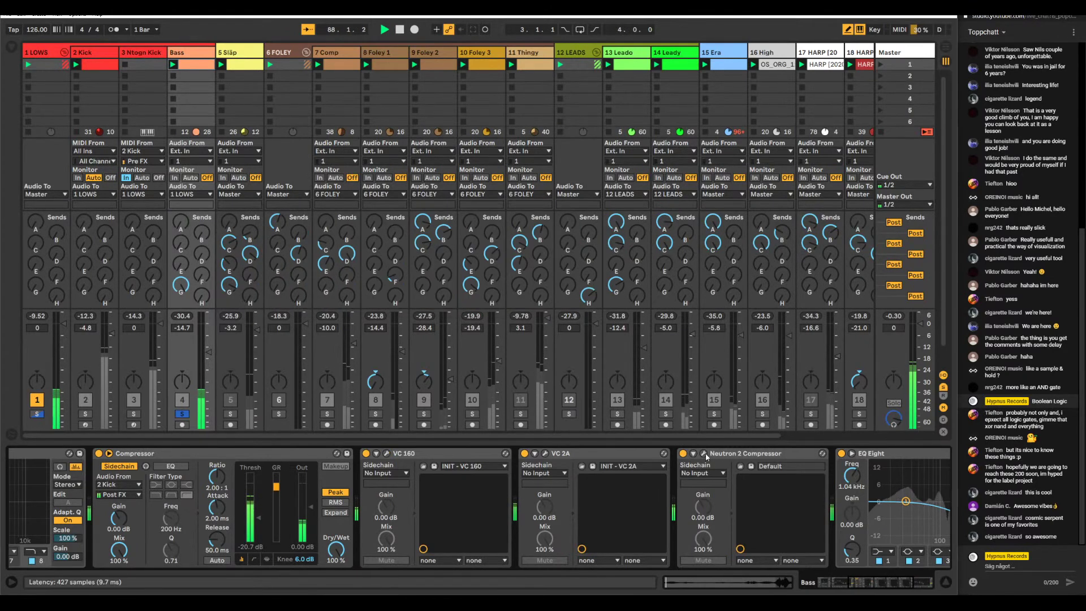
- Open the Bass track's Neutron 2 Compressor and VC 2A, examine their gain reduction, and close VC 2A
{"action": "left_click", "coordinate": [704, 454]}
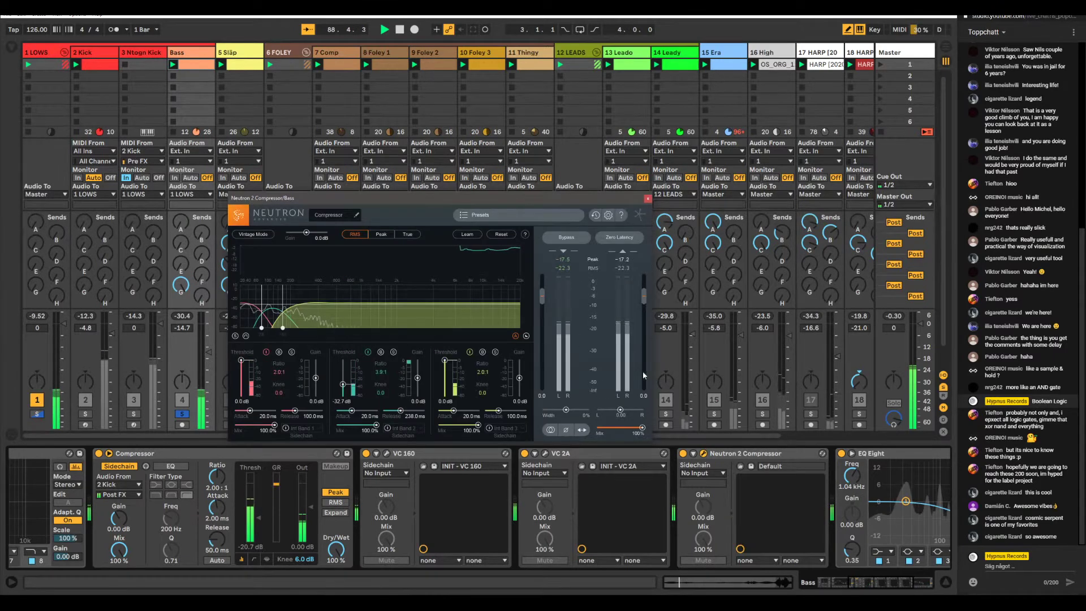
{"action": "left_click", "coordinate": [545, 453]}
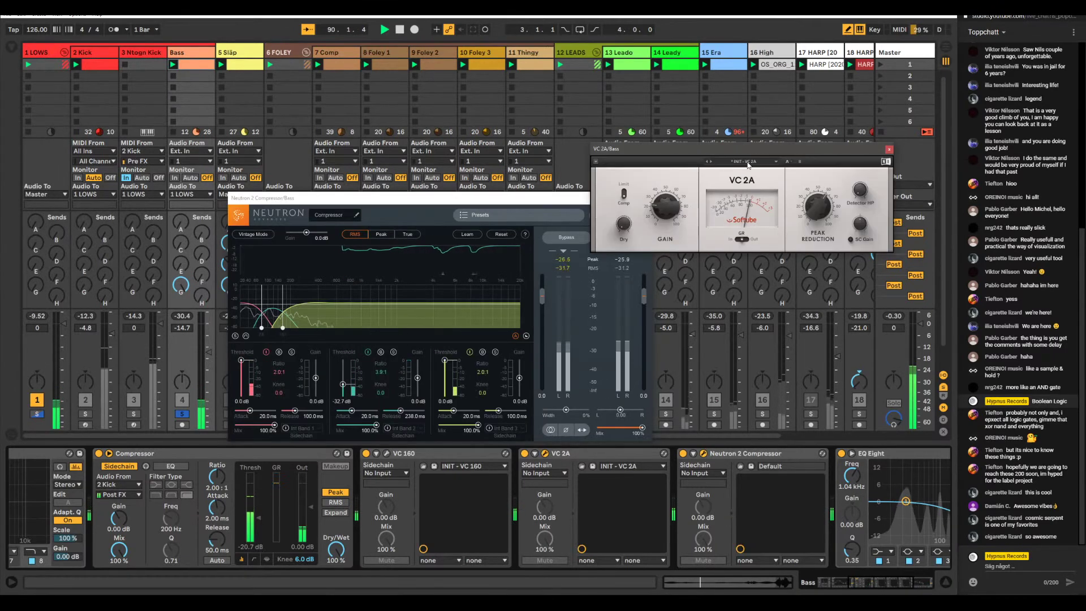
{"action": "left_click_drag", "start_coordinate": [753, 153], "coordinate": [510, 212]}
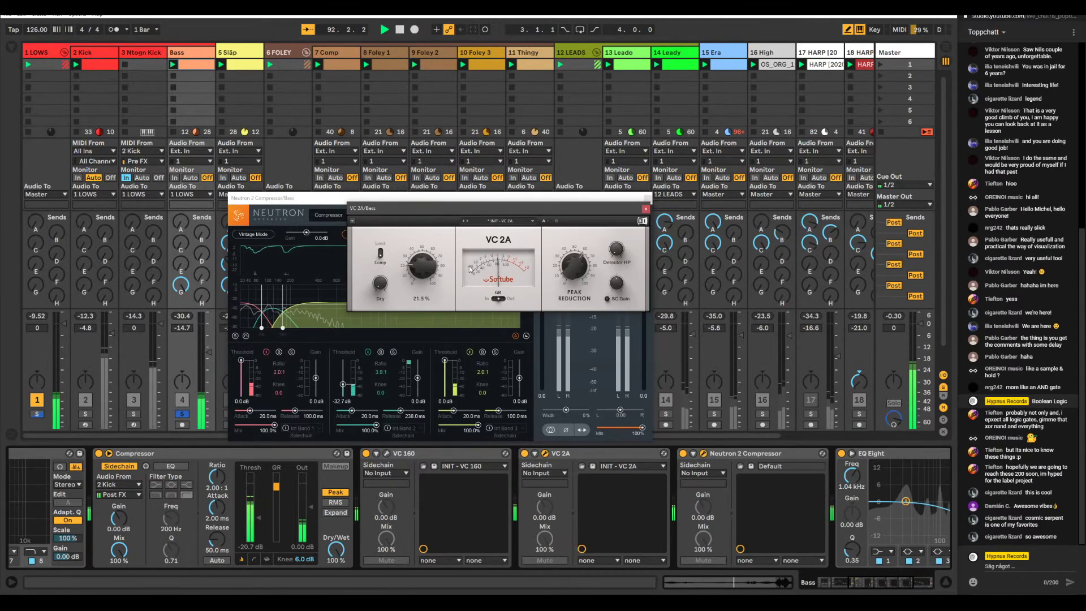
{"action": "left_click", "coordinate": [646, 209]}
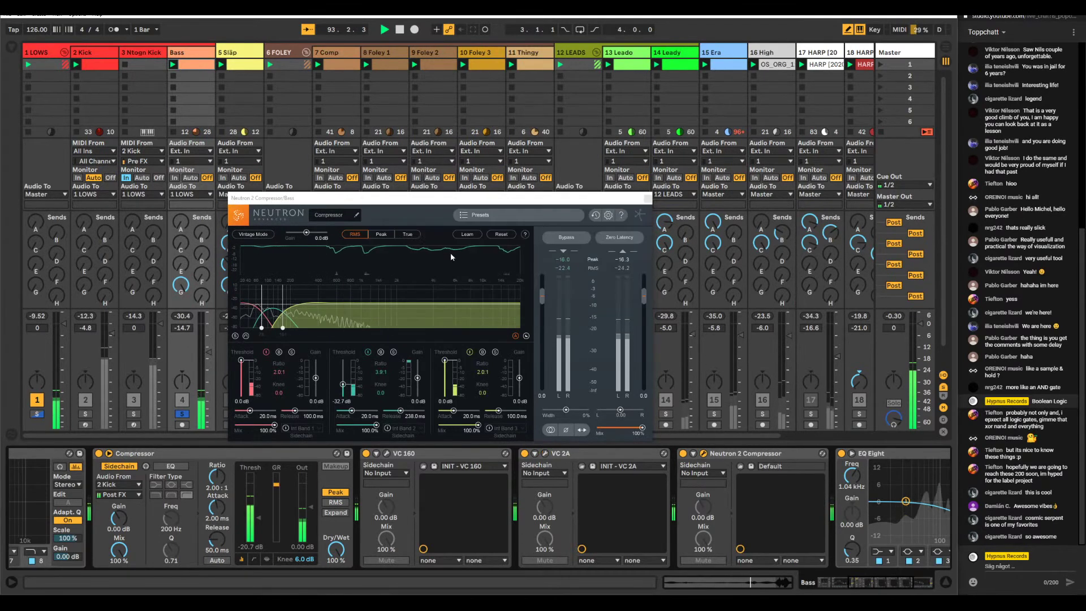
- Audition the middle band of Neutron 2 Compressor, unsolo the Bass track, and close the plug-in window
{"action": "left_click", "coordinate": [394, 353]}
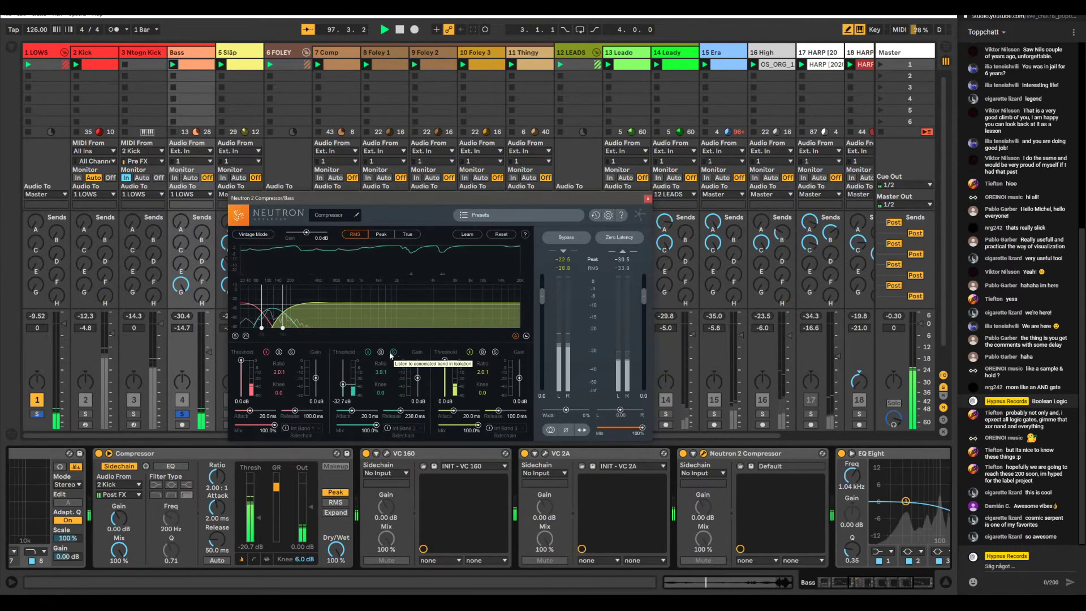
{"action": "left_click", "coordinate": [182, 415]}
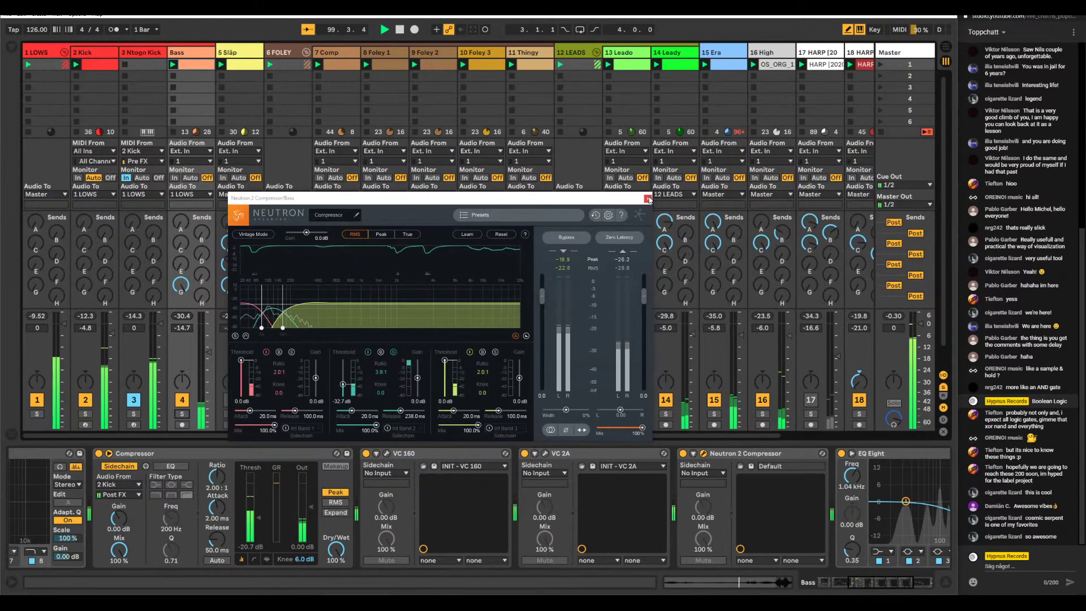
{"action": "left_click", "coordinate": [648, 198]}
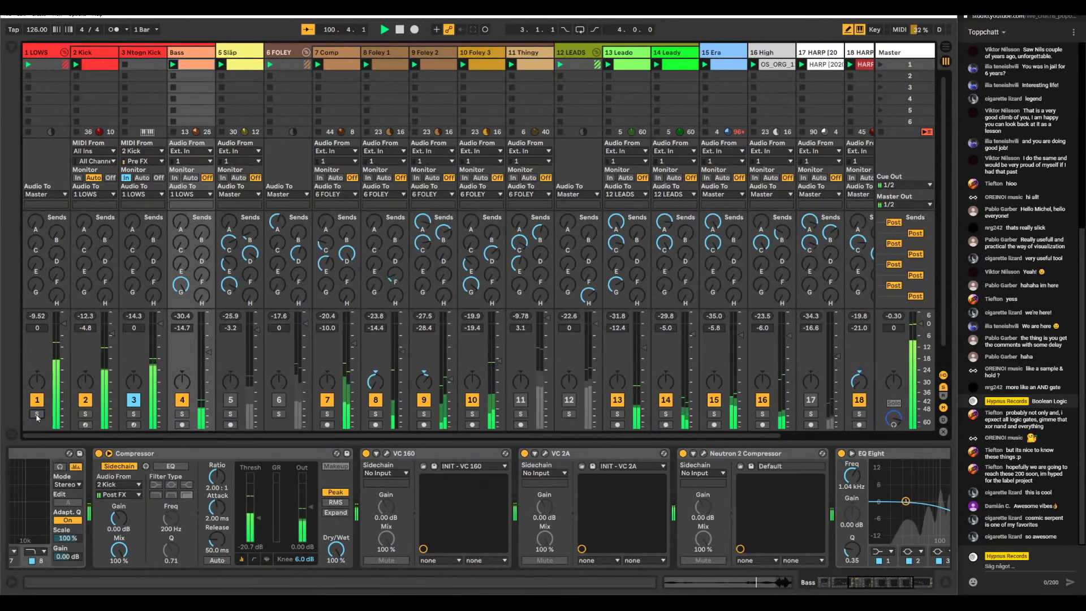
- Solo the 1 LOWS group and compare its sound with Multiband Dynamics switched off and on
{"action": "left_click", "coordinate": [37, 414]}
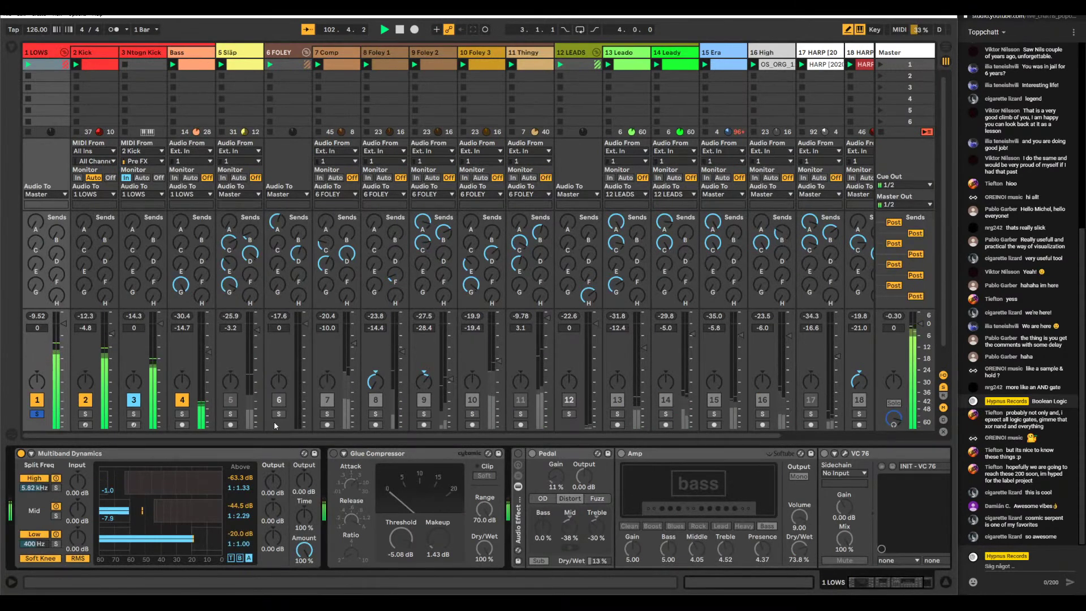
{"action": "left_click", "coordinate": [21, 453]}
{"action": "left_click", "coordinate": [21, 453]}
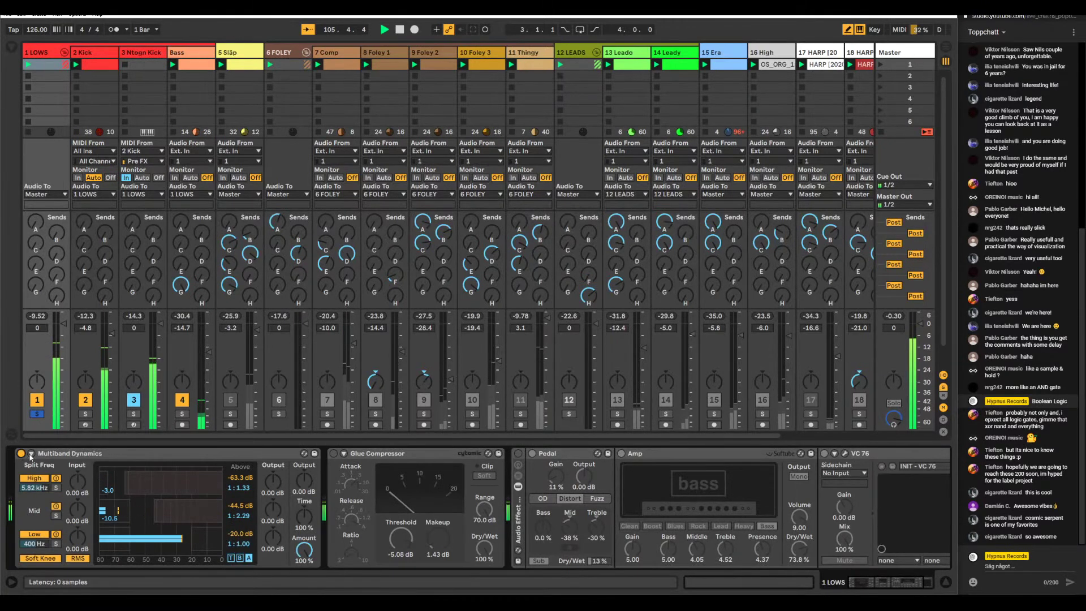
- Compare 1 LOWS with its Glue Compressor repeatedly bypassed and enabled, and leave the compressor switched on
{"action": "left_click", "coordinate": [334, 455]}
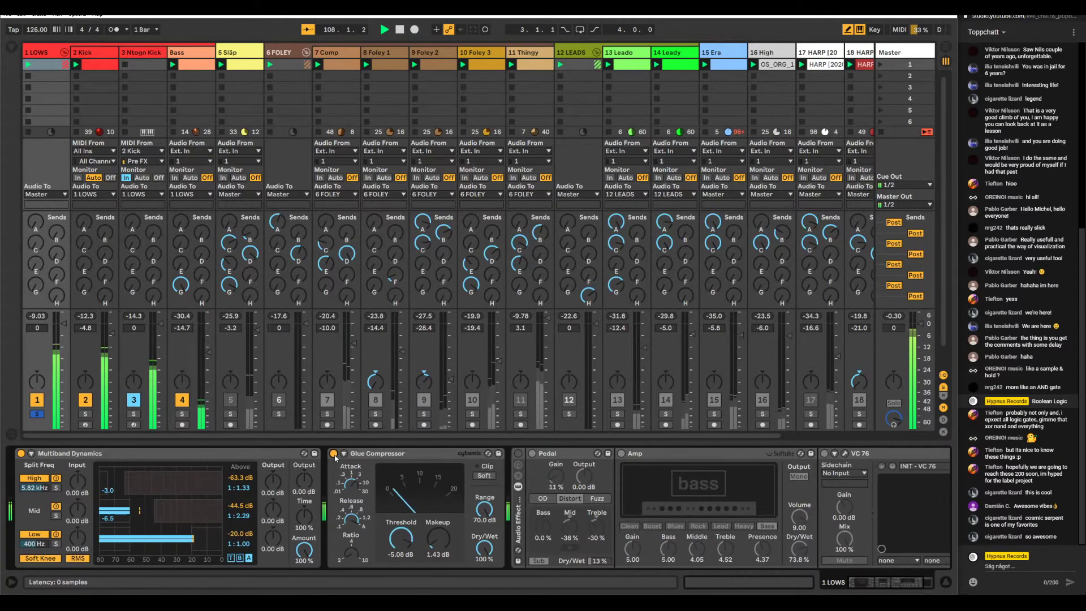
{"action": "left_click", "coordinate": [334, 455]}
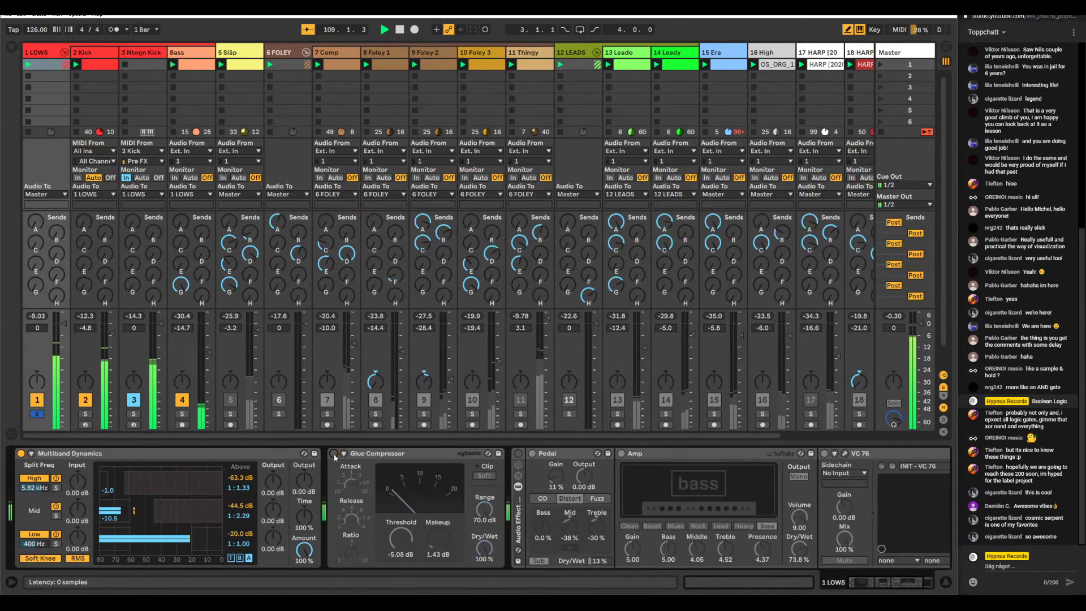
{"action": "left_click", "coordinate": [334, 454]}
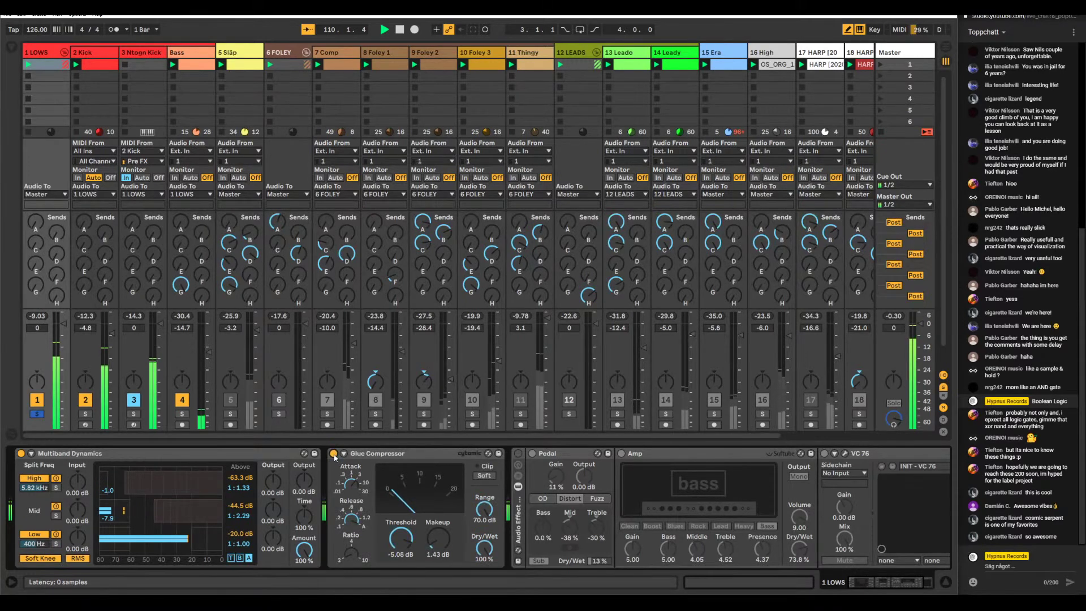
{"action": "left_click", "coordinate": [334, 455]}
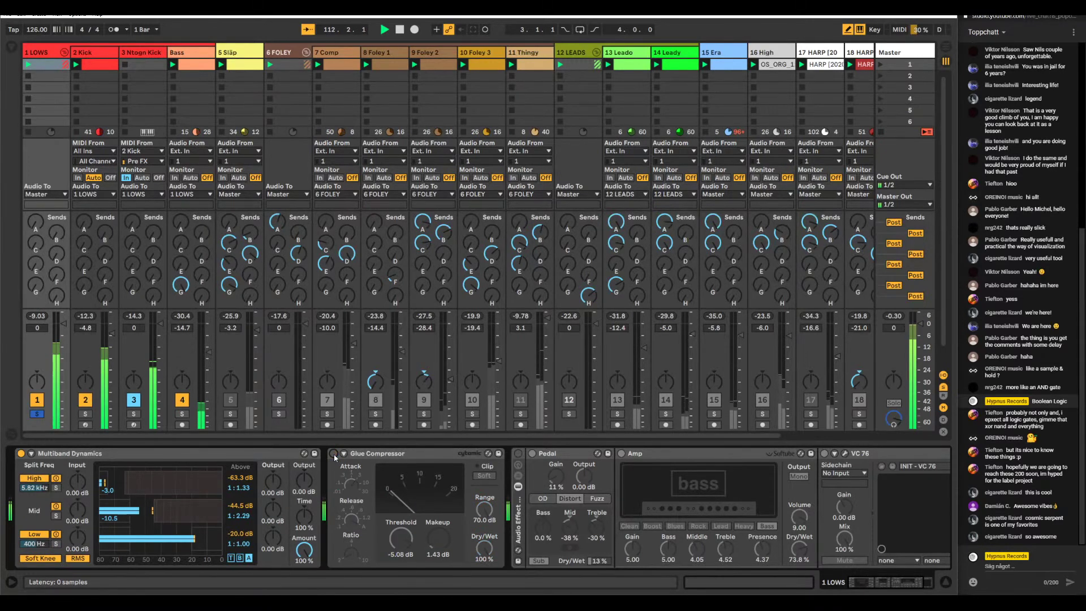
{"action": "left_click", "coordinate": [333, 454]}
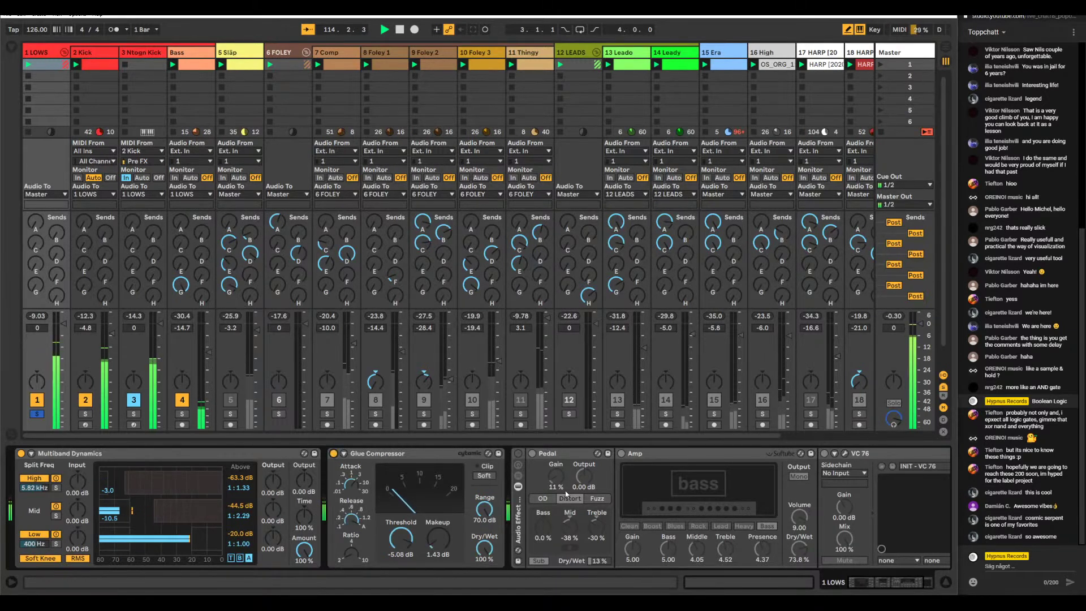
- Switch on the Audio Effect Rack containing the Pedal on the 1 LOWS group
{"action": "scroll", "coordinate": [599, 498], "scroll_direction": "right", "scroll_amount": 5}
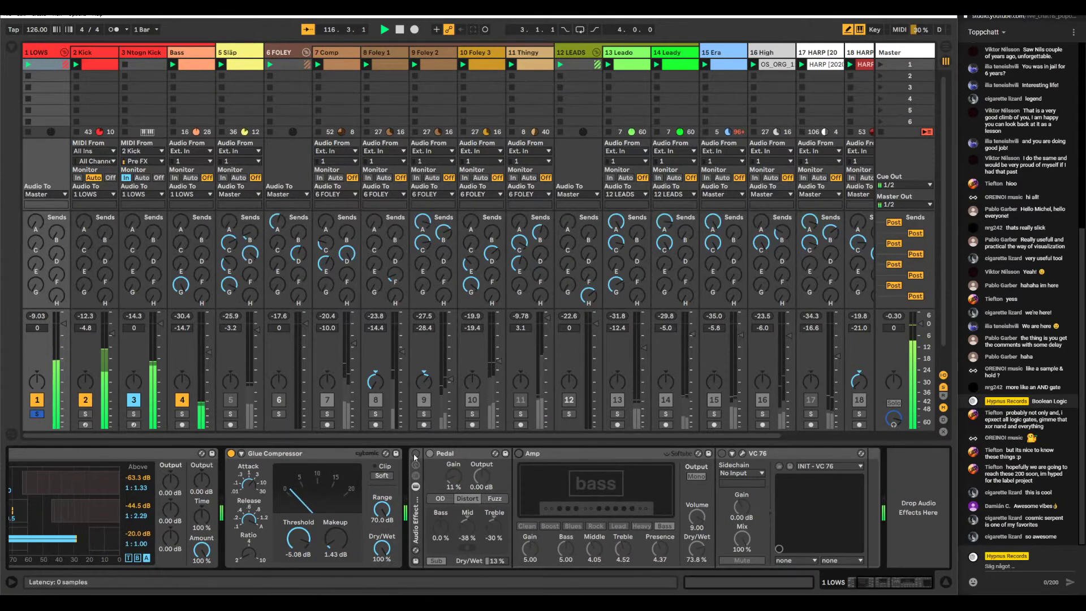
{"action": "left_click", "coordinate": [416, 453]}
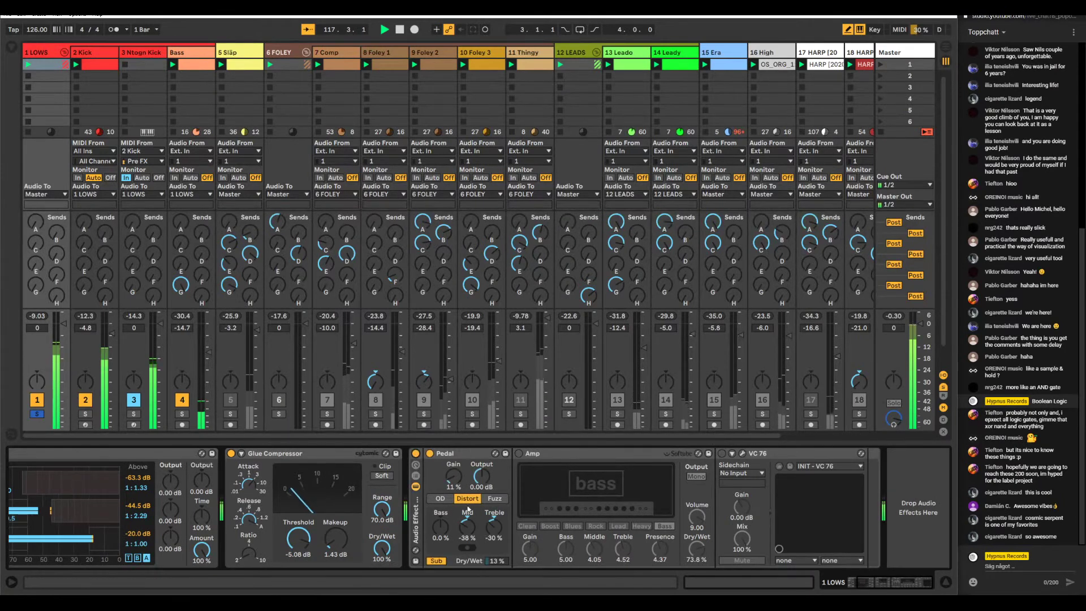
- Switch on the Amp and VC 76 devices inside the Audio Effect Rack on the 1 LOWS group
{"action": "left_click", "coordinate": [518, 454]}
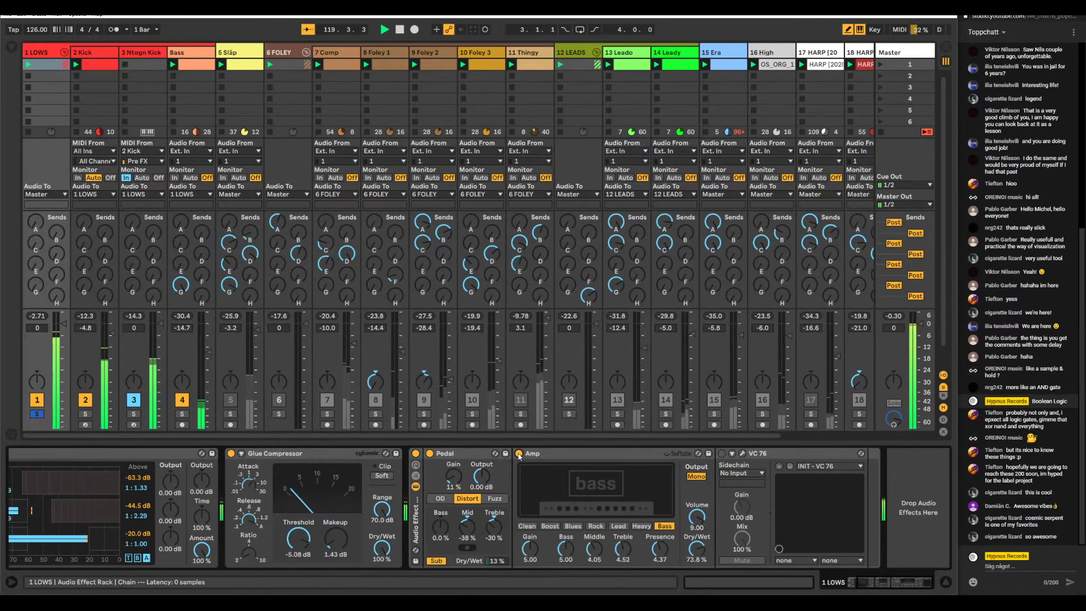
{"action": "left_click", "coordinate": [722, 453]}
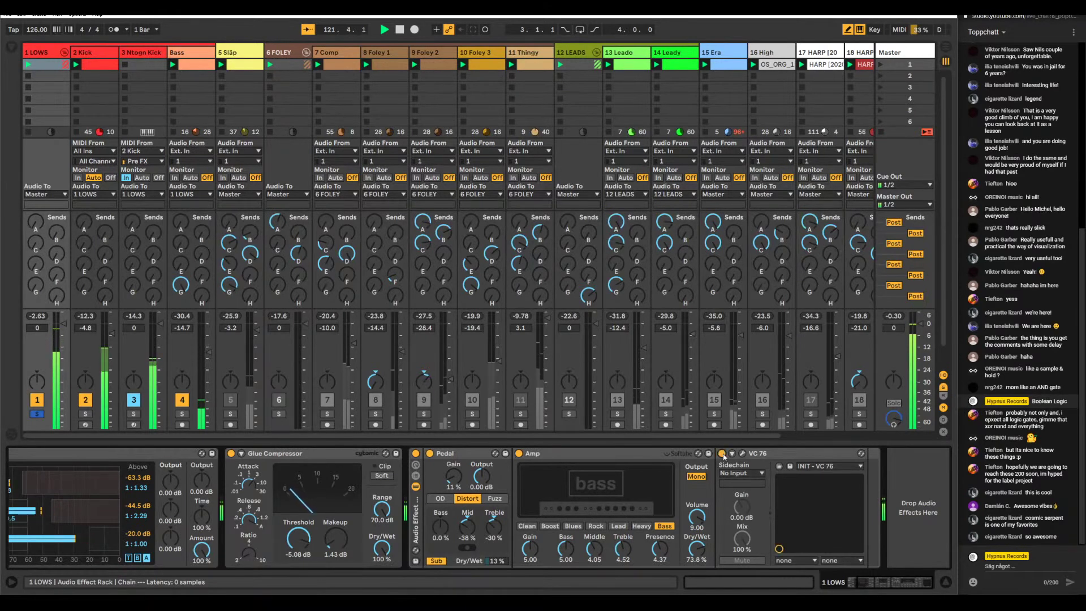
- Compare 1 LOWS with its Audio Effect Rack bypassed and enabled, unsoloing the group to judge it in the full mix
{"action": "left_click", "coordinate": [415, 454]}
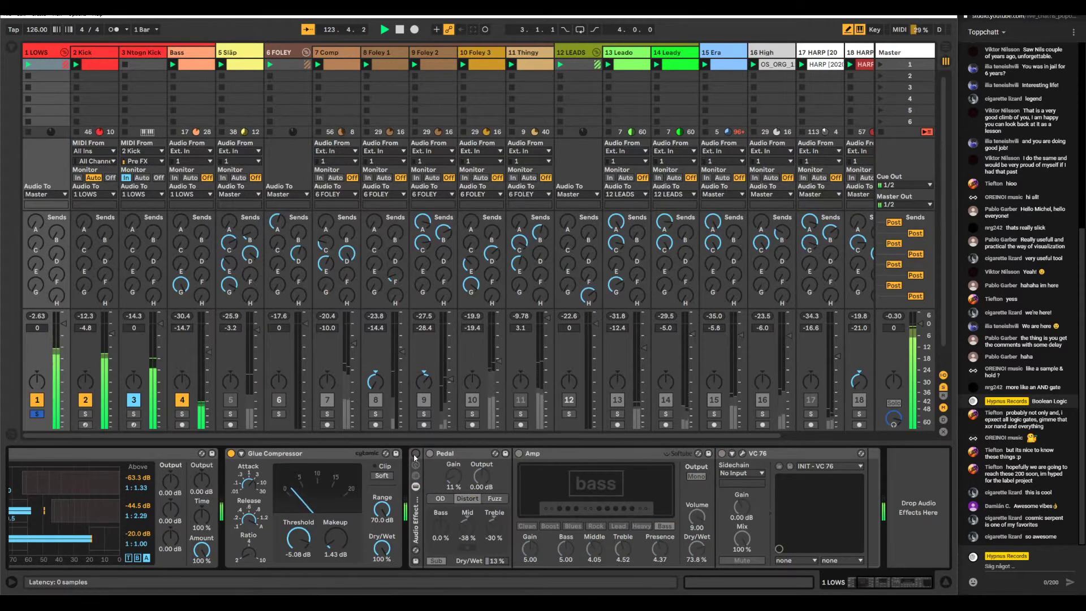
{"action": "left_click", "coordinate": [415, 453]}
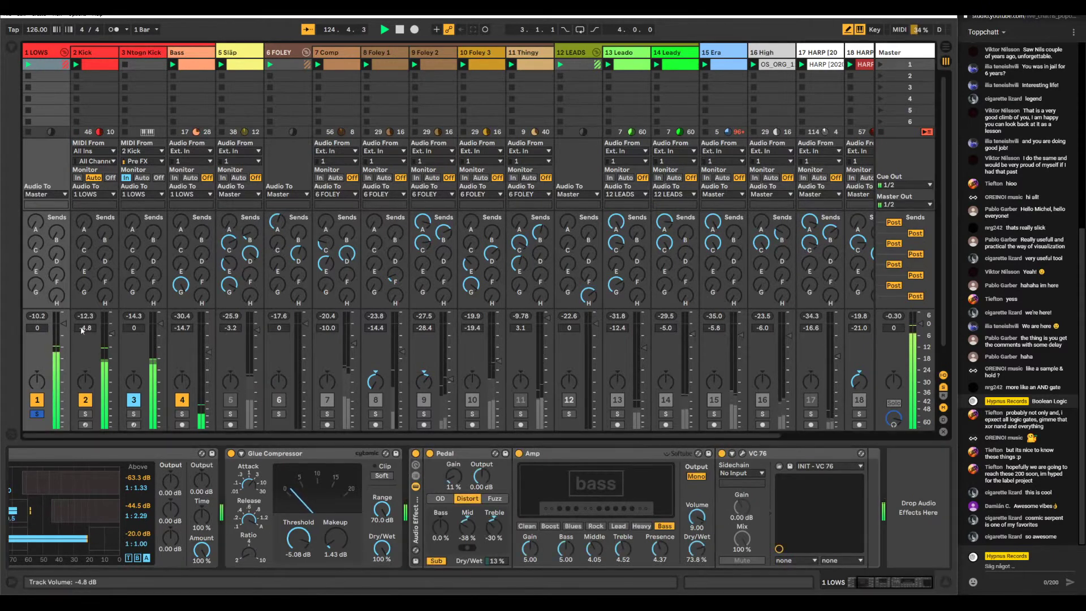
{"action": "left_click", "coordinate": [416, 454]}
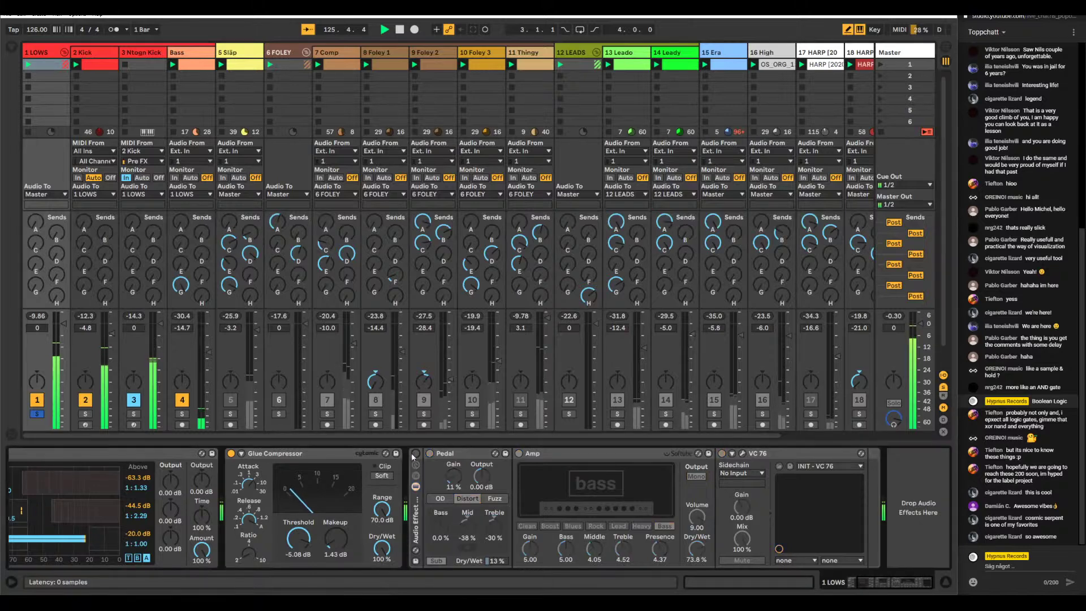
{"action": "left_click", "coordinate": [415, 454]}
{"action": "left_click", "coordinate": [37, 415]}
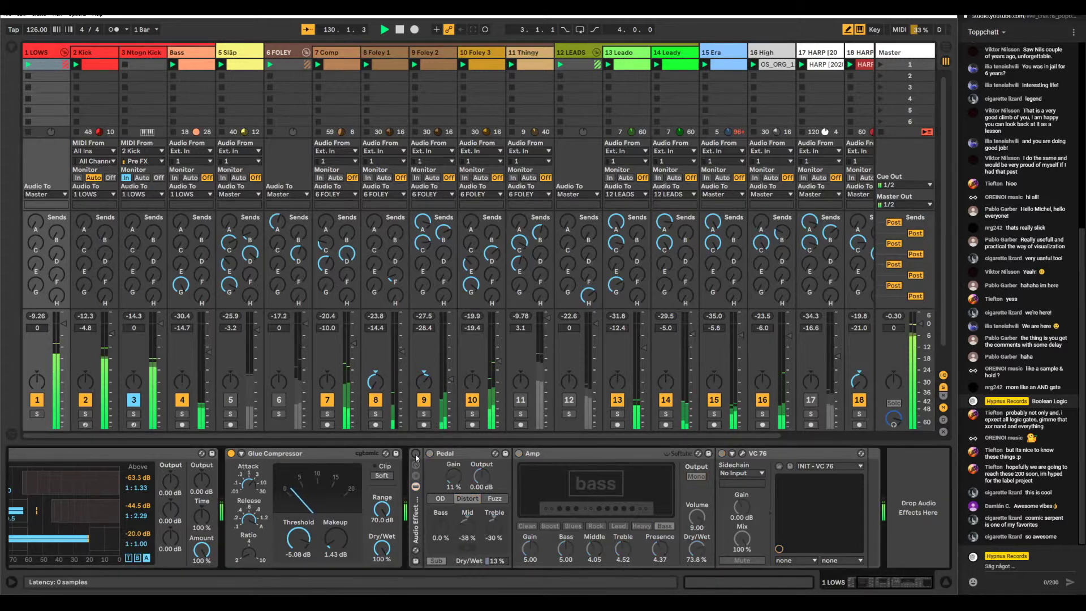
{"action": "left_click", "coordinate": [460, 467]}
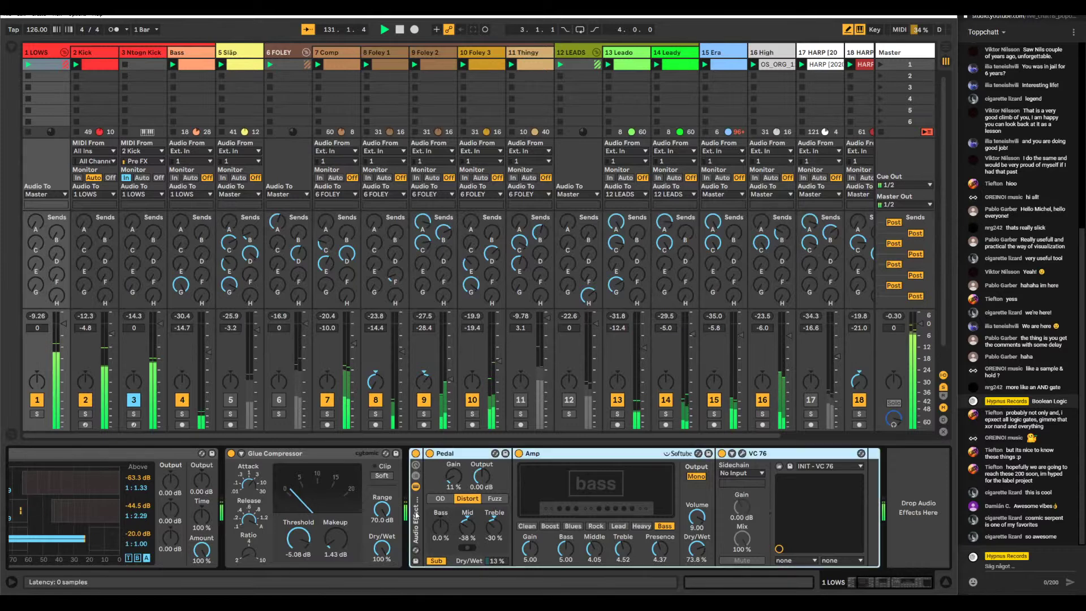
- Compare the full mix with all 1 LOWS devices switched off and on together, from Multiband Dynamics to the rack, and leave them on
{"action": "scroll", "coordinate": [346, 498], "scroll_direction": "left", "scroll_amount": 3}
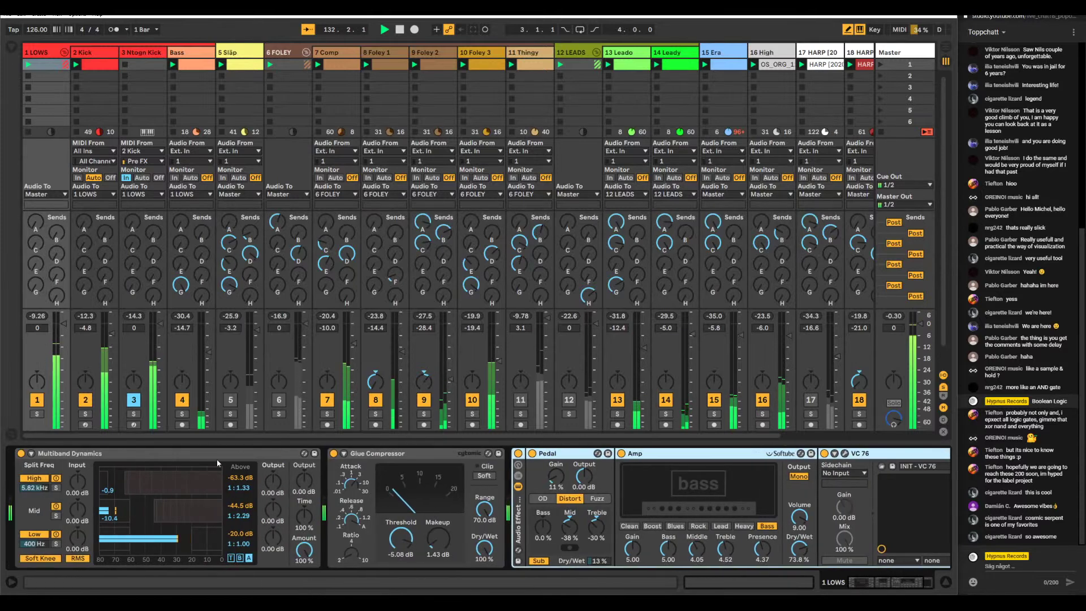
{"action": "left_click", "coordinate": [306, 454]}
{"action": "key", "text": "0"}
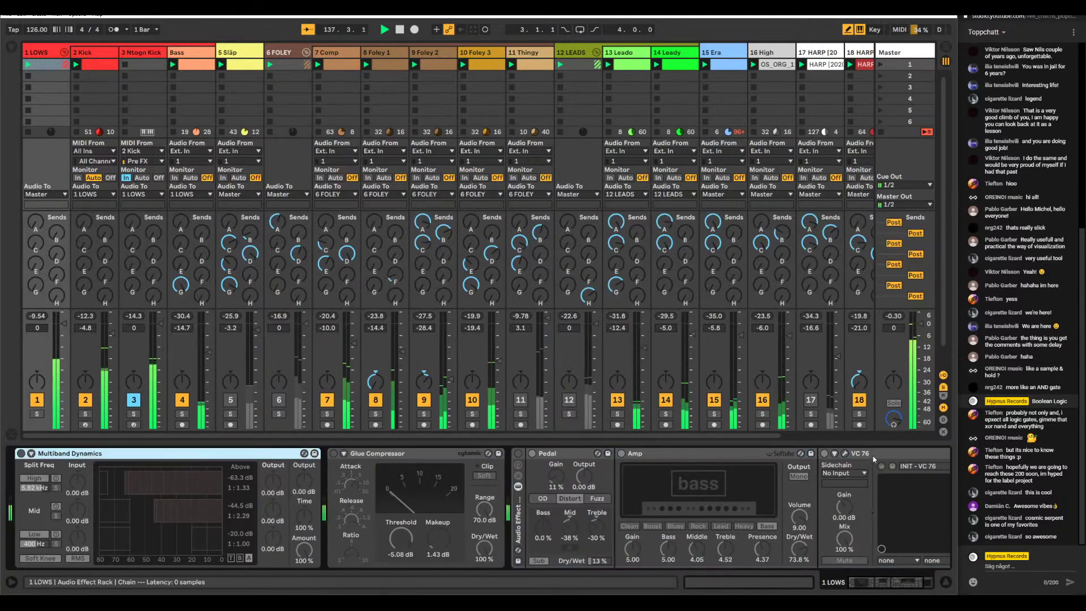
{"action": "left_click", "coordinate": [915, 458]}
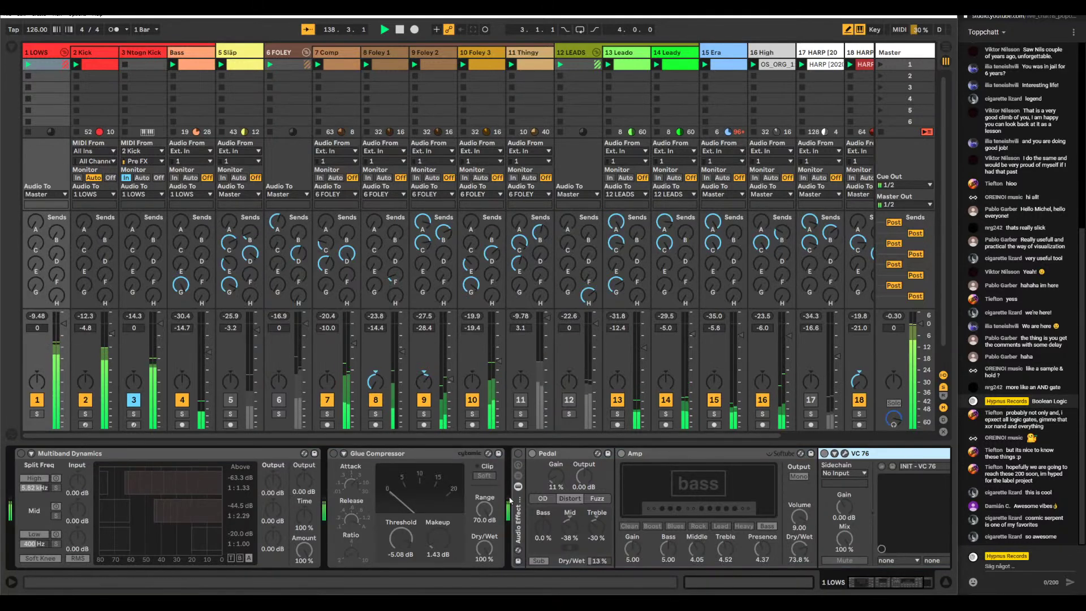
{"action": "left_click", "coordinate": [518, 453]}
{"action": "left_click", "coordinate": [229, 457]}
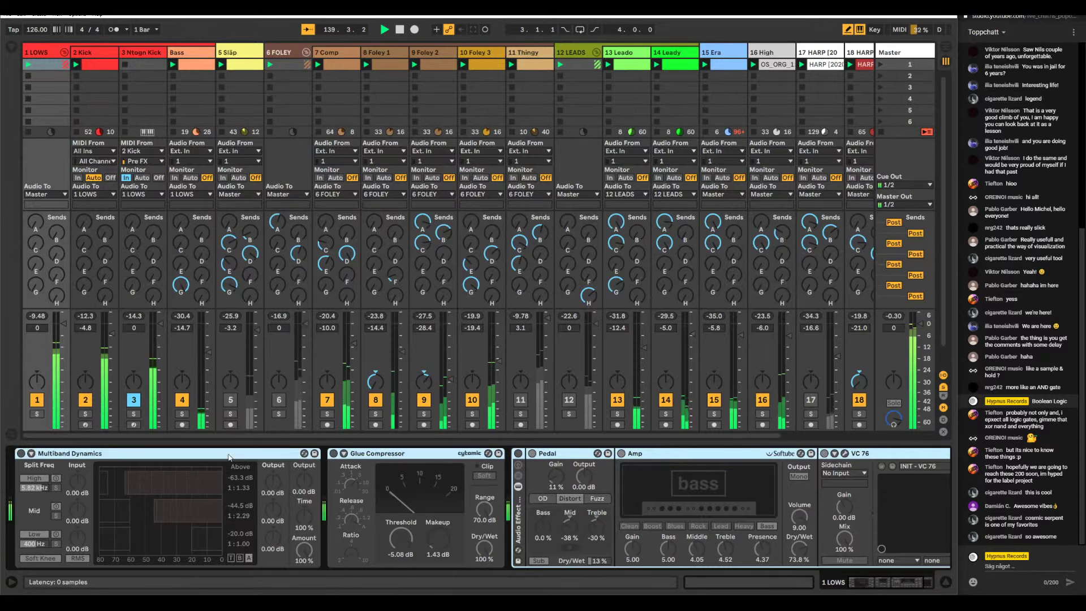
{"action": "key", "text": "ctrl+0"}
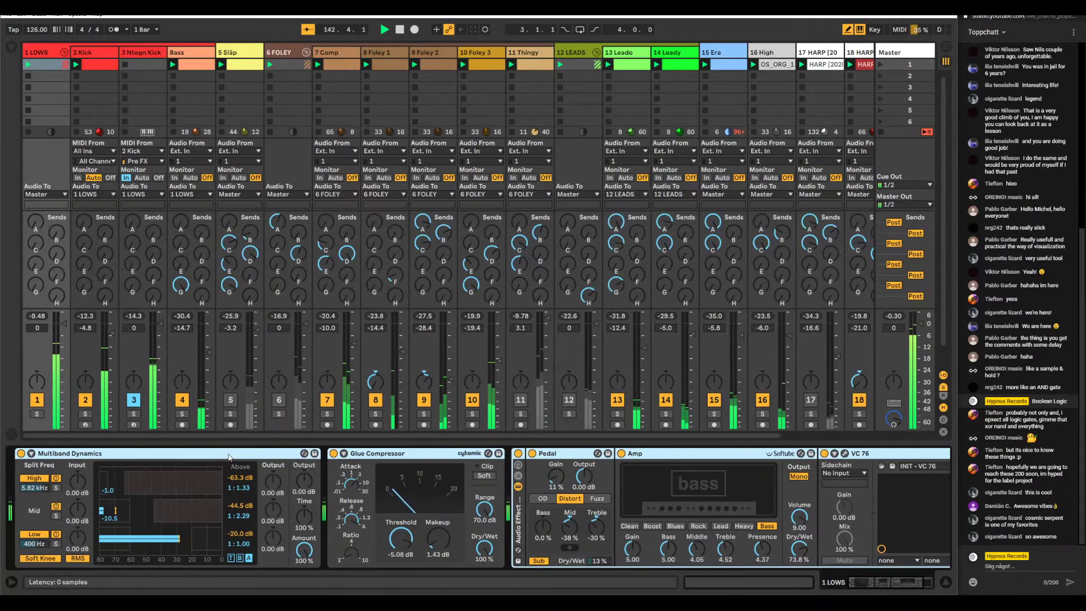
{"action": "key", "text": "ctrl+0"}
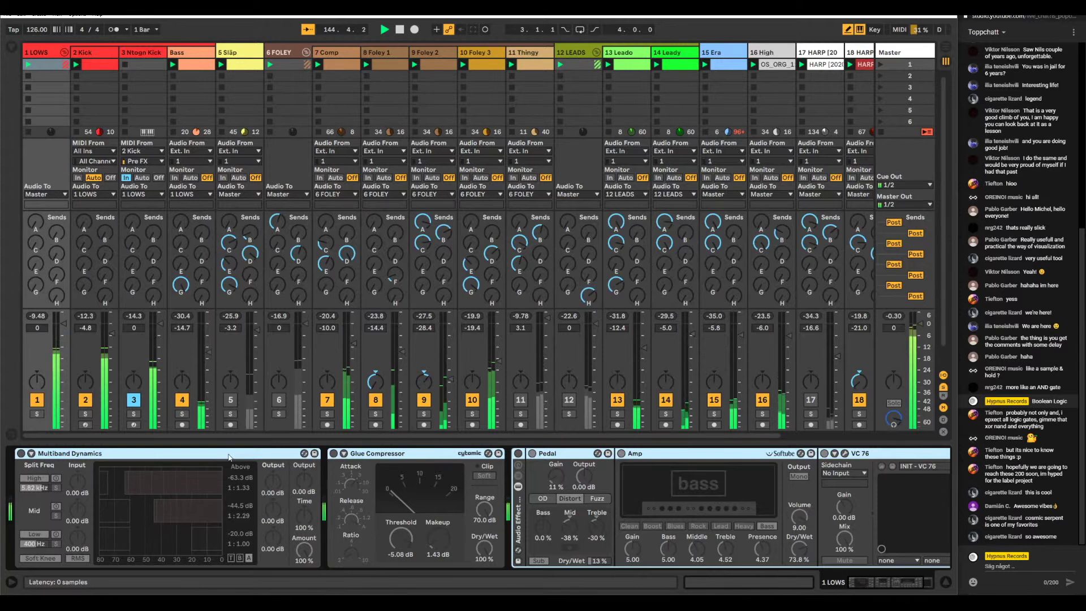
{"action": "key", "text": "ctrl+0"}
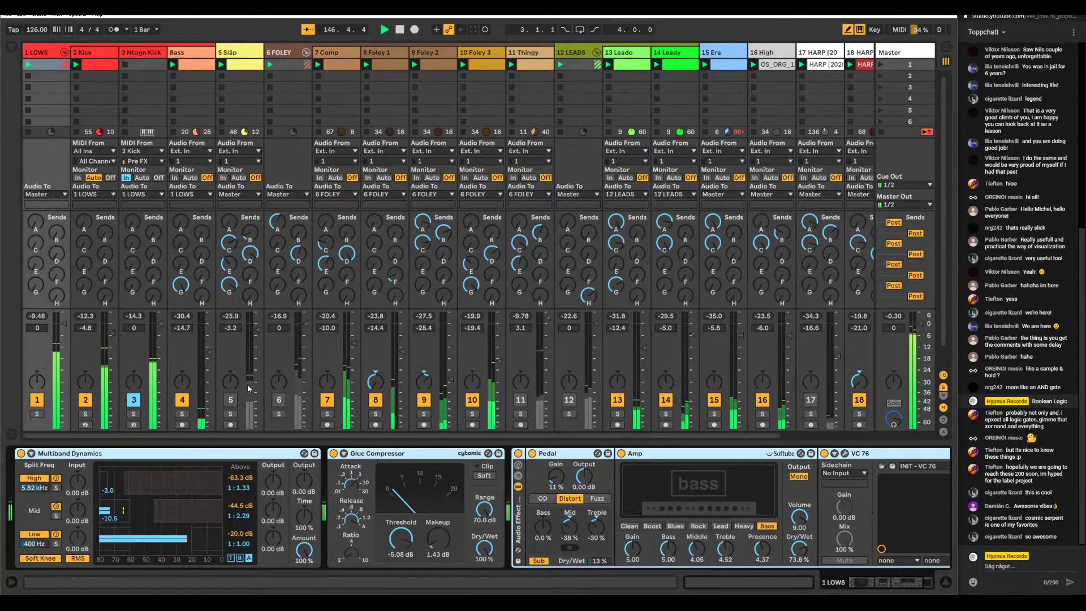
- Audition the 6 FOLEY group soloed, unsolo it, and select its Glue Compressor
{"action": "left_click", "coordinate": [277, 406]}
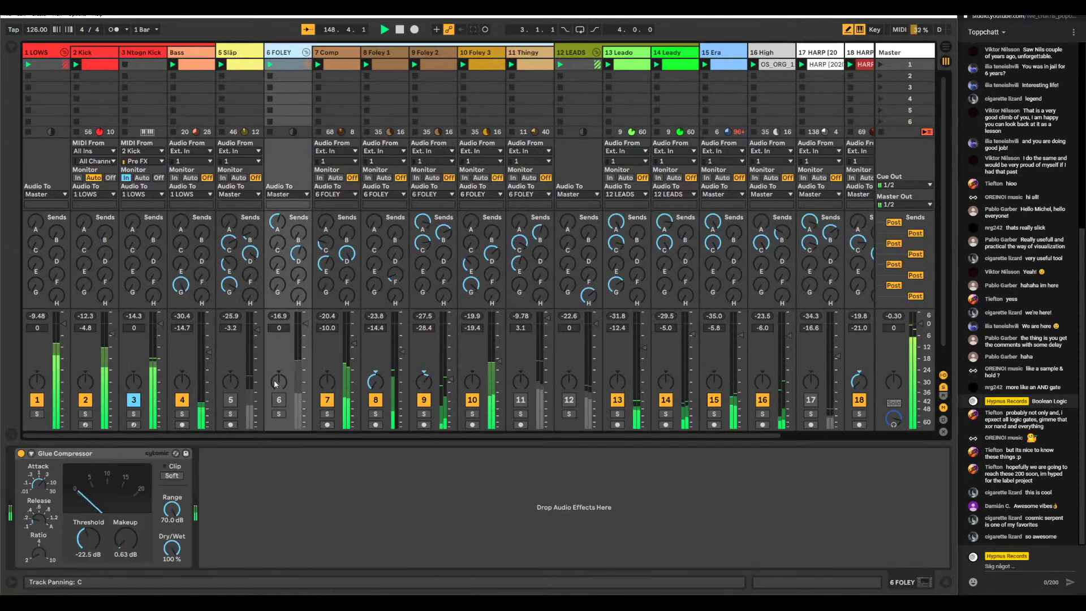
{"action": "left_click", "coordinate": [279, 414]}
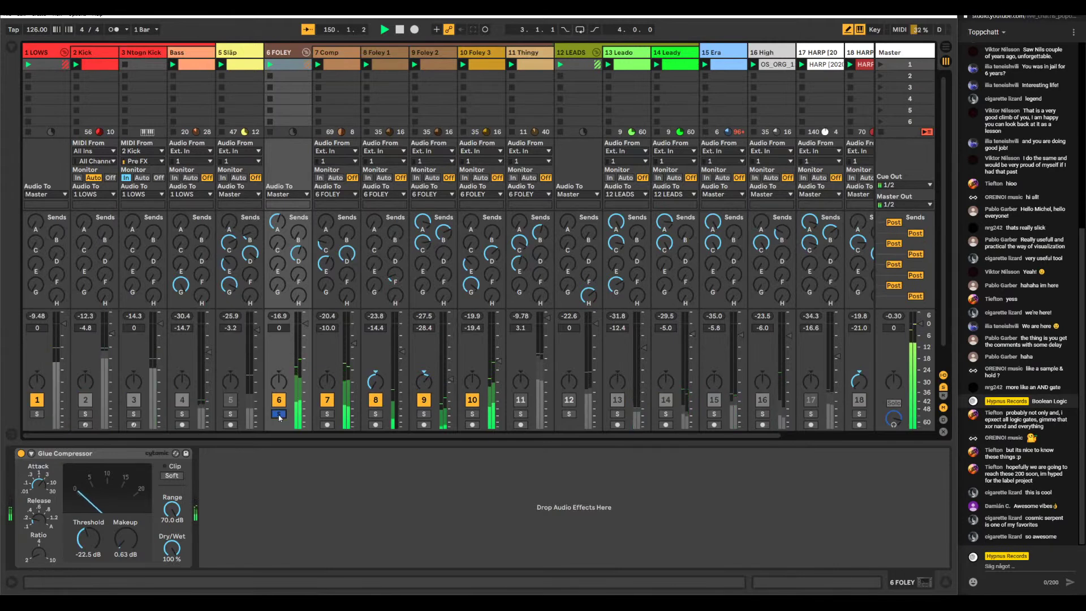
{"action": "left_click", "coordinate": [279, 413]}
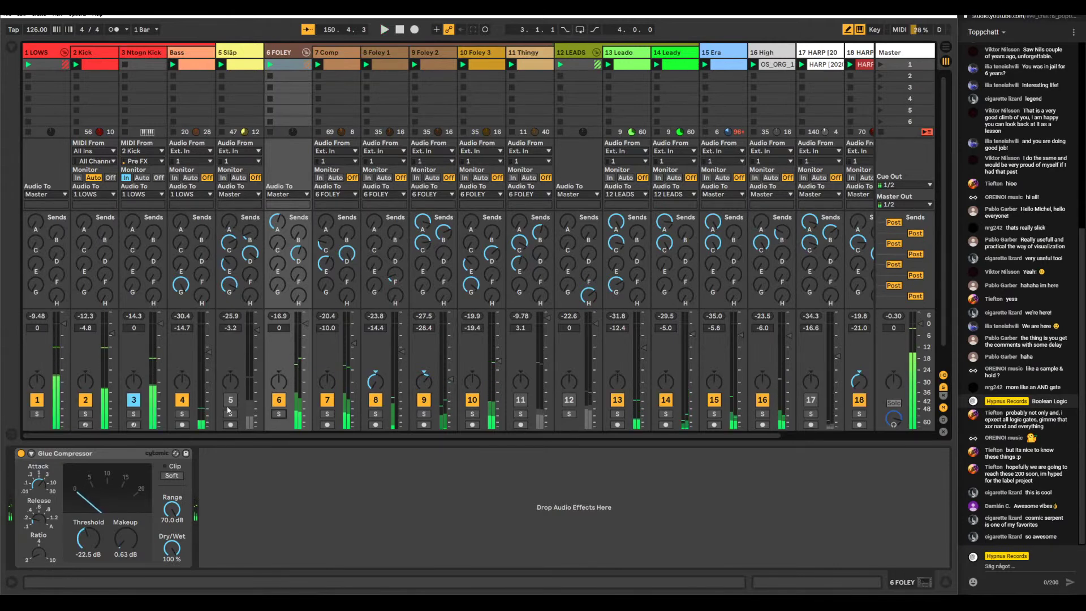
{"action": "left_click", "coordinate": [196, 442]}
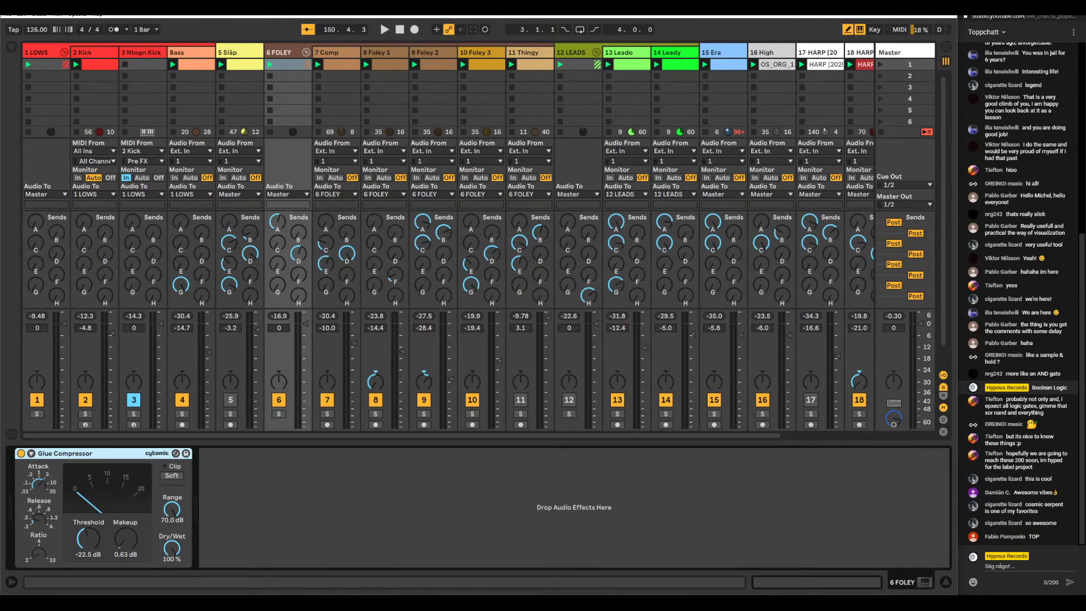
- Switch to the web browser and search Google Images for "ssl g comp"
{"action": "key", "text": "alt+Tab"}
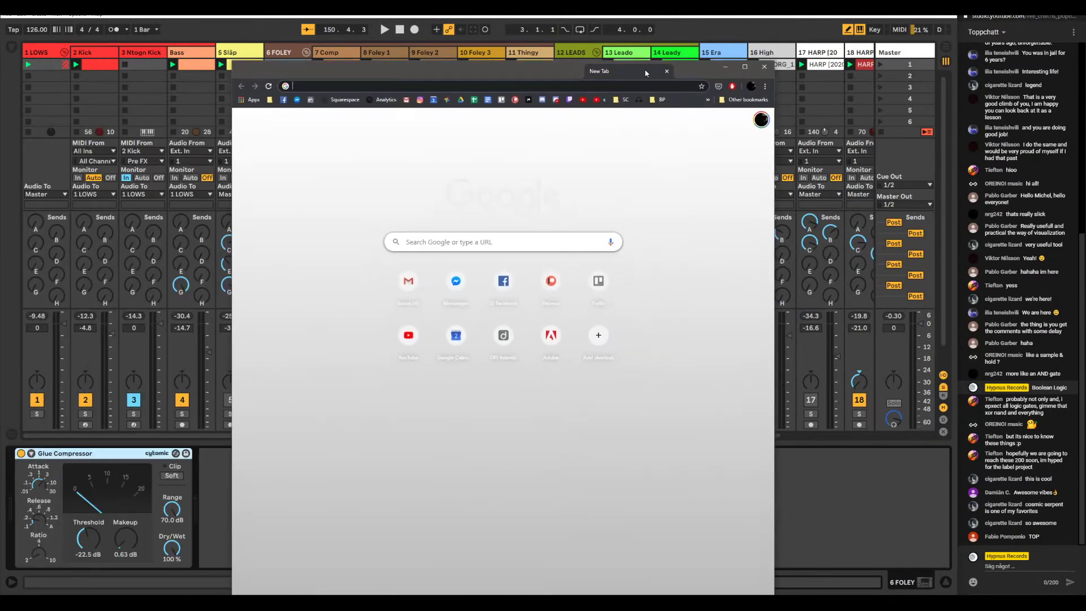
{"action": "left_click", "coordinate": [466, 85]}
{"action": "type", "text": "ssl 4000 compressor"}
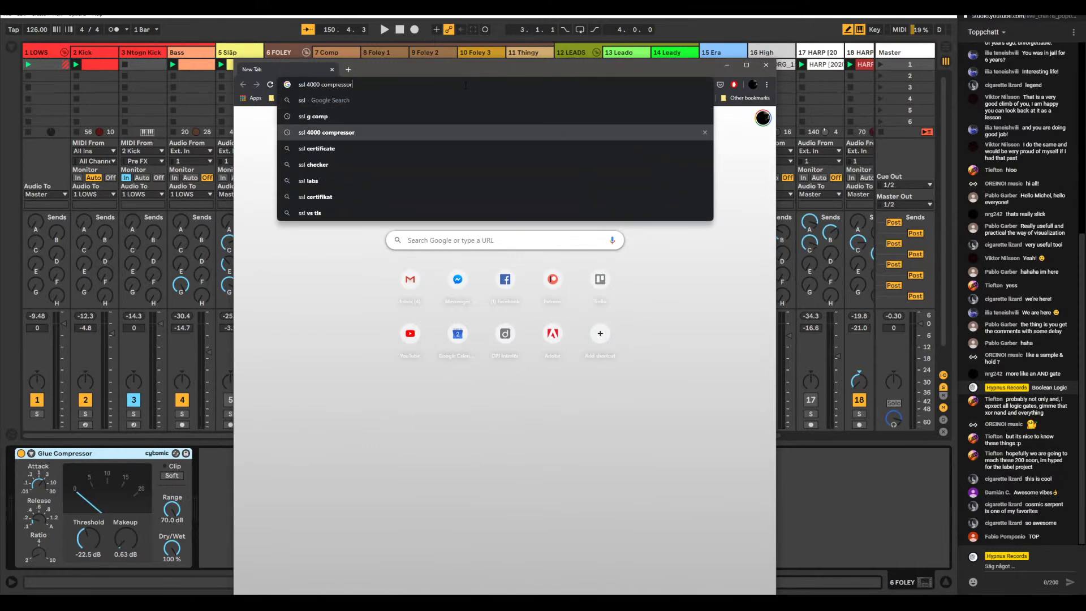
{"action": "left_click", "coordinate": [377, 117]}
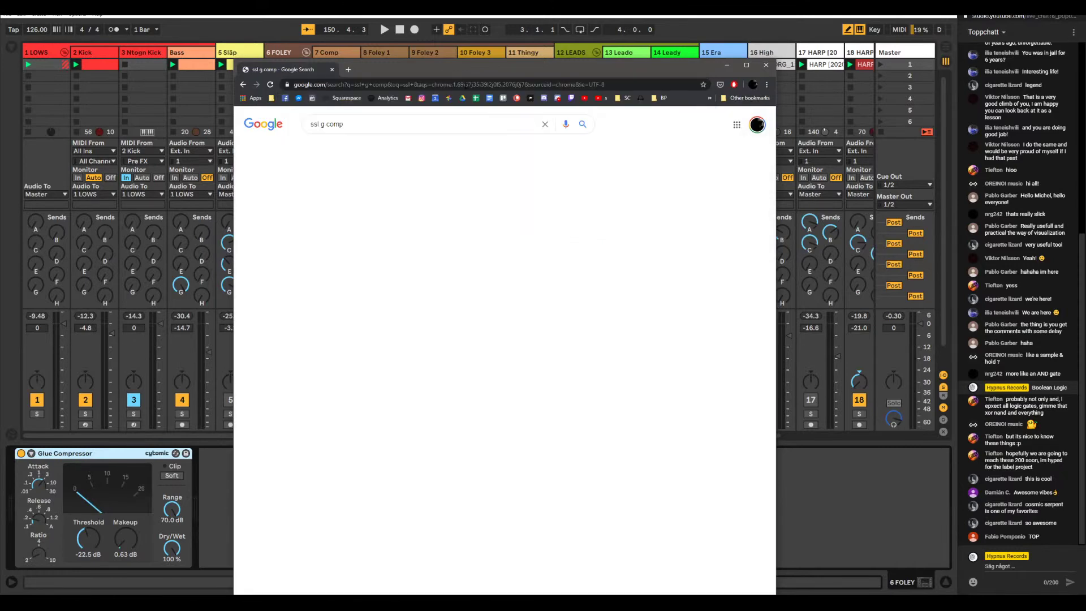
{"action": "left_click", "coordinate": [350, 149]}
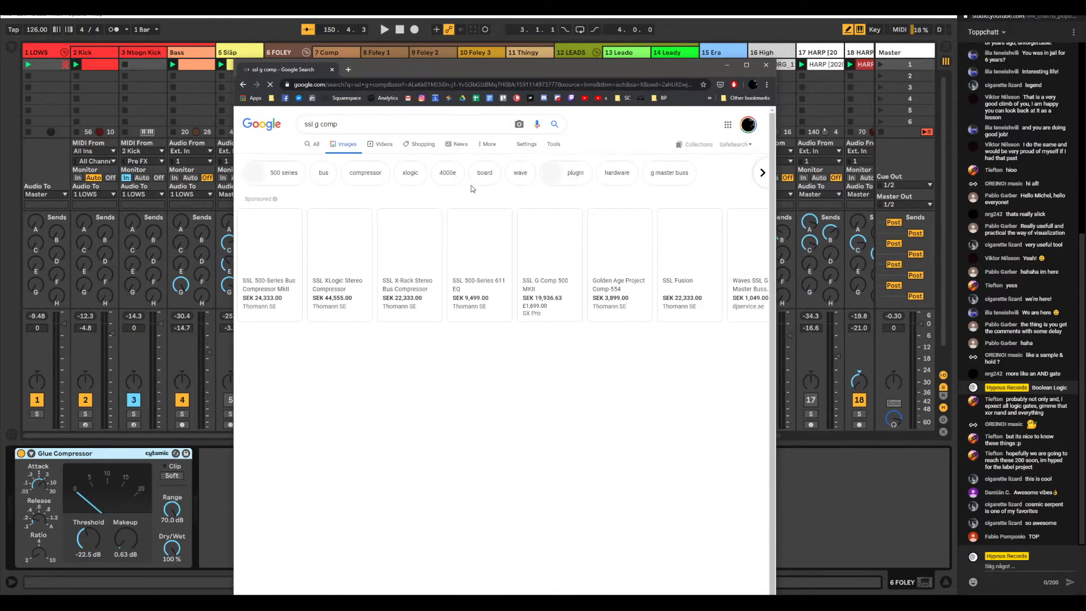
- View the enlarged SSL G-Comp 500 Series picture from proaudioeurope.com beside the Glue Compressor, and close the browser
{"action": "left_click", "coordinate": [451, 384]}
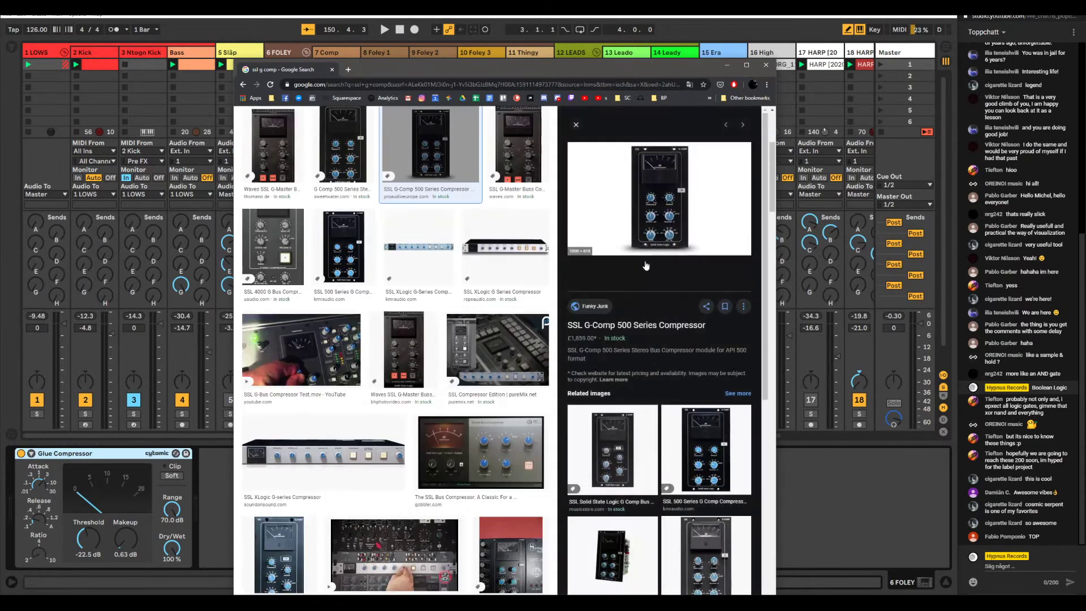
{"action": "left_click", "coordinate": [665, 215]}
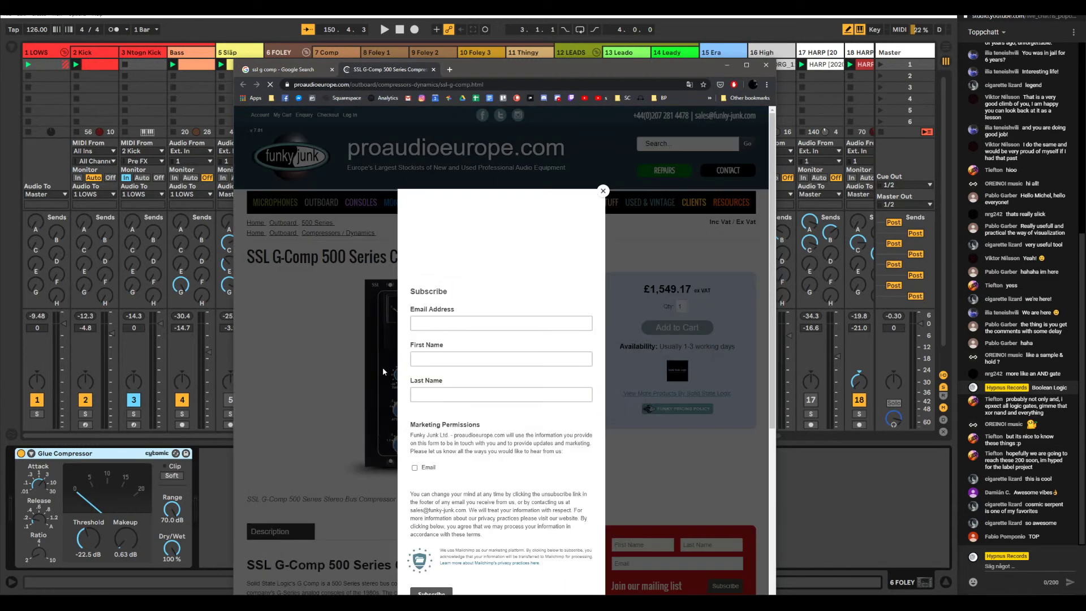
{"action": "left_click", "coordinate": [603, 191]}
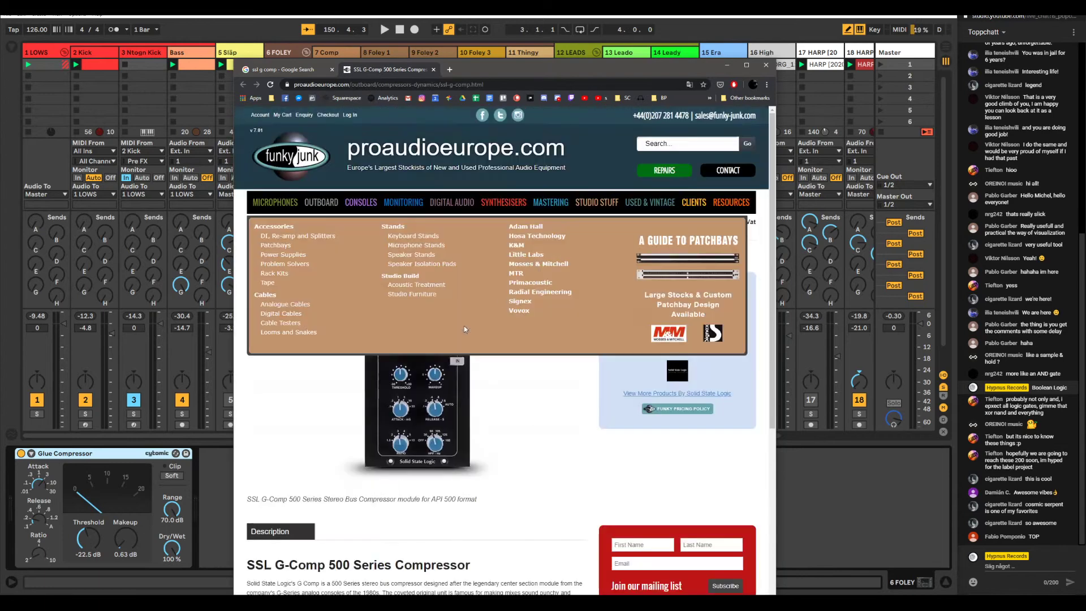
{"action": "left_click", "coordinate": [423, 392]}
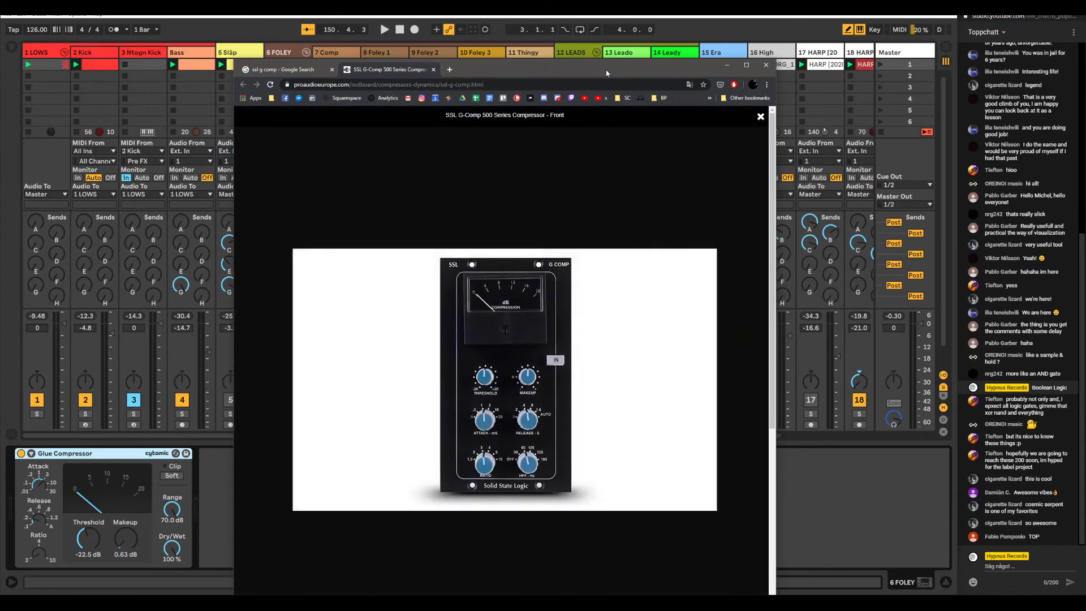
{"action": "left_click_drag", "start_coordinate": [607, 74], "coordinate": [654, 59]}
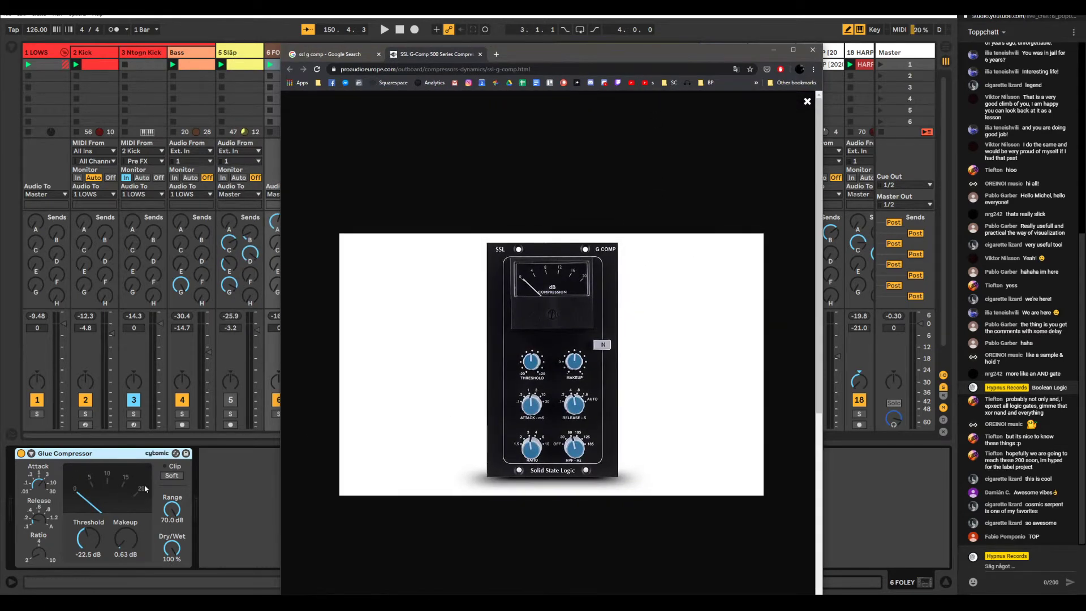
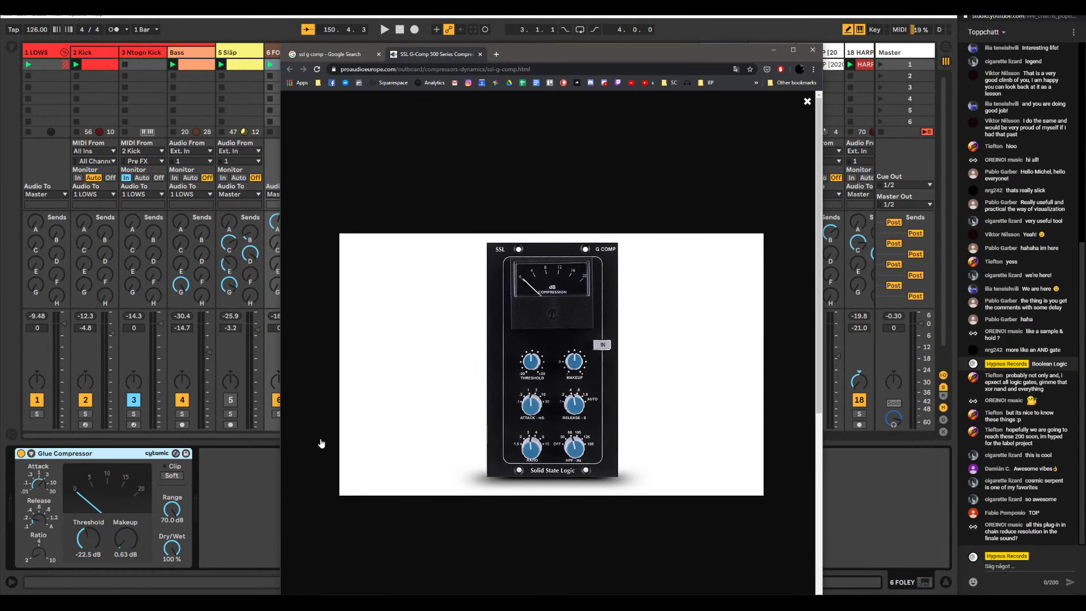
{"action": "left_click", "coordinate": [813, 50]}
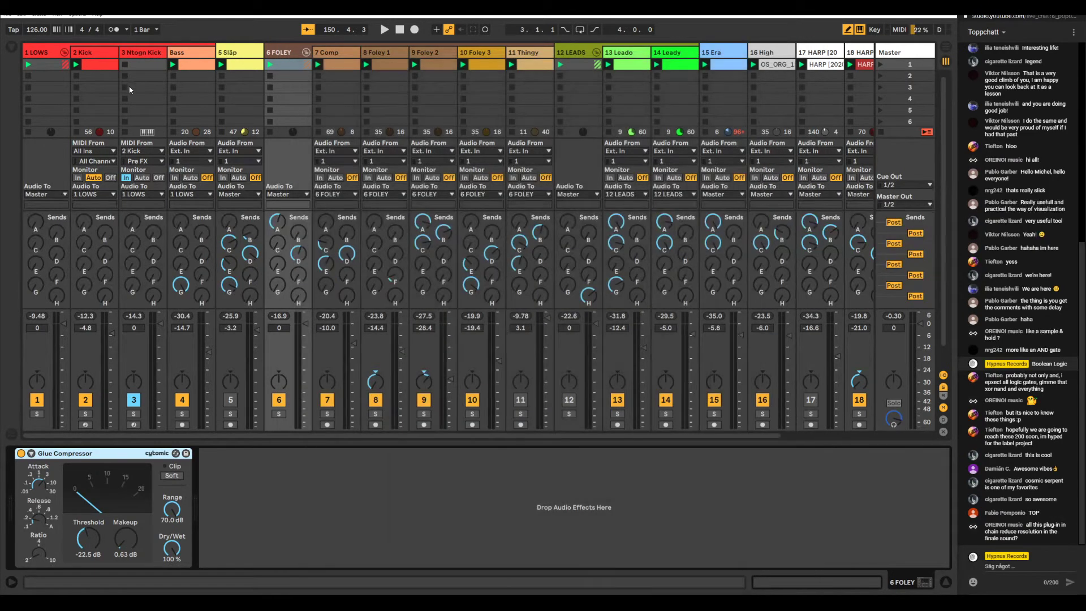
- Create an empty MIDI clip in the second slot of the 2 Kick track, and toggle the track's solo on and off
{"action": "double_click", "coordinate": [95, 75]}
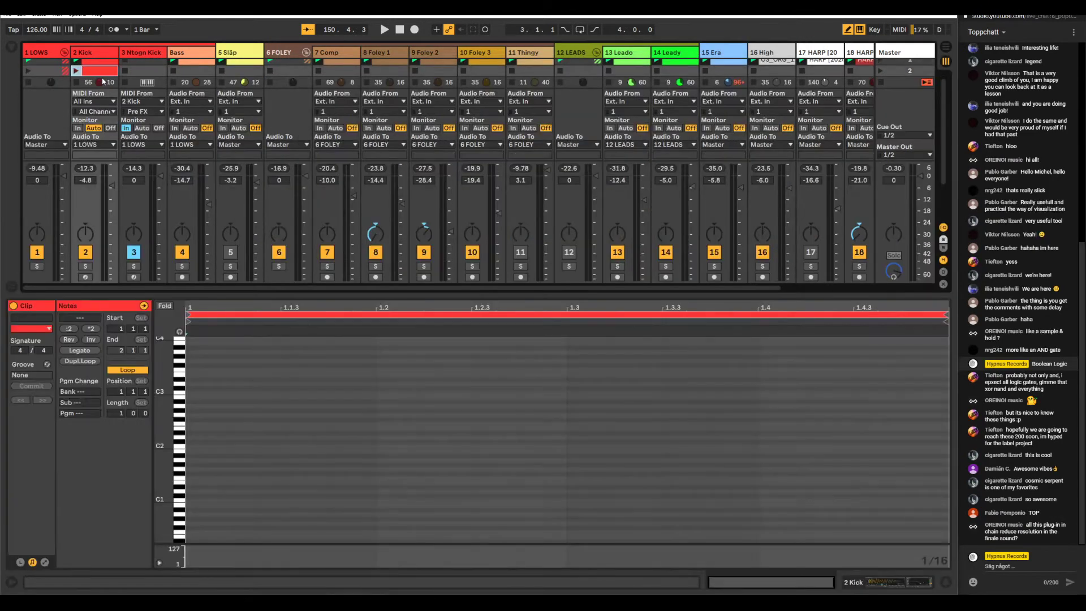
{"action": "left_click", "coordinate": [86, 266]}
{"action": "left_click", "coordinate": [86, 266]}
- Insert a new MIDI track after the 19 Troll track
{"action": "scroll", "coordinate": [509, 170], "scroll_direction": "right", "scroll_amount": 5}
{"action": "right_click", "coordinate": [888, 51]}
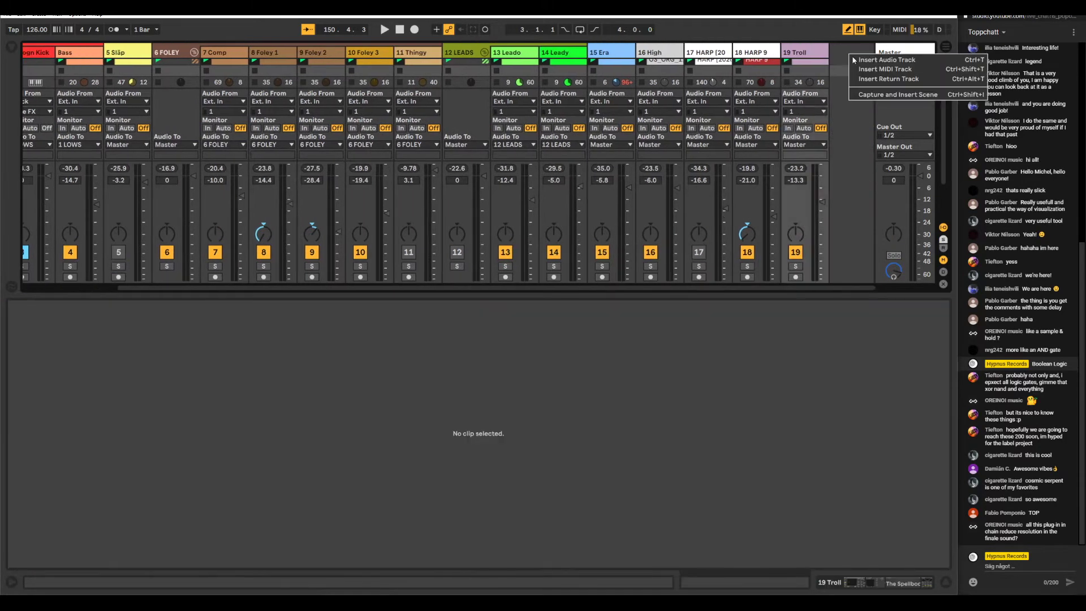
{"action": "left_click", "coordinate": [891, 69]}
- Find Kit-909 Classic.adg in the Drum Machines pack and load it onto the new MIDI track after 19 Troll
{"action": "left_click", "coordinate": [11, 47]}
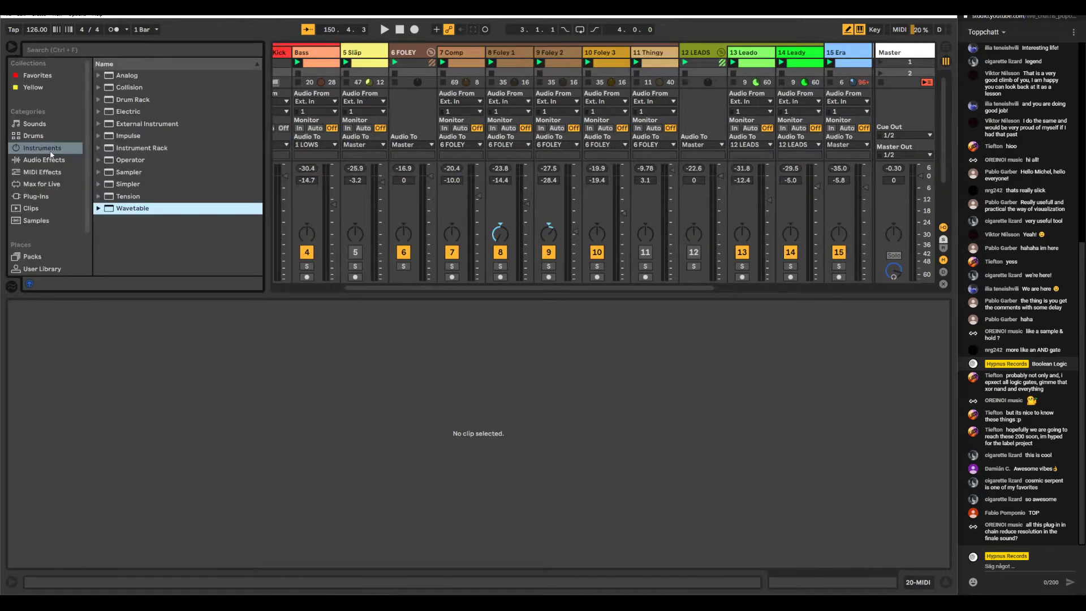
{"action": "left_click", "coordinate": [130, 101]}
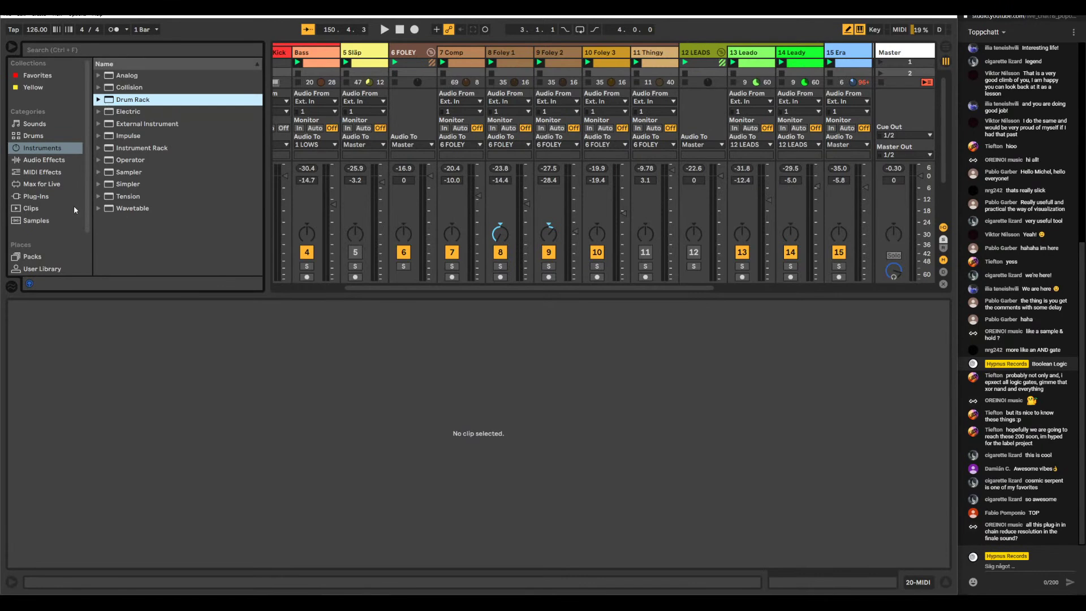
{"action": "scroll", "coordinate": [66, 192], "scroll_direction": "down", "scroll_amount": 2}
{"action": "left_click", "coordinate": [32, 208]}
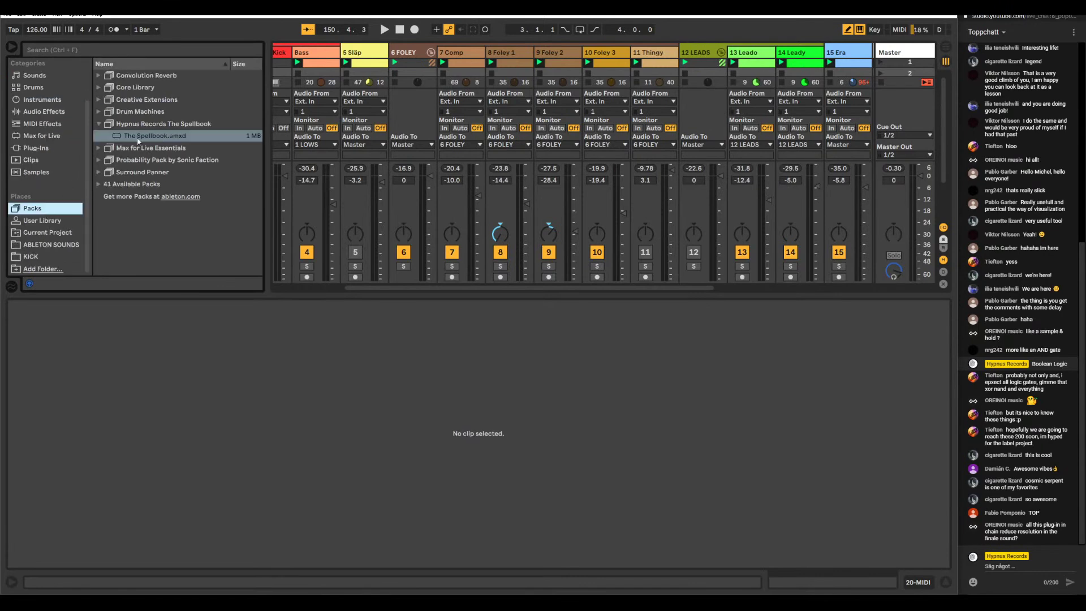
{"action": "left_click", "coordinate": [100, 111]}
{"action": "left_click", "coordinate": [158, 208]}
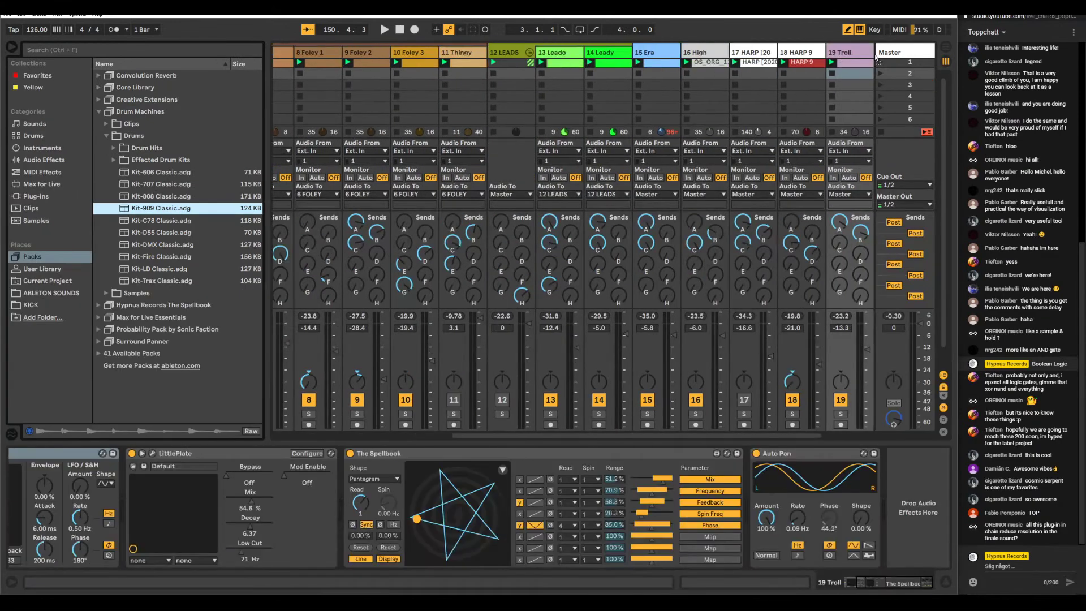
{"action": "key", "text": "ctrl+shift+t"}
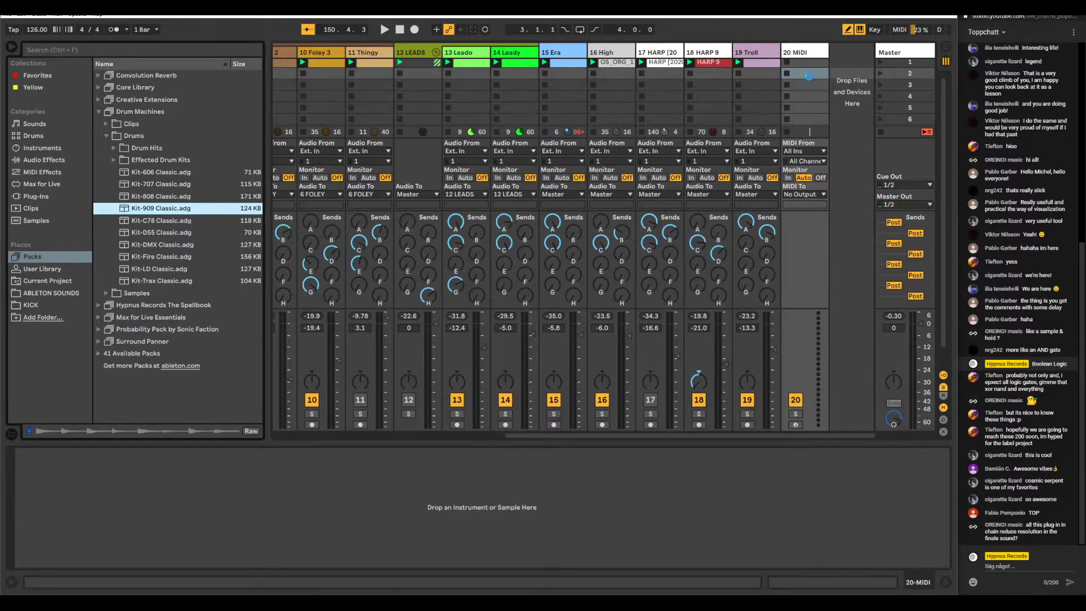
{"action": "key", "text": "Return"}
- Create a MIDI clip in the Kit-909 track's first slot, fill it with four quarter-note Kick 909 hits, and launch it
{"action": "double_click", "coordinate": [805, 66]}
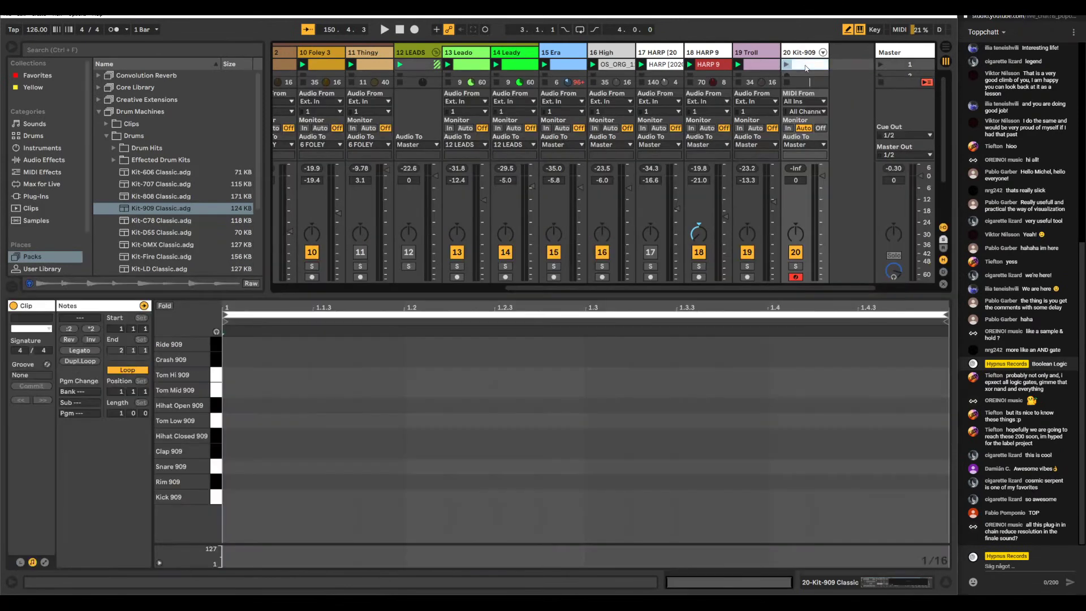
{"action": "right_click", "coordinate": [351, 351]}
{"action": "left_click", "coordinate": [365, 353]}
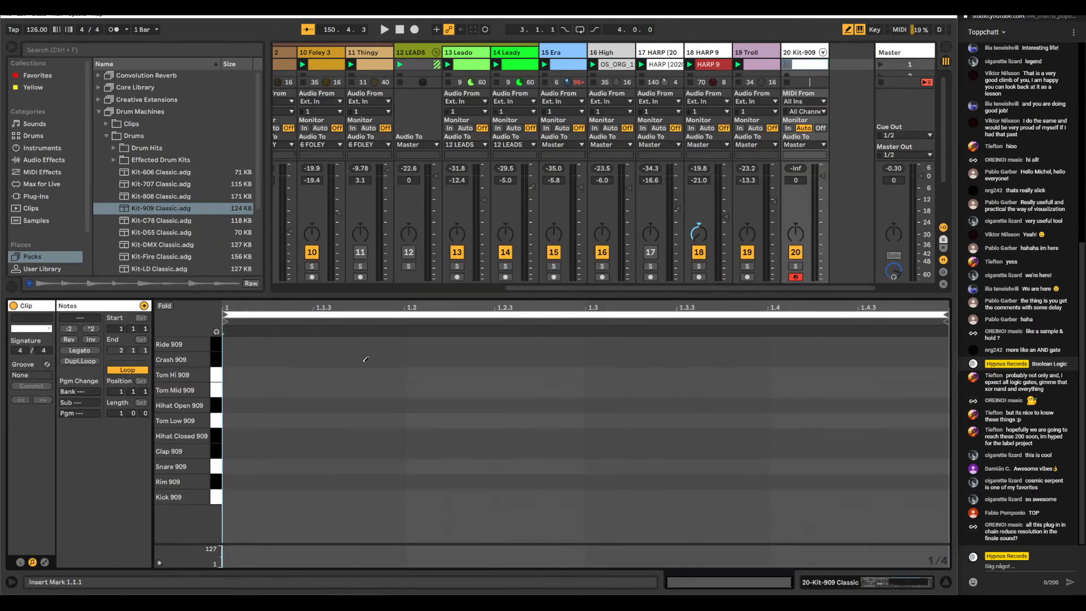
{"action": "left_click_drag", "start_coordinate": [238, 492], "coordinate": [849, 496]}
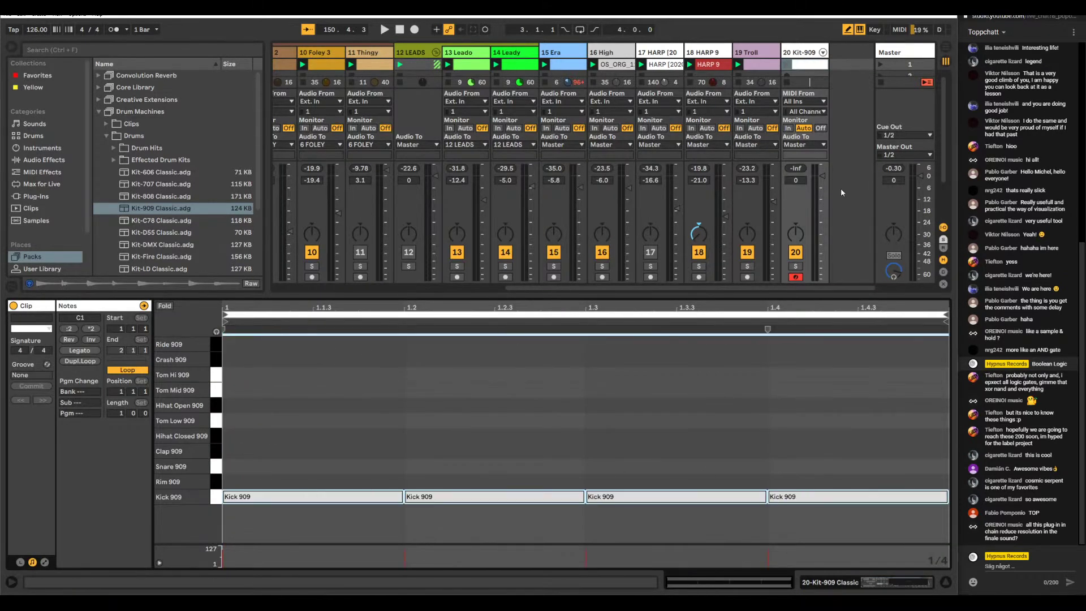
{"action": "key", "text": "Return"}
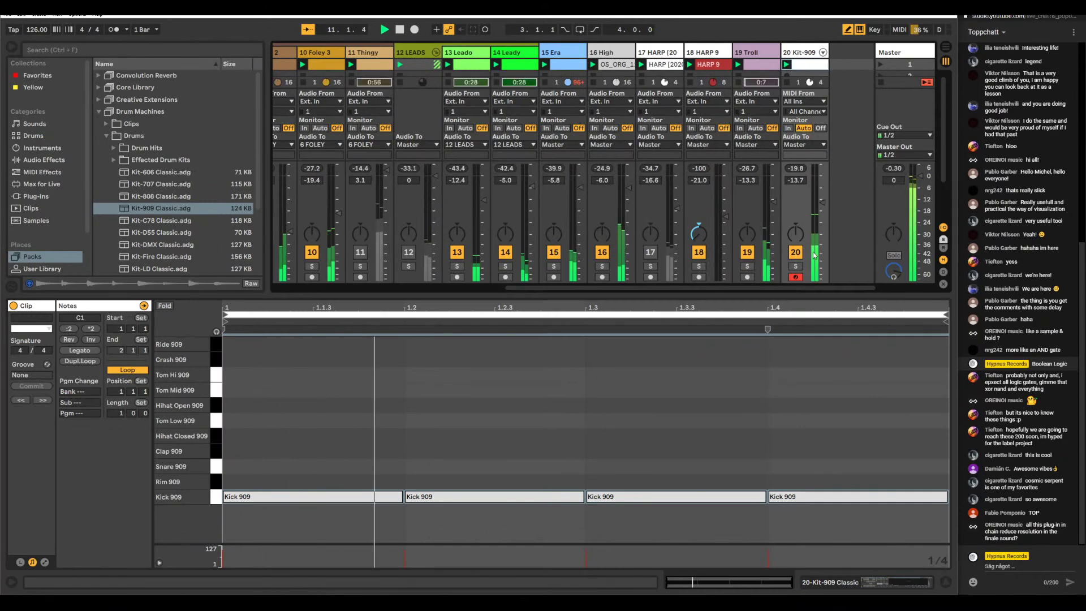
- Set the 20 Kit-909 track's volume to -1.5 dB and solo the track
{"action": "left_click_drag", "start_coordinate": [795, 180], "coordinate": [796, 149]}
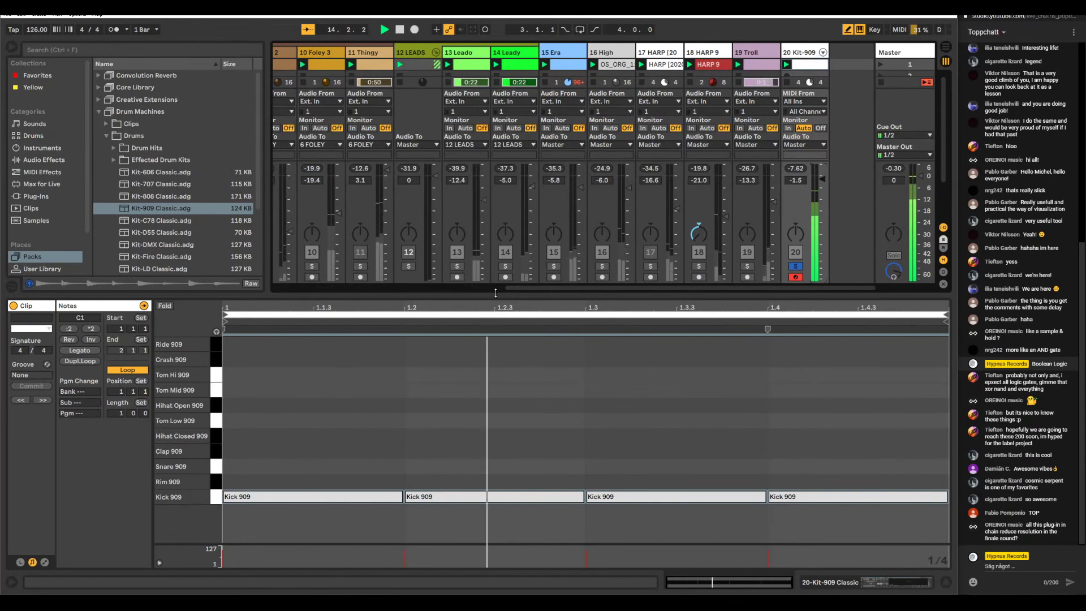
{"action": "key", "text": "ctrl+alt+i"}
{"action": "left_click_drag", "start_coordinate": [319, 483], "coordinate": [339, 463]}
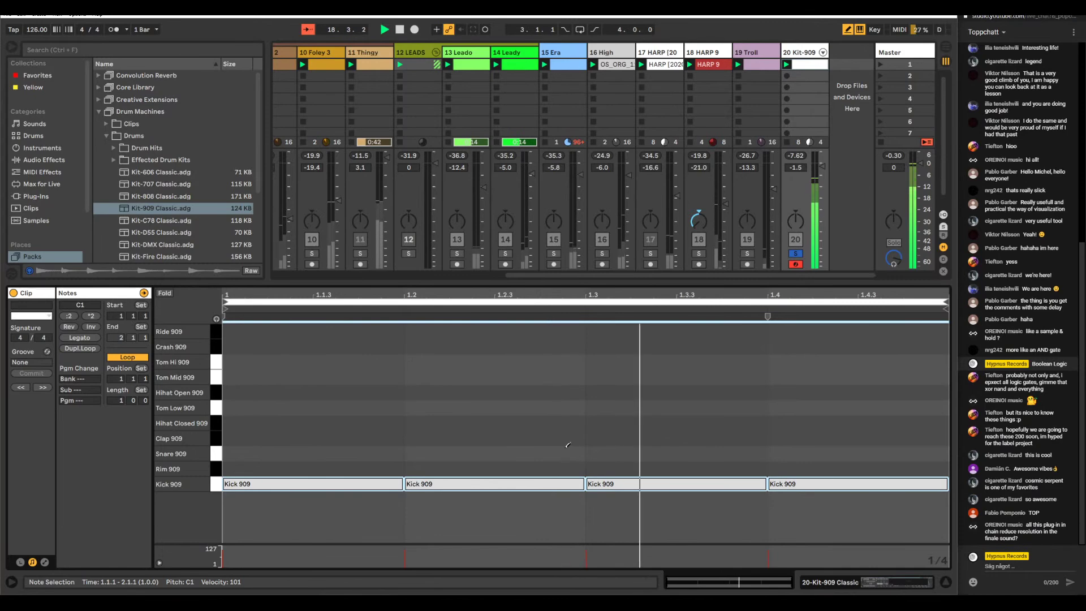
- Set the last Kick 909 note's velocity to 64, show the kit's device chain, and stop playback
{"action": "left_click", "coordinate": [599, 444]}
{"action": "left_click_drag", "start_coordinate": [842, 428], "coordinate": [821, 482]}
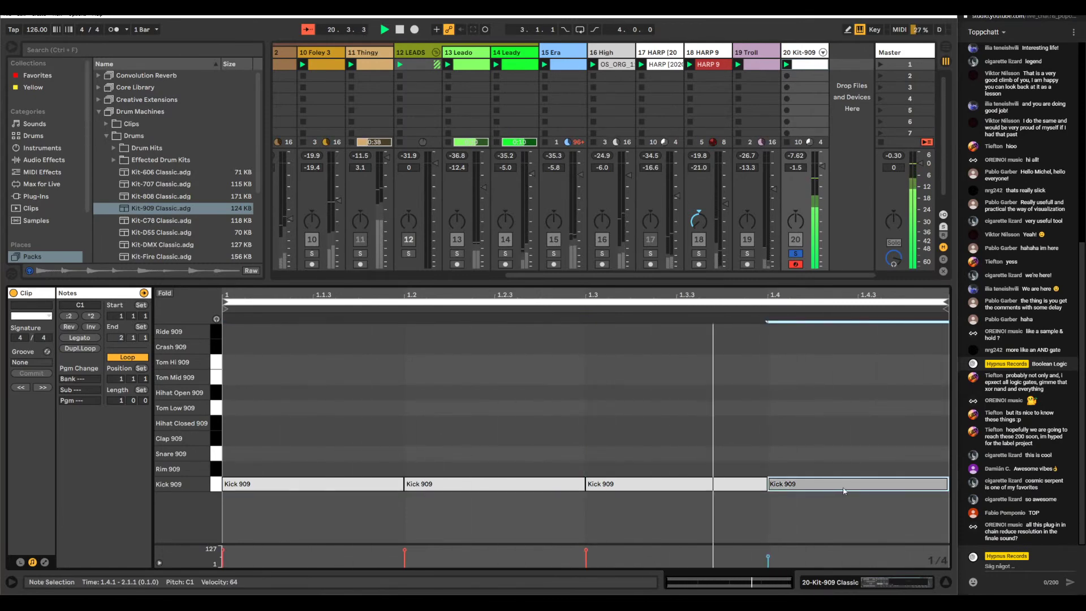
{"action": "key", "text": "shift+Tab"}
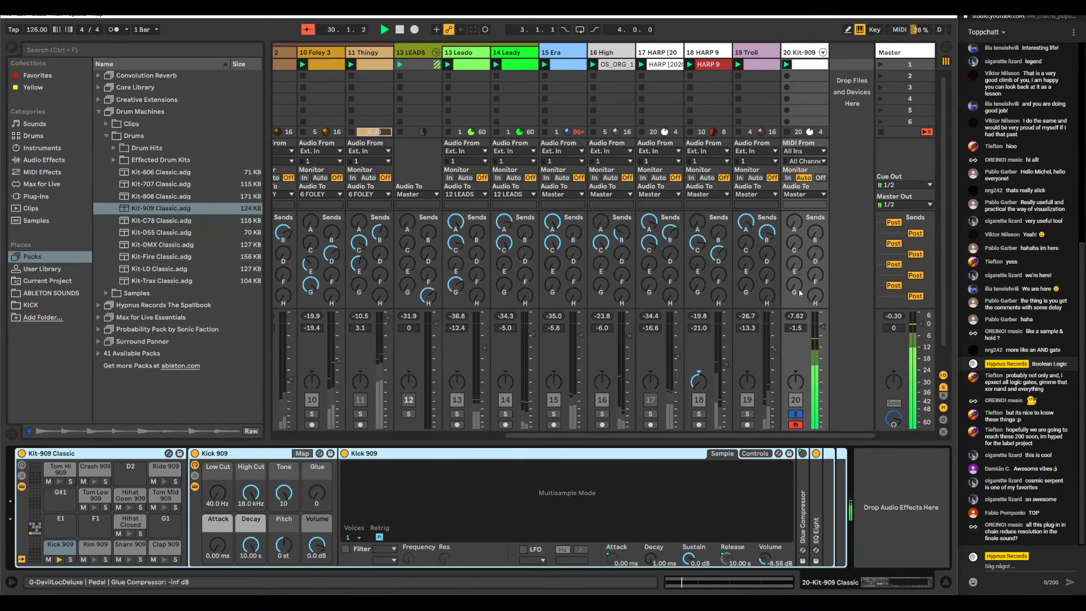
{"action": "key", "text": "space"}
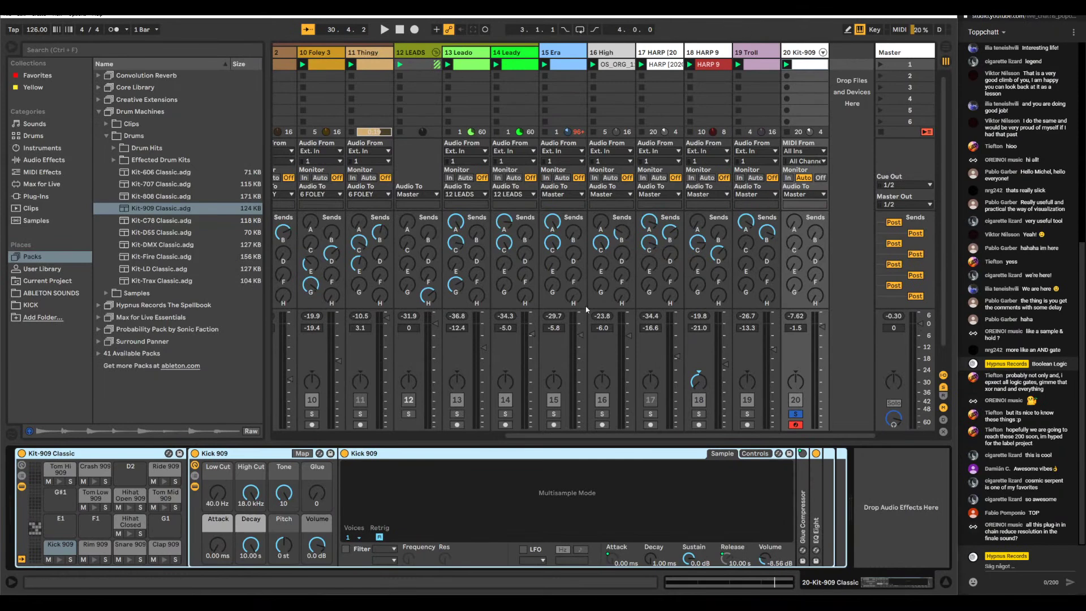
- Delete the 20 Kit-909 track and solo the 1 LOWS group
{"action": "scroll", "coordinate": [542, 306], "scroll_direction": "left", "scroll_amount": 3}
{"action": "scroll", "coordinate": [542, 308], "scroll_direction": "left", "scroll_amount": 6}
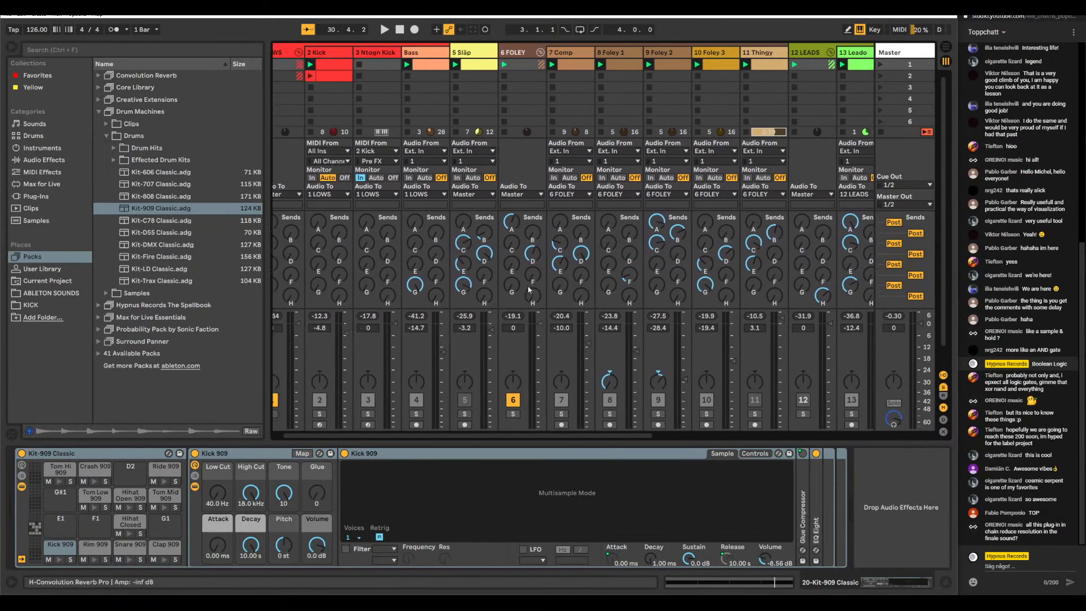
{"action": "left_click", "coordinate": [290, 55]}
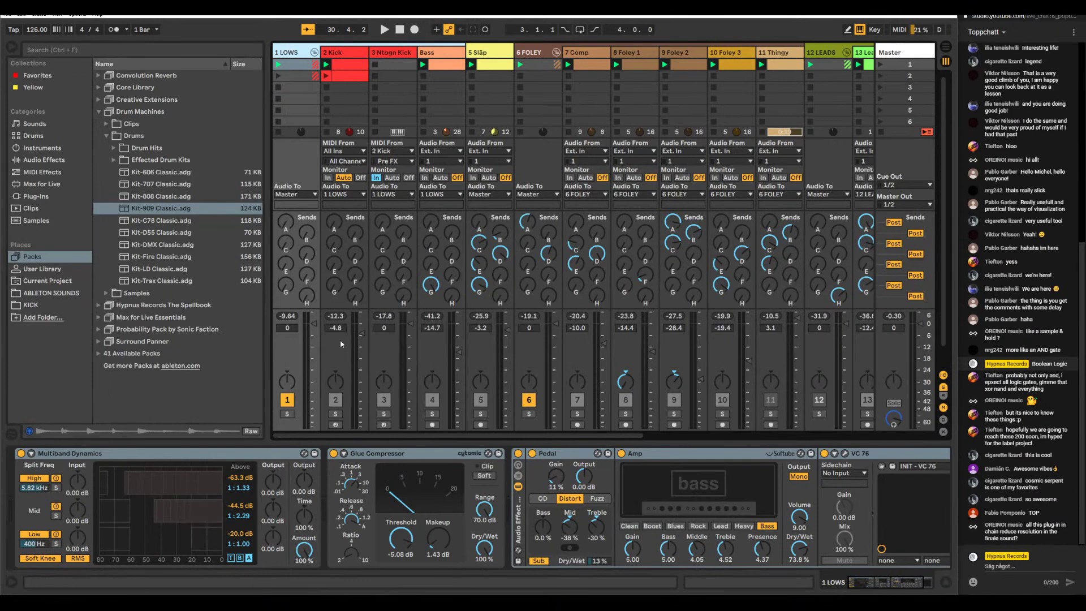
{"action": "scroll", "coordinate": [434, 310], "scroll_direction": "right", "scroll_amount": 3}
{"action": "scroll", "coordinate": [433, 310], "scroll_direction": "right", "scroll_amount": 8}
{"action": "right_click", "coordinate": [797, 52]}
{"action": "left_click", "coordinate": [820, 81]}
{"action": "scroll", "coordinate": [467, 315], "scroll_direction": "left", "scroll_amount": 10}
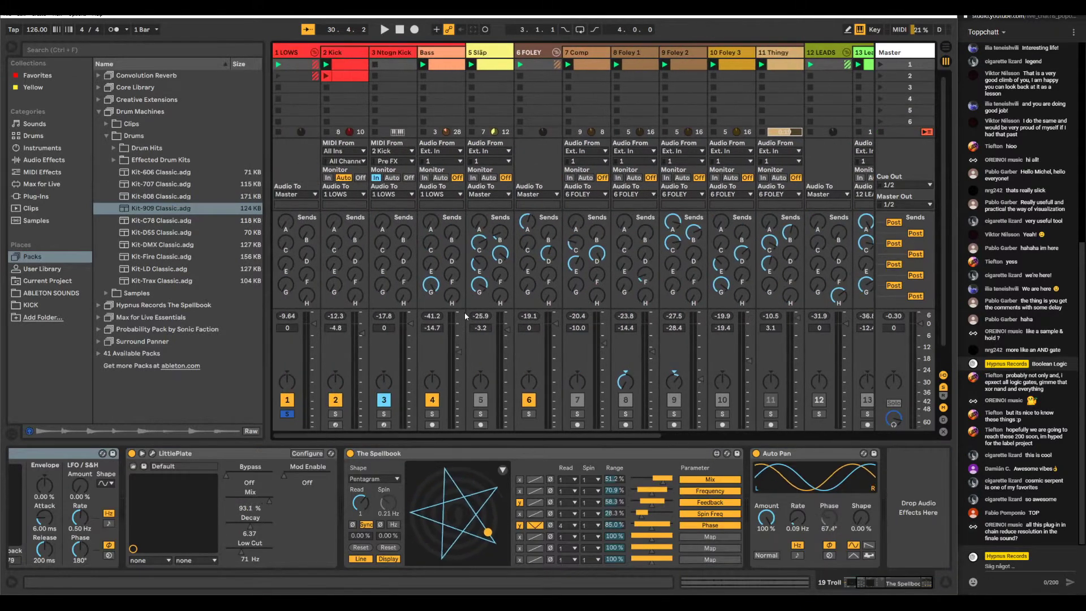
- Bypass the Audio Effect Rack holding Pedal, Amp and VC 76 on the 1 LOWS group, and select its Glue Compressor
{"action": "left_click", "coordinate": [286, 53]}
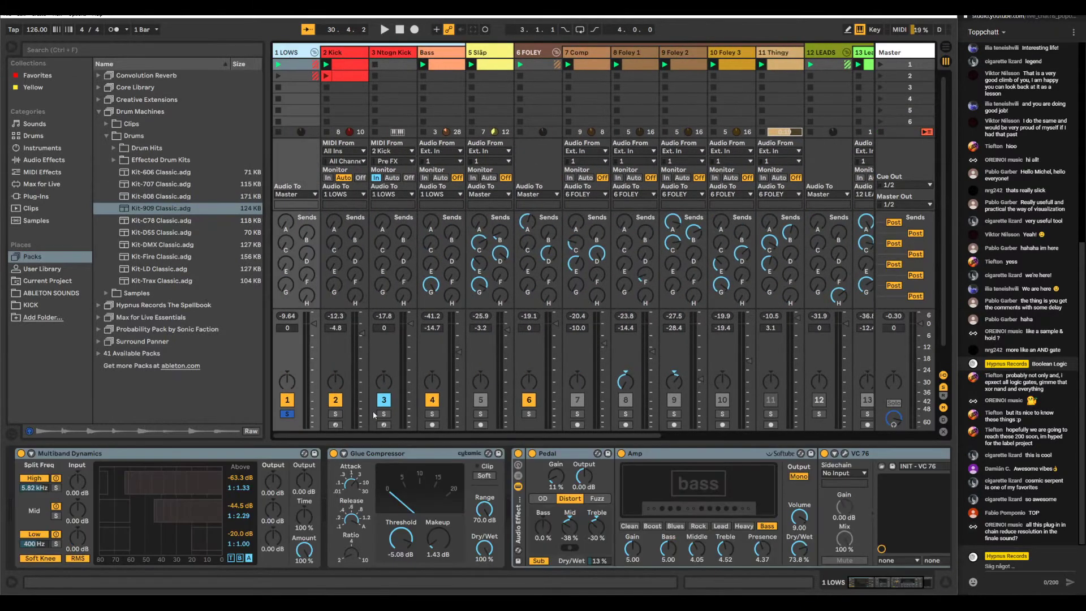
{"action": "left_click", "coordinate": [518, 453]}
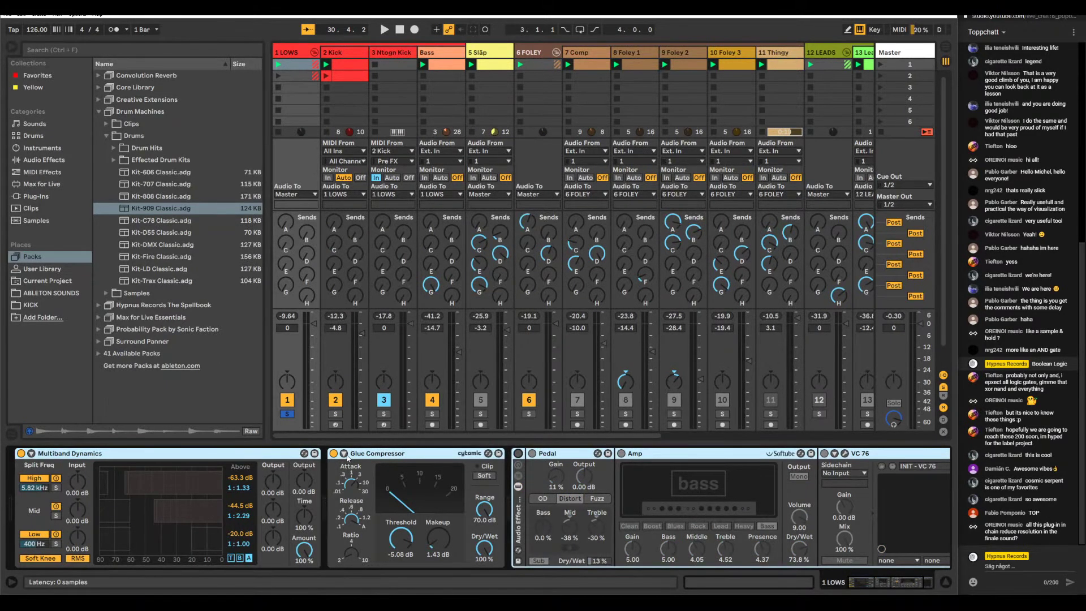
{"action": "left_click", "coordinate": [370, 458]}
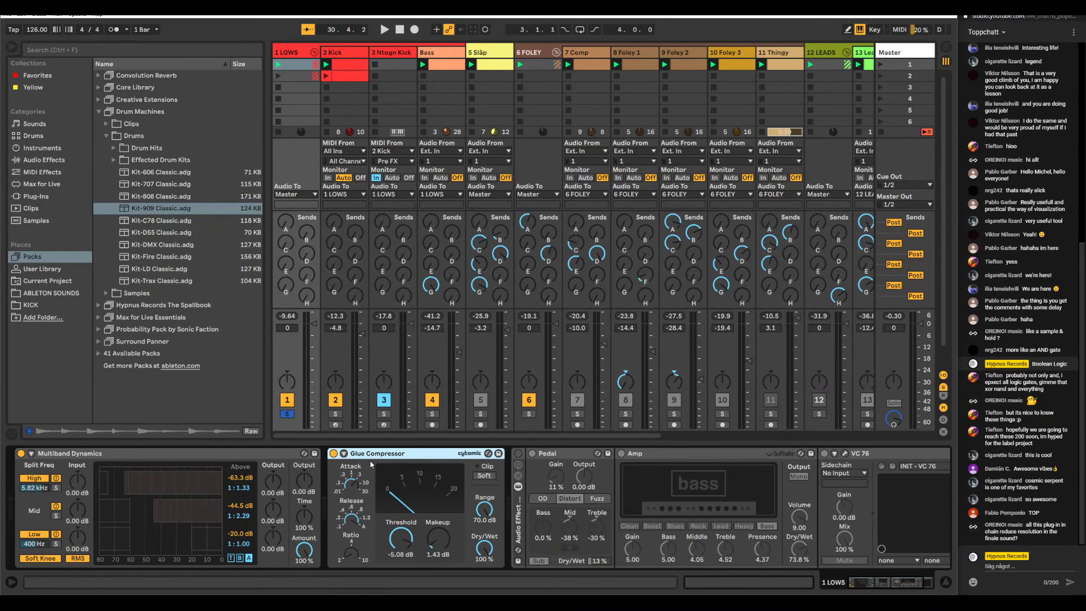
- Compare the soloed LOWS group during playback with the Glue Compressor switched off and on, leaving it on
{"action": "key", "text": "space"}
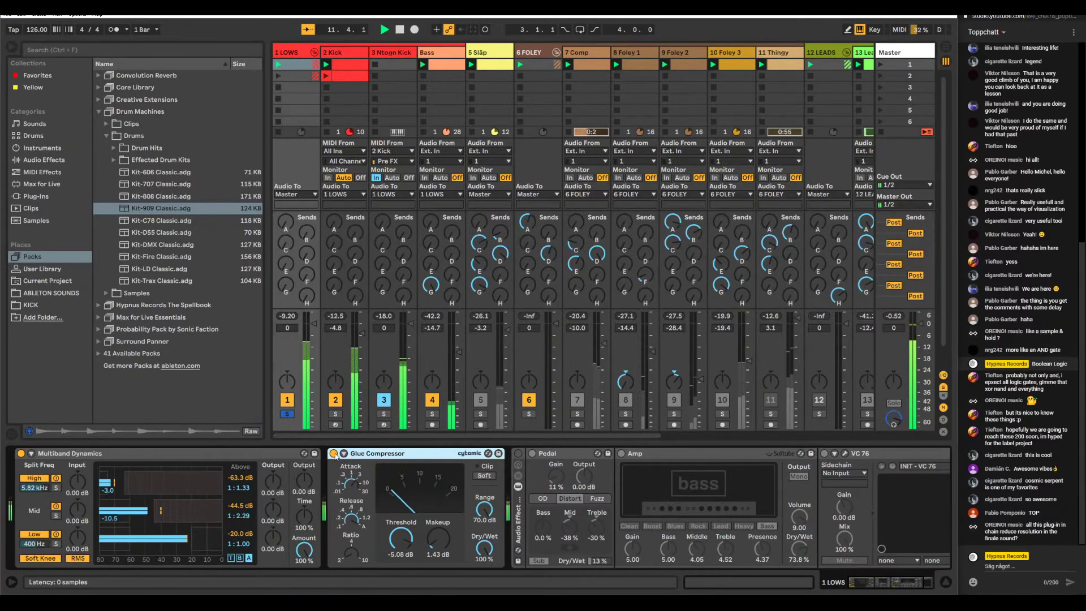
{"action": "left_click", "coordinate": [334, 453]}
{"action": "key", "text": "space"}
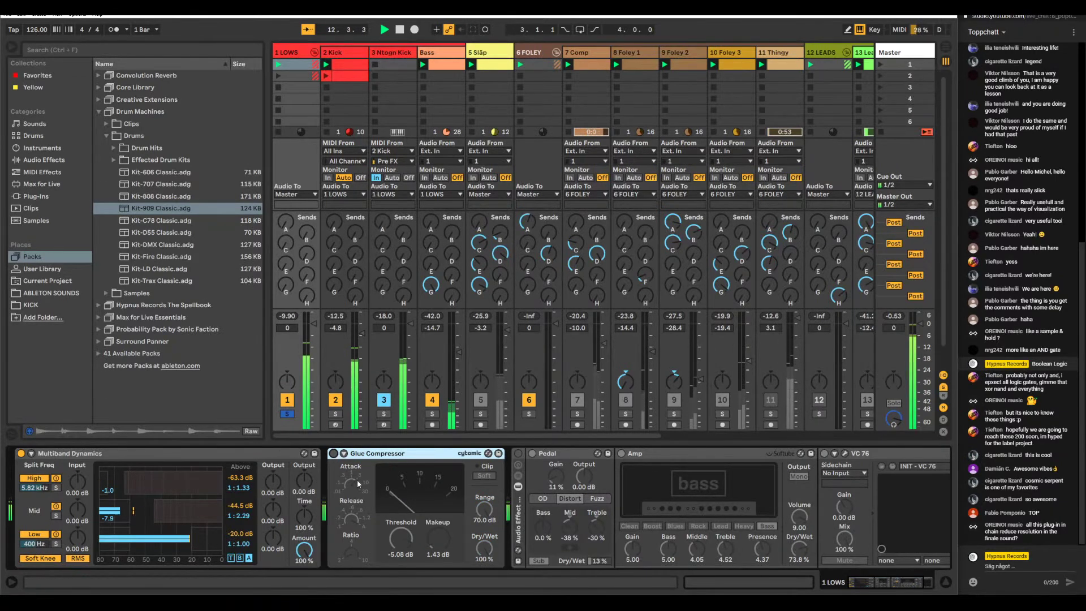
{"action": "left_click", "coordinate": [334, 453]}
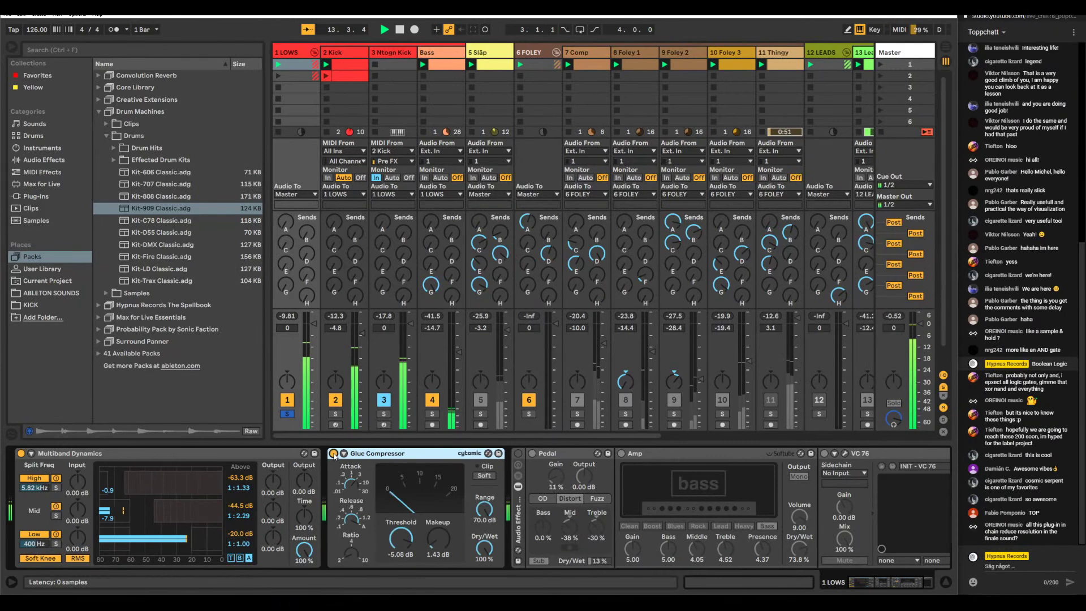
{"action": "key", "text": "space"}
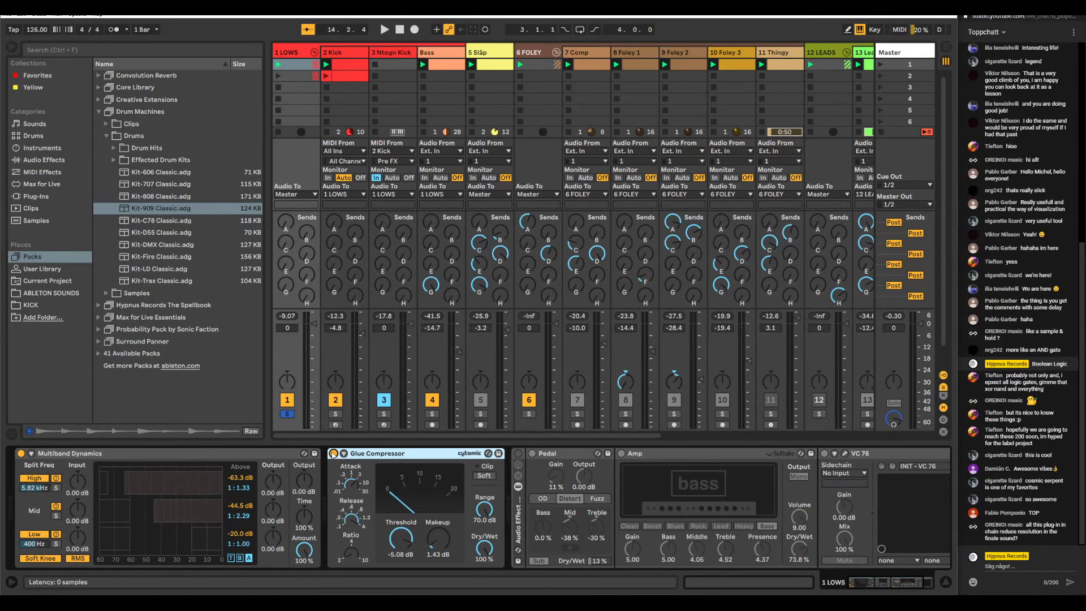
{"action": "left_click", "coordinate": [333, 453]}
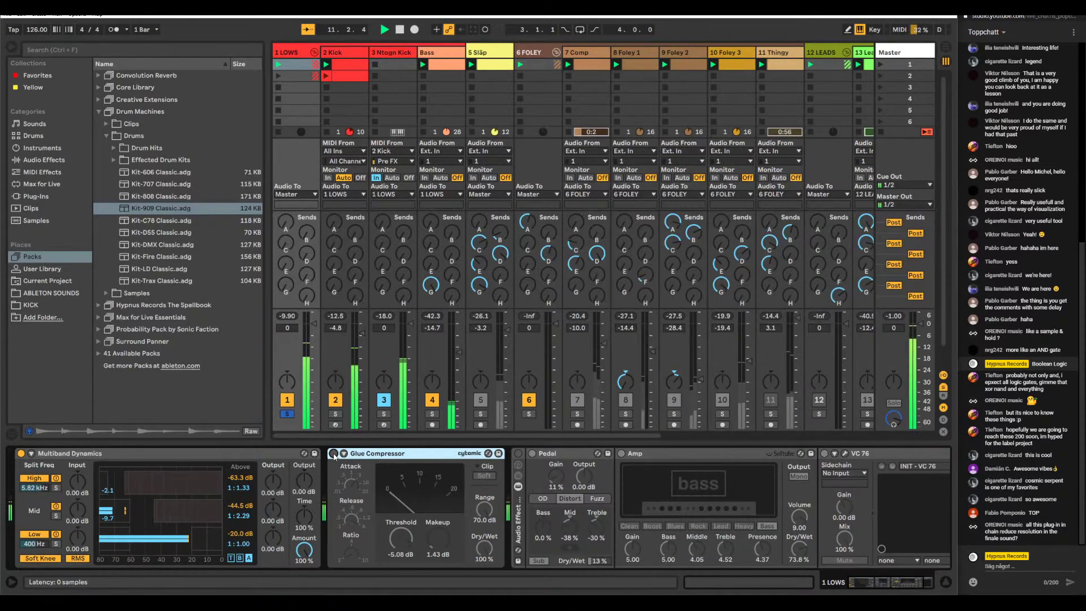
{"action": "left_click", "coordinate": [333, 454]}
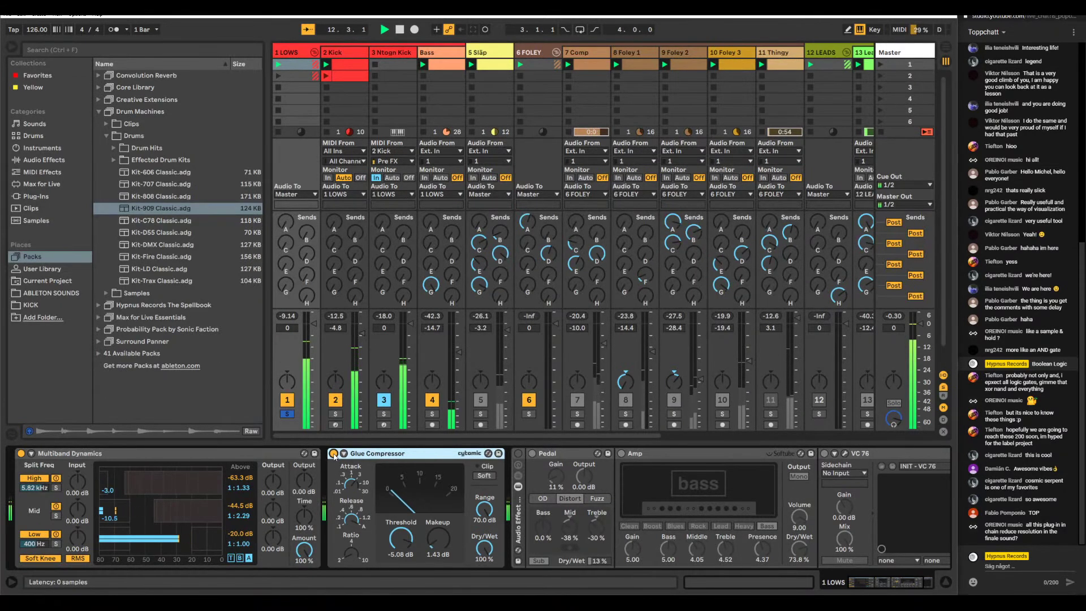
{"action": "left_click", "coordinate": [334, 453]}
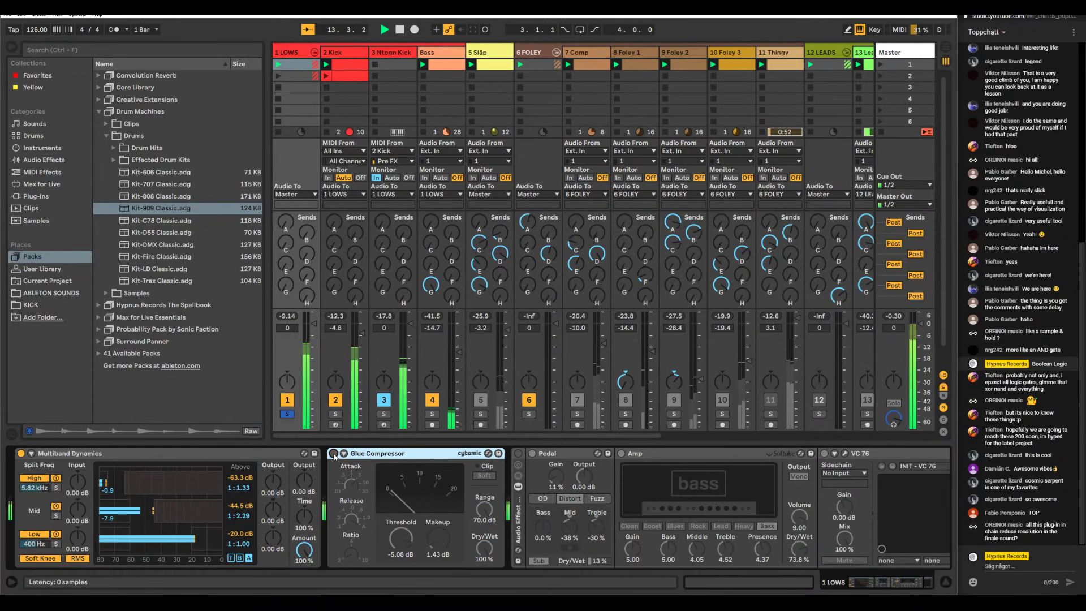
{"action": "left_click", "coordinate": [334, 454]}
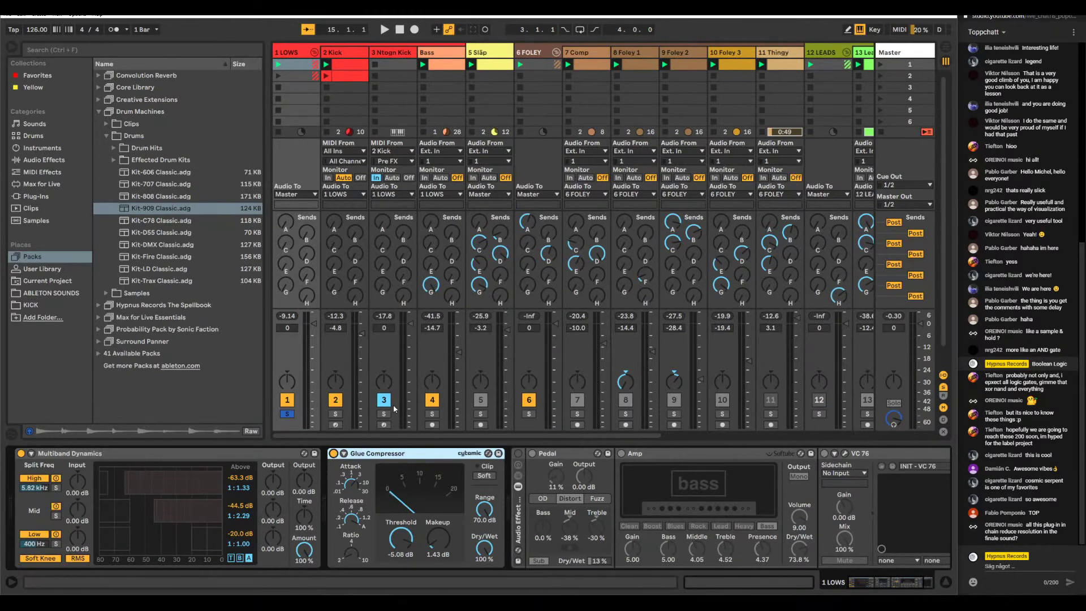
- Re-enable the Audio Effect Rack on 1 LOWS and play the soloed group through the complete chain
{"action": "left_click", "coordinate": [518, 453]}
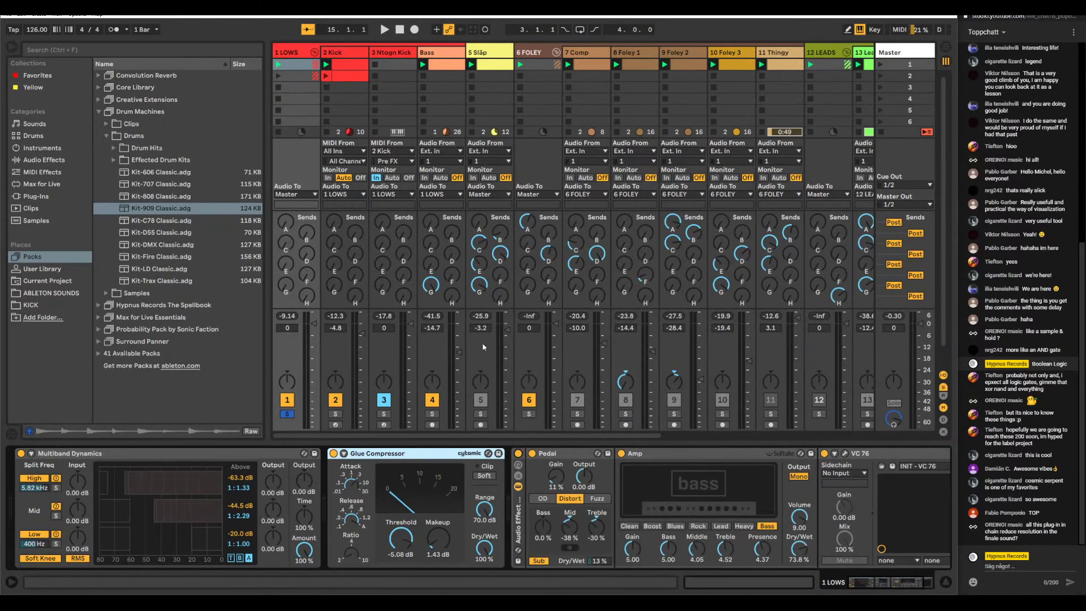
{"action": "key", "text": "space"}
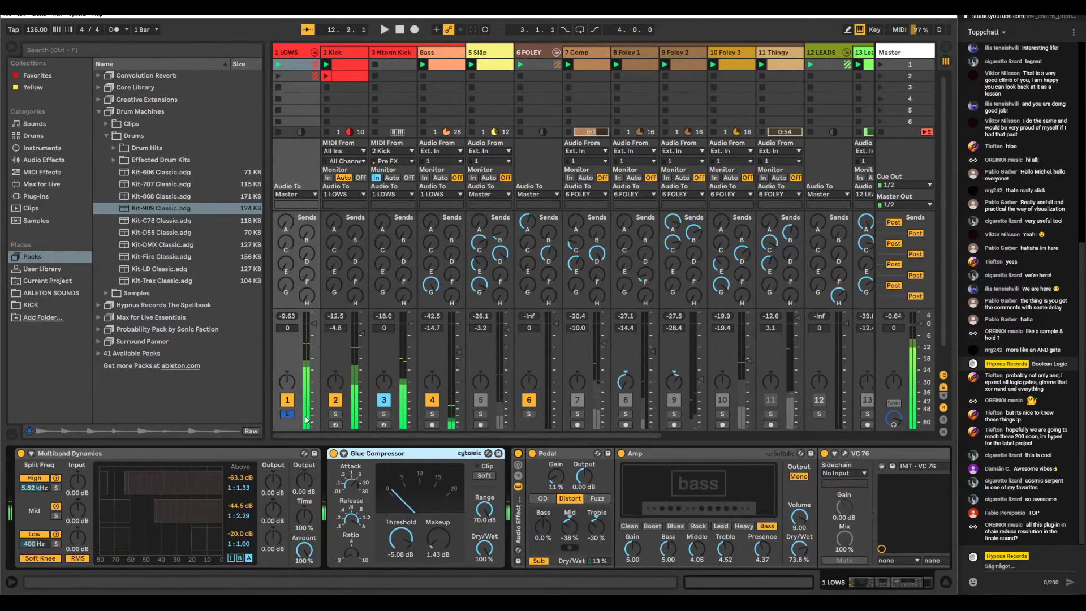
{"action": "key", "text": "space"}
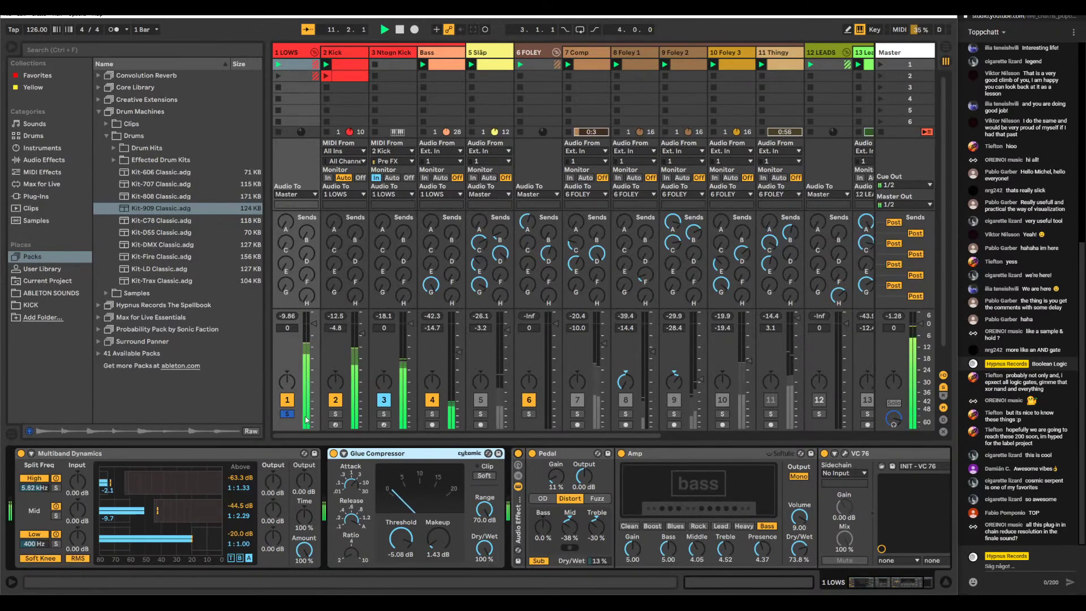
{"action": "key", "text": "space"}
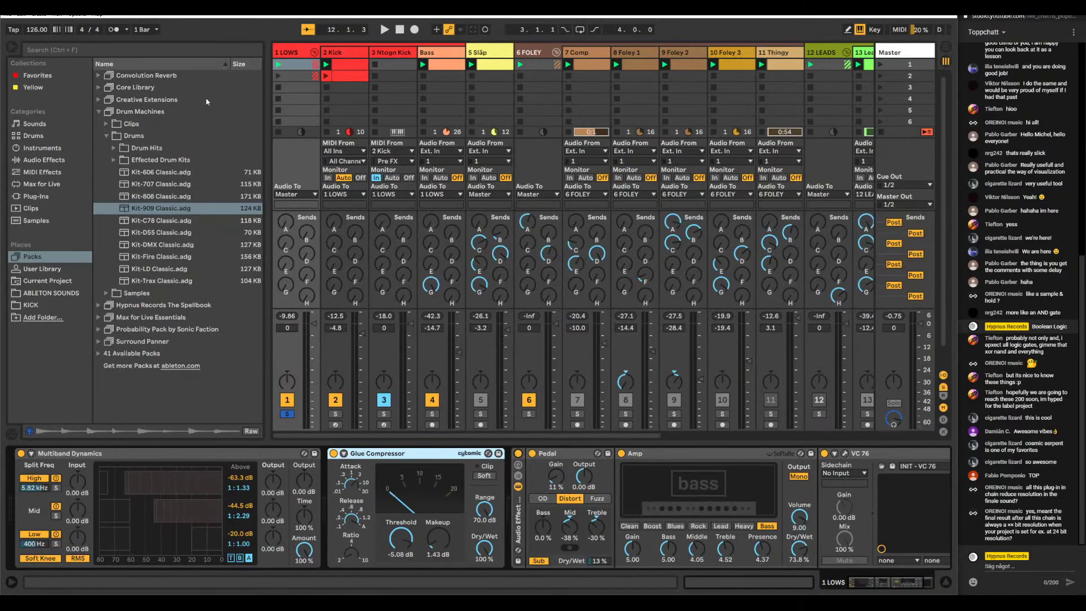
- Inspect the audio sample rate and the recording bit depth in the Preferences
{"action": "left_click", "coordinate": [77, 15]}
{"action": "left_click", "coordinate": [128, 243]}
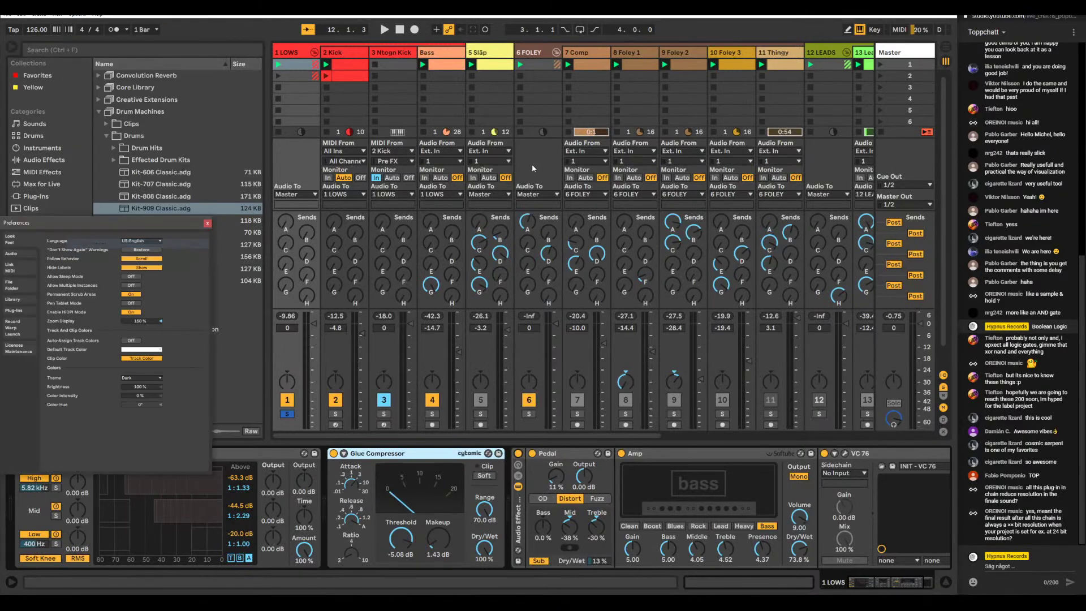
{"action": "left_click", "coordinate": [488, 193]}
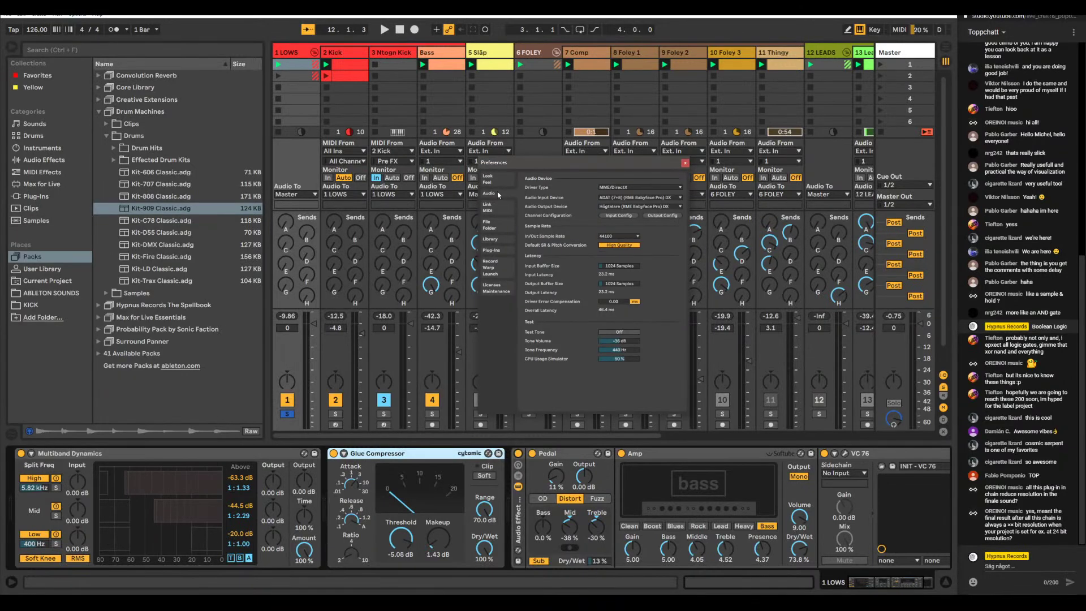
{"action": "left_click", "coordinate": [497, 287]}
{"action": "left_click", "coordinate": [500, 271]}
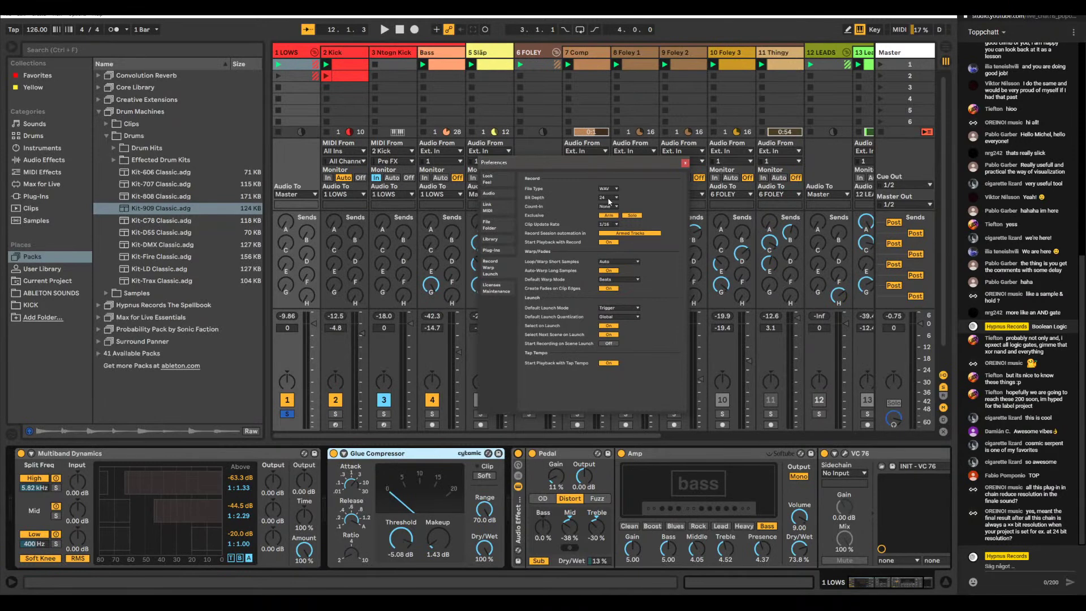
- Show the audio preferences again, switch to the Calculator and compute 24*8
{"action": "left_click", "coordinate": [497, 178]}
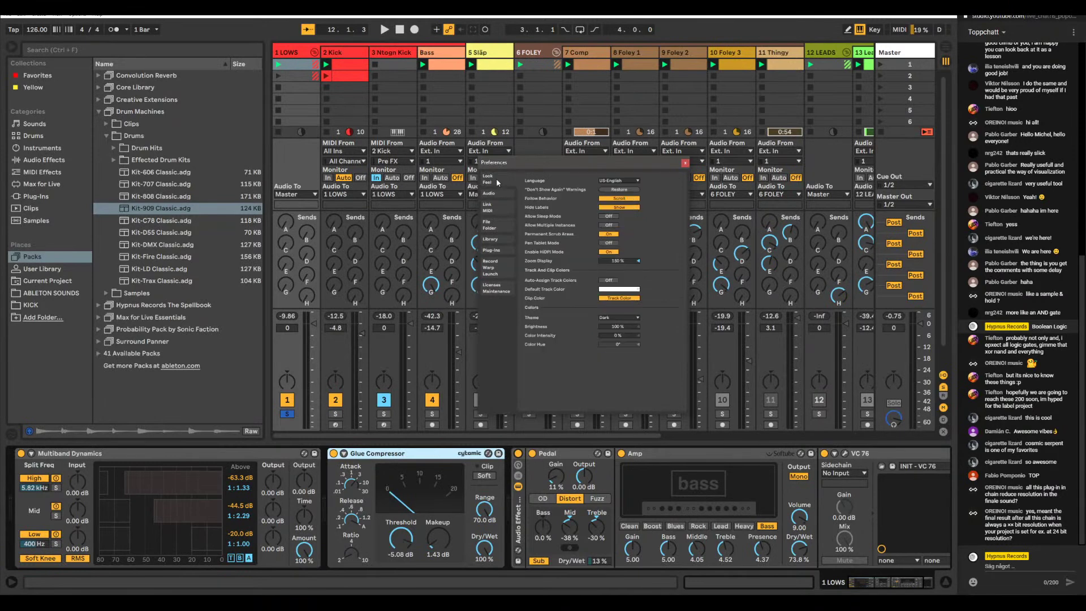
{"action": "left_click", "coordinate": [497, 193]}
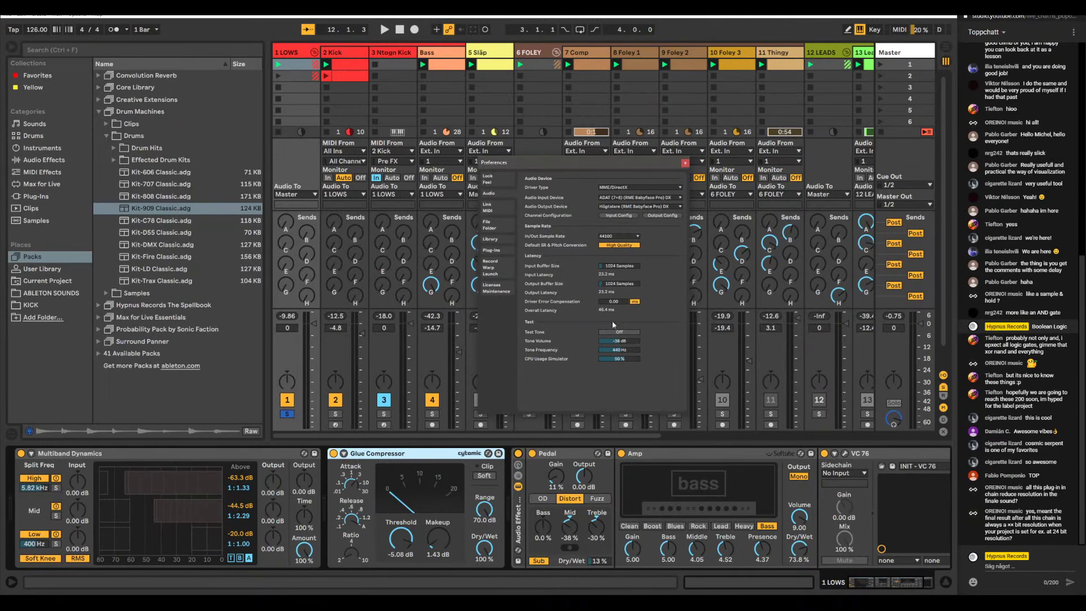
{"action": "key", "text": "alt+Tab"}
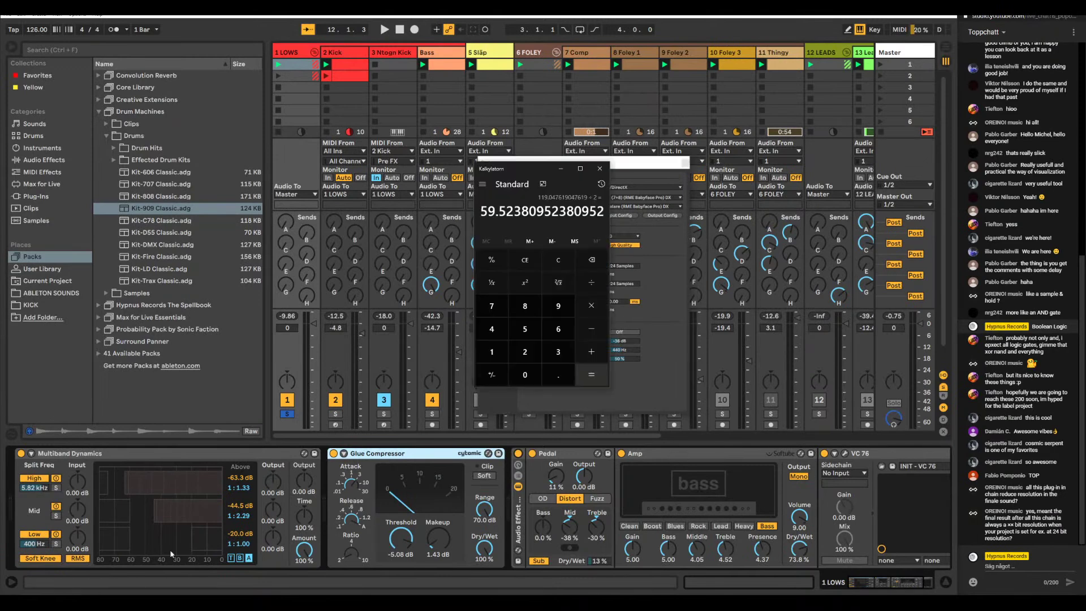
{"action": "type", "text": "24*8"}
{"action": "key", "text": "Return"}
{"action": "left_click_drag", "start_coordinate": [534, 166], "coordinate": [372, 161]}
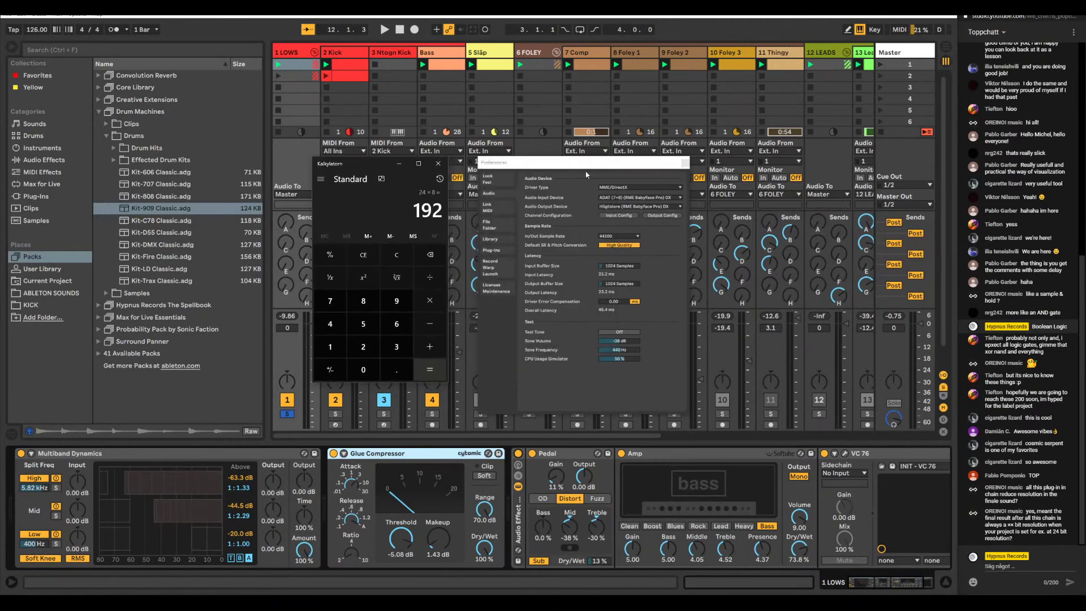
- Close the Preferences and compute 16*8 in the Calculator
{"action": "left_click", "coordinate": [684, 163]}
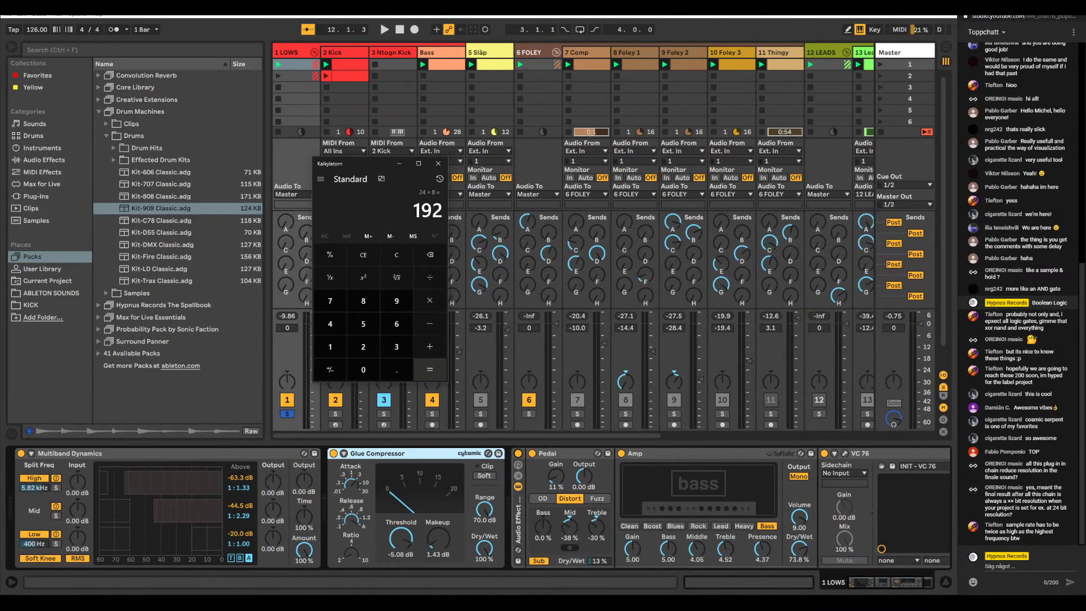
{"action": "left_click_drag", "start_coordinate": [413, 211], "coordinate": [441, 210]}
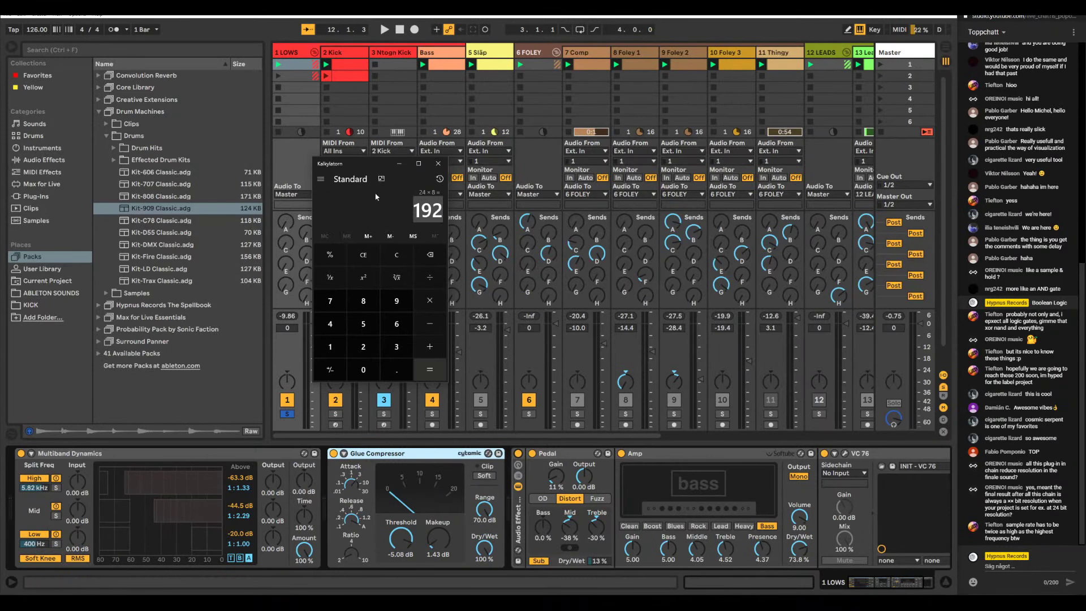
{"action": "type", "text": "16*8"}
{"action": "key", "text": "Return"}
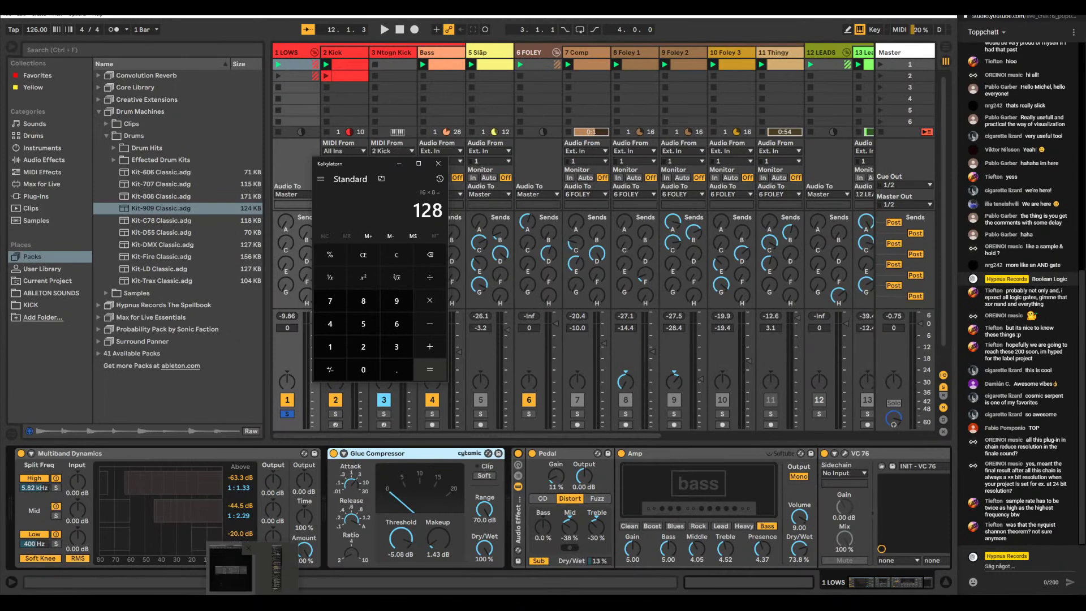
- Add the Max for Live LFO audio effect on a new audio track after 19 Troll
{"action": "left_click", "coordinate": [37, 196]}
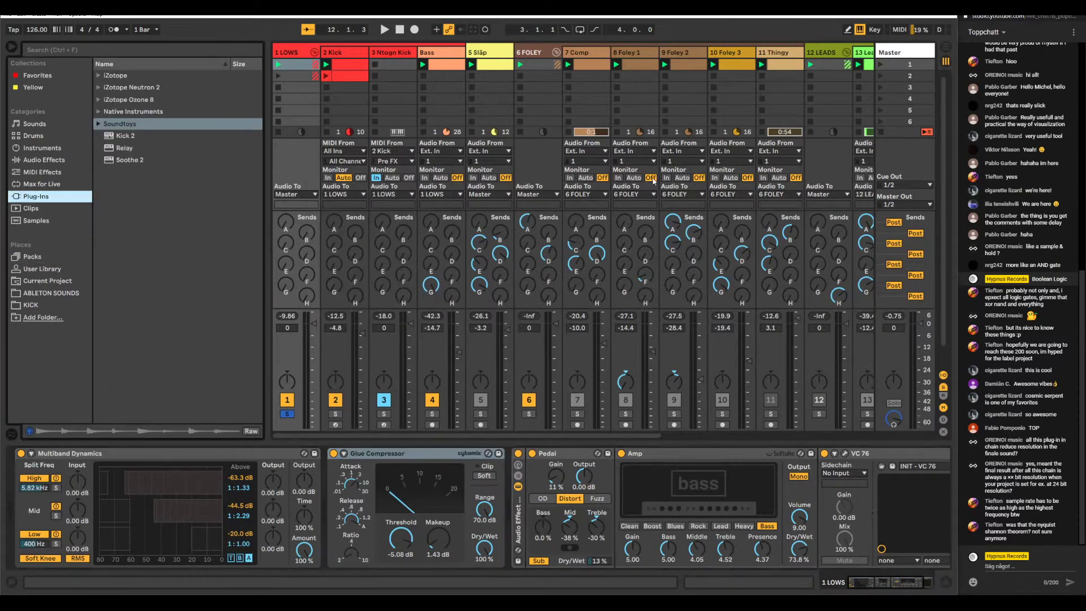
{"action": "scroll", "coordinate": [679, 191], "scroll_direction": "right", "scroll_amount": 5}
{"action": "scroll", "coordinate": [677, 190], "scroll_direction": "right", "scroll_amount": 1}
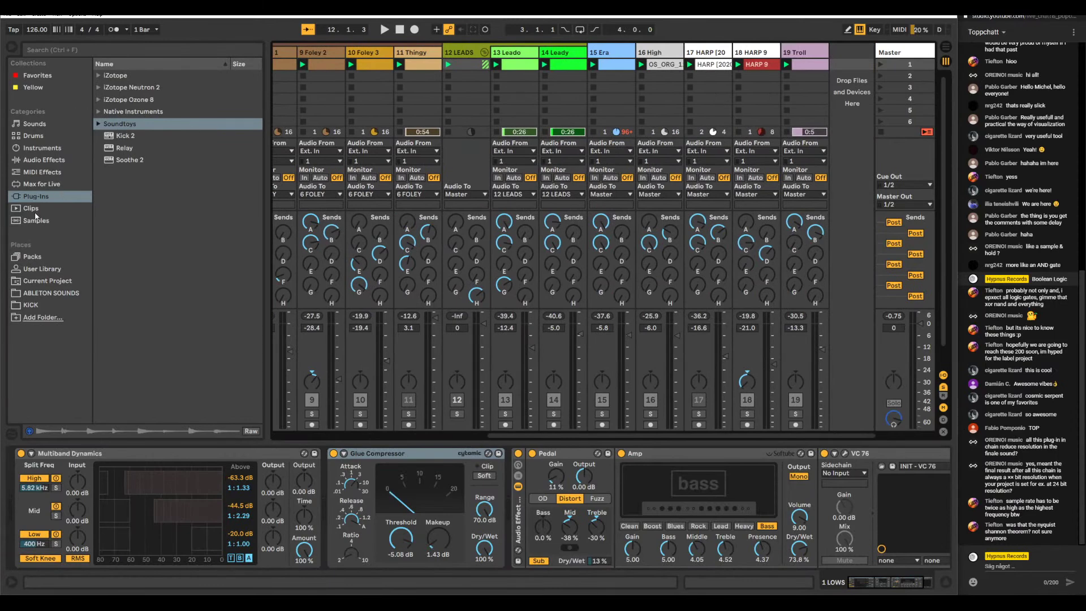
{"action": "left_click", "coordinate": [41, 184]}
{"action": "left_click_drag", "start_coordinate": [125, 241], "coordinate": [855, 84]}
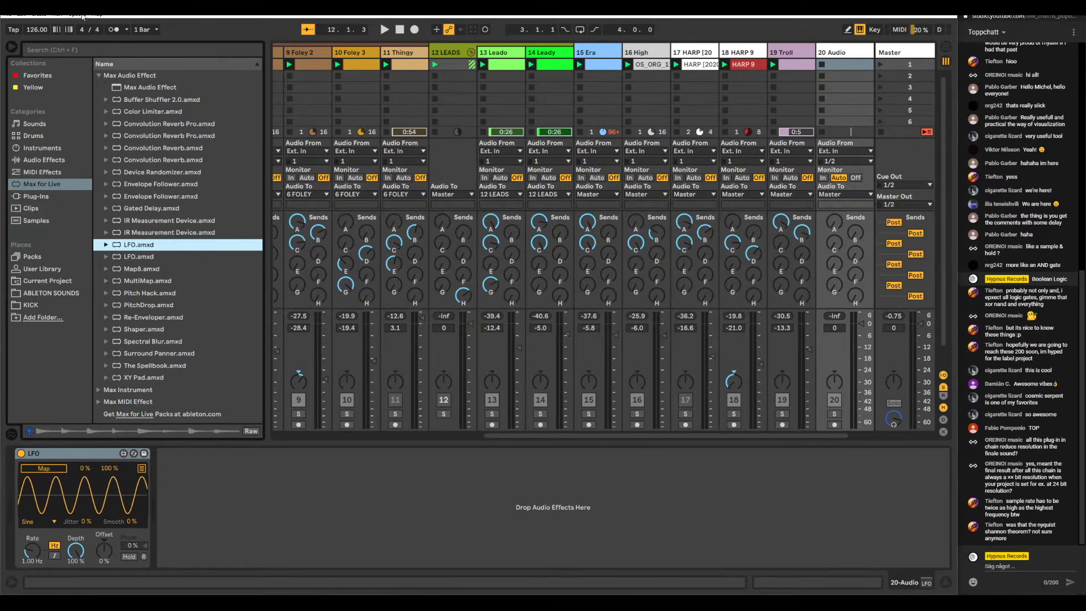
- Try the in/out sample rate at 96000 in the audio preferences, and return it to 44100
{"action": "left_click", "coordinate": [82, 15]}
{"action": "left_click", "coordinate": [187, 246]}
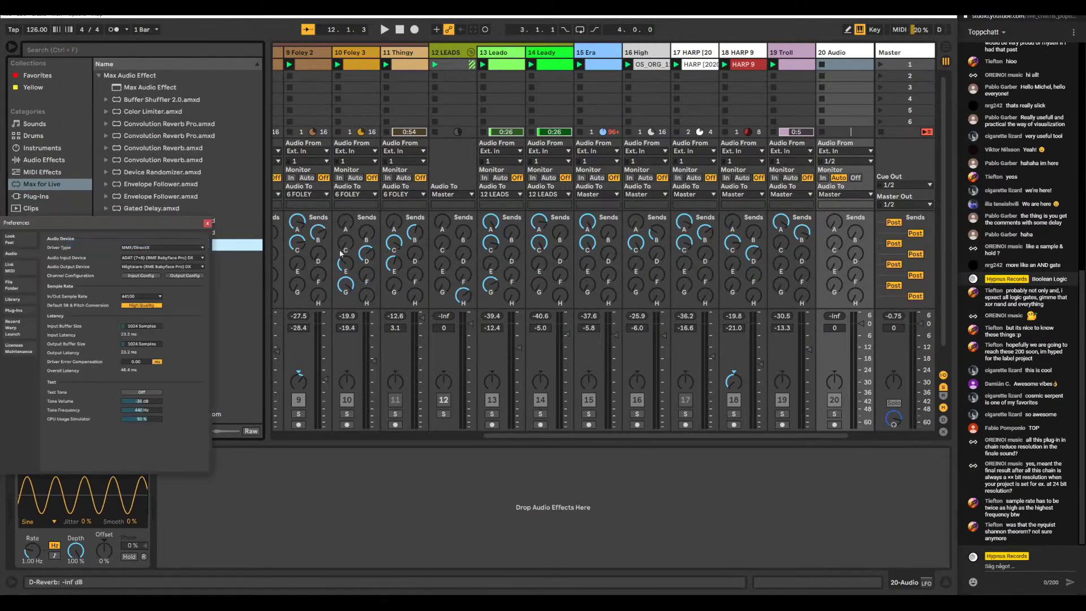
{"action": "left_click", "coordinate": [477, 225]}
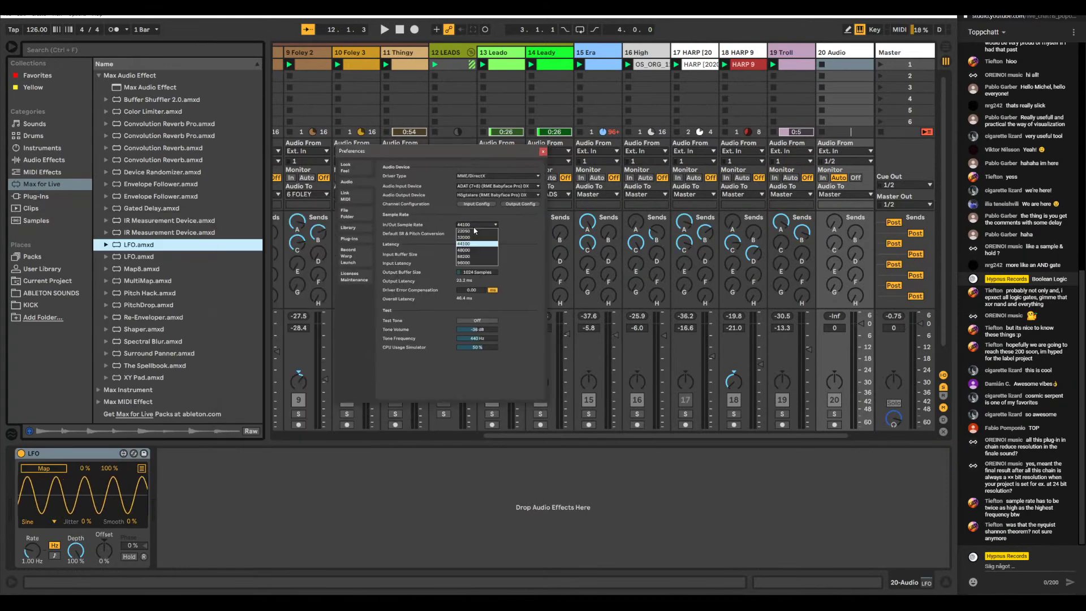
{"action": "left_click", "coordinate": [480, 249]}
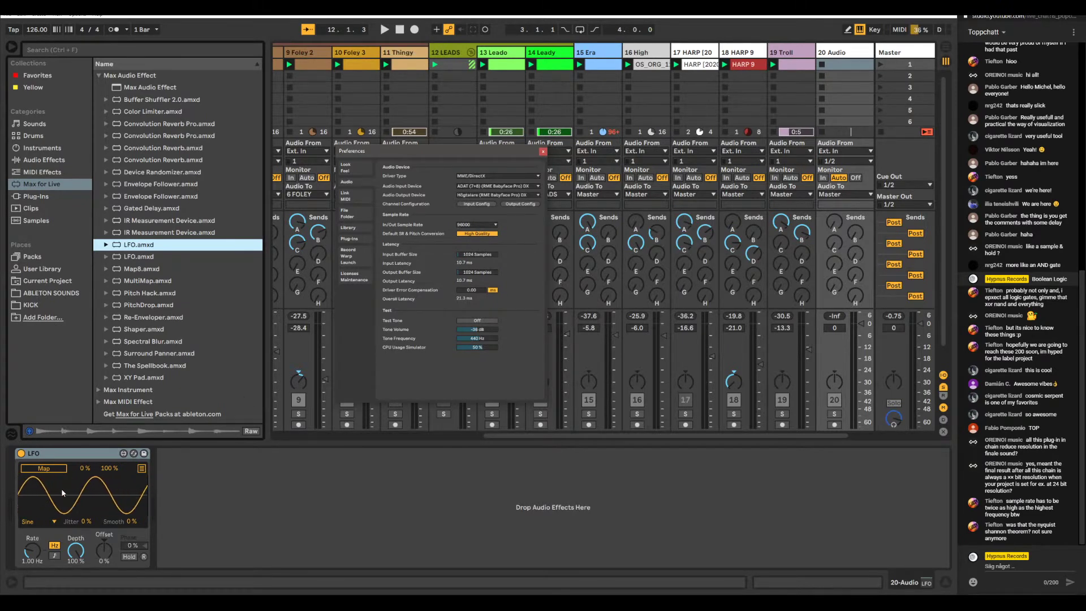
{"action": "left_click", "coordinate": [469, 226]}
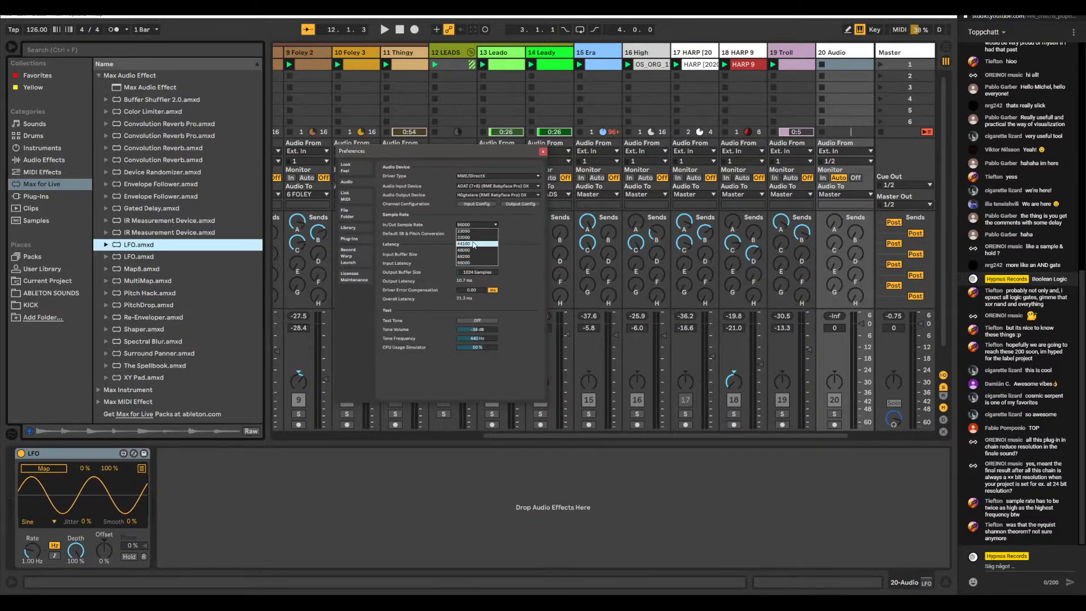
{"action": "left_click", "coordinate": [474, 246]}
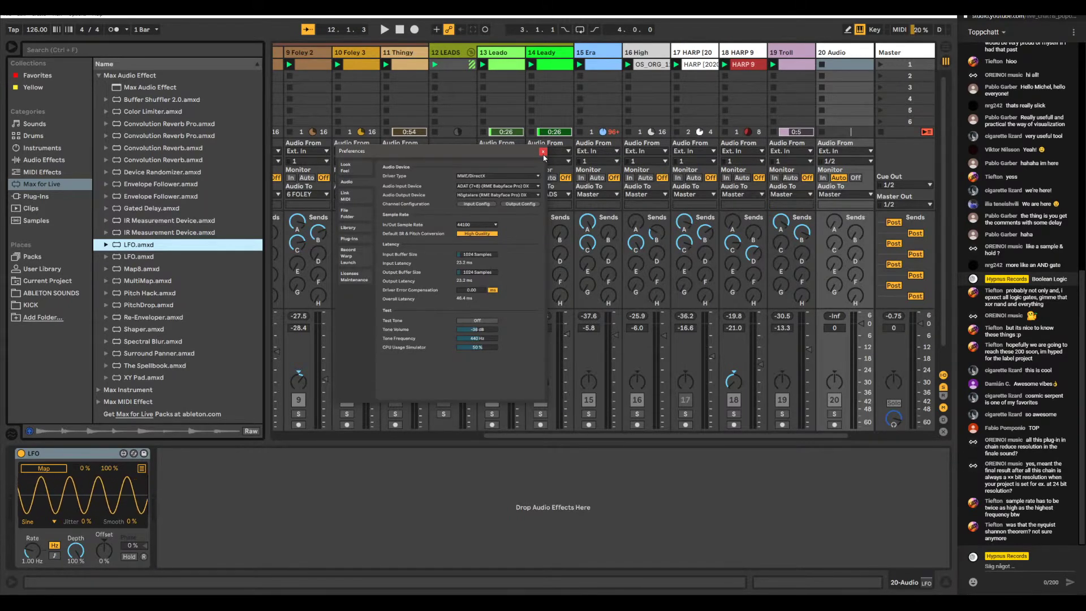
- Examine the available in/out sample rates in the audio preferences without changing the selection
{"action": "left_click", "coordinate": [475, 225]}
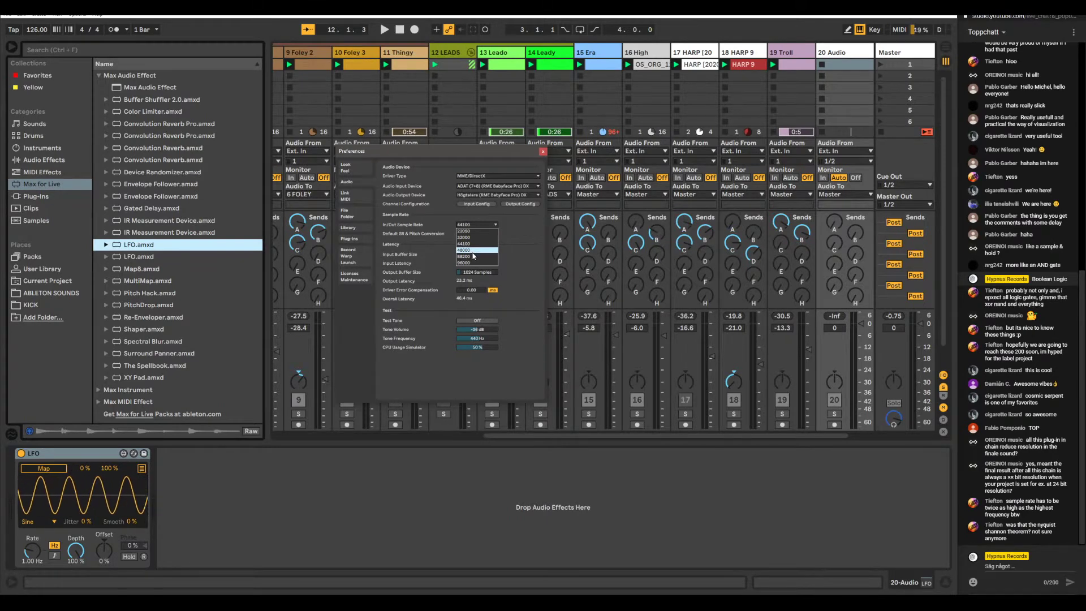
{"action": "left_click", "coordinate": [507, 264]}
{"action": "left_click", "coordinate": [490, 224]}
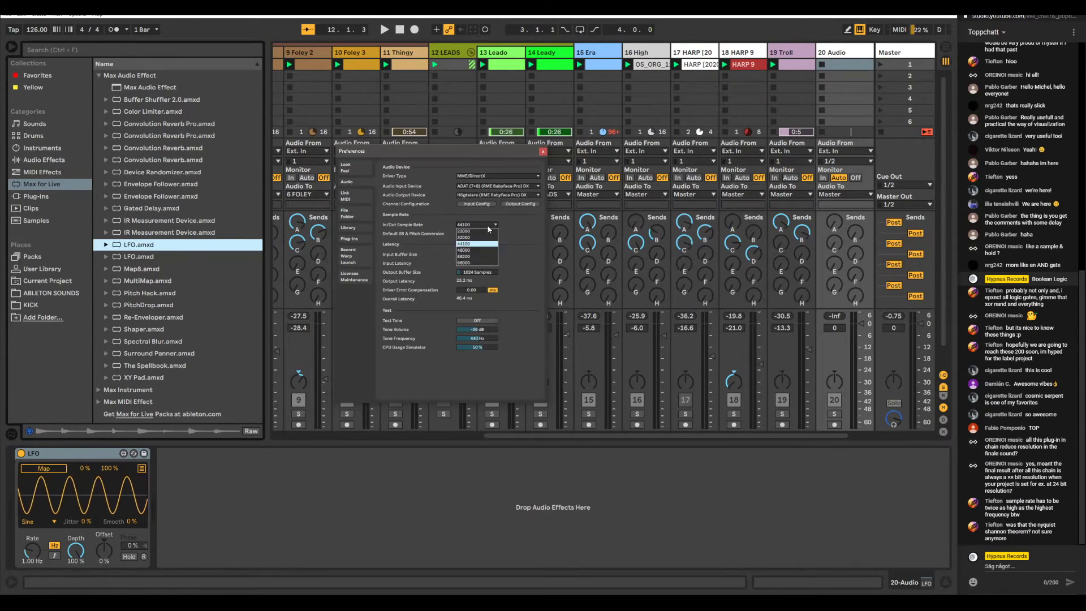
- Switch to the Calculator and compute 96000*2
{"action": "key", "text": "alt+Tab"}
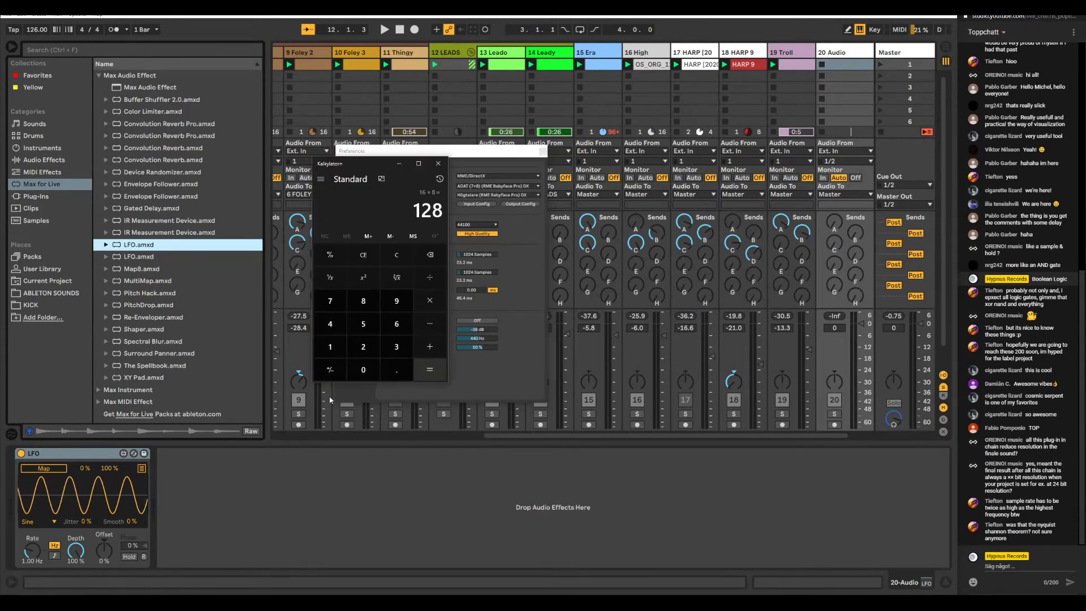
{"action": "left_click", "coordinate": [475, 233]}
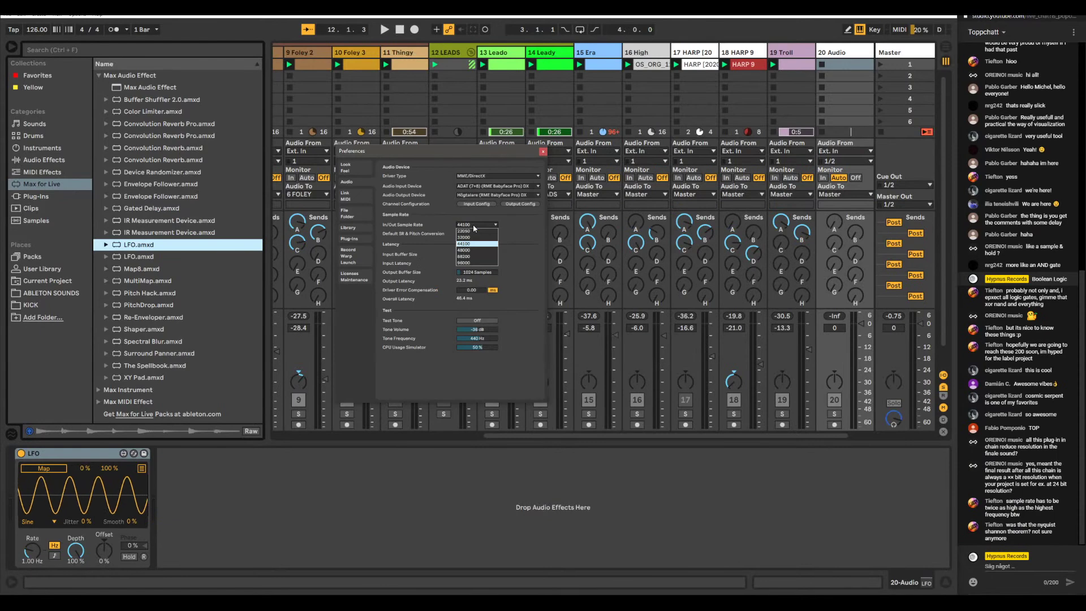
{"action": "key", "text": "alt+Tab"}
{"action": "type", "text": "96000*"}
{"action": "type", "text": "2"}
{"action": "key", "text": "Return"}
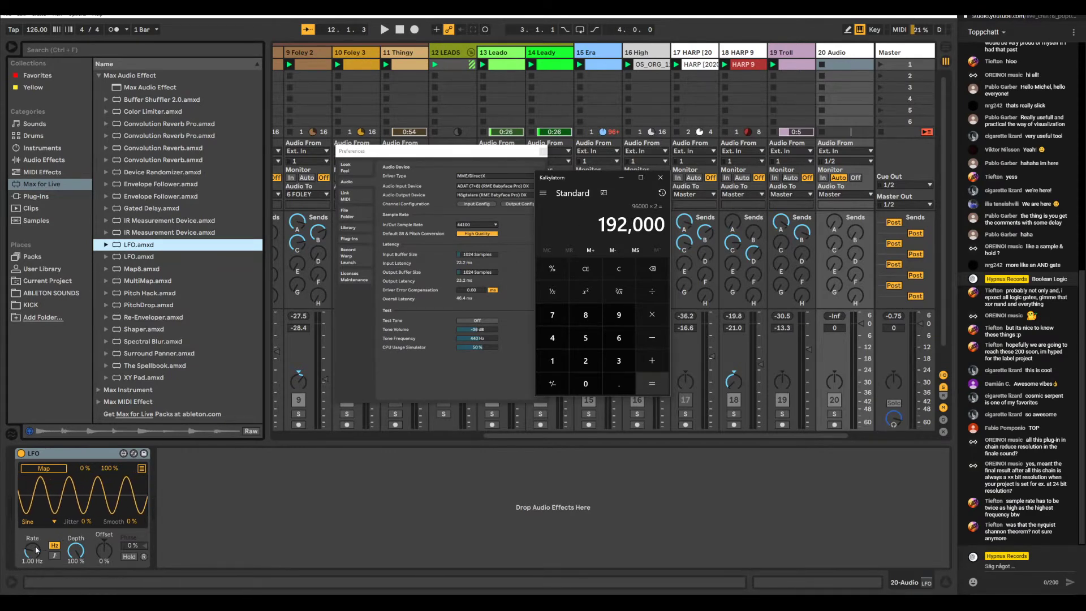
- Switch the LFO's rate from Hz to tempo-synced mode and close the Preferences
{"action": "left_click", "coordinate": [68, 543]}
{"action": "left_click", "coordinate": [54, 555]}
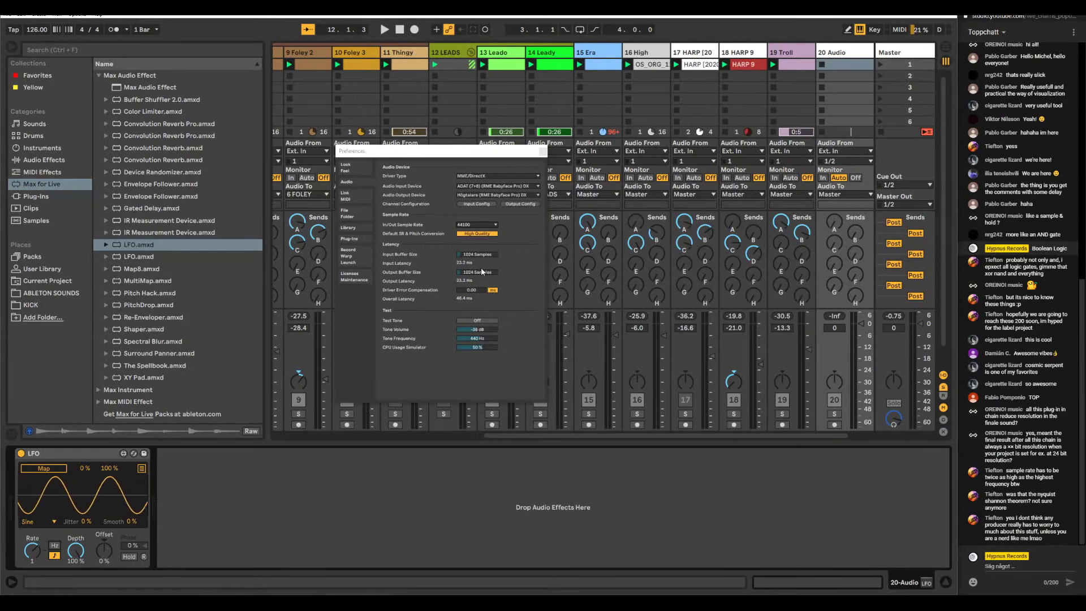
{"action": "left_click", "coordinate": [543, 153]}
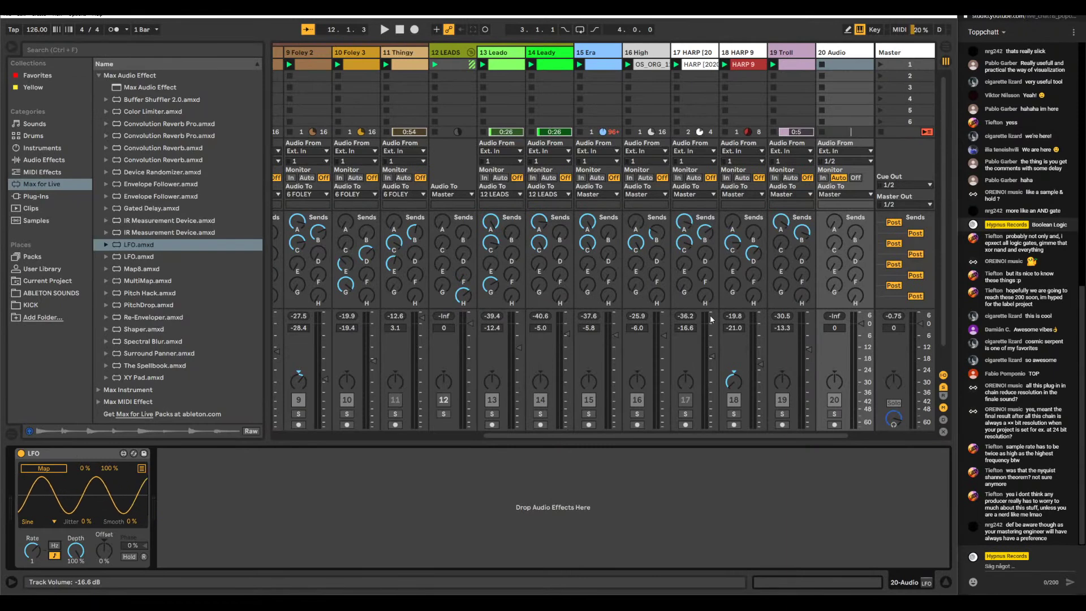
- Select the 6 FOLEY group and its Glue Compressor for inspection
{"action": "left_click", "coordinate": [568, 439]}
{"action": "left_click_drag", "start_coordinate": [568, 433], "coordinate": [443, 436]}
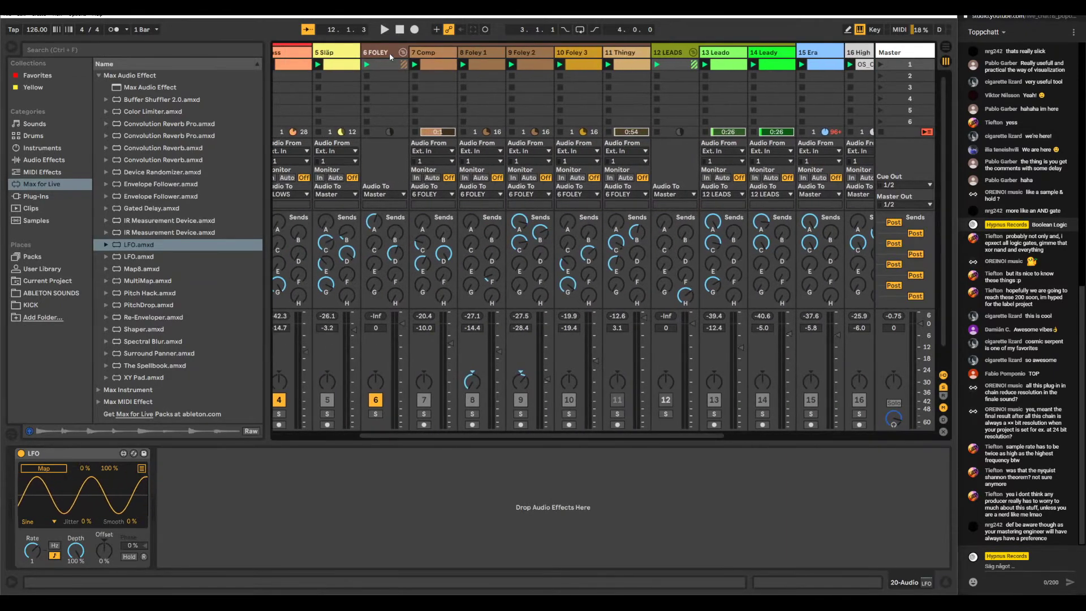
{"action": "left_click", "coordinate": [389, 55]}
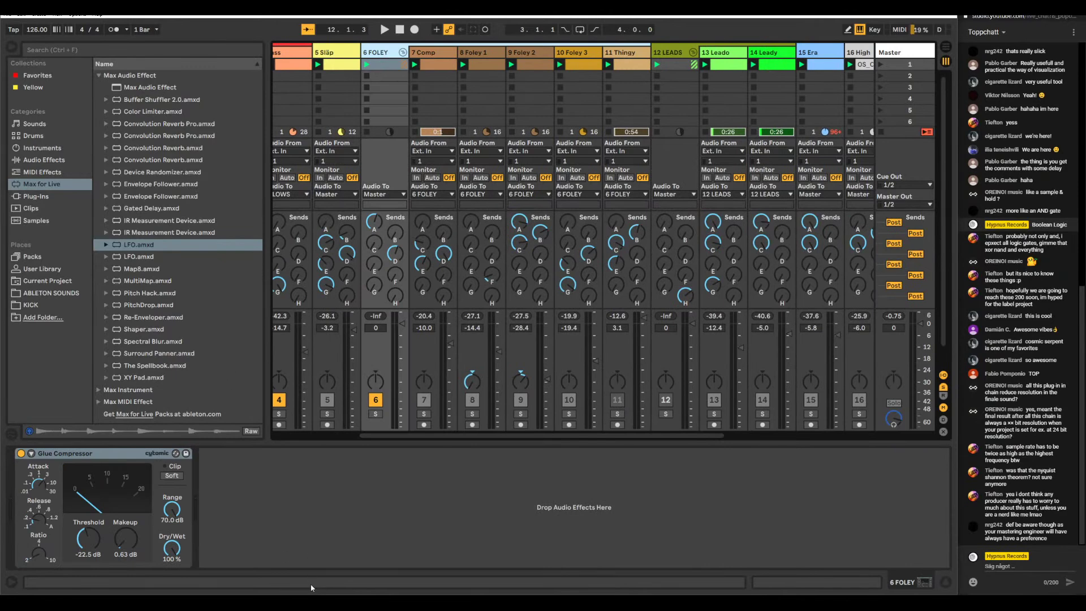
{"action": "left_click", "coordinate": [1007, 566]}
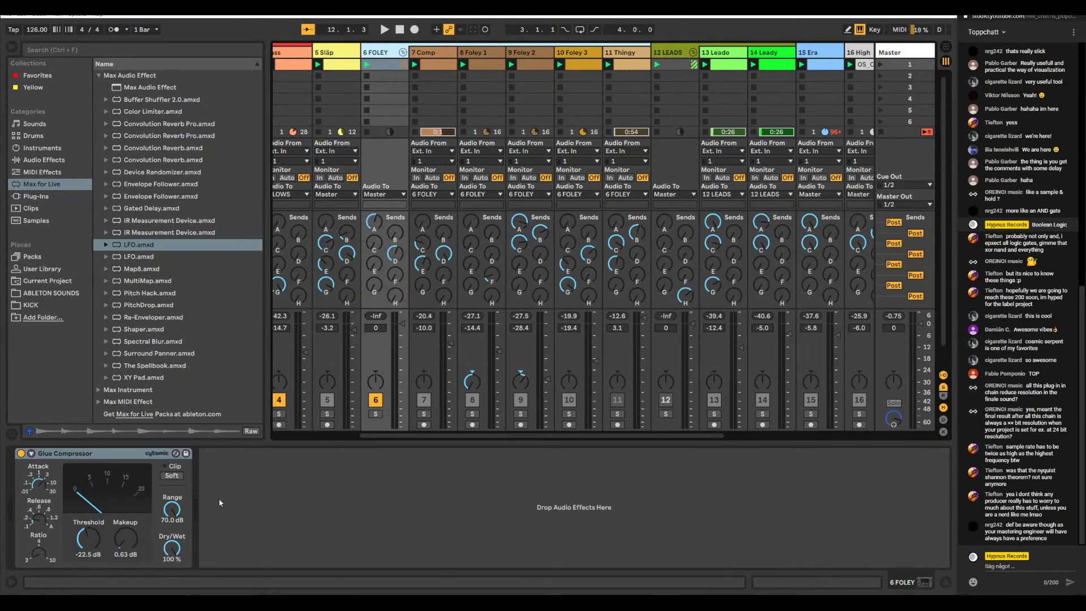
{"action": "left_click", "coordinate": [108, 455]}
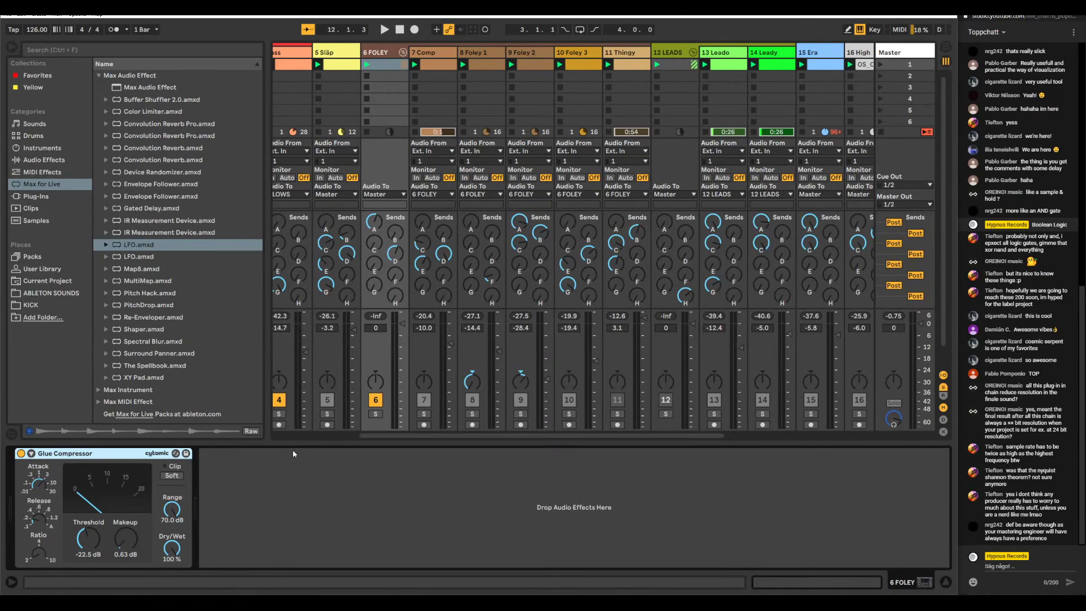
- Show the devices of the 7 Comp track, solo the 6 FOLEY group and start playback
{"action": "scroll", "coordinate": [411, 435], "scroll_direction": "left", "scroll_amount": 3}
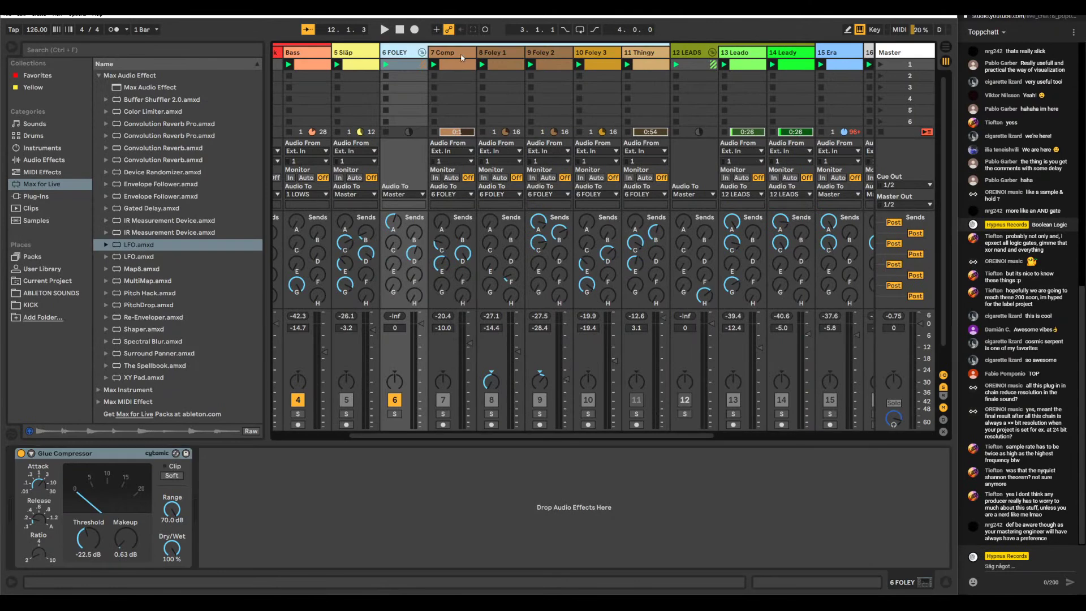
{"action": "left_click", "coordinate": [452, 51]}
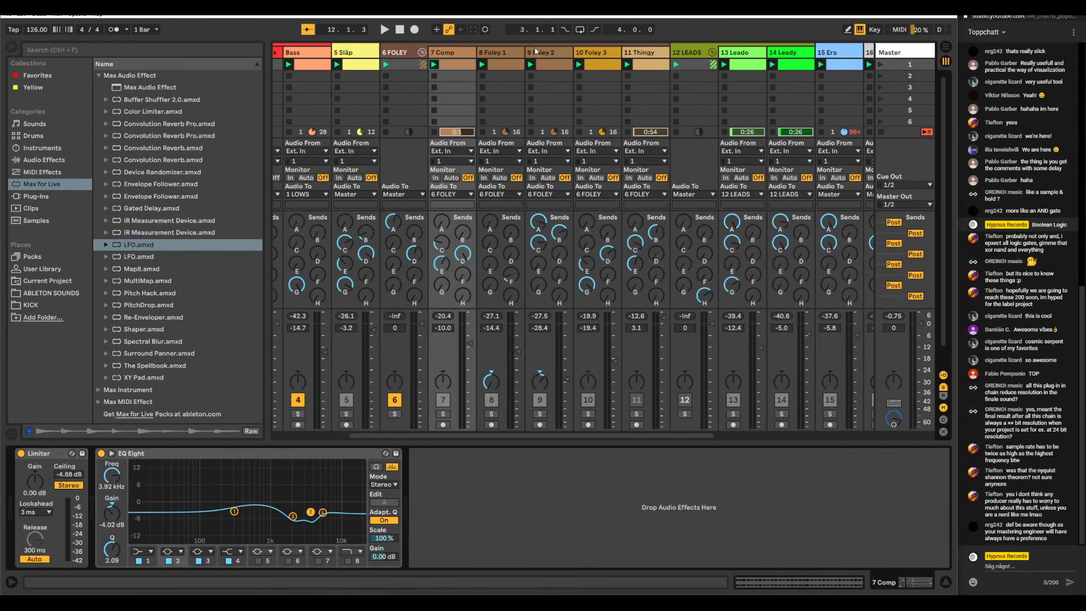
{"action": "left_click", "coordinate": [395, 414]}
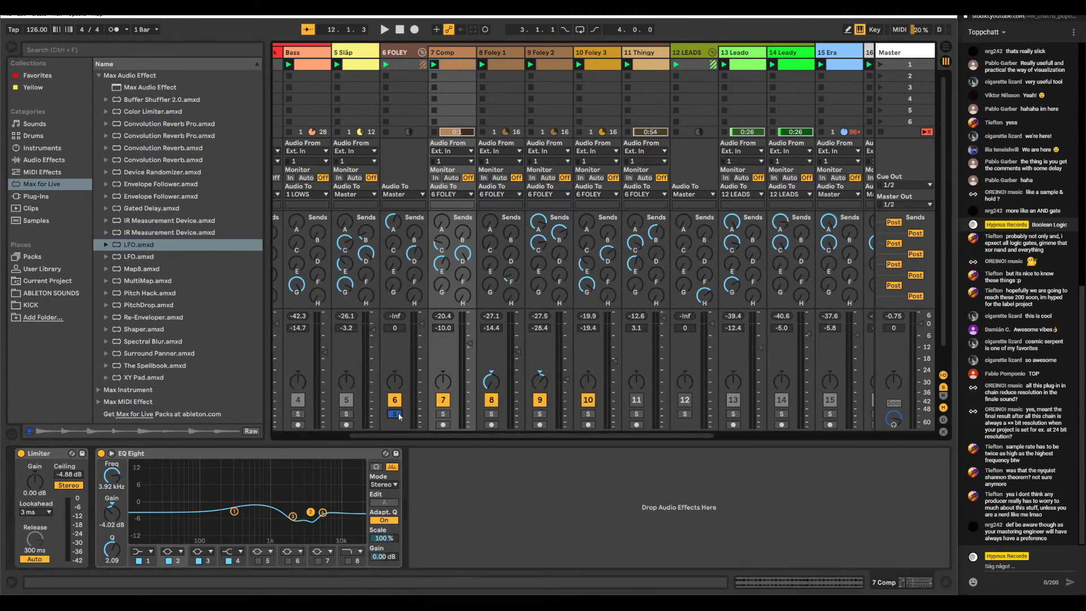
{"action": "key", "text": "space"}
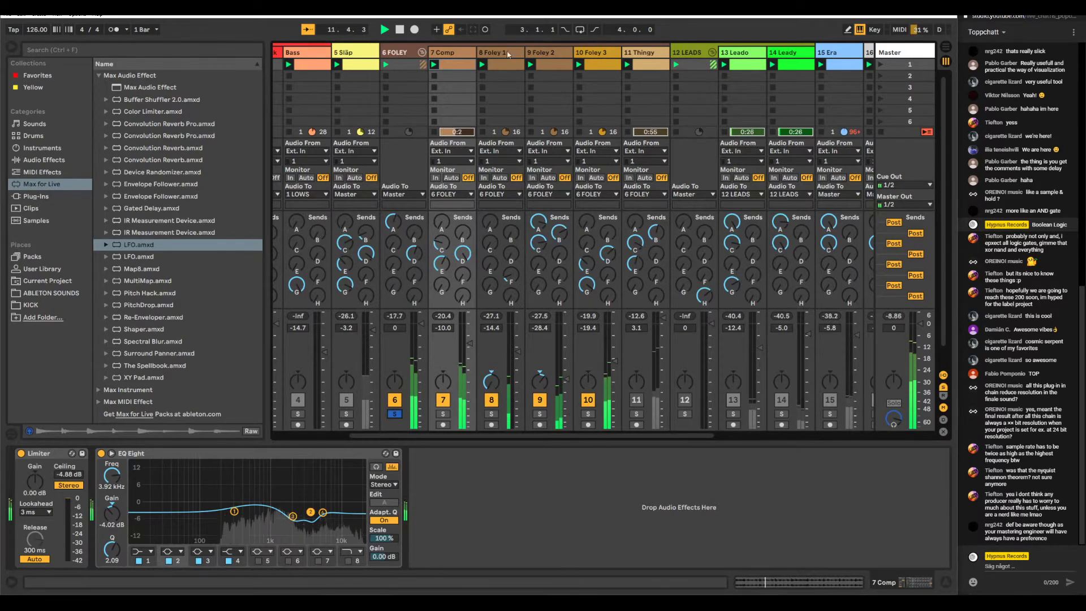
- Compare the soloed 6 FOLEY group during playback with its Glue Compressor off and on, leaving it on
{"action": "key", "text": "Left"}
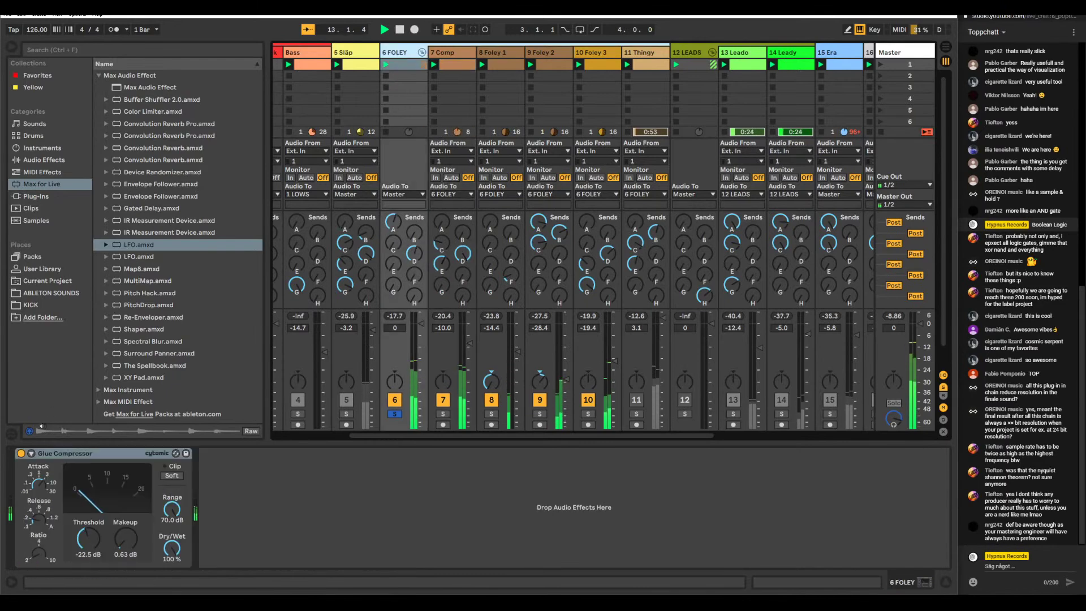
{"action": "left_click", "coordinate": [21, 454]}
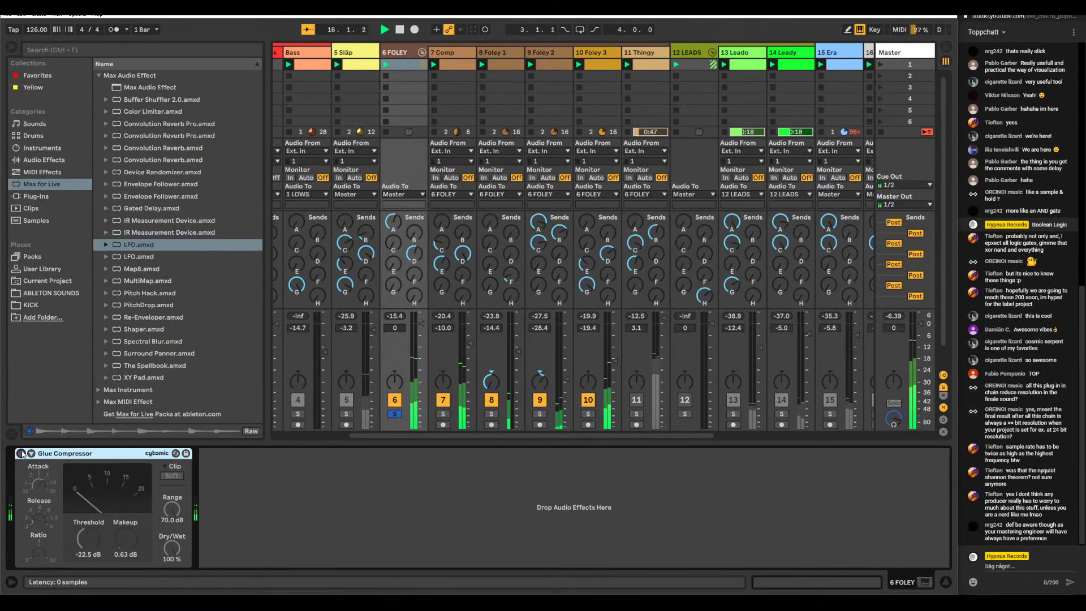
{"action": "left_click", "coordinate": [21, 454]}
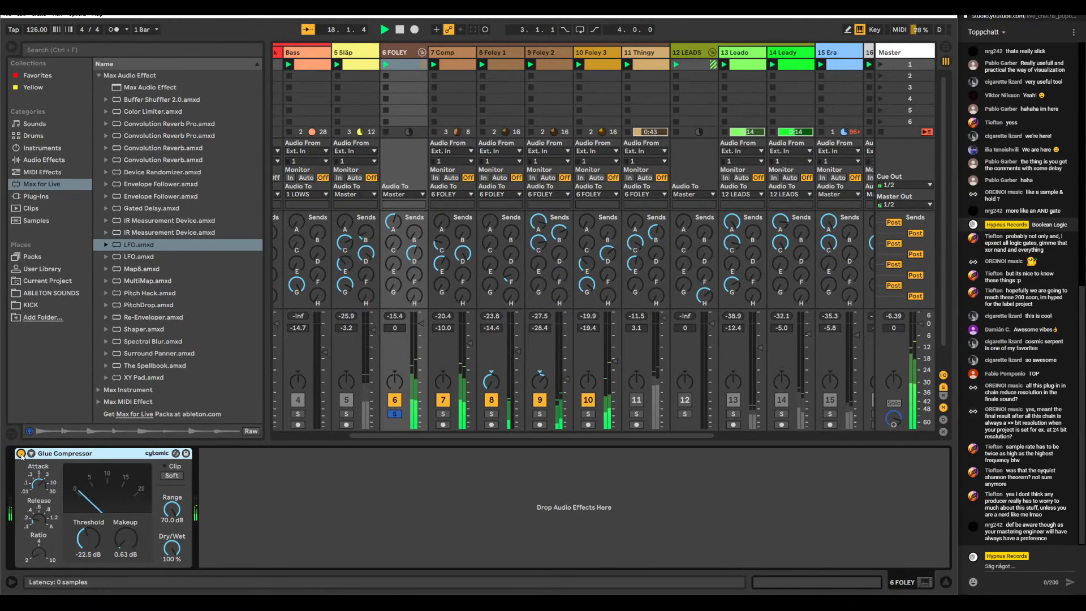
{"action": "left_click", "coordinate": [21, 453]}
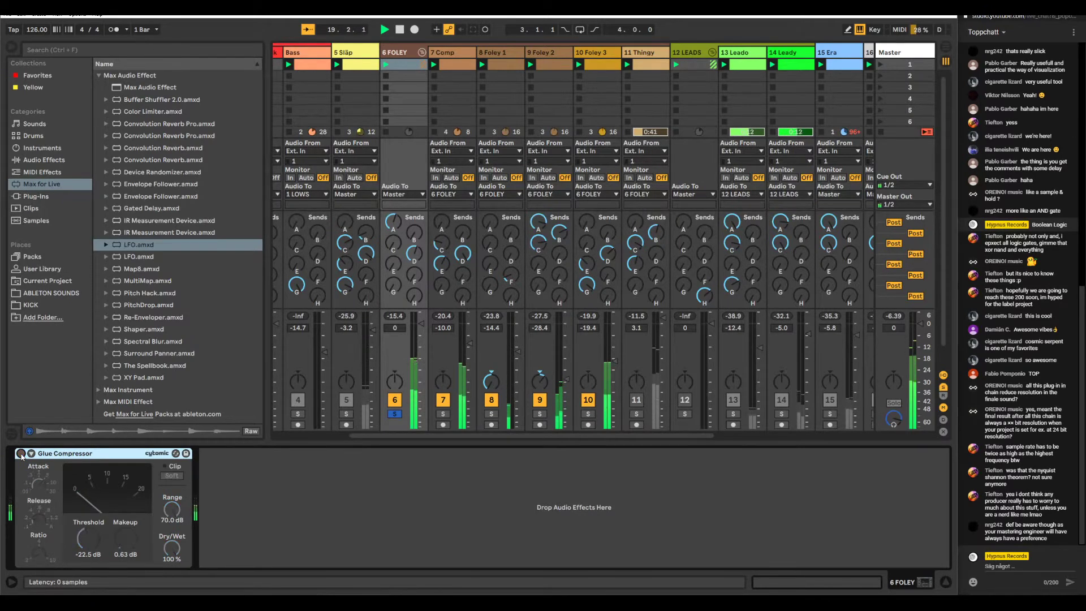
{"action": "left_click", "coordinate": [21, 454]}
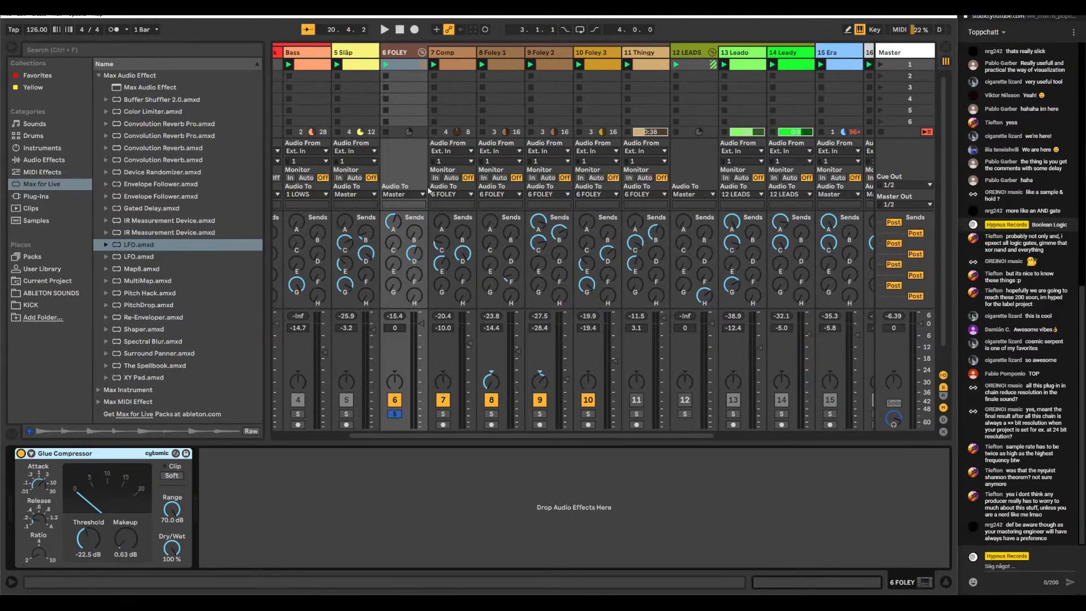
- Start playback with the 12 LEADS group soloed and open the clip in the 13 Leado track
{"action": "scroll", "coordinate": [678, 236], "scroll_direction": "right", "scroll_amount": 5}
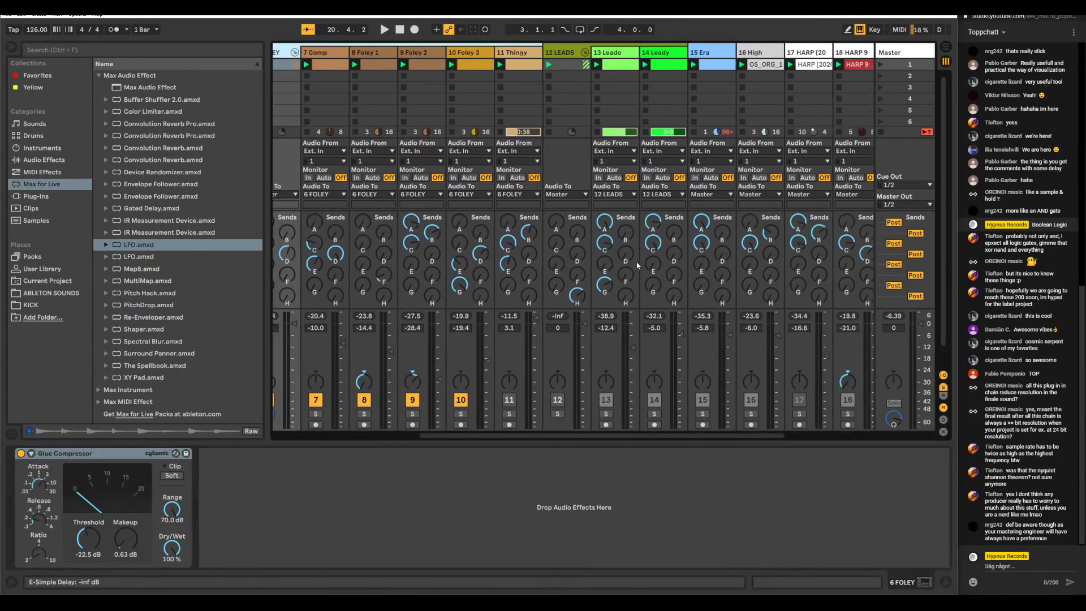
{"action": "scroll", "coordinate": [479, 437], "scroll_direction": "left", "scroll_amount": 3}
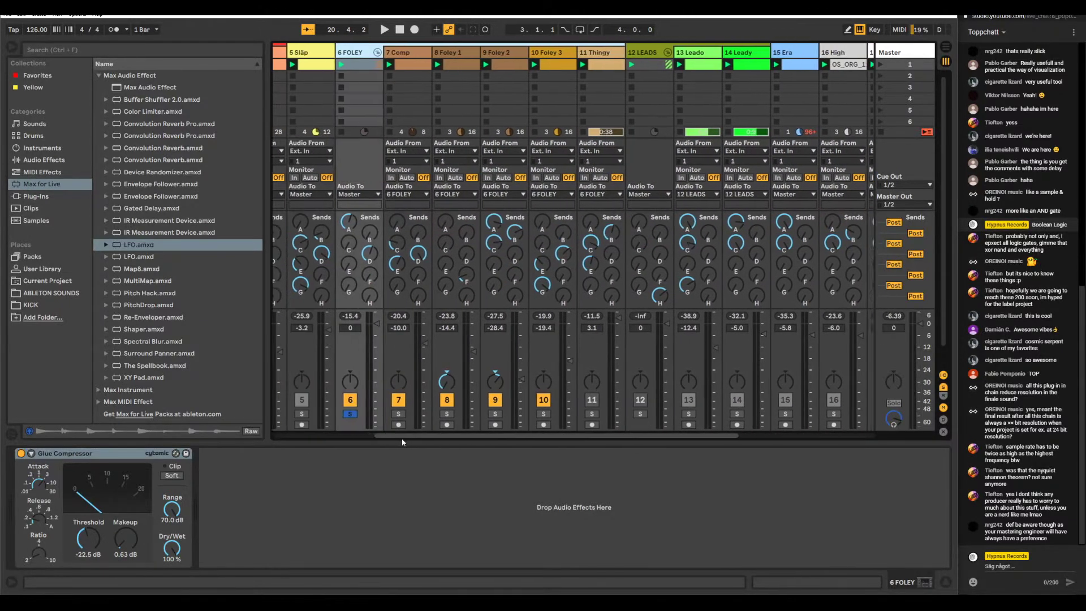
{"action": "key", "text": "space"}
{"action": "scroll", "coordinate": [434, 438], "scroll_direction": "right", "scroll_amount": 5}
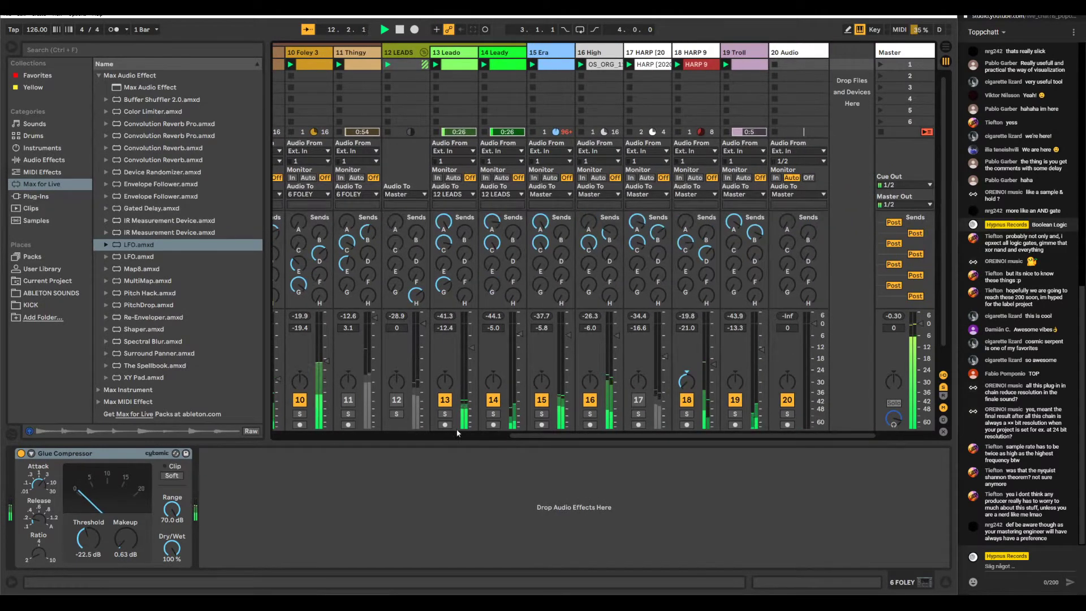
{"action": "left_click", "coordinate": [396, 414]}
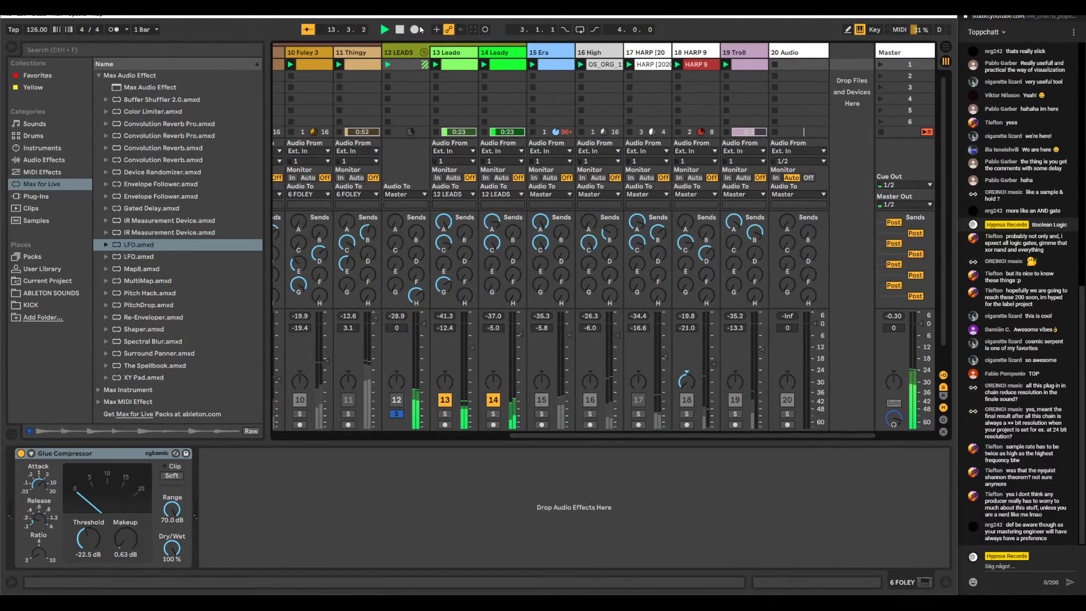
{"action": "left_click", "coordinate": [453, 55]}
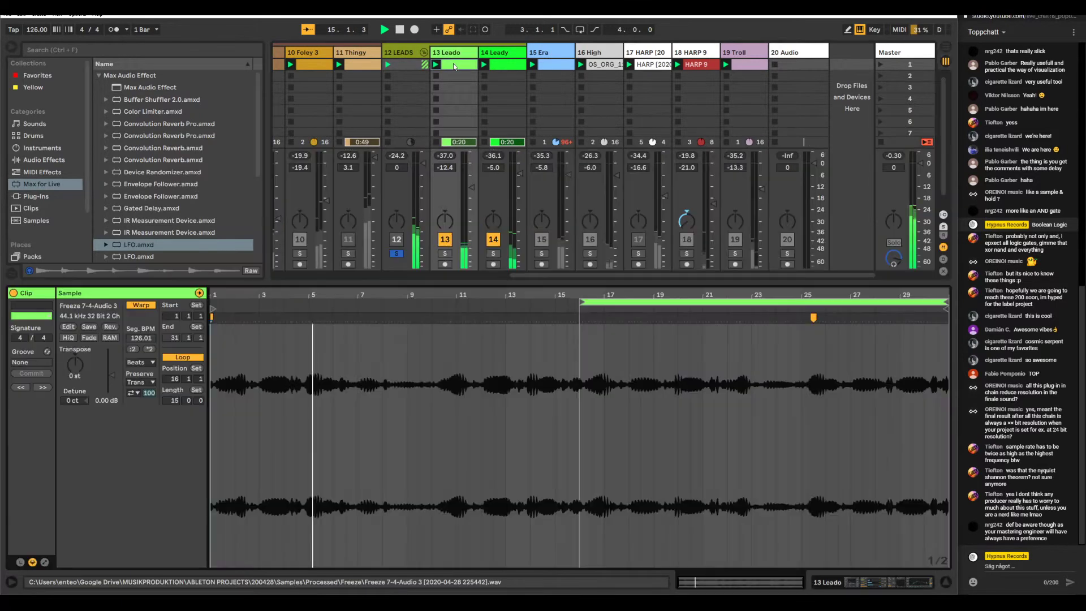
{"action": "left_click", "coordinate": [454, 65]}
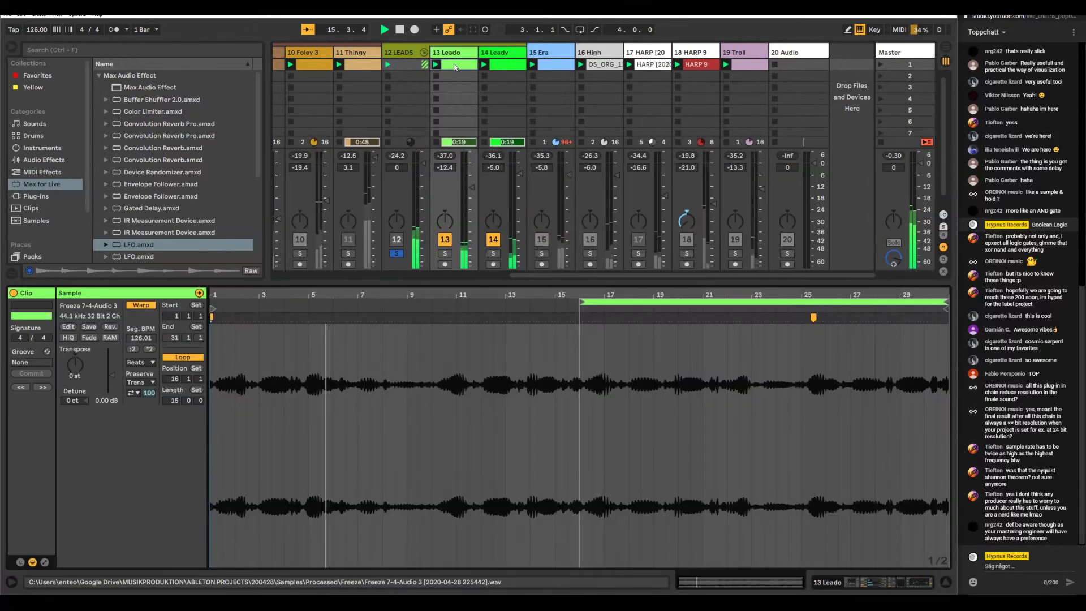
- Browse ABLETON SOUNDS, collapsing the RECORDED folder and expanding MODULAR and its 200518_PLONK(130BPM) subfolder
{"action": "scroll", "coordinate": [33, 229], "scroll_direction": "down", "scroll_amount": 2}
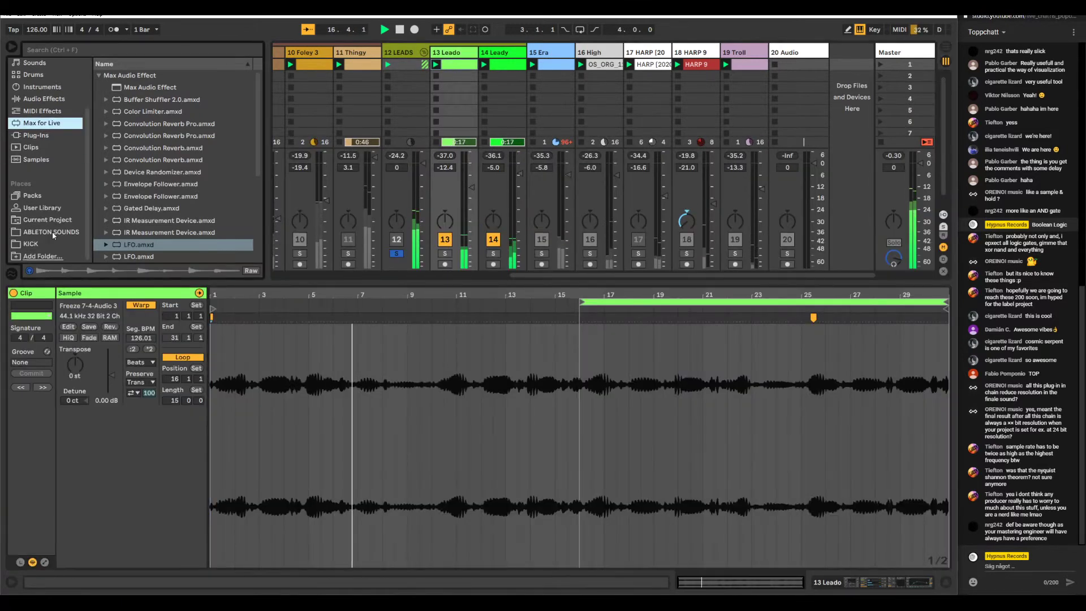
{"action": "left_click", "coordinate": [34, 231]}
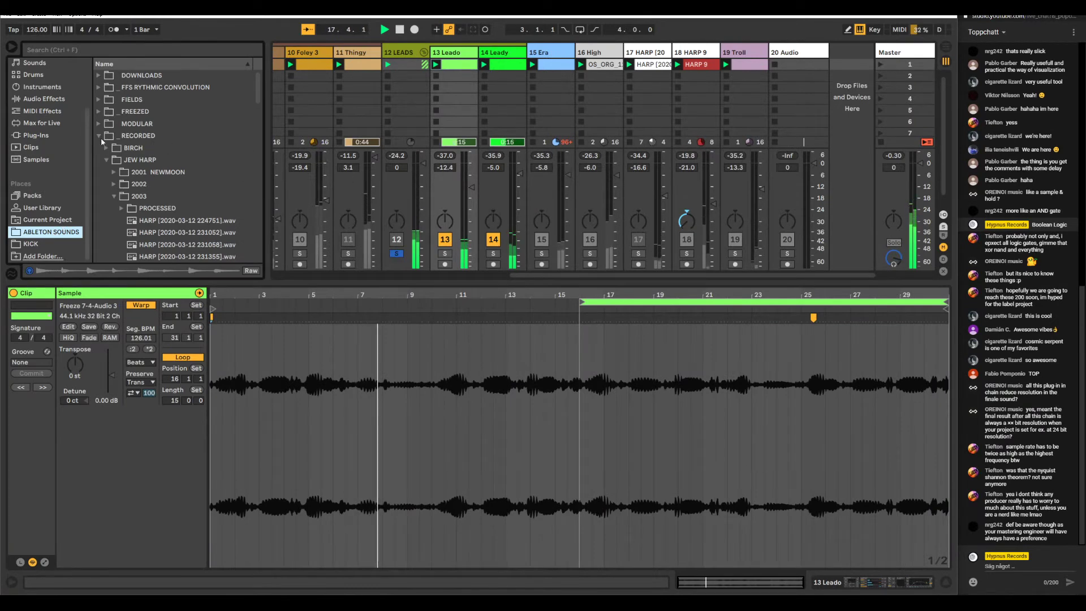
{"action": "left_click", "coordinate": [138, 136]}
{"action": "left_click", "coordinate": [137, 123]}
{"action": "scroll", "coordinate": [161, 175], "scroll_direction": "down", "scroll_amount": 3}
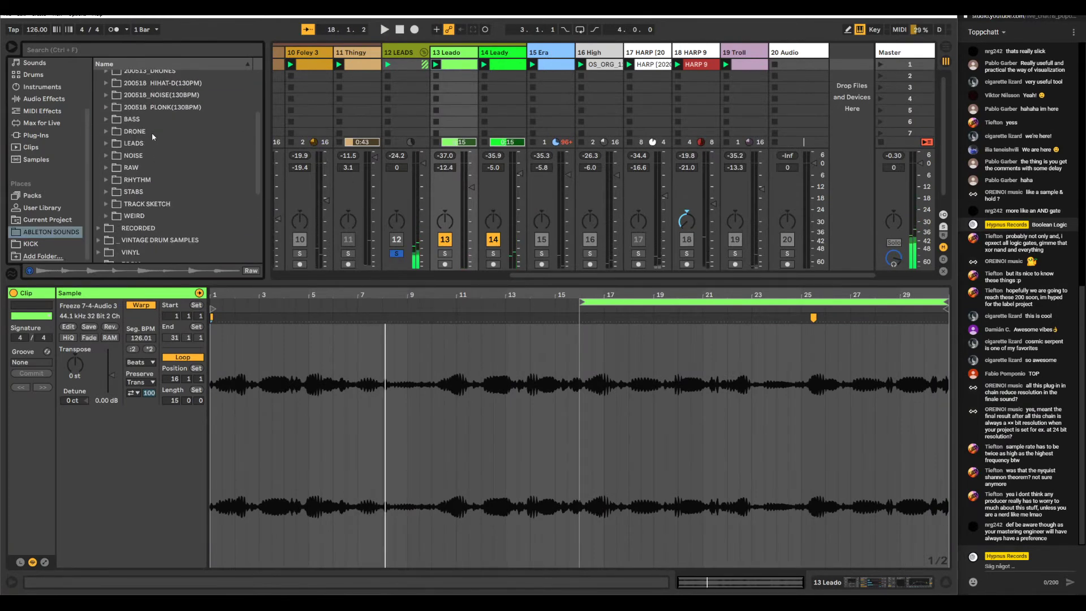
{"action": "scroll", "coordinate": [170, 173], "scroll_direction": "up", "scroll_amount": 1}
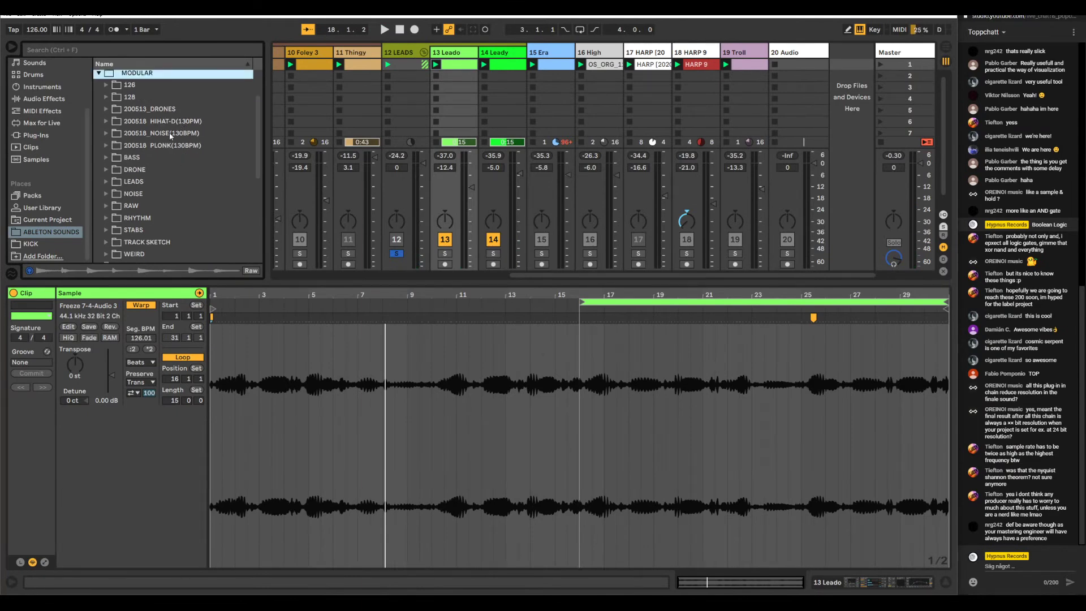
{"action": "scroll", "coordinate": [171, 136], "scroll_direction": "up", "scroll_amount": 1}
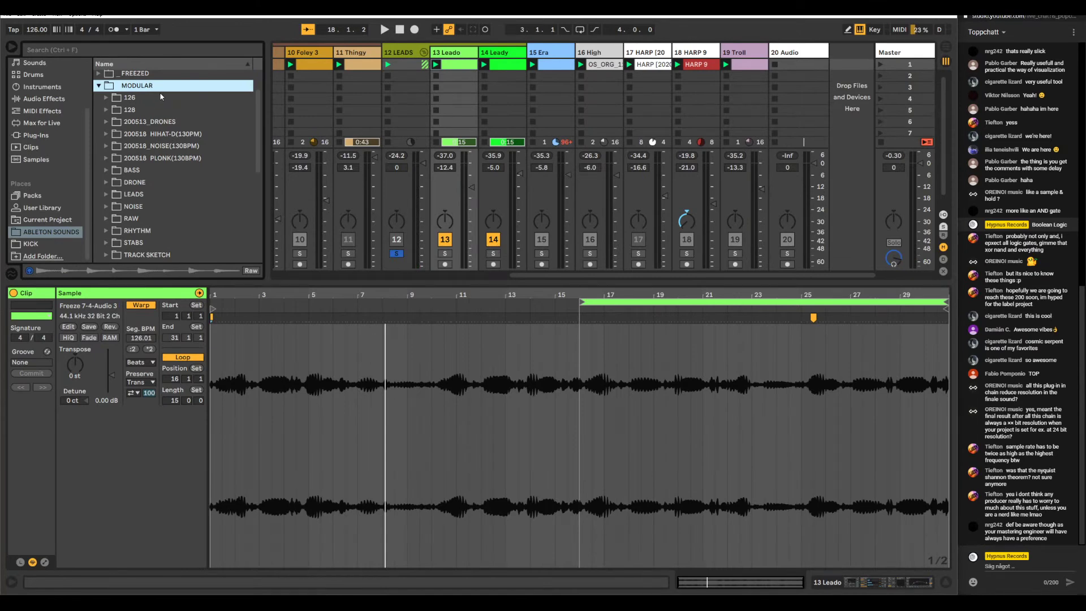
{"action": "scroll", "coordinate": [141, 113], "scroll_direction": "down", "scroll_amount": 3}
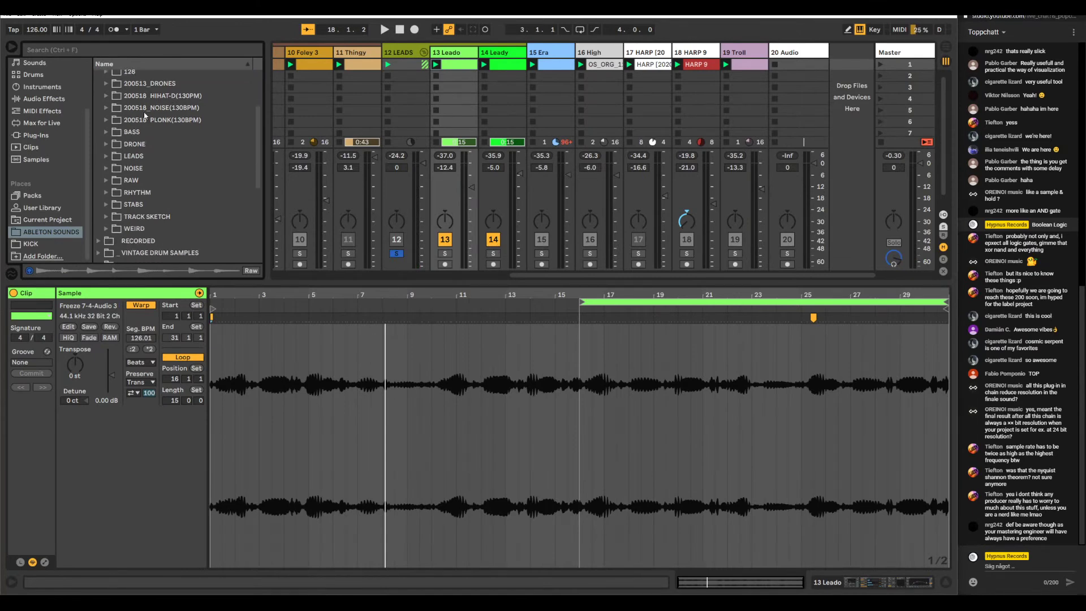
{"action": "left_click", "coordinate": [107, 121]}
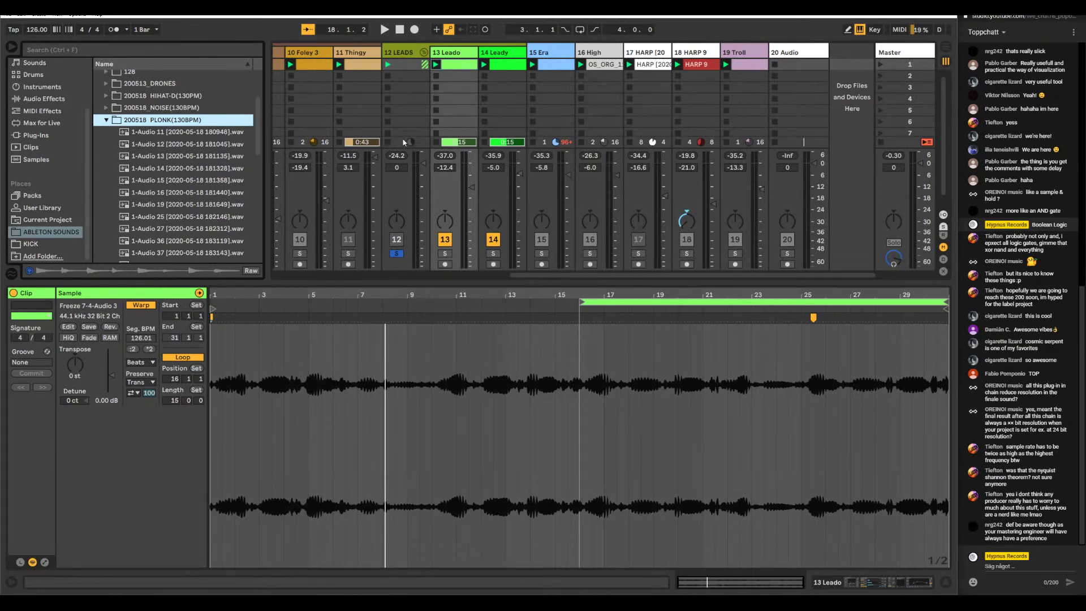
- Resume playback with 14 Leady soloed and inspect that track's clip and device chain
{"action": "key", "text": "space"}
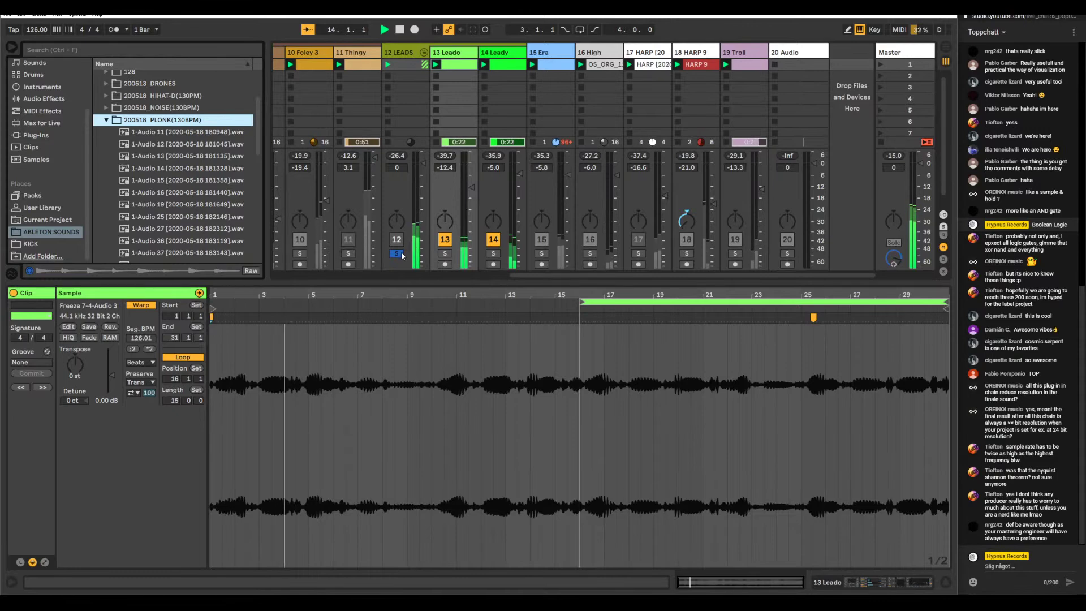
{"action": "left_click", "coordinate": [492, 253]}
{"action": "left_click", "coordinate": [502, 65]}
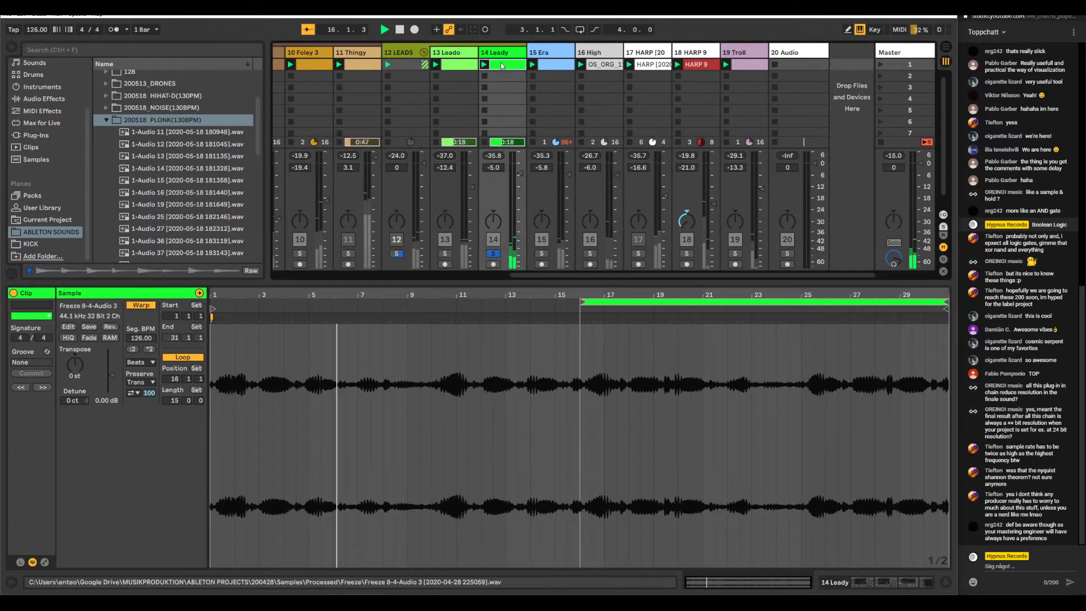
{"action": "left_click", "coordinate": [506, 53]}
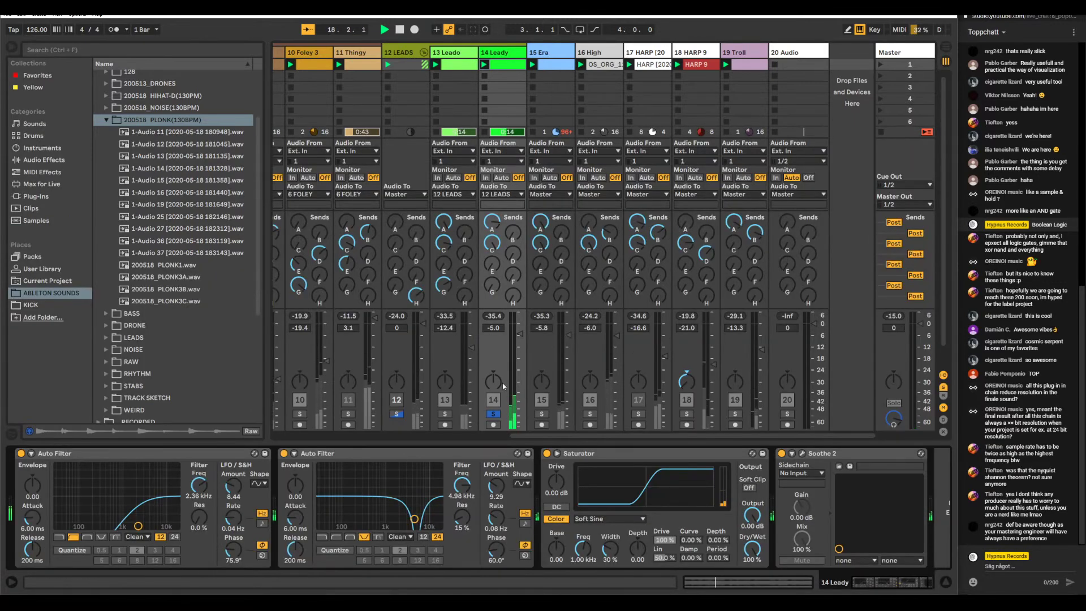
- Compare the LEADS group with 14 Leady's solo toggled and 13 Leado briefly muted, ending with the group unsoloed
{"action": "left_click", "coordinate": [493, 413]}
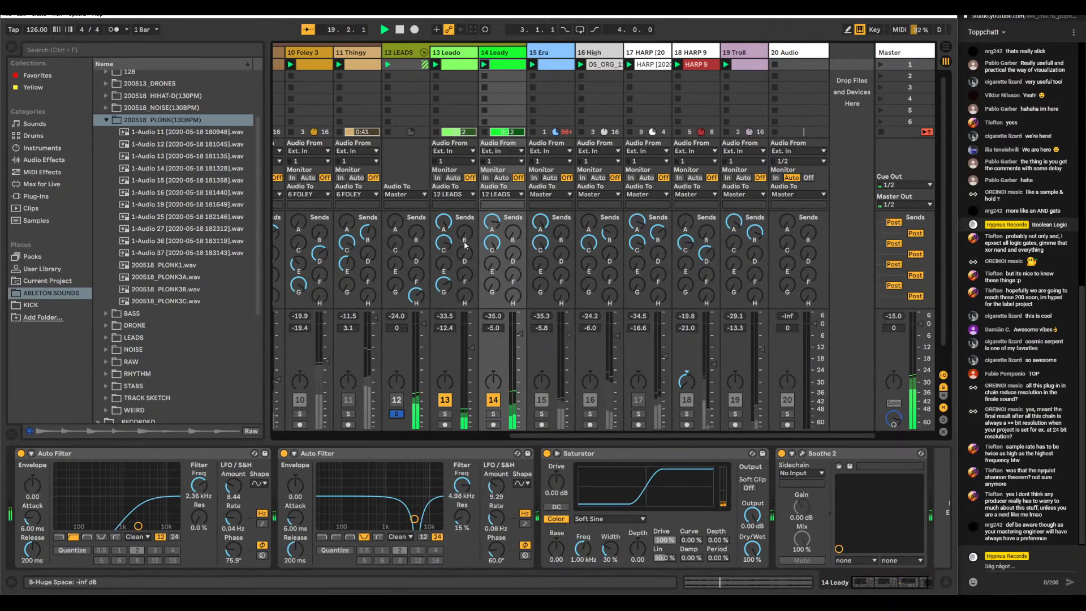
{"action": "left_click", "coordinate": [495, 414]}
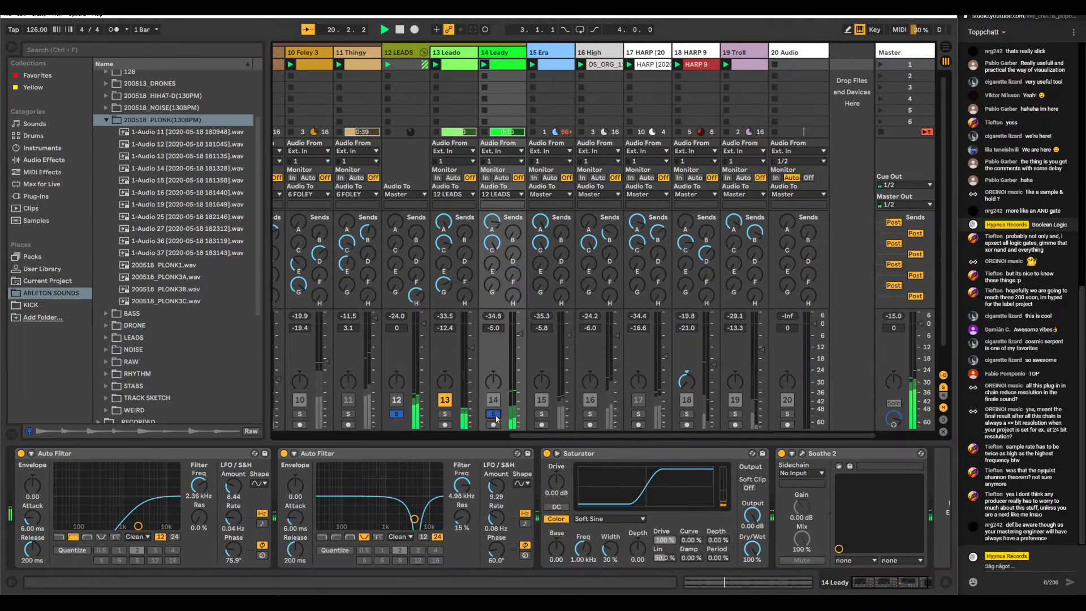
{"action": "left_click", "coordinate": [494, 414]}
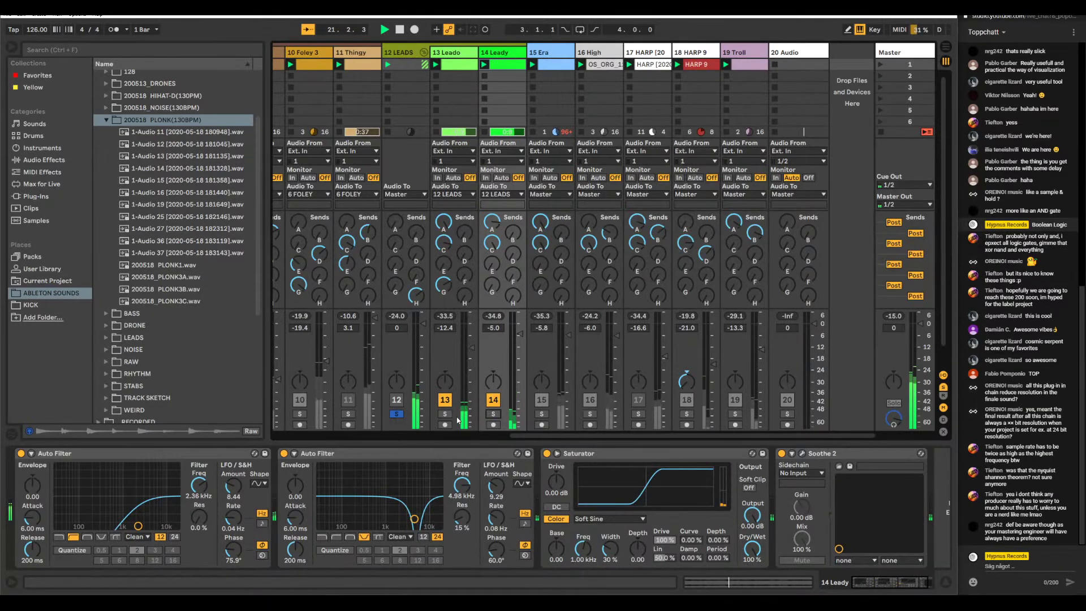
{"action": "left_click", "coordinate": [446, 403]}
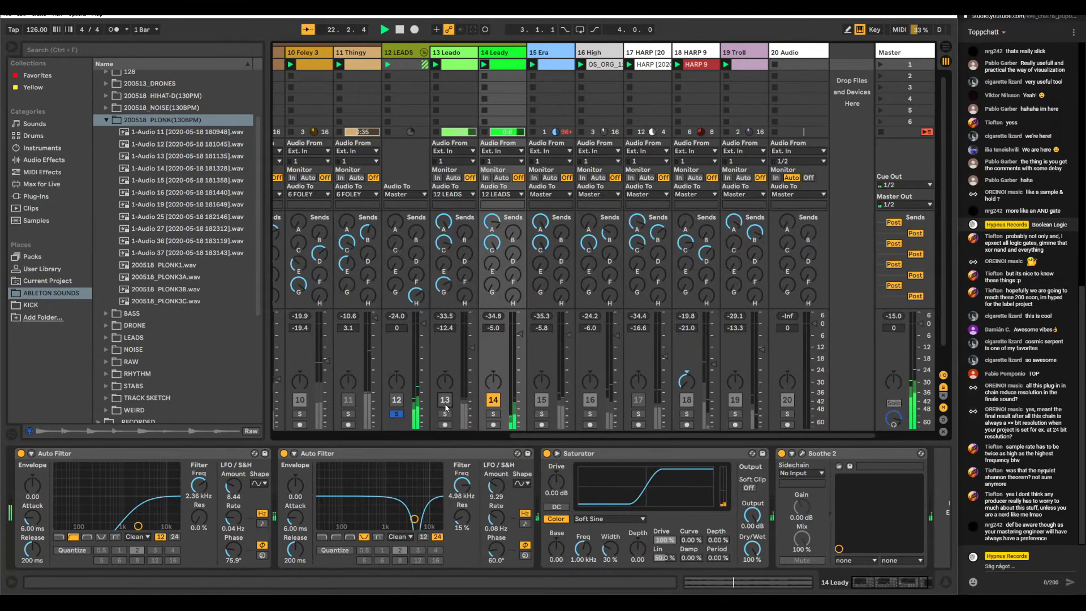
{"action": "left_click", "coordinate": [446, 403]}
{"action": "left_click", "coordinate": [399, 416]}
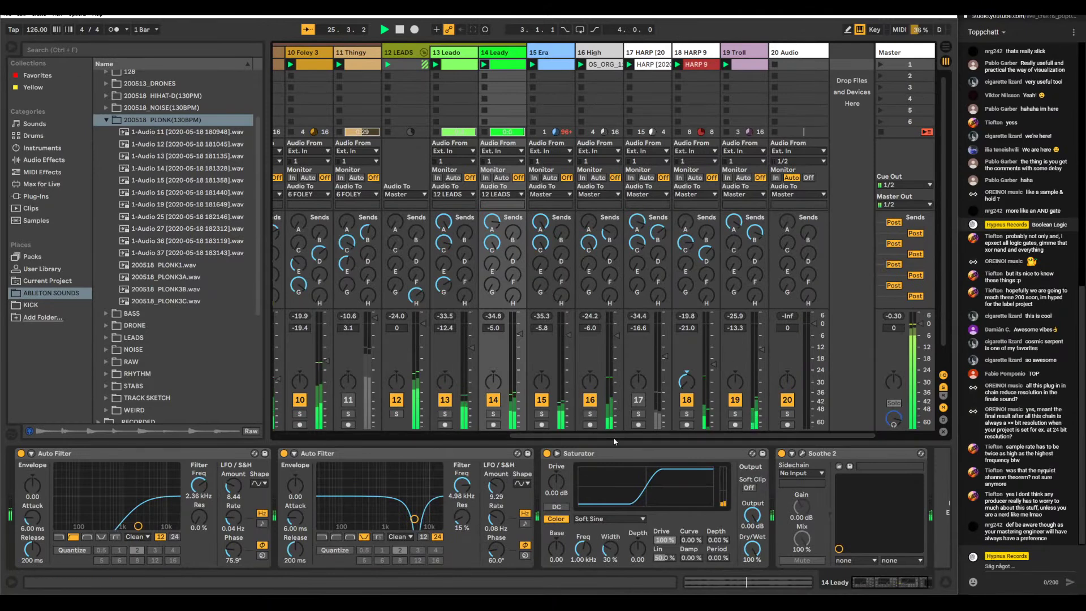
- Show the device chains of 13 Leado and 14 Leady, and mute the 12 LEADS group
{"action": "left_click", "coordinate": [460, 50]}
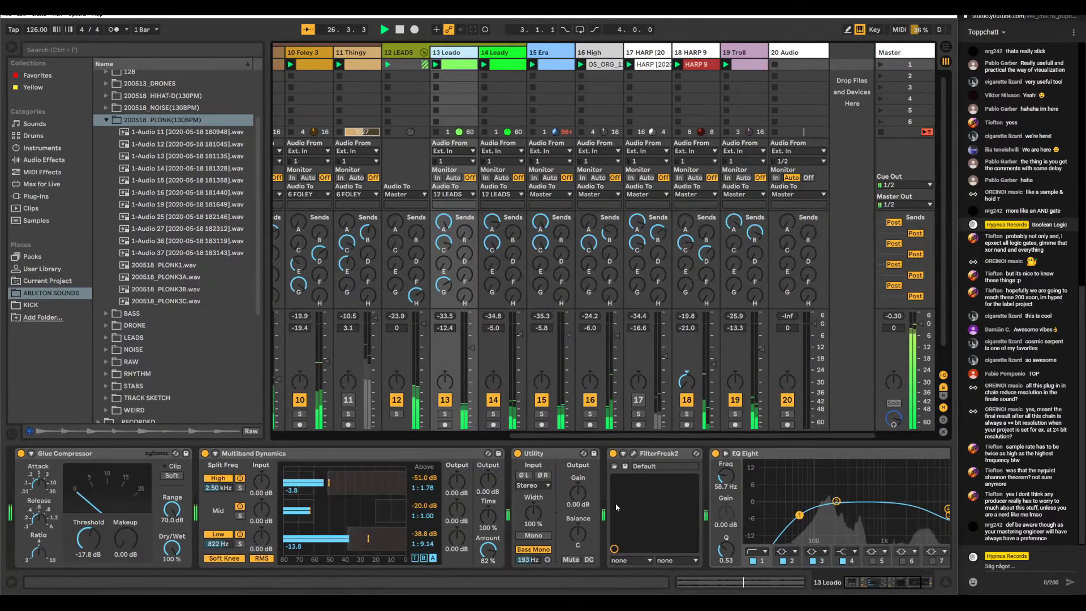
{"action": "scroll", "coordinate": [620, 508], "scroll_direction": "right", "scroll_amount": 5}
{"action": "left_click", "coordinate": [506, 52]}
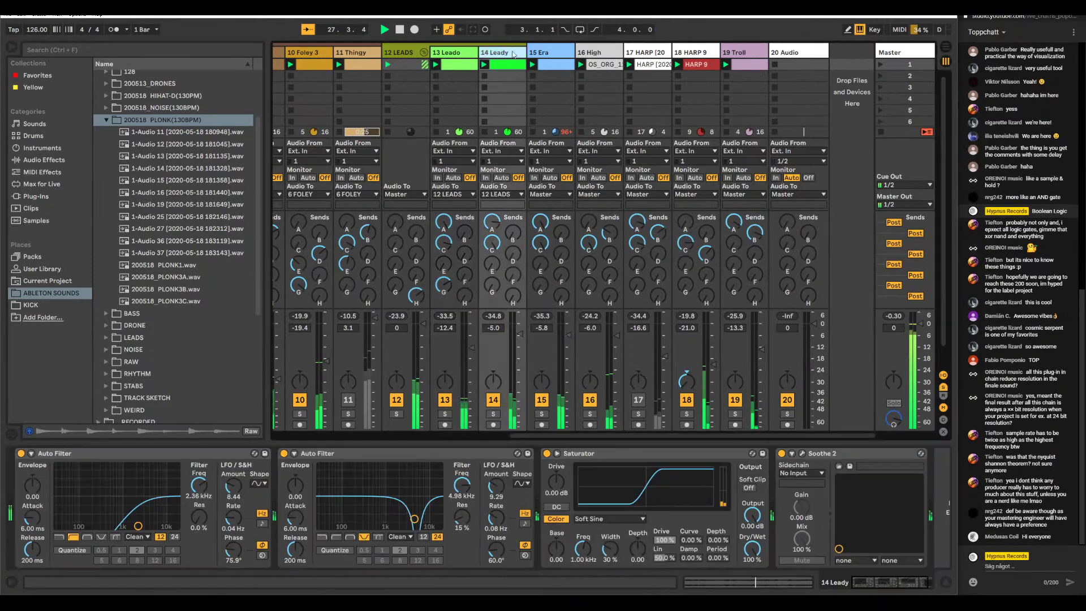
{"action": "left_click", "coordinate": [396, 400]}
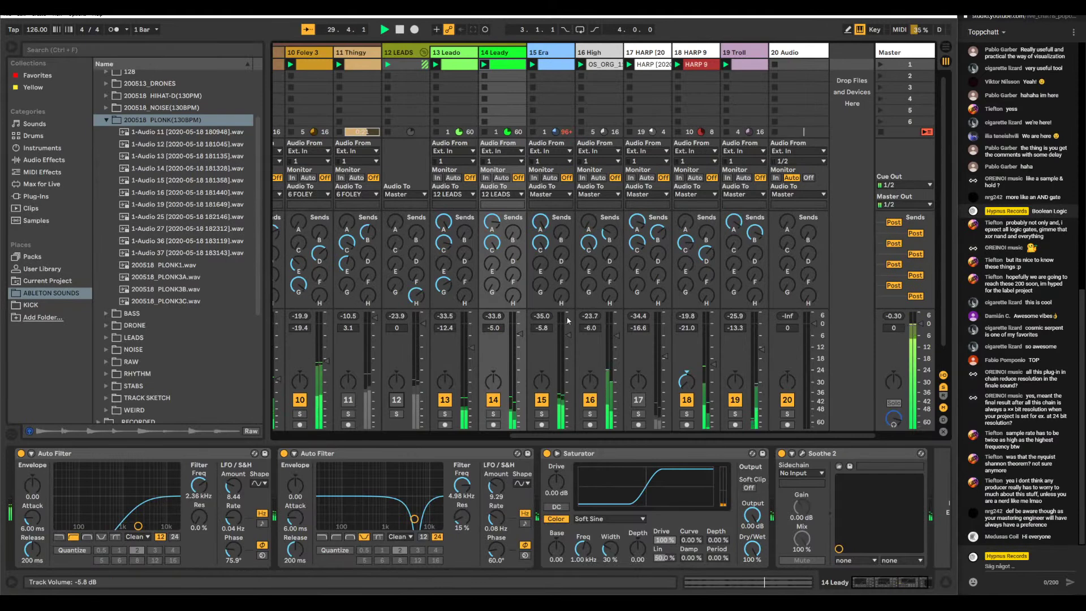
- Solo 15 Era and 16 High in turn to inspect their device chains, leaving no track soloed
{"action": "left_click", "coordinate": [541, 413]}
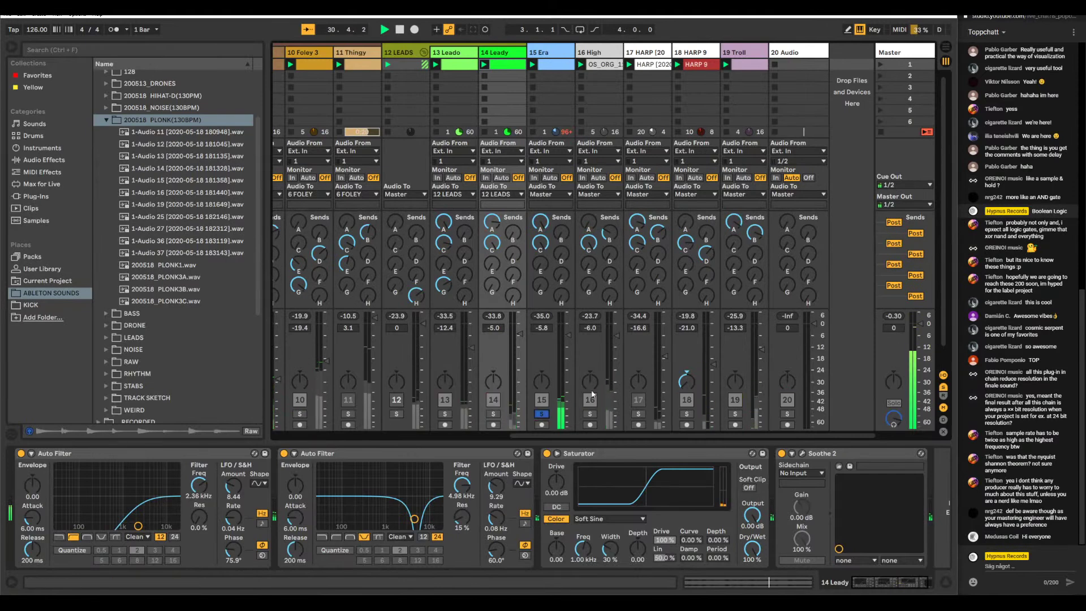
{"action": "left_click", "coordinate": [544, 52]}
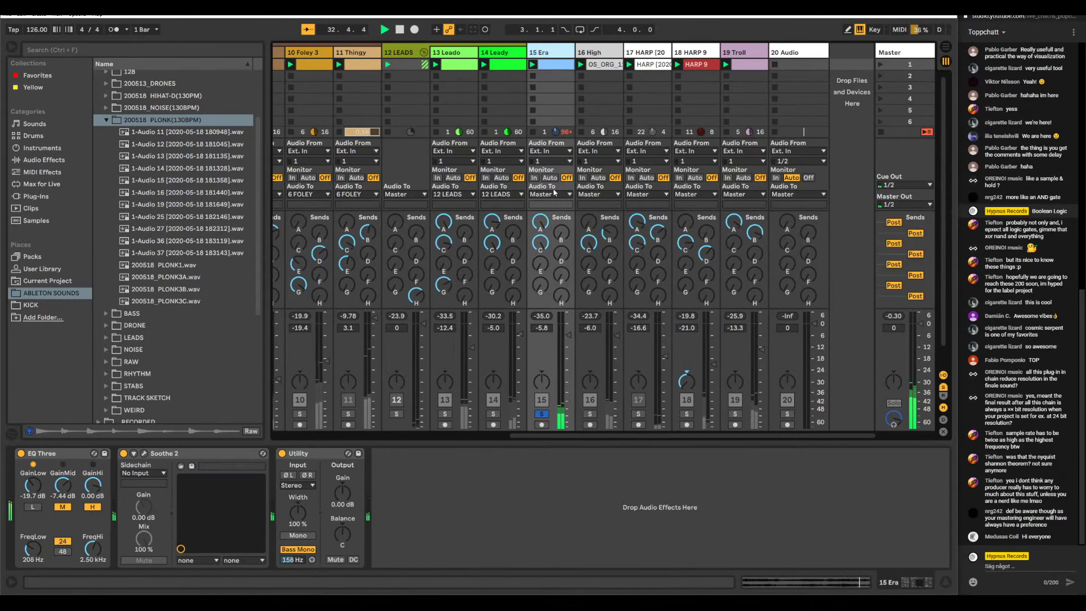
{"action": "left_click", "coordinate": [590, 414]}
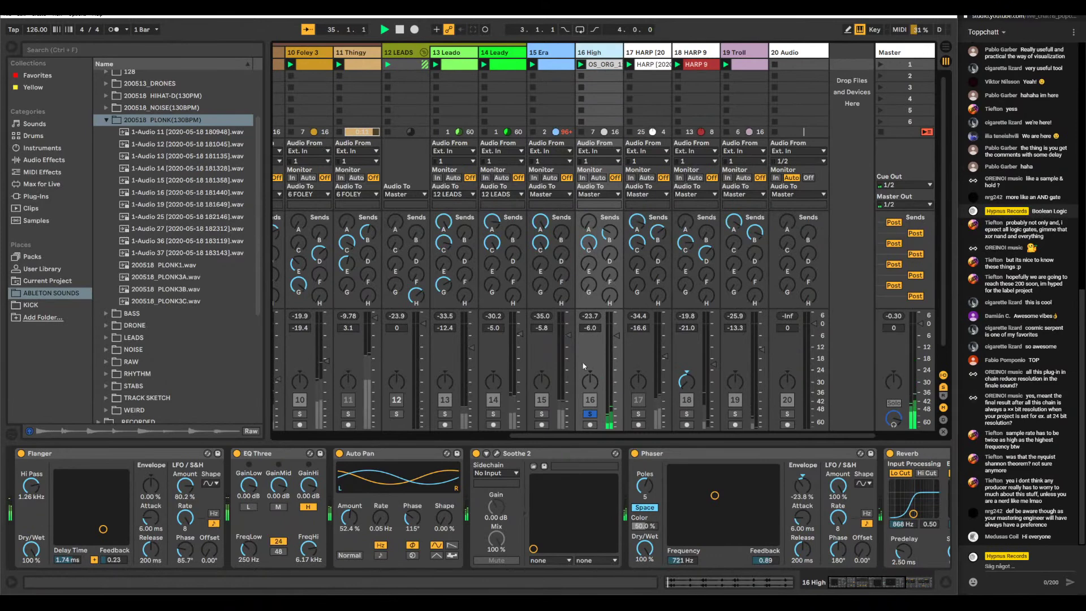
{"action": "left_click", "coordinate": [590, 414]}
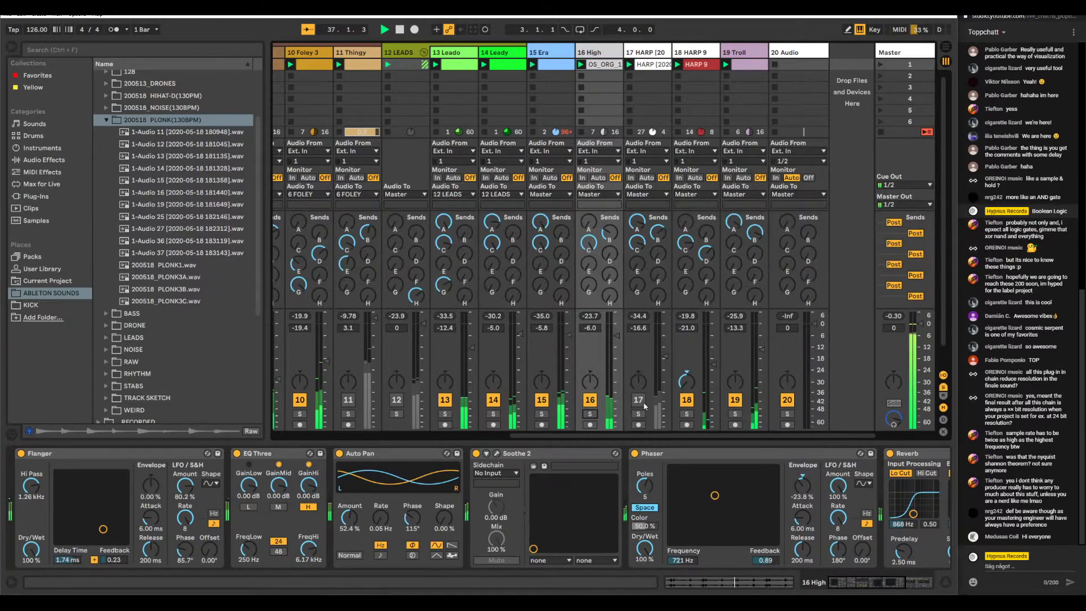
{"action": "scroll", "coordinate": [650, 338], "scroll_direction": "left", "scroll_amount": 2}
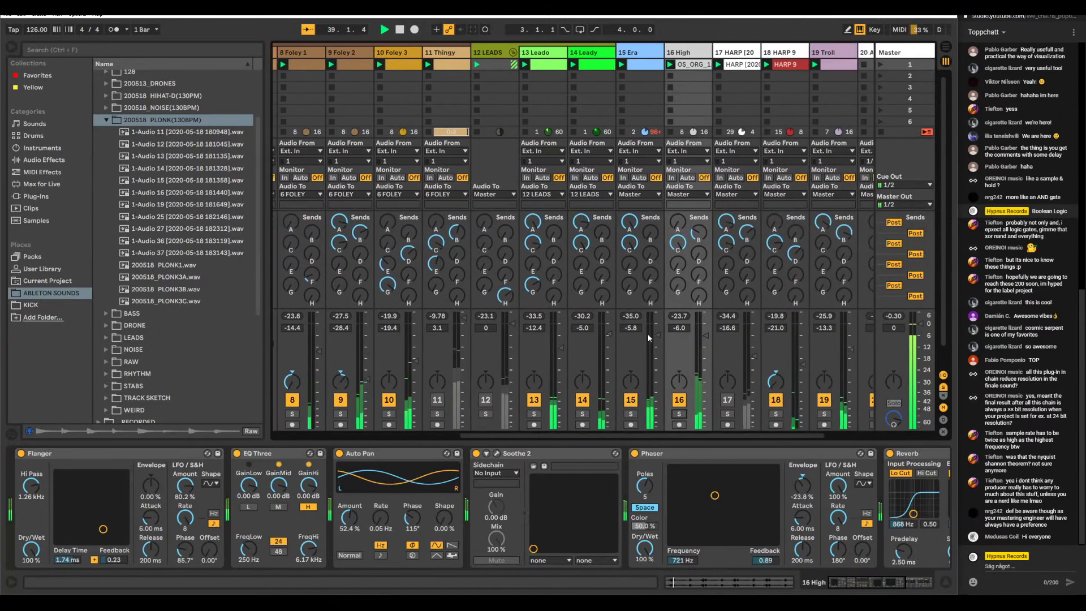
{"action": "scroll", "coordinate": [650, 338], "scroll_direction": "left", "scroll_amount": 6}
{"action": "scroll", "coordinate": [649, 338], "scroll_direction": "right", "scroll_amount": 4}
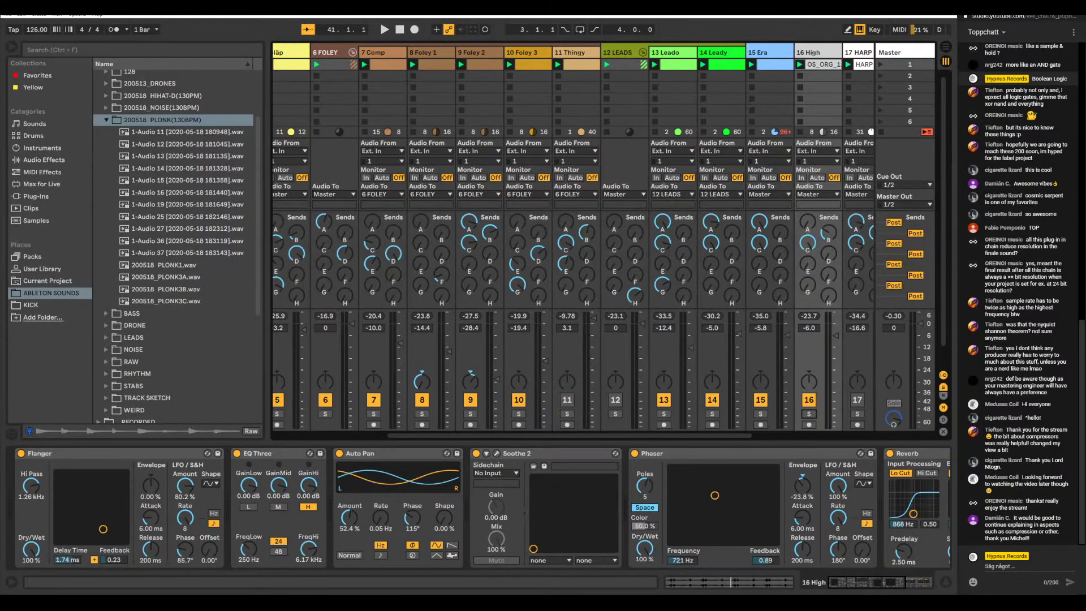
- Switch to the browser, copy the URL of the Weekend compression tips Patreon post and send it in the live chat
{"action": "key", "text": "alt+Tab"}
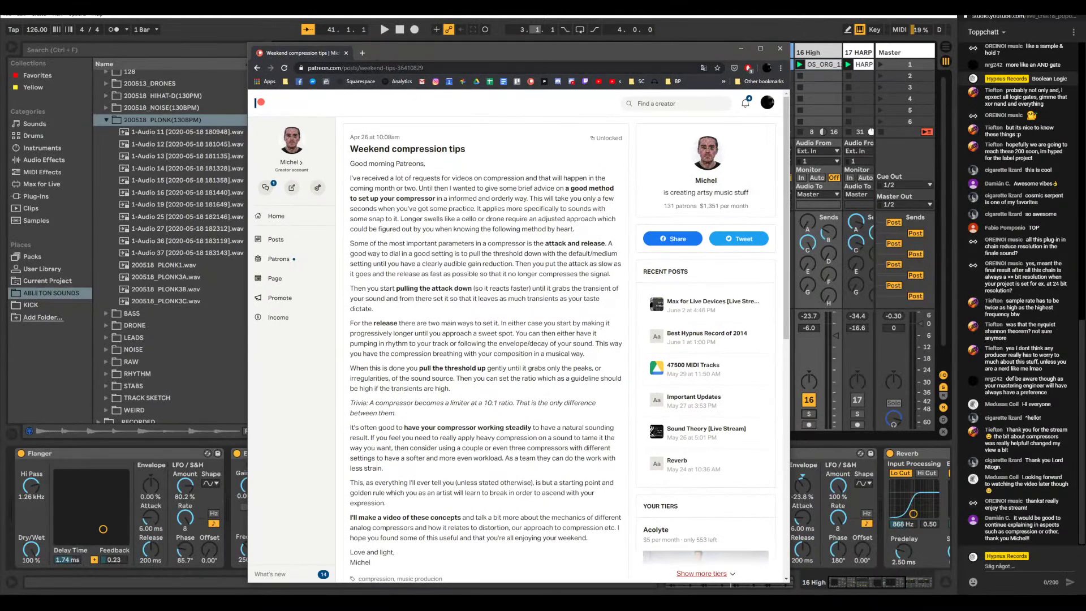
{"action": "key", "text": "ctrl+l"}
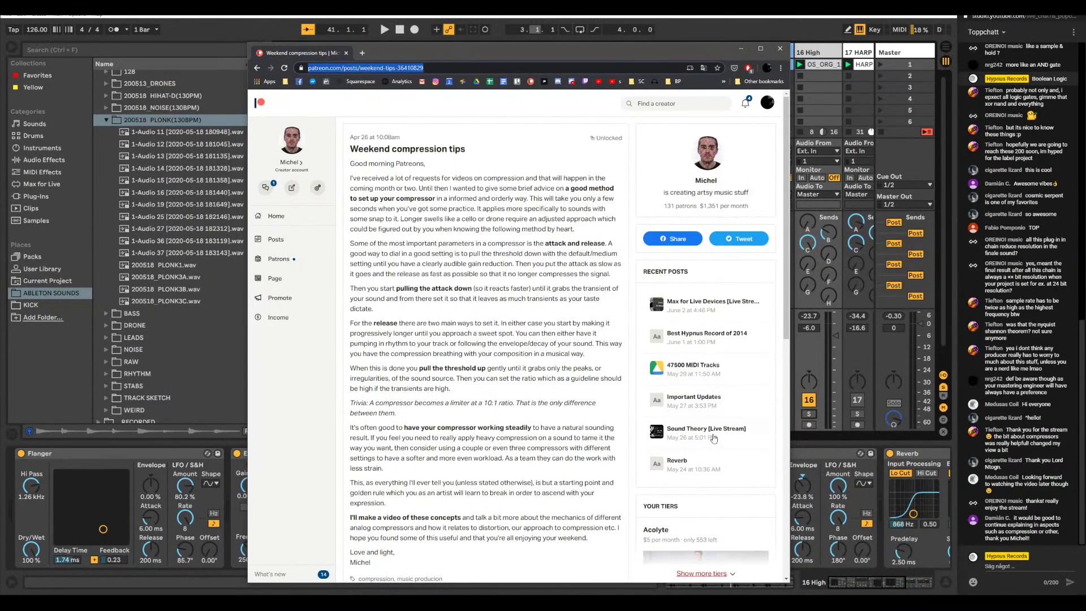
{"action": "key", "text": "ctrl+c"}
{"action": "left_click", "coordinate": [1001, 578]}
{"action": "key", "text": "ctrl+v"}
{"action": "key", "text": "Return"}
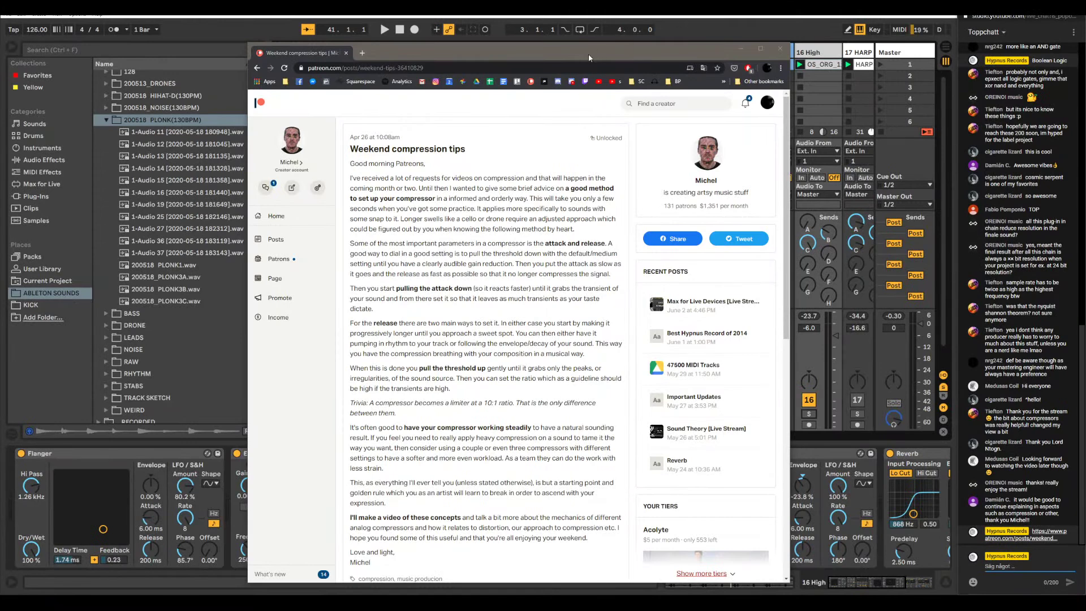
- Move the browser window slightly higher and look through the Weekend compression tips post
{"action": "left_click_drag", "start_coordinate": [588, 58], "coordinate": [587, 40]}
{"action": "scroll", "coordinate": [536, 251], "scroll_direction": "down", "scroll_amount": 1}
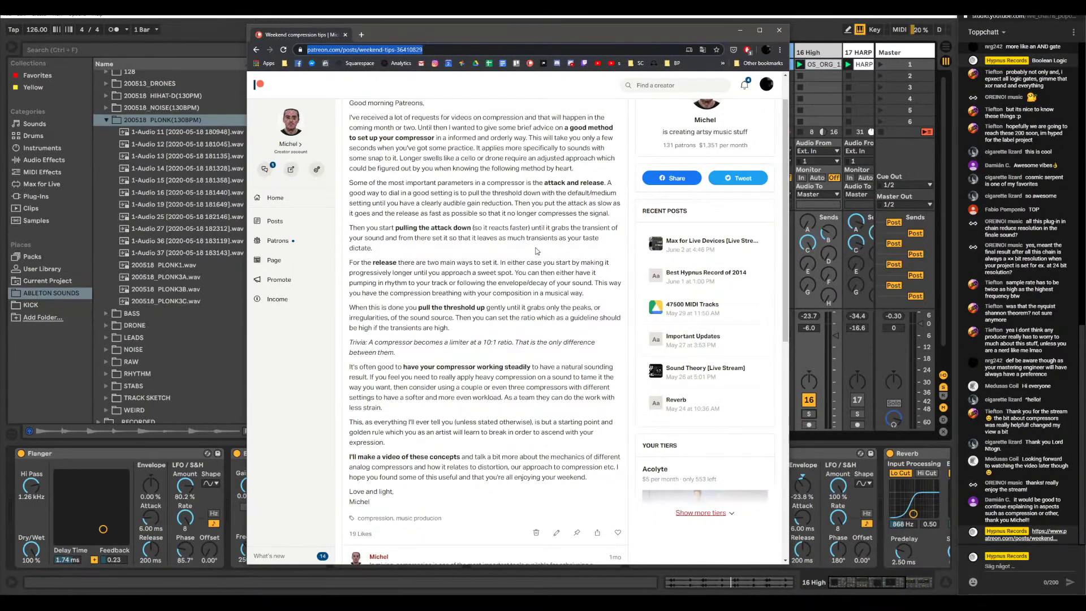
{"action": "scroll", "coordinate": [536, 251], "scroll_direction": "up", "scroll_amount": 1}
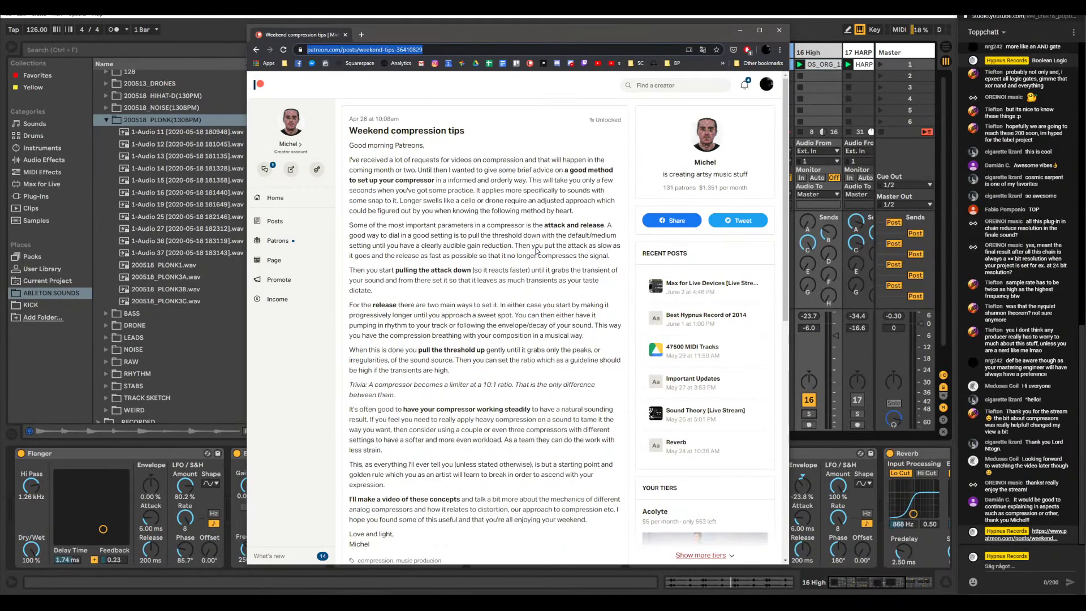
- Open the Google Docs document list in a new browser tab and look through the COMPRESSION document down to its Thoughts section
{"action": "right_click", "coordinate": [504, 68]}
{"action": "left_click", "coordinate": [532, 75]}
{"action": "left_click", "coordinate": [396, 34]}
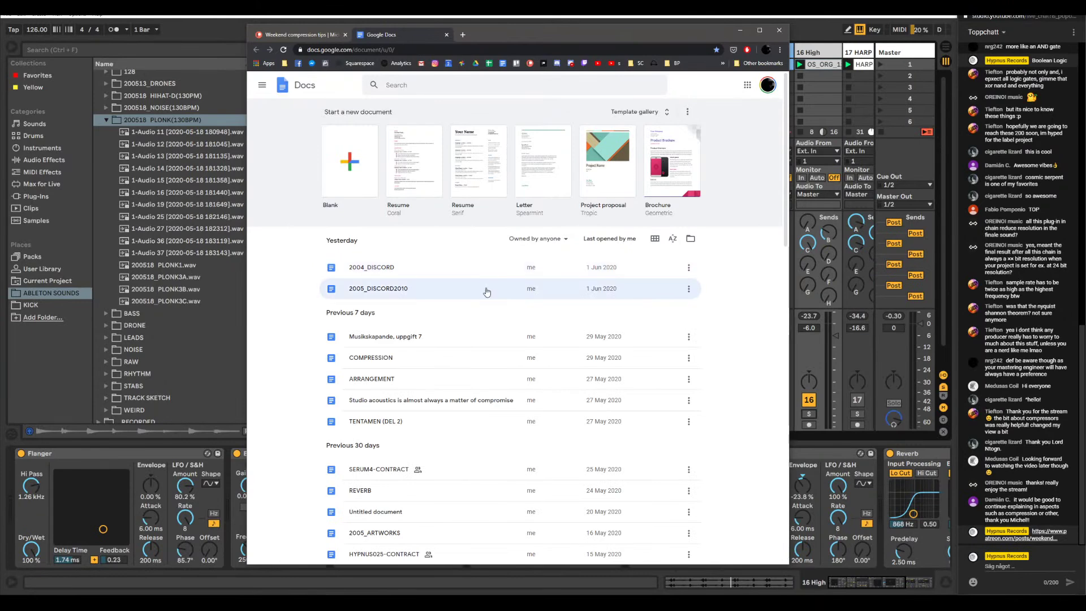
{"action": "scroll", "coordinate": [478, 308], "scroll_direction": "down", "scroll_amount": 1}
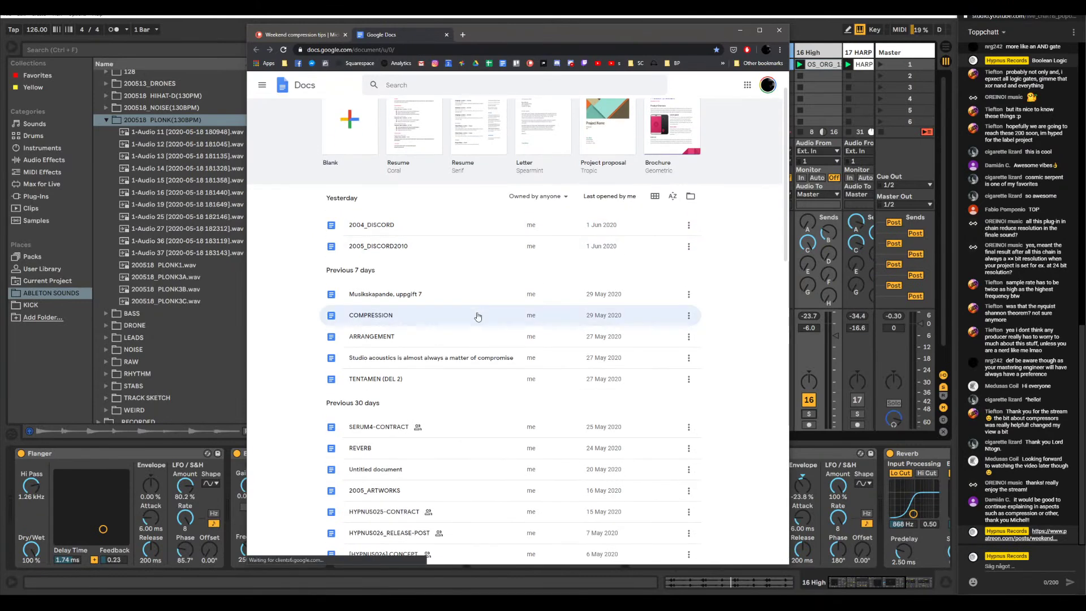
{"action": "left_click", "coordinate": [411, 325]}
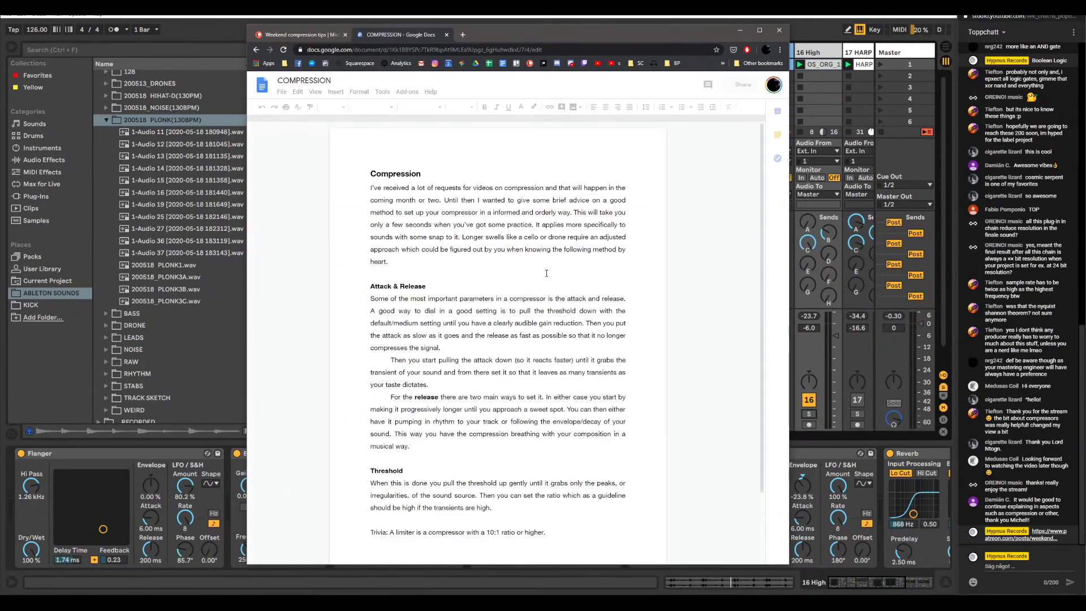
{"action": "scroll", "coordinate": [566, 255], "scroll_direction": "down", "scroll_amount": 1}
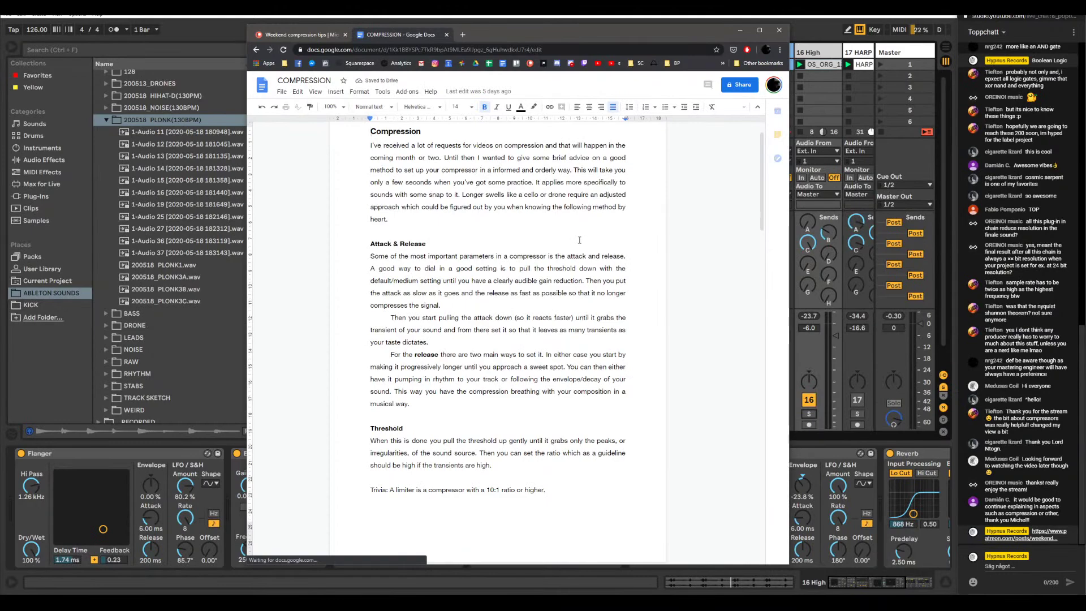
{"action": "left_click_drag", "start_coordinate": [763, 141], "coordinate": [725, 486]}
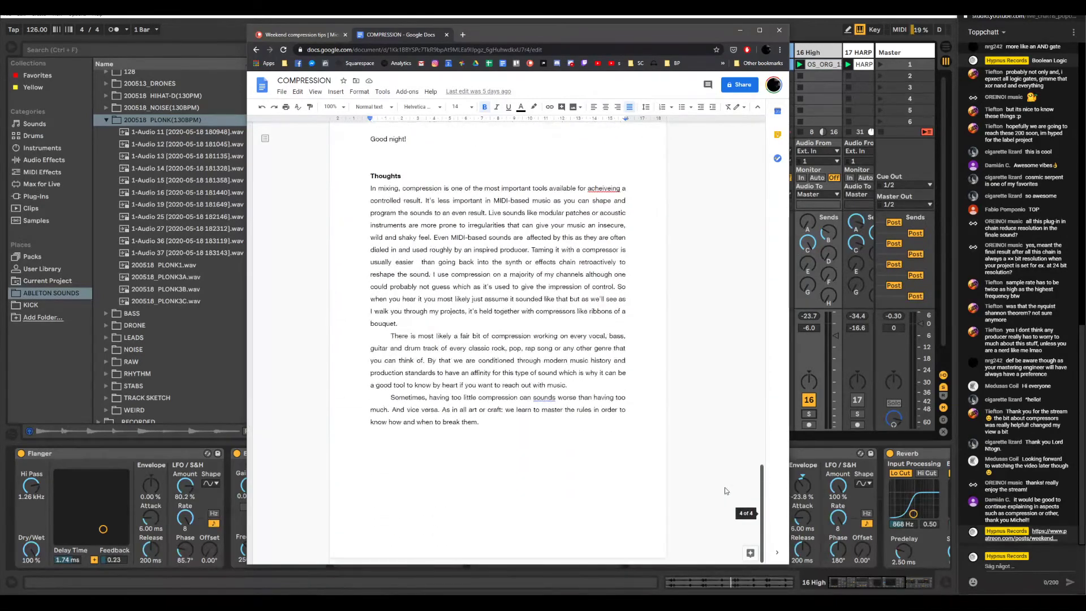
{"action": "key", "text": "alt+Left"}
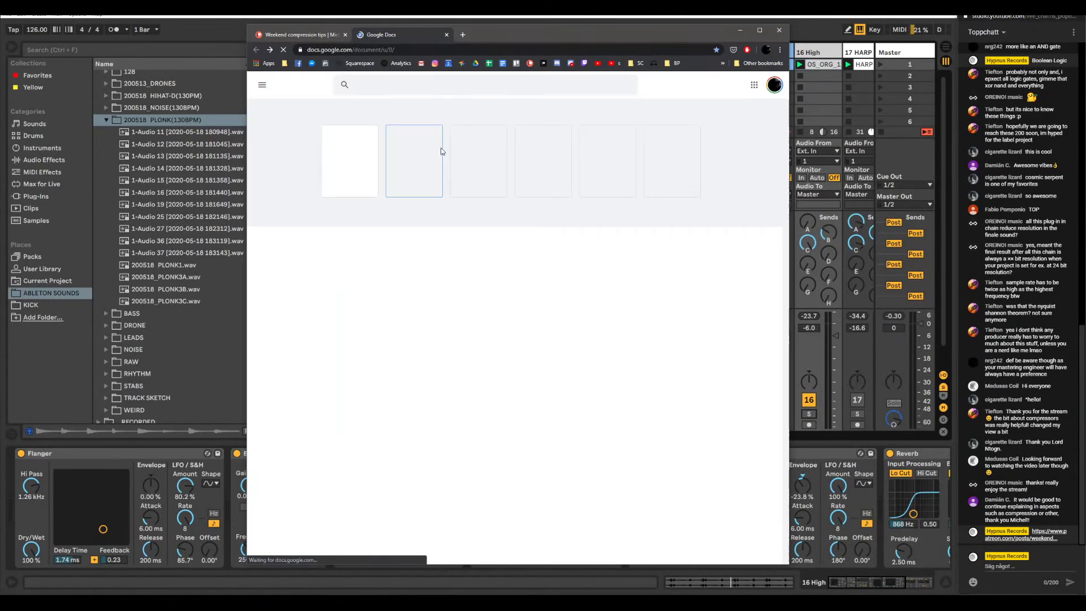
- Open the ARRANGEMENT document, look through its text and Elements list, and return to the document list
{"action": "left_click", "coordinate": [522, 322]}
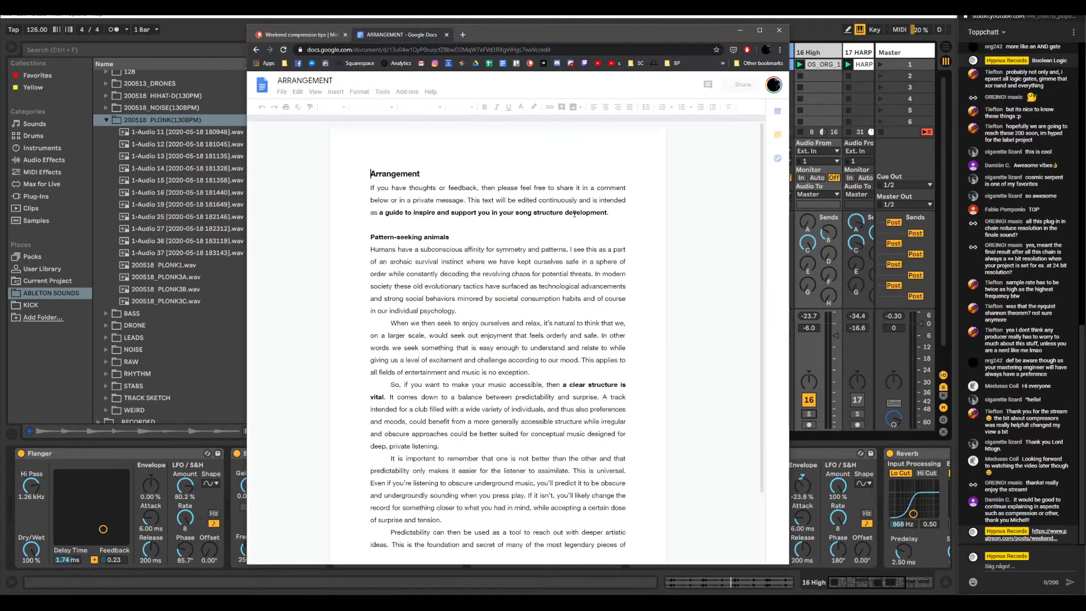
{"action": "scroll", "coordinate": [568, 217], "scroll_direction": "down", "scroll_amount": 15}
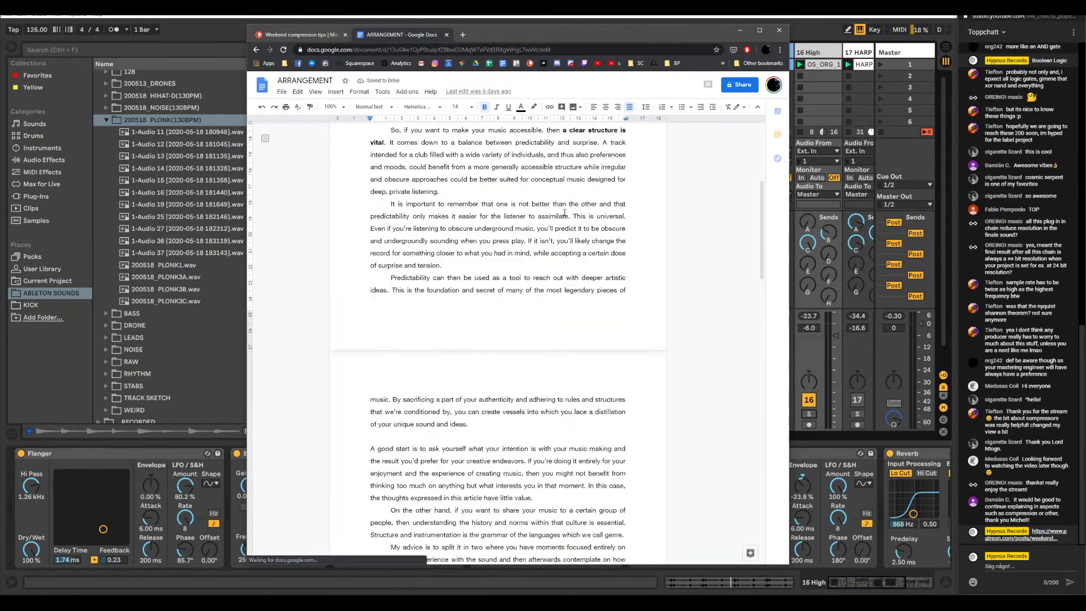
{"action": "scroll", "coordinate": [564, 213], "scroll_direction": "down", "scroll_amount": 10}
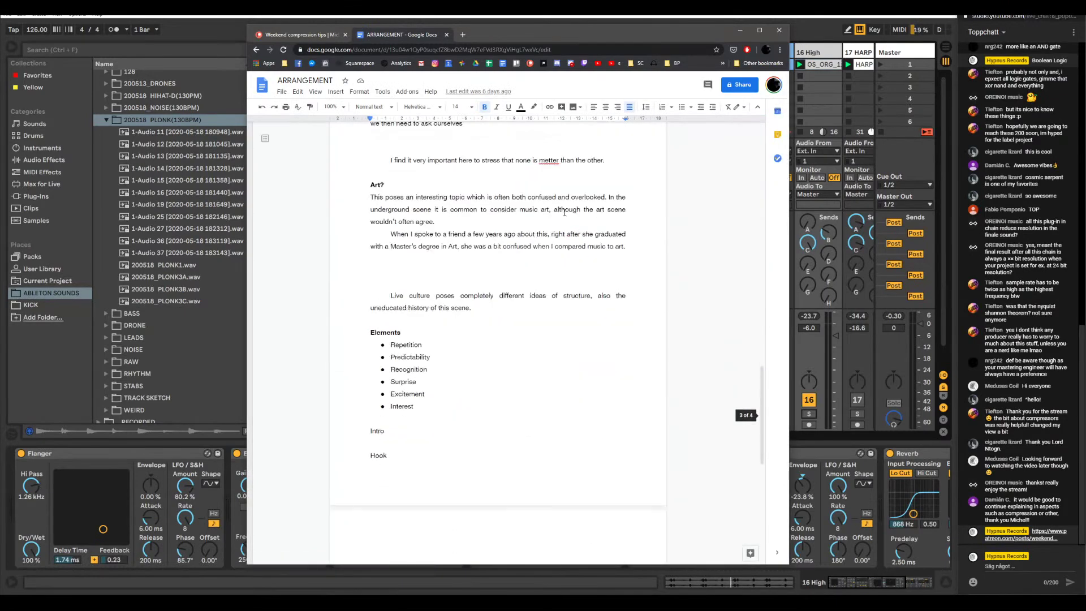
{"action": "scroll", "coordinate": [509, 240], "scroll_direction": "up", "scroll_amount": 5}
{"action": "key", "text": "alt+Left"}
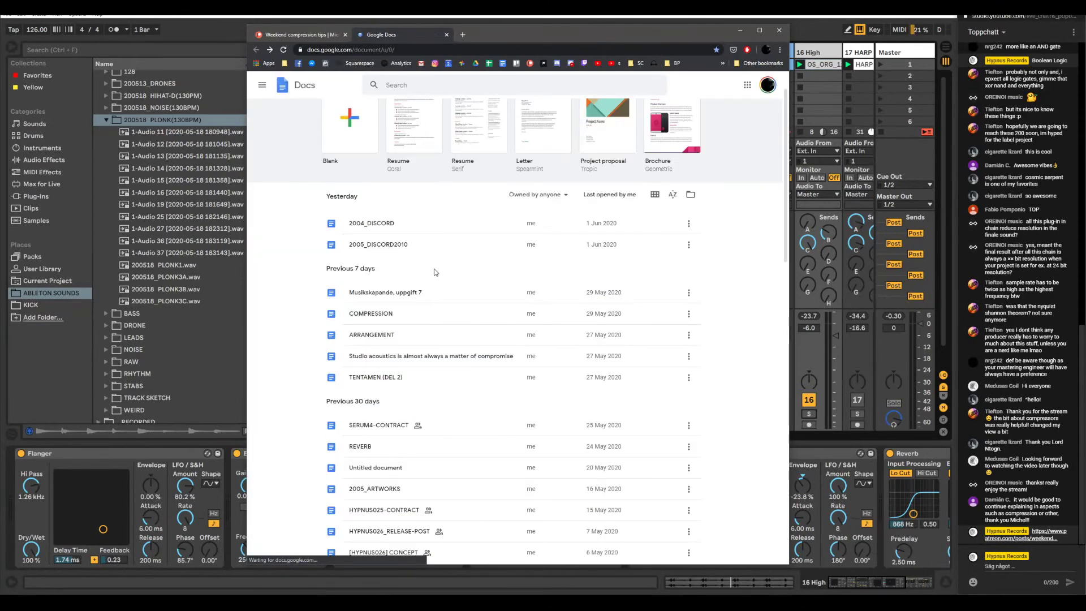
- Open the REVERB document, look through its notes on reverb and equalization, and return to the document list
{"action": "scroll", "coordinate": [425, 338], "scroll_direction": "down", "scroll_amount": 2}
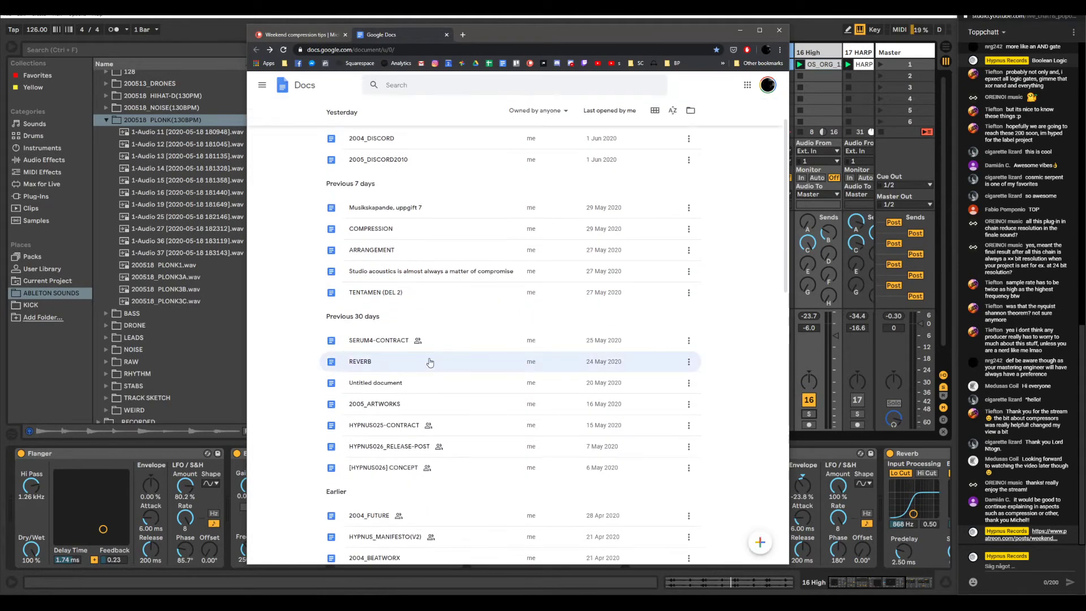
{"action": "left_click", "coordinate": [427, 361]}
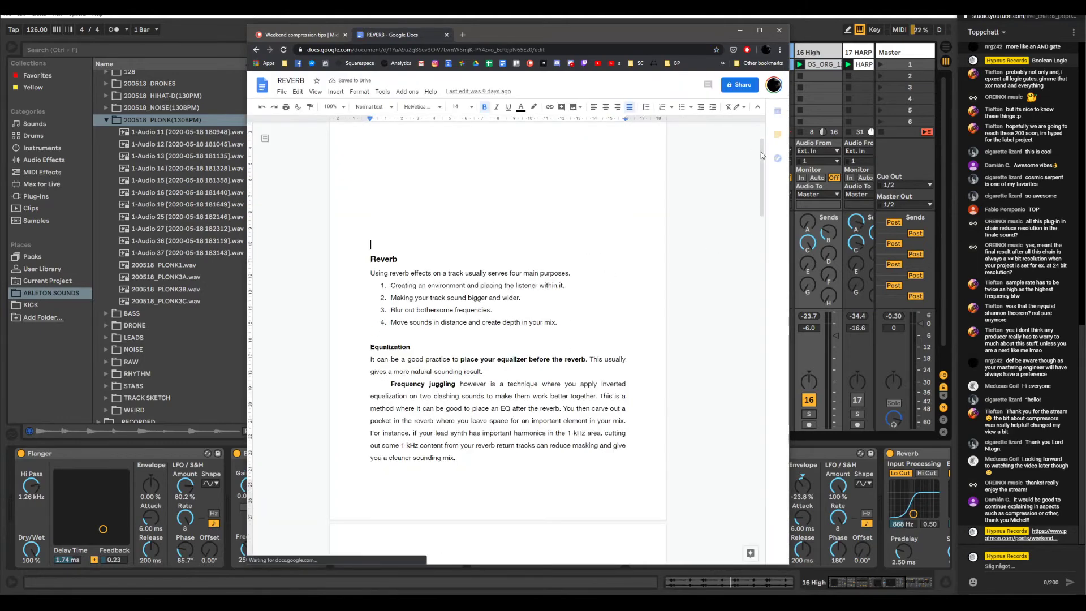
{"action": "left_click_drag", "start_coordinate": [763, 150], "coordinate": [717, 141]}
{"action": "key", "text": "alt+Left"}
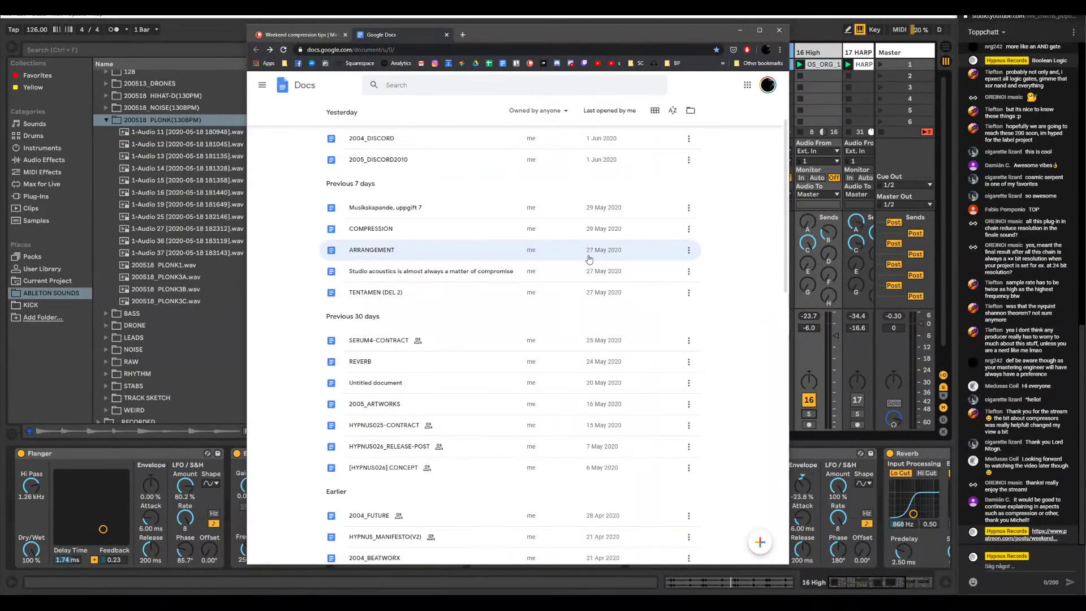
- Close the Google Docs and Weekend compression tips tabs to return to the Ableton Live set
{"action": "scroll", "coordinate": [496, 287], "scroll_direction": "down", "scroll_amount": 3}
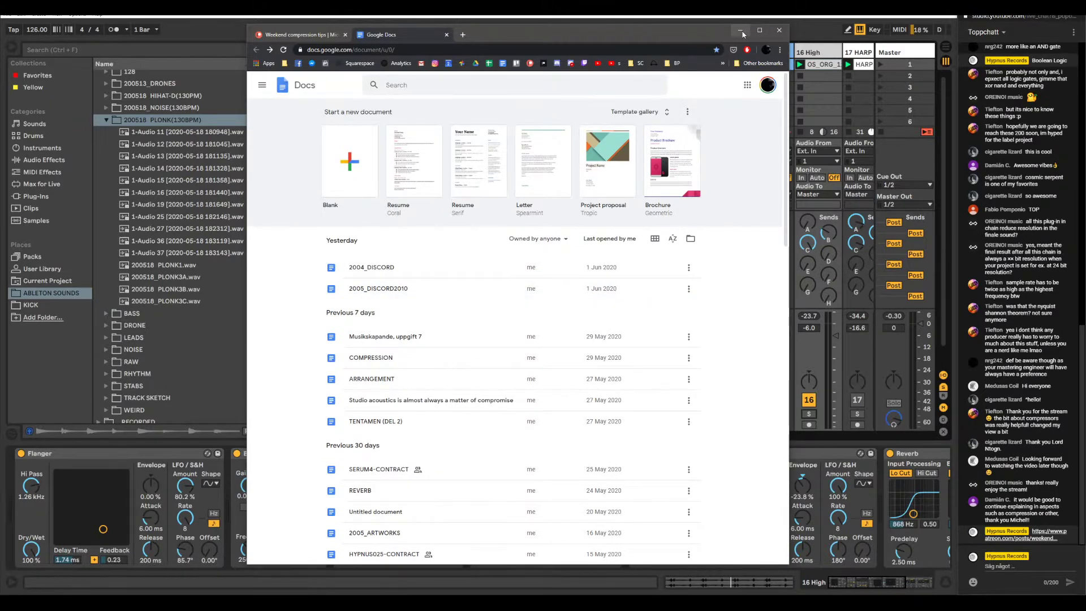
{"action": "left_click", "coordinate": [447, 34]}
{"action": "left_click", "coordinate": [345, 36]}
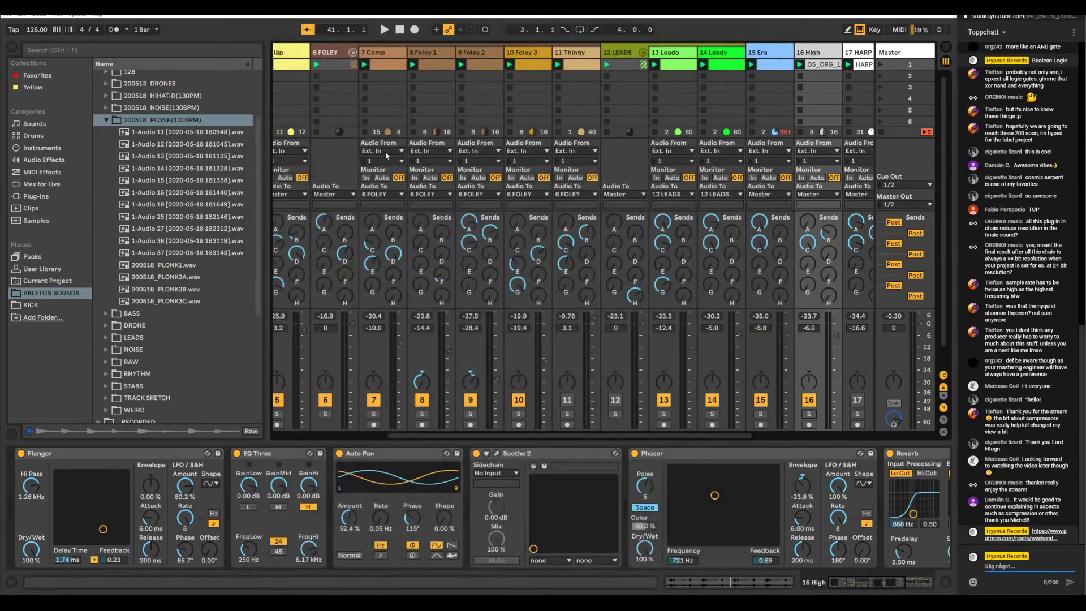